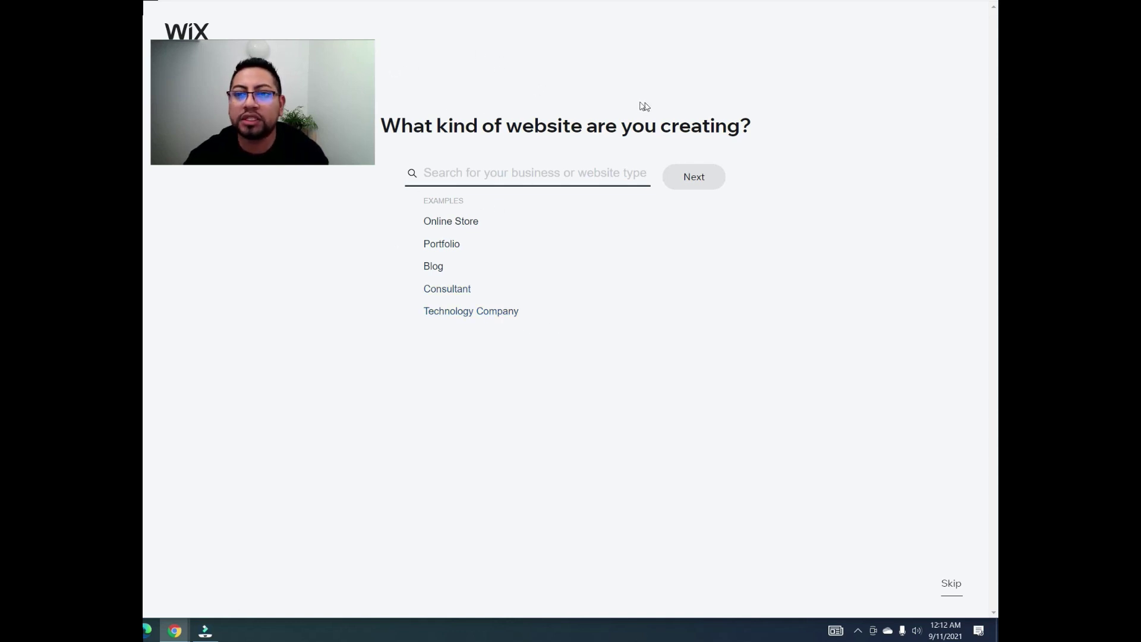
Step: Select Technology Company as the website type and move to the next setup step
click(473, 316)
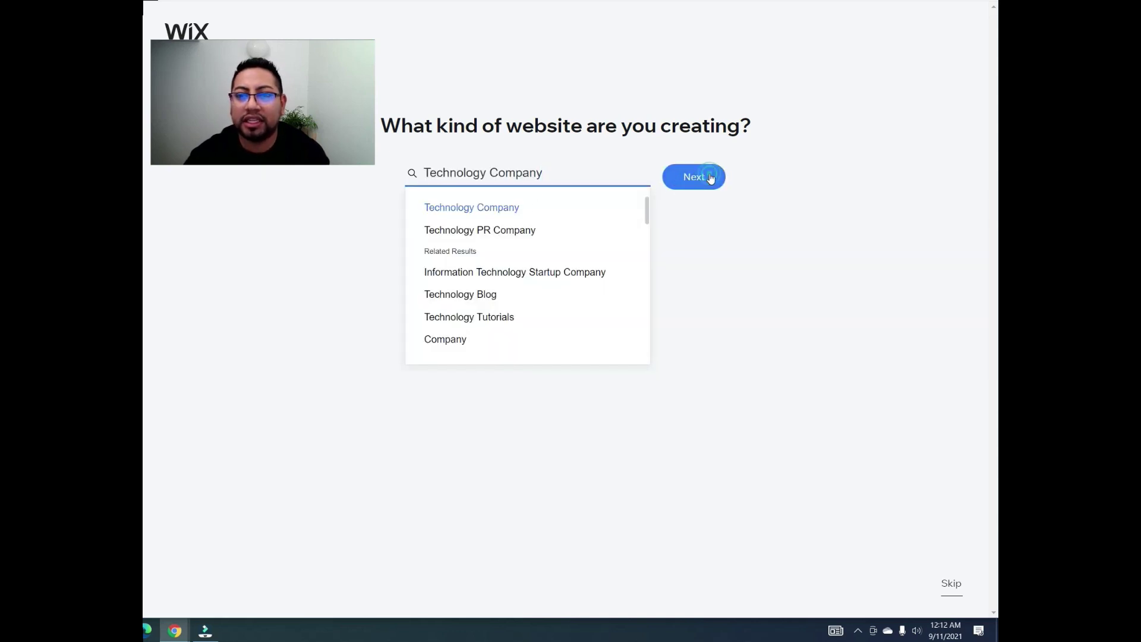
click(669, 181)
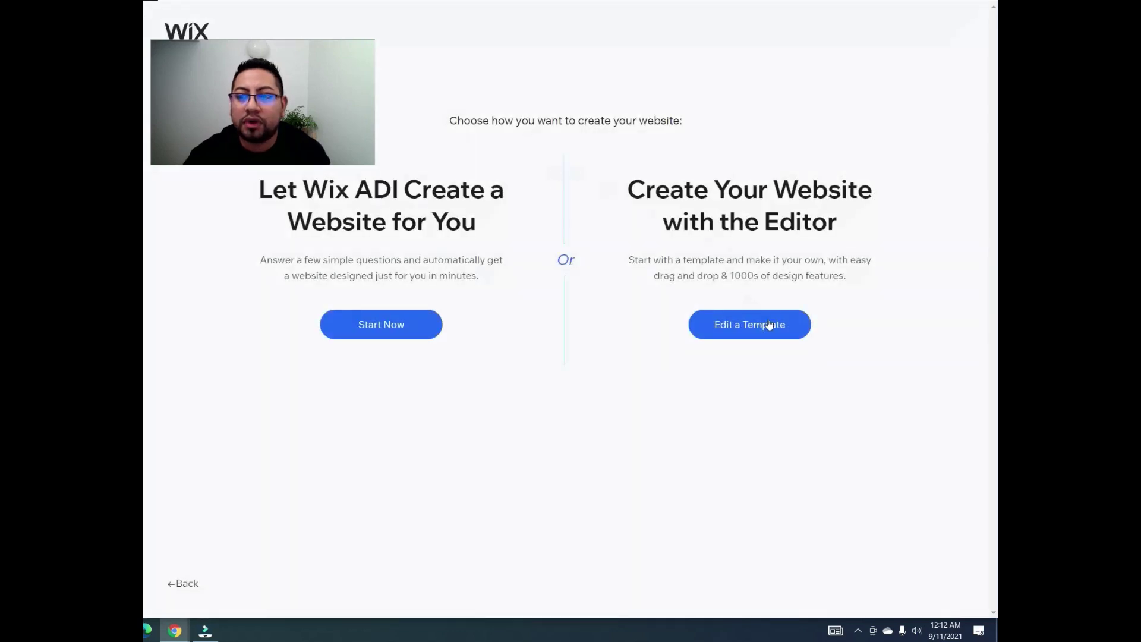
drag(638, 188, 843, 226)
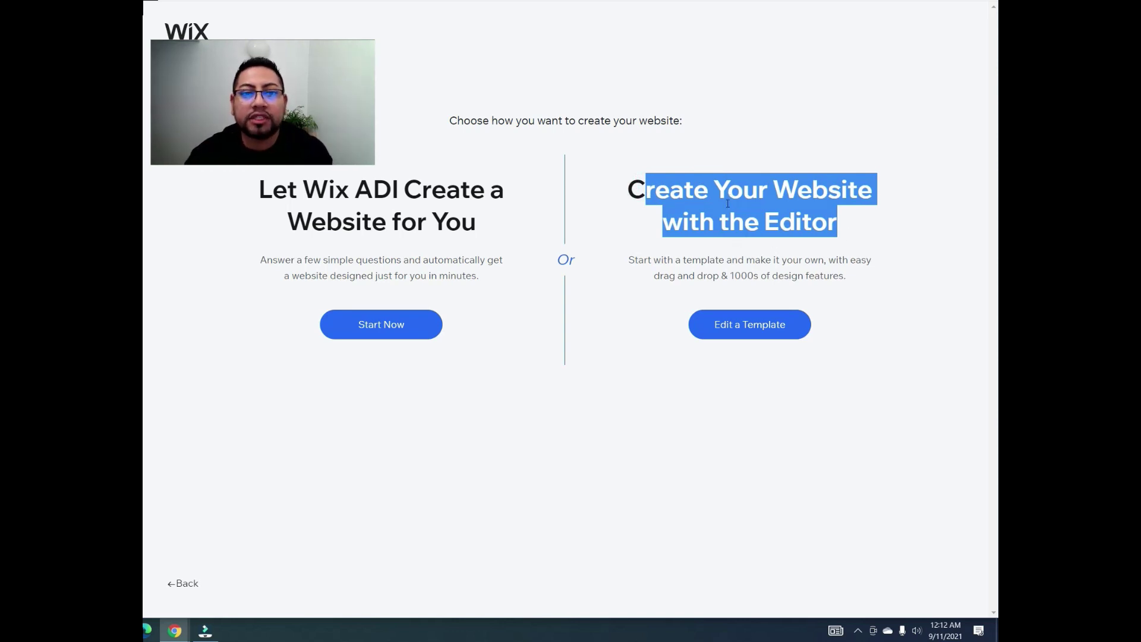
click(782, 150)
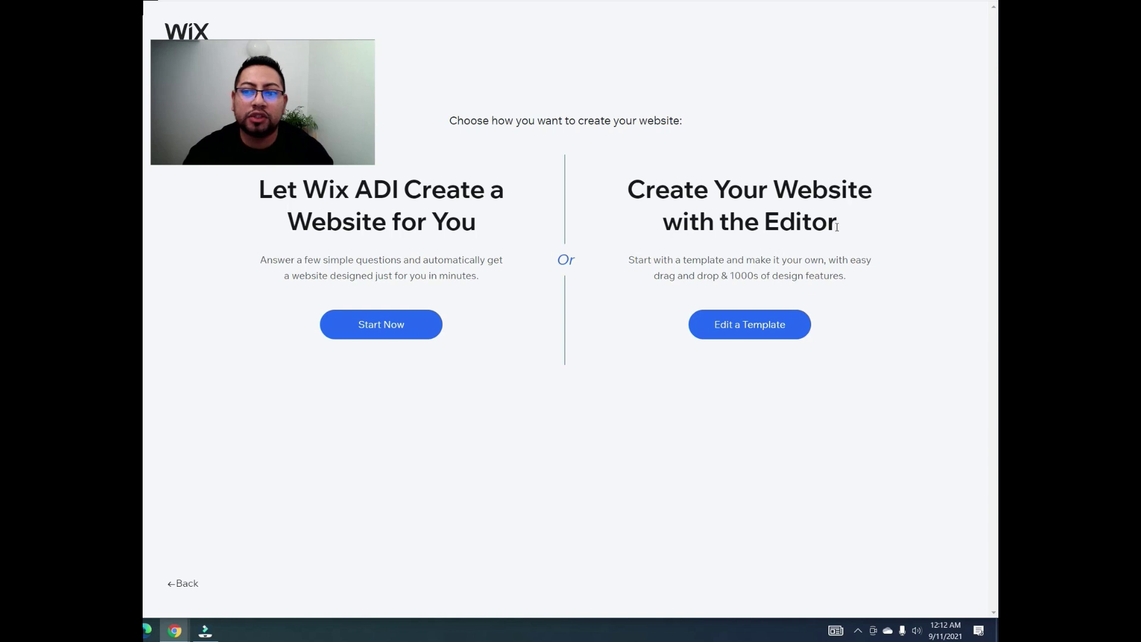
Step: Choose the Editor, rather than ADI, to build the website
drag(835, 223, 745, 225)
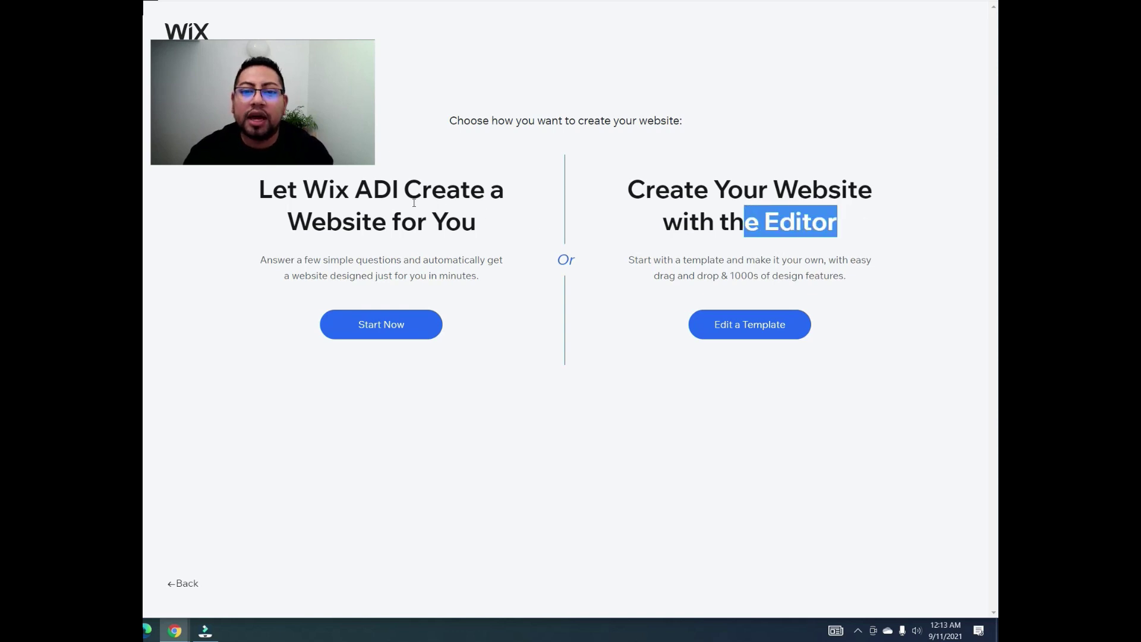
click(378, 199)
drag(399, 197, 361, 195)
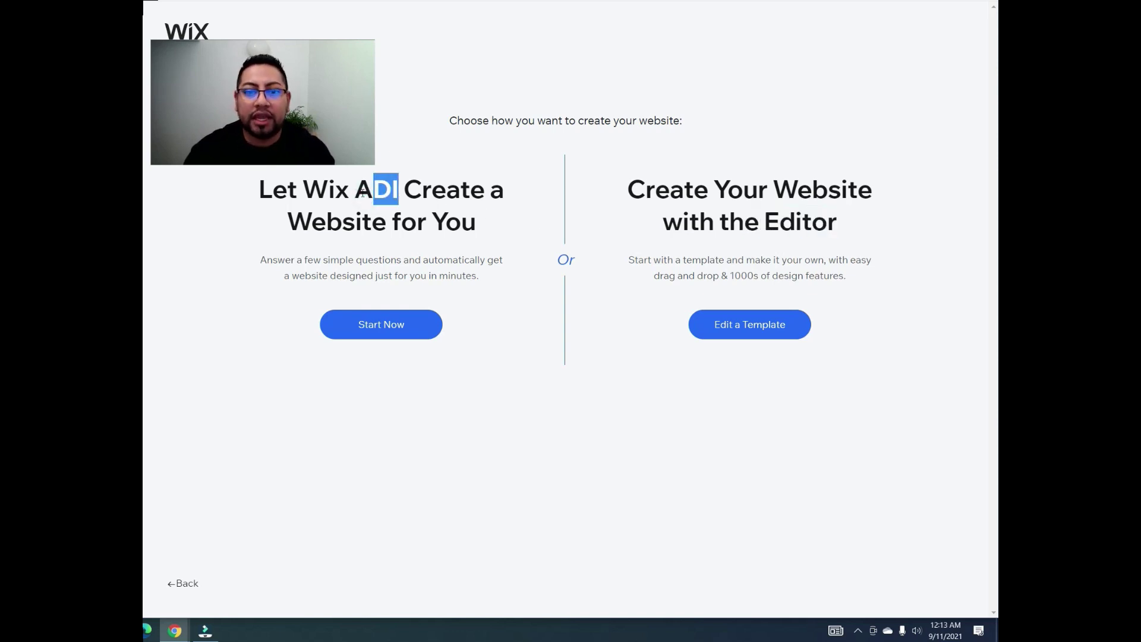
click(399, 195)
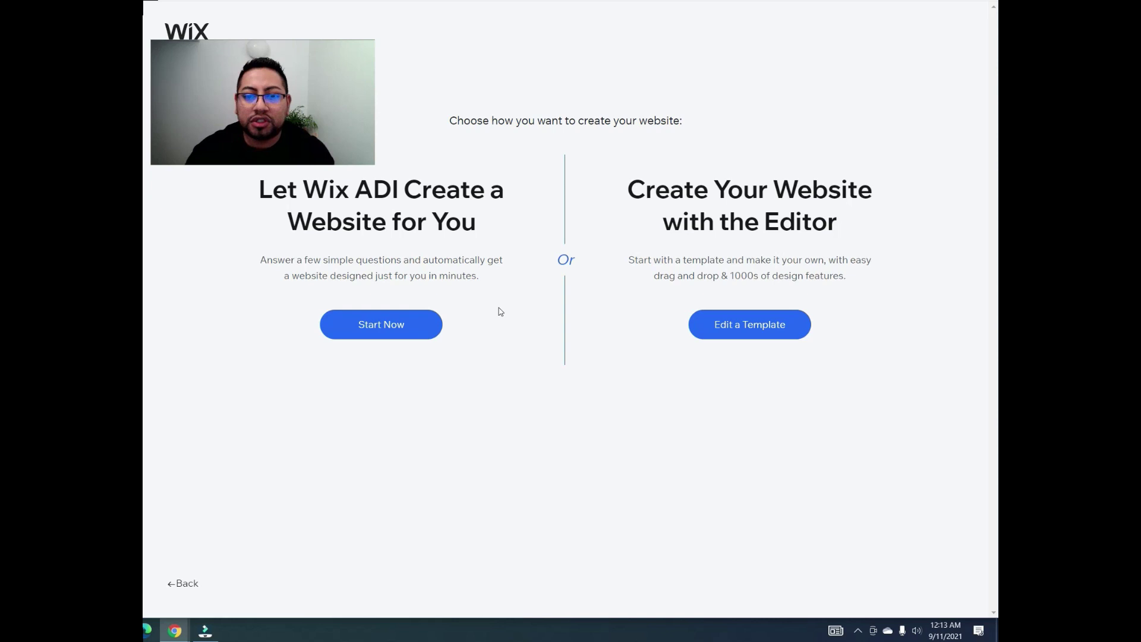
click(751, 332)
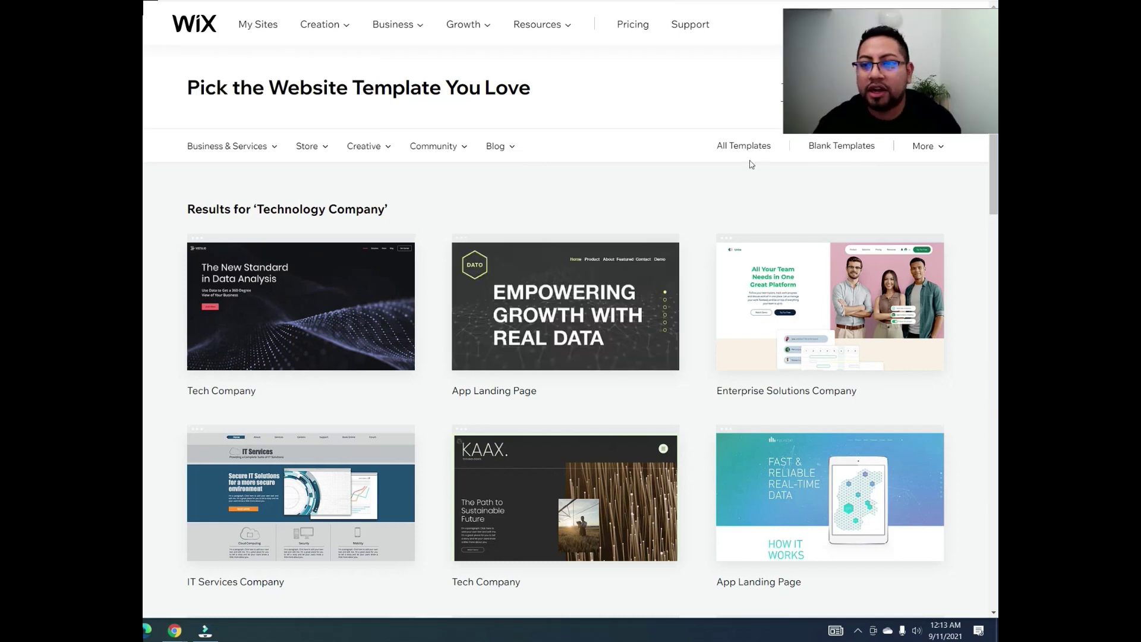
Step: Filter to blank templates and open Start from Scratch for editing
click(842, 147)
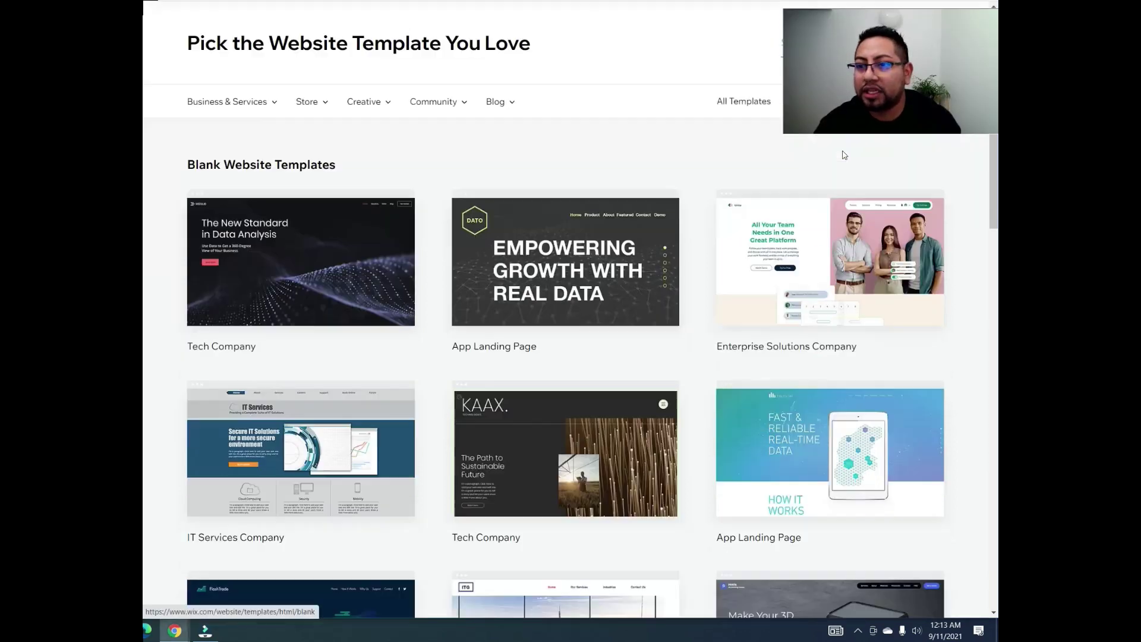
mouse_move(339, 273)
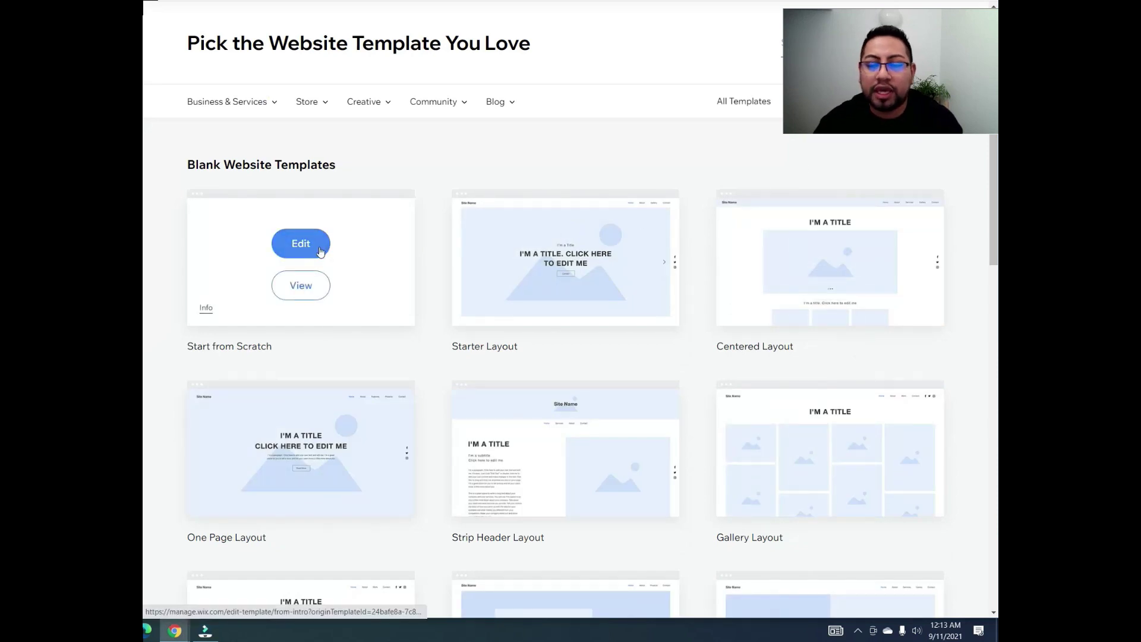
click(320, 251)
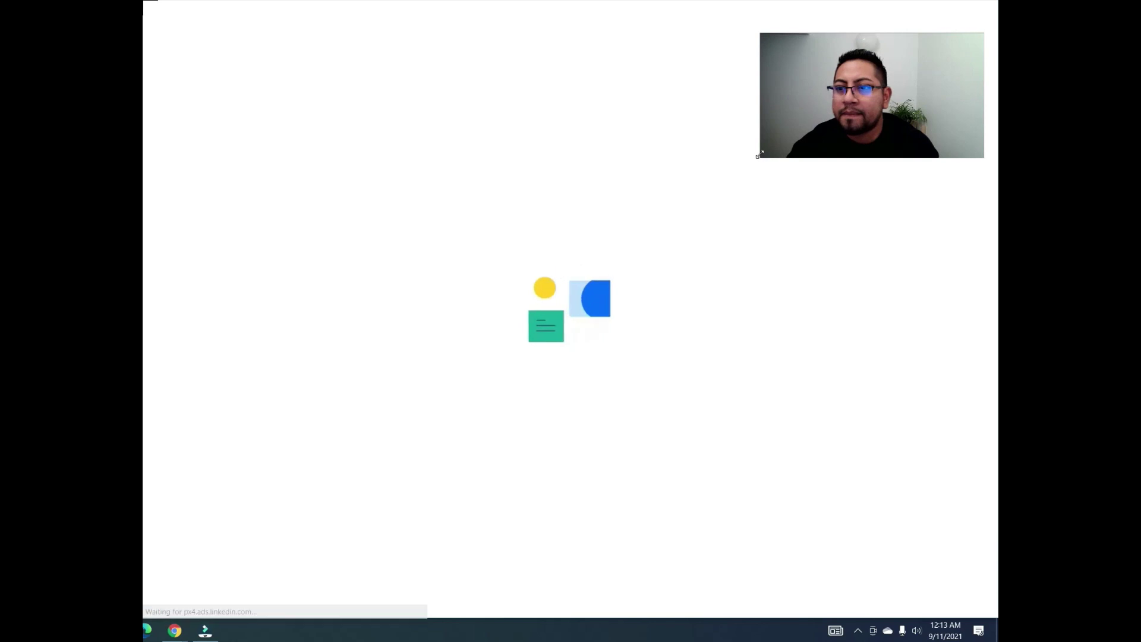
Step: Close the grey intro overlay once the blank site loads in the Editor
drag(762, 158, 802, 126)
drag(853, 84, 856, 57)
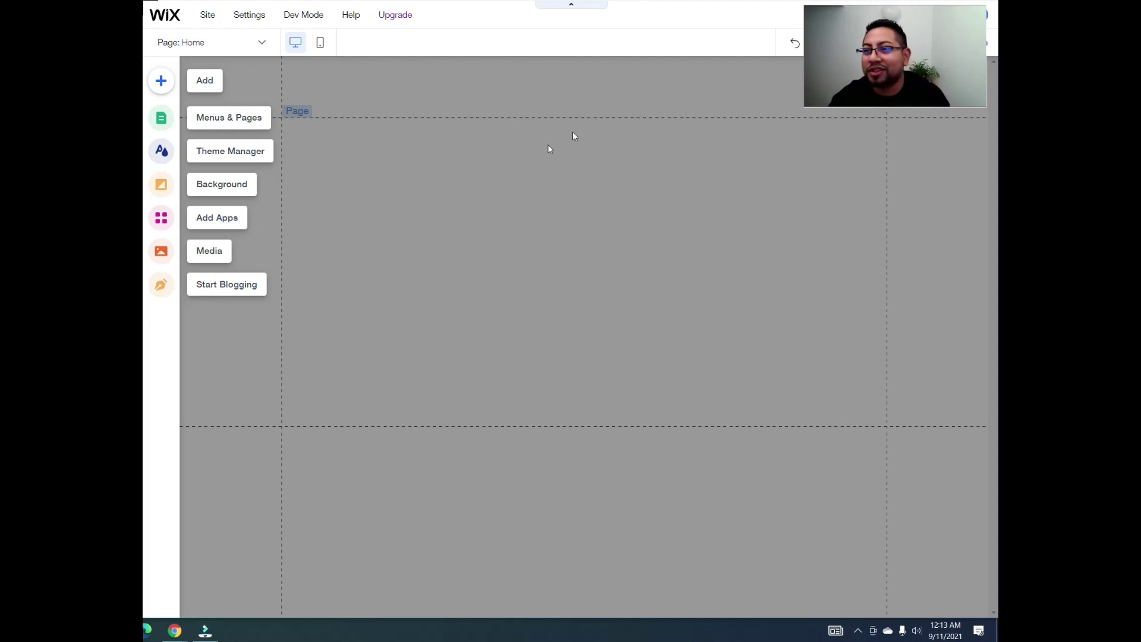
click(403, 201)
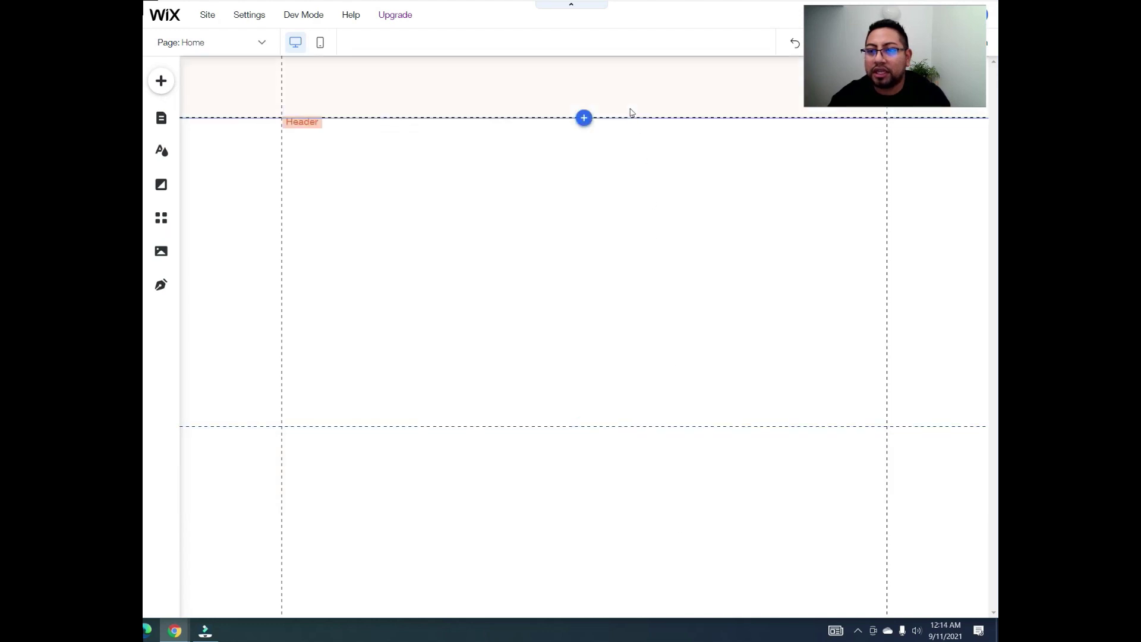
Step: Select the page header and bring up the Dev Mode menu's Velo offer
click(675, 75)
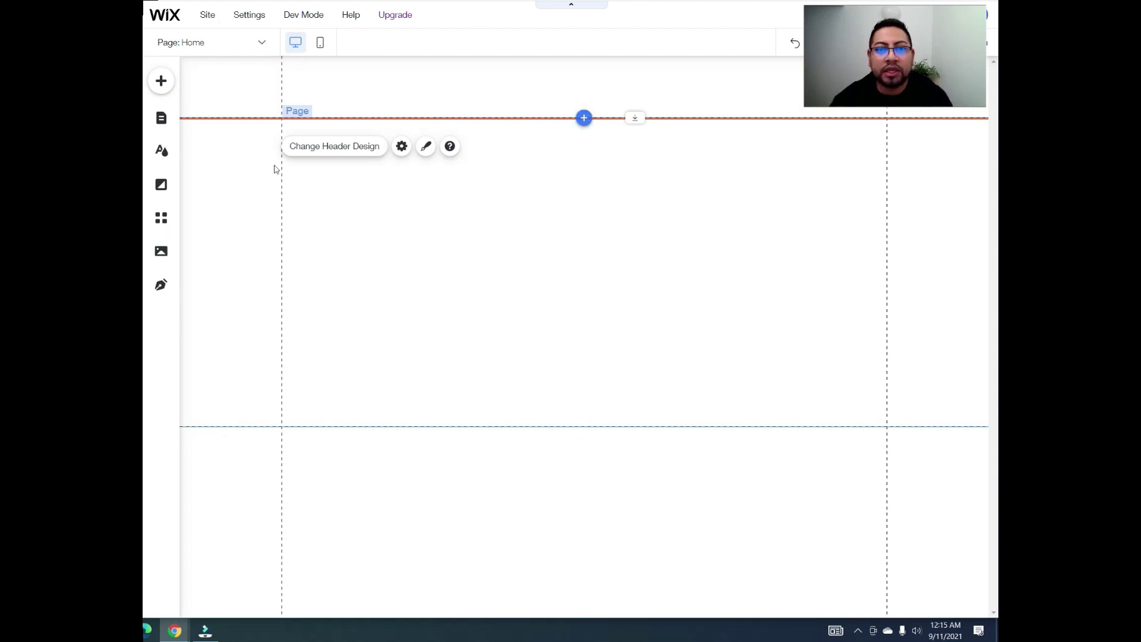
mouse_move(305, 18)
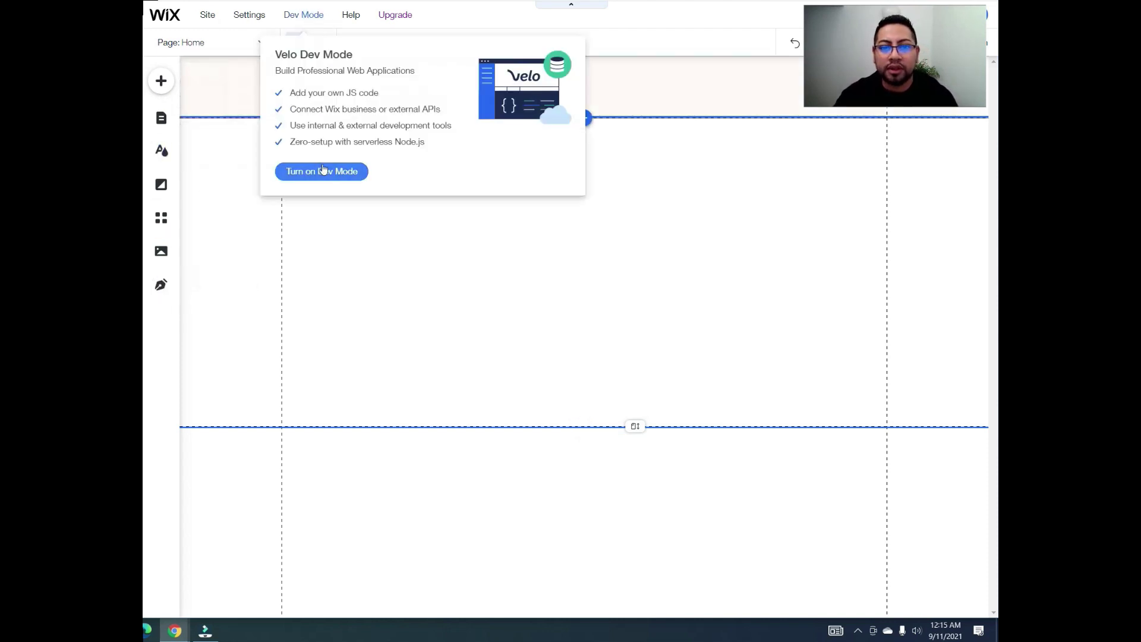
Step: Turn on Dev Mode, collapse the code editor and Page Code list, and open the Content Manager
click(319, 169)
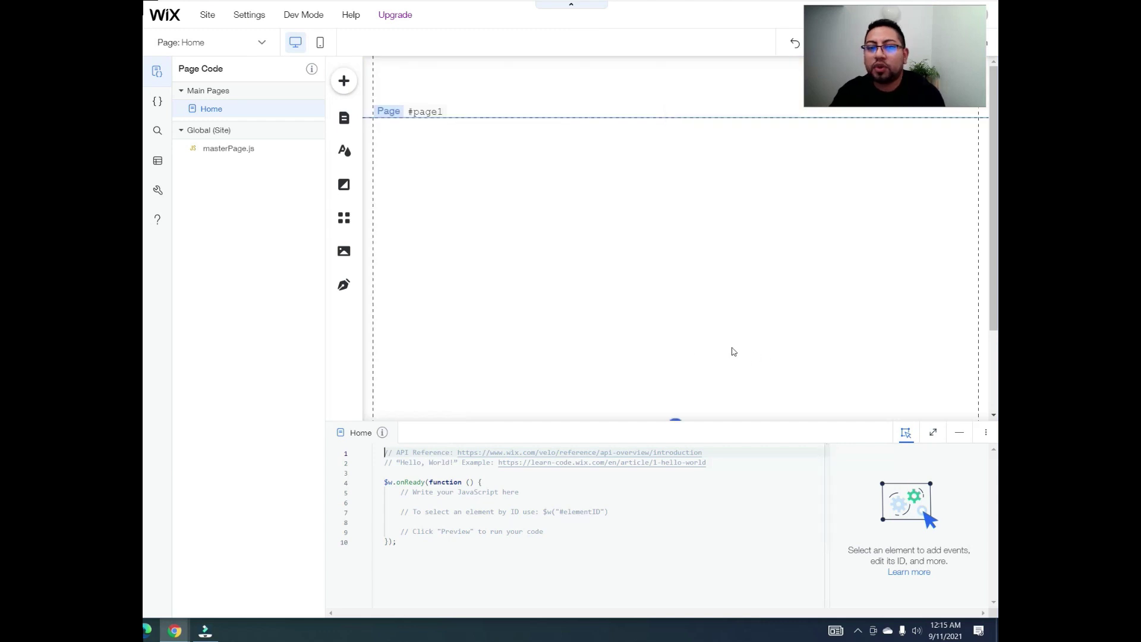
click(959, 432)
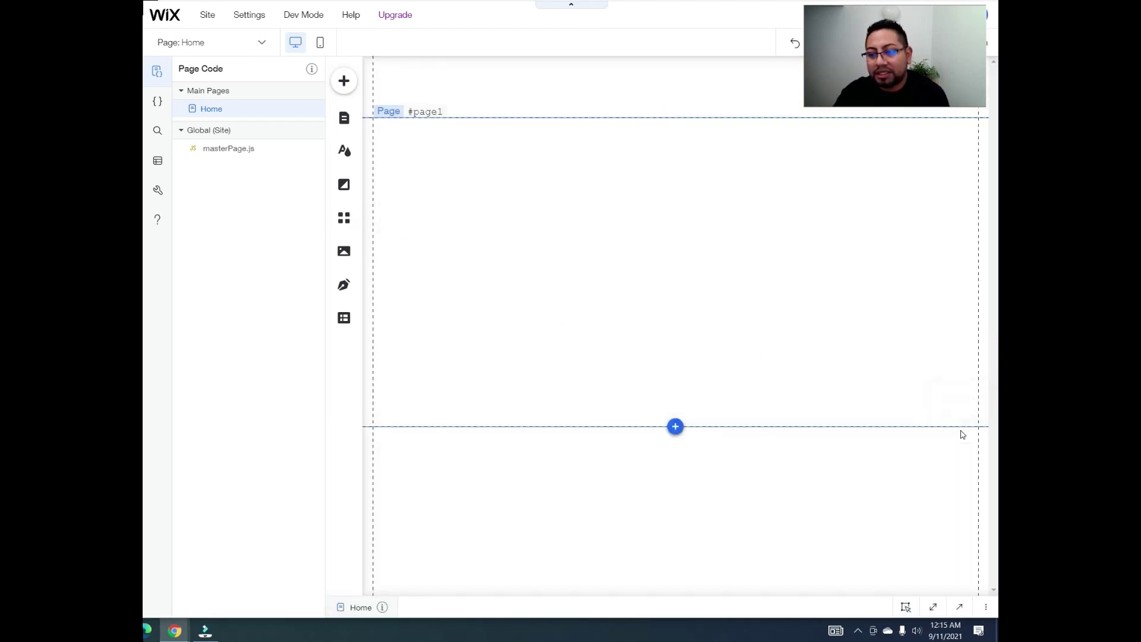
click(157, 71)
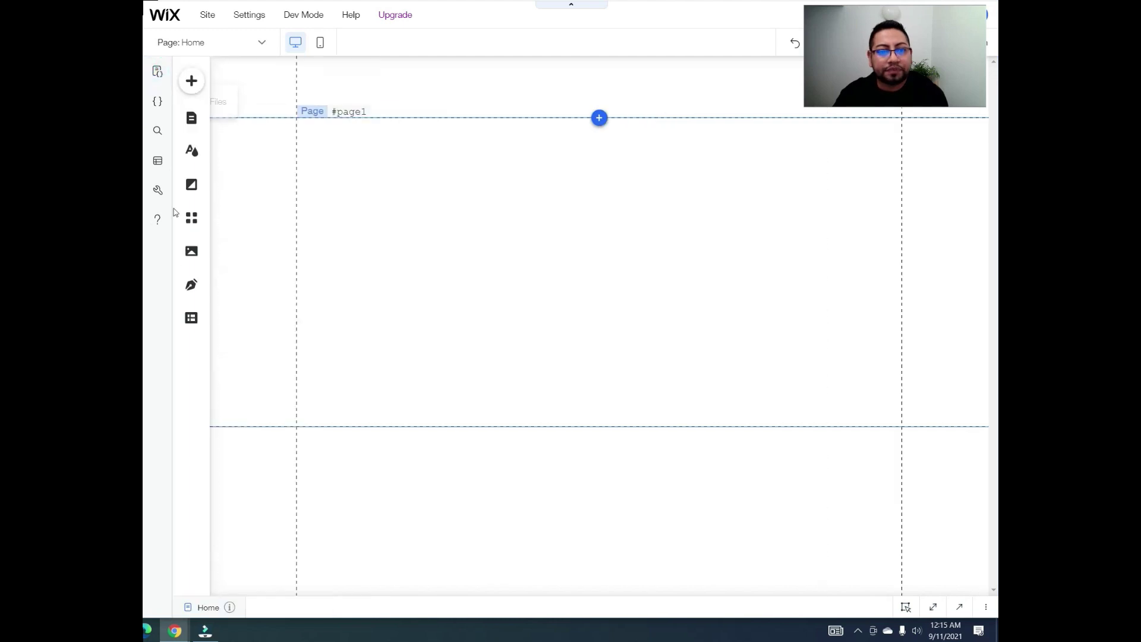
click(192, 319)
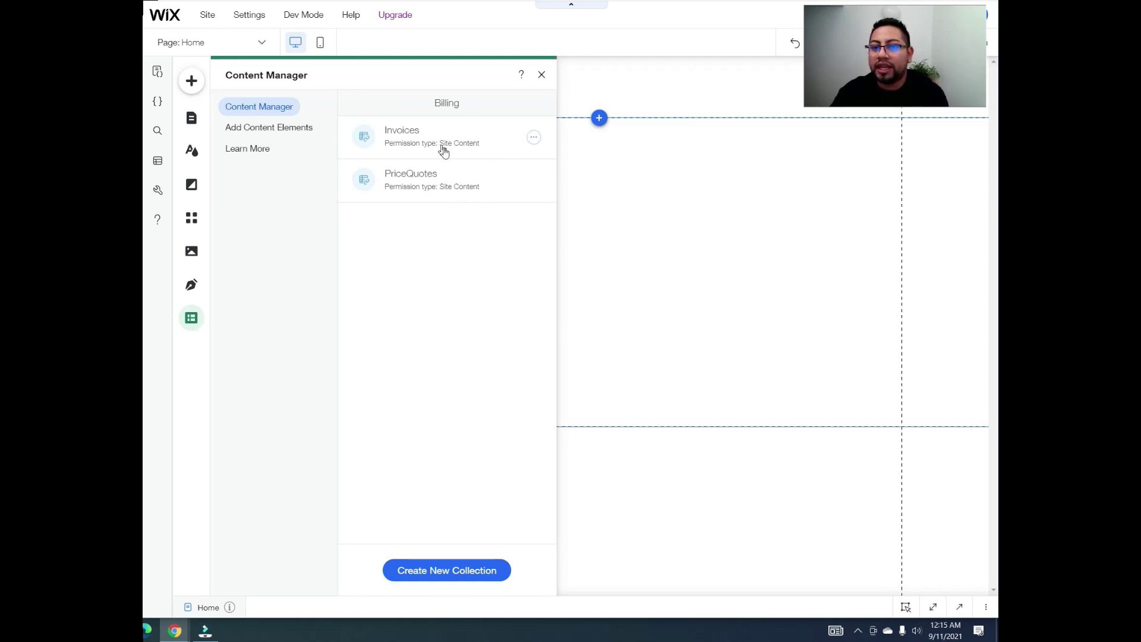
Step: Start a new collection named 'Members'
click(451, 574)
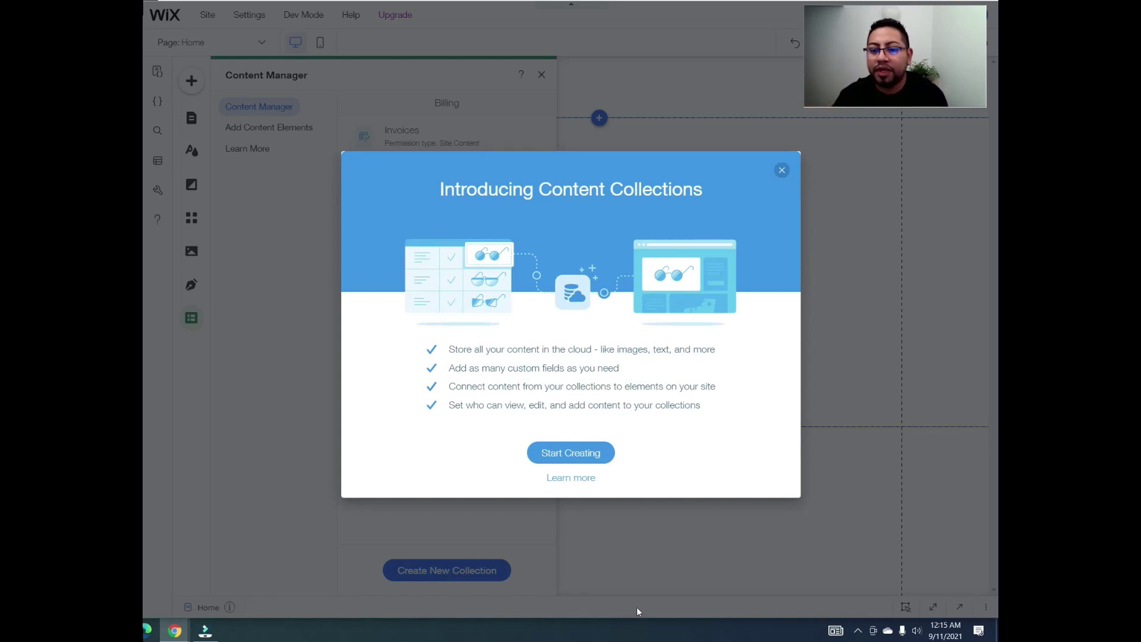
click(571, 455)
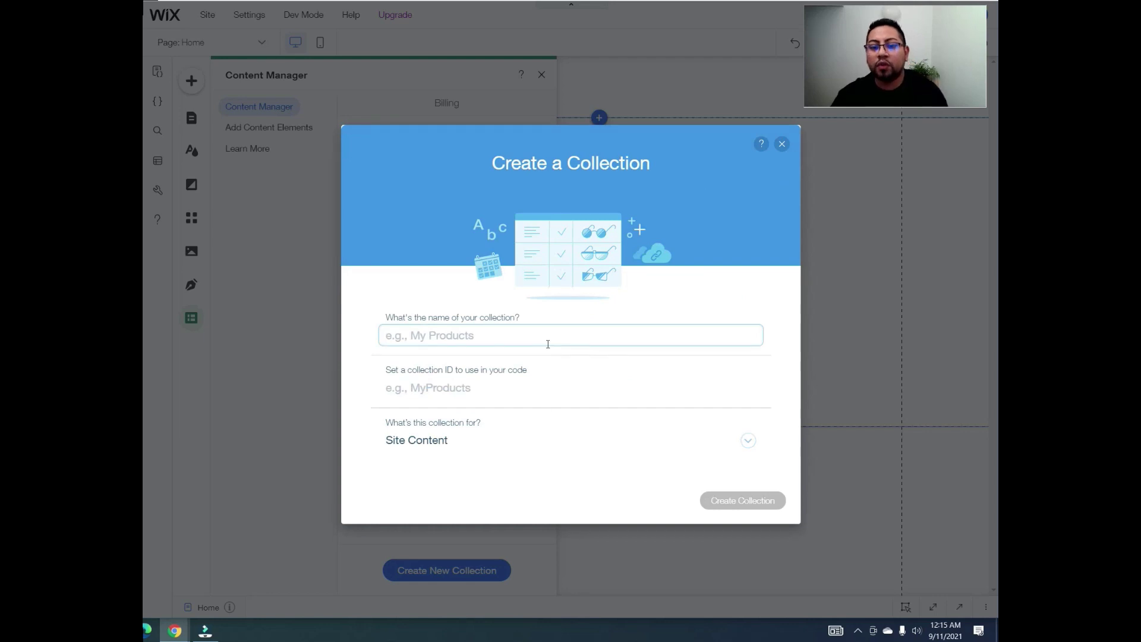
text(M)
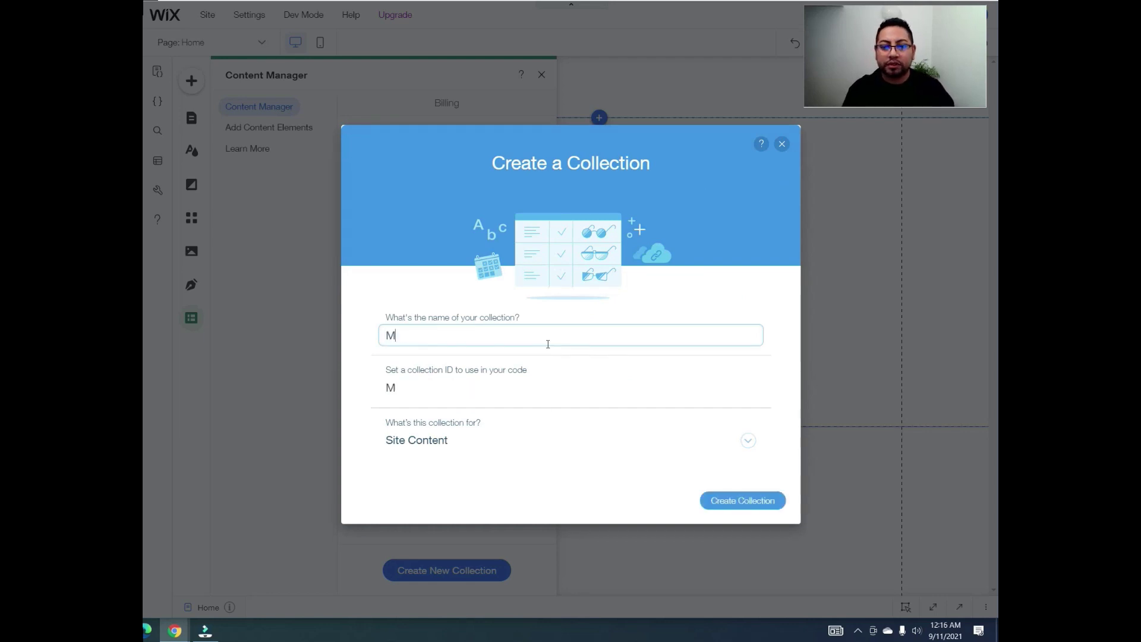
text(embers)
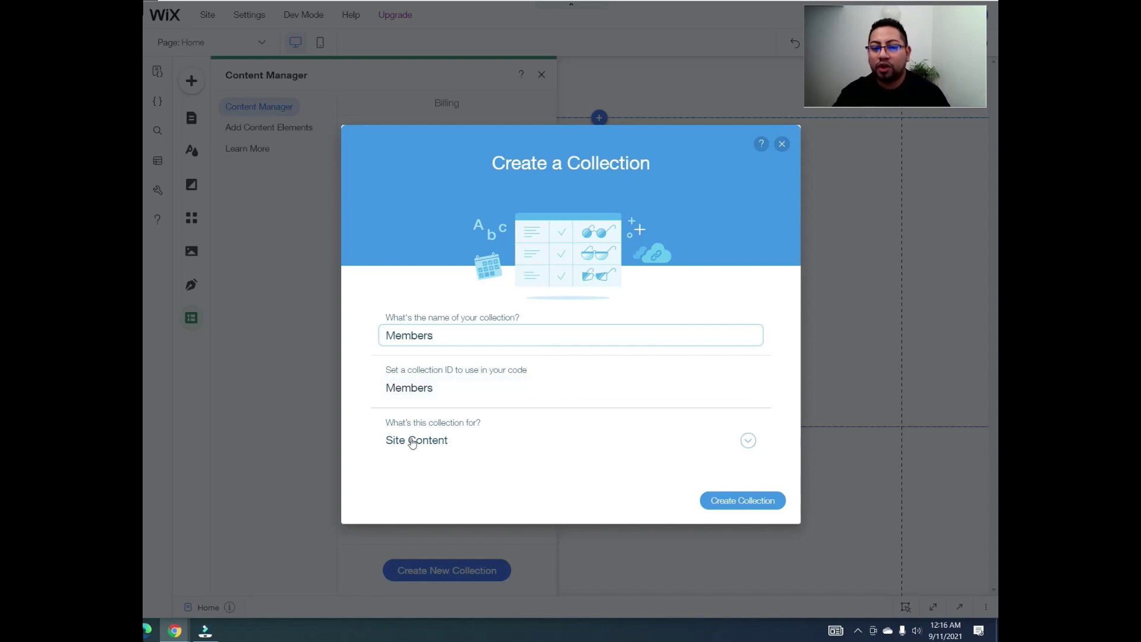
Step: Set the collection's purpose to Custom Use and open its custom permission settings
click(748, 440)
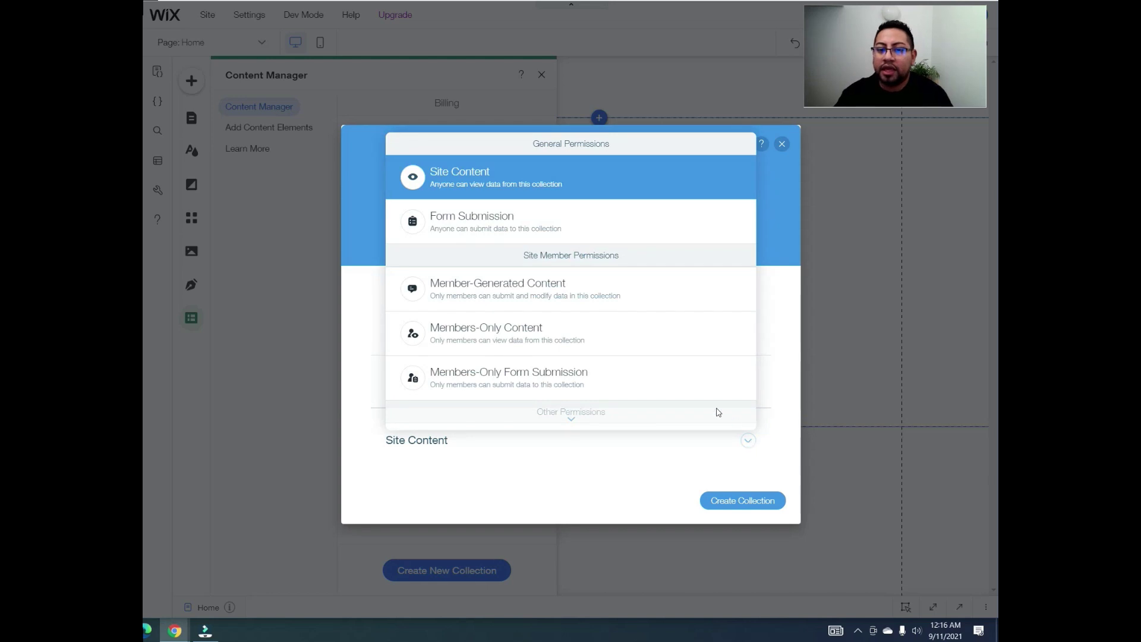
scroll(581, 420, down, 2)
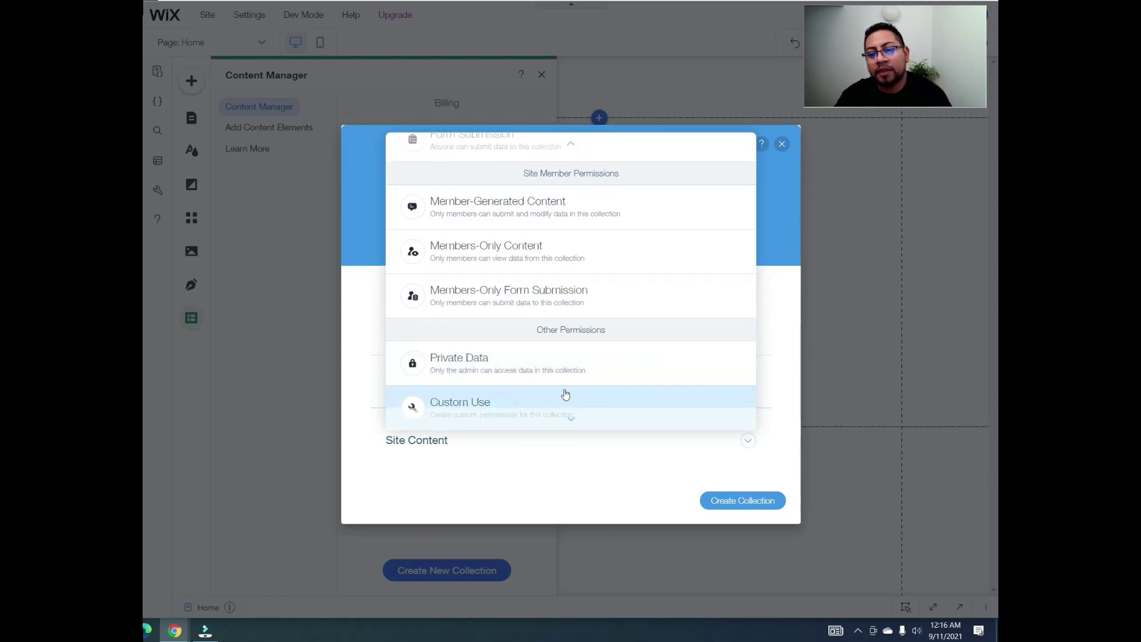
click(522, 399)
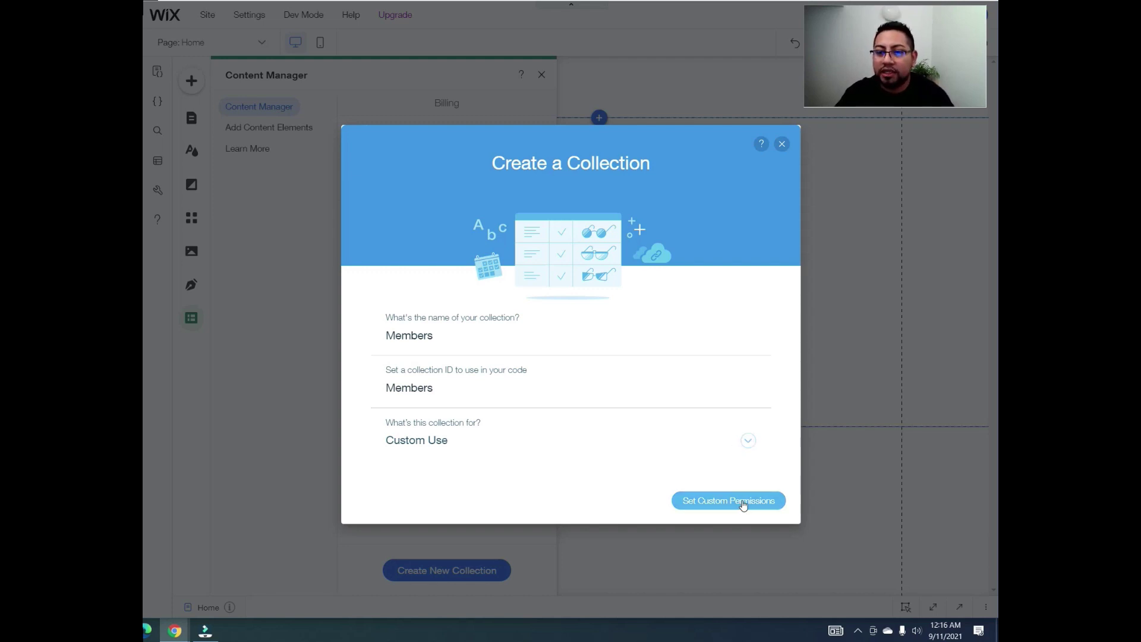
click(744, 504)
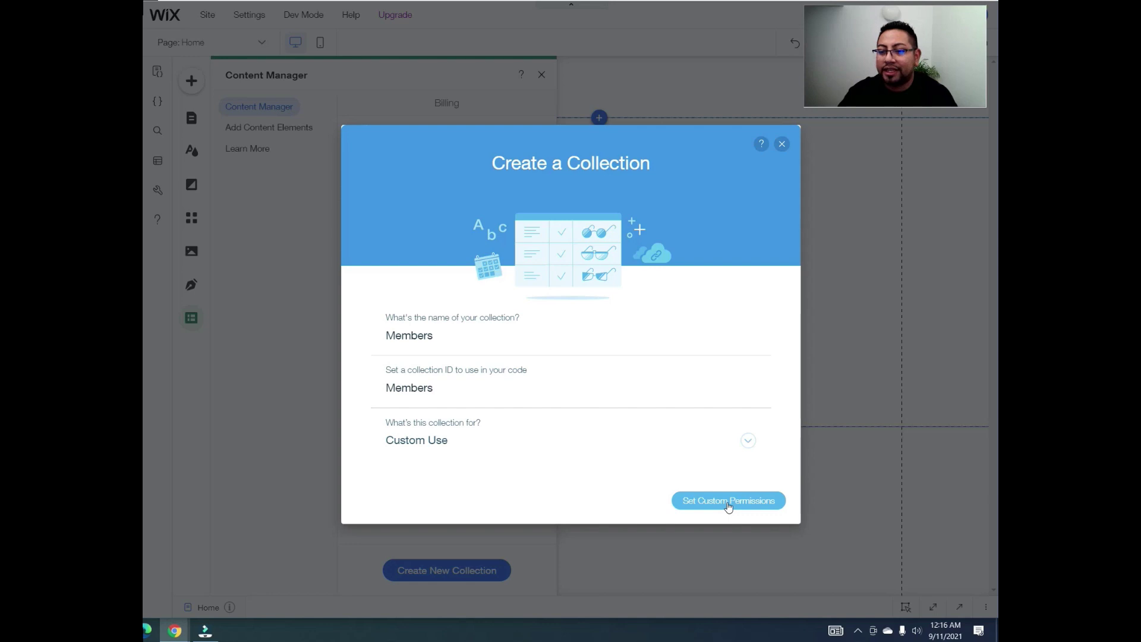
click(728, 505)
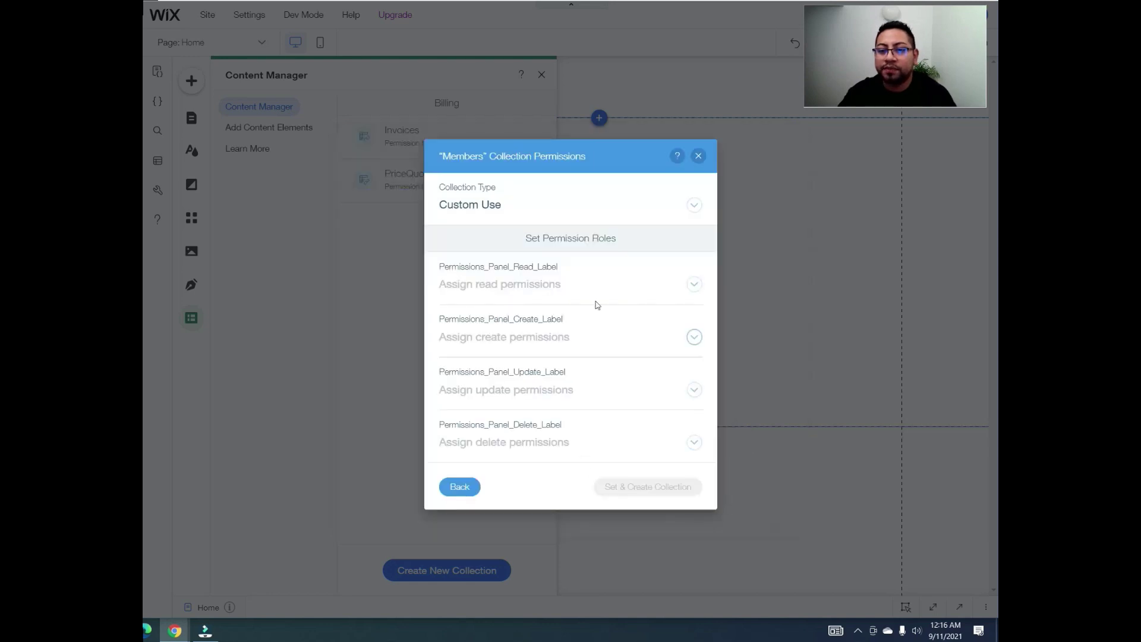
Step: Set Read and Update to Site member author, Create to Site member, Delete to Admin, then create the collection
click(616, 277)
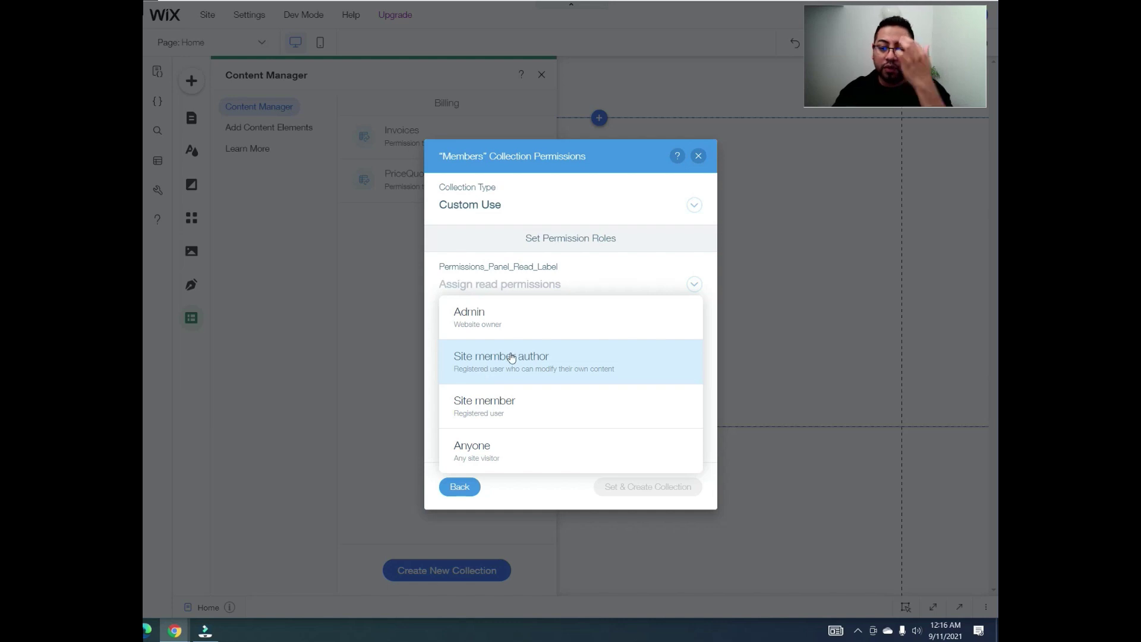
click(499, 369)
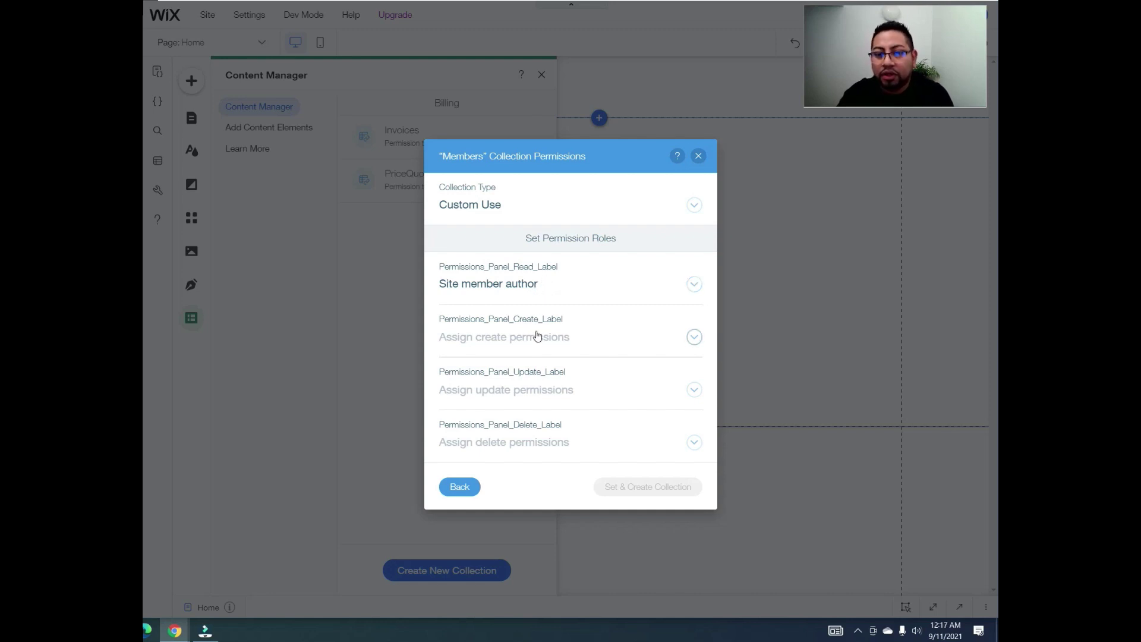
click(500, 347)
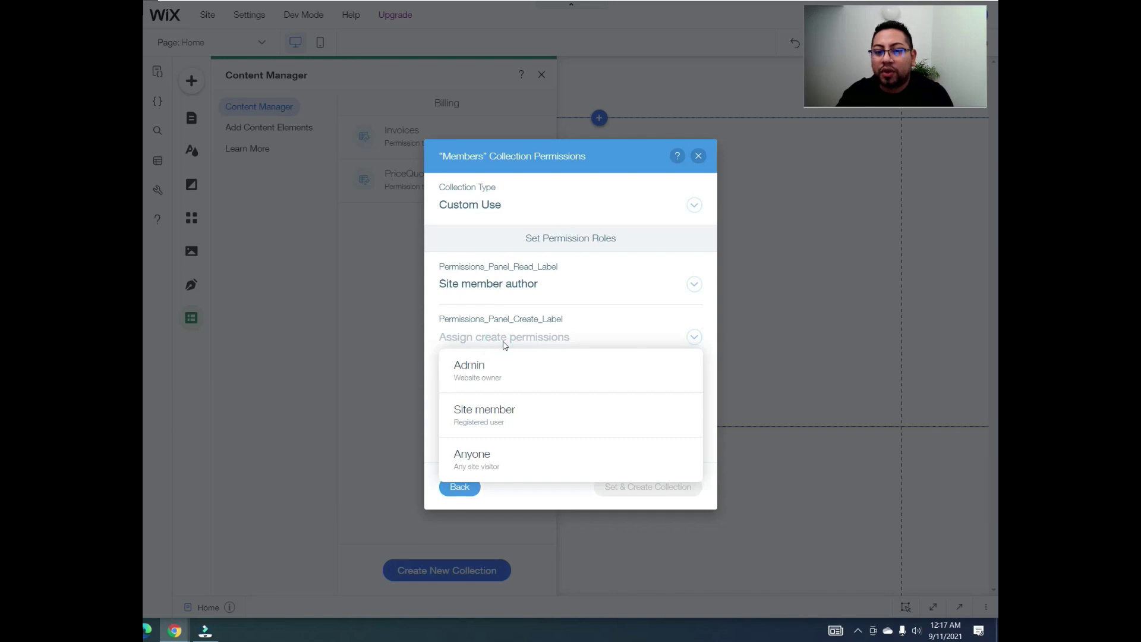
click(493, 426)
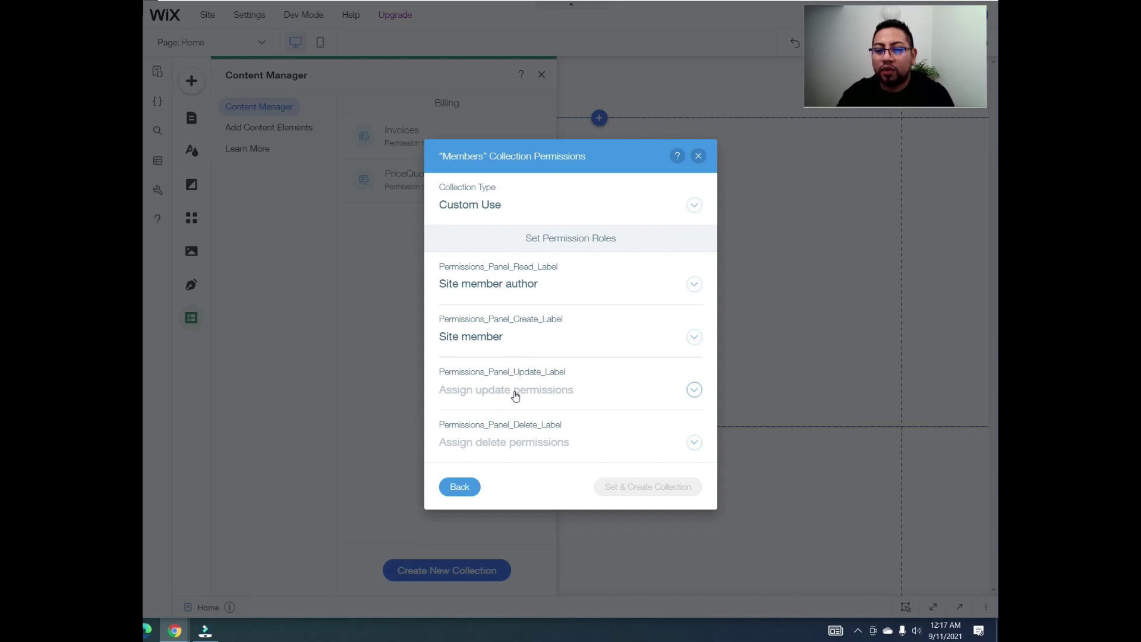
click(526, 393)
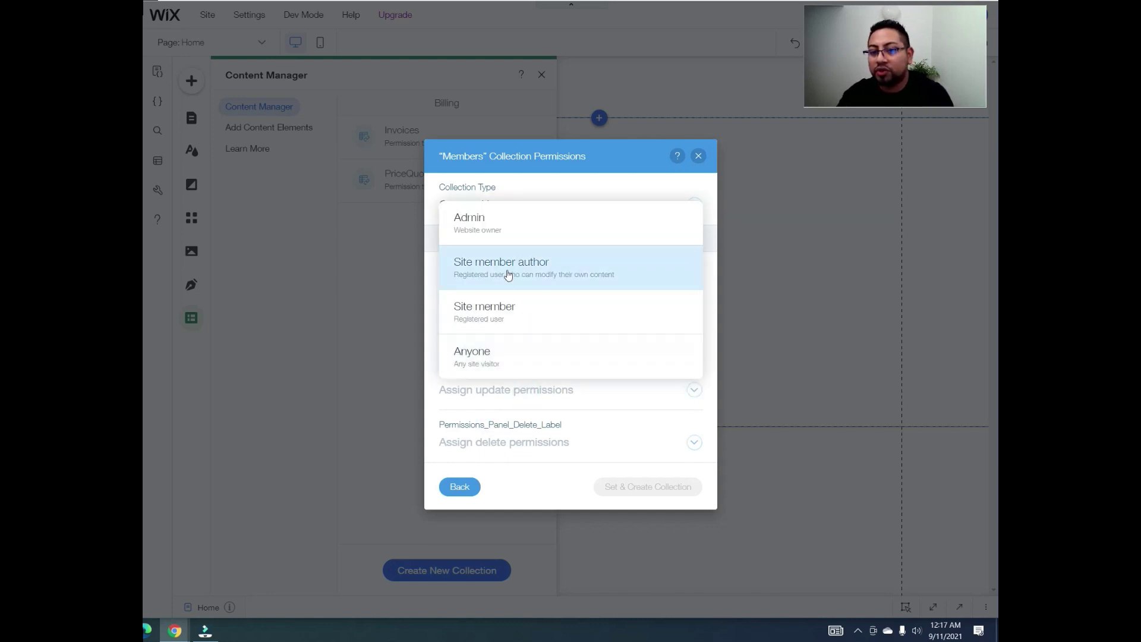
click(508, 274)
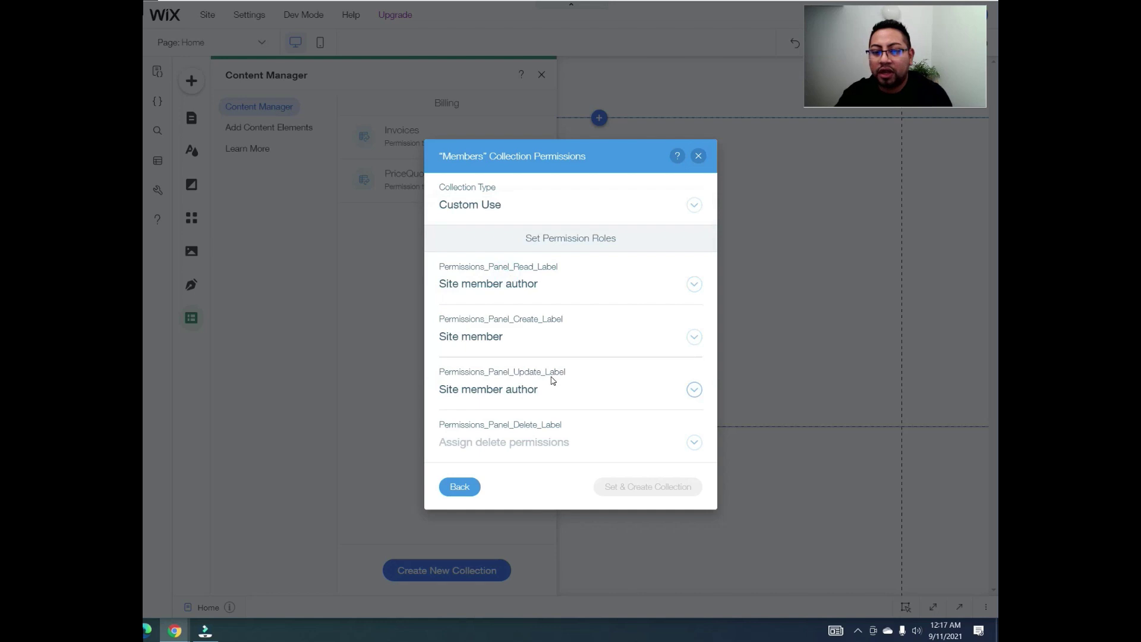
click(529, 447)
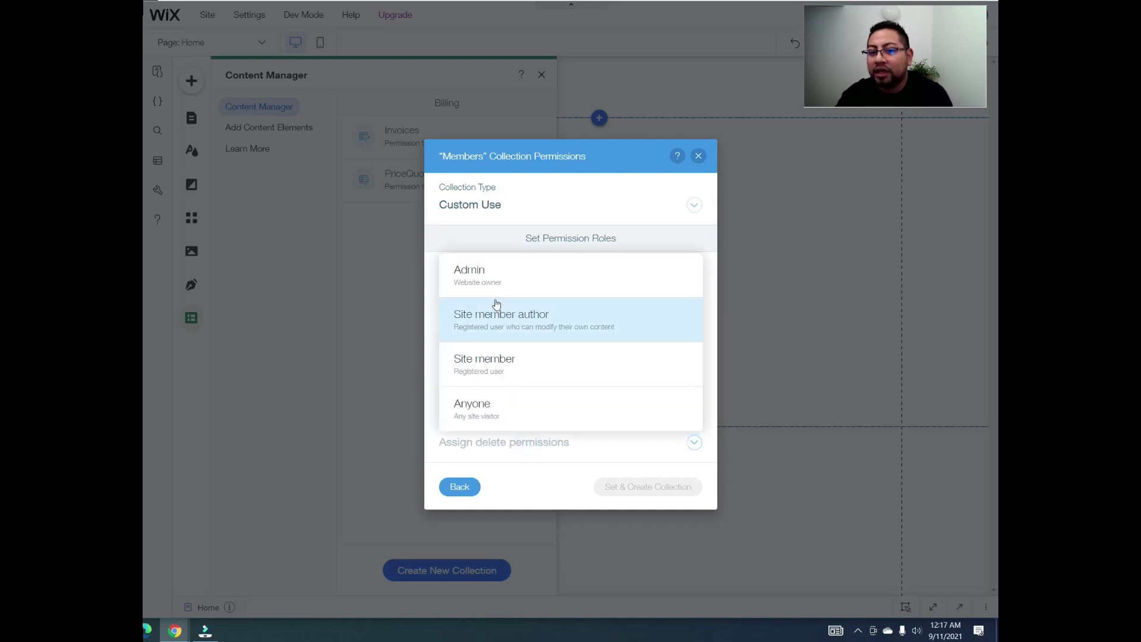
click(488, 280)
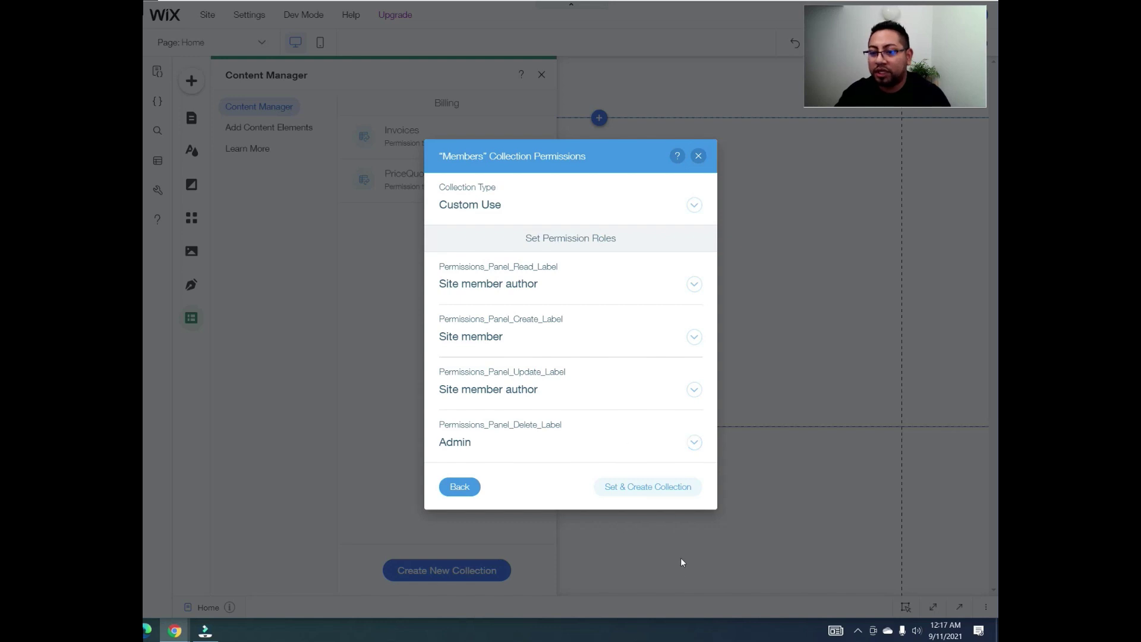
click(655, 494)
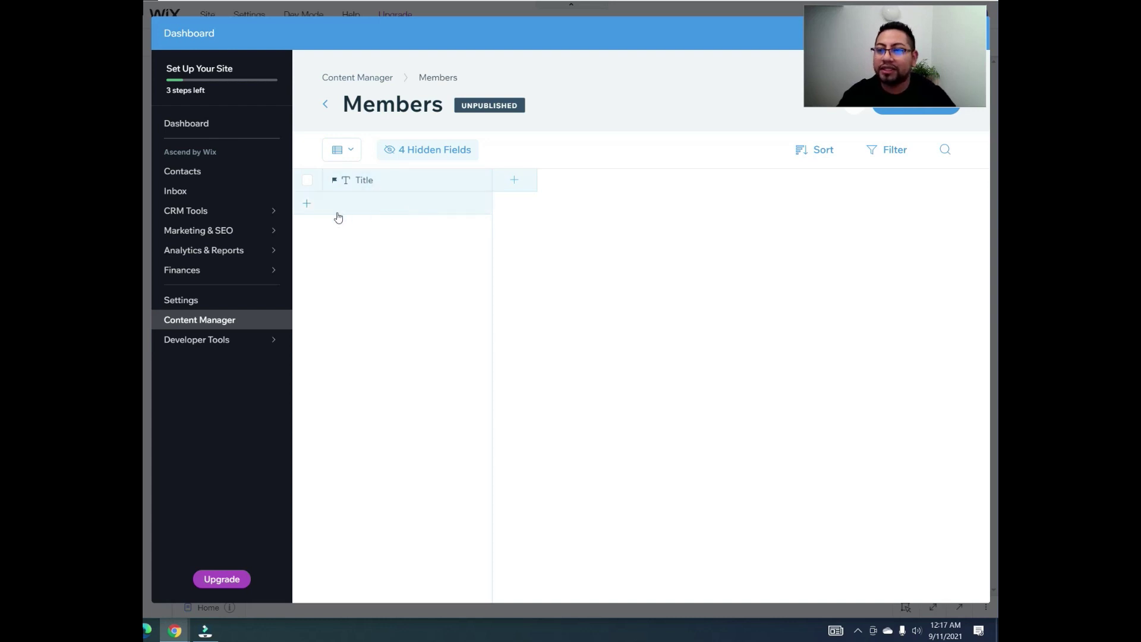
click(377, 181)
click(400, 217)
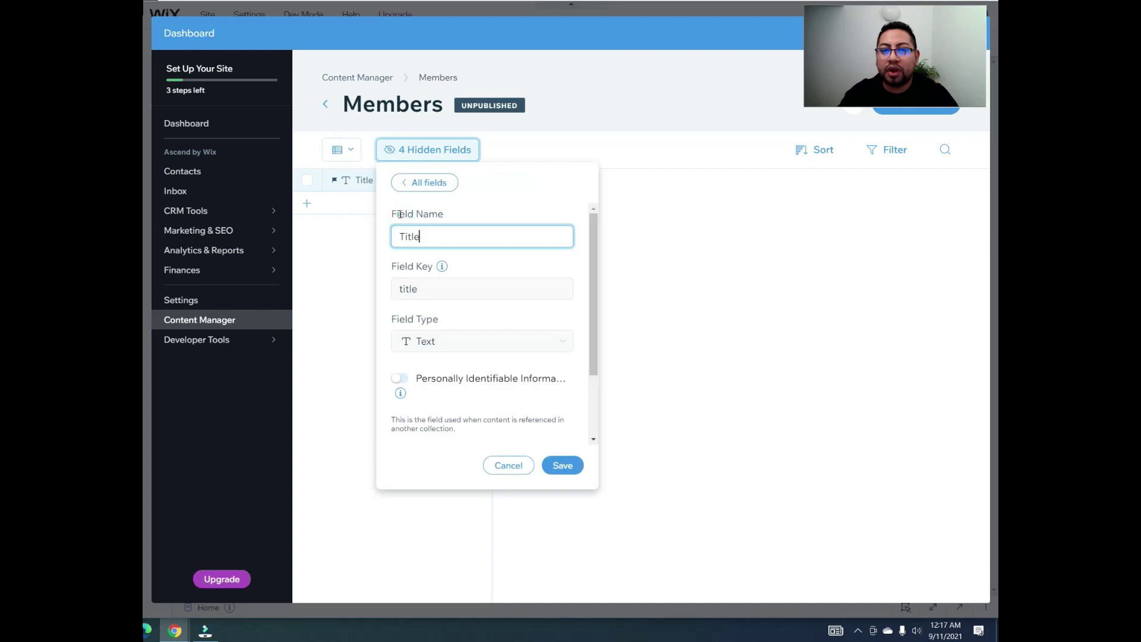
drag(391, 319, 438, 320)
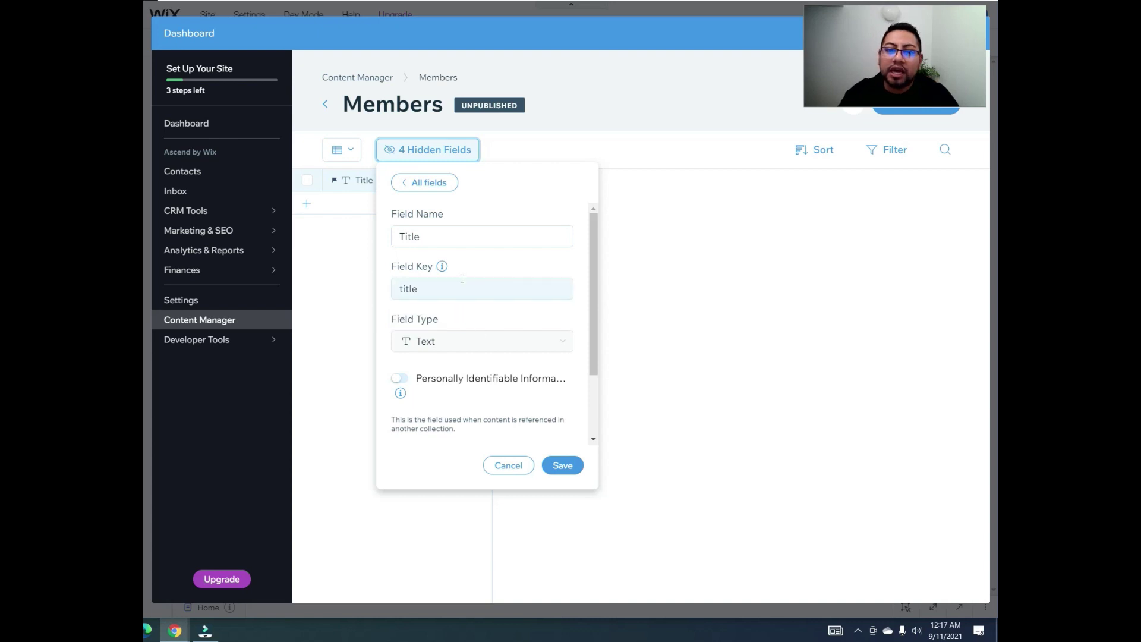
mouse_move(433, 262)
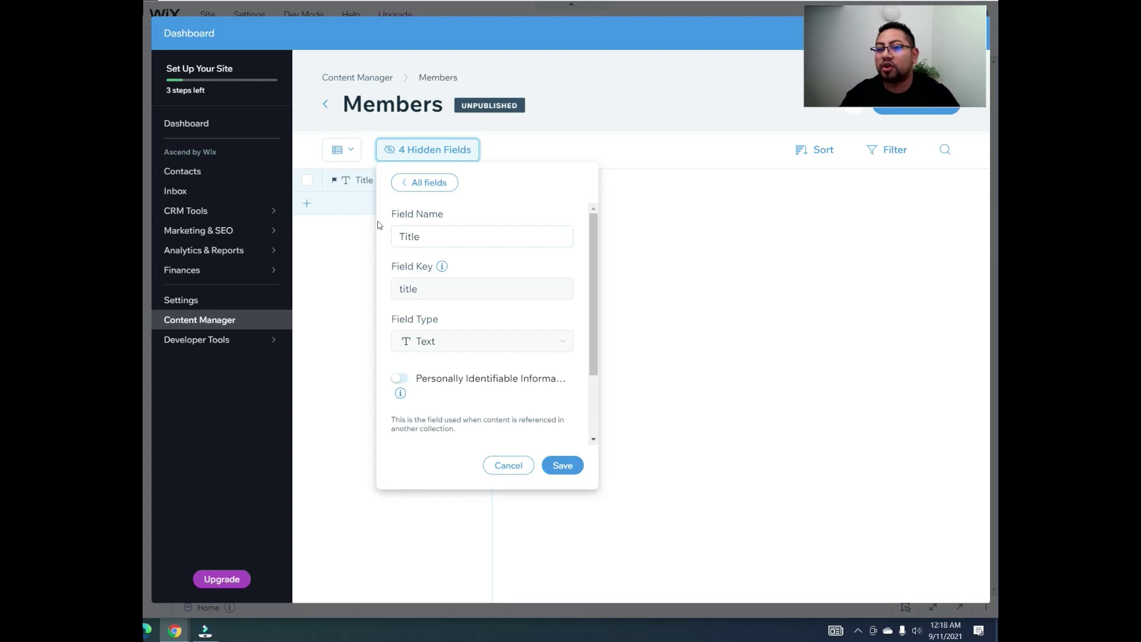
click(607, 181)
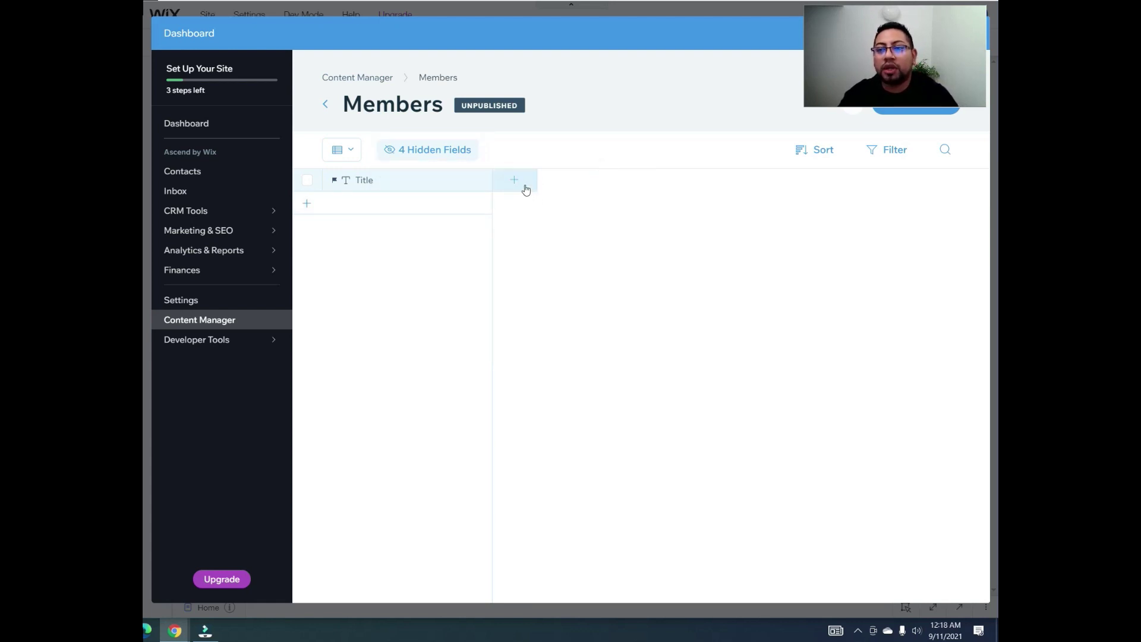
Step: Add a new field to the Members collection and name it 'Full Name'
click(523, 182)
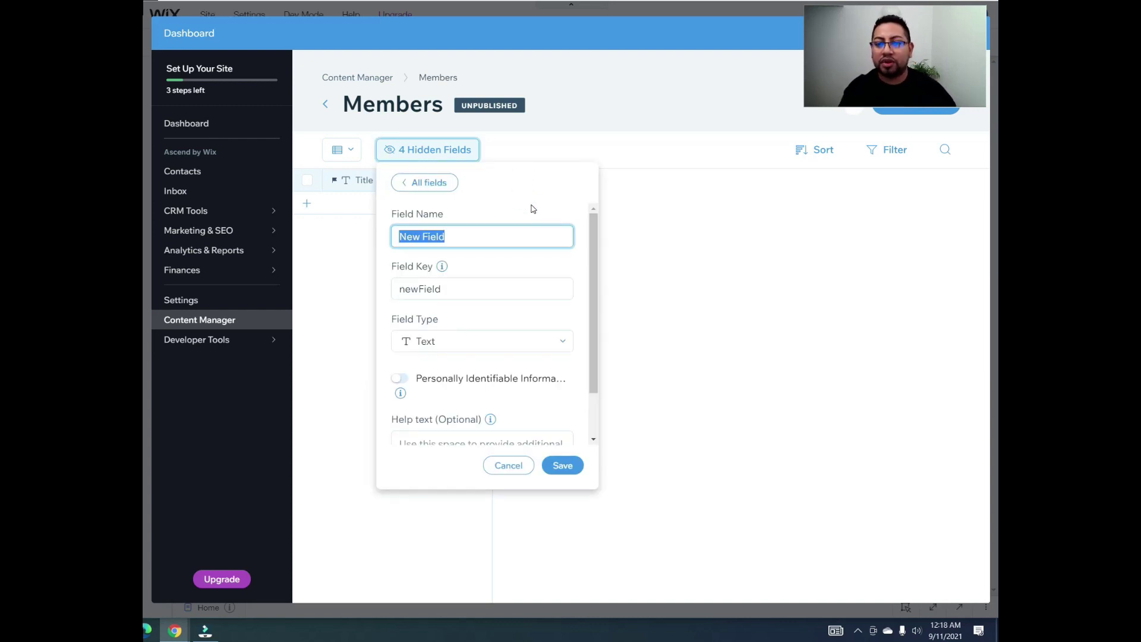
text(F)
key(BackSpace)
text(Ful)
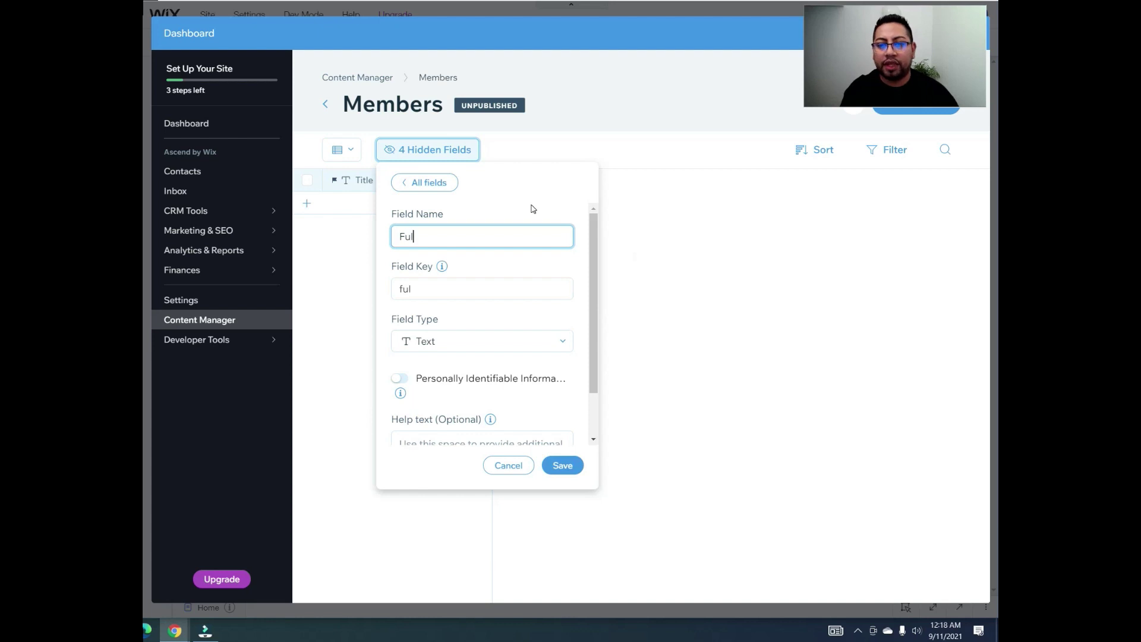
text(l Name)
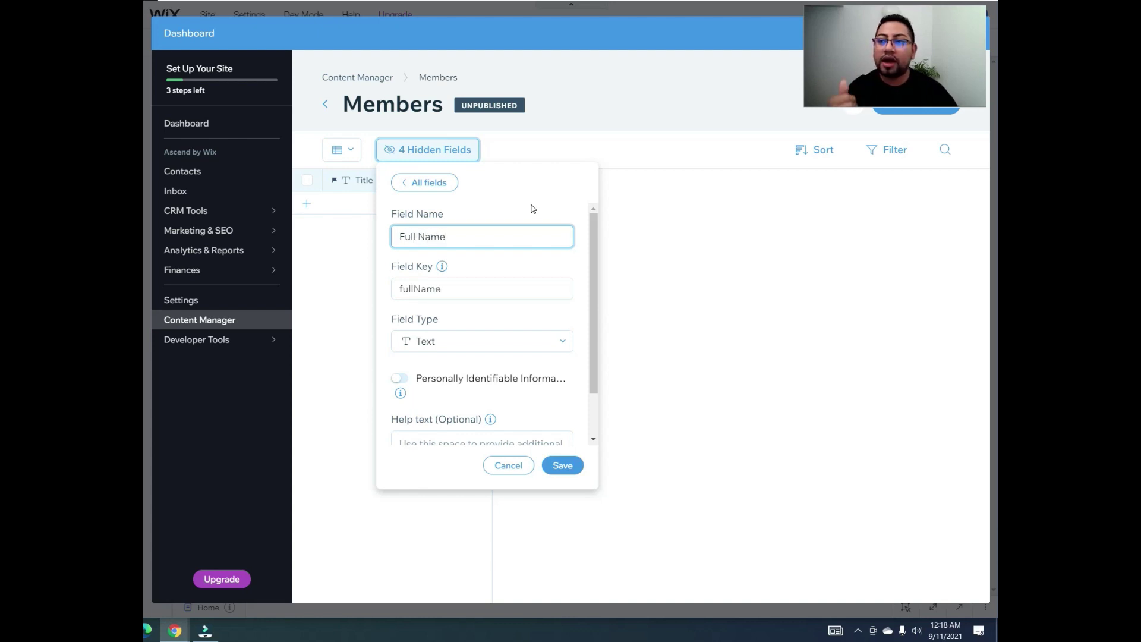
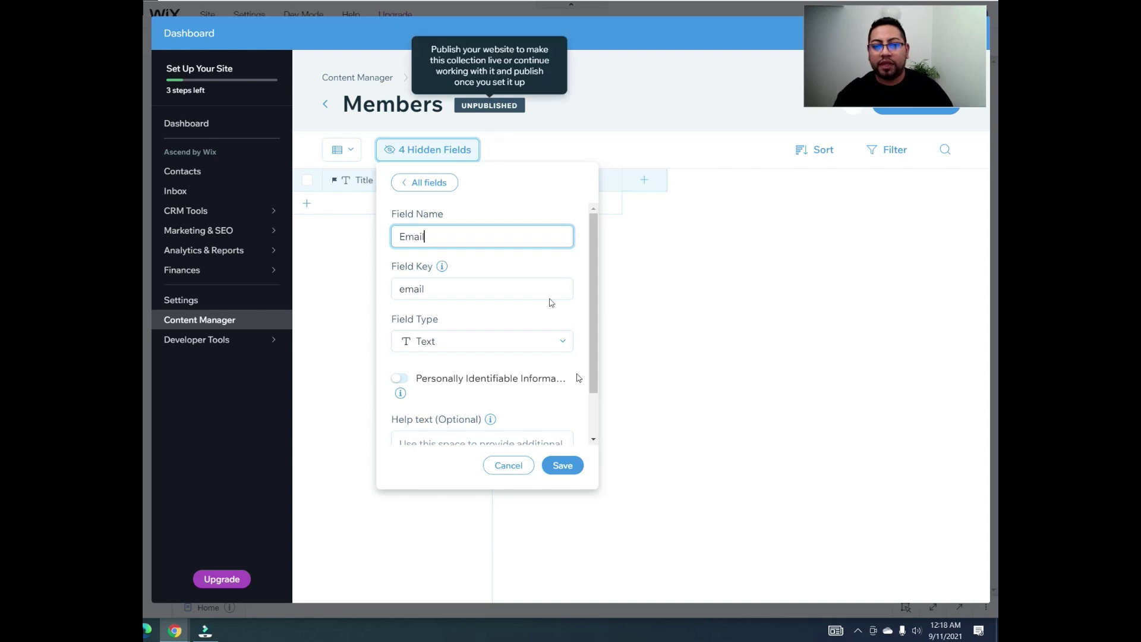
Step: Keep the new Email field's type as Text and save it
click(523, 346)
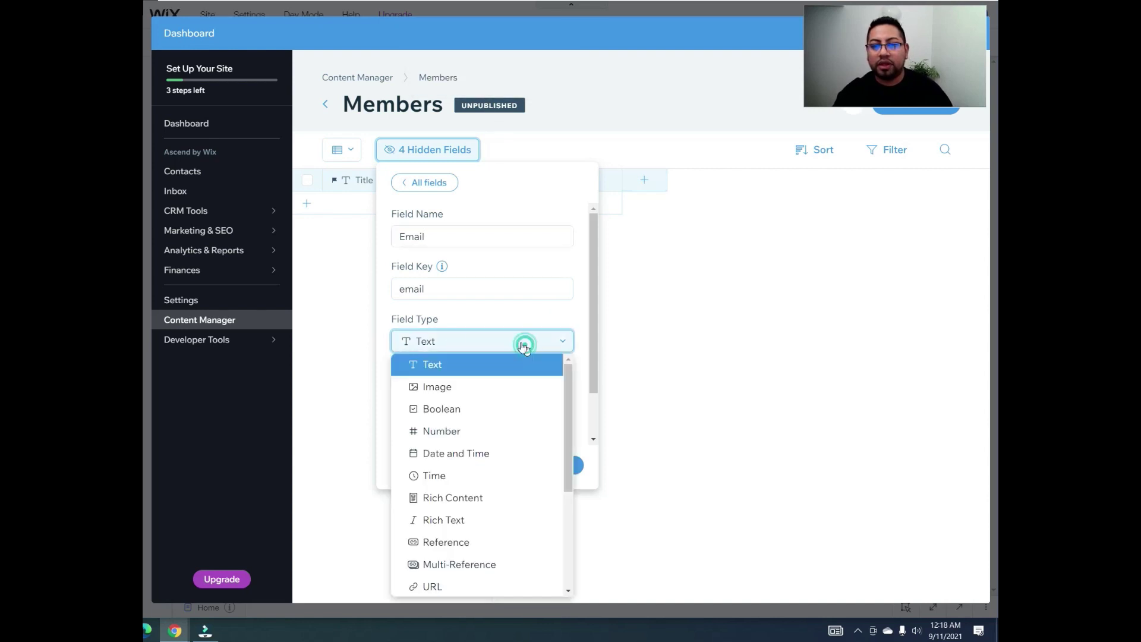
click(428, 372)
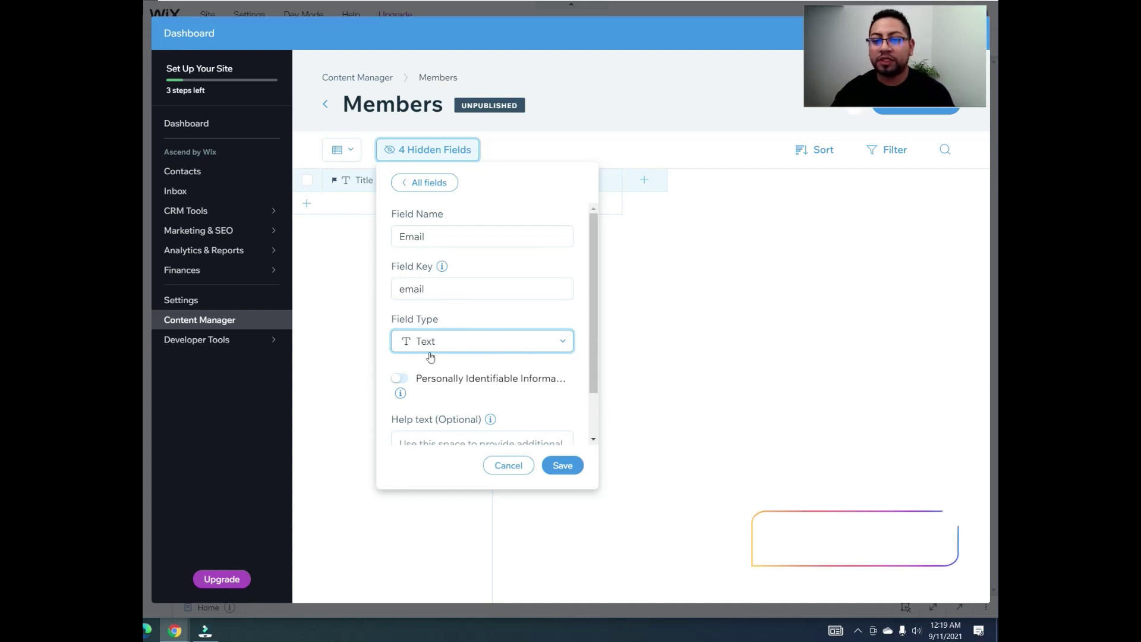
click(568, 473)
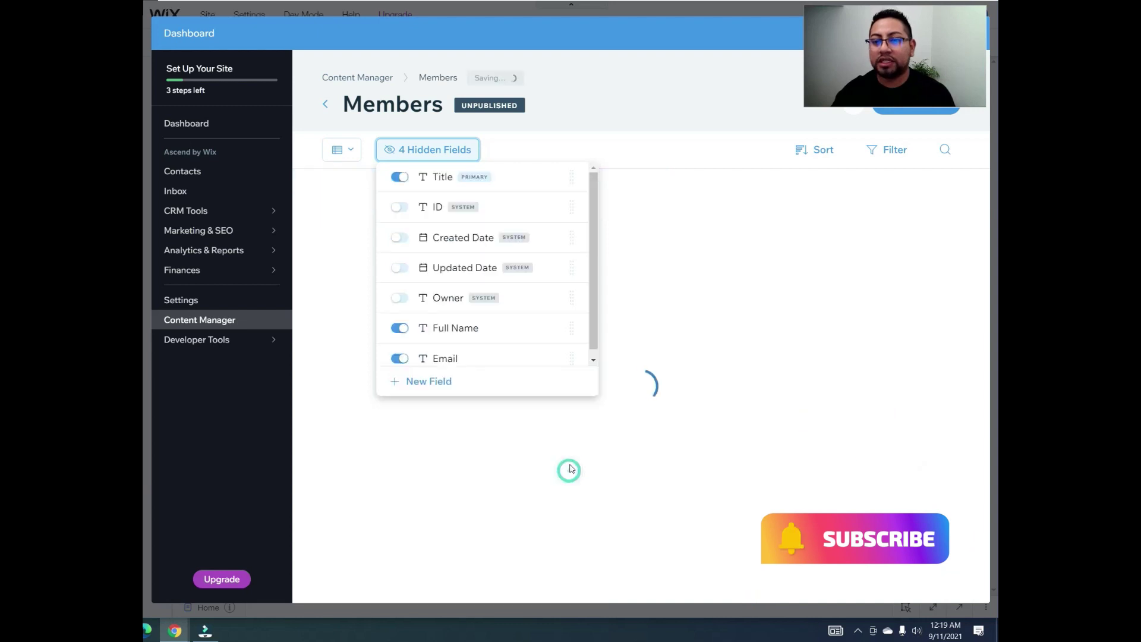
Step: Create a new 'Phone Number' field of type Text in Members and save it
click(775, 180)
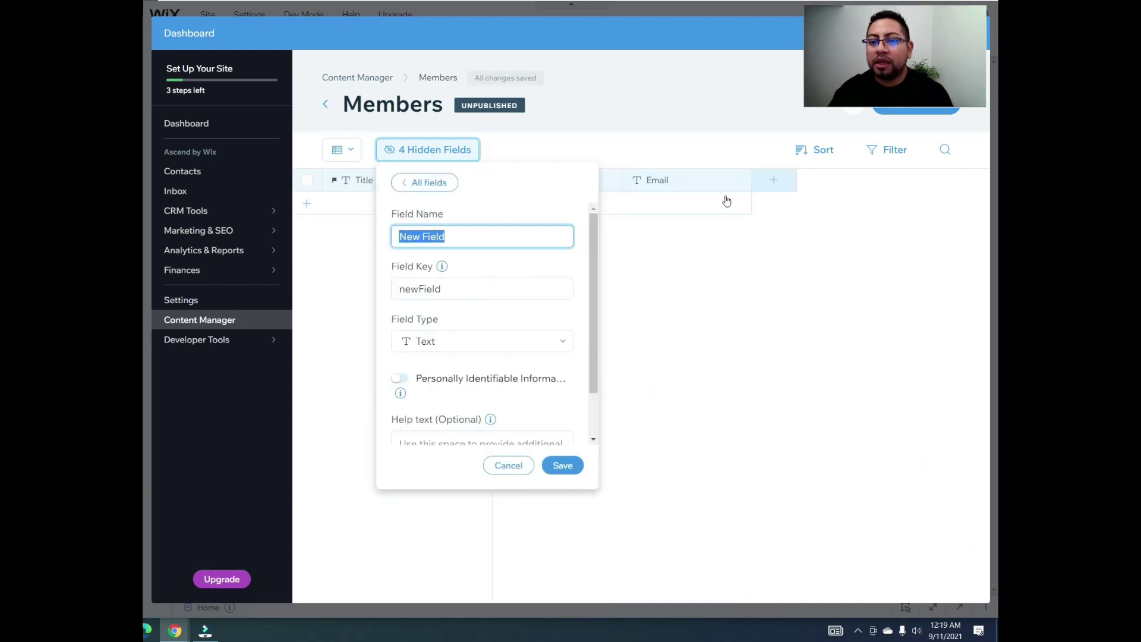
text(Phone Number)
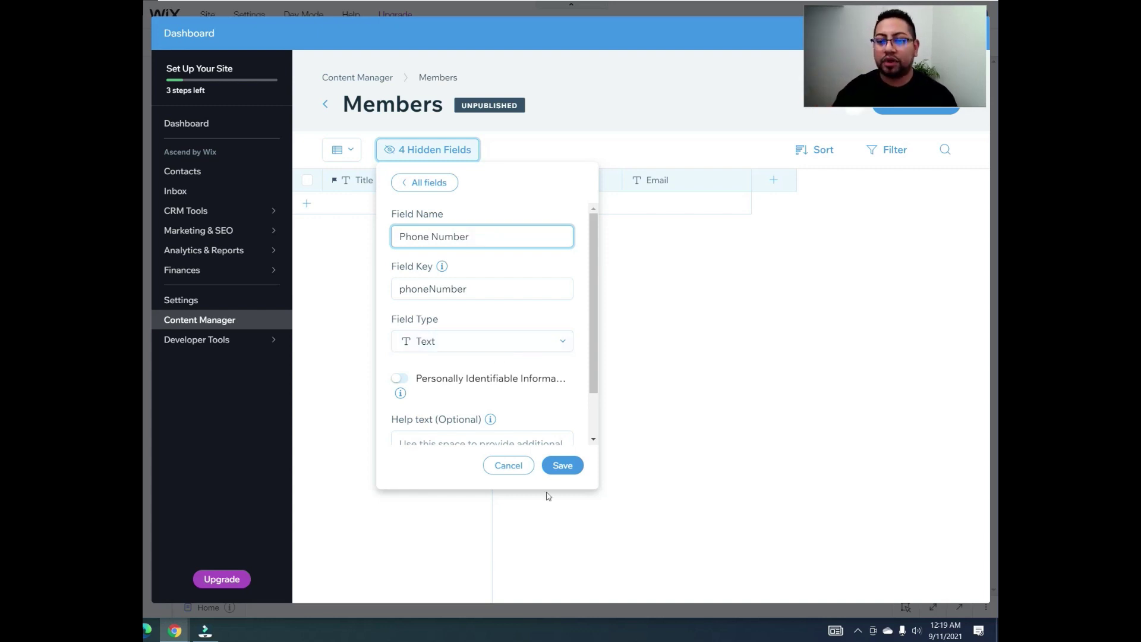
click(564, 465)
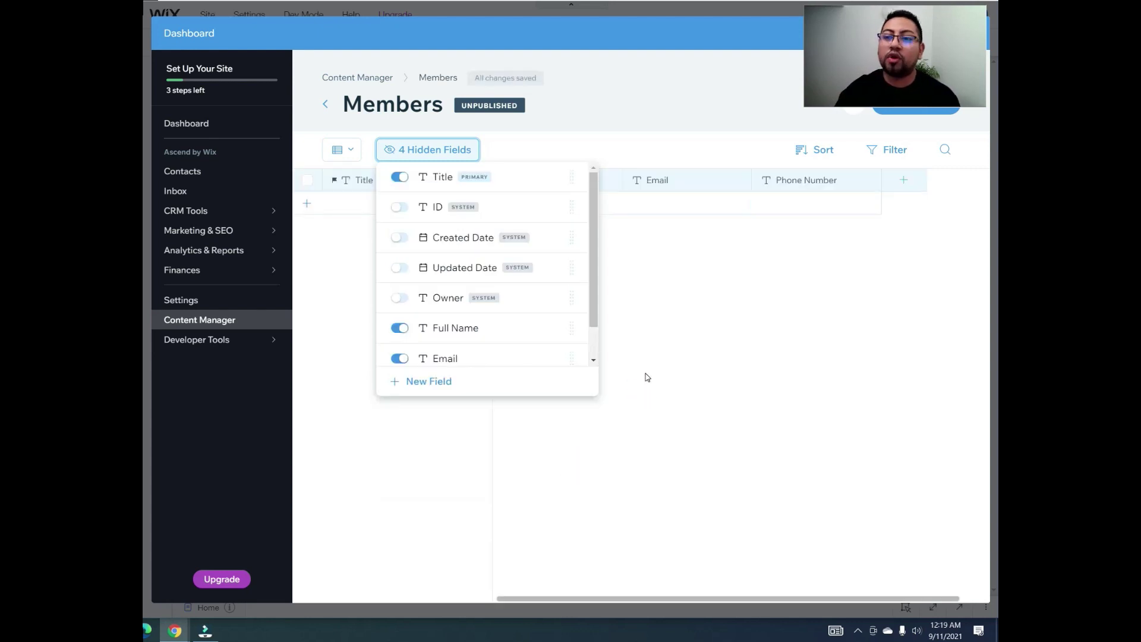
click(827, 174)
Step: Confirm the Phone Number field type remains Text and save its settings
click(803, 203)
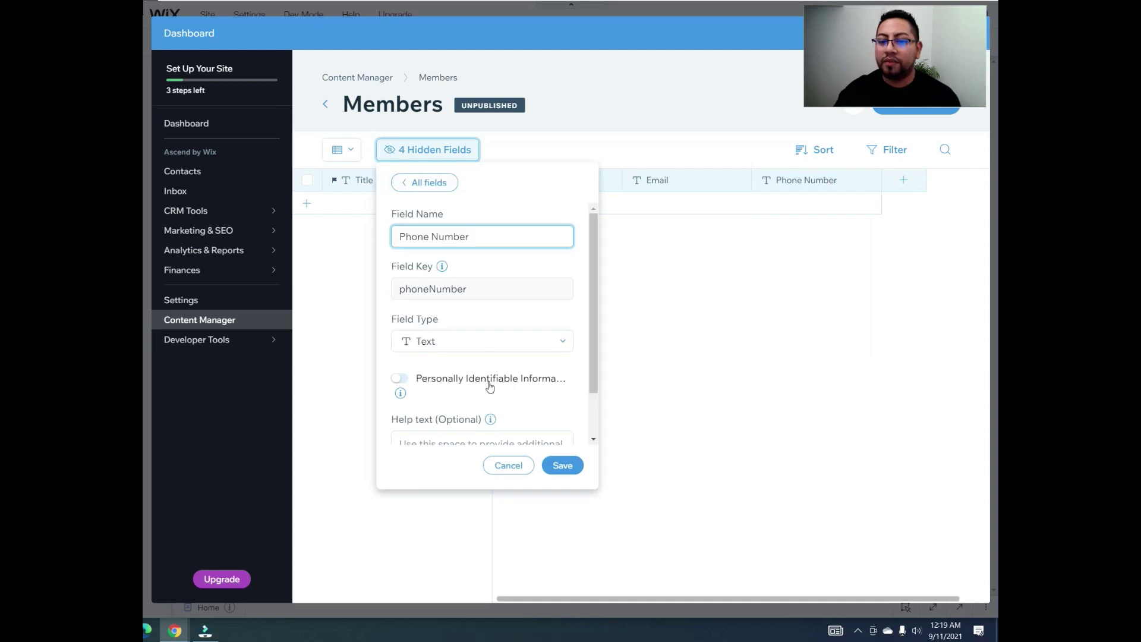
click(485, 337)
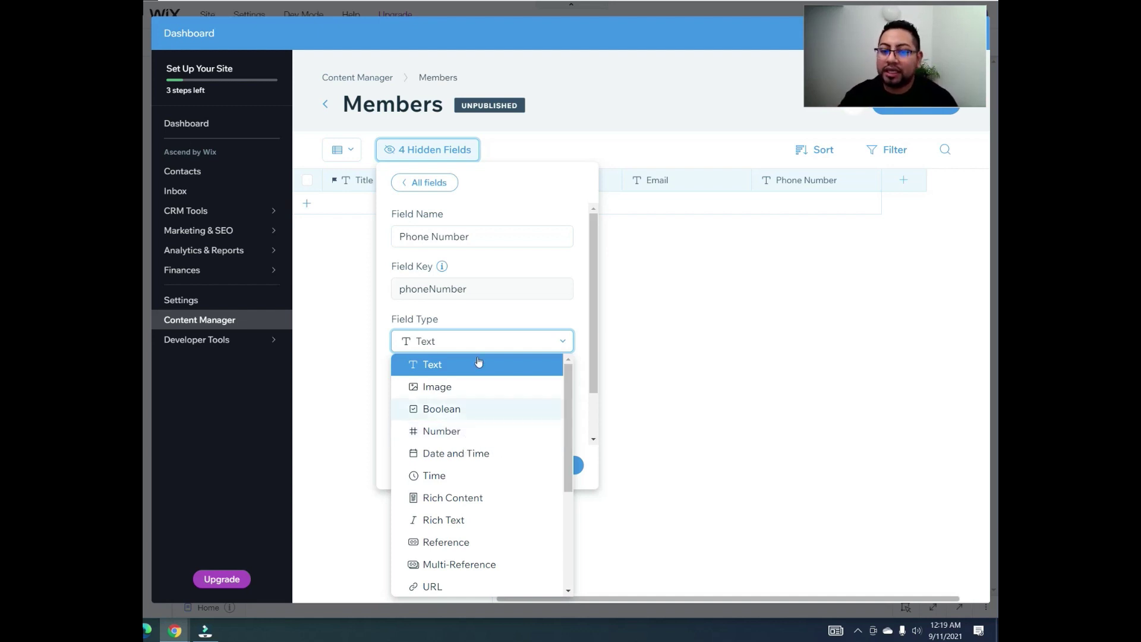
click(535, 373)
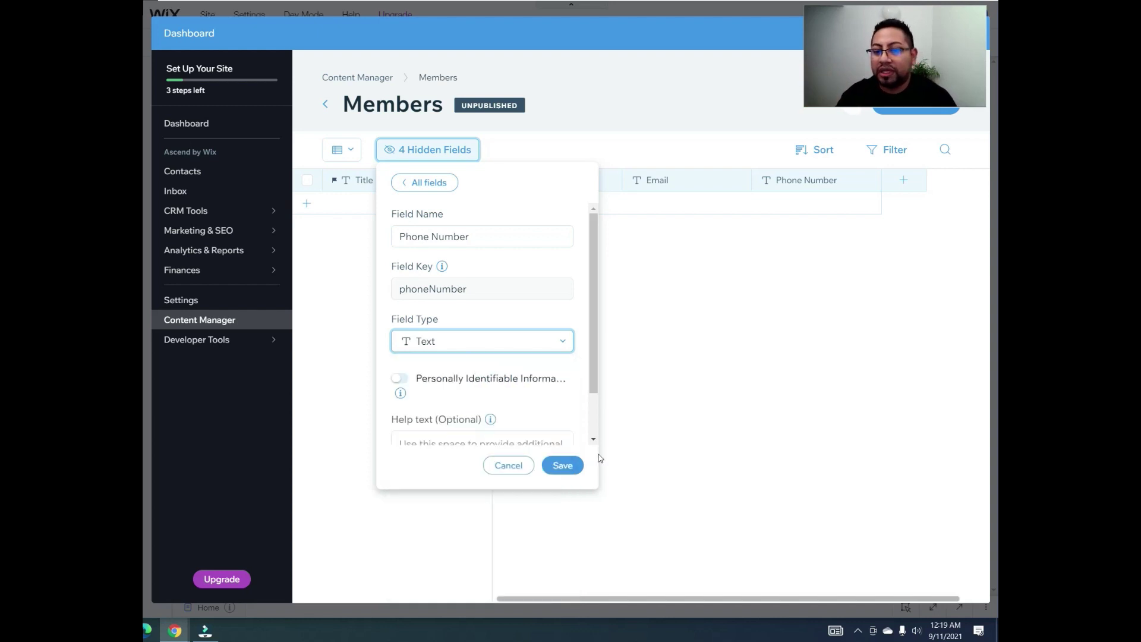
click(576, 465)
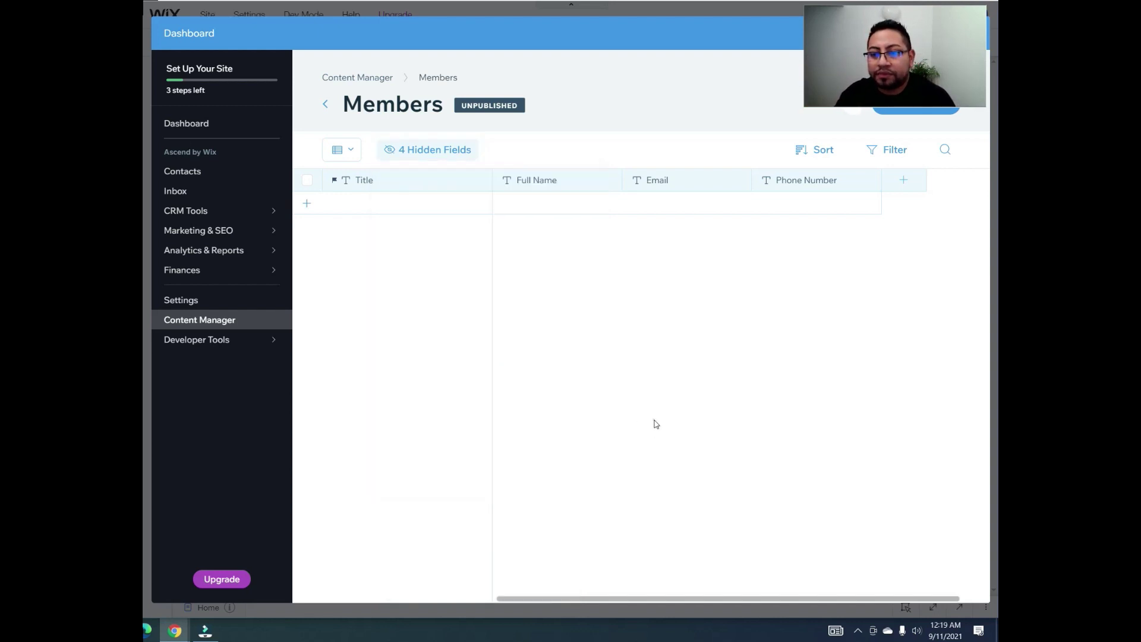
Step: Create an 'About' field of type Text in Members and save it
click(912, 183)
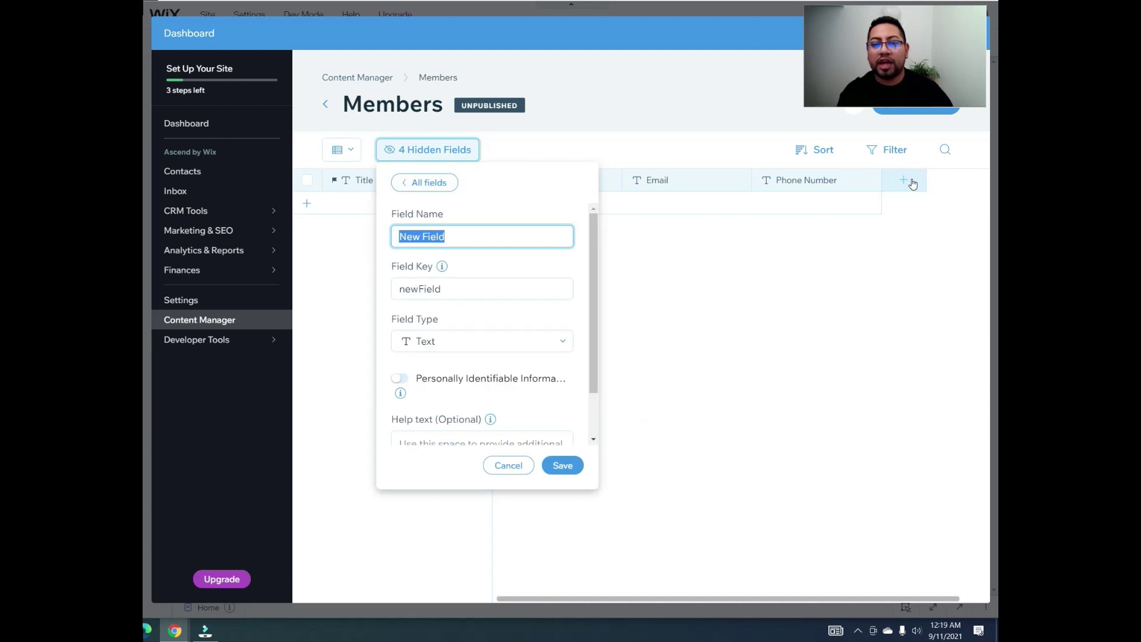
text(About)
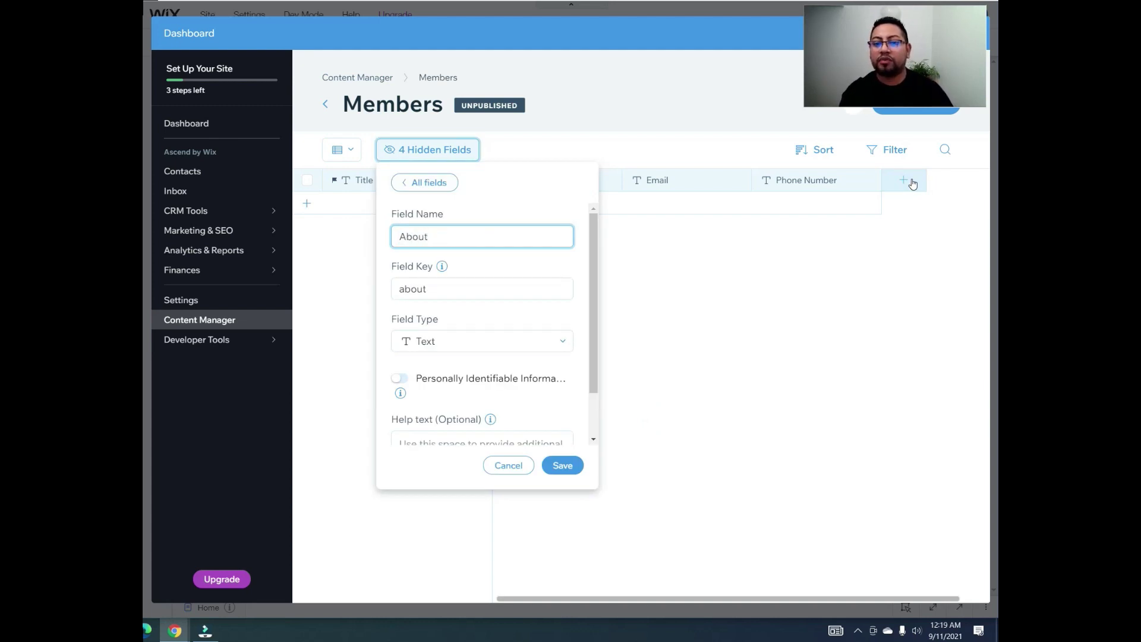
click(470, 340)
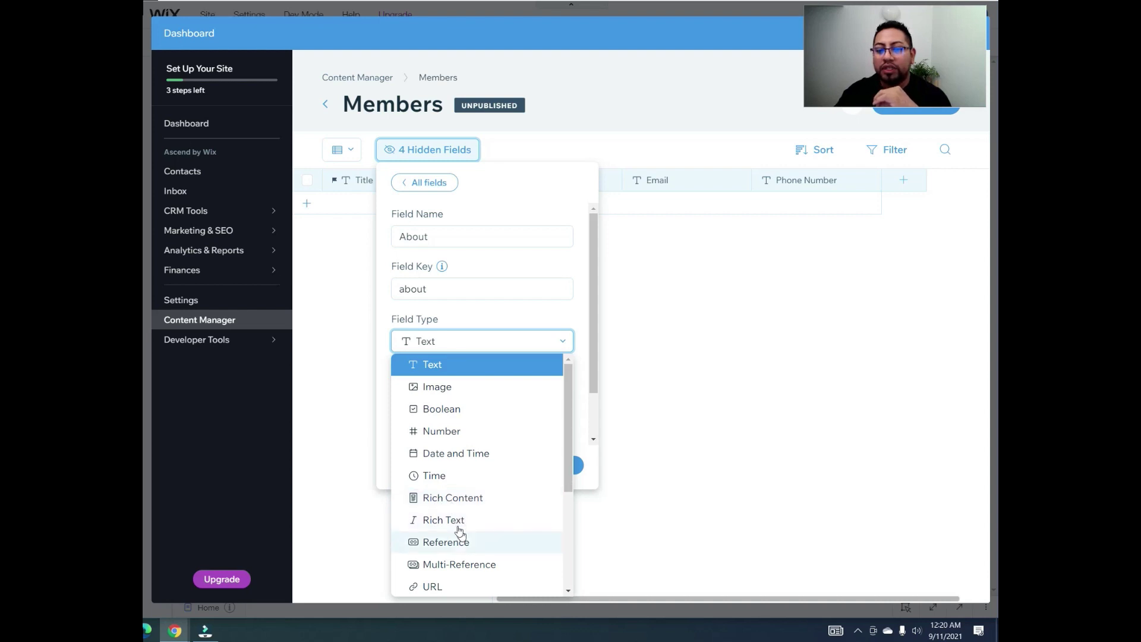
scroll(452, 499, down, 2)
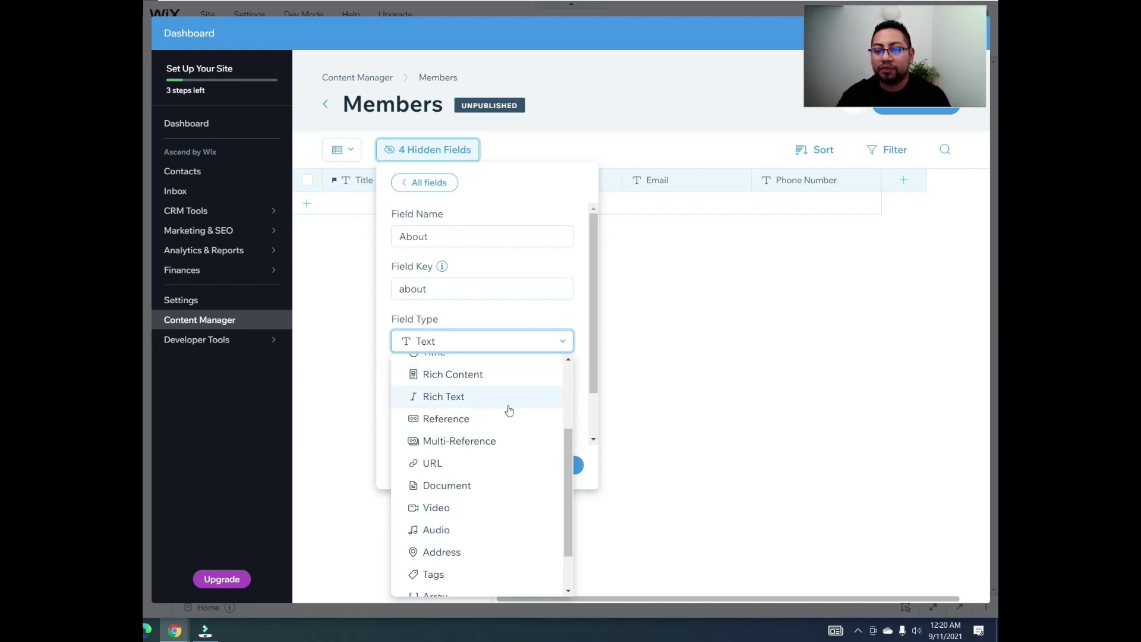
scroll(478, 392, up, 2)
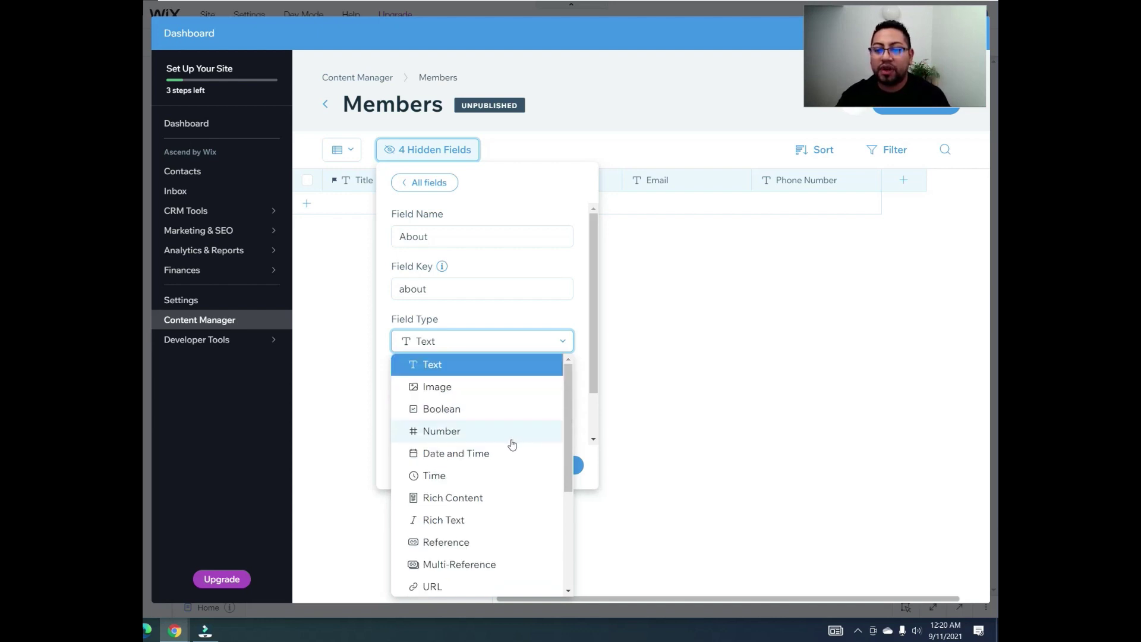
click(470, 365)
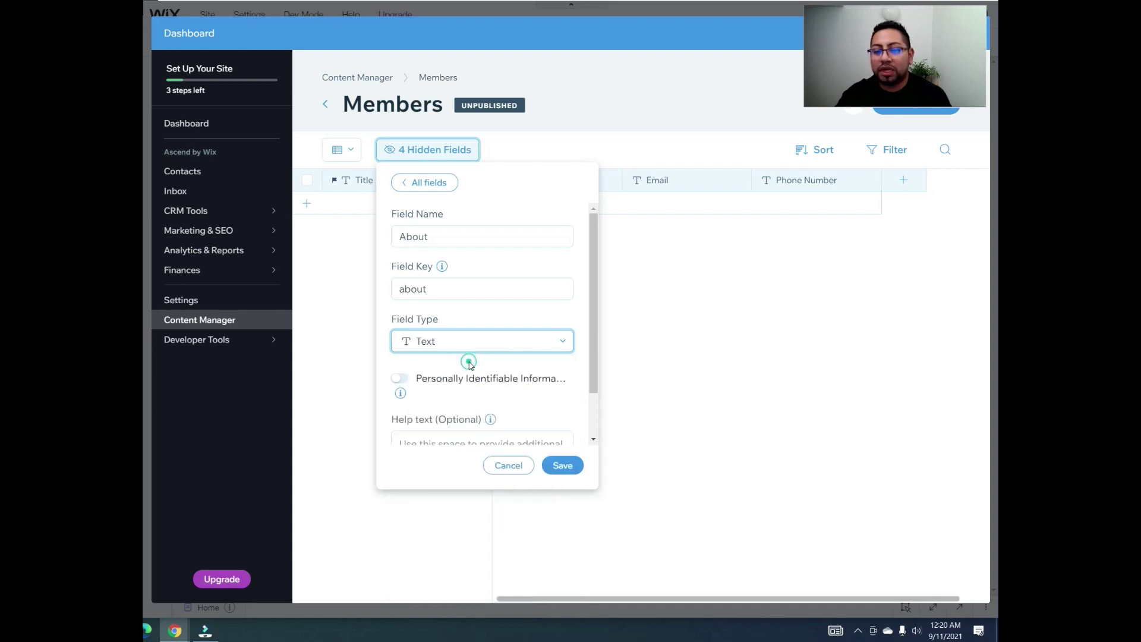
click(566, 466)
click(779, 341)
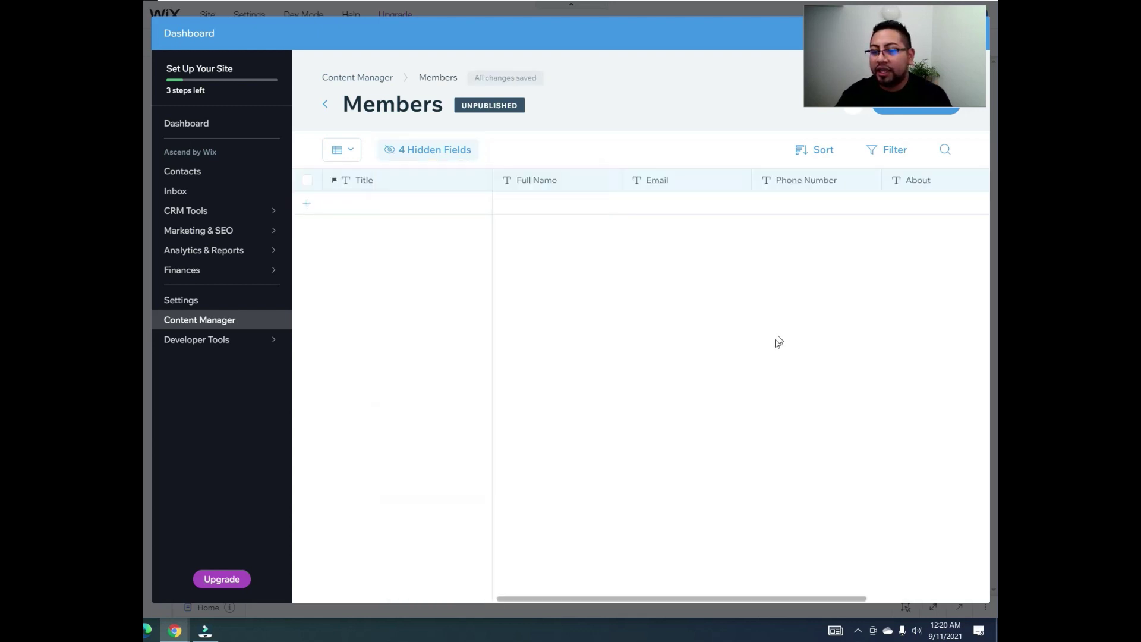
drag(607, 598, 732, 595)
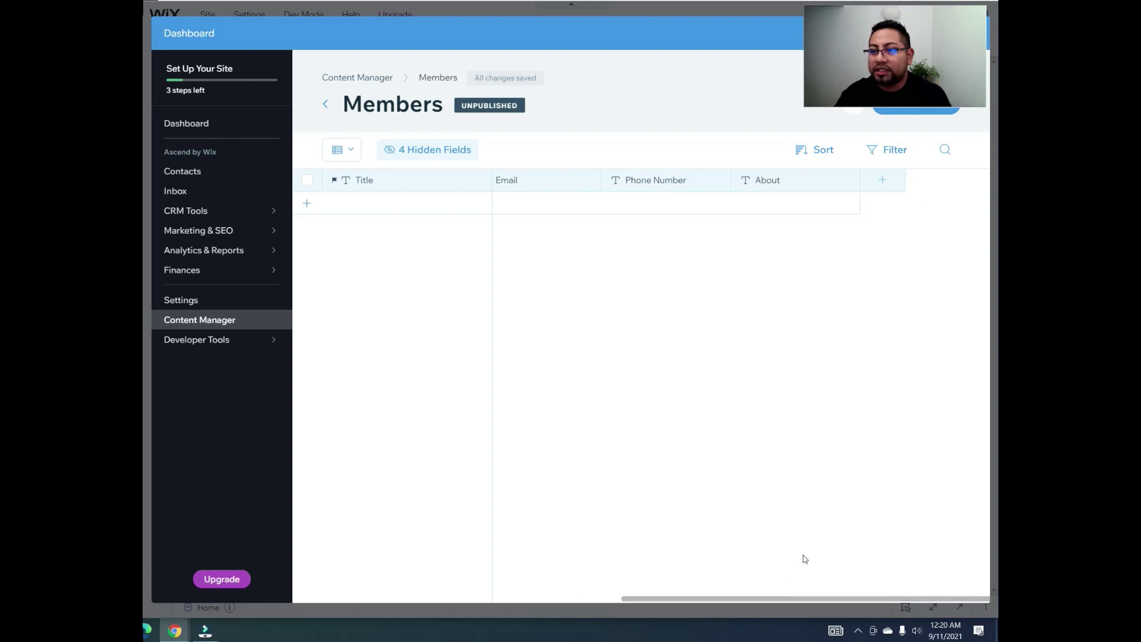
Step: Create a 'Profile picture' field of type Image in Members and save it
click(890, 189)
text(Profile picture)
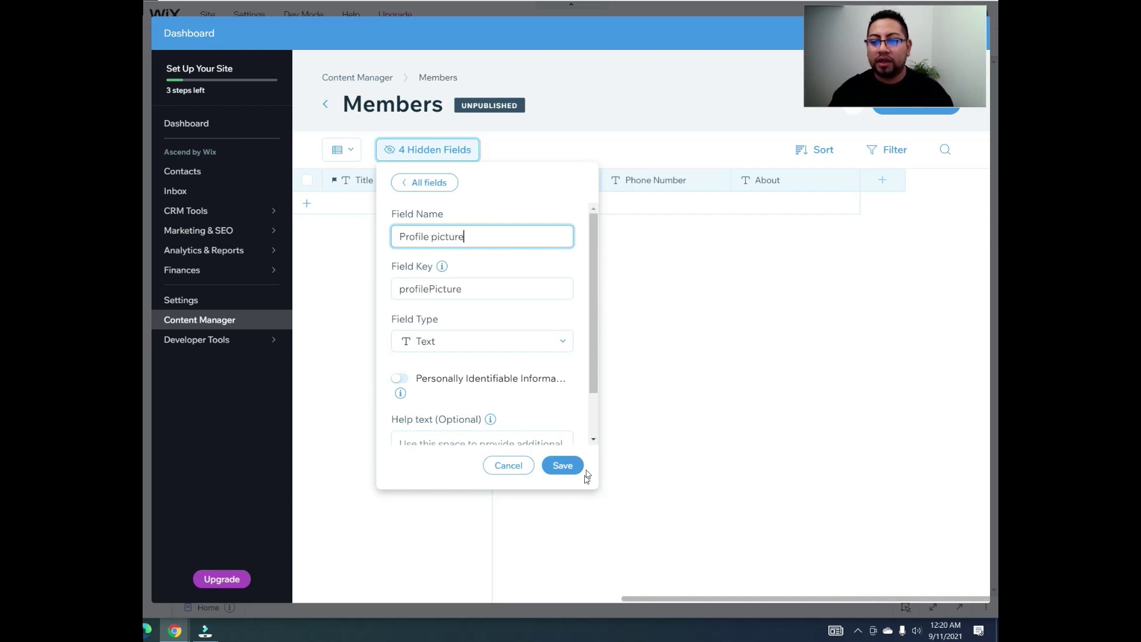
click(483, 340)
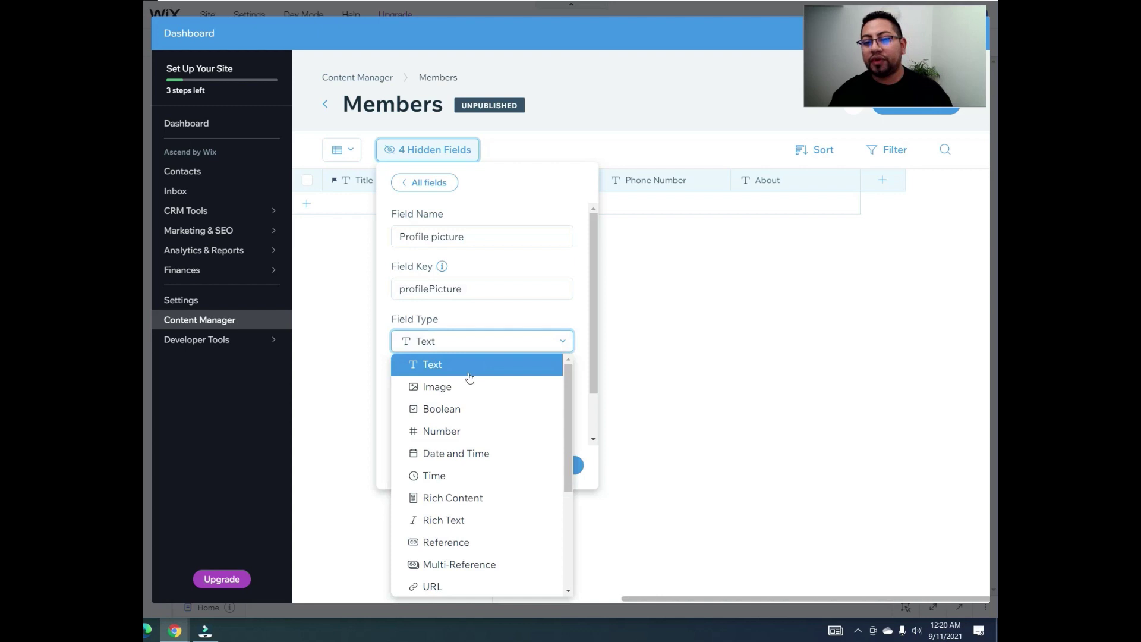
click(459, 395)
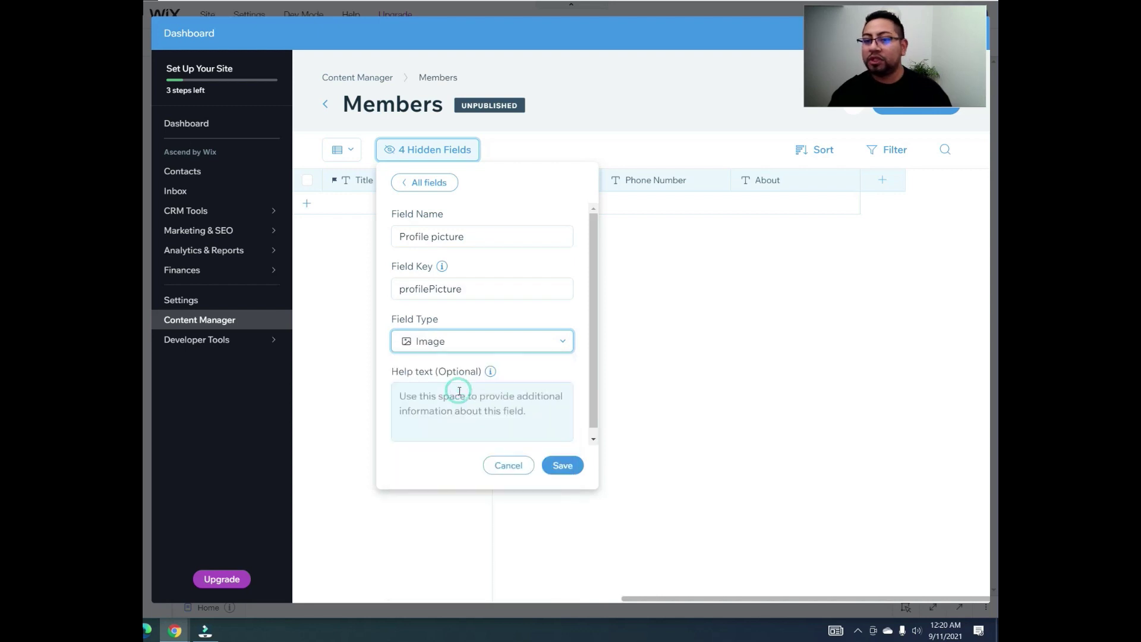
click(564, 464)
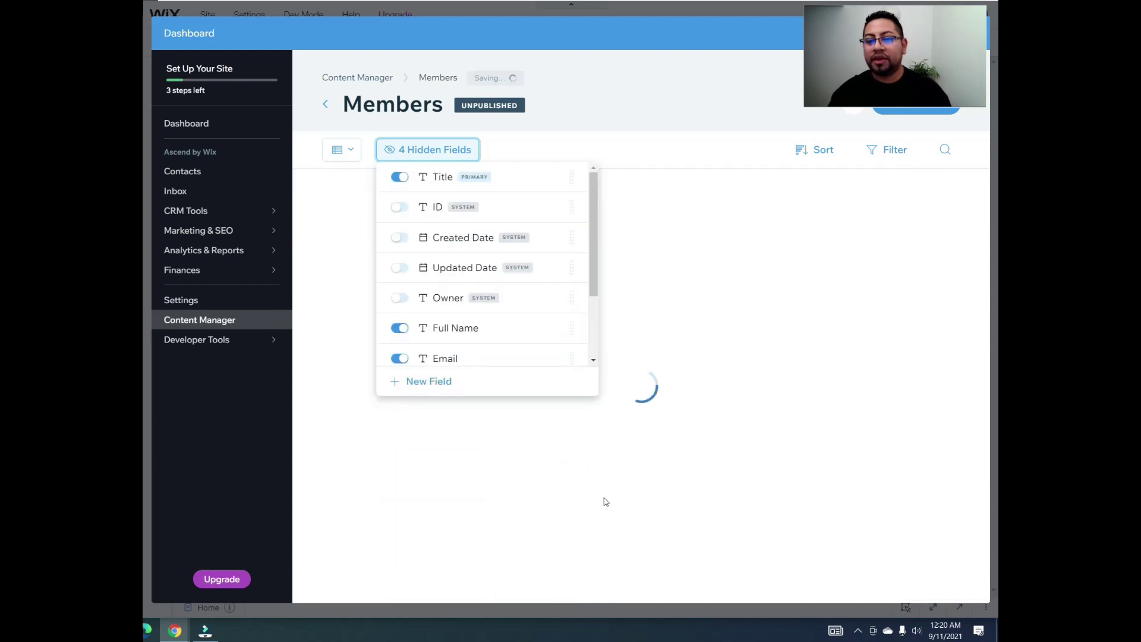
drag(616, 597, 742, 612)
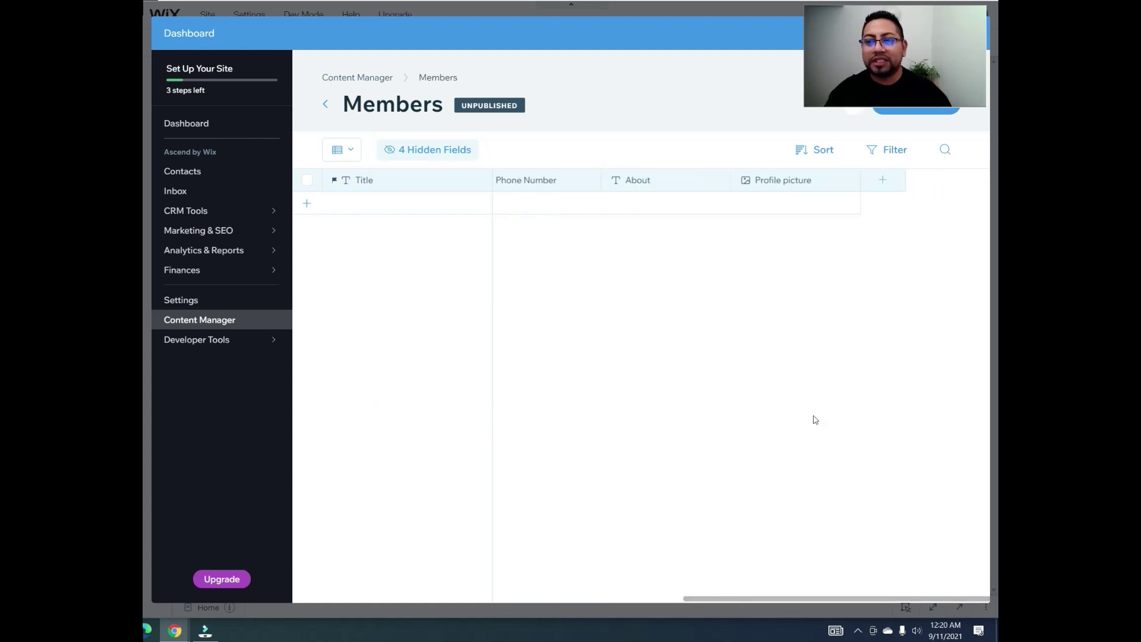
Step: Create a 'Background 1' field of type Image in Members and save it
click(882, 180)
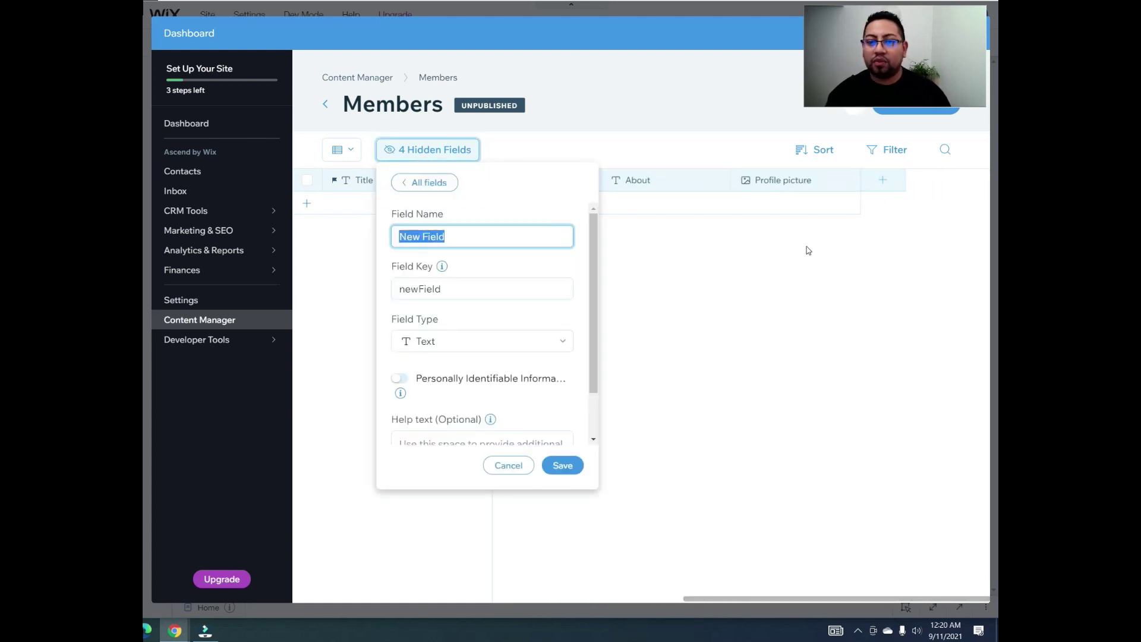
text(Back)
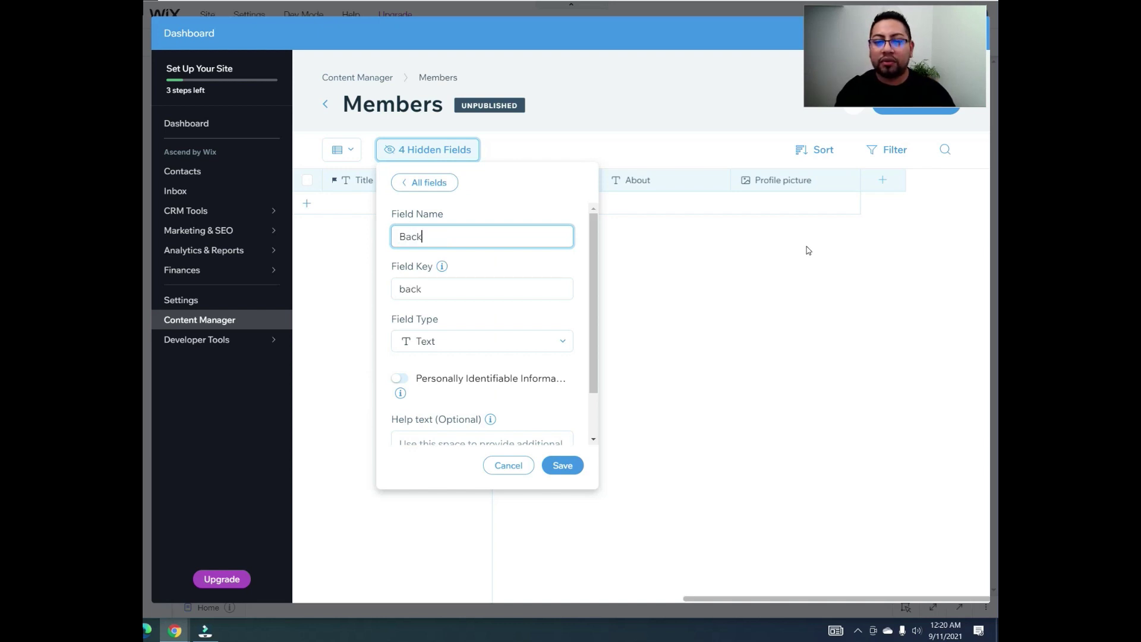
text(ground 1)
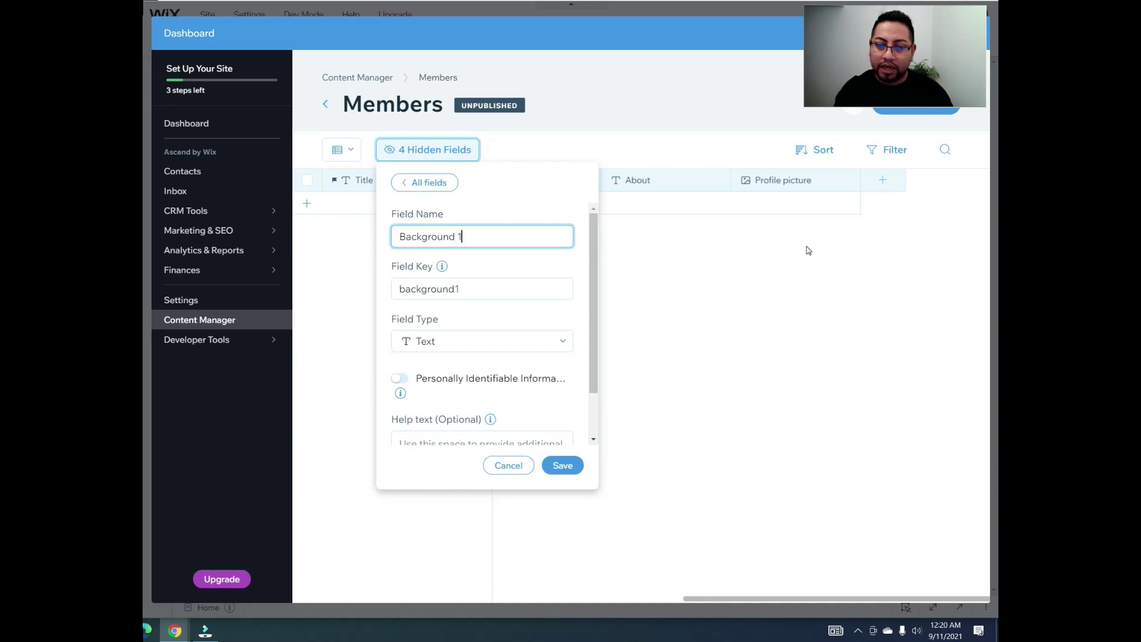
click(539, 346)
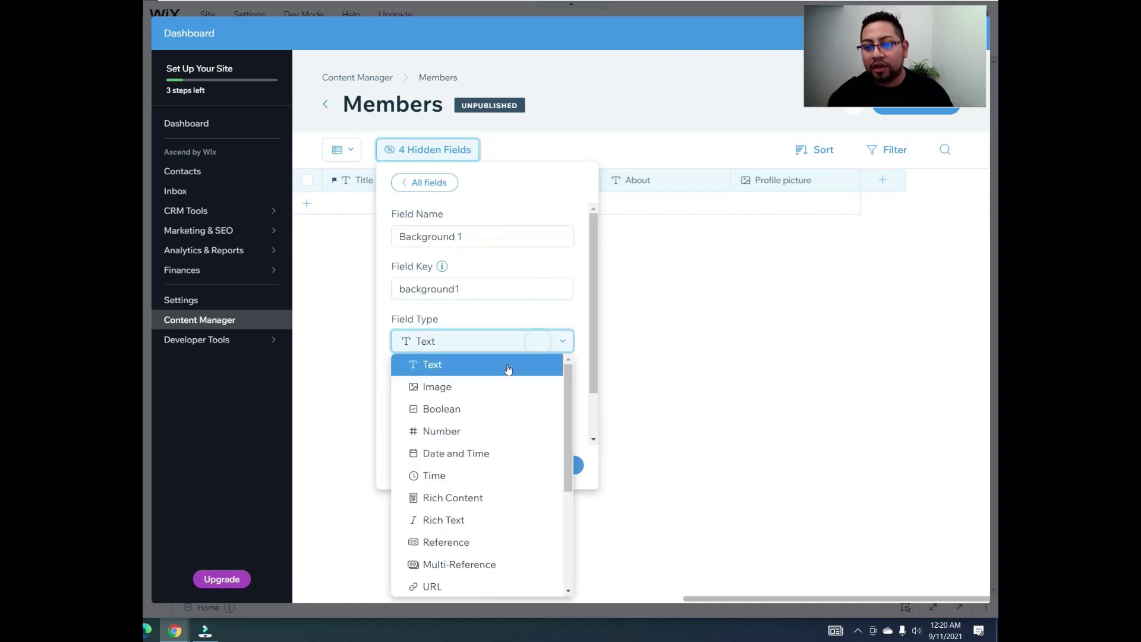
click(489, 389)
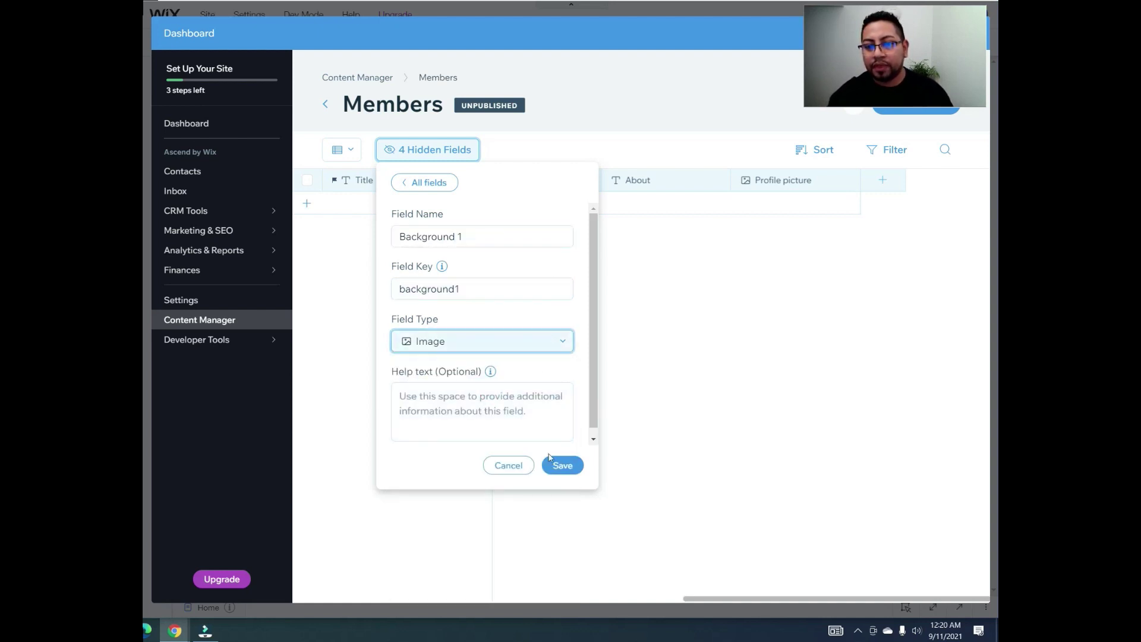
click(563, 465)
click(778, 271)
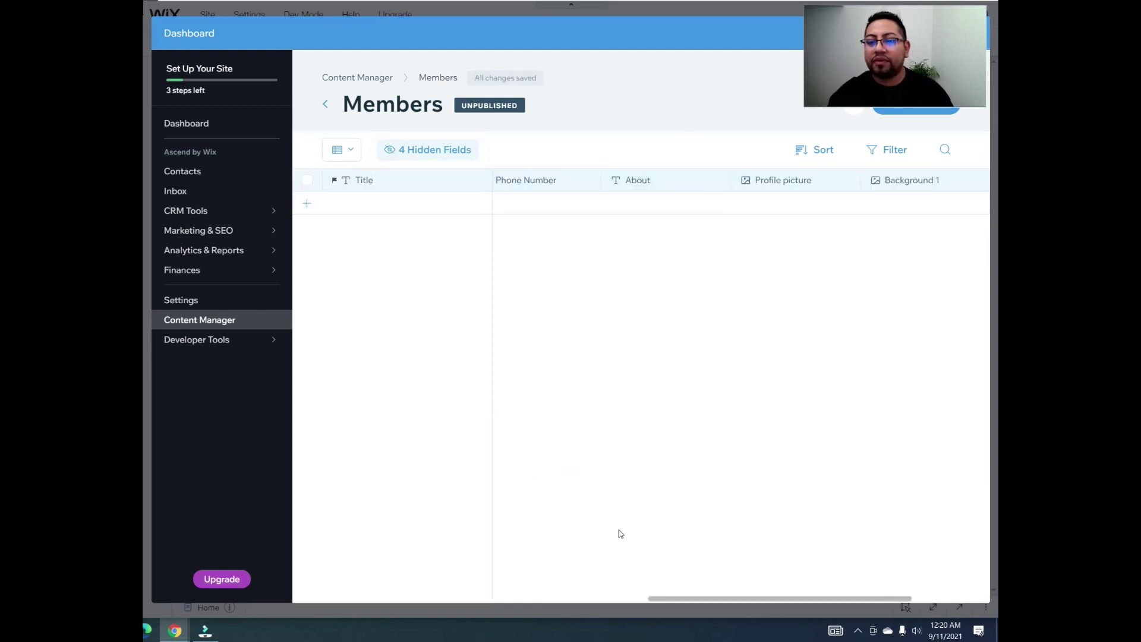
drag(749, 602, 591, 604)
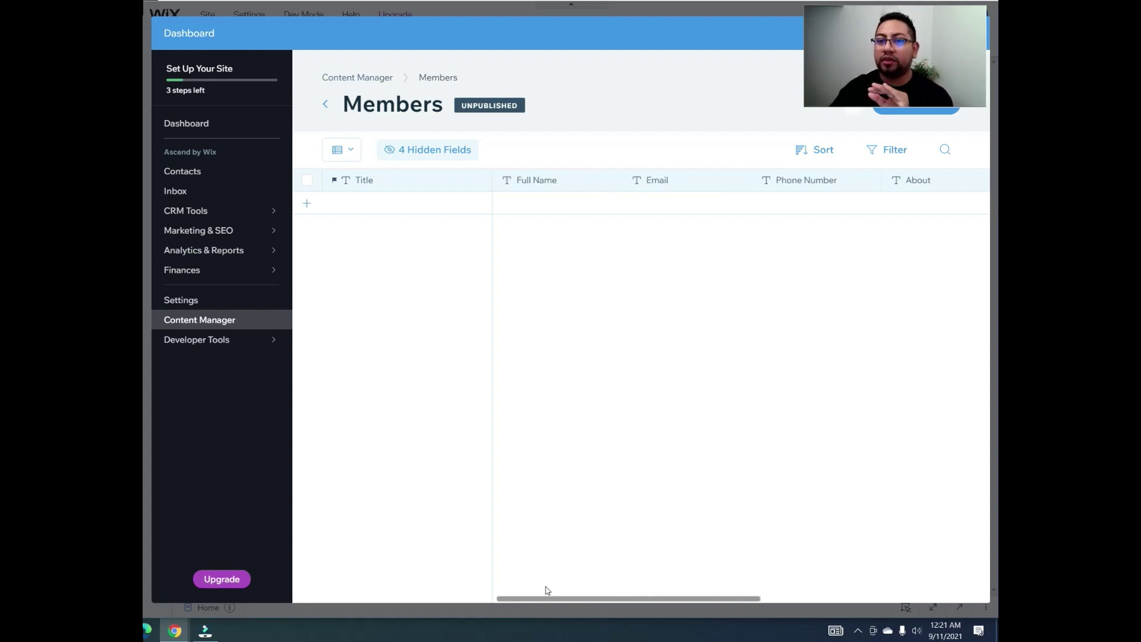
scroll(612, 257, right, 2)
scroll(581, 331, left, 2)
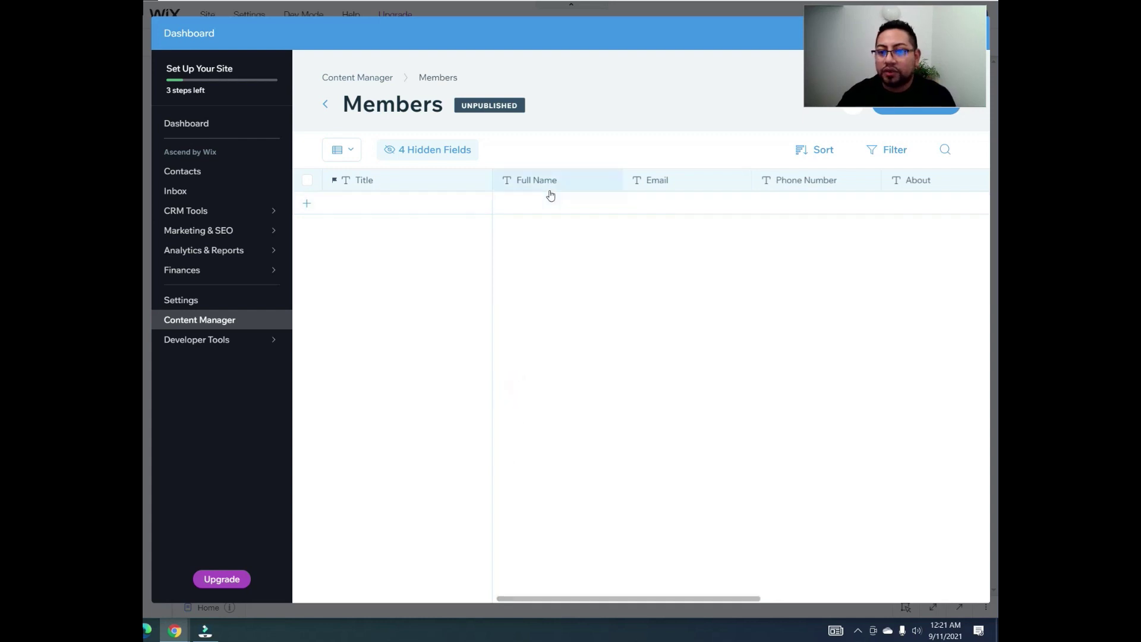
mouse_move(262, 230)
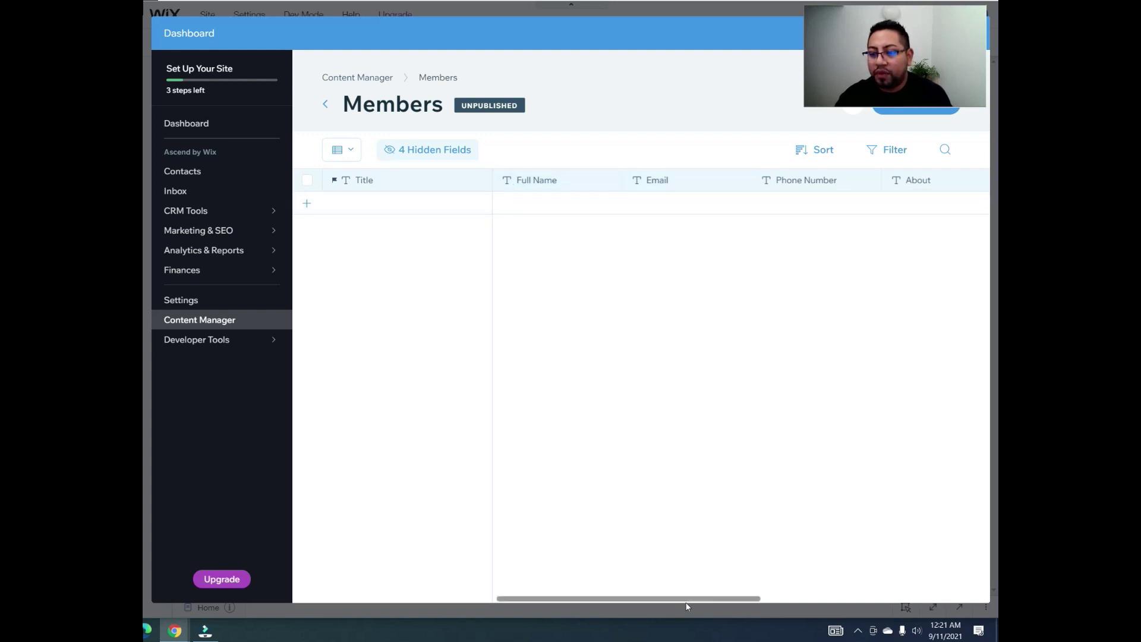
drag(683, 598, 783, 601)
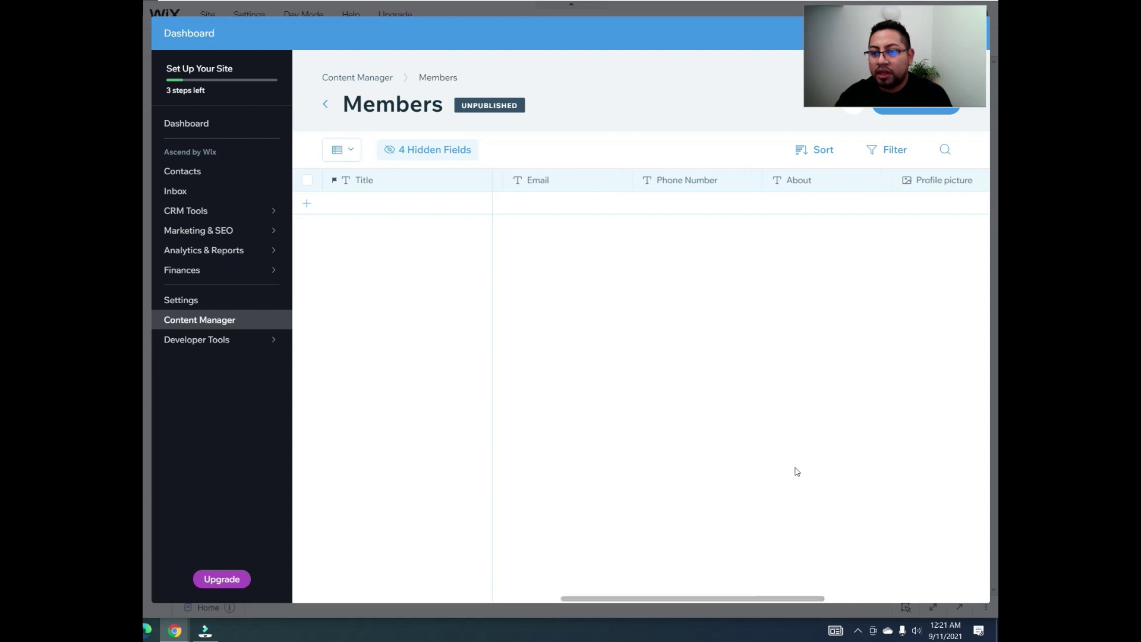
scroll(668, 297, right, 5)
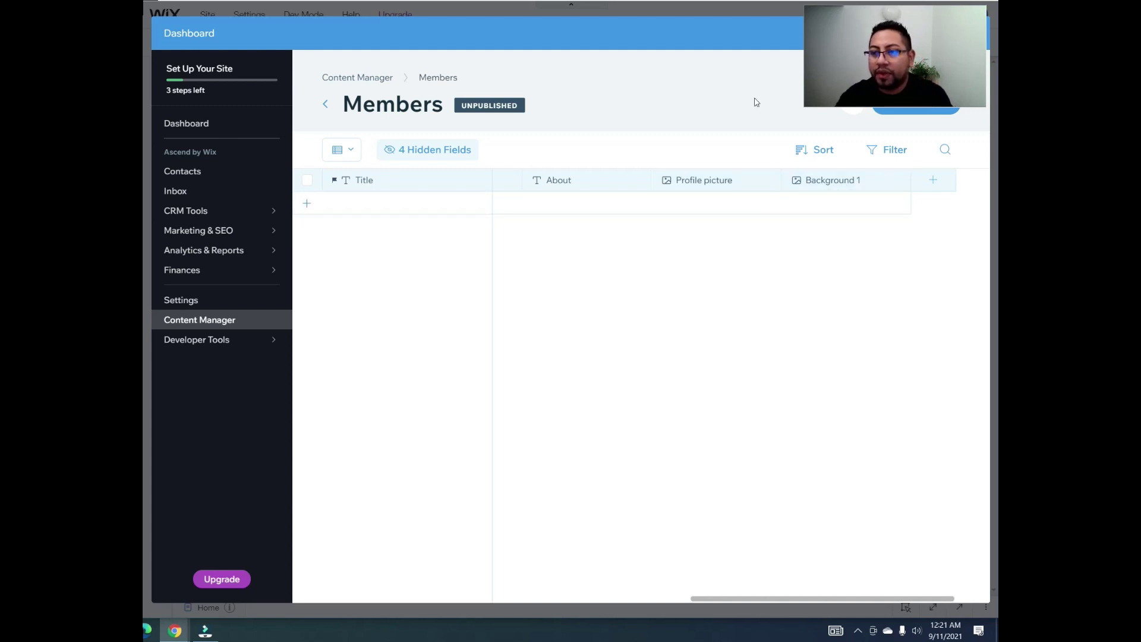
drag(850, 51, 844, 121)
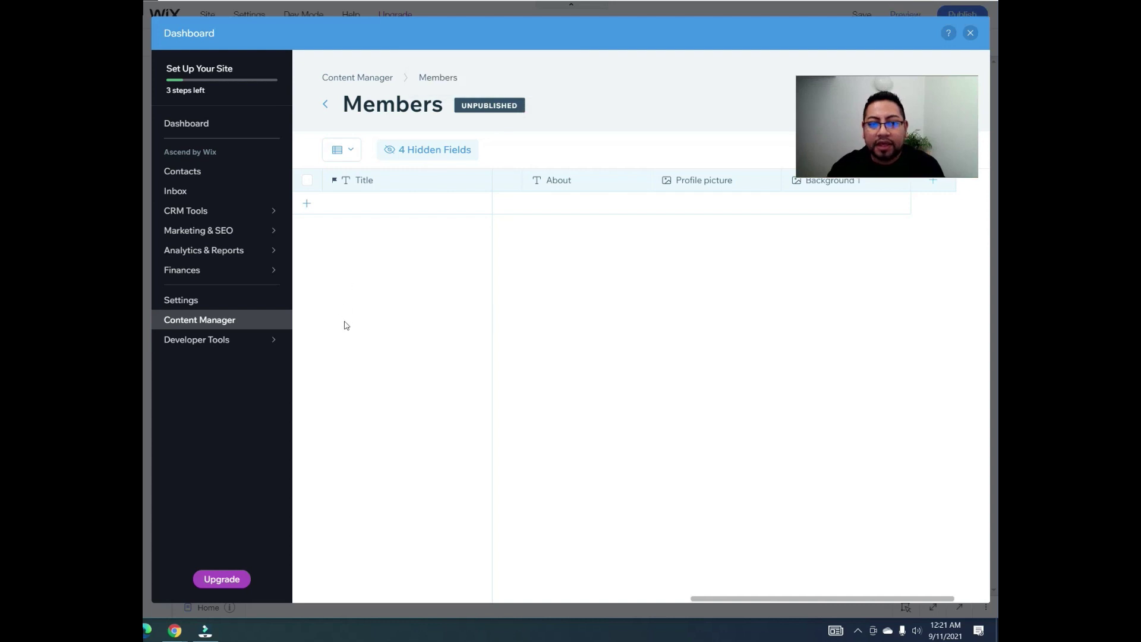
Step: Close the Members dashboard and the Content Manager panel to reveal the Home page
click(970, 33)
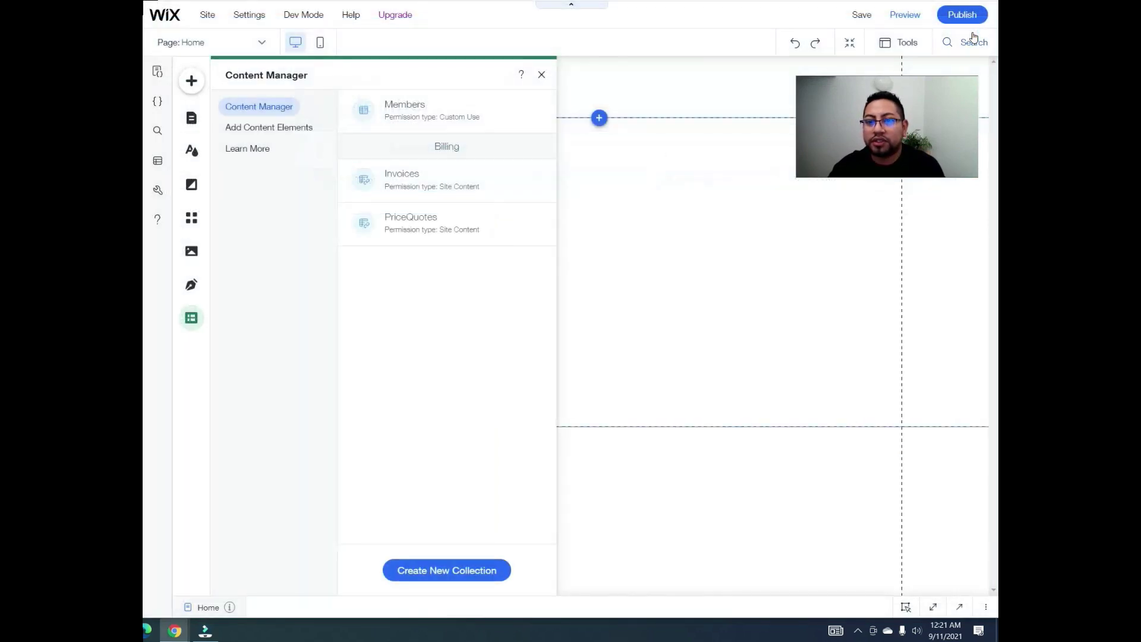
click(542, 75)
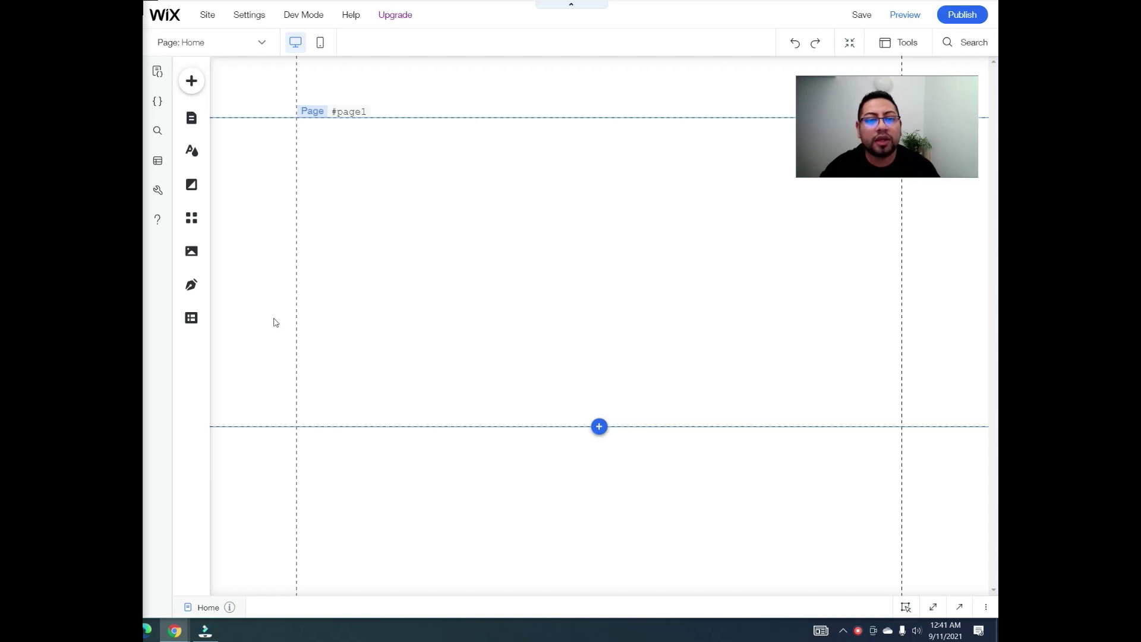
Step: Check the Members collection options in Content Manager, then show the Menus & Pages list
click(202, 322)
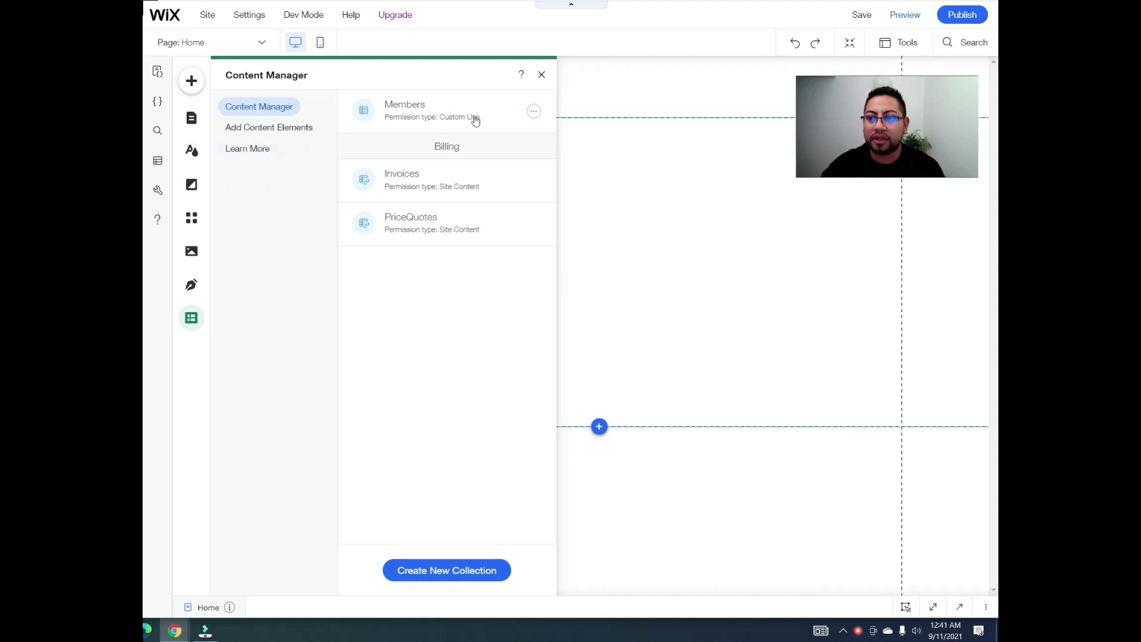
click(534, 112)
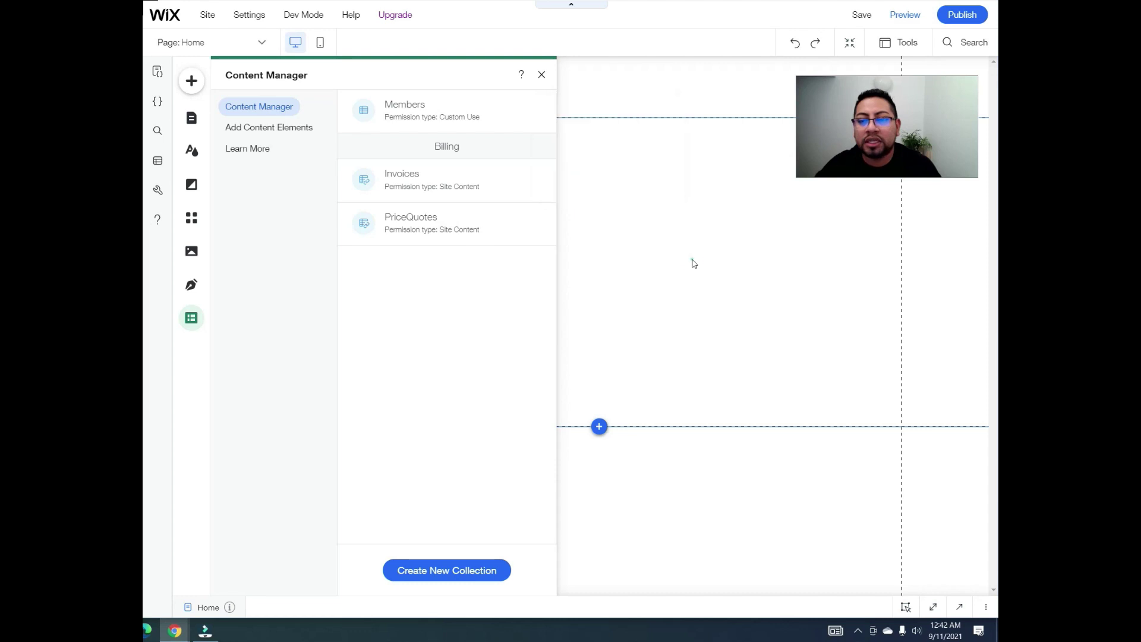
click(542, 75)
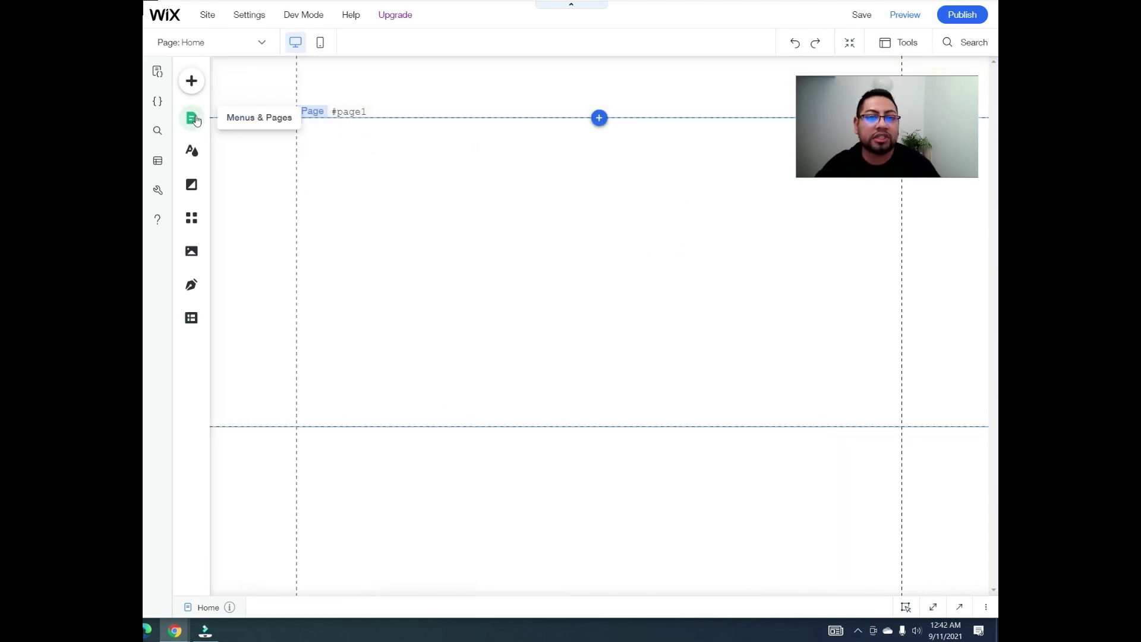
click(195, 119)
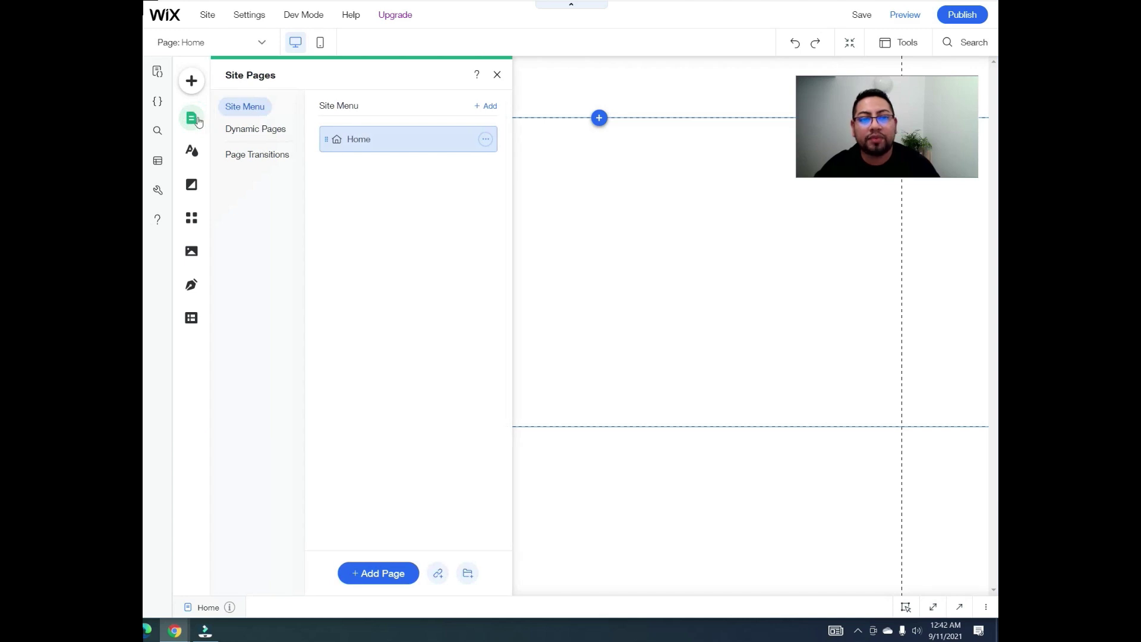
Step: View the Dynamic Pages section of Site Pages, then switch to the Content Manager panel
click(259, 130)
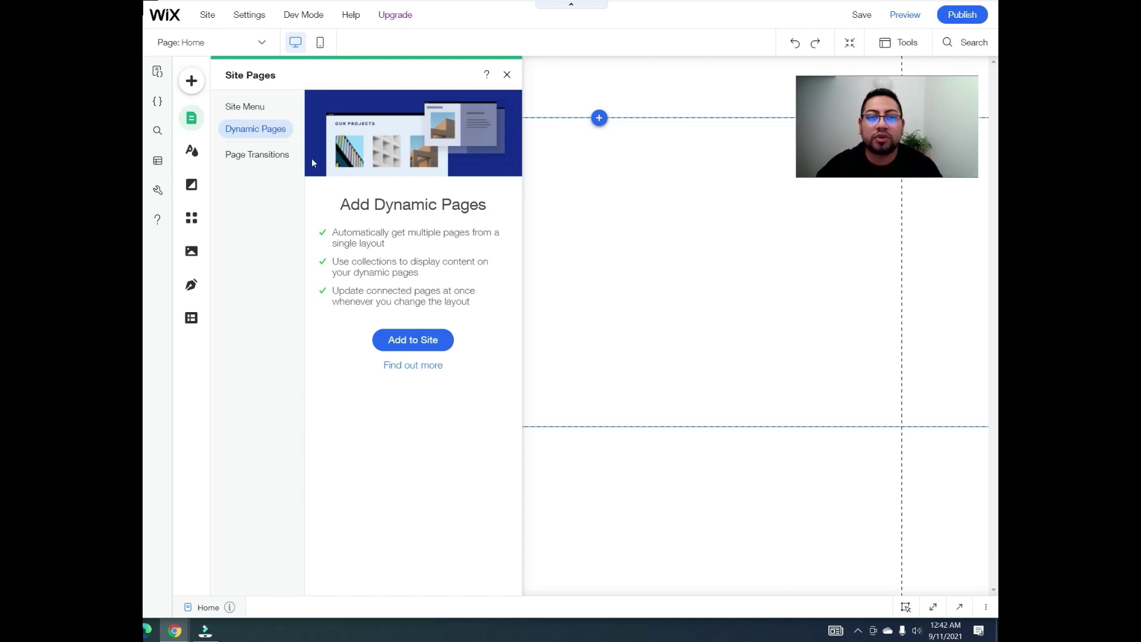
click(256, 326)
Step: Add a blank dynamic item page from the Members menu and drag its dynamicDataset down
click(191, 317)
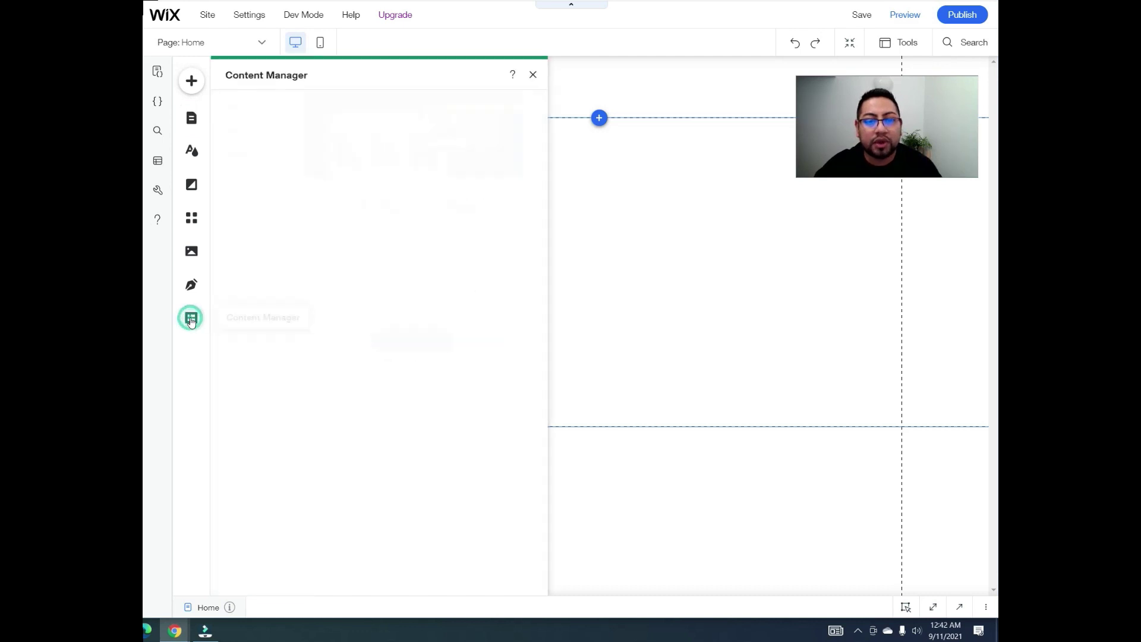
click(534, 111)
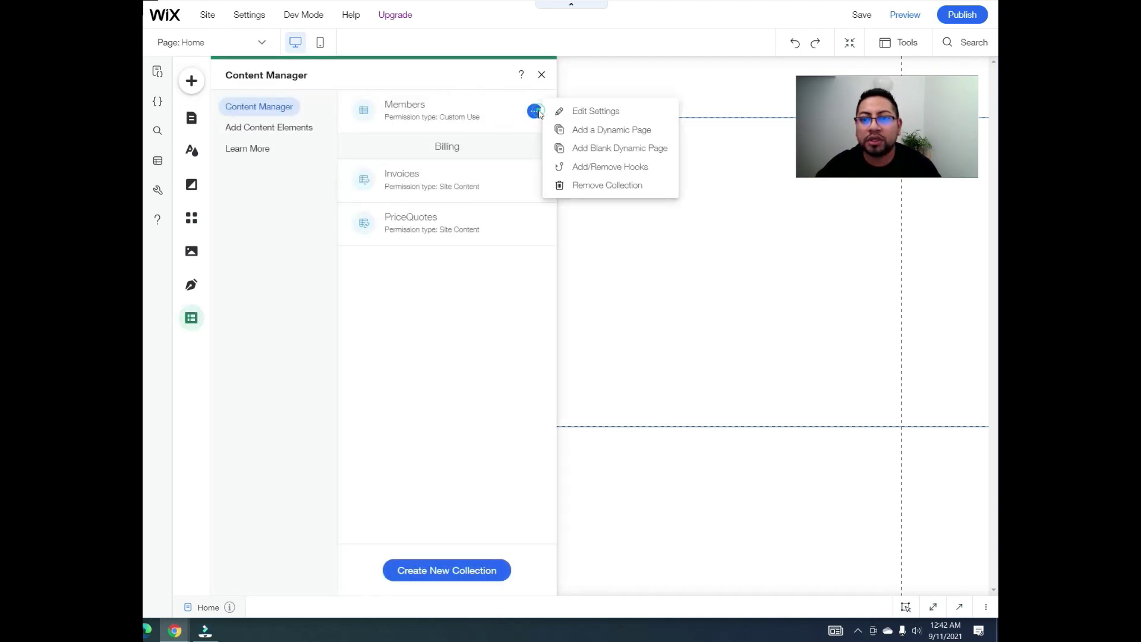
click(595, 150)
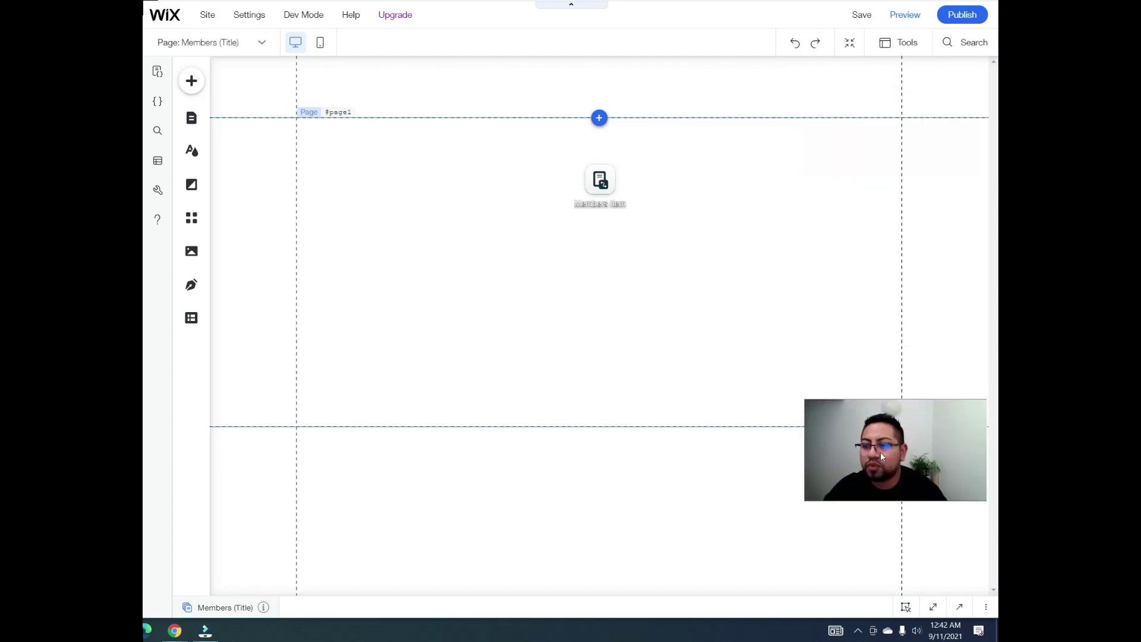
drag(599, 185, 395, 462)
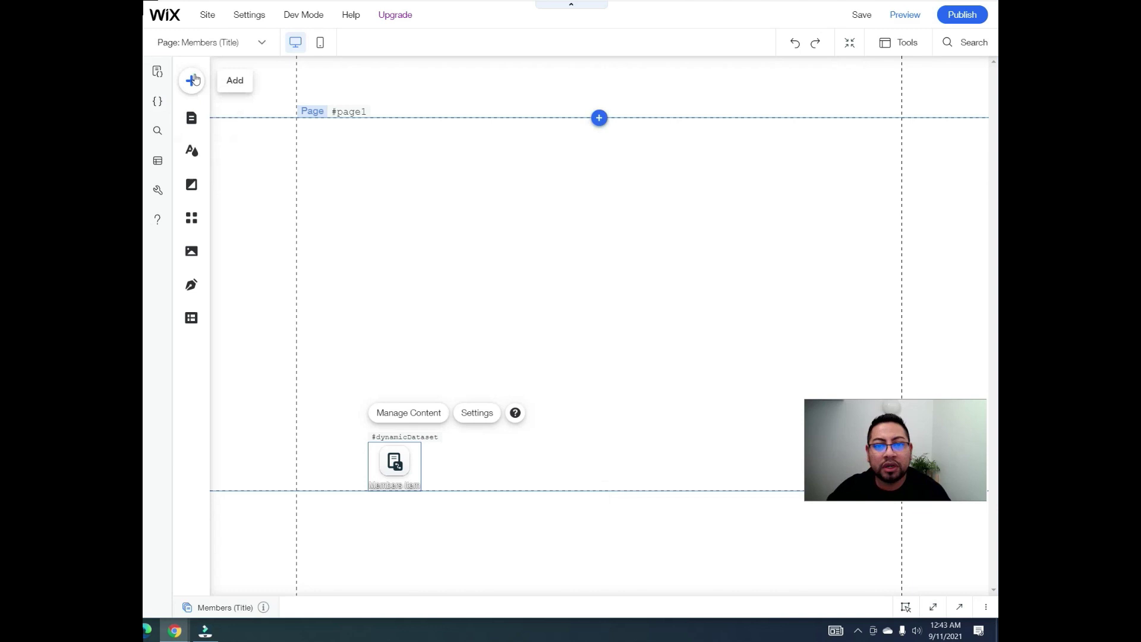
Step: Add a blank strip to the Members (Title) page, stretch it taller, and give it a two-column layout
click(193, 80)
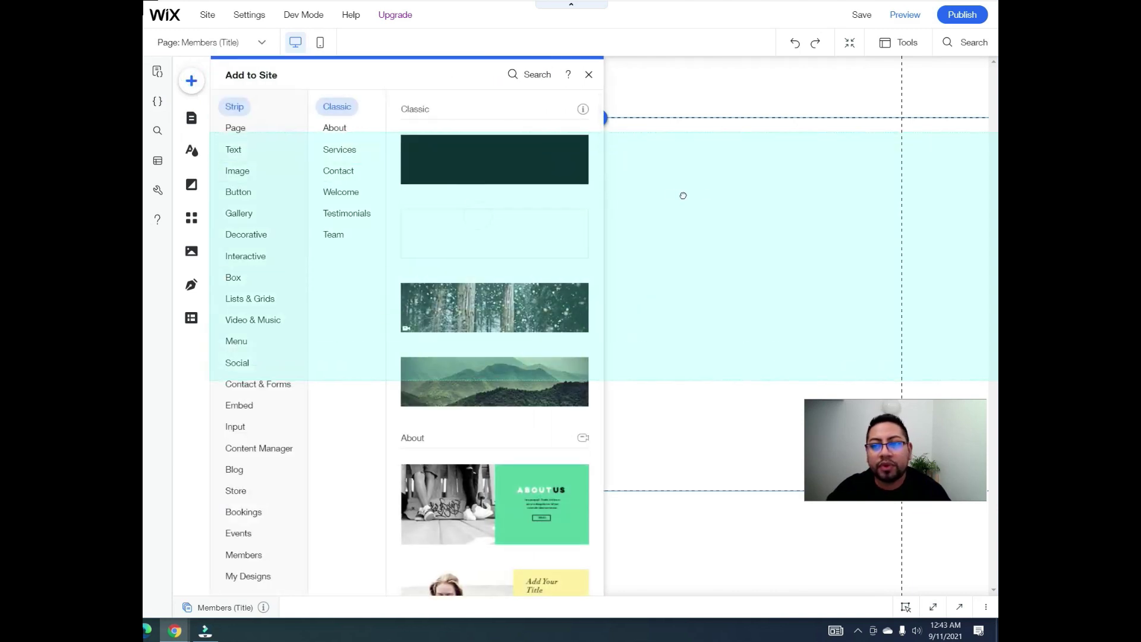
click(719, 178)
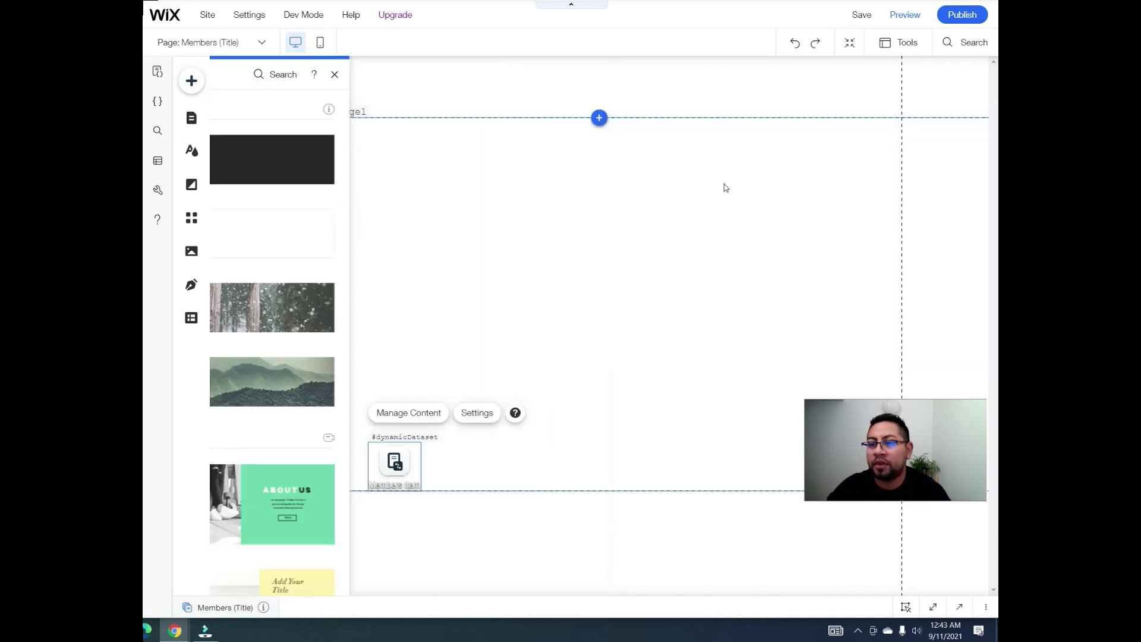
drag(650, 389, 653, 474)
click(628, 197)
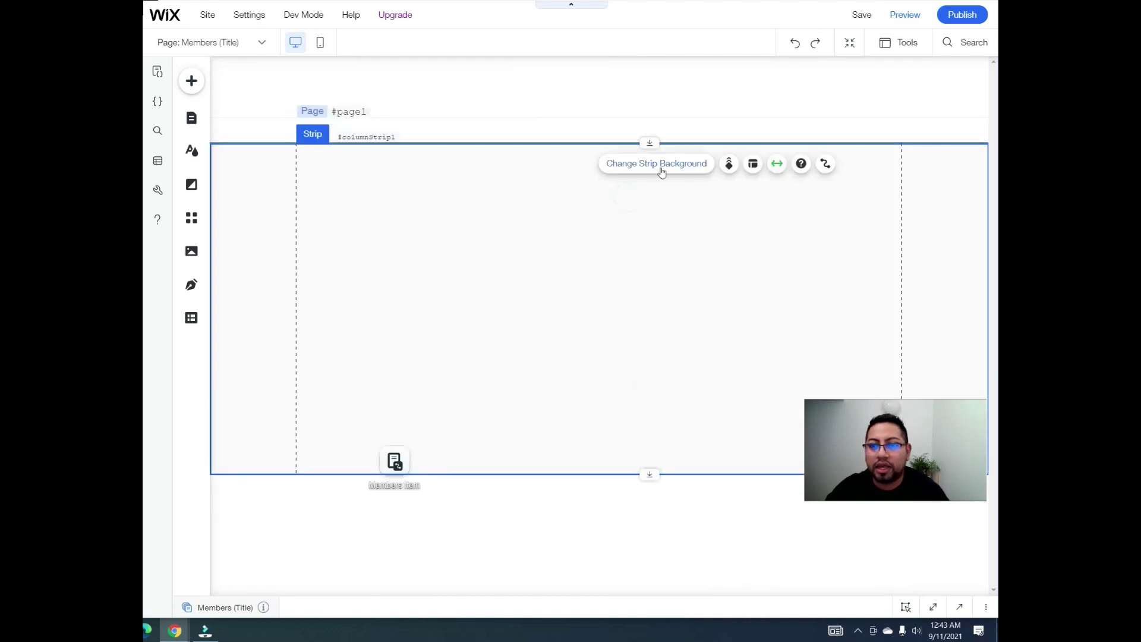
click(753, 163)
click(896, 205)
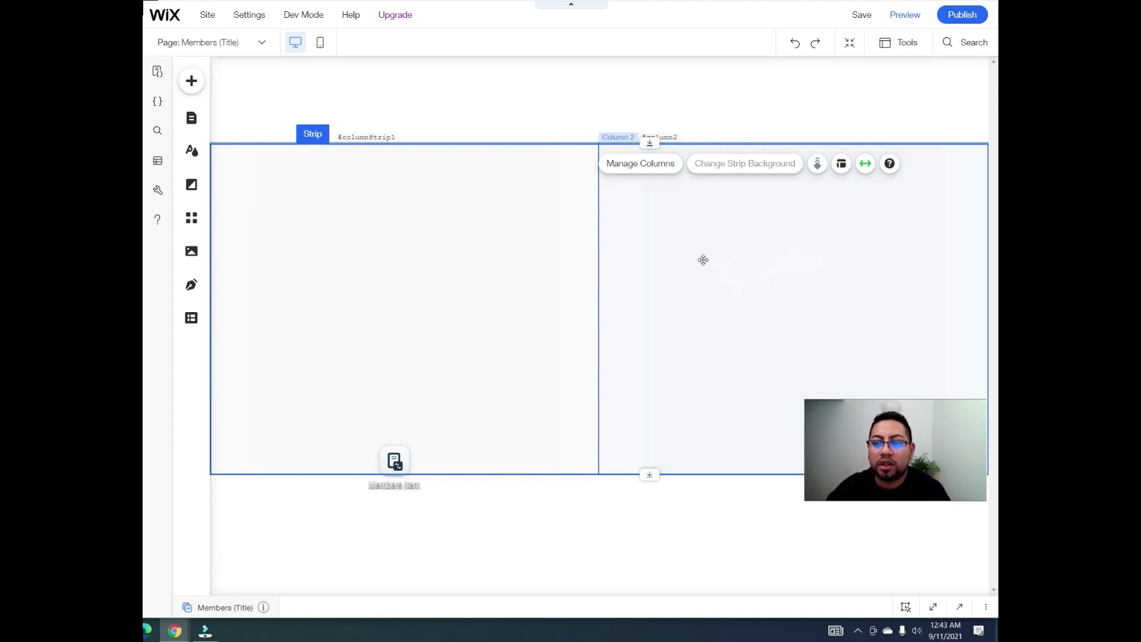
Step: Set Column 2's background to the Unsplash 'success' photo of a person cheering above pink clouds
click(798, 232)
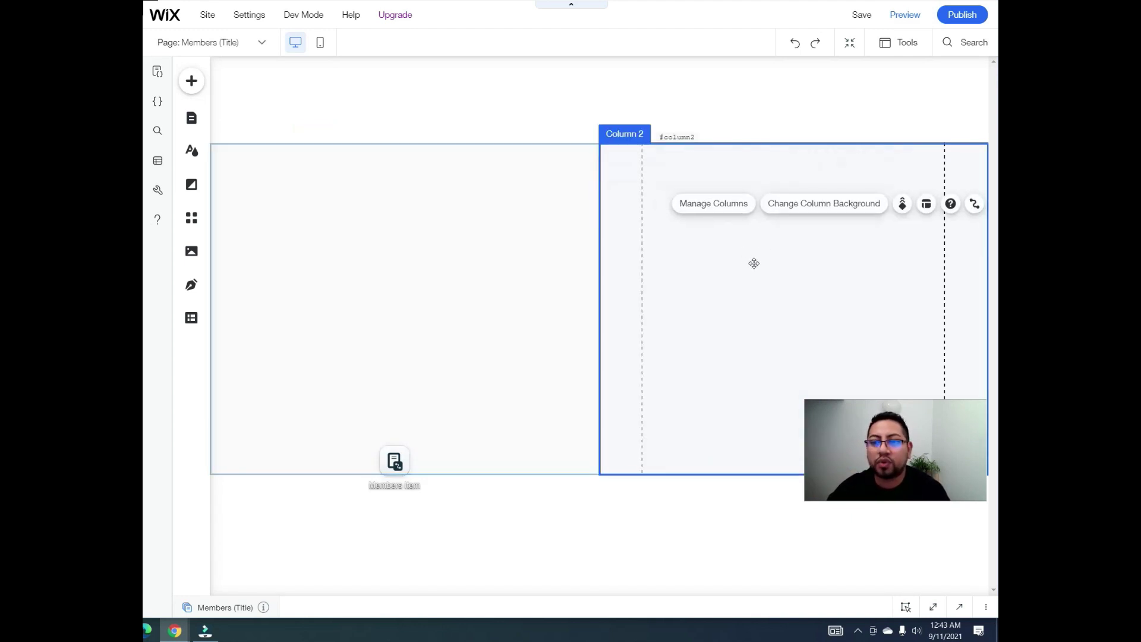
click(809, 211)
click(503, 269)
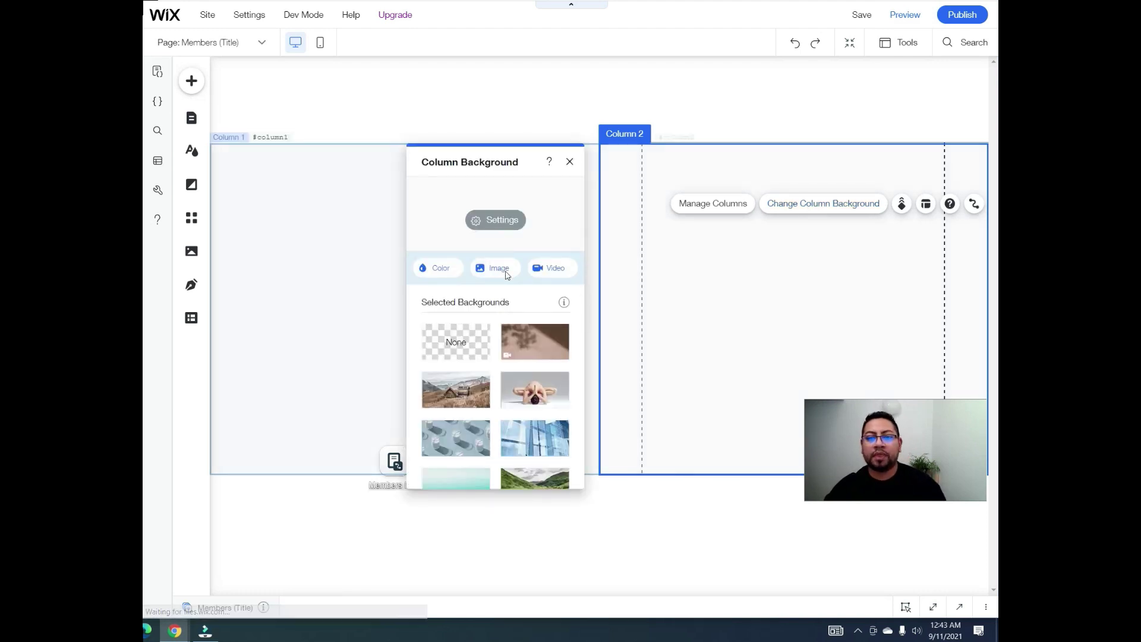
click(234, 319)
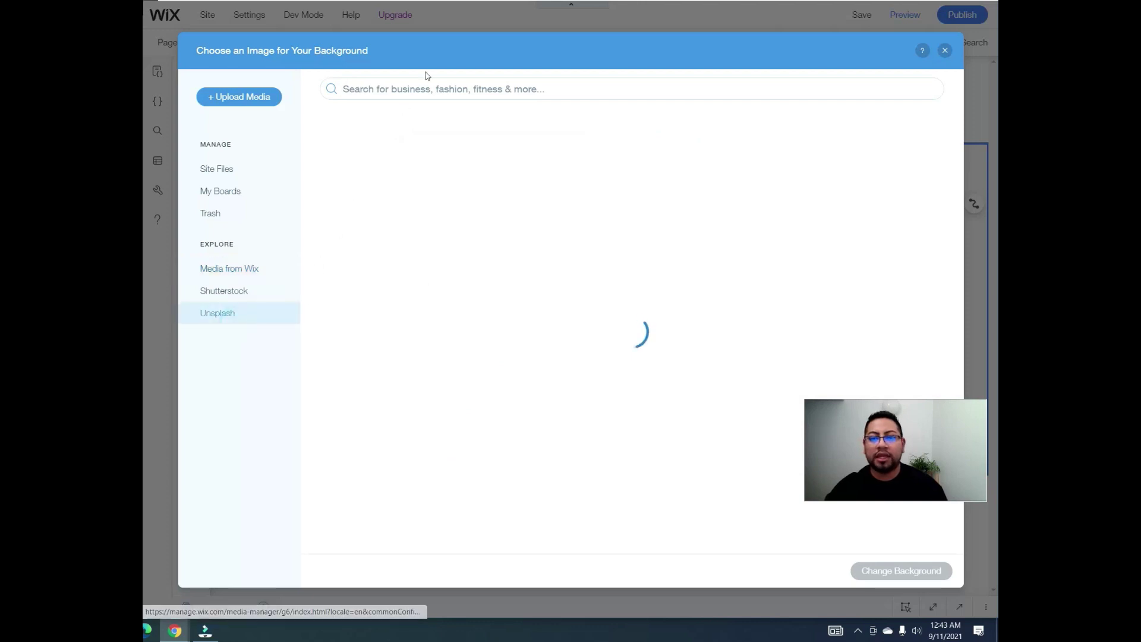
text(s)
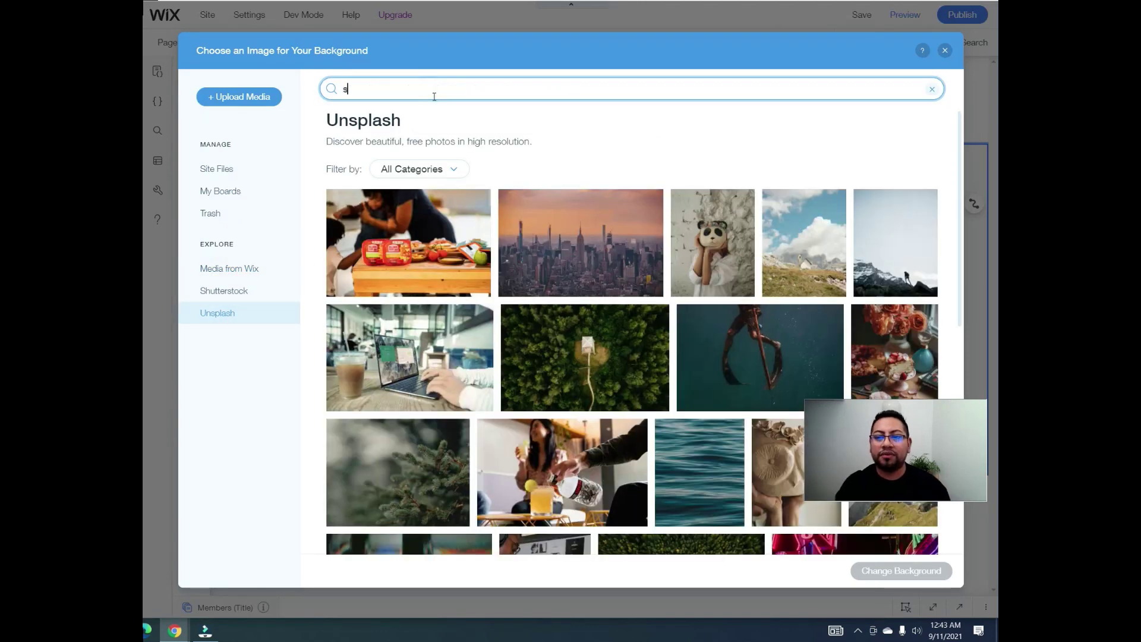
text(uccess)
key(Return)
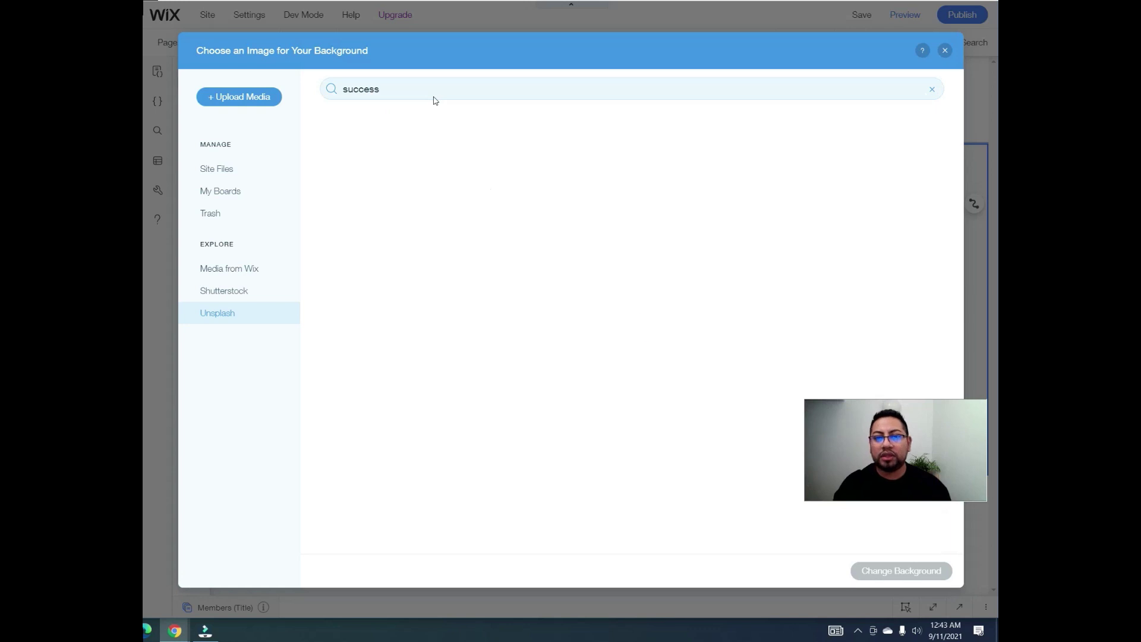
click(594, 293)
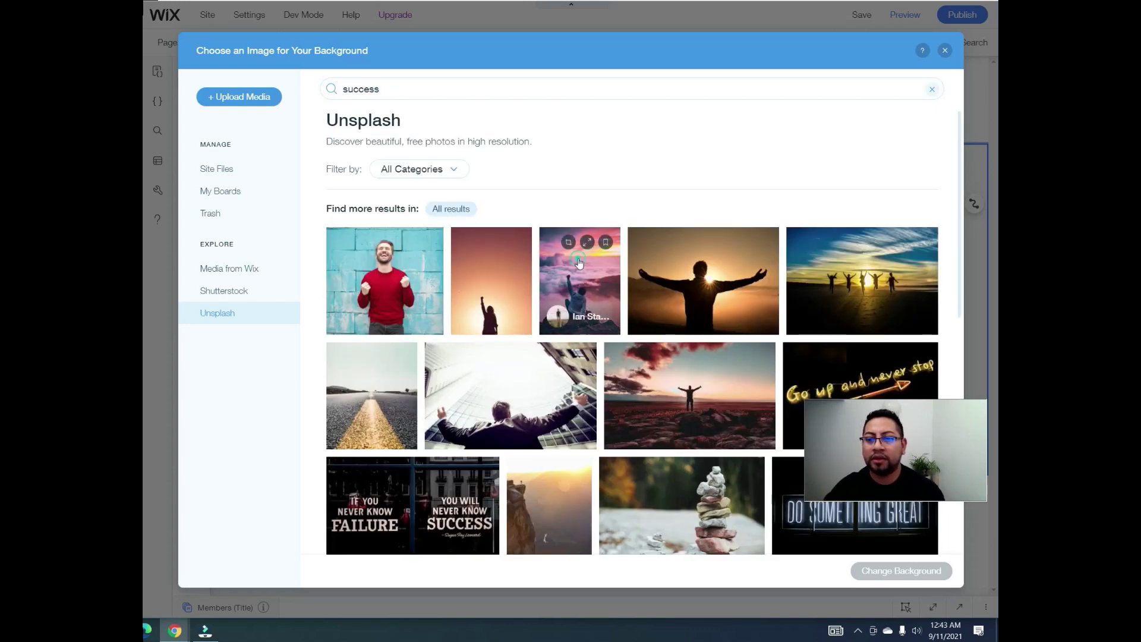
click(894, 578)
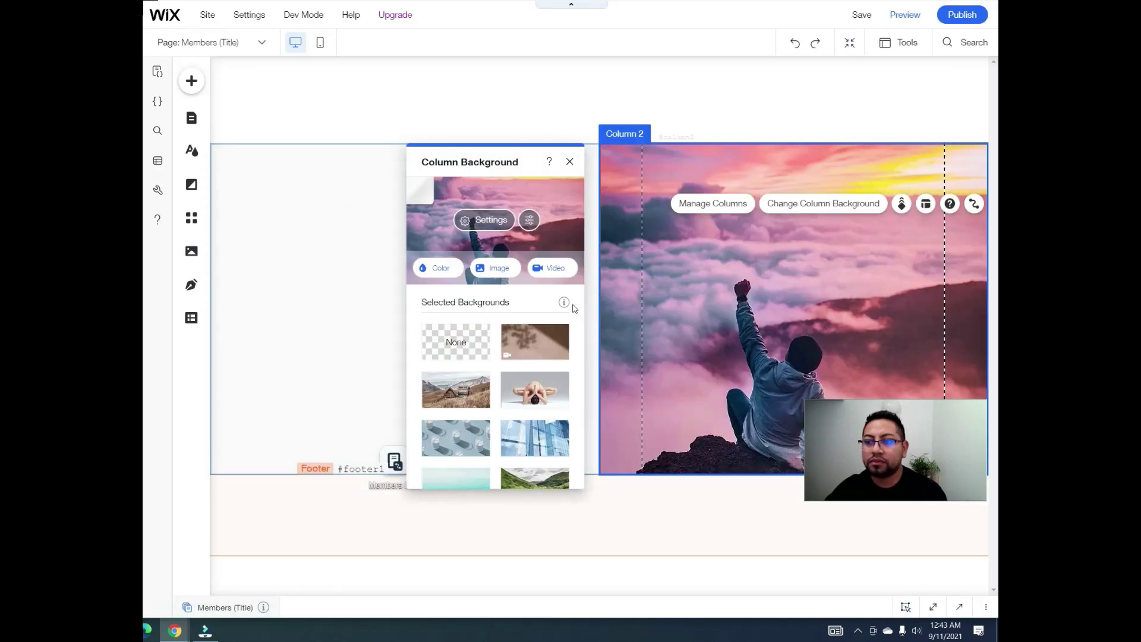
click(323, 221)
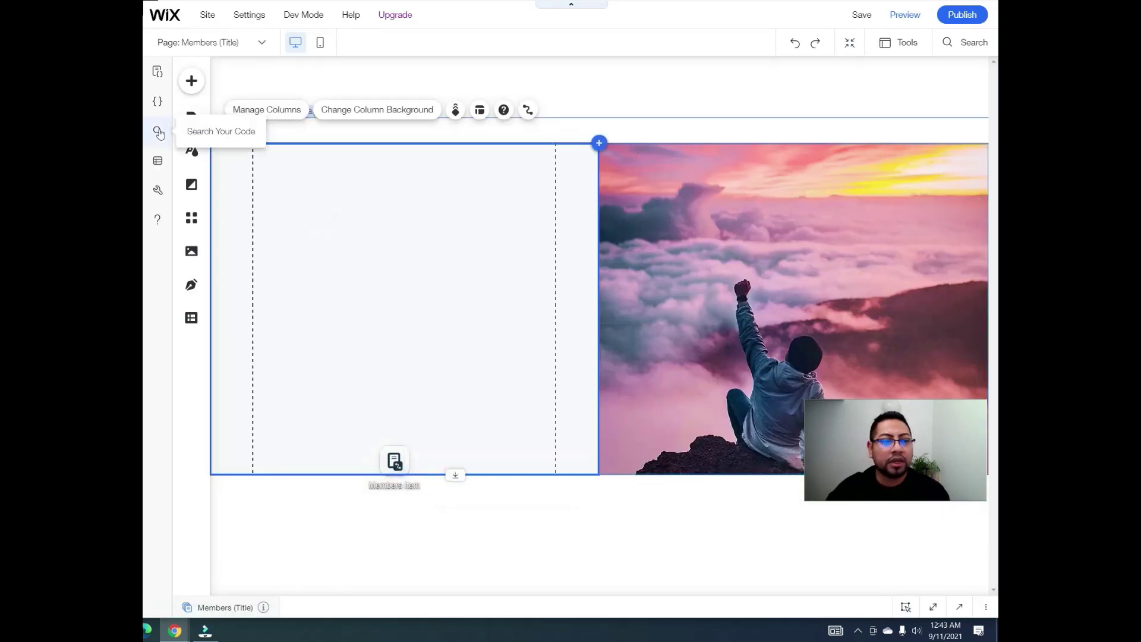
Step: Place a Medium Title at the top of Column 1 and change its text to 'My Profile'
click(191, 82)
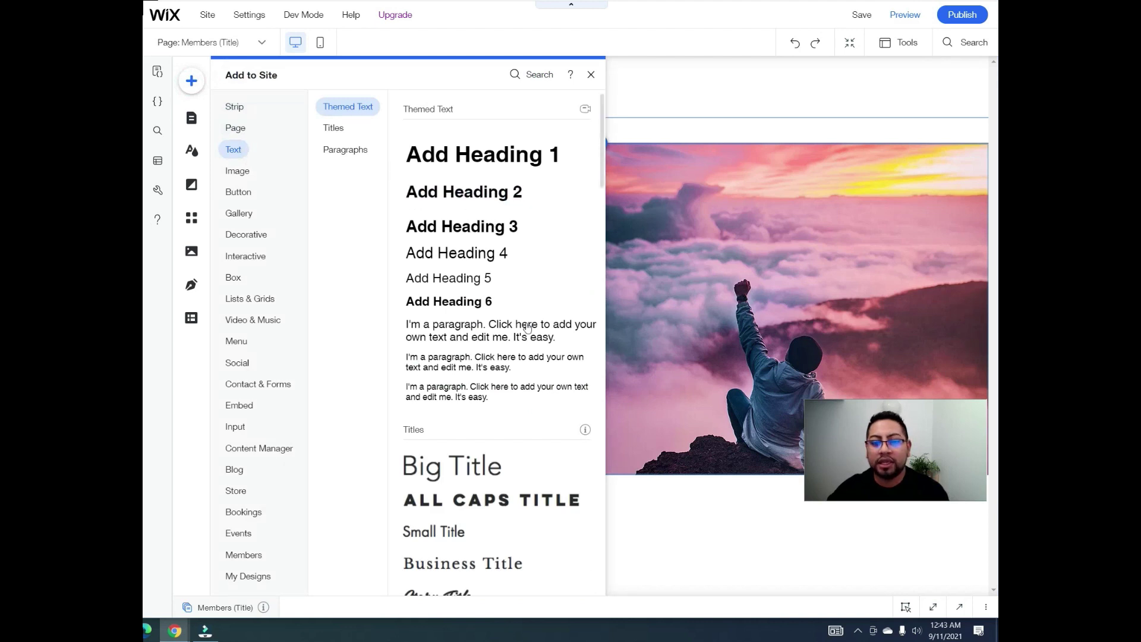
scroll(537, 394, down, 7)
scroll(539, 397, down, 4)
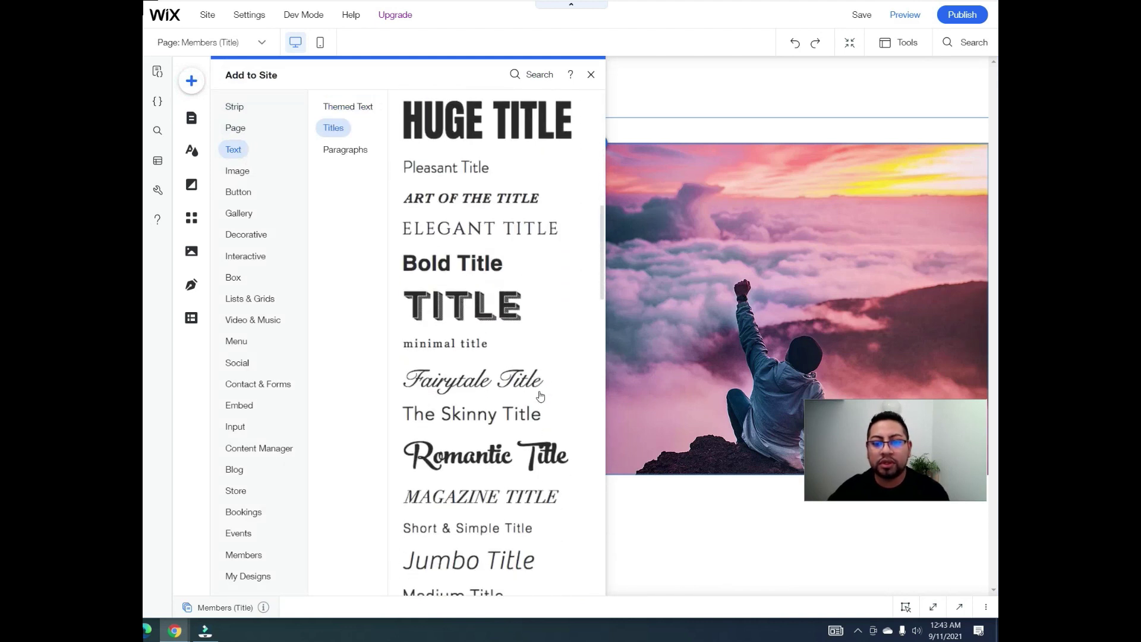
scroll(514, 372, down, 2)
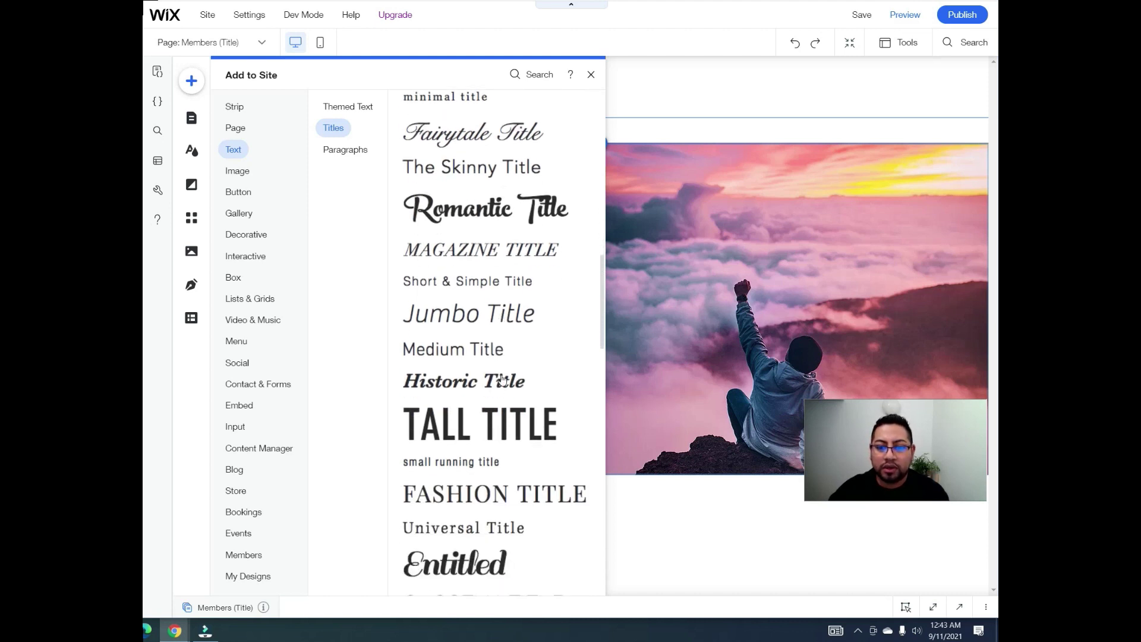
drag(477, 349, 555, 315)
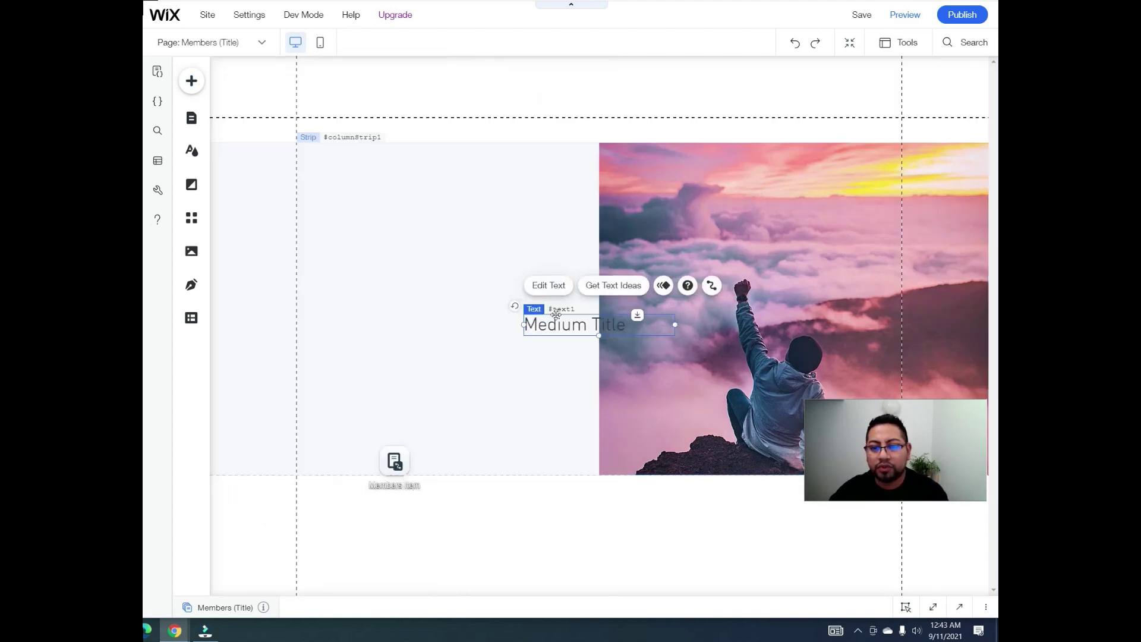
drag(486, 286, 350, 172)
click(337, 208)
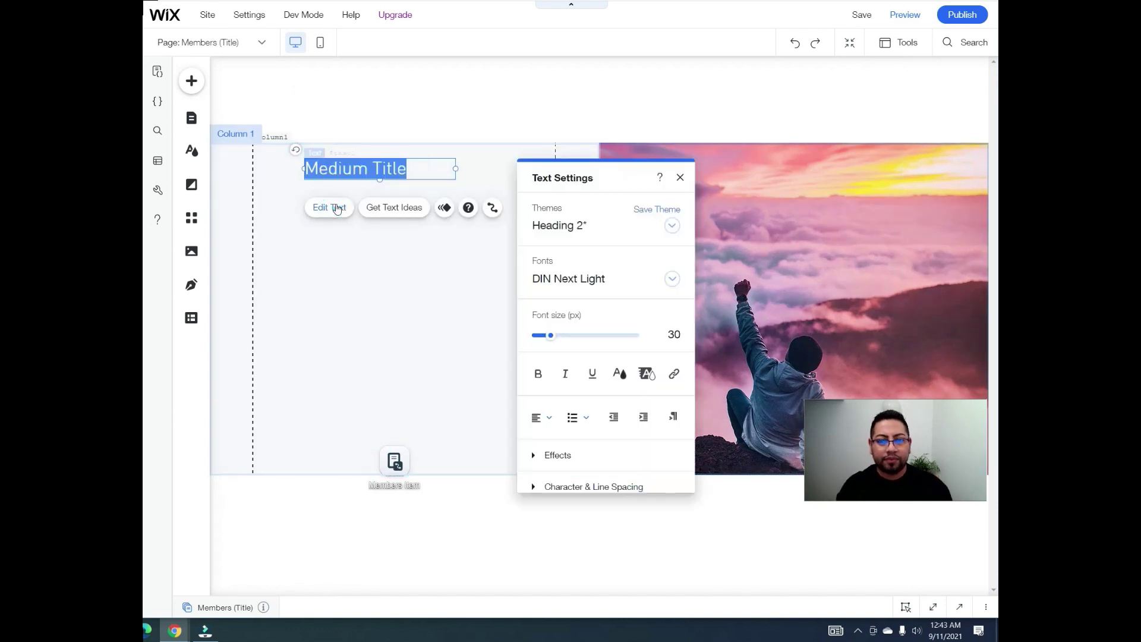
text(Mya)
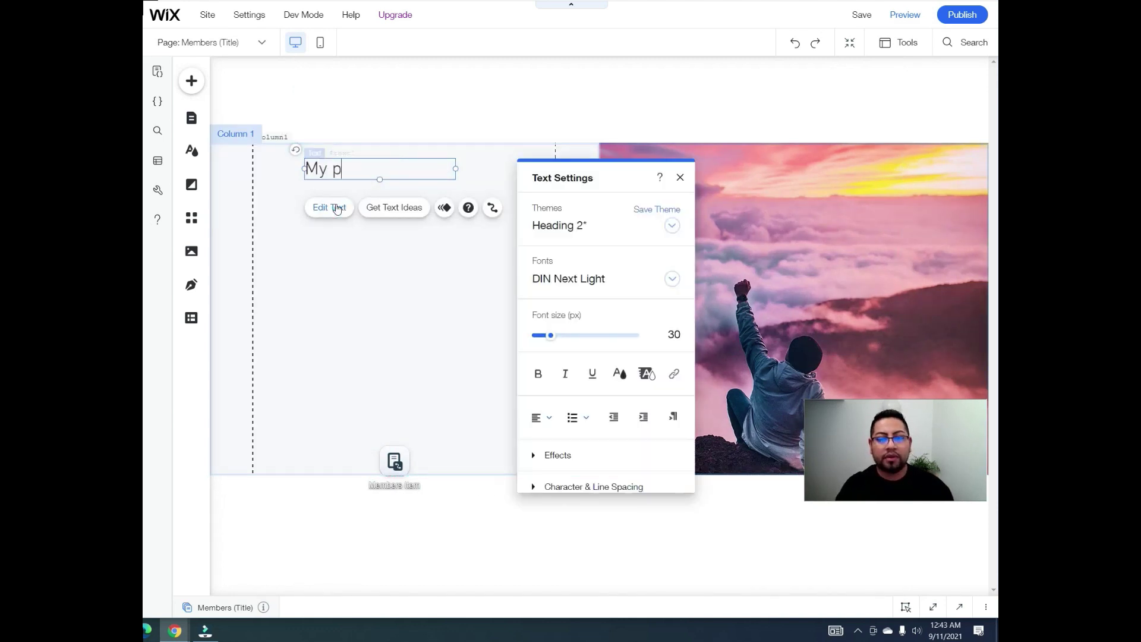
text(Profile)
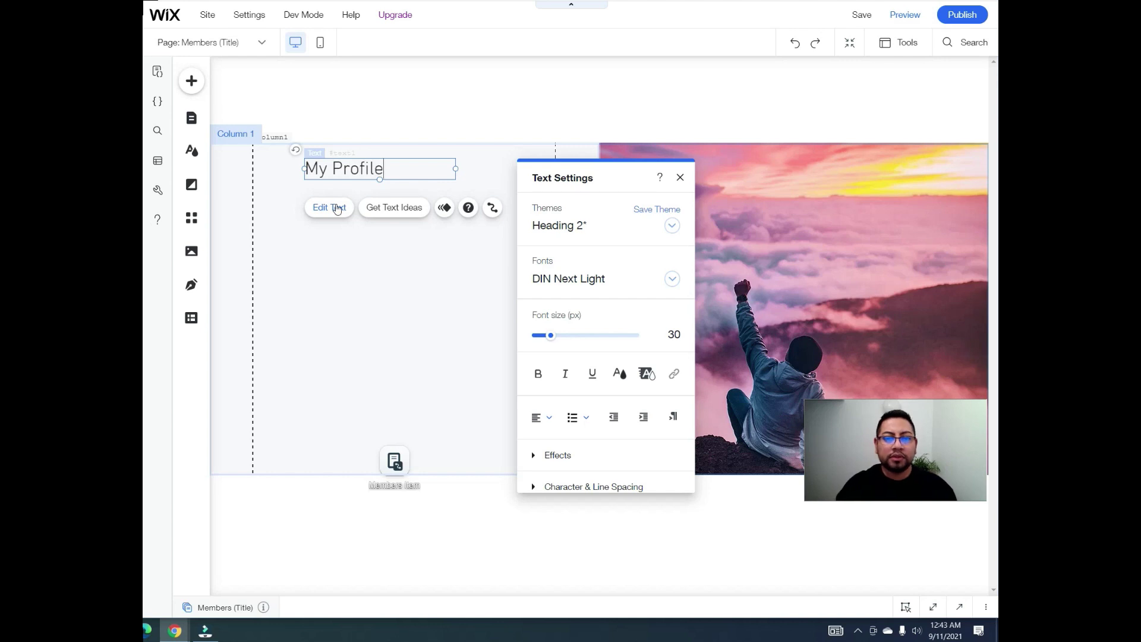
click(386, 305)
Step: Duplicate the My Profile text four times with Ctrl+D, stacking each copy below the last
drag(364, 162, 296, 211)
key(ctrl+d)
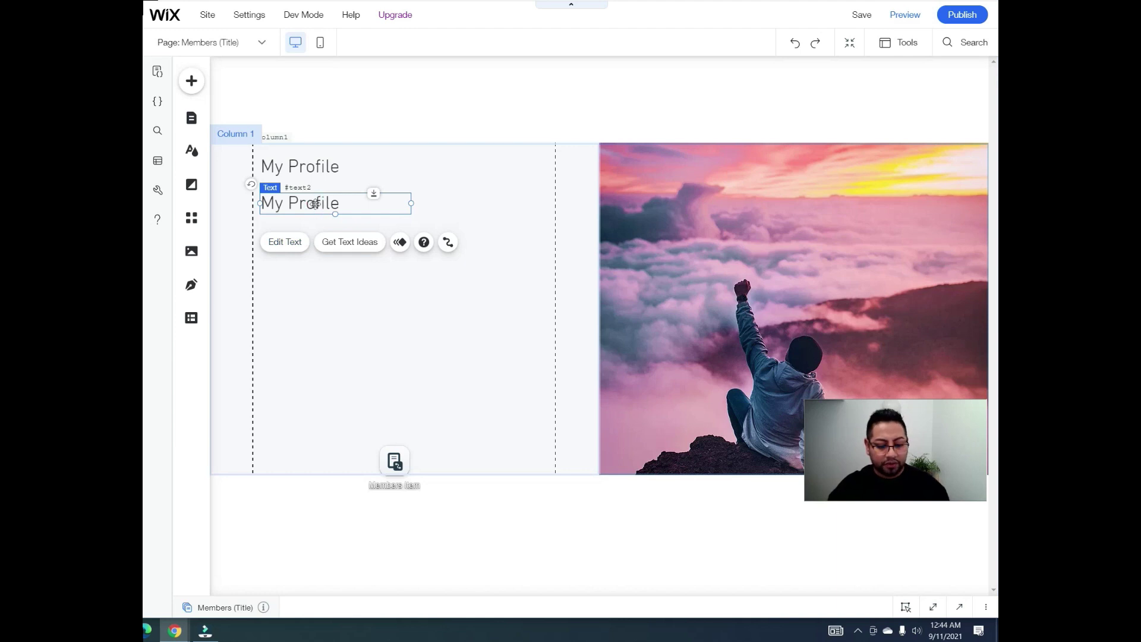
key(ctrl+d)
drag(345, 187, 279, 225)
key(ctrl+d)
drag(371, 198, 293, 249)
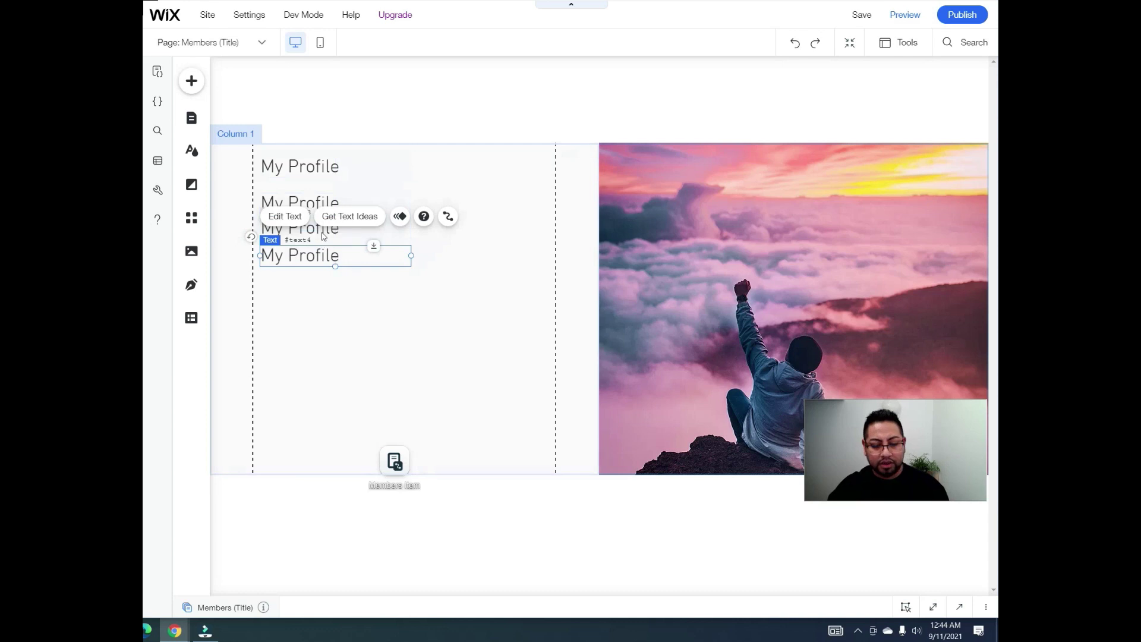
key(ctrl+d)
drag(409, 221, 318, 294)
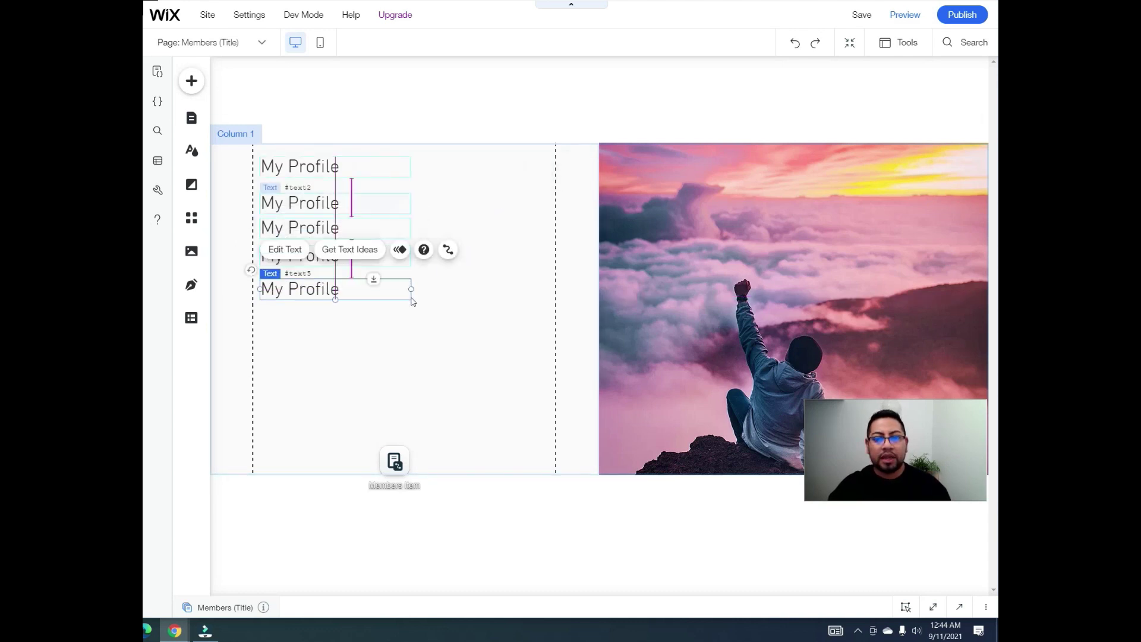
click(445, 324)
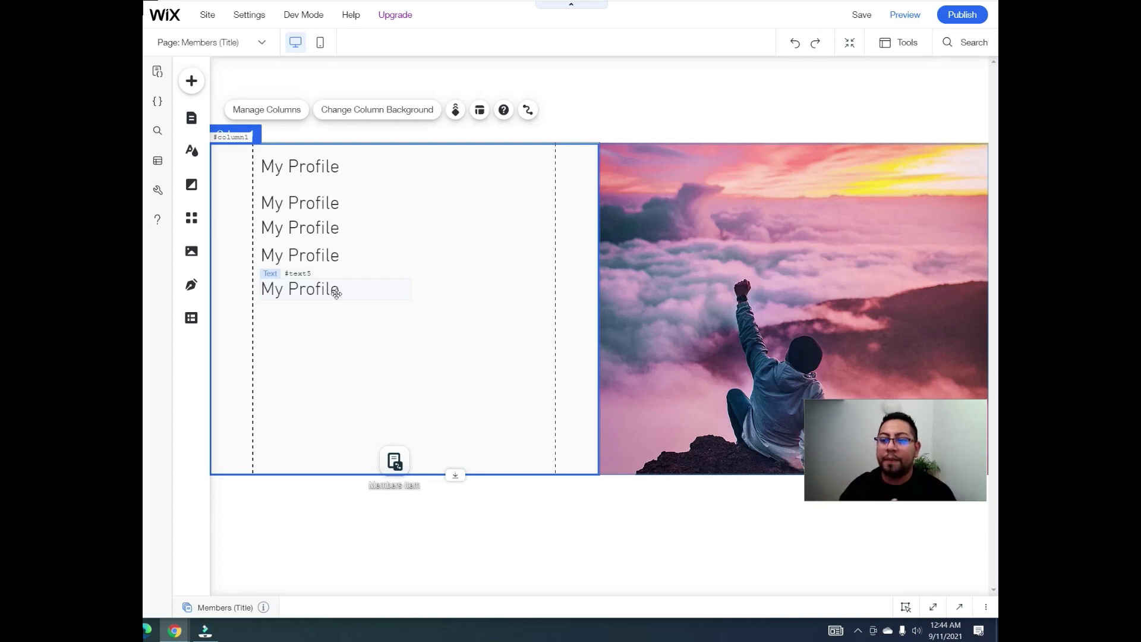
click(337, 293)
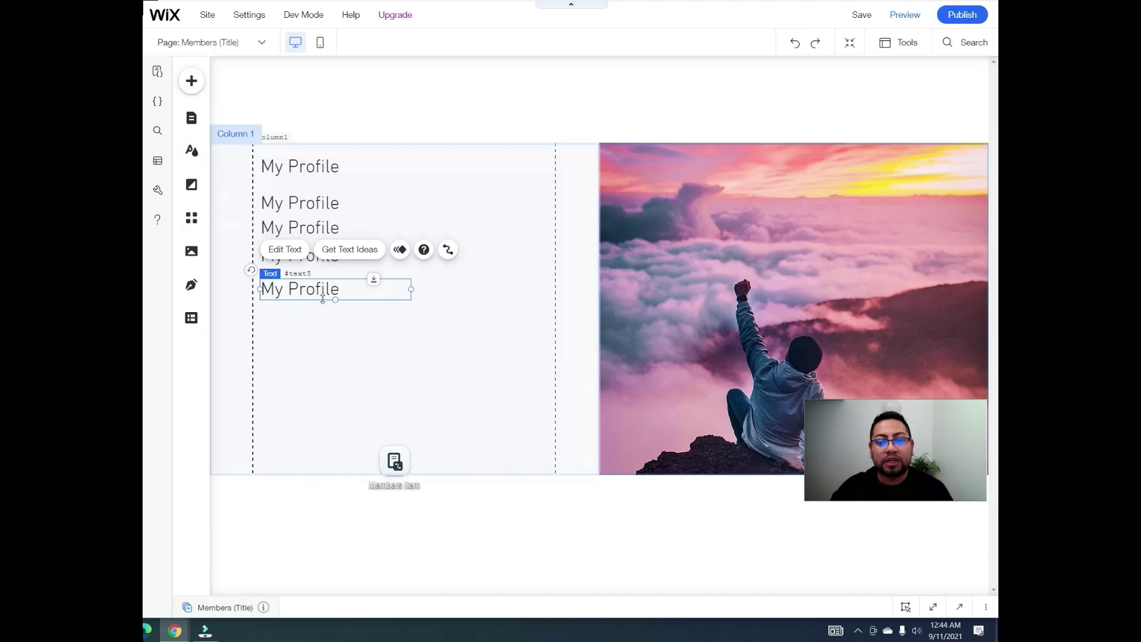
Step: Retype the second and third My Profile copies as 'Full Name' and 'Email'
click(414, 340)
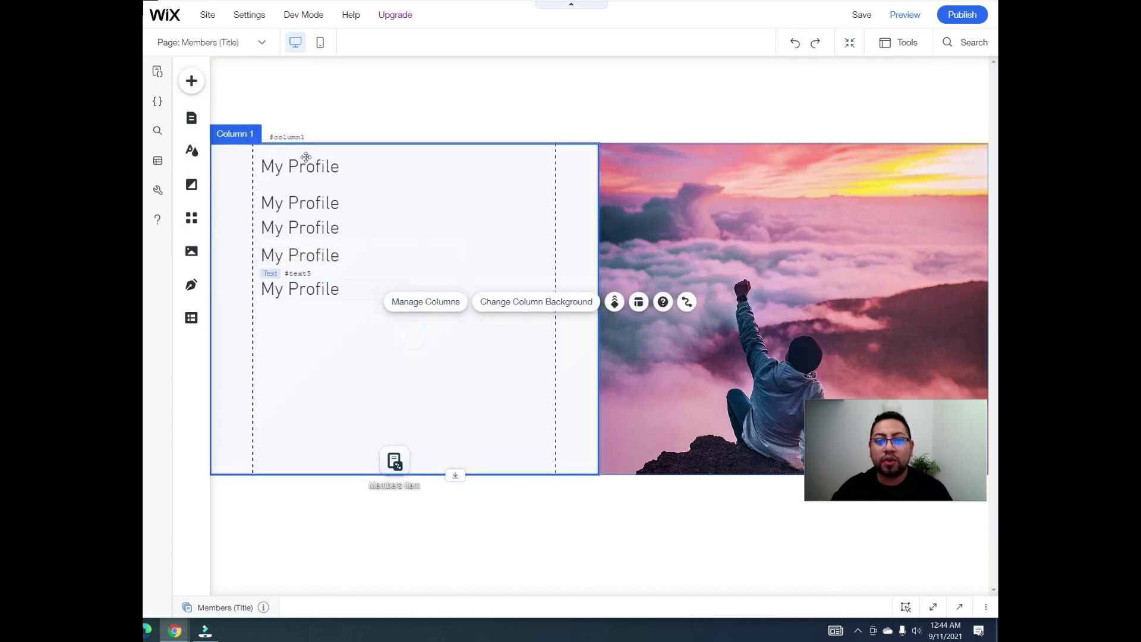
click(309, 207)
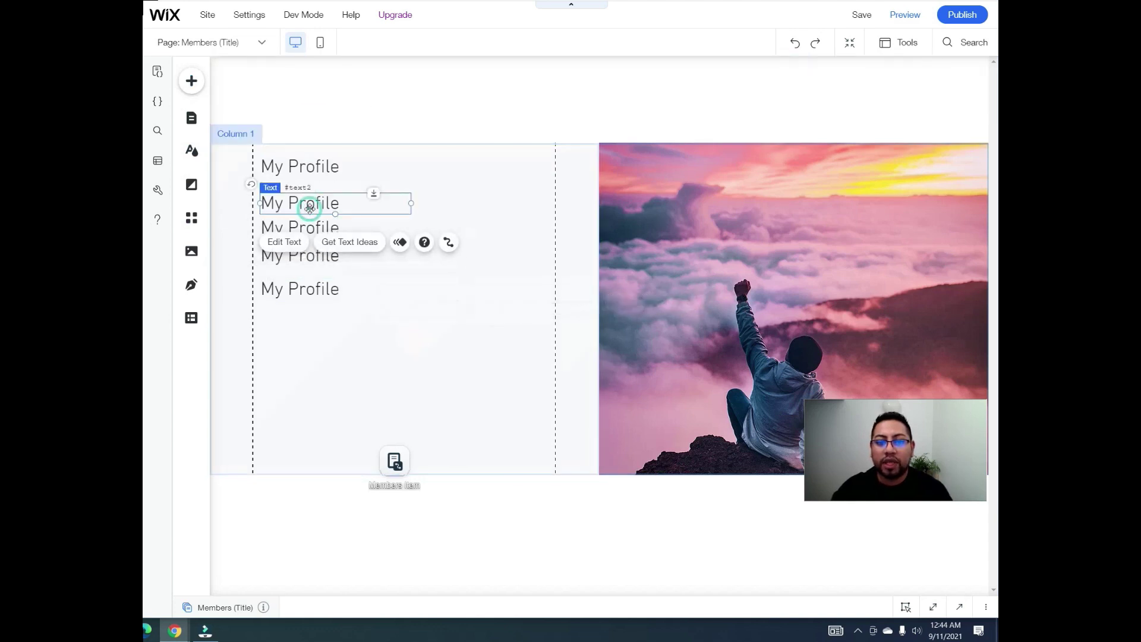
click(285, 242)
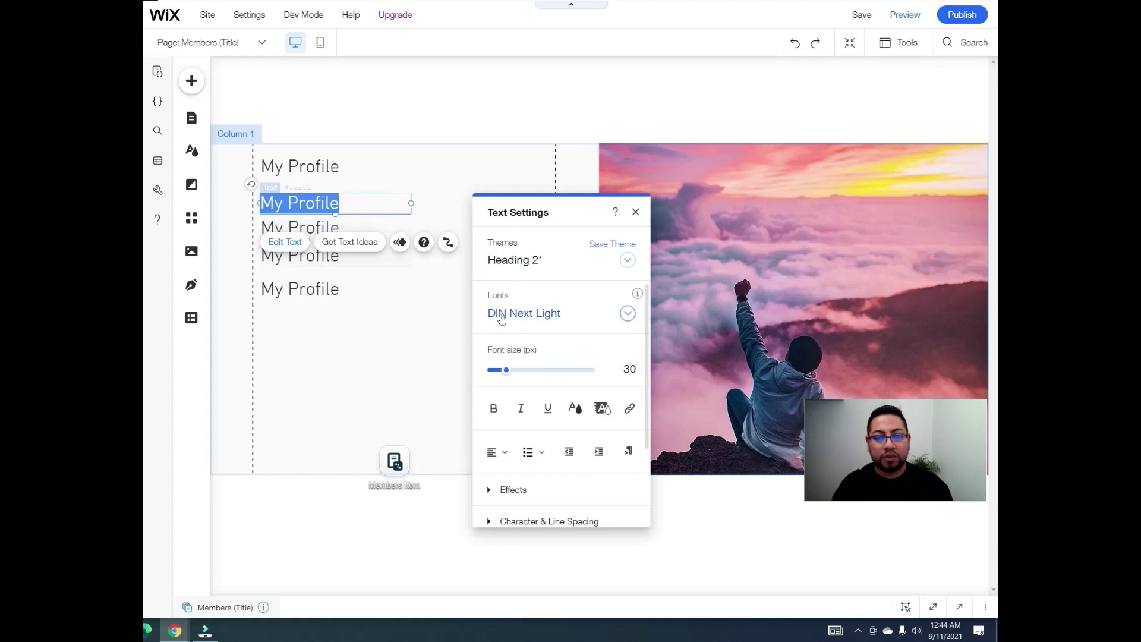
text(Full Name)
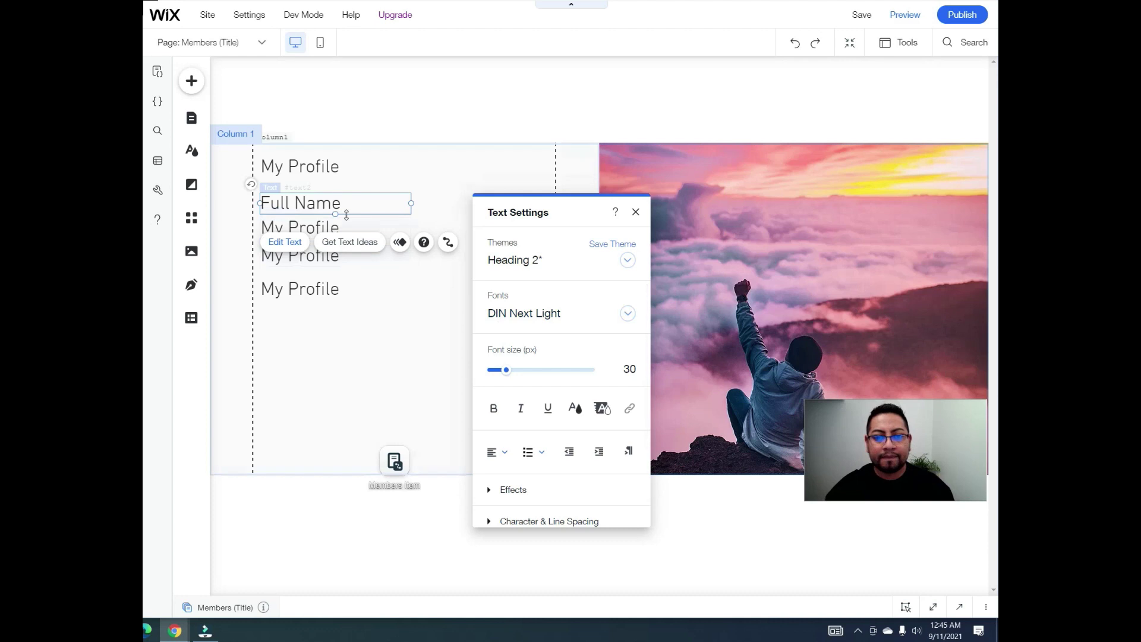
click(349, 225)
click(285, 188)
text(Email)
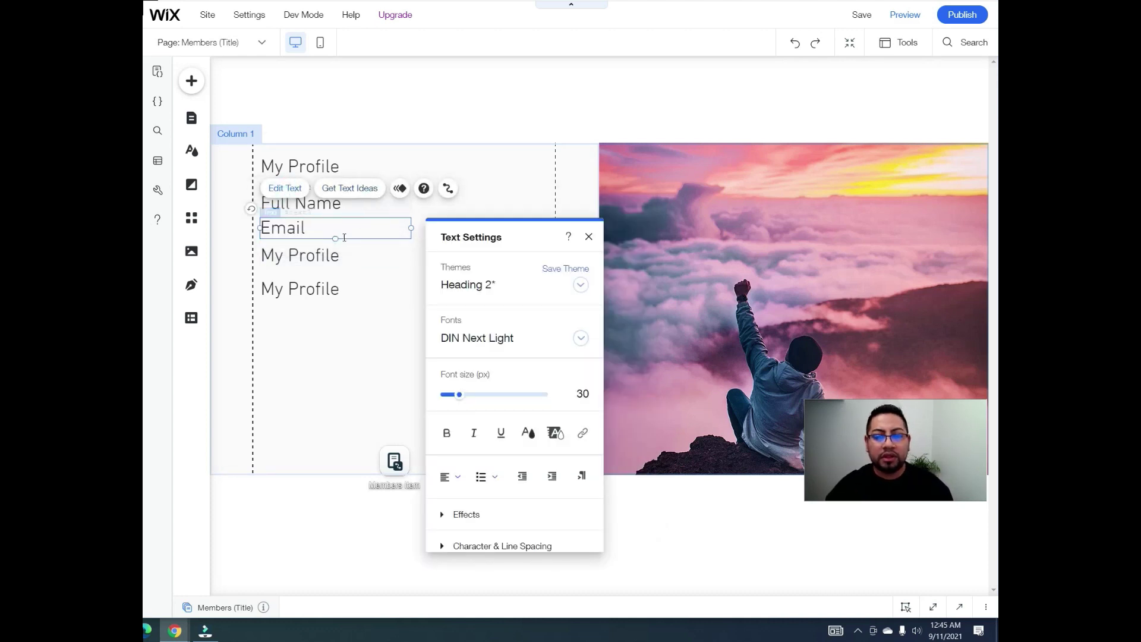
click(335, 250)
Step: Retype the fourth and fifth copies as 'Phone #' and 'Bio'
click(293, 202)
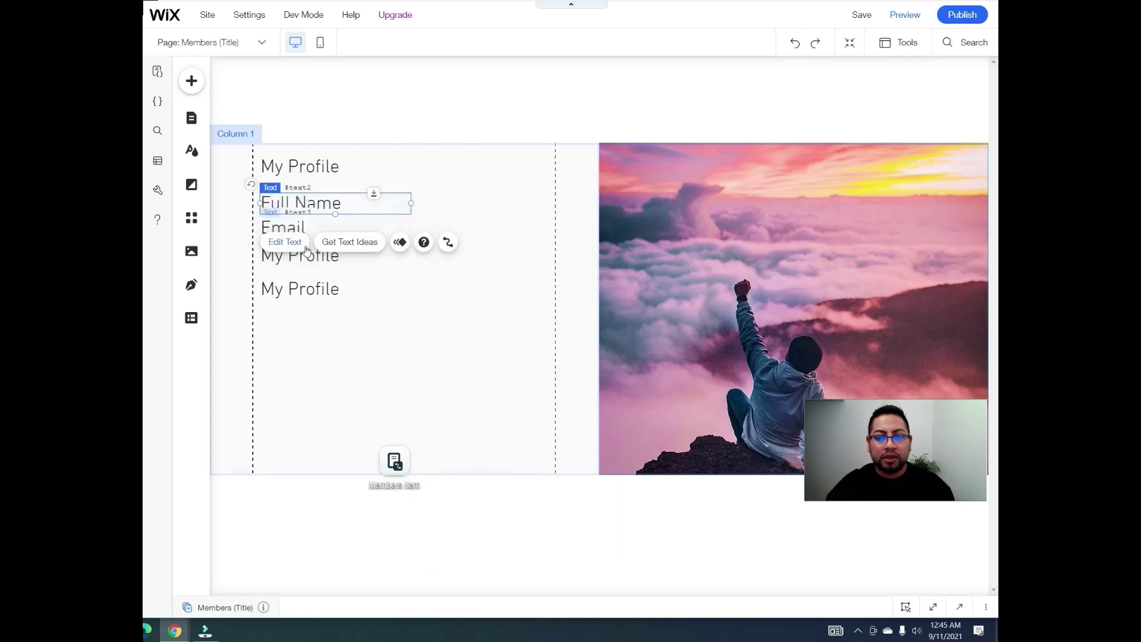
click(315, 259)
click(290, 217)
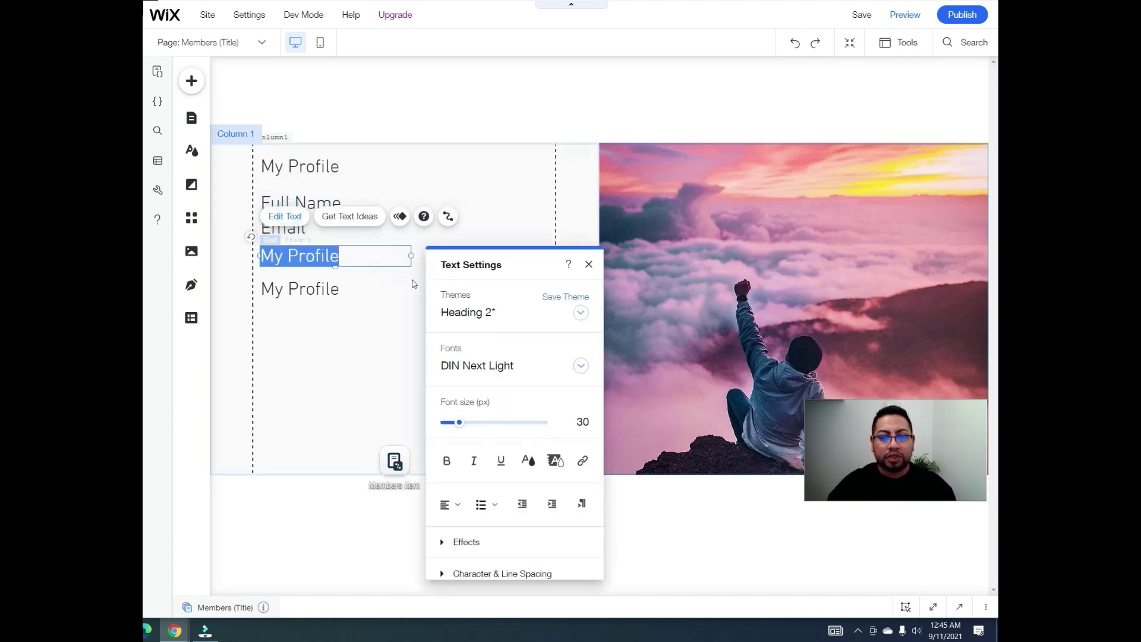
text(Phone #)
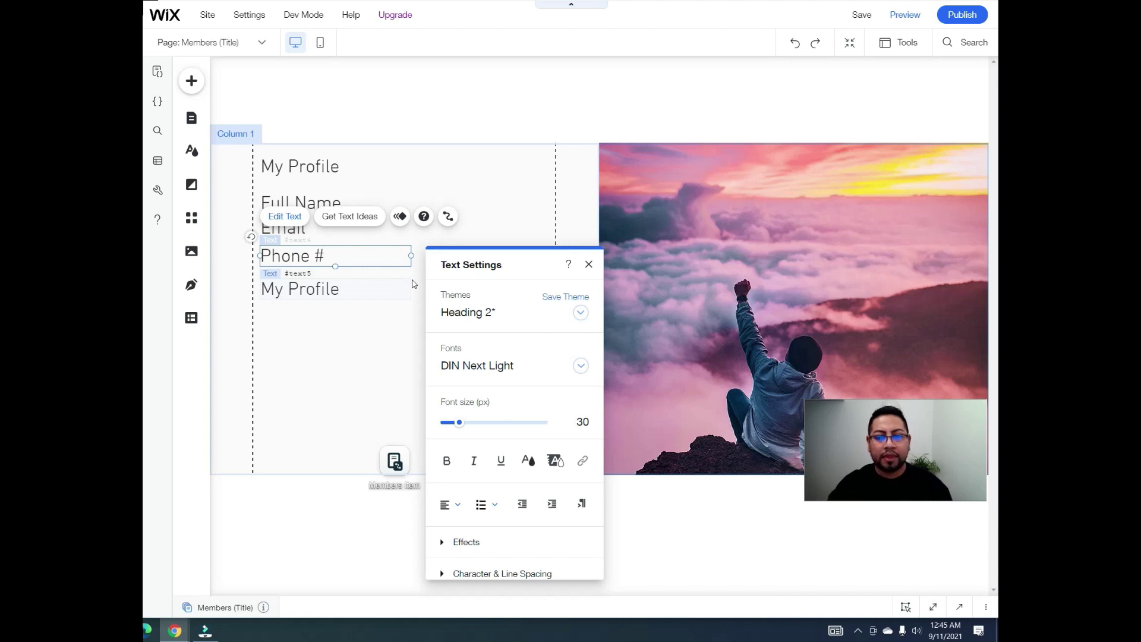
click(361, 289)
click(286, 249)
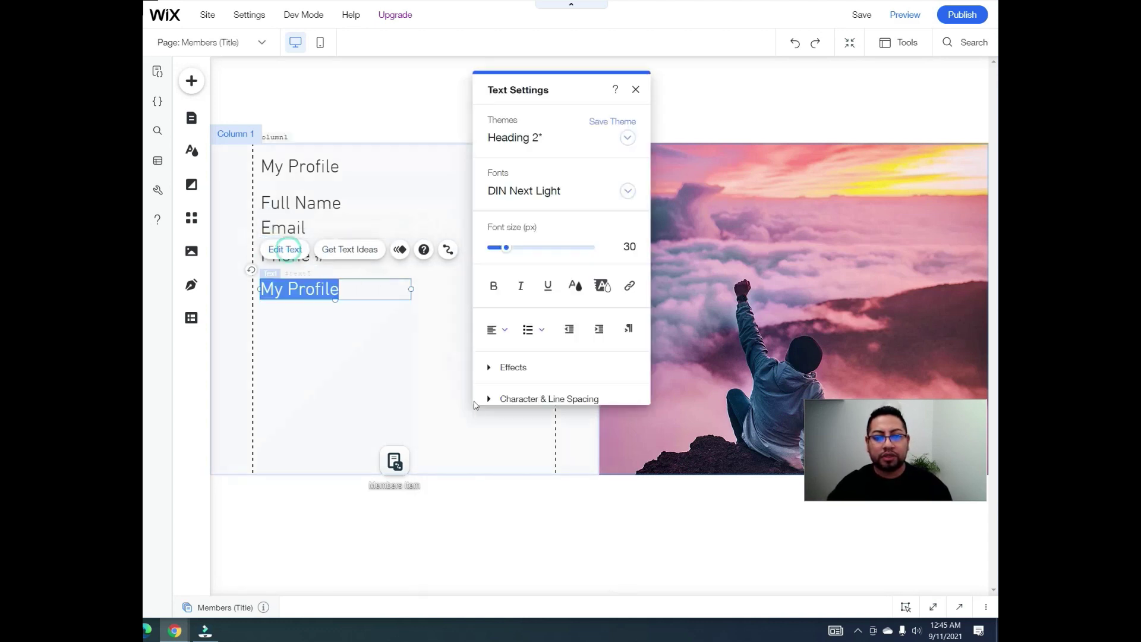
text(Bio)
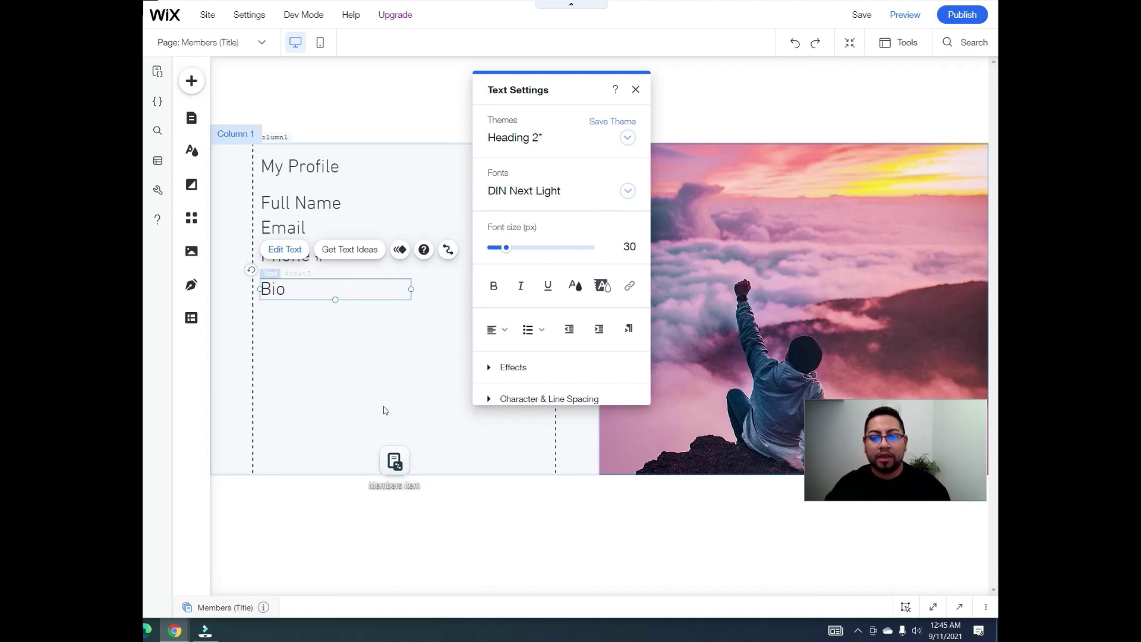
key(Return)
Step: Resize the Bio and Phone # labels to a 20 px font
double_click(345, 290)
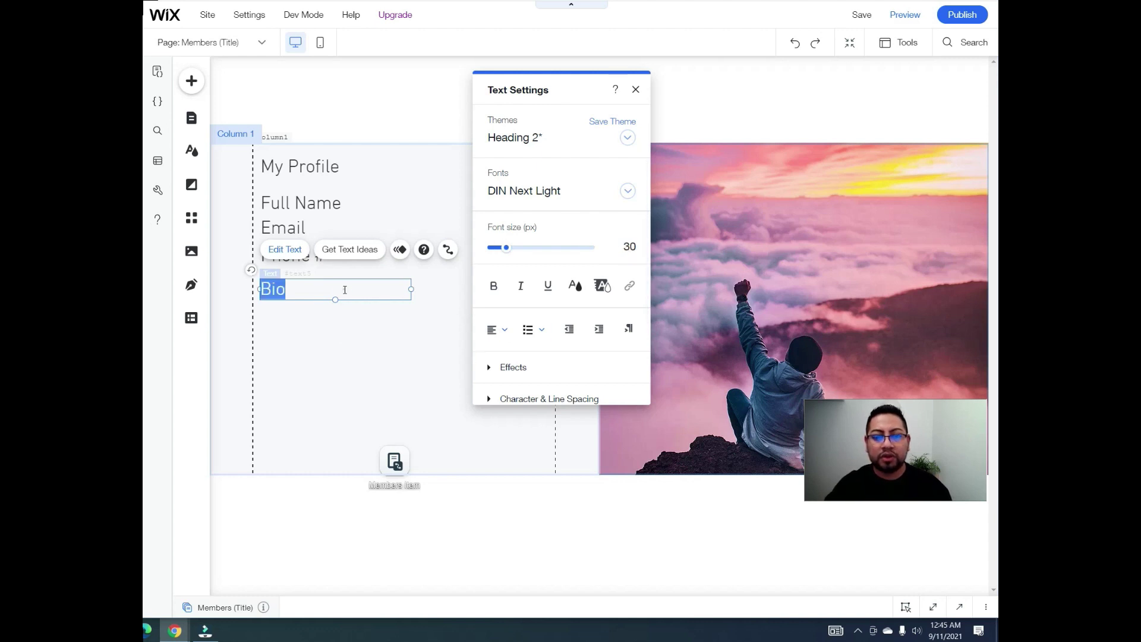
click(624, 249)
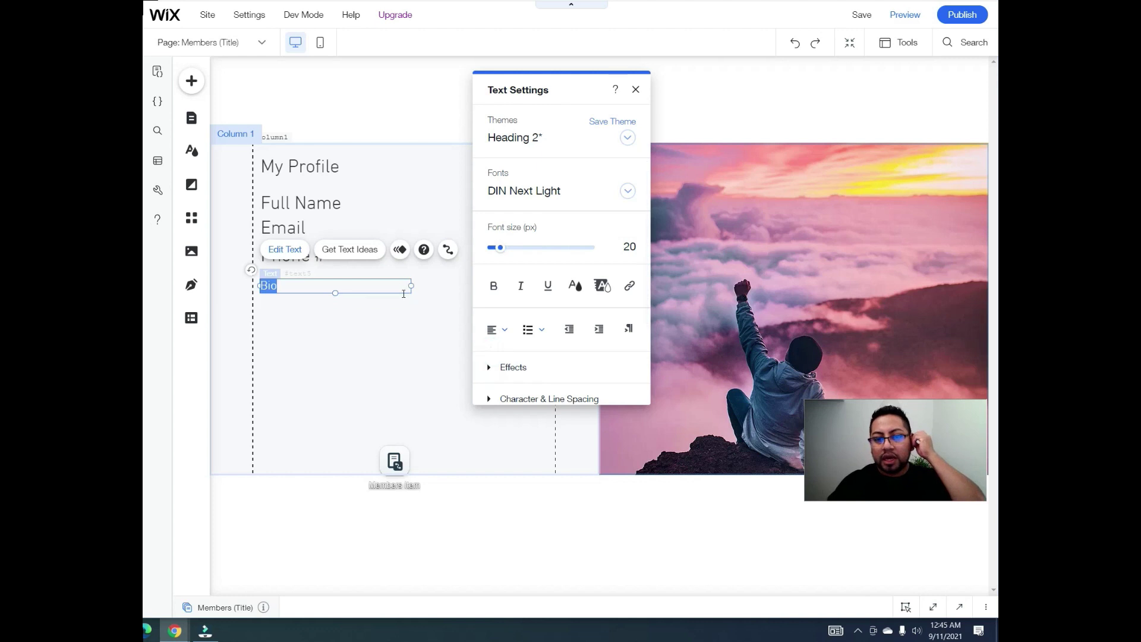
click(423, 283)
click(287, 265)
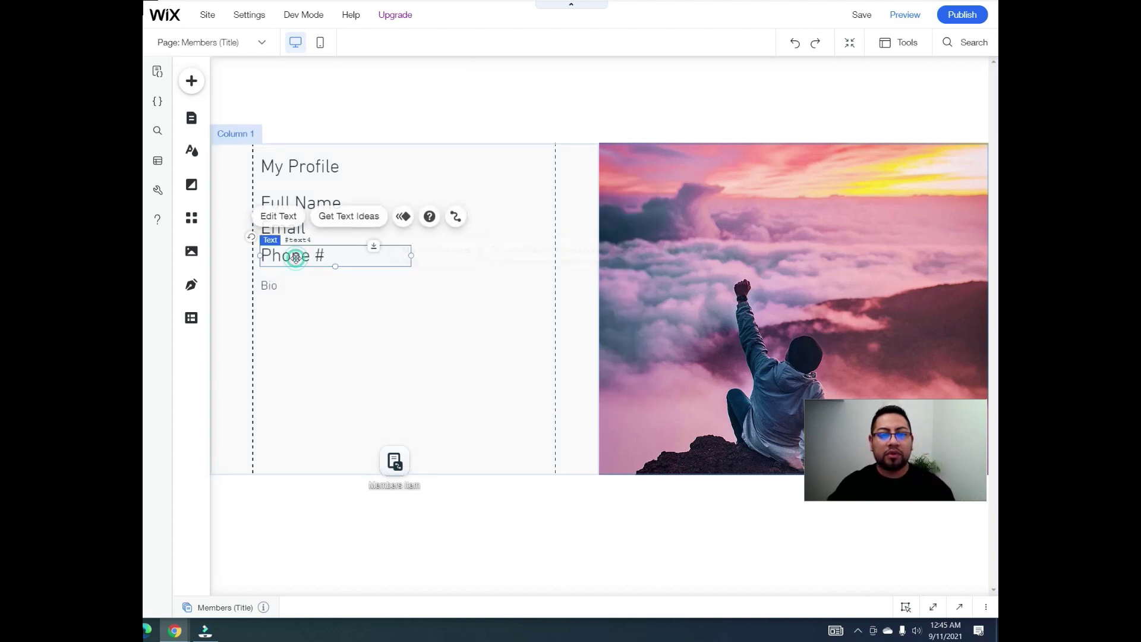
click(283, 217)
click(579, 419)
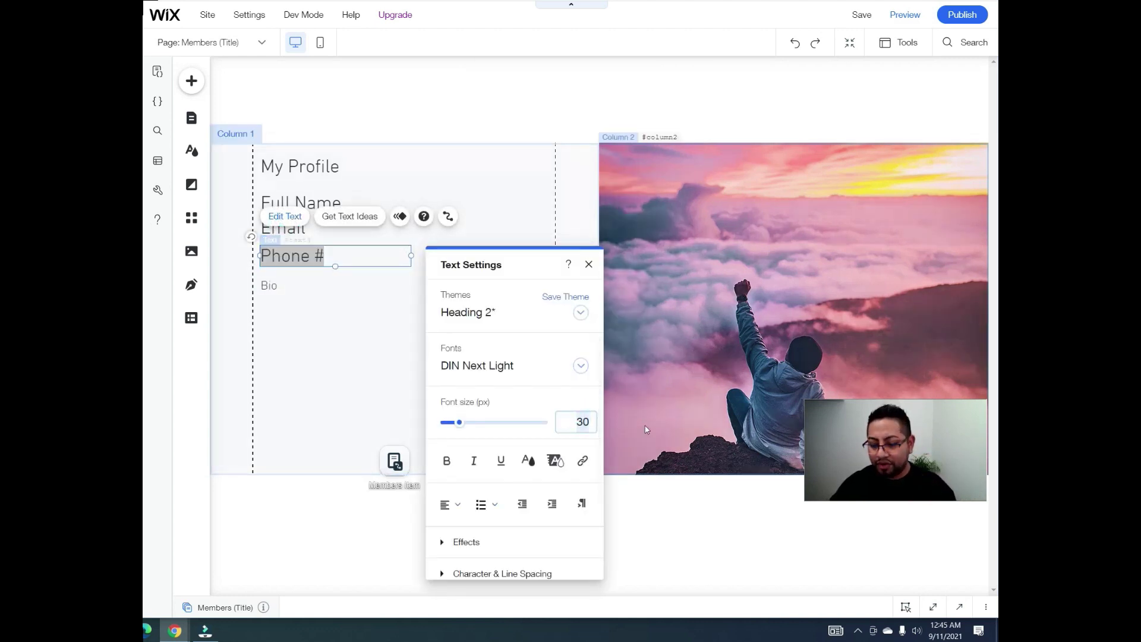
text(20)
key(Return)
click(308, 230)
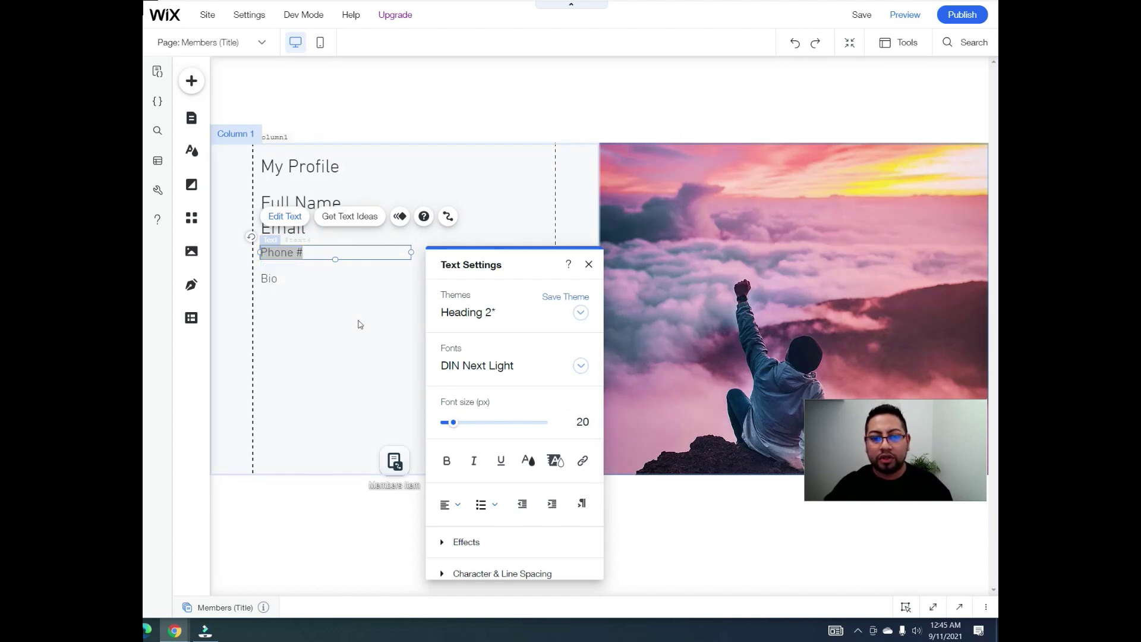
click(359, 324)
Step: Set the Email and Full Name labels to 20 px and nudge Email slightly lower
click(292, 229)
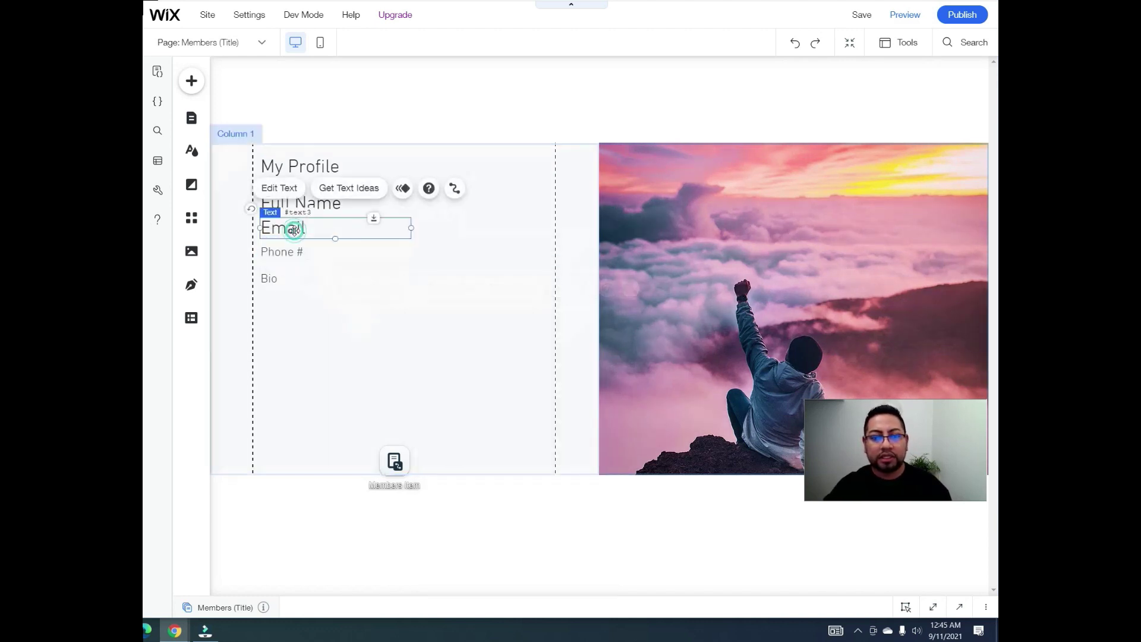
click(285, 187)
click(579, 392)
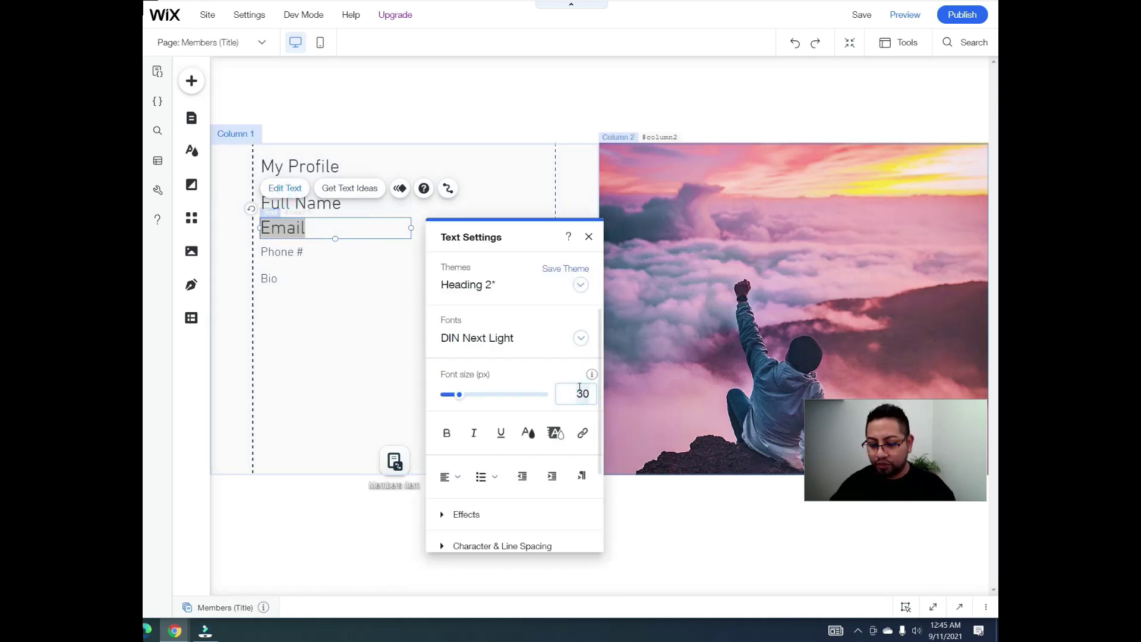
text(20)
key(Return)
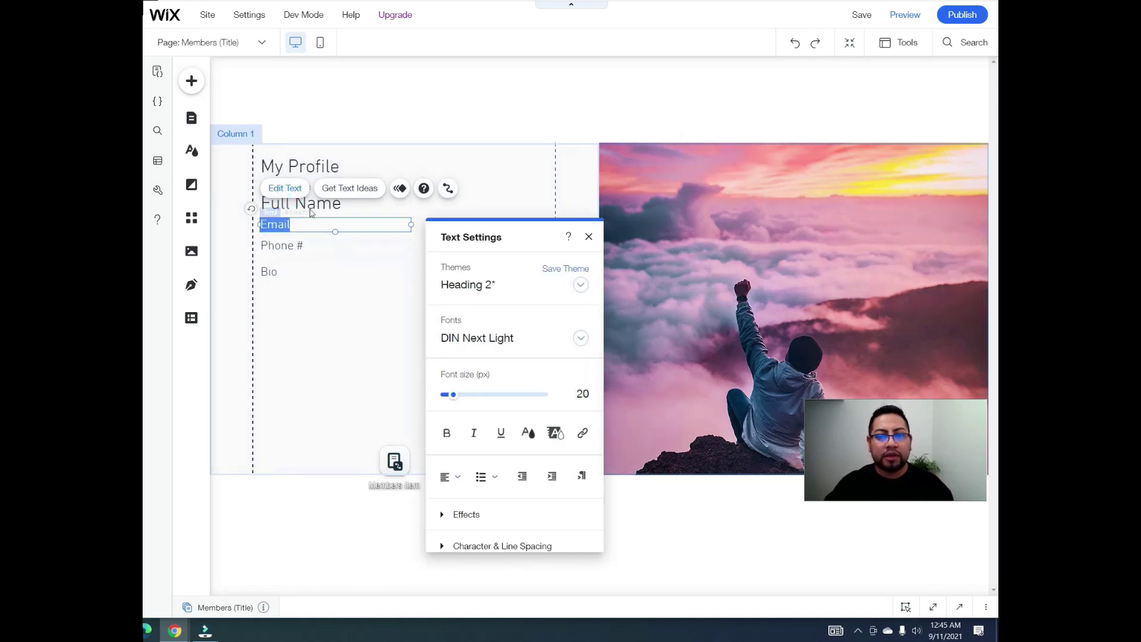
click(310, 207)
click(289, 242)
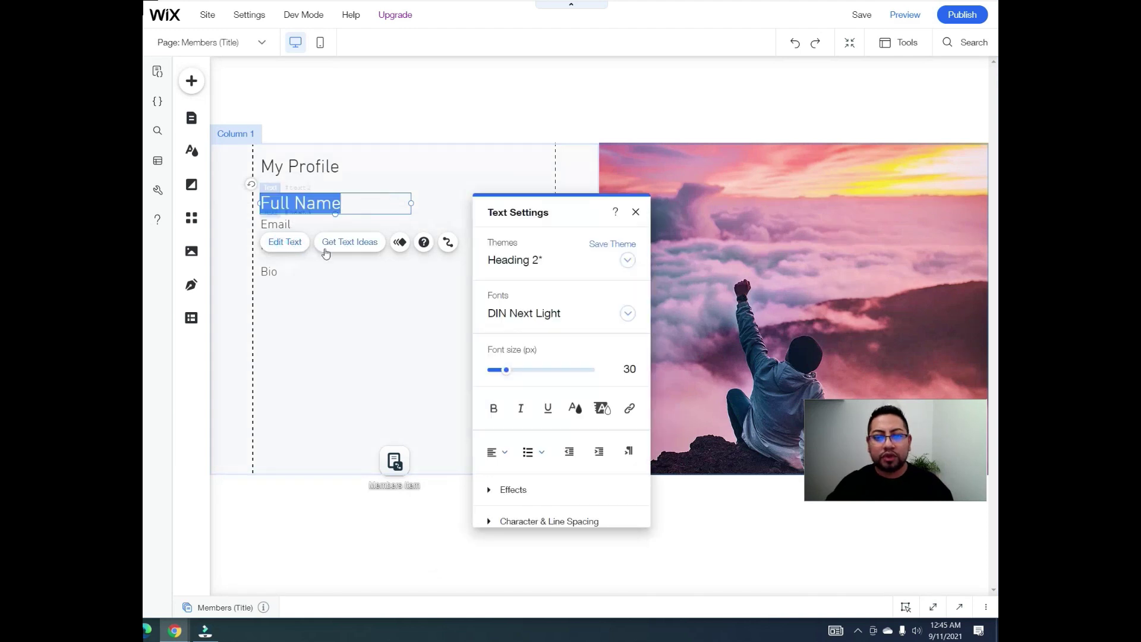
click(634, 369)
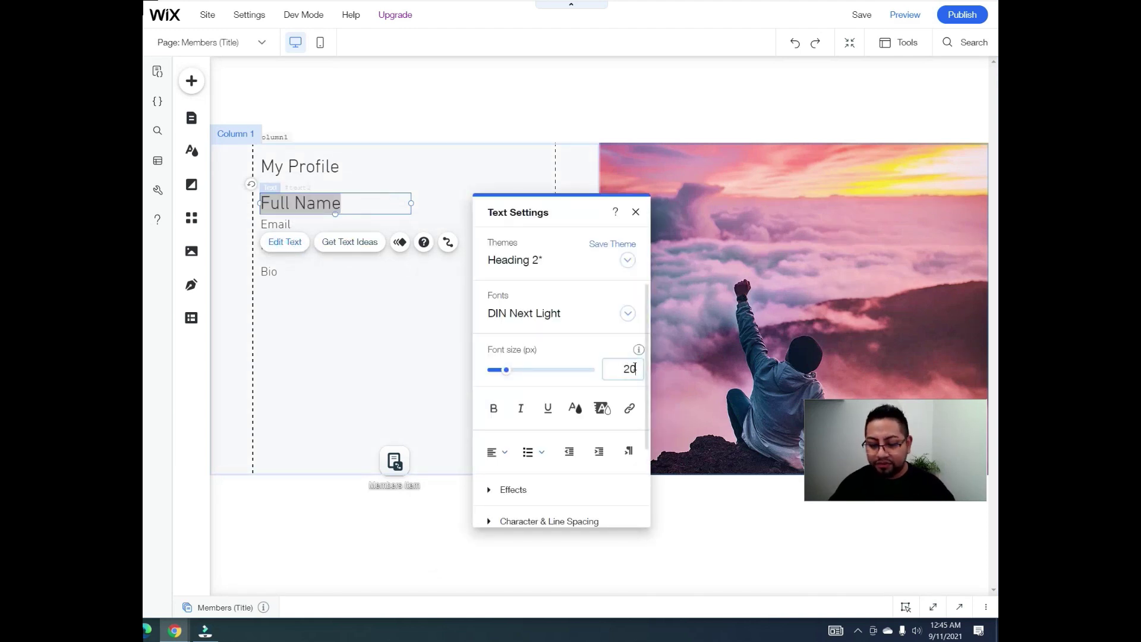
text(20)
key(Return)
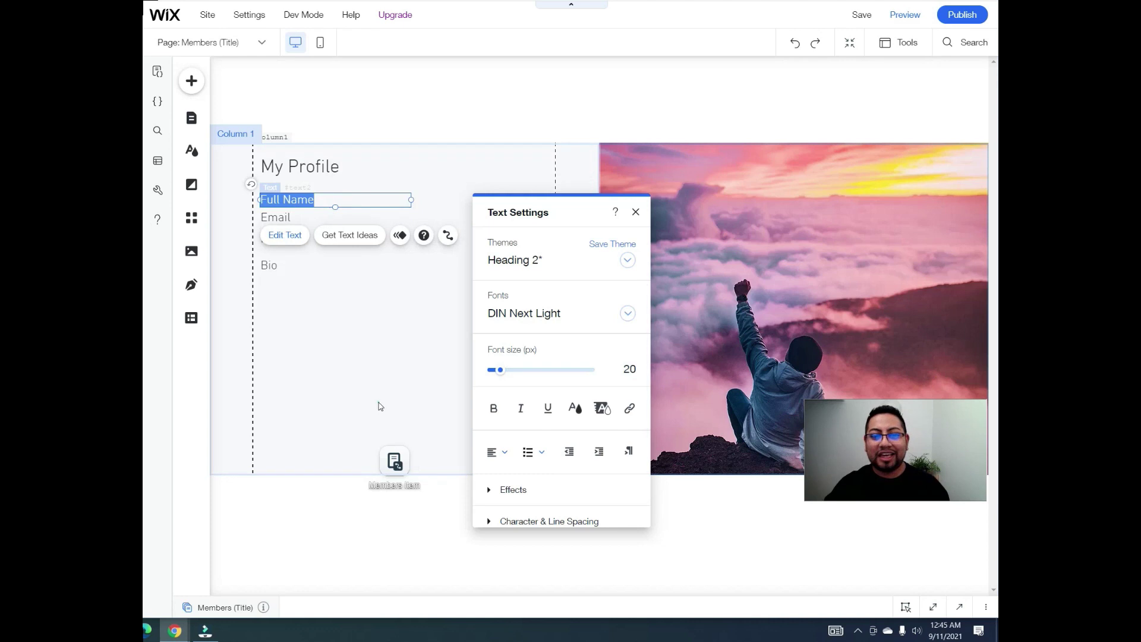
click(342, 401)
drag(296, 217, 307, 281)
click(307, 243)
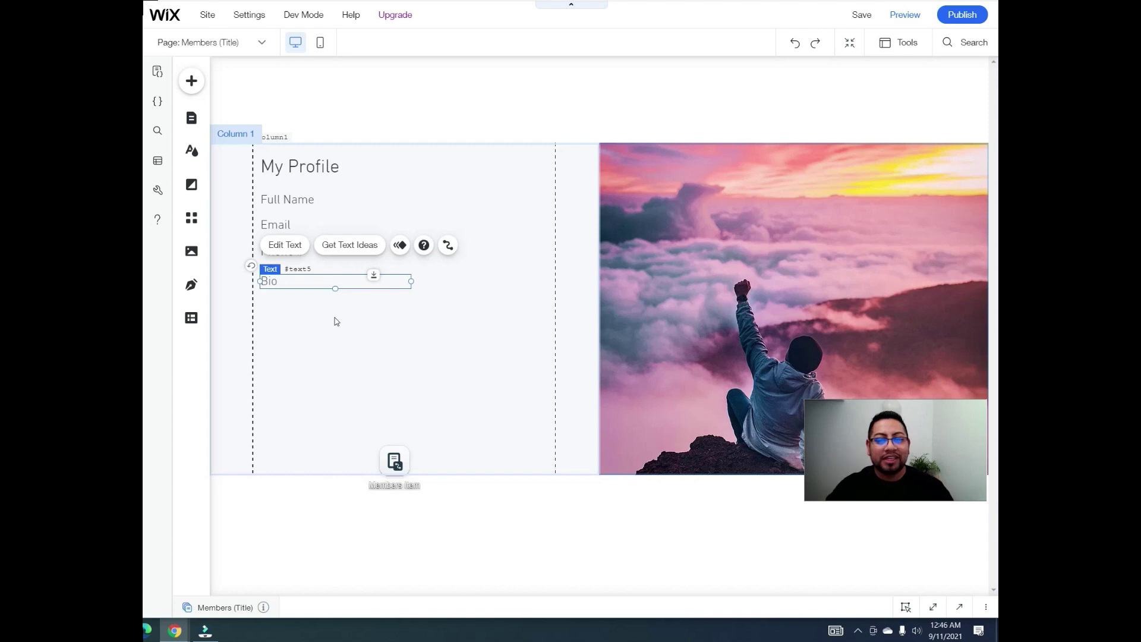
Step: Deselect the Bio label and bring up the Add to Site panel for images
click(354, 304)
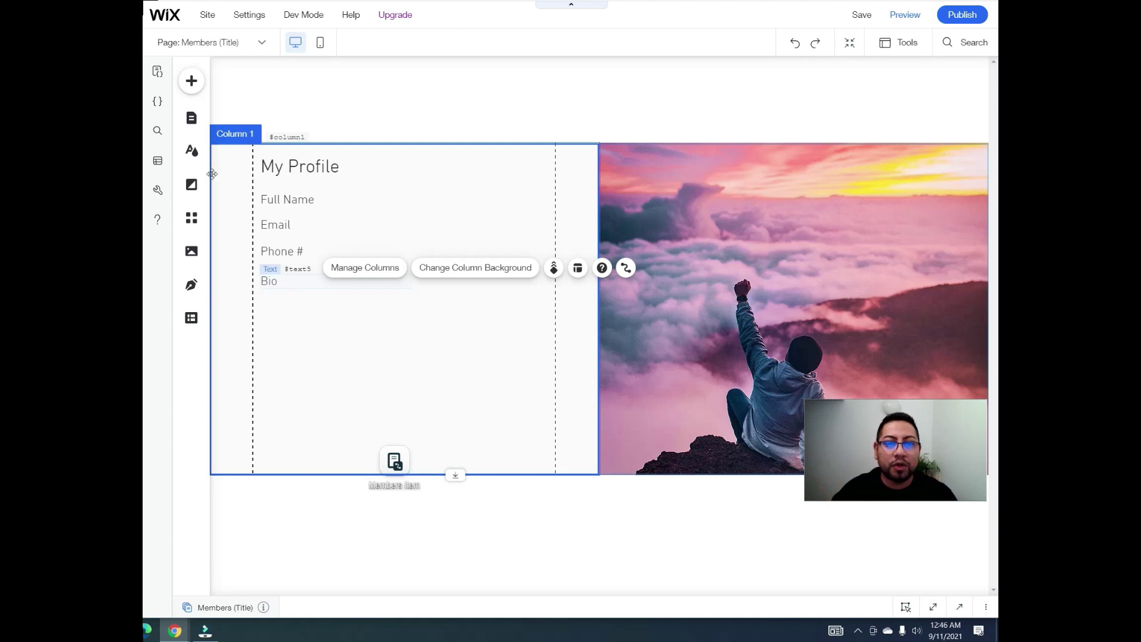
click(193, 81)
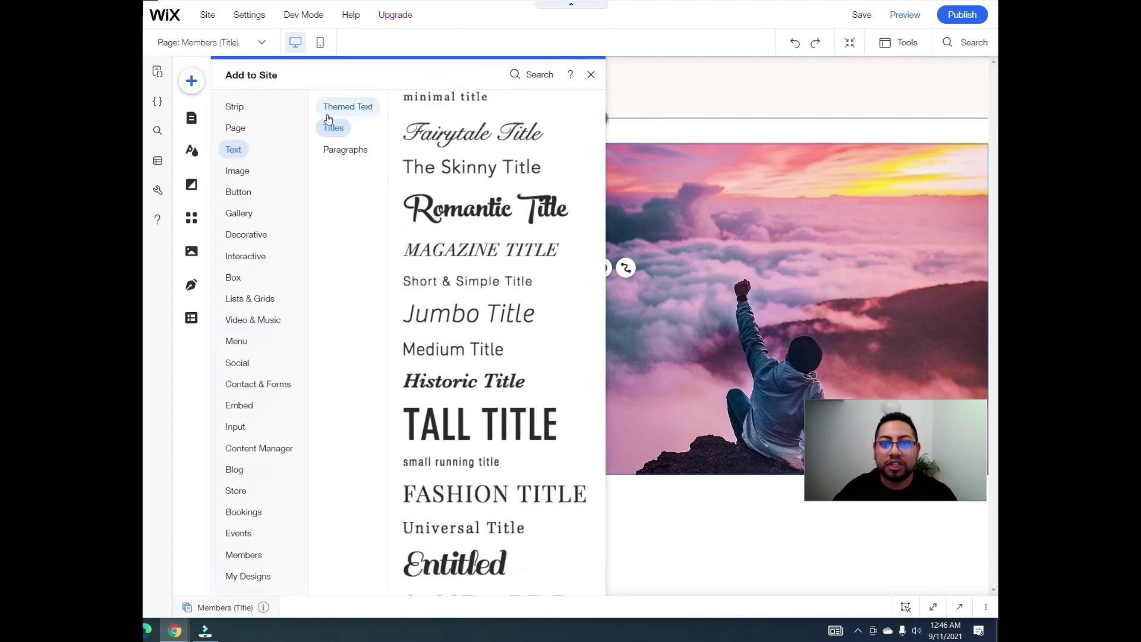
Step: Search Media from Wix for 'profile picture' and add the smiling man-in-suit photo
mouse_move(243, 176)
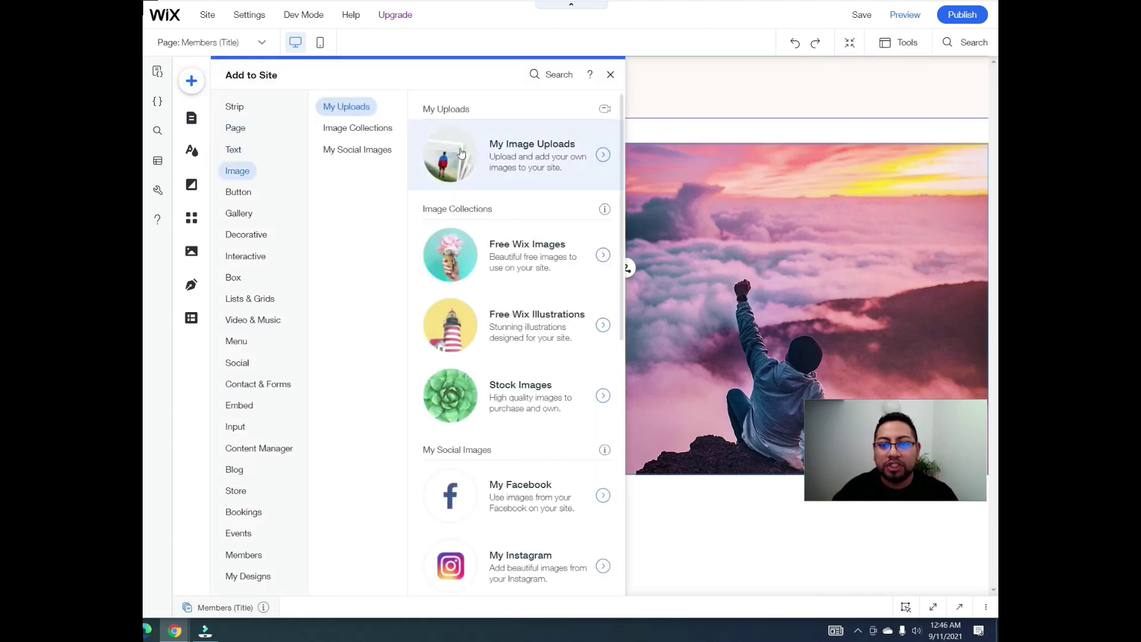
click(461, 152)
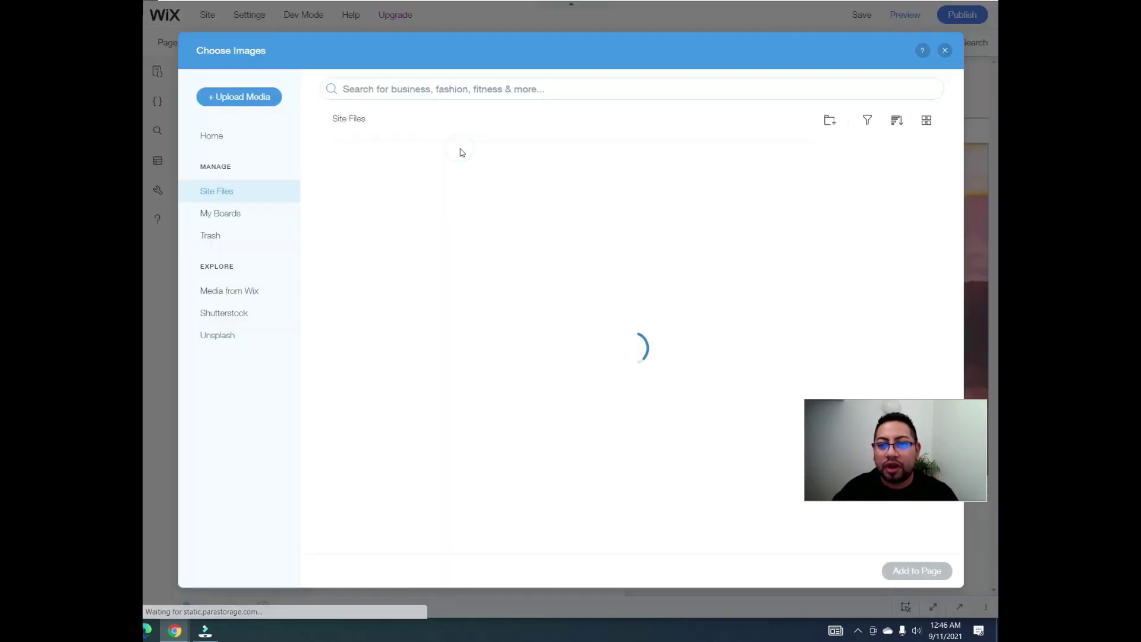
click(233, 336)
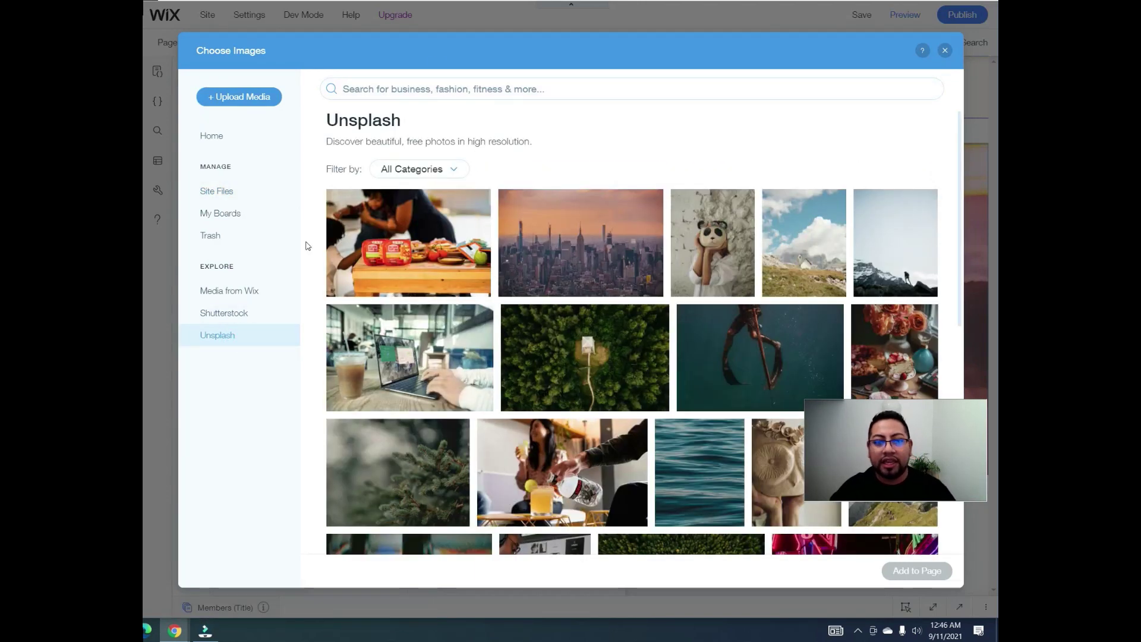
click(249, 296)
click(414, 90)
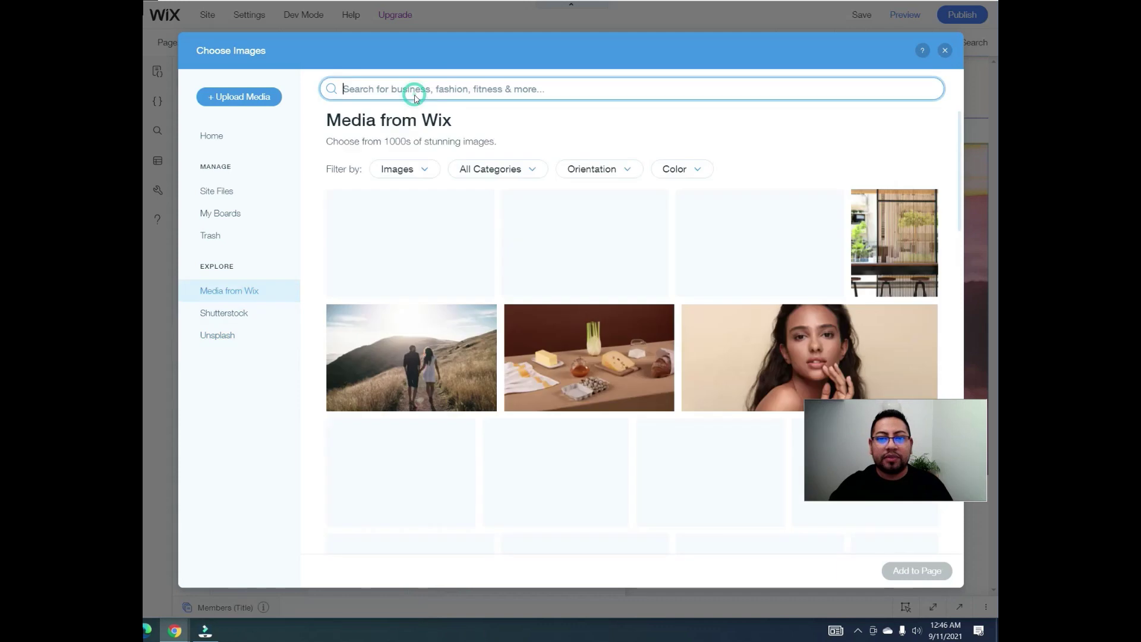
text(prof)
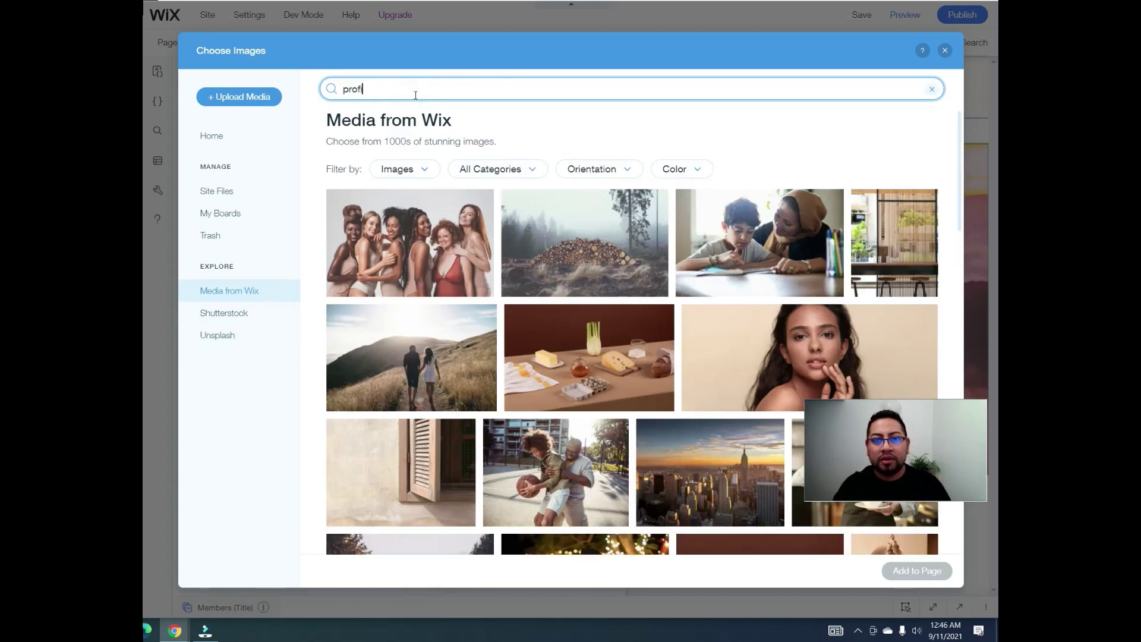
key(Return)
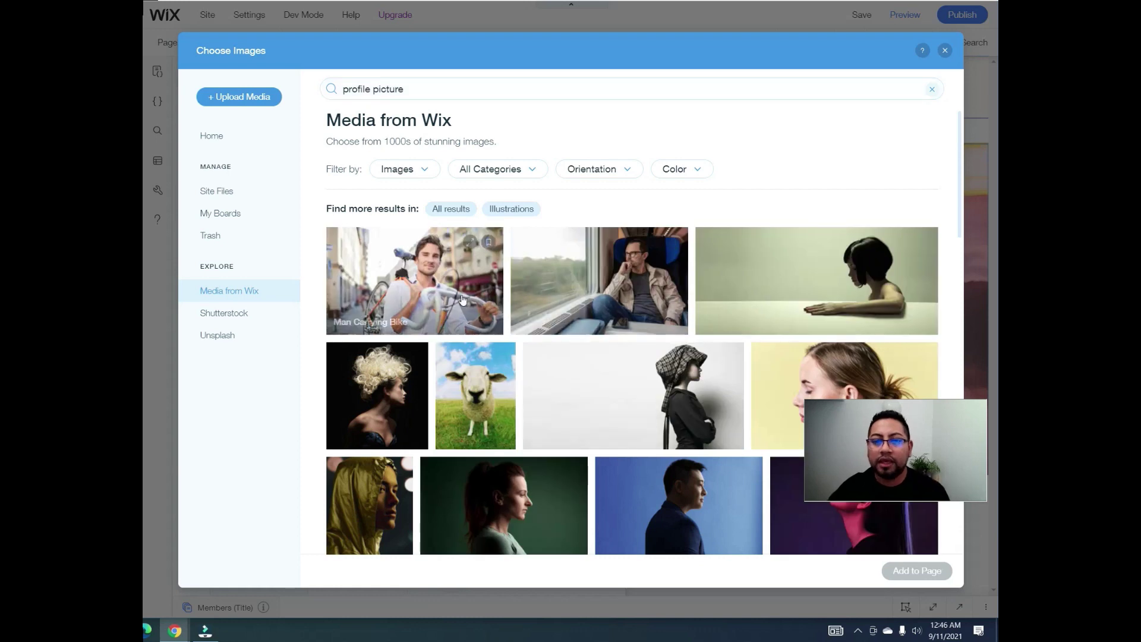
scroll(546, 365, down, 6)
scroll(547, 365, down, 15)
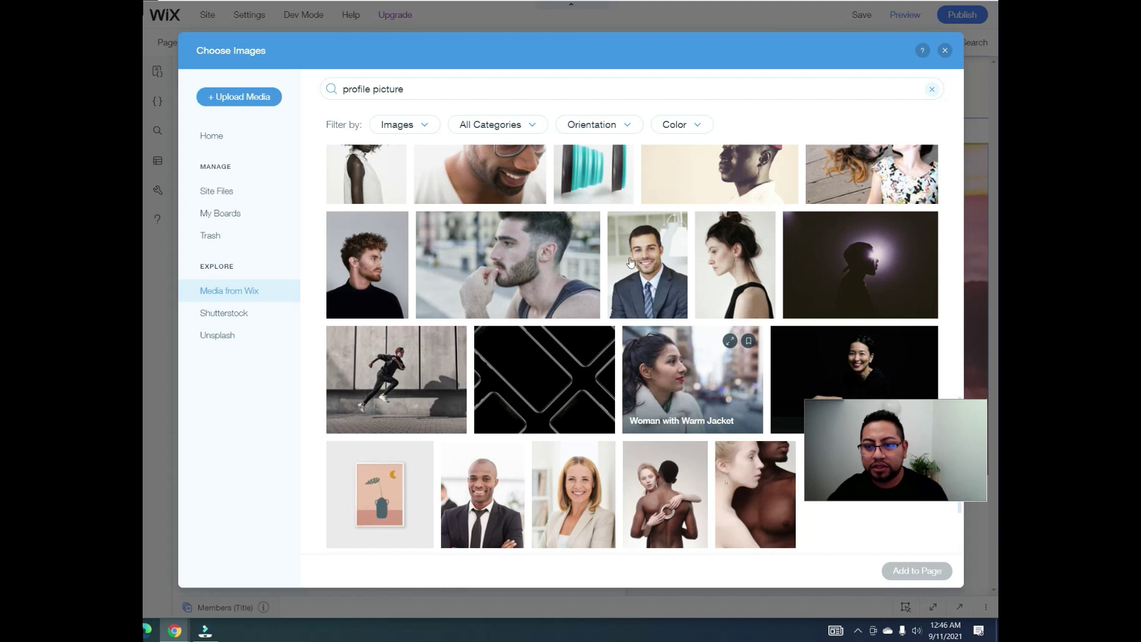
click(645, 264)
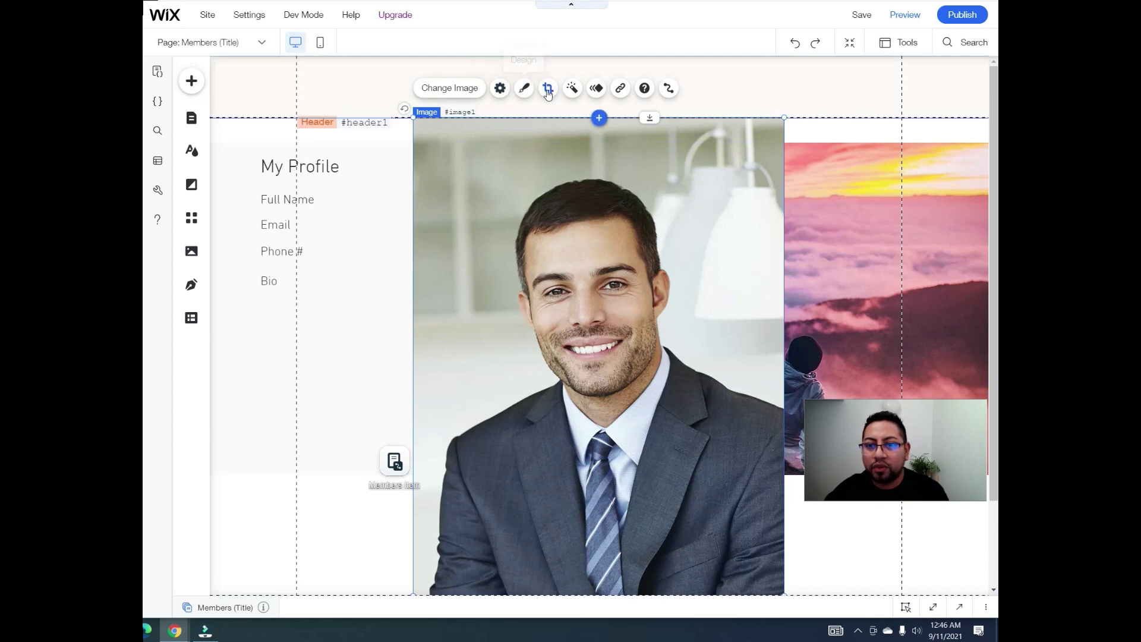
Step: Apply a circle shape crop to the suited man's photo
click(548, 89)
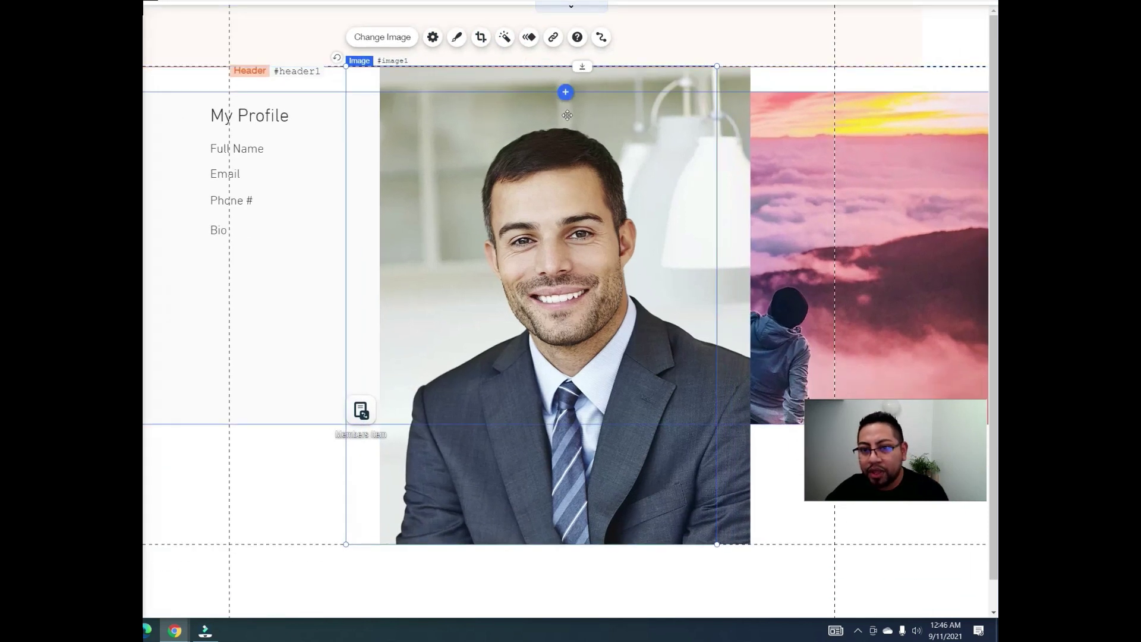
click(546, 36)
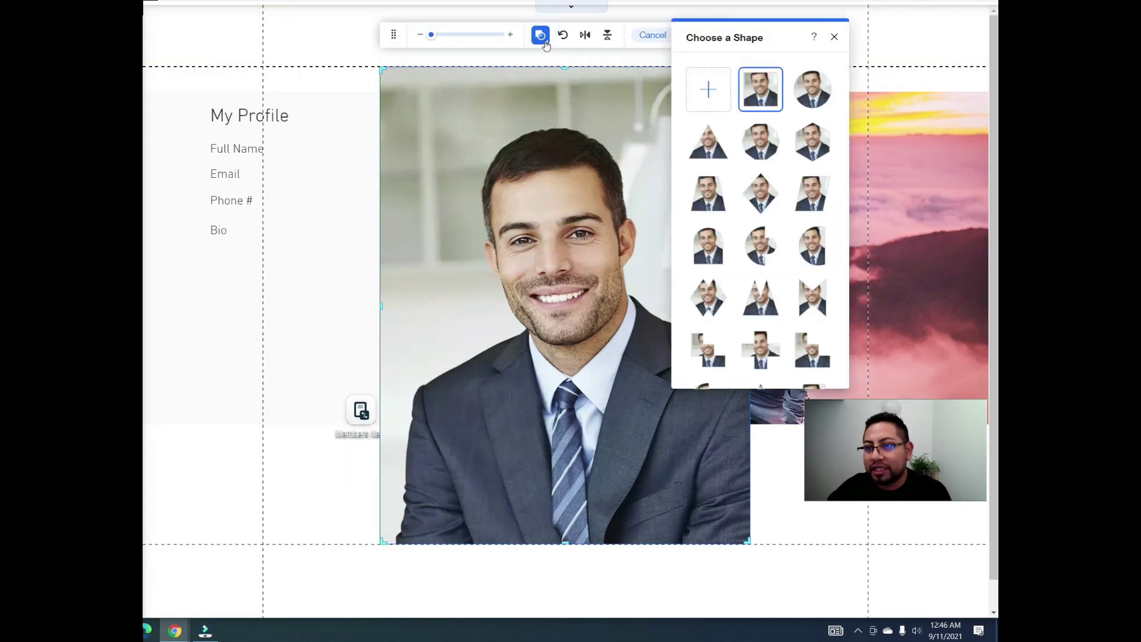
click(820, 90)
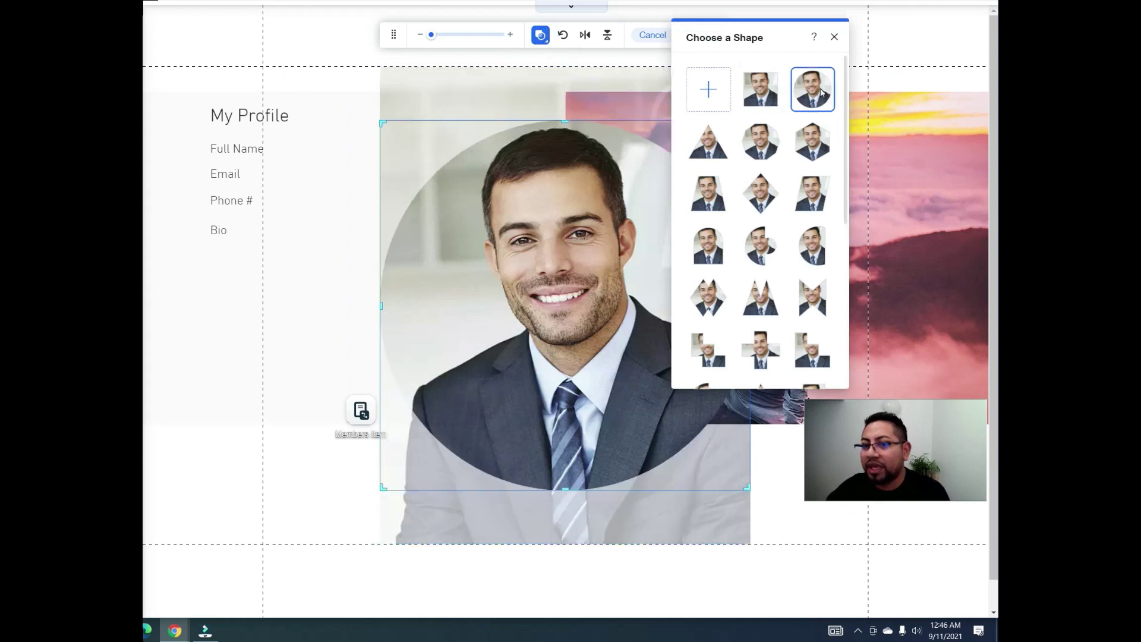
click(834, 37)
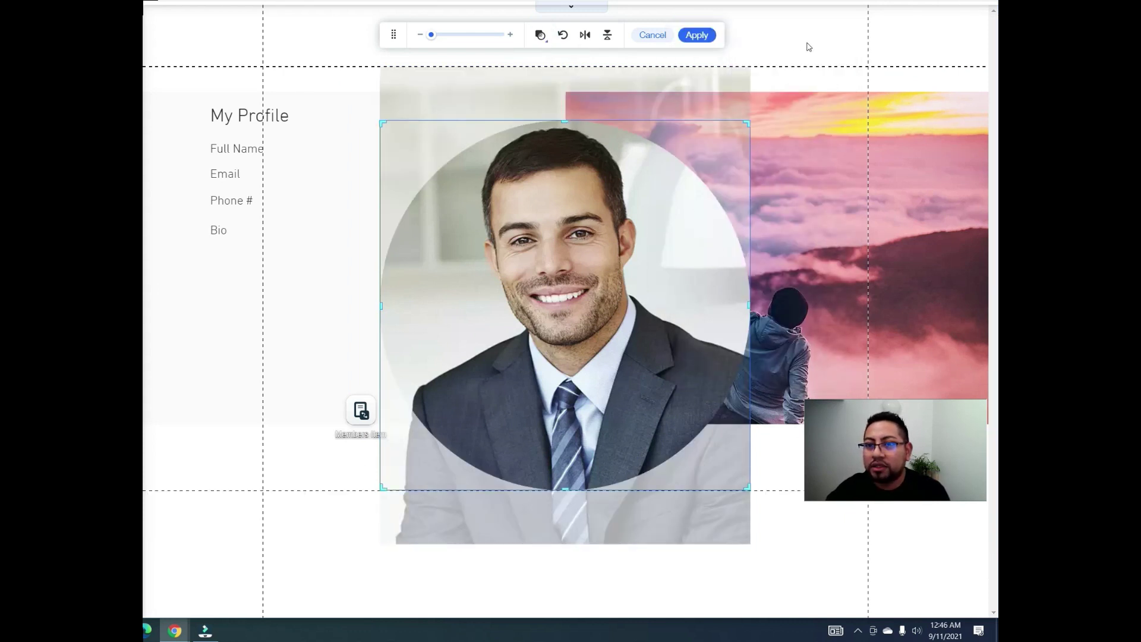
click(697, 36)
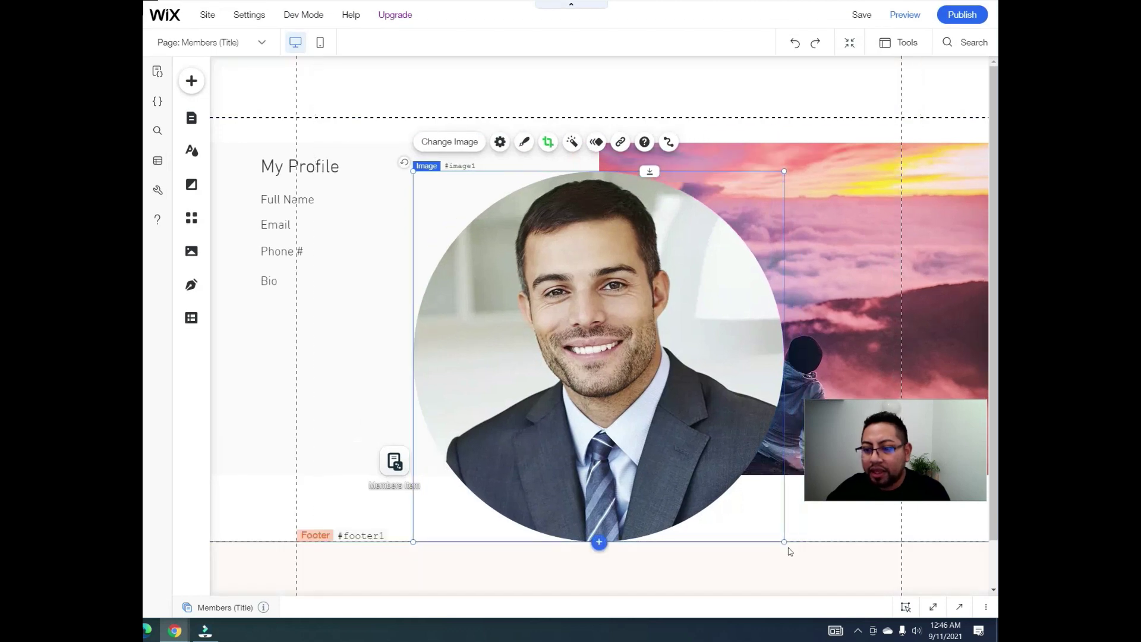
Step: Shrink the round photo to about 166 by 159, set it under My Profile, and shift the labels down
drag(783, 541, 484, 296)
click(487, 336)
drag(467, 219, 439, 200)
click(348, 200)
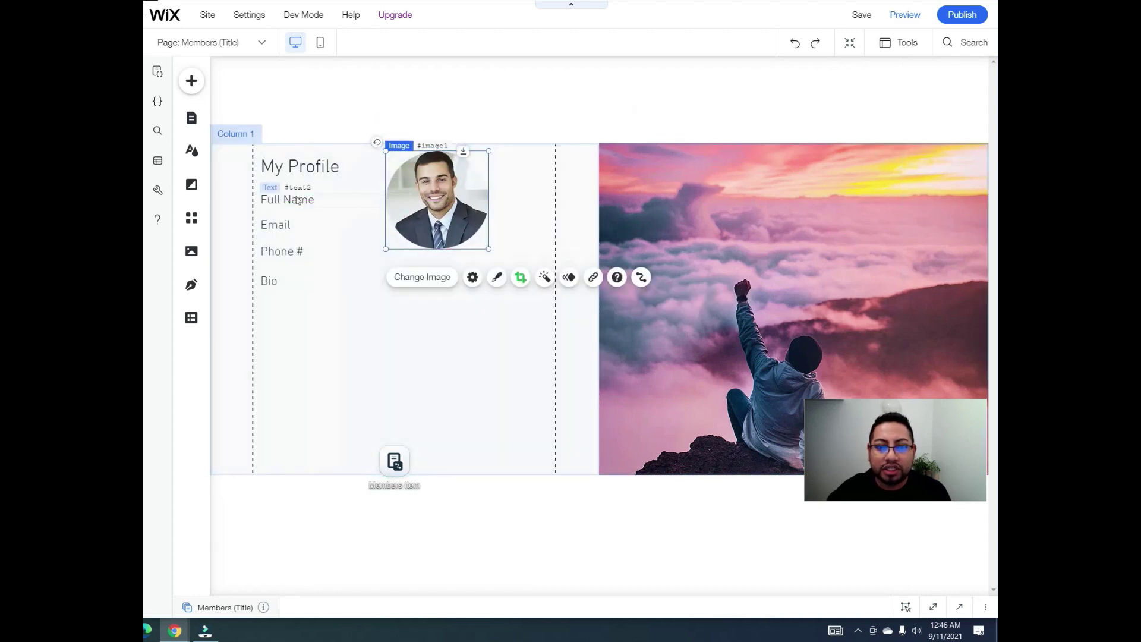
drag(365, 204, 365, 303)
drag(431, 198, 320, 233)
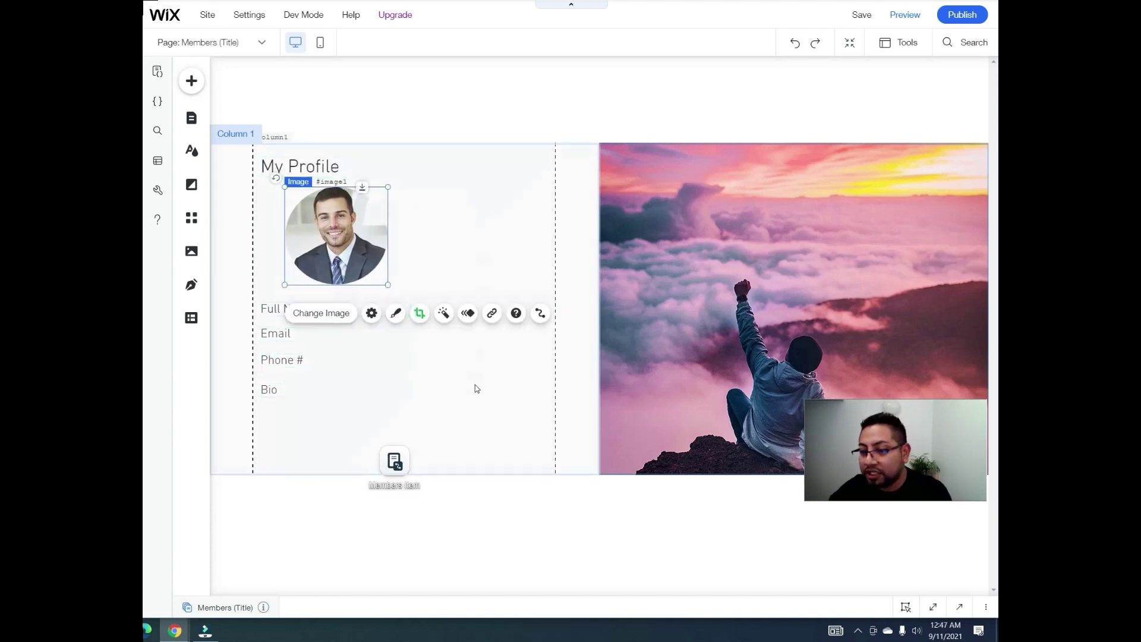
click(470, 203)
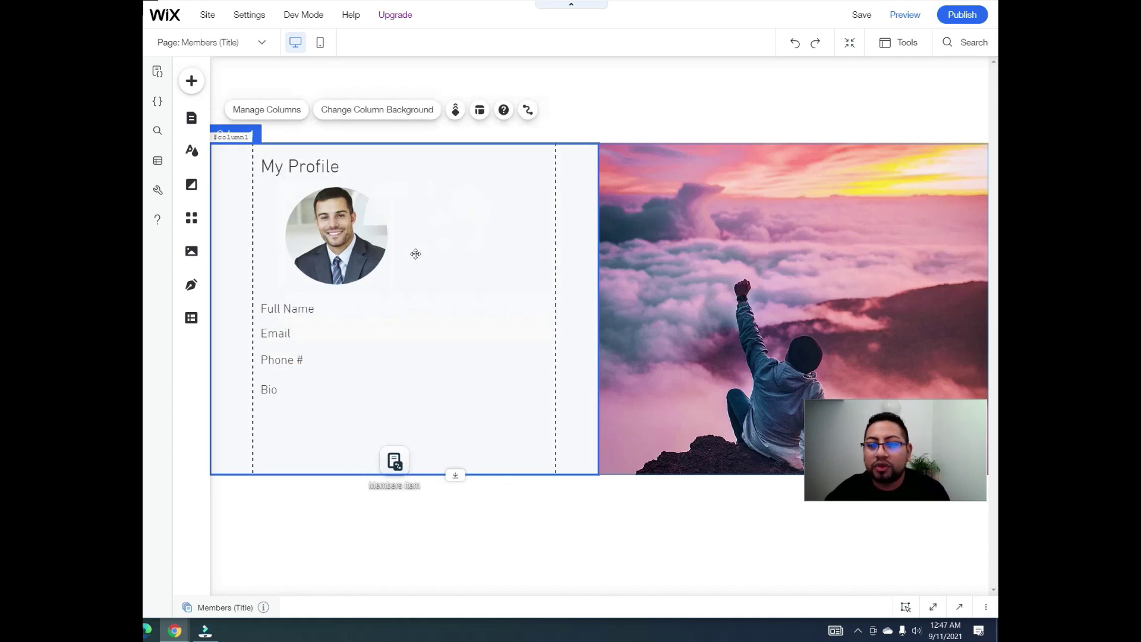
Step: Add the team-member repeater design from Lists & Grids to the page
click(192, 81)
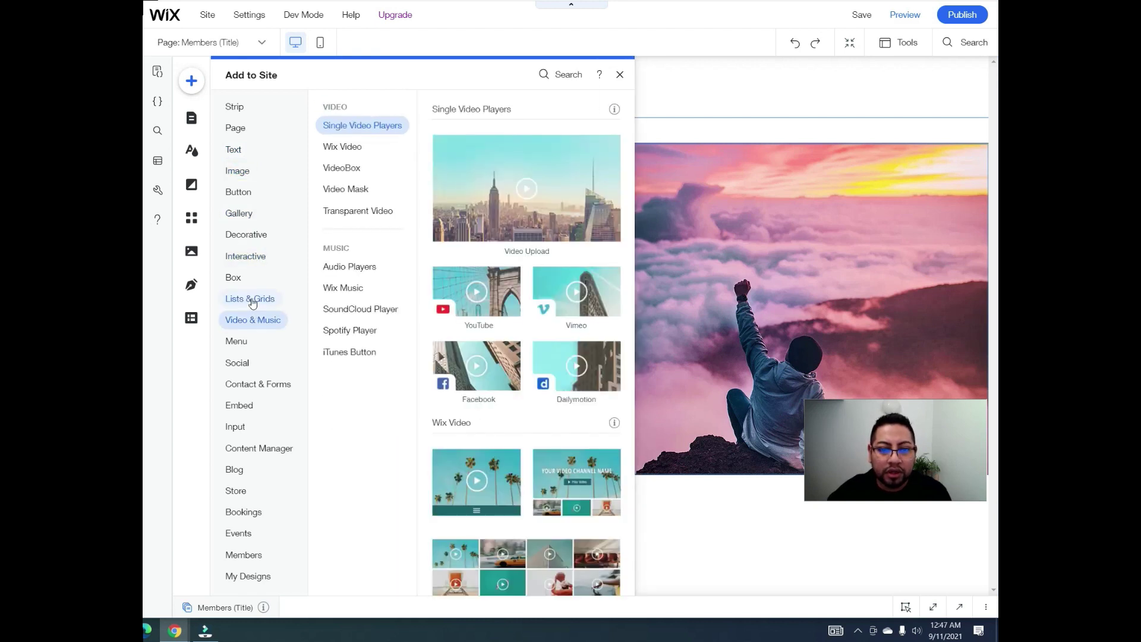
mouse_move(252, 303)
scroll(457, 353, down, 4)
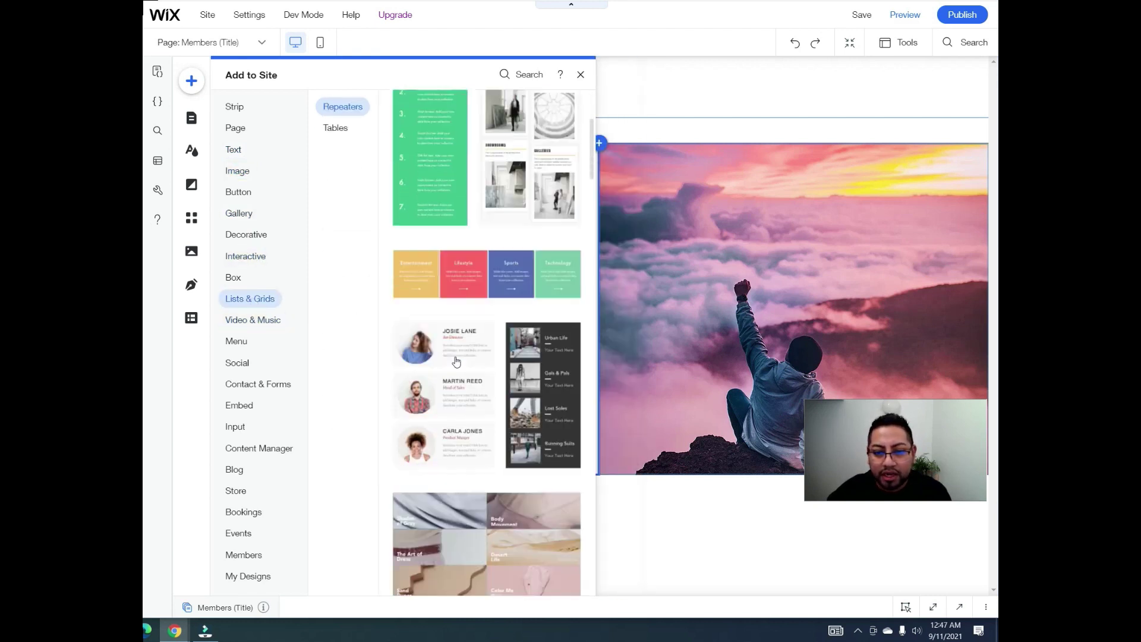
click(454, 303)
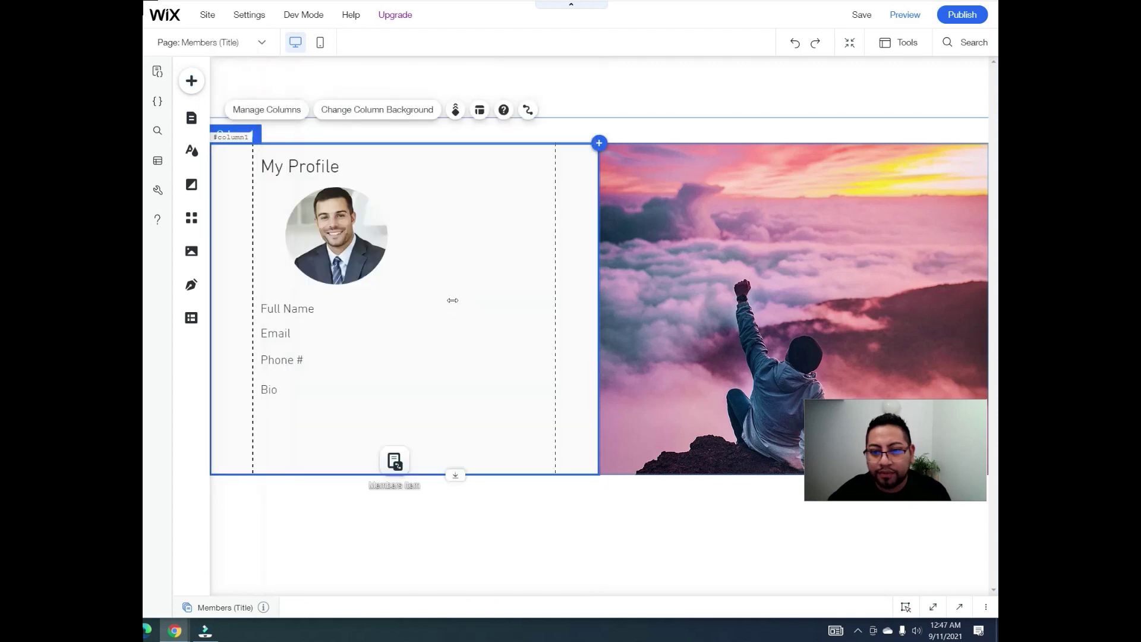
Step: Delete repeater Items 3 and 2, leaving one item, and move the repeater lower
click(493, 87)
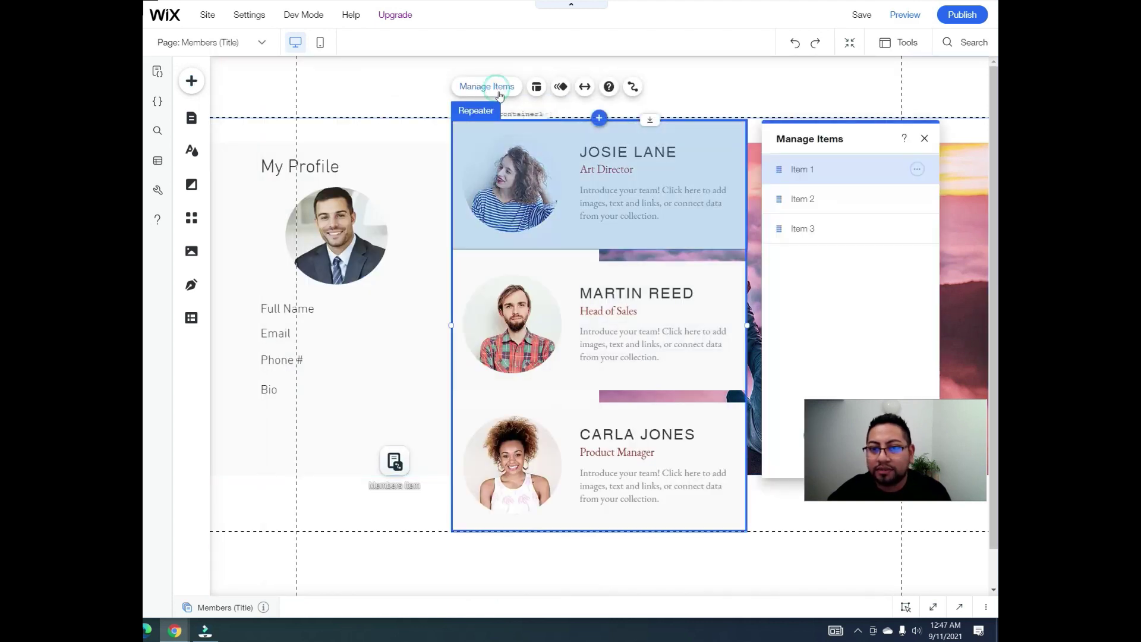
click(917, 228)
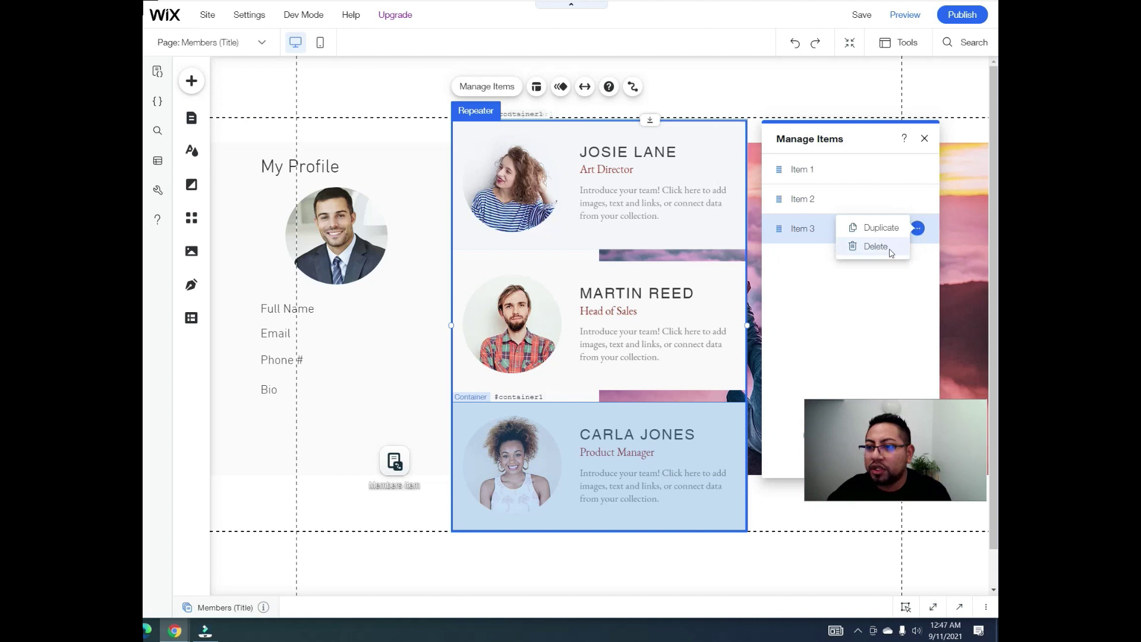
click(890, 249)
click(917, 198)
click(876, 217)
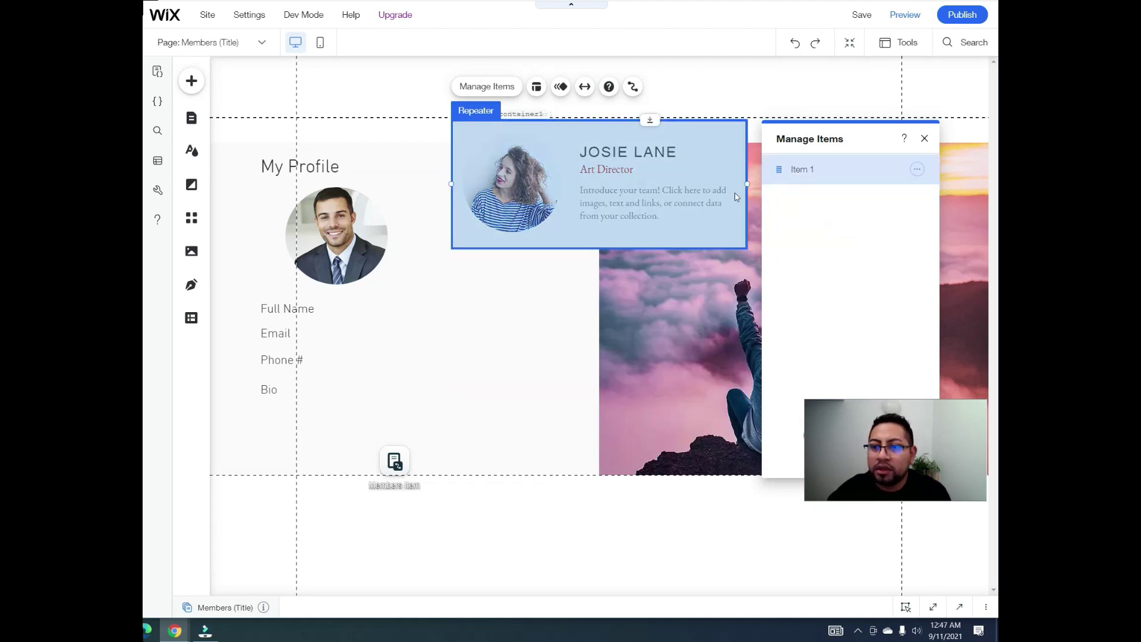
drag(574, 230, 576, 324)
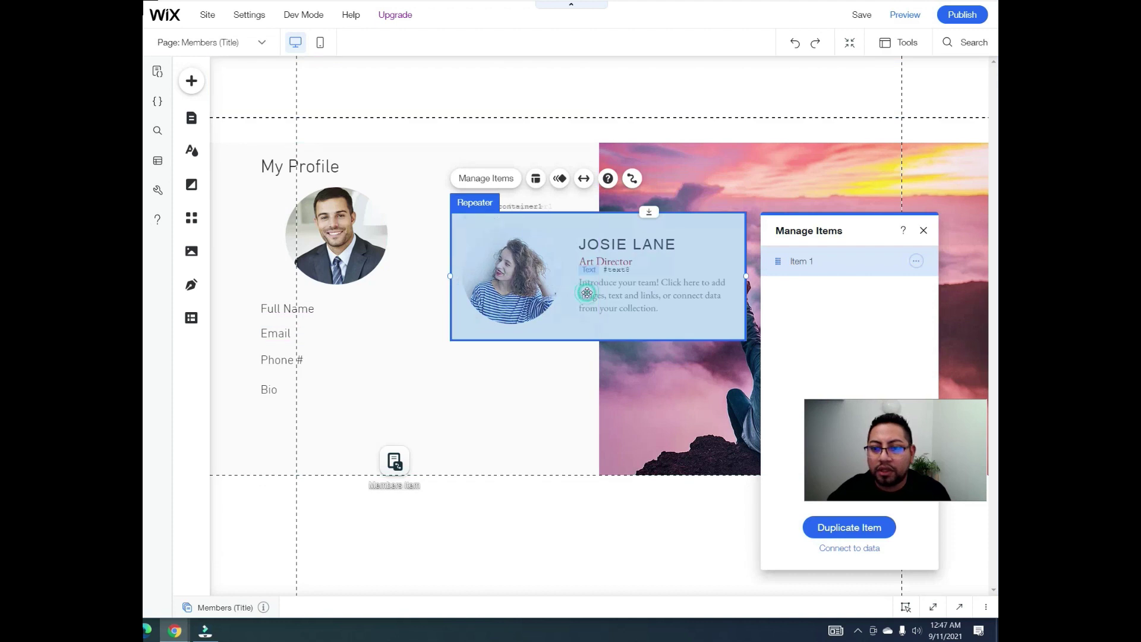
Step: Remove the sample description, portrait, job title and name heading from the repeater item
click(586, 293)
key(ctrl+z)
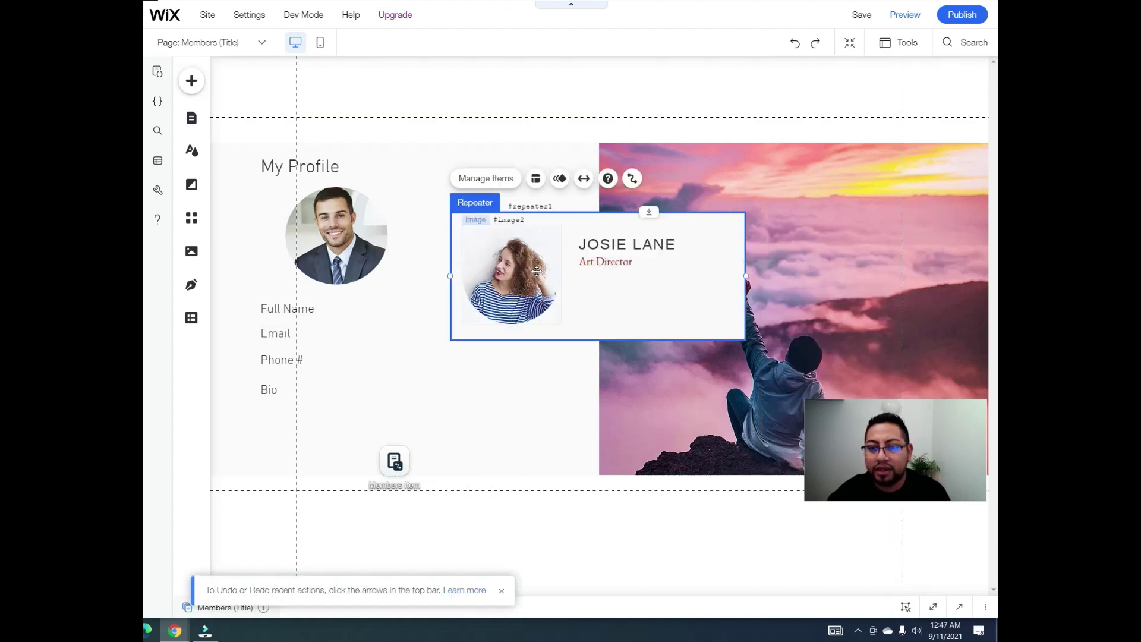
click(537, 271)
key(Delete)
click(605, 262)
key(Delete)
click(619, 243)
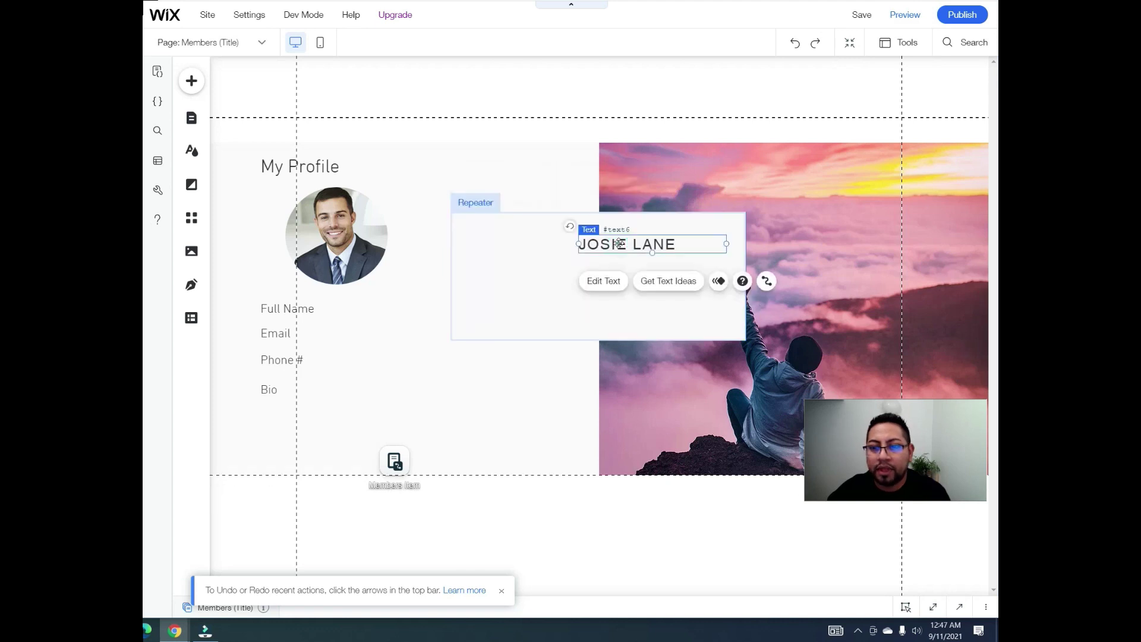
key(Delete)
Step: Narrow the repeater to about 306 wide and make its item container taller
drag(745, 276, 629, 267)
drag(746, 276, 643, 277)
drag(743, 281, 644, 277)
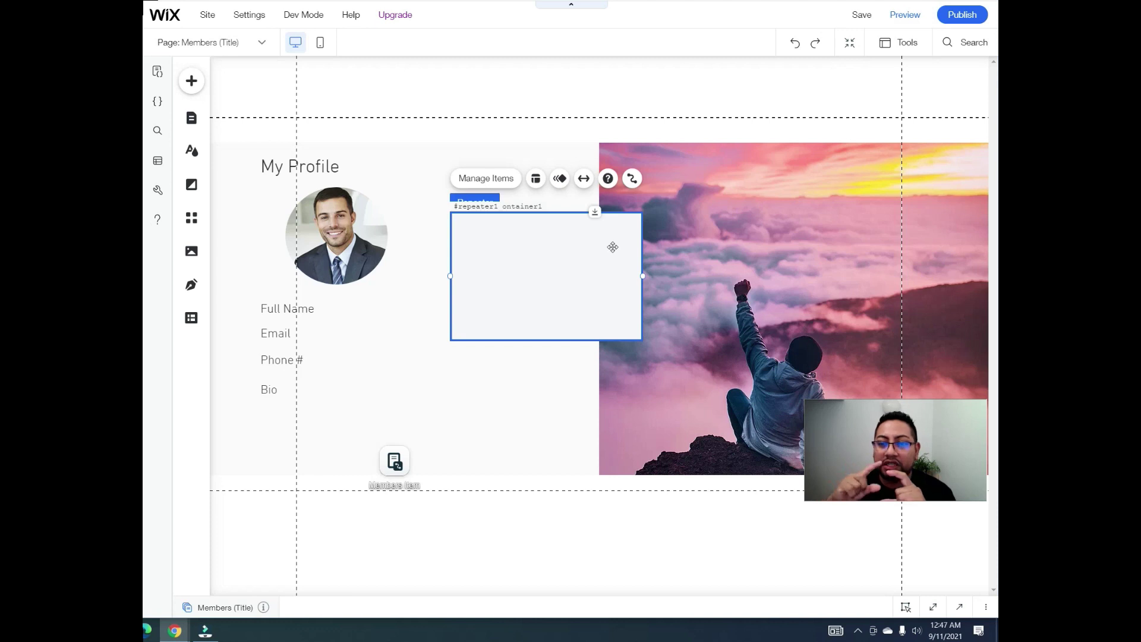
click(556, 338)
drag(556, 337, 545, 446)
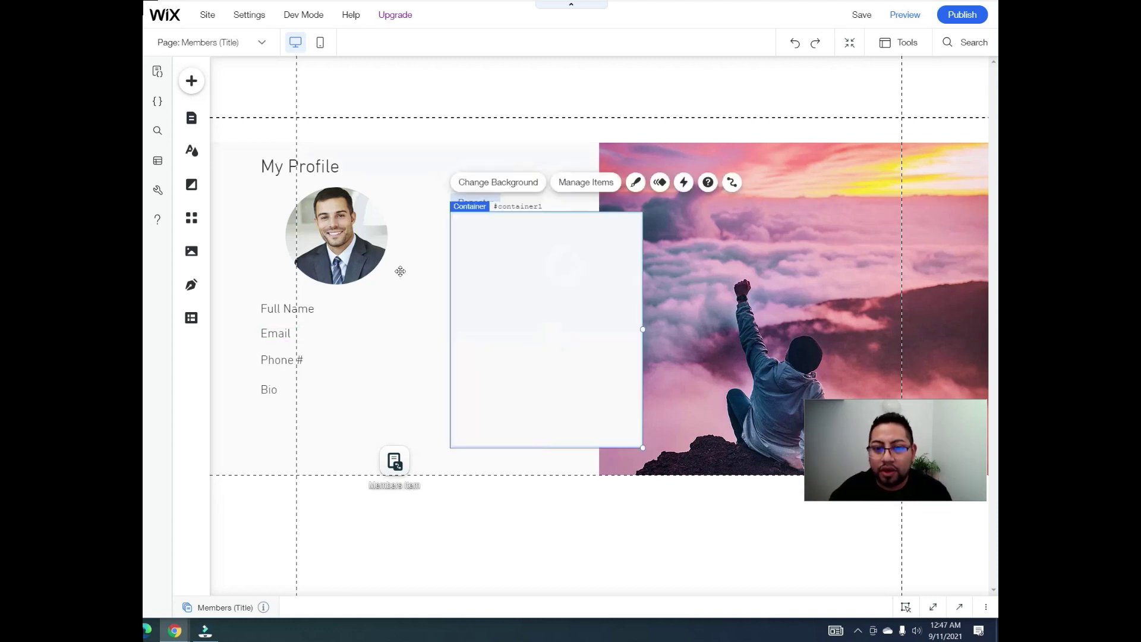
Step: Move the profile photo, shrunk to about 122 by 117, and the Full Name and Email labels into the repeater item
drag(354, 238, 561, 278)
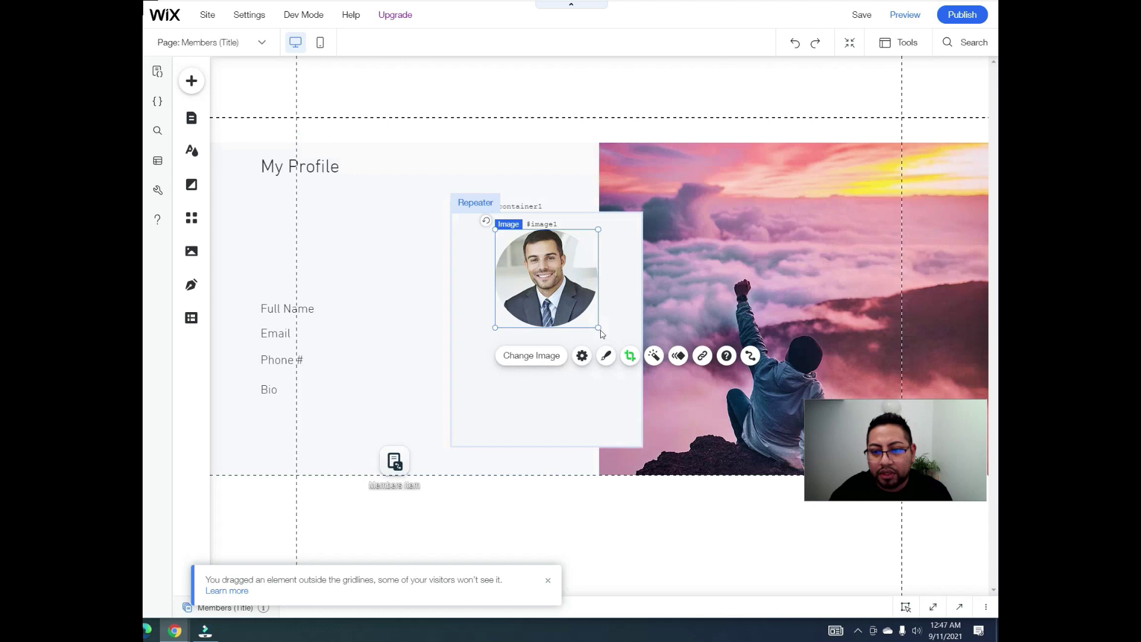
drag(597, 327, 571, 304)
drag(516, 271, 545, 267)
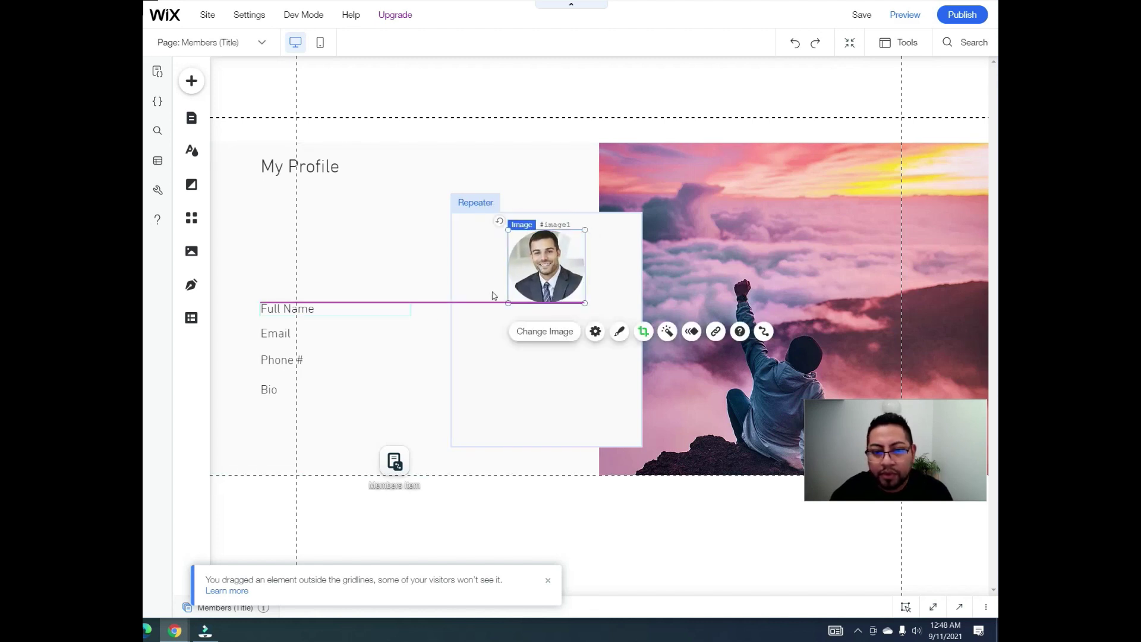
drag(329, 311, 521, 319)
click(306, 333)
drag(306, 333, 497, 341)
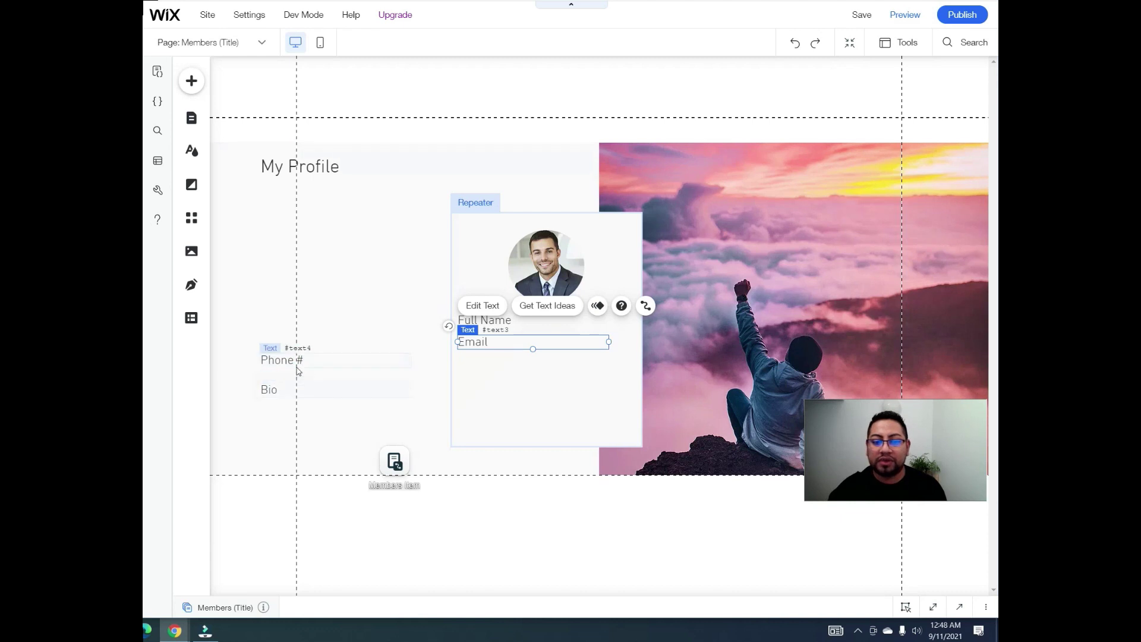
Step: Place Phone # and Bio under Email in the repeater, then move the repeater into the My Profile column
click(307, 368)
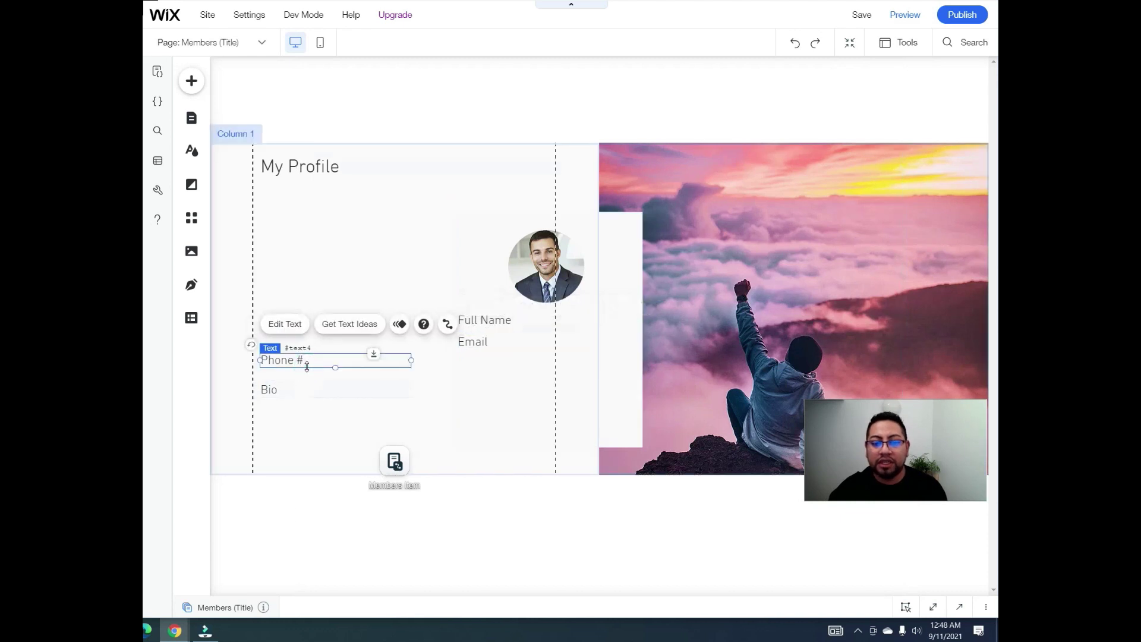
shift+click(277, 391)
drag(325, 394, 516, 389)
drag(521, 391, 522, 395)
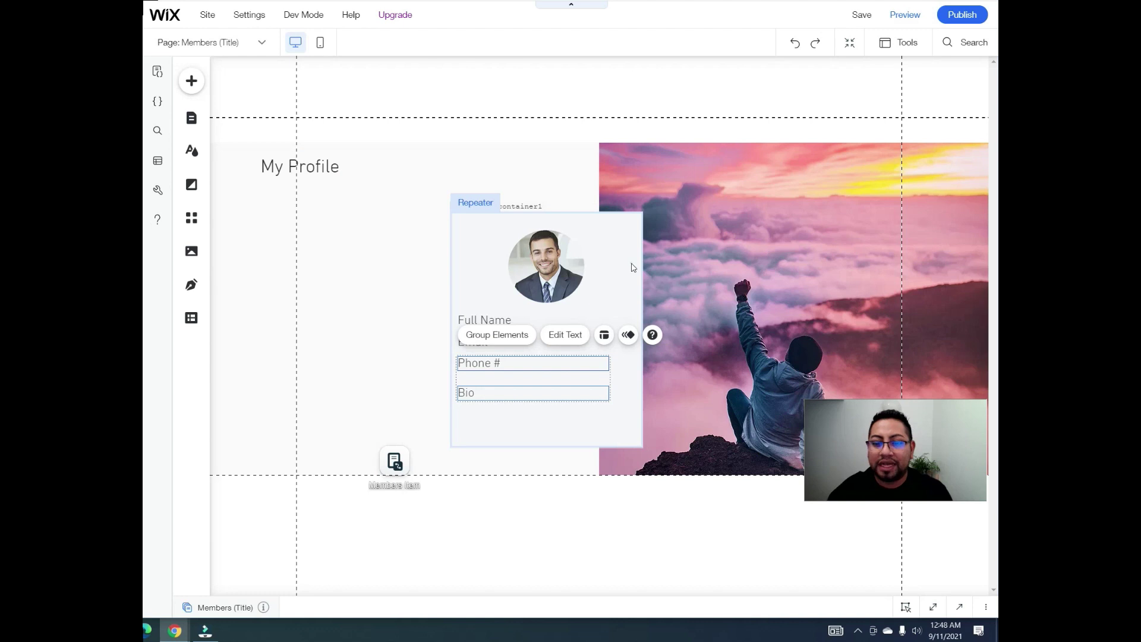
drag(632, 268, 488, 261)
click(297, 166)
Step: Align the My Profile title, make the left column background white, and move the dataset icon beside the title
drag(297, 166, 347, 172)
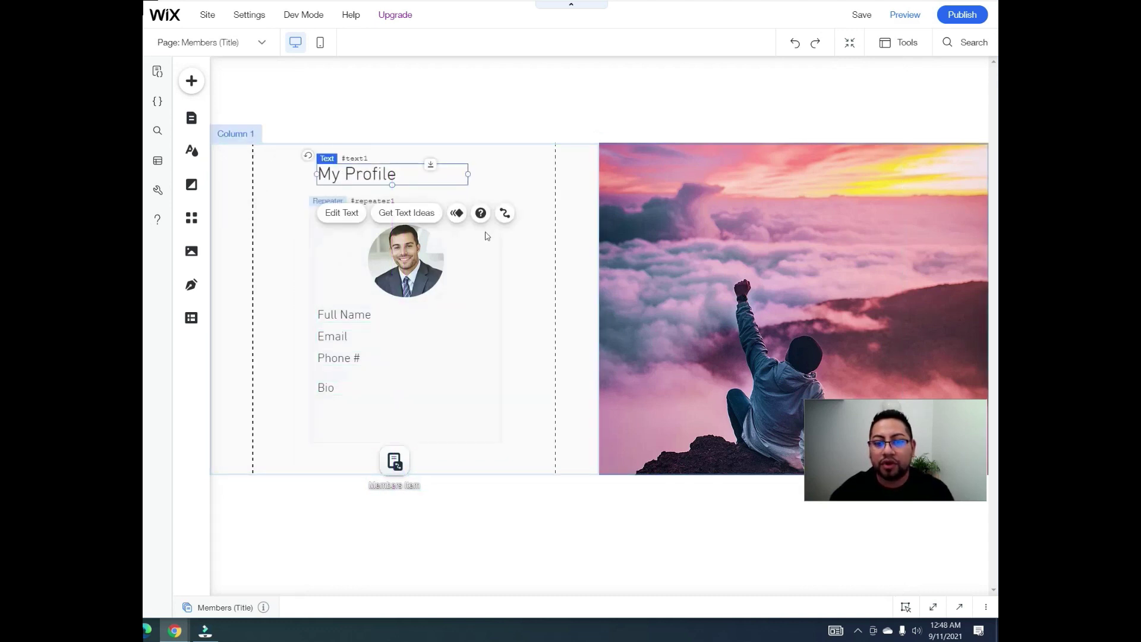
click(528, 257)
click(686, 220)
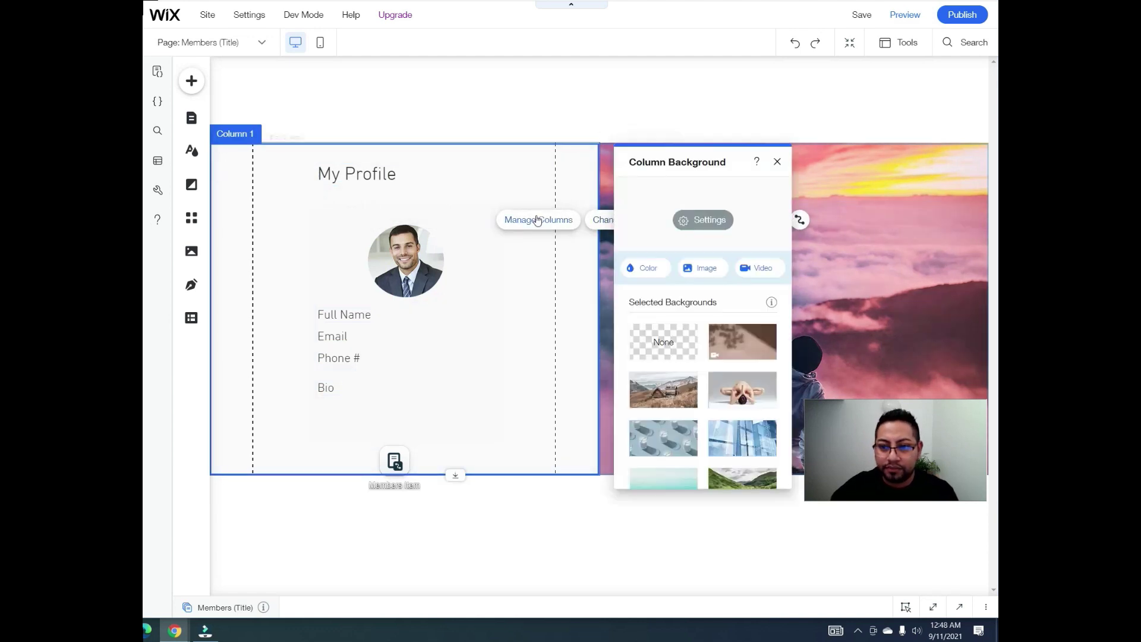
click(643, 268)
click(676, 338)
click(777, 162)
click(775, 163)
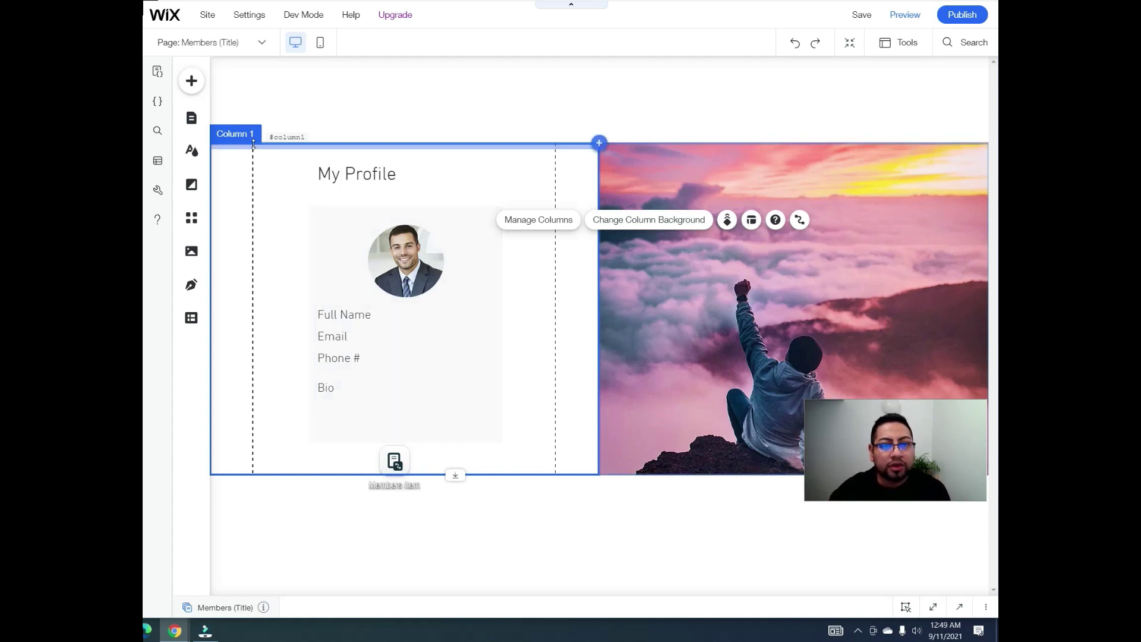
click(395, 252)
drag(394, 461, 548, 202)
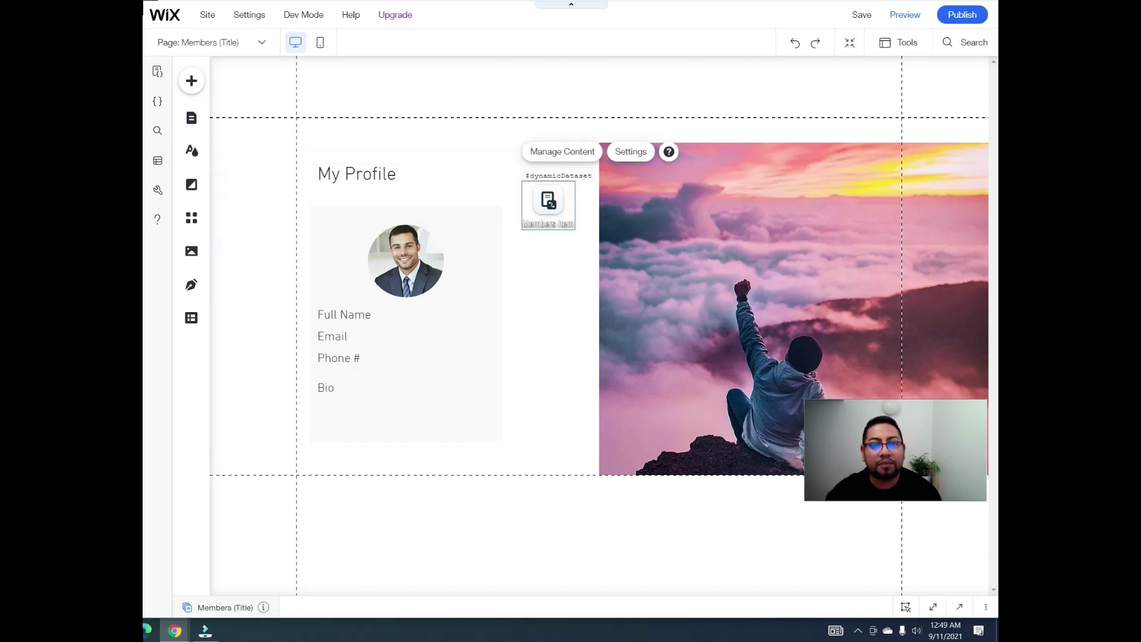
Step: Drop a themed button into the profile card below Bio and relabel it Update
click(191, 82)
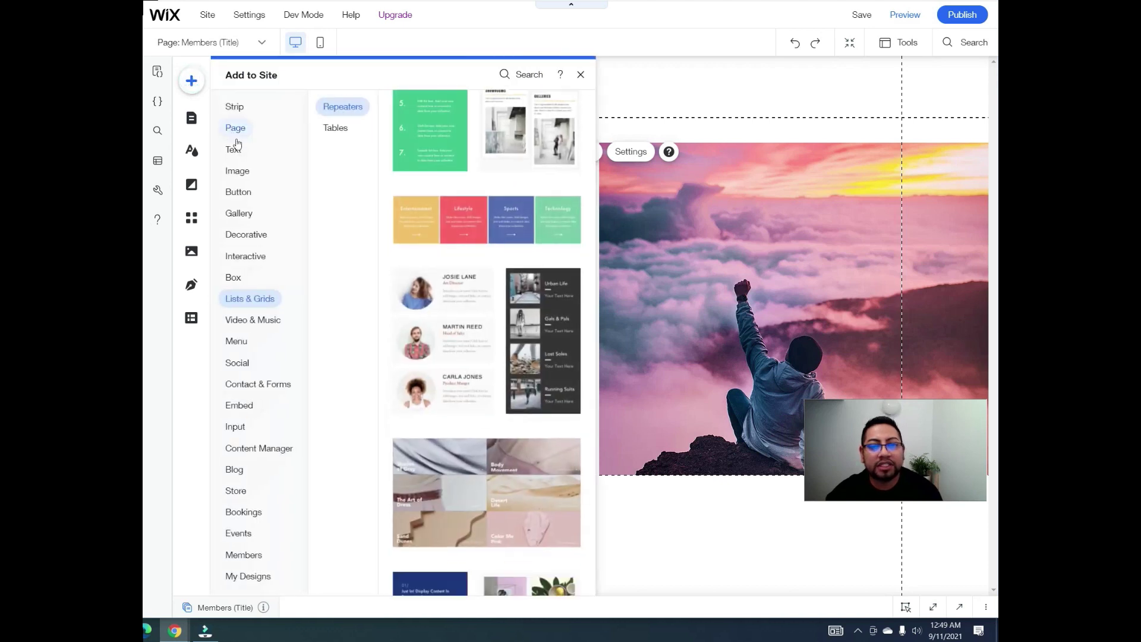
mouse_move(247, 199)
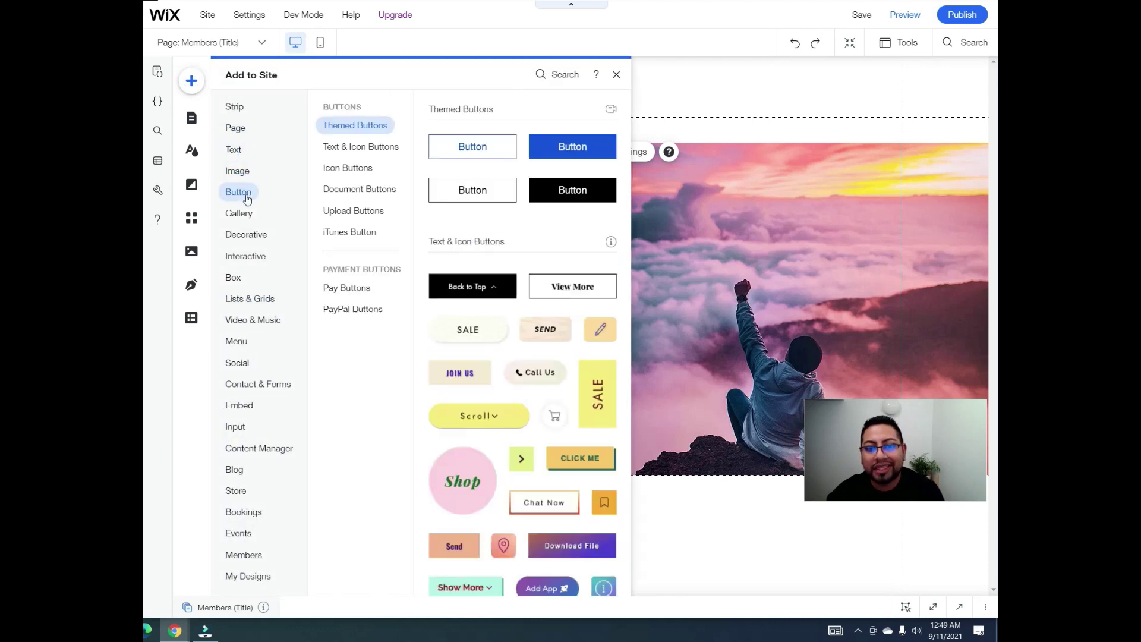
drag(473, 147, 416, 419)
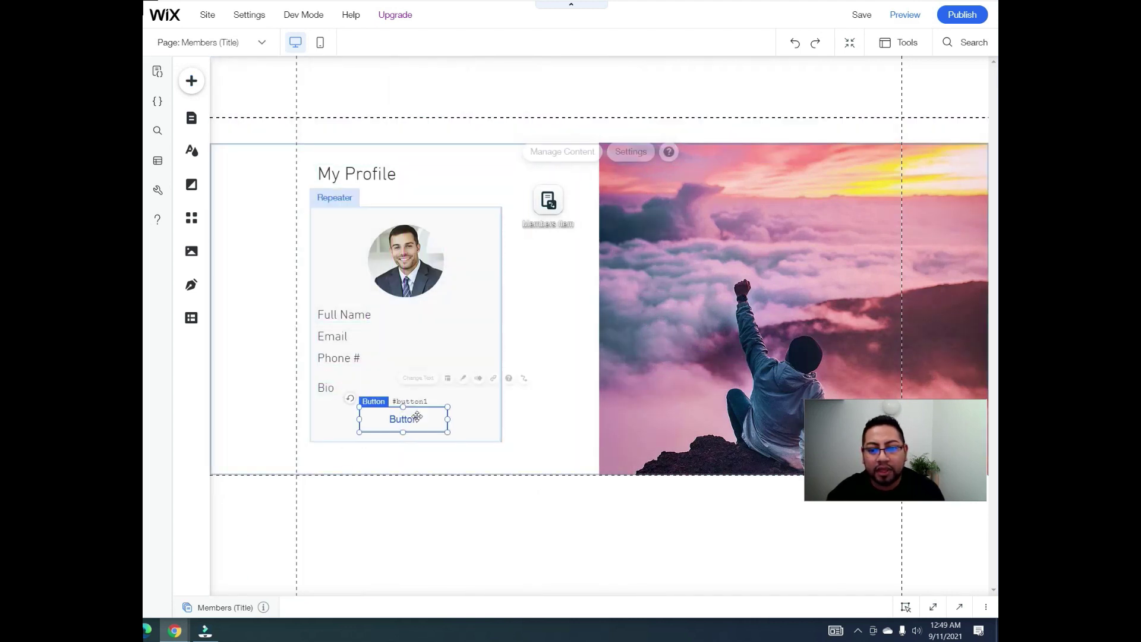
click(409, 378)
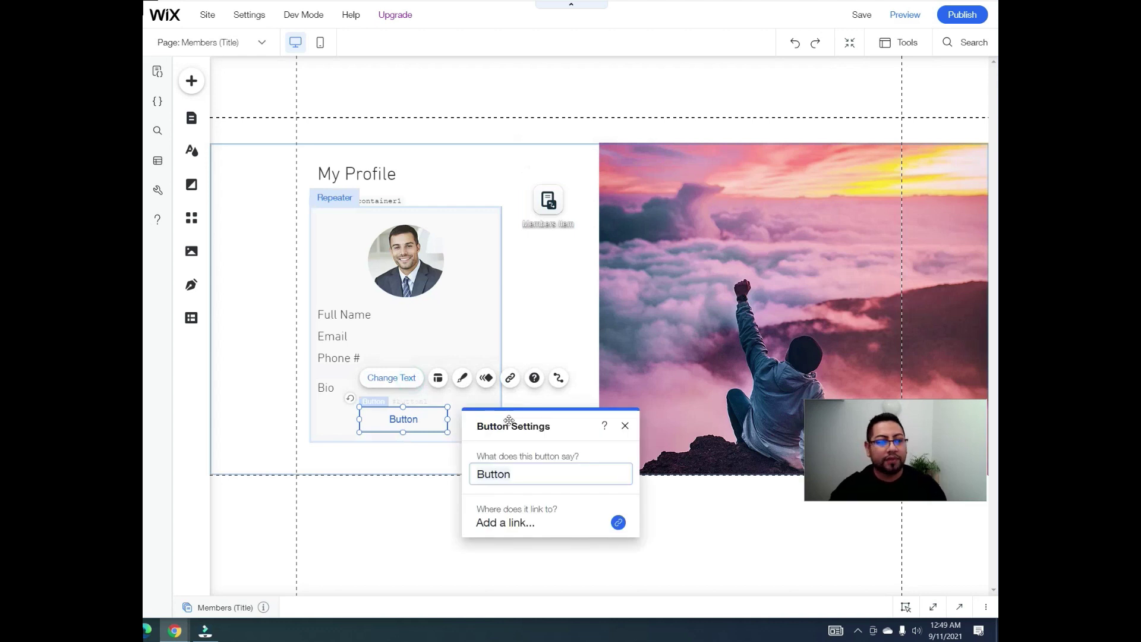
text(Update)
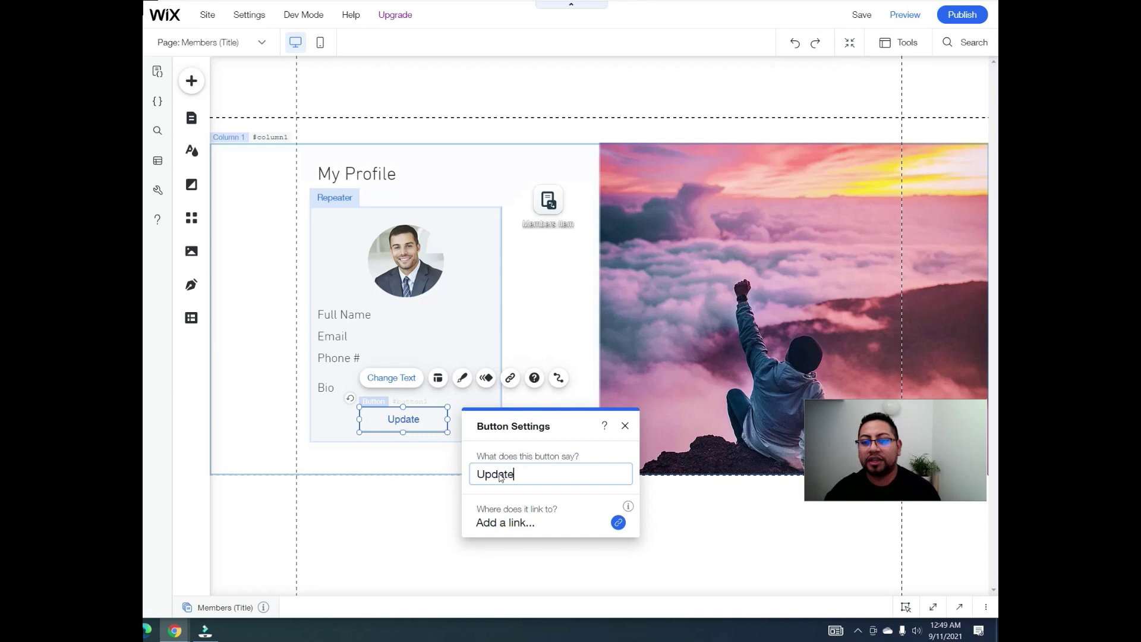
click(626, 426)
Step: Narrow the Full Name and Email label boxes to the same width
click(363, 306)
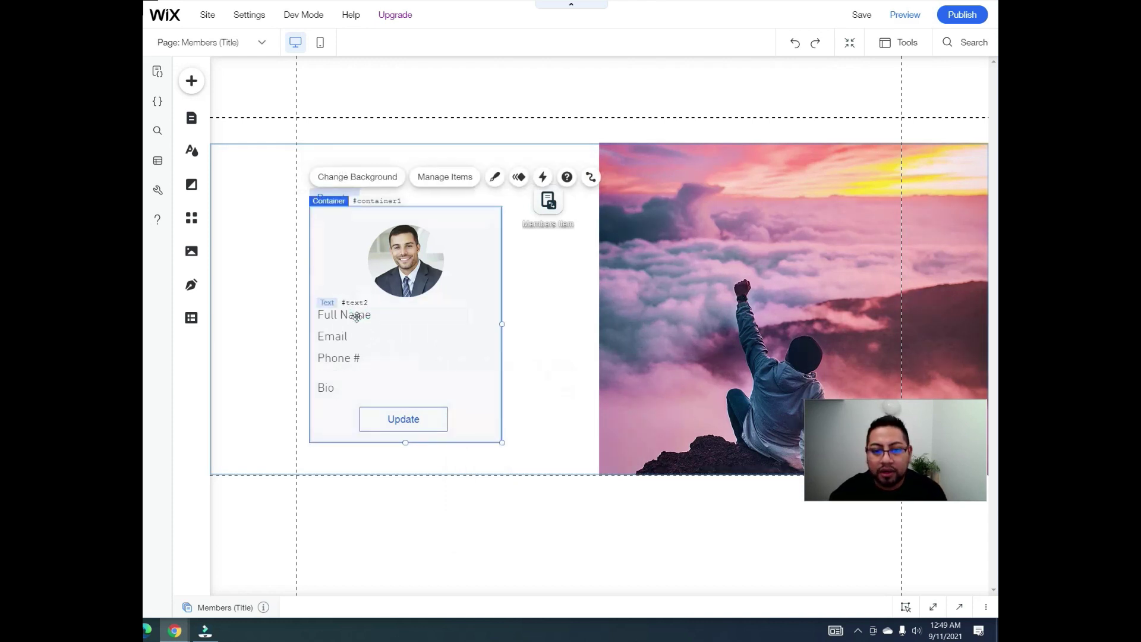
click(419, 318)
drag(452, 314, 383, 316)
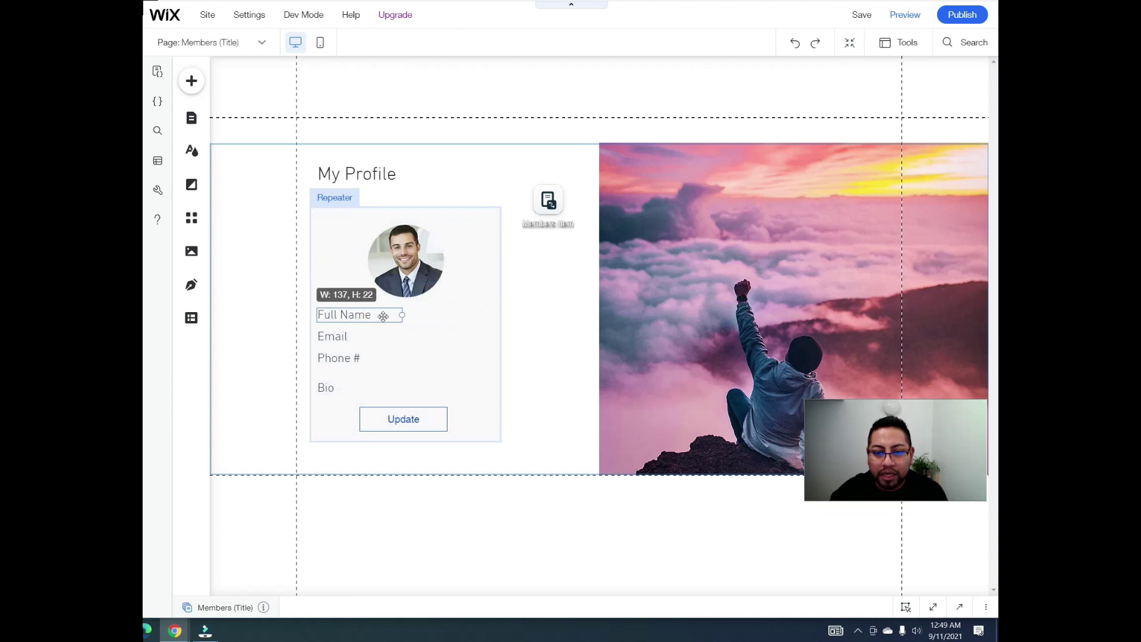
click(404, 336)
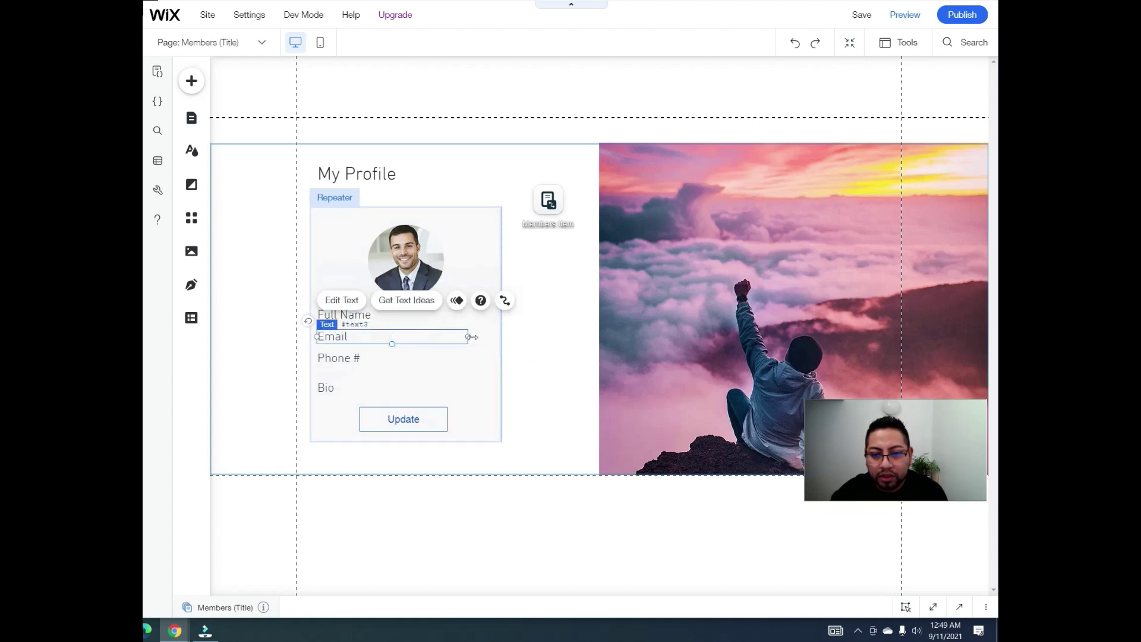
drag(466, 336, 383, 336)
click(372, 317)
click(376, 336)
Step: Narrow the Phone # and Bio label boxes to match
click(446, 358)
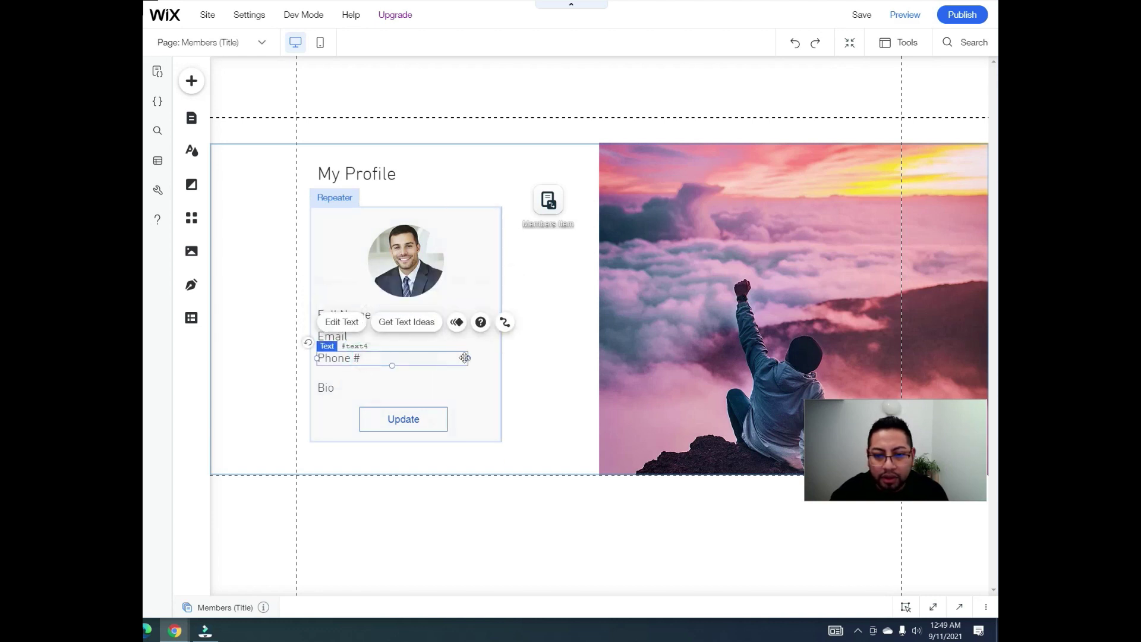
drag(467, 358, 393, 358)
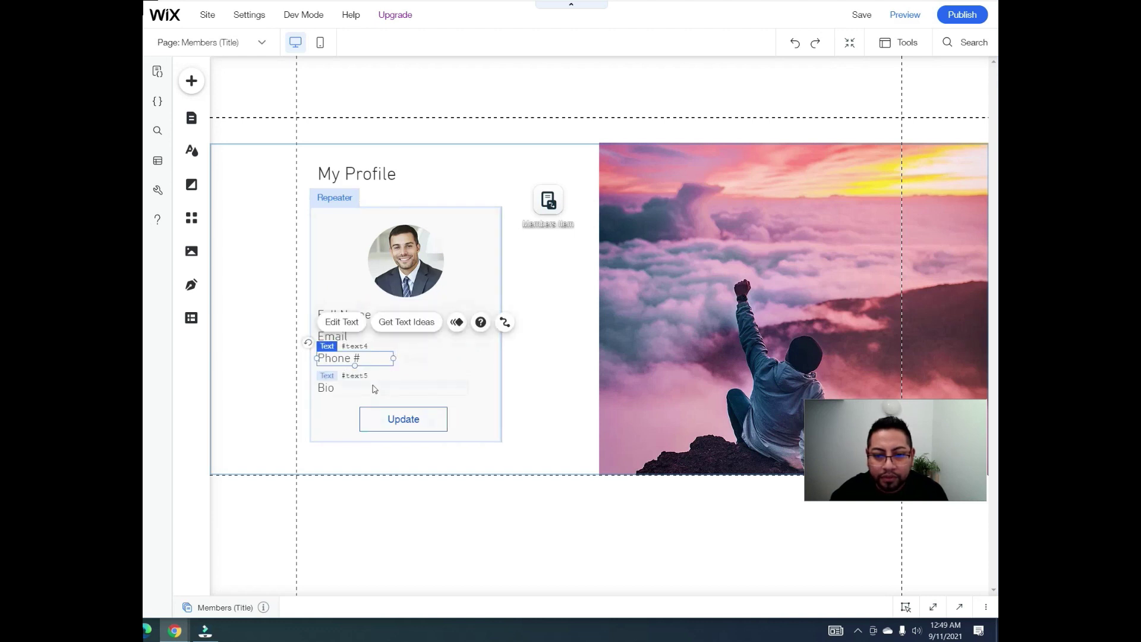
click(414, 388)
drag(468, 387, 384, 388)
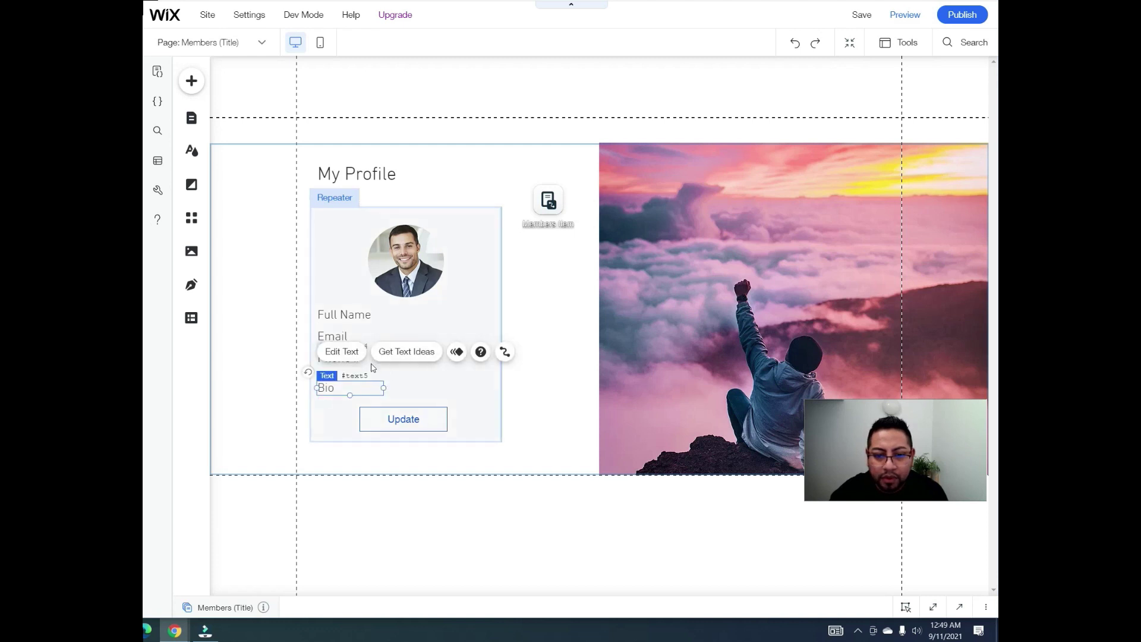
click(370, 363)
double_click(393, 360)
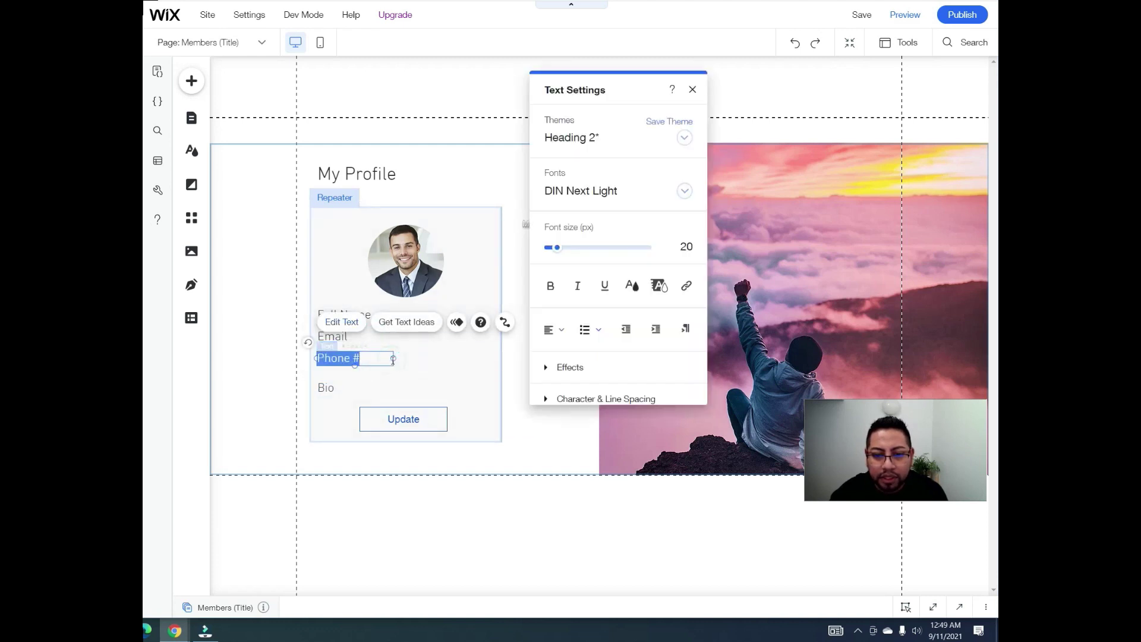
drag(392, 360, 384, 362)
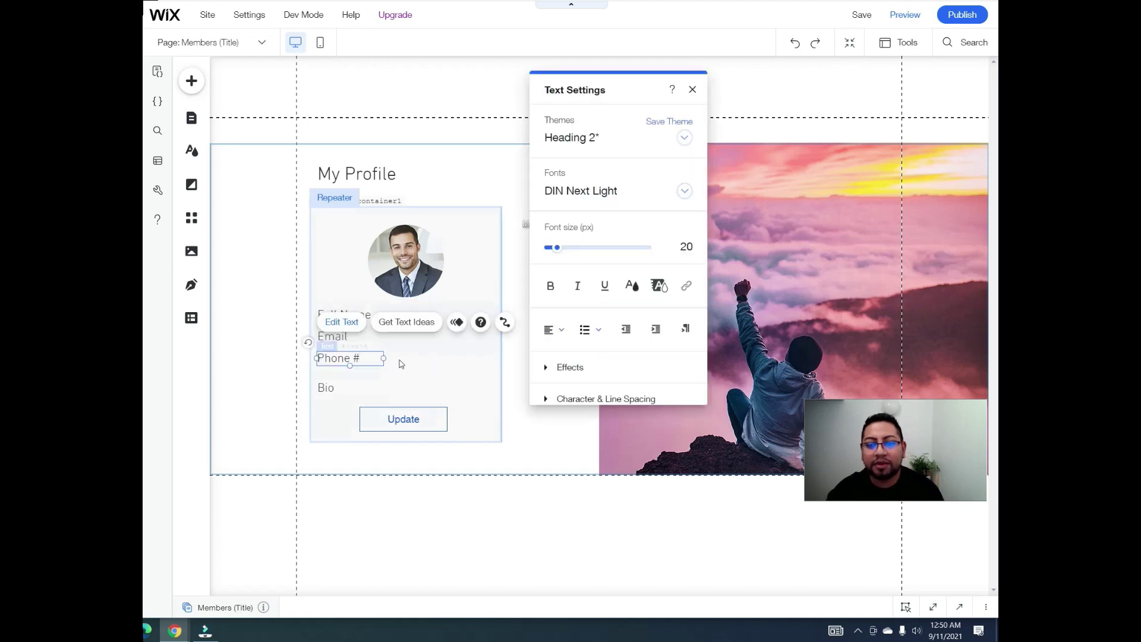
click(400, 364)
Step: Place a copy of the Full Name text beside the labels as a value field
click(564, 391)
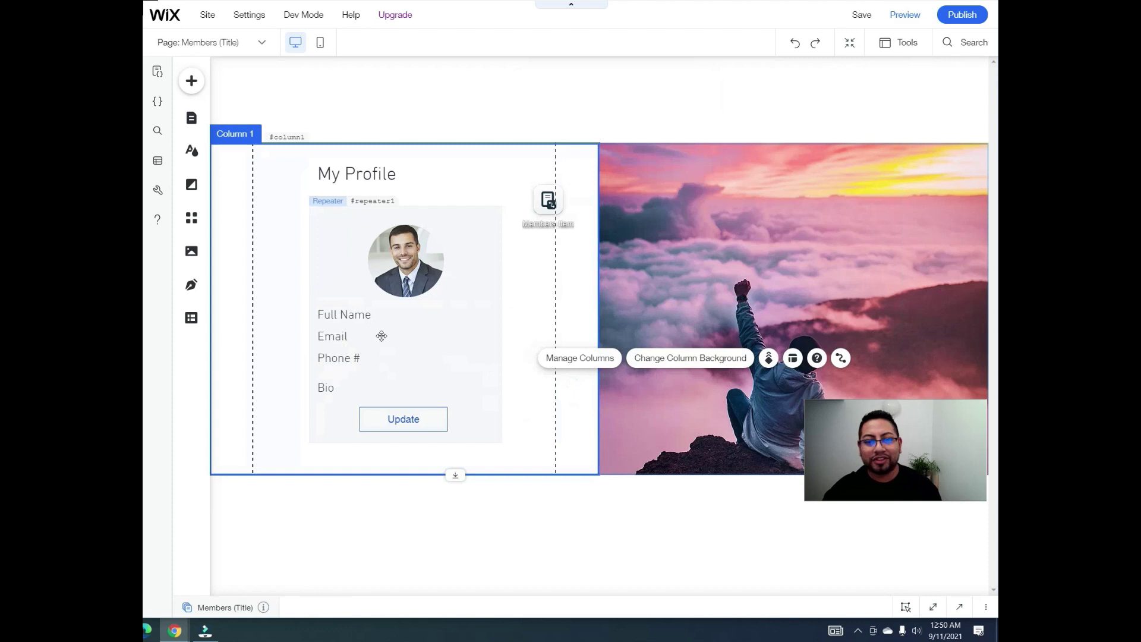
click(359, 316)
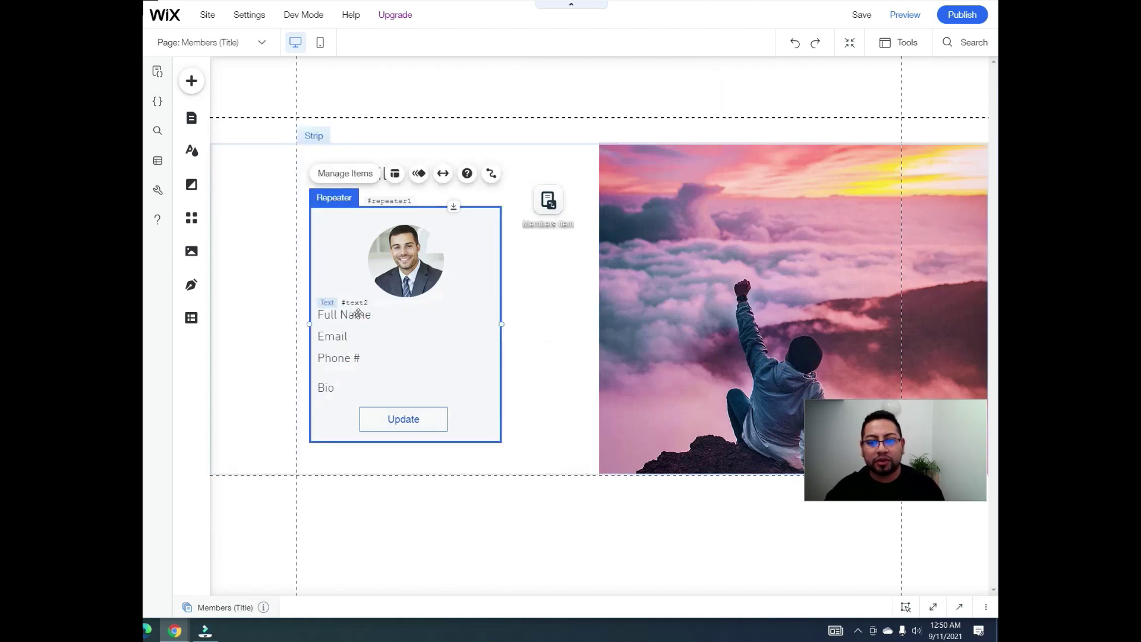
click(357, 314)
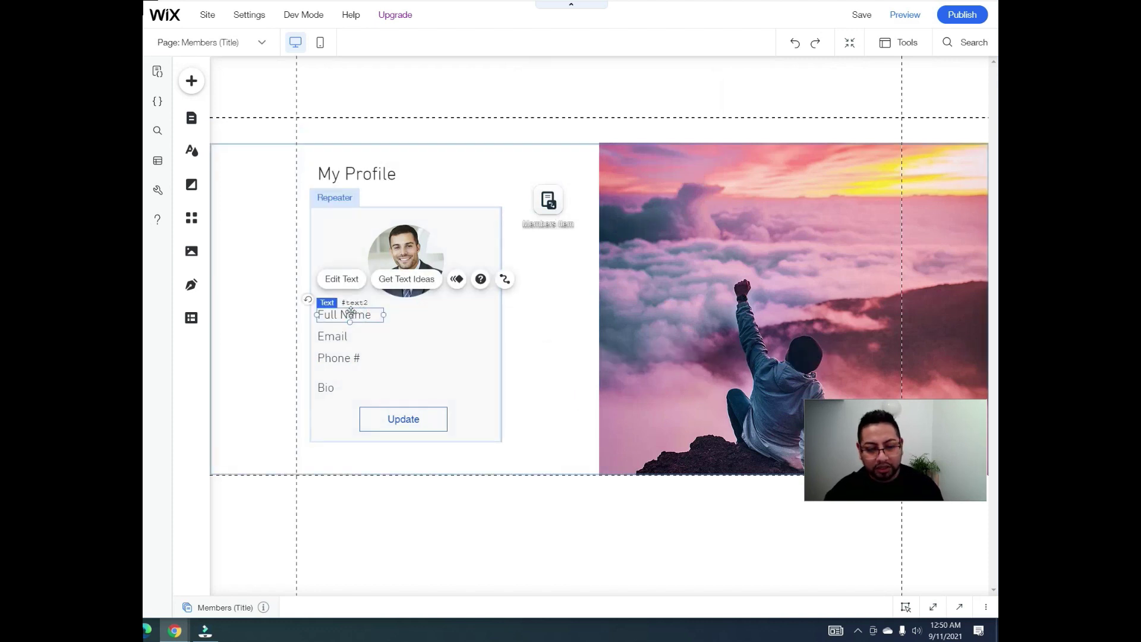
drag(350, 313, 427, 384)
Step: Nudge the My Profile title and card up, and make the section taller
drag(380, 171, 385, 166)
drag(481, 234, 482, 207)
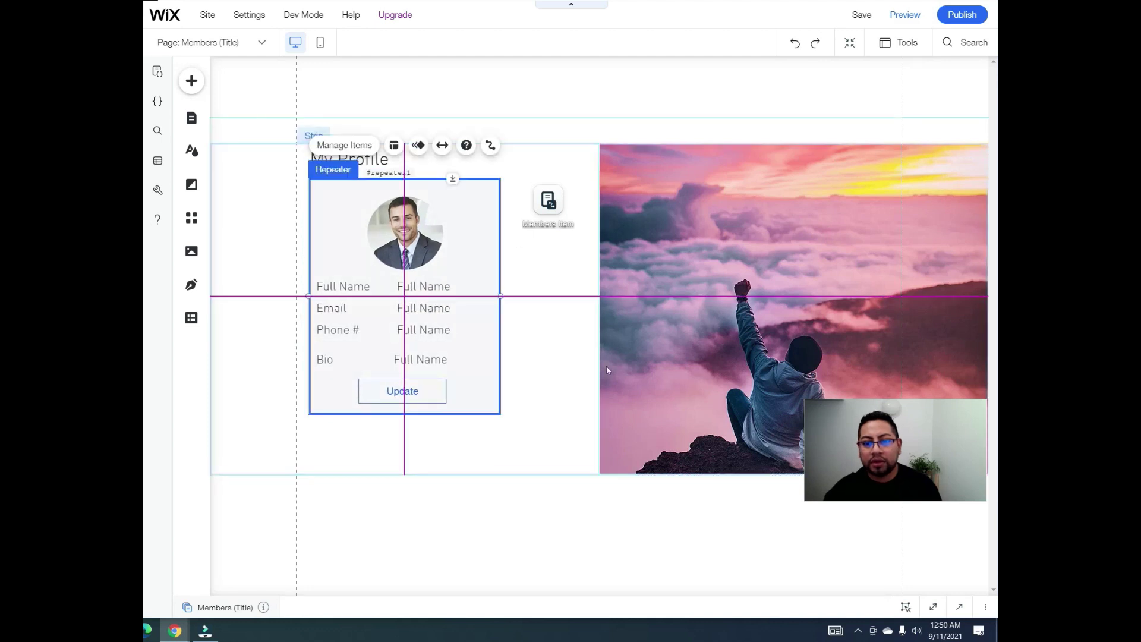
click(589, 400)
drag(456, 475, 455, 558)
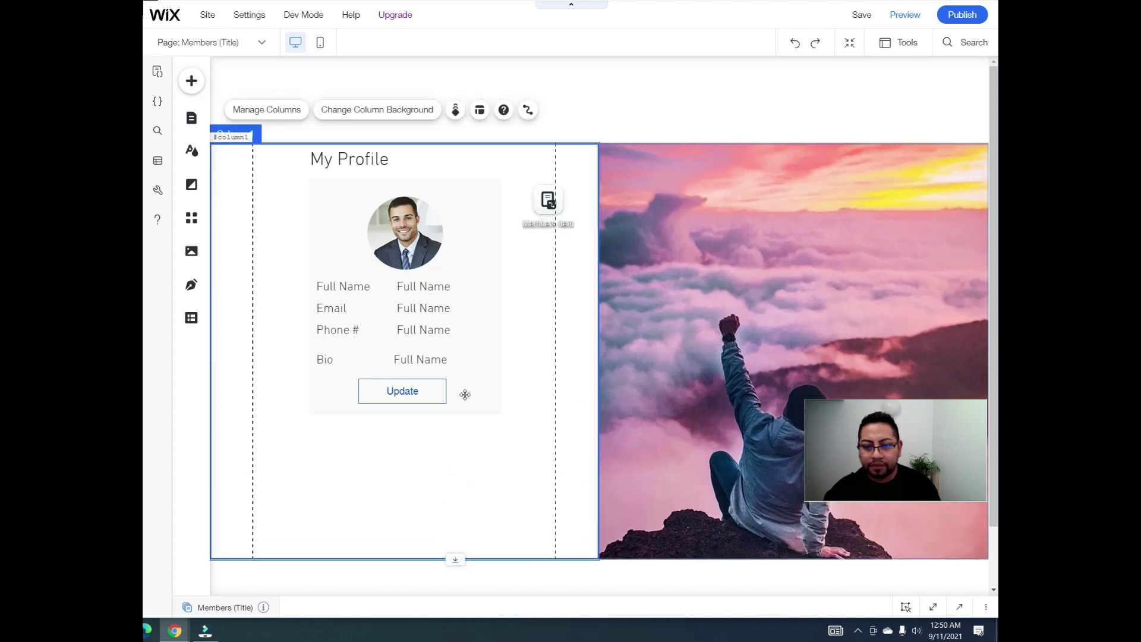
Step: Stretch the profile card to about 311 by 539 and move the Update button to its bottom
click(465, 394)
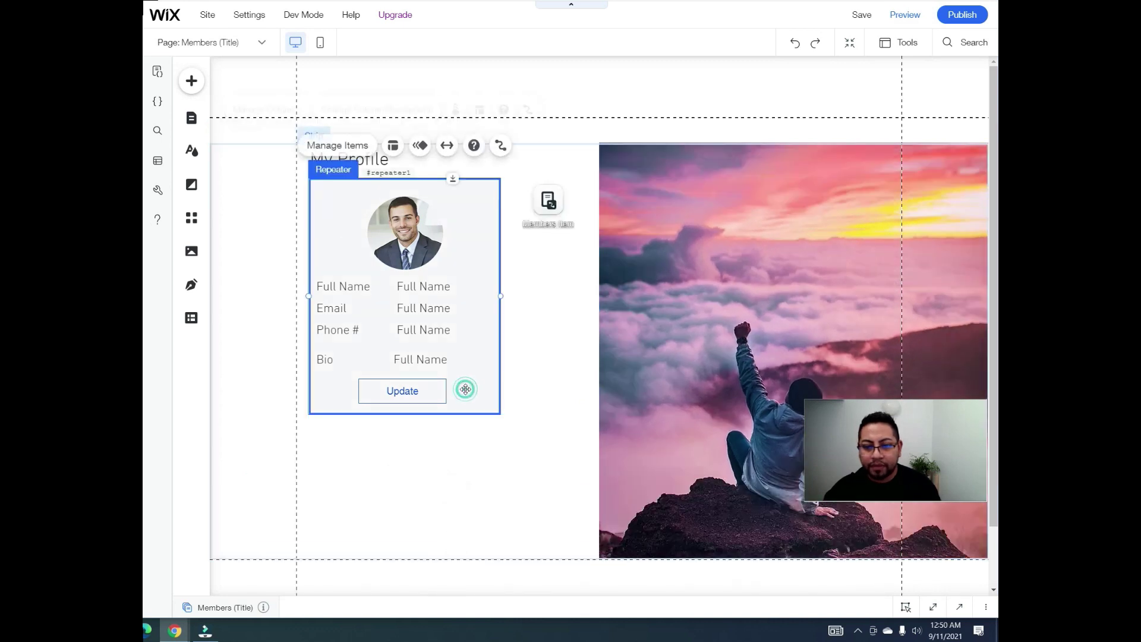
click(419, 379)
click(464, 394)
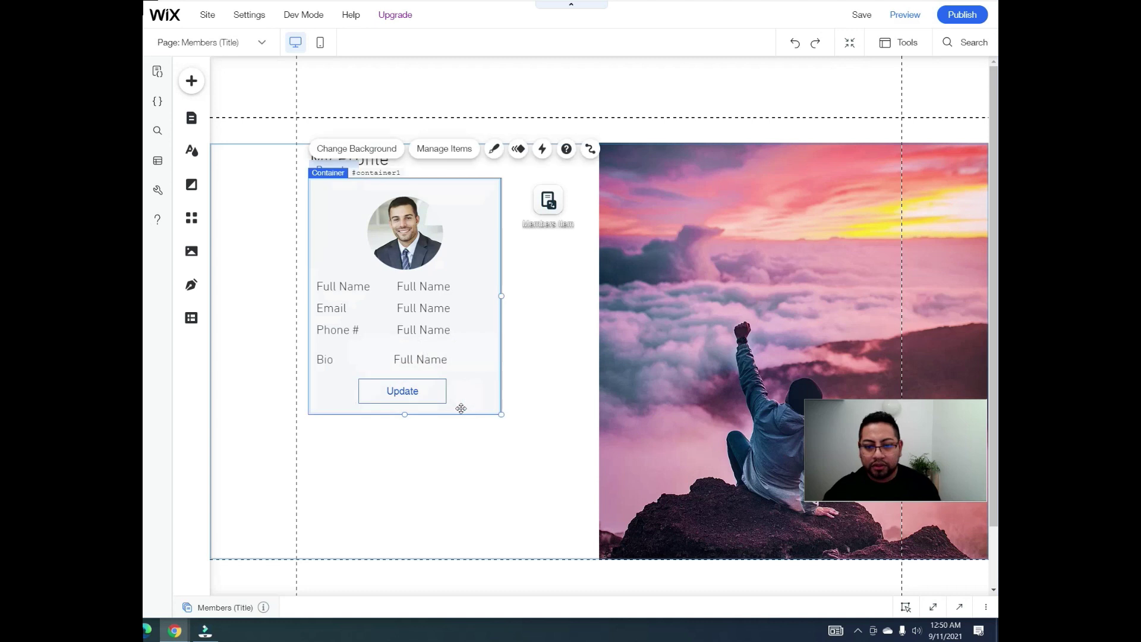
drag(405, 414, 397, 514)
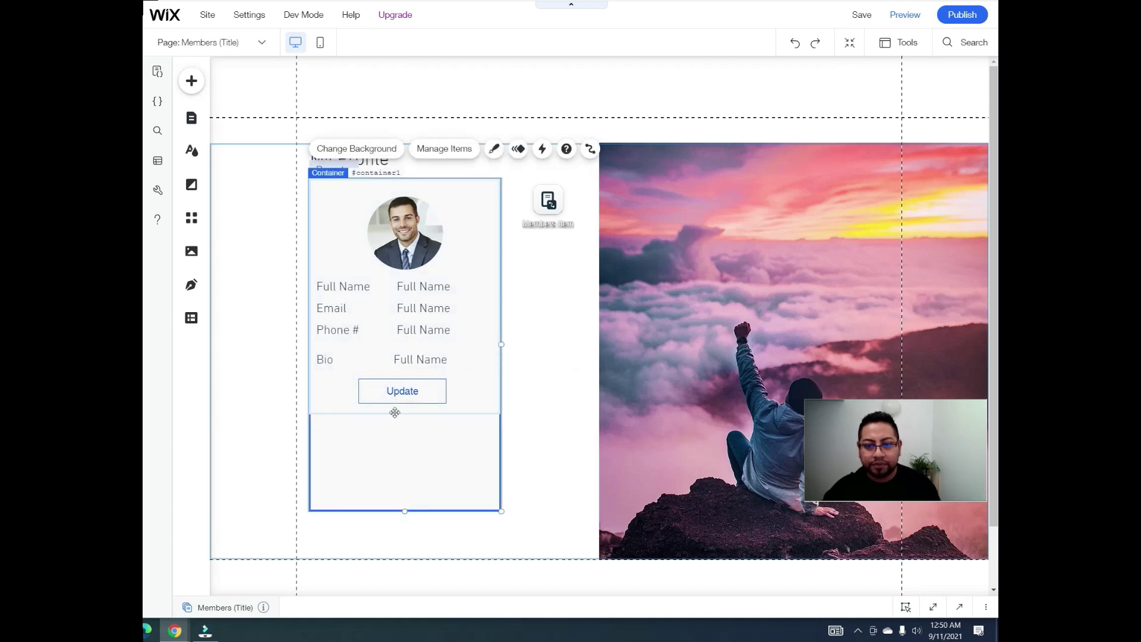
click(401, 415)
click(377, 395)
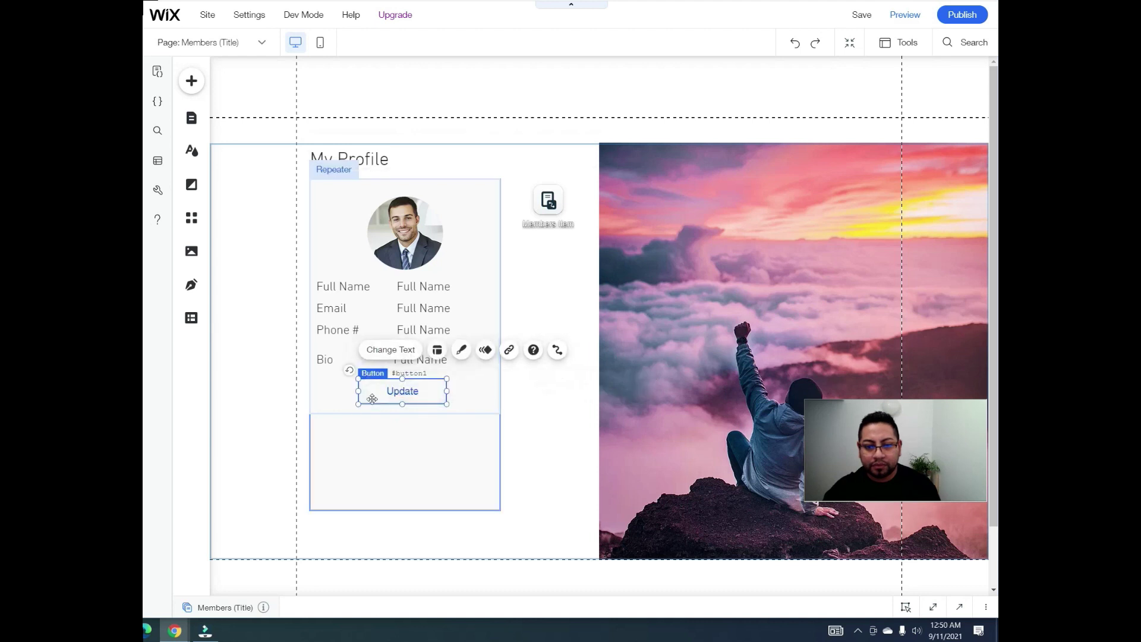
drag(382, 389, 392, 486)
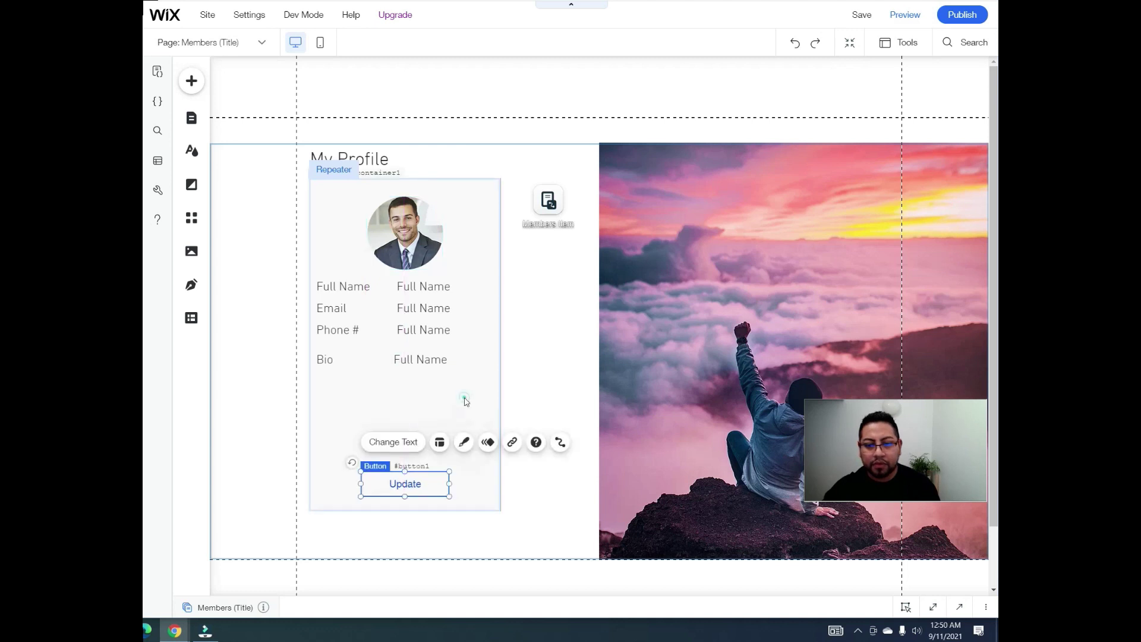
Step: Change the Full Name and Email value texts to xxxxxxxx
click(436, 359)
click(433, 357)
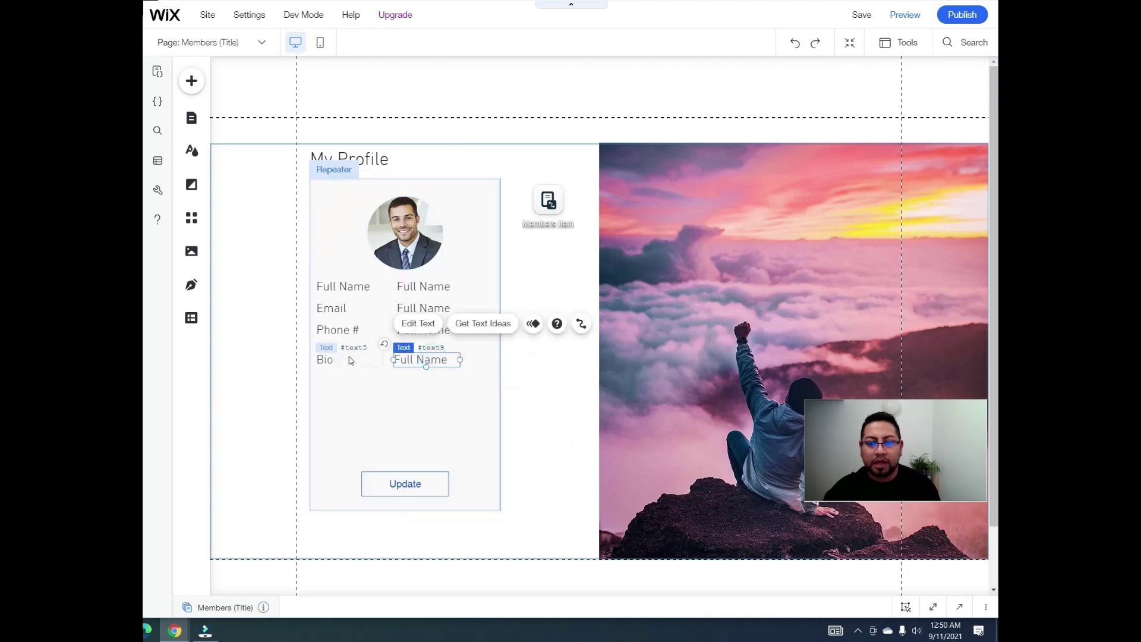
click(443, 289)
double_click(442, 288)
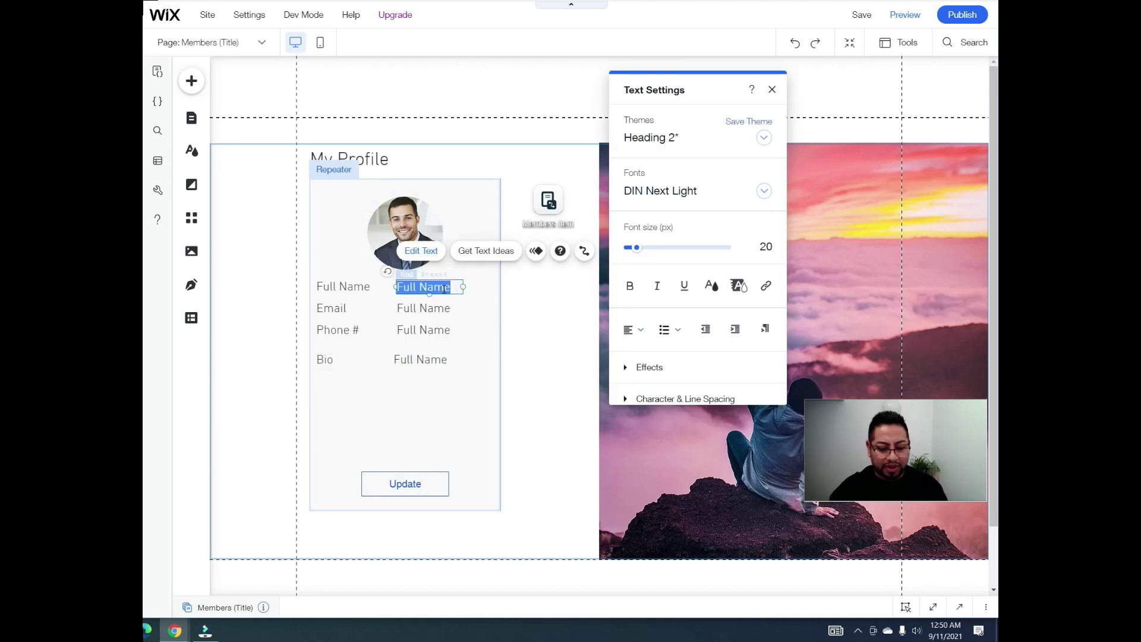
text(xxxxxxxx)
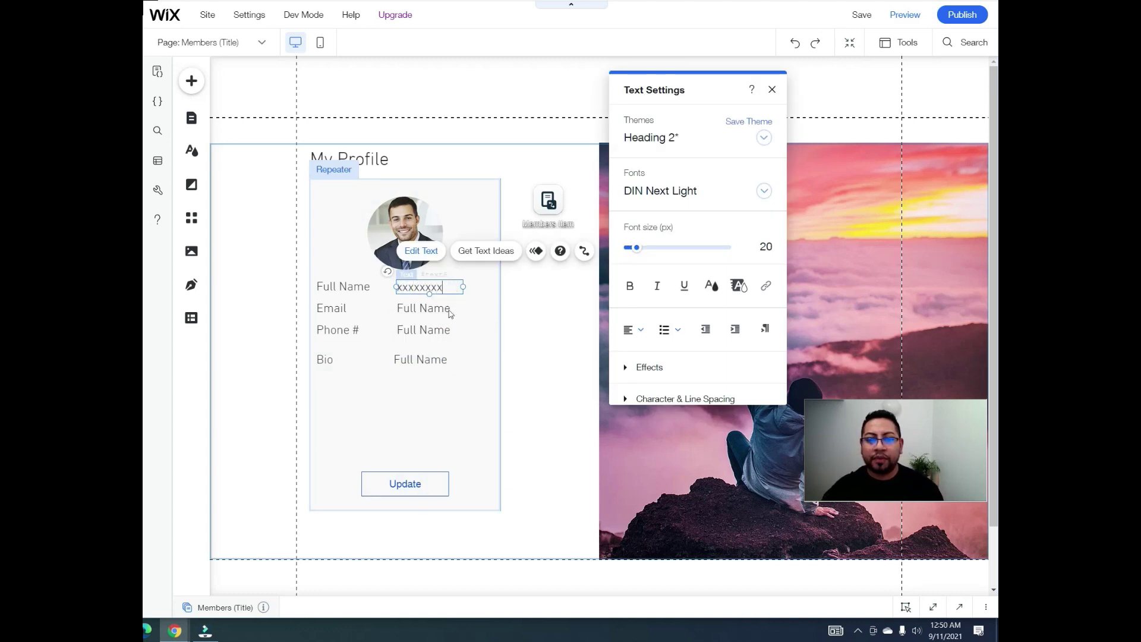
click(449, 310)
double_click(448, 310)
text(xxxxxxxx)
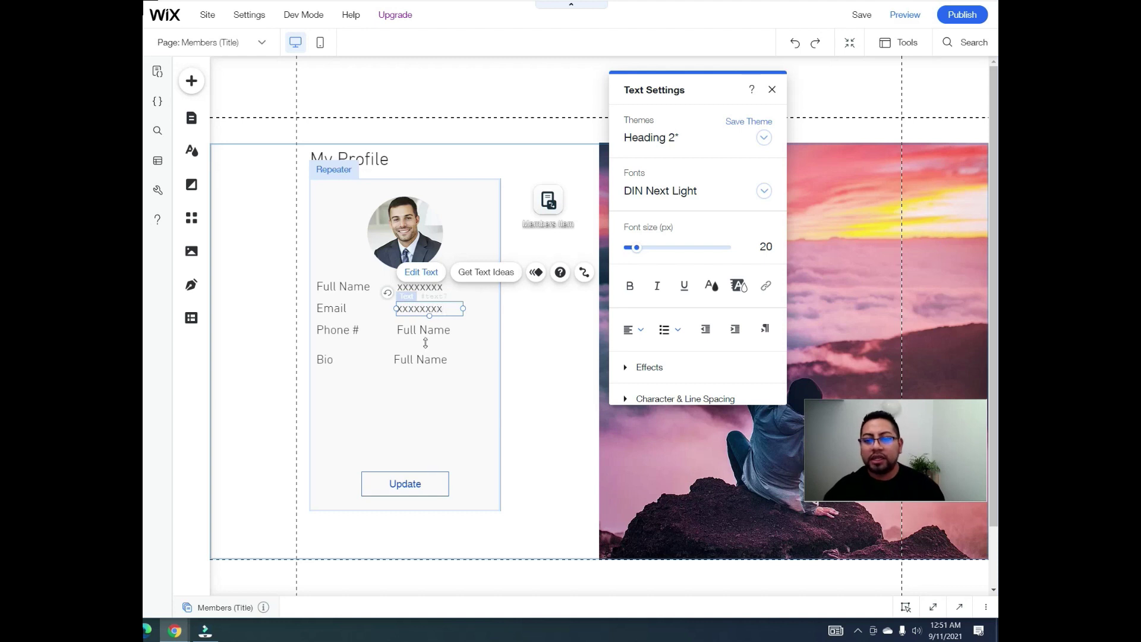
Step: Change the Phone # and Bio value texts to xxxxxxxx
click(433, 329)
double_click(435, 331)
text(x)
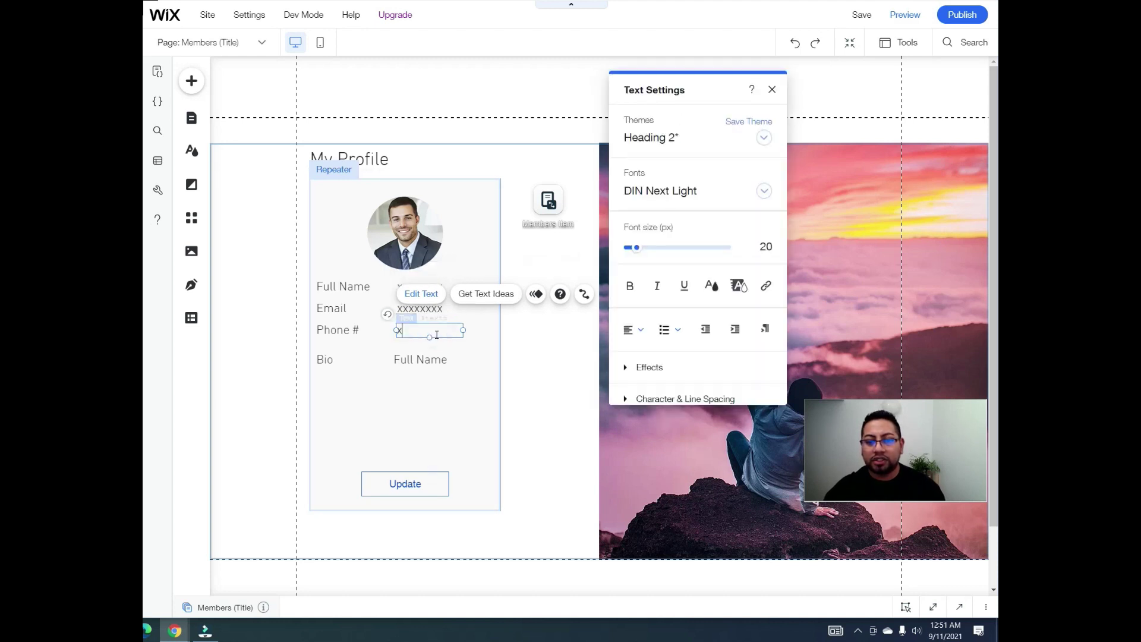
text(xxxxxxx)
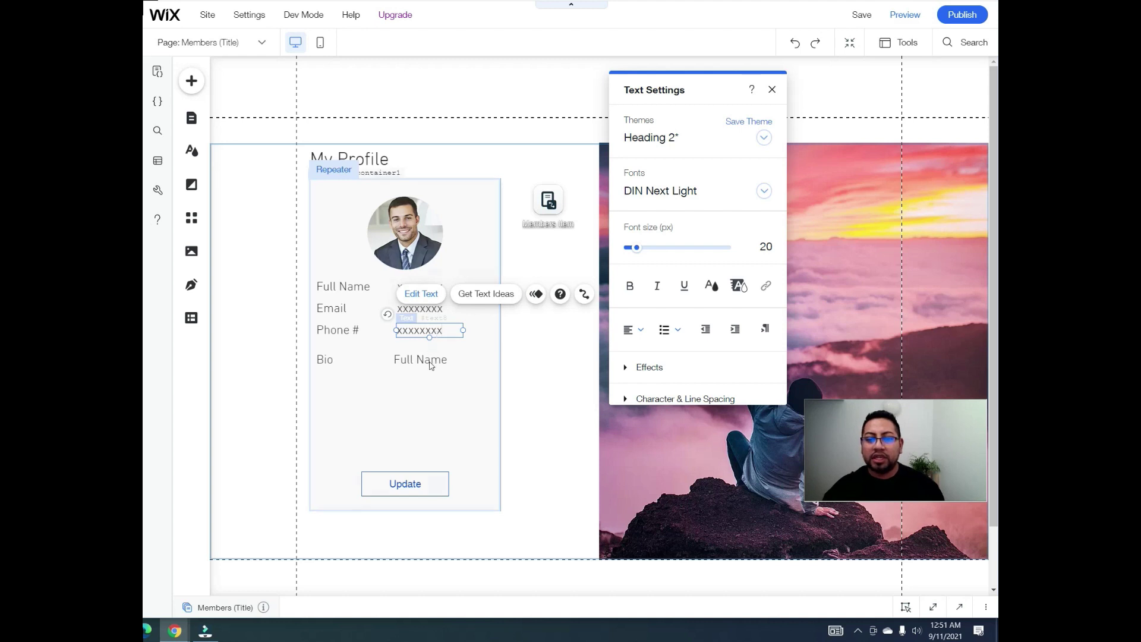
click(428, 359)
double_click(429, 358)
text(xxxxxxxx)
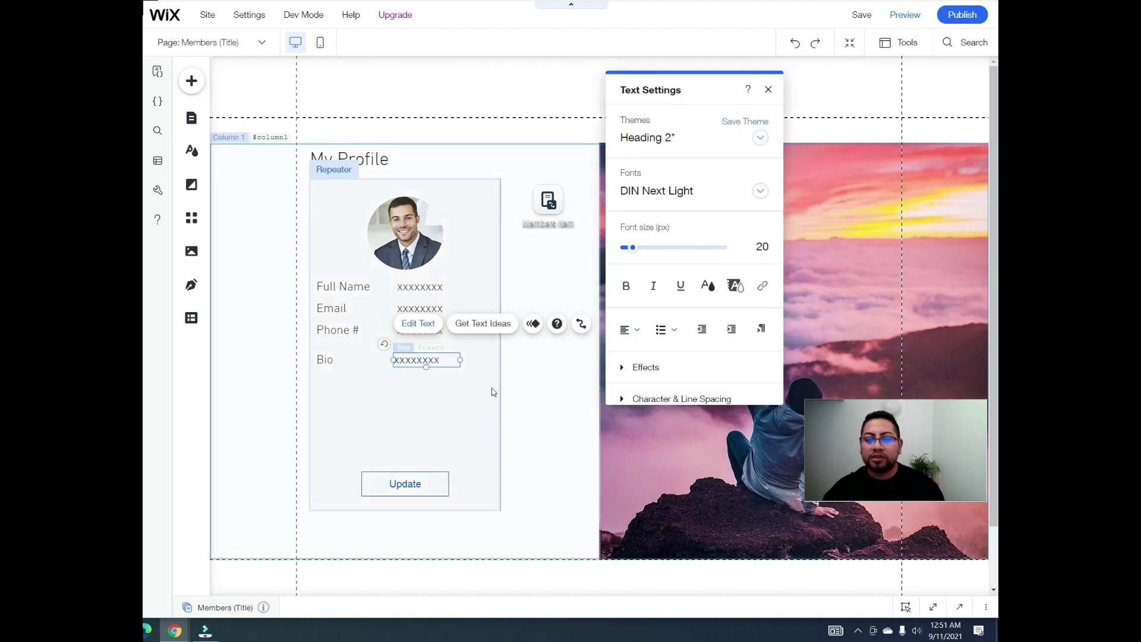
click(492, 387)
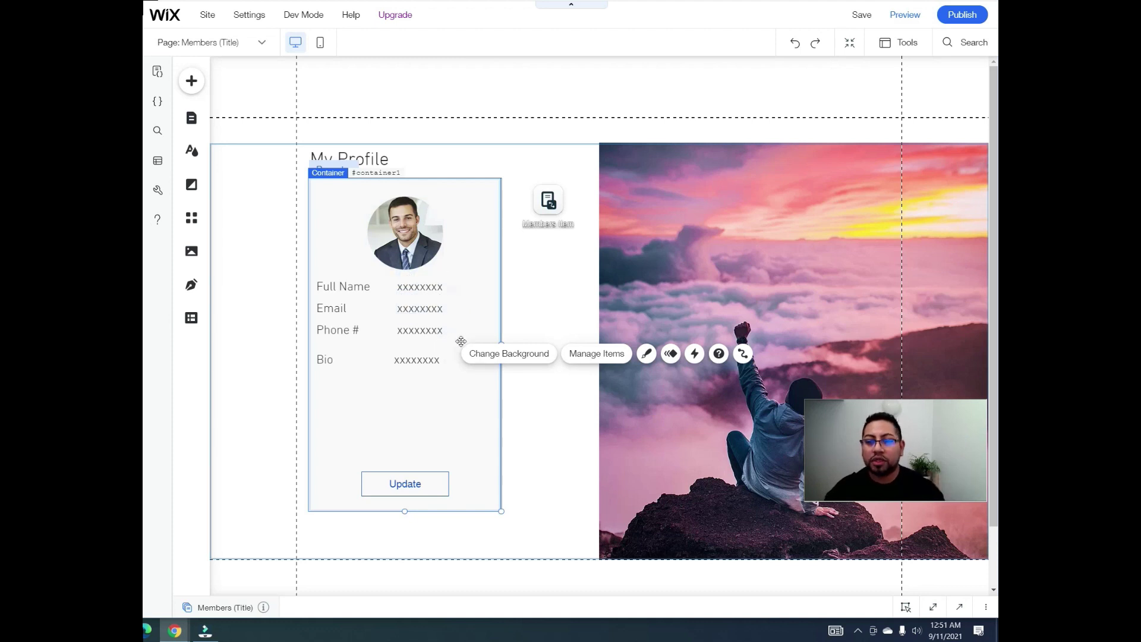
click(557, 289)
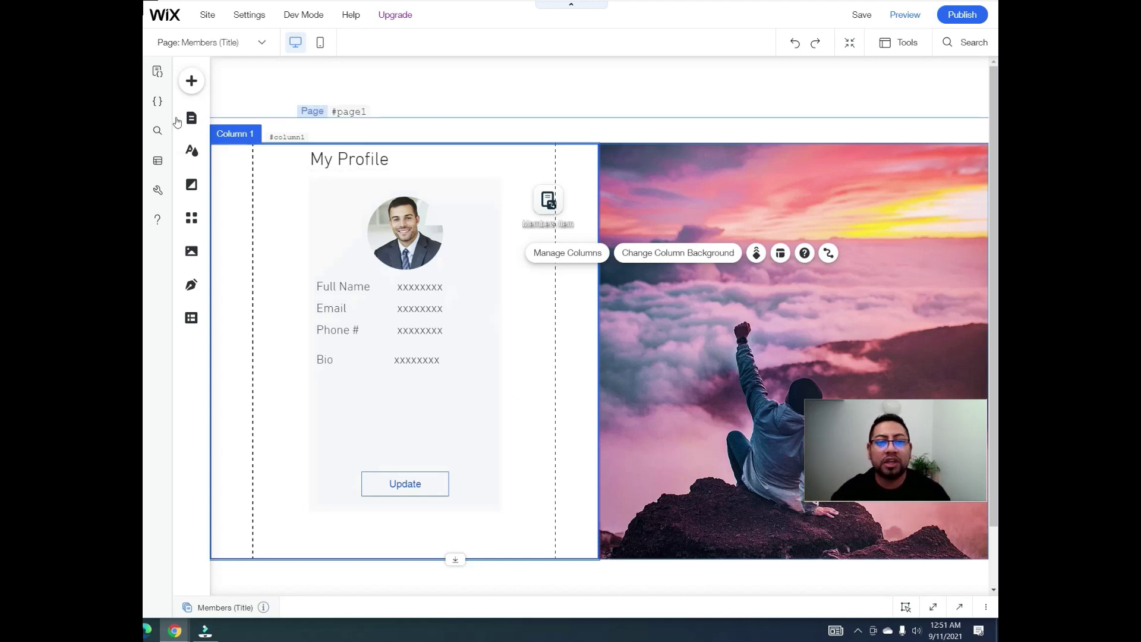
Step: Use the Members collection's options in Content Manager to add a blank dynamic page
click(192, 319)
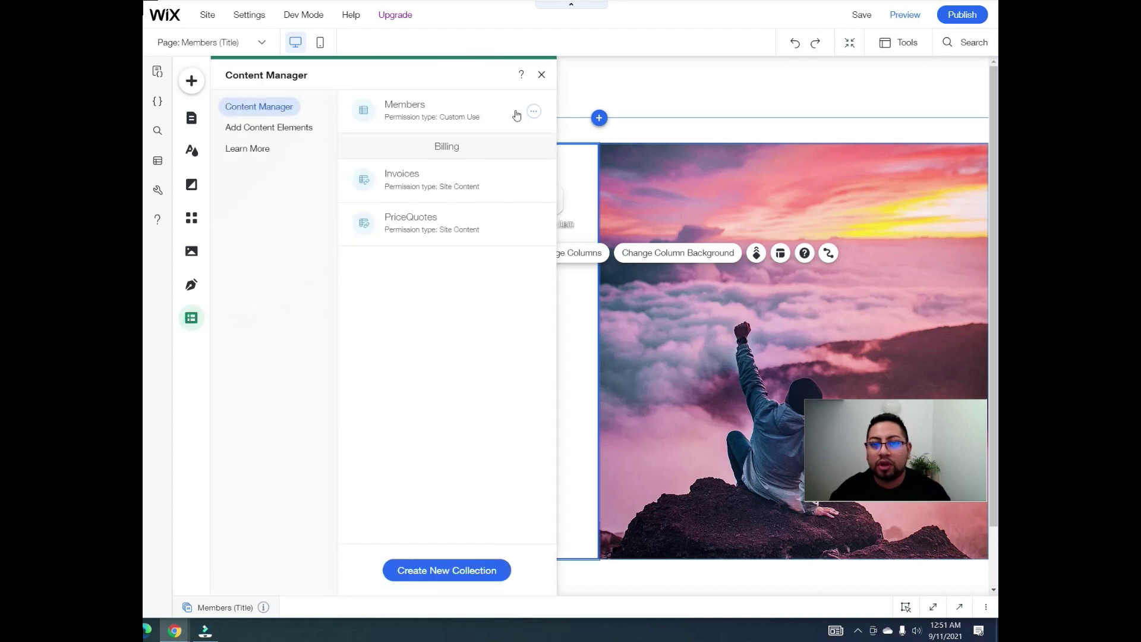
click(534, 111)
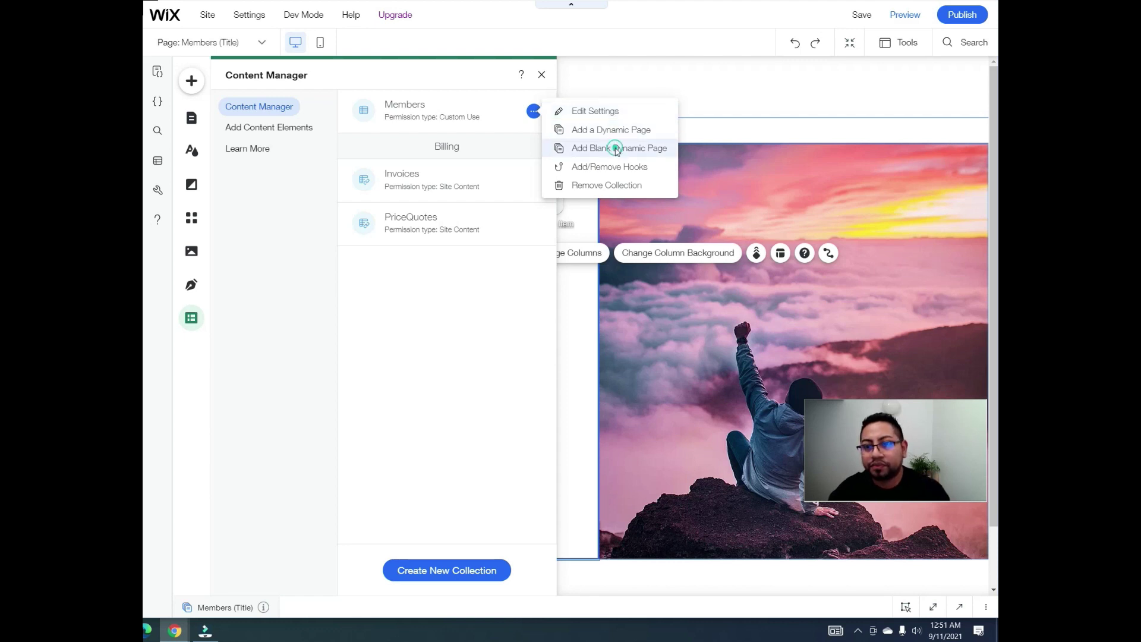
click(616, 148)
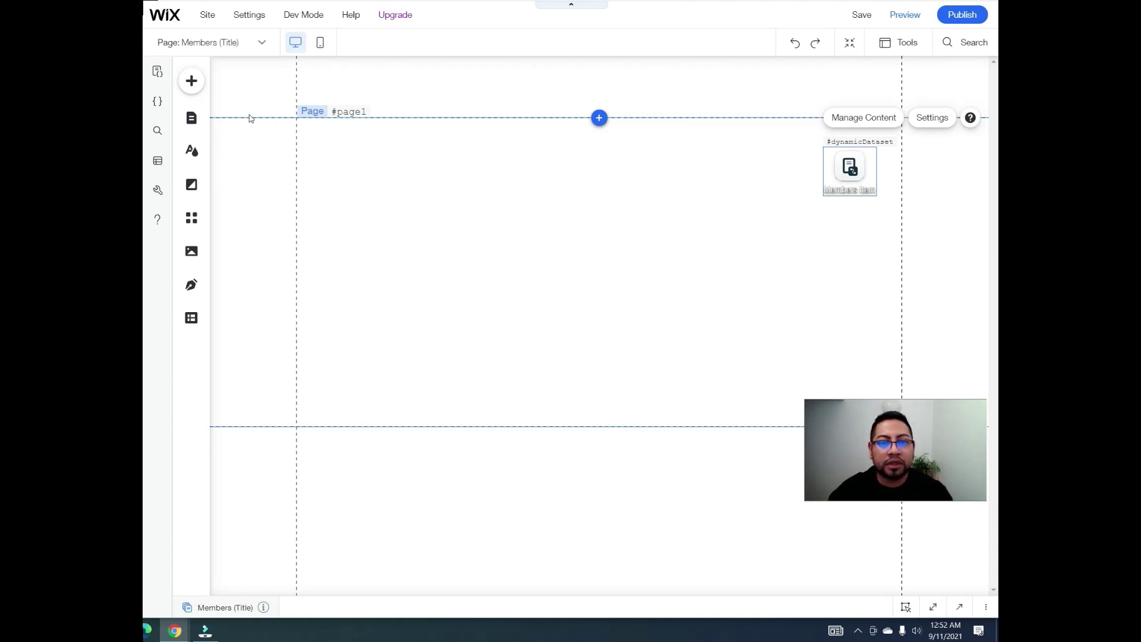
Step: Place an Add your Name text input on the new dynamic page
click(190, 80)
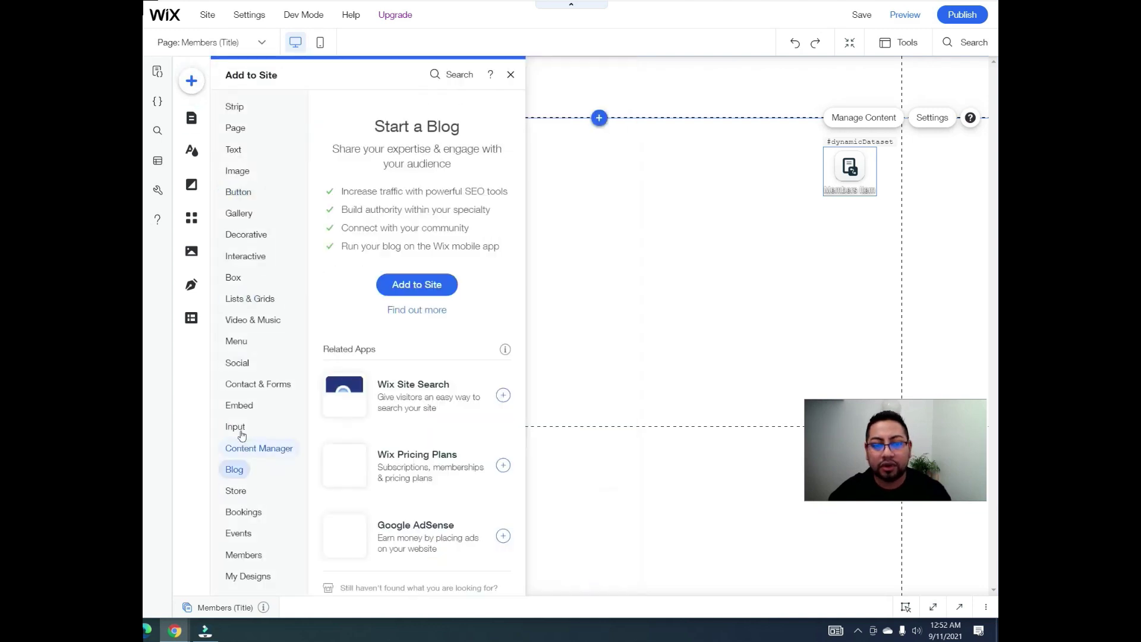
mouse_move(241, 432)
drag(512, 148, 558, 186)
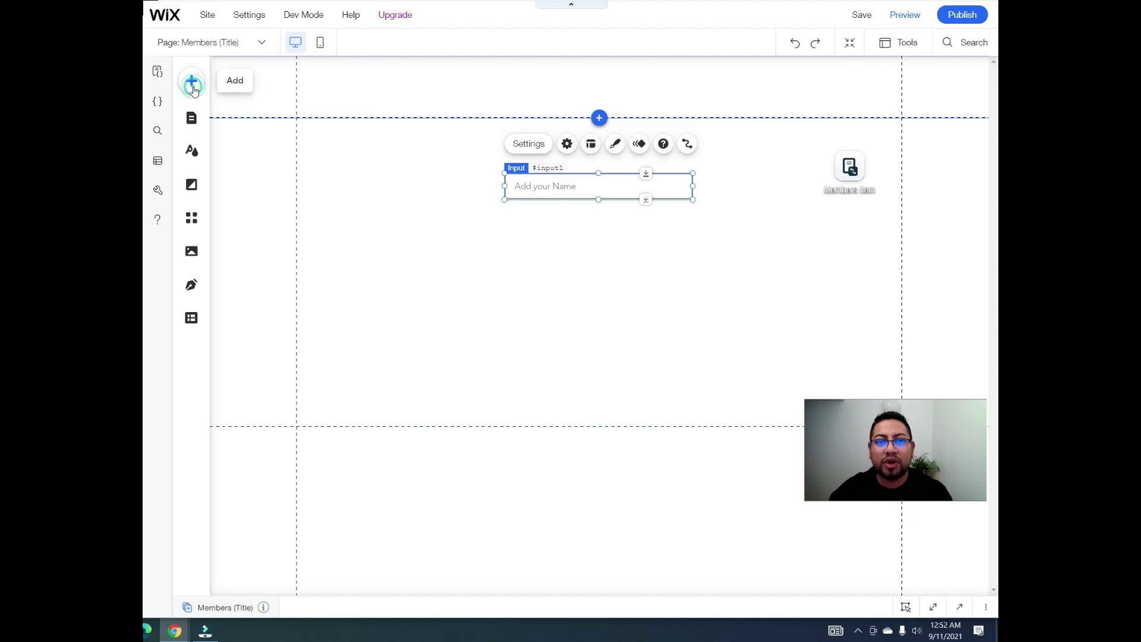
Step: Add a Medium Title heading and change its text to Update
click(192, 83)
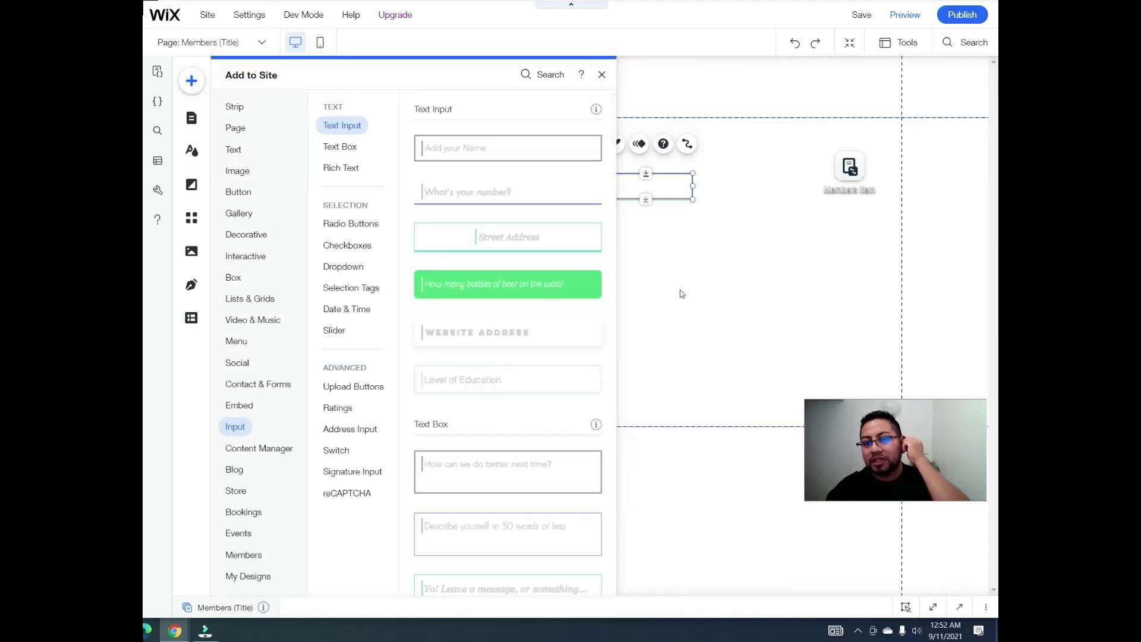
click(234, 150)
scroll(425, 393, down, 8)
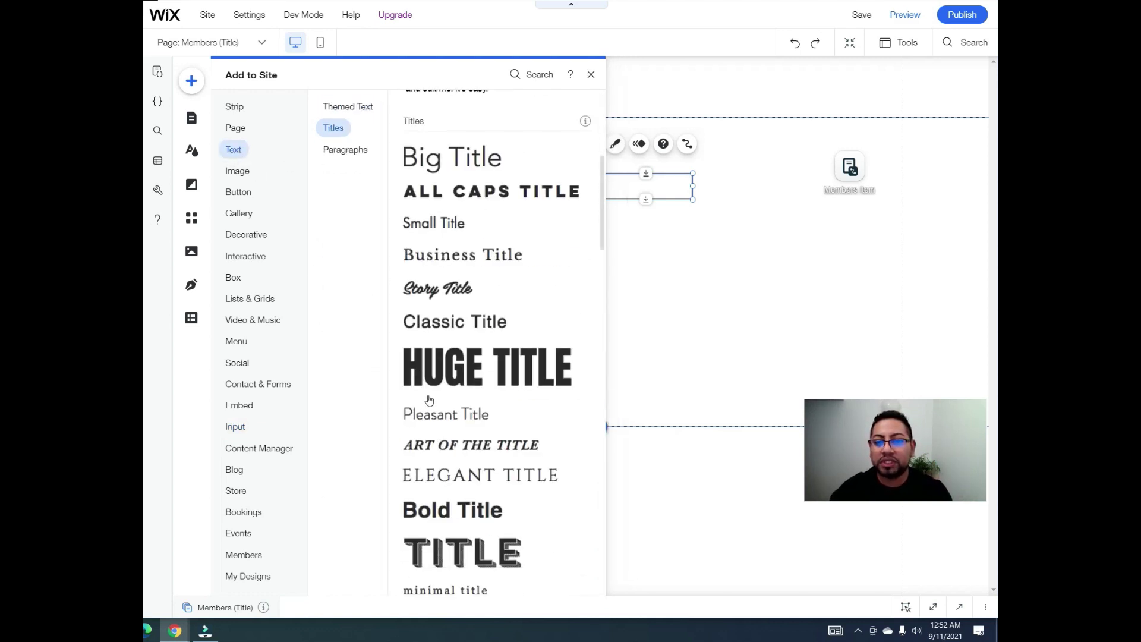
scroll(446, 392, down, 3)
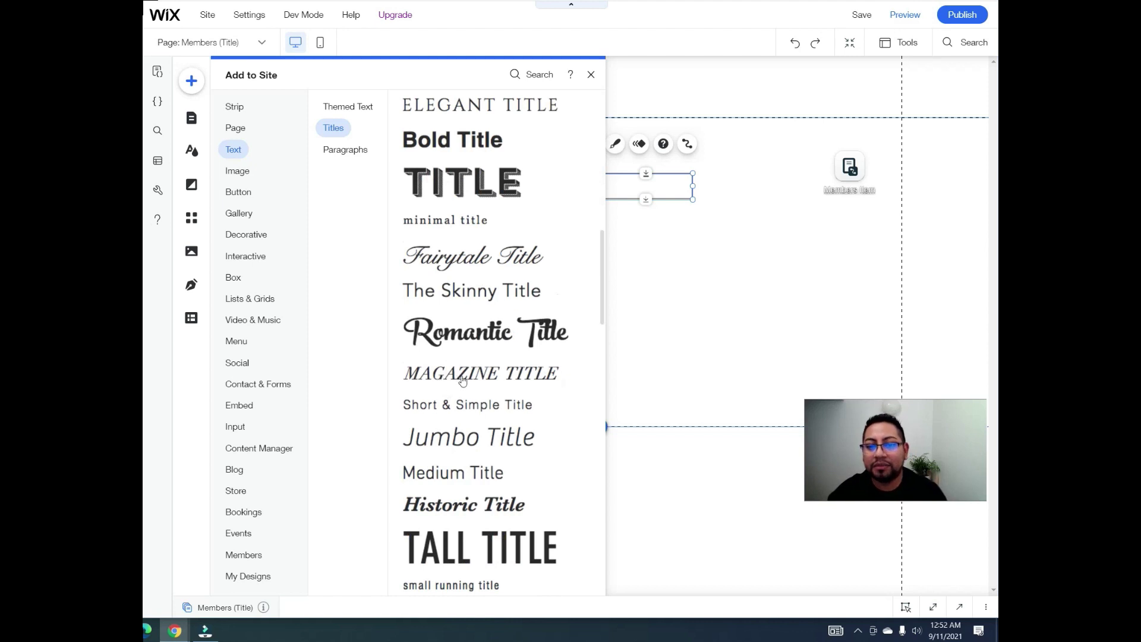
scroll(470, 421, down, 1)
drag(470, 410, 415, 145)
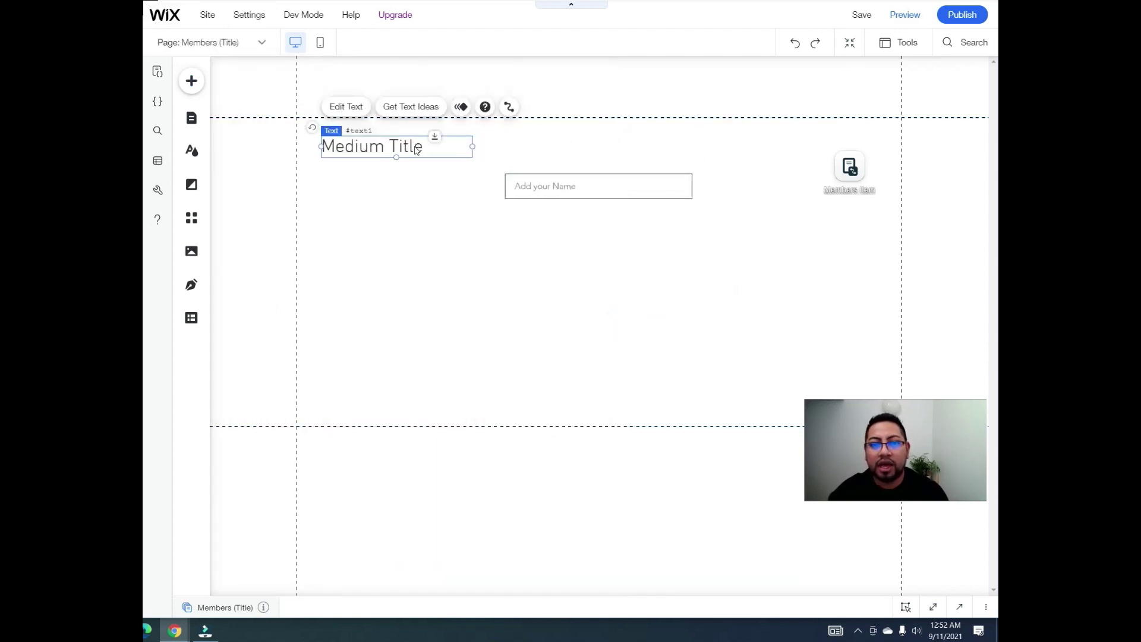
click(338, 110)
text(u)
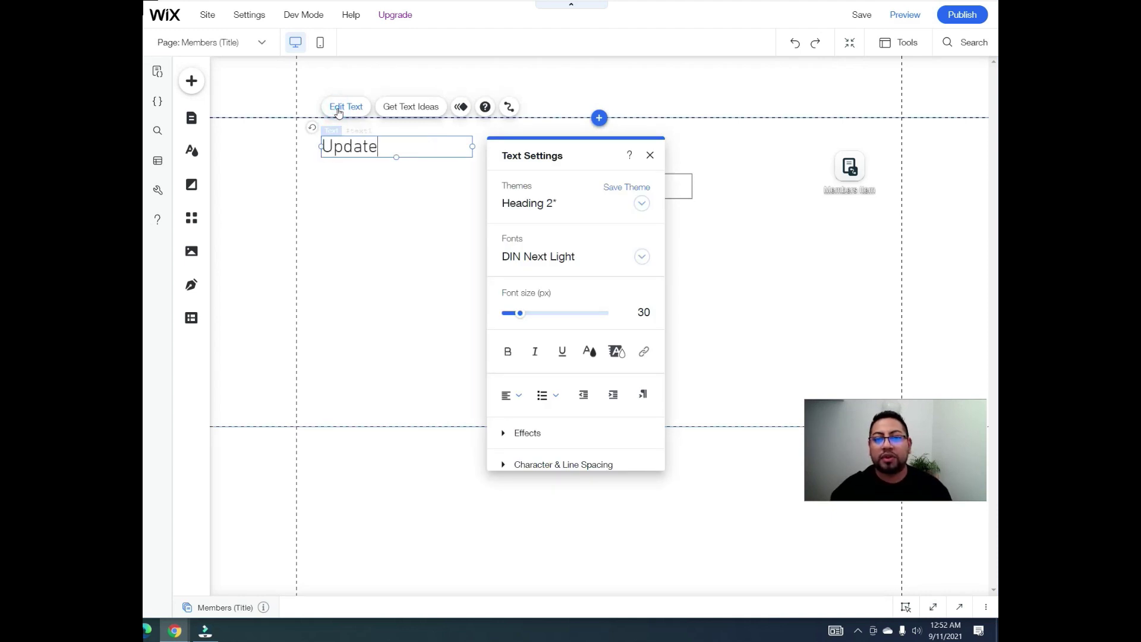
click(374, 178)
Step: Move the name input into position and duplicate it with Ctrl+D
click(647, 192)
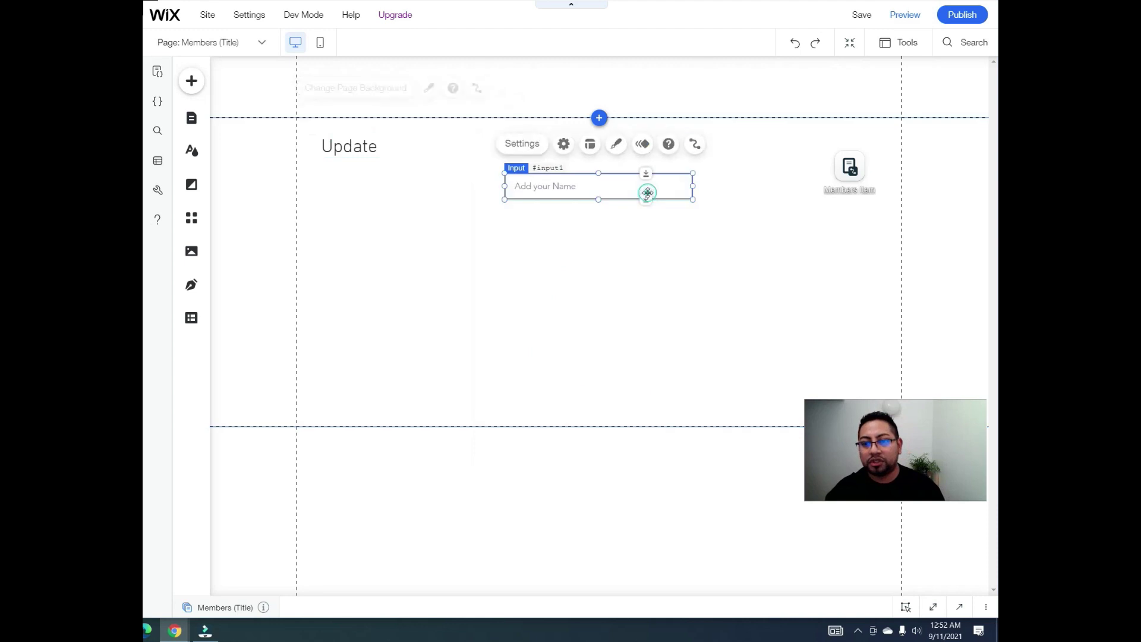
drag(647, 193, 609, 262)
key(ctrl+d)
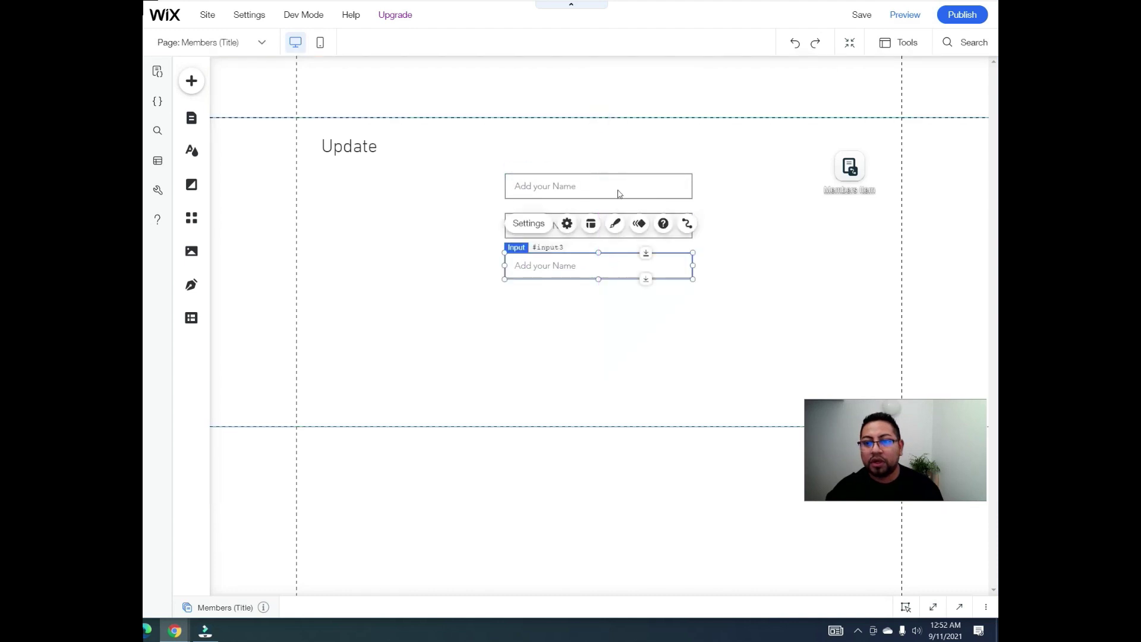
Step: Set the first input's placeholder to Full Name and leave its field title empty
click(624, 184)
click(567, 144)
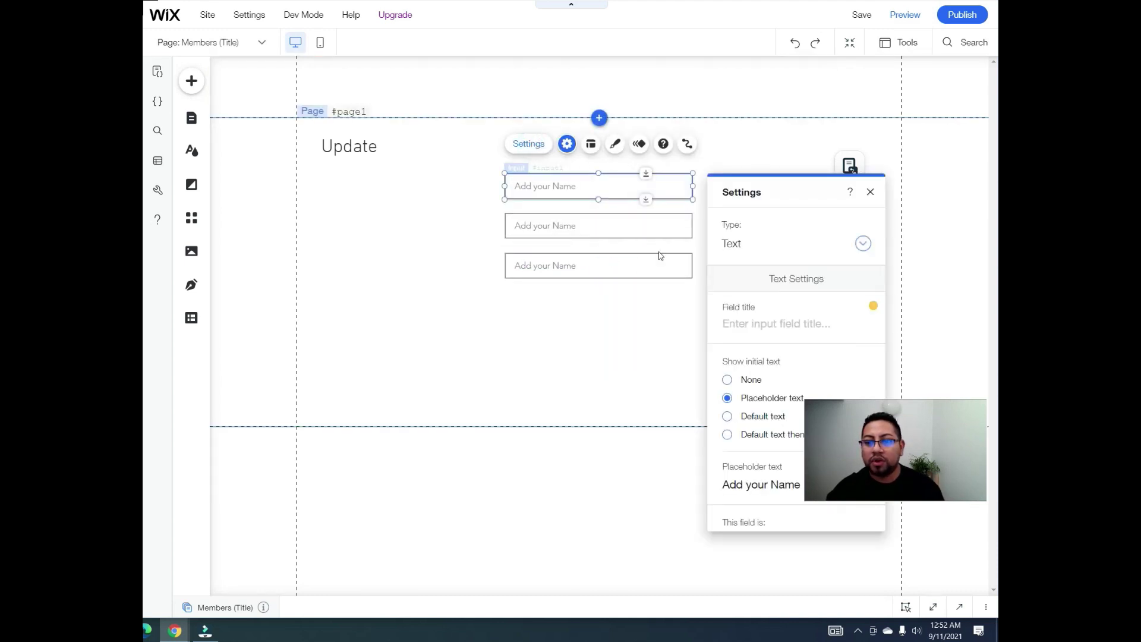
drag(743, 184, 380, 87)
triple_click(421, 387)
text(Full)
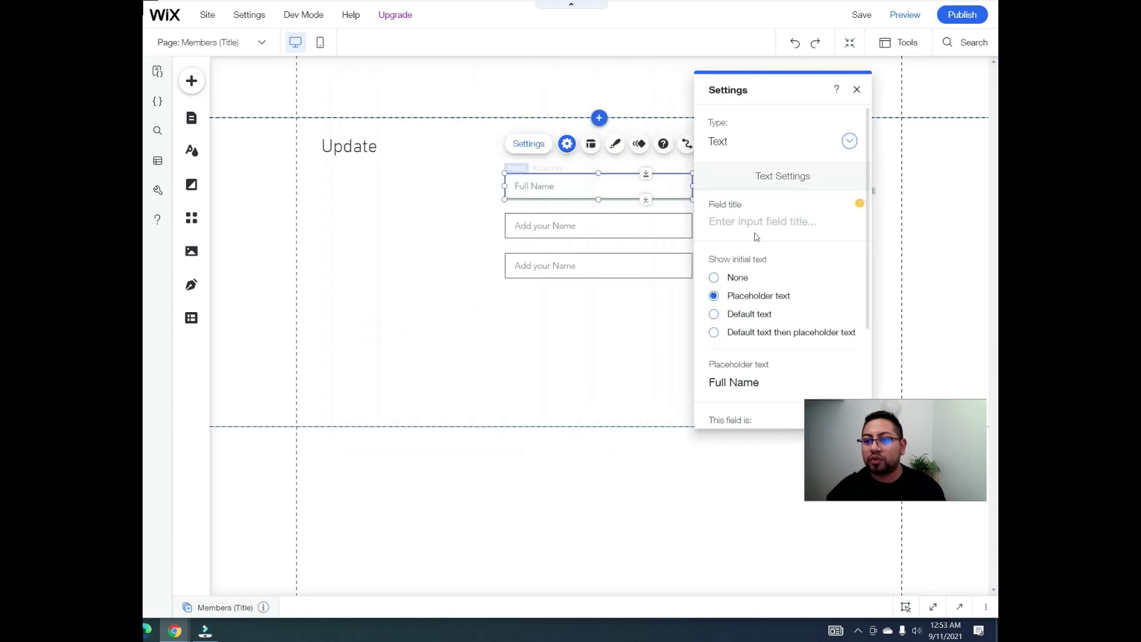
click(793, 227)
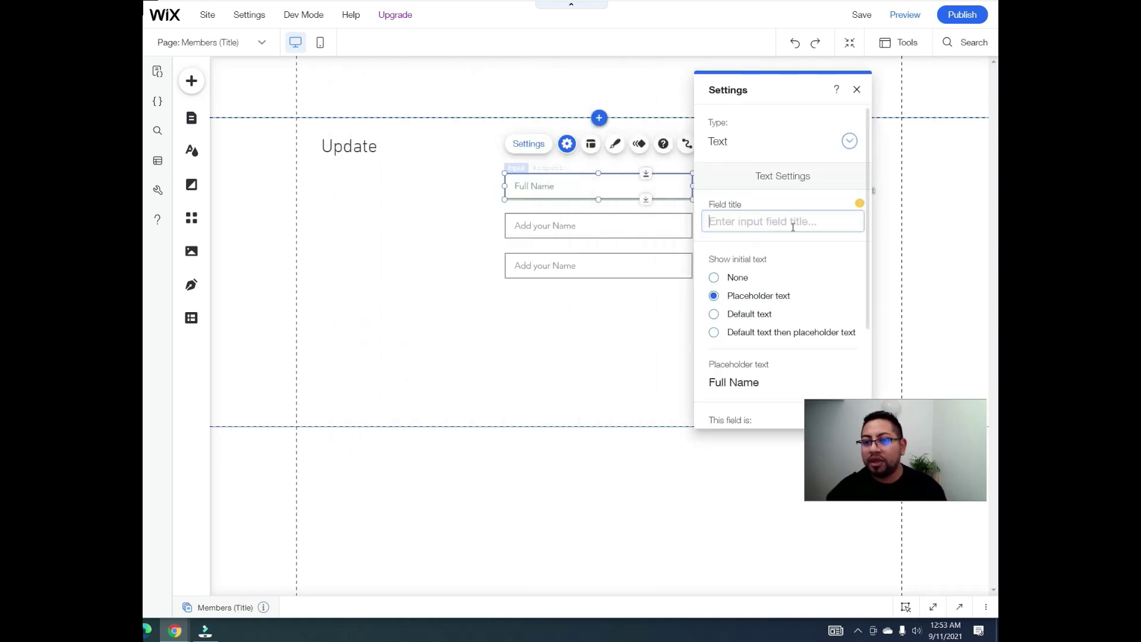
text(Ful)
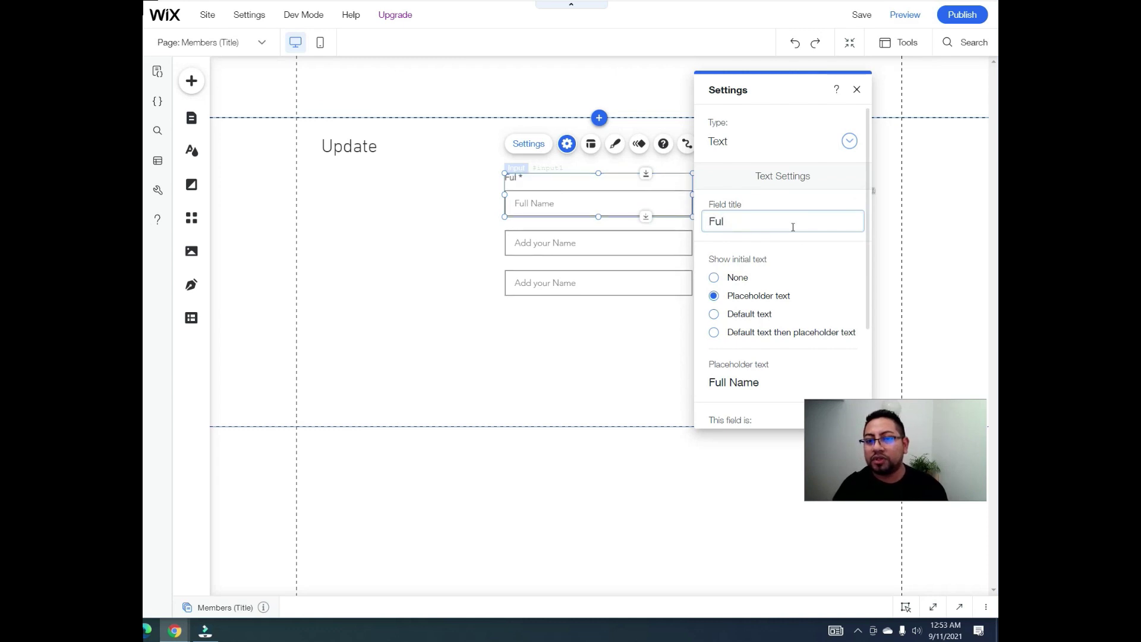
text(l Name)
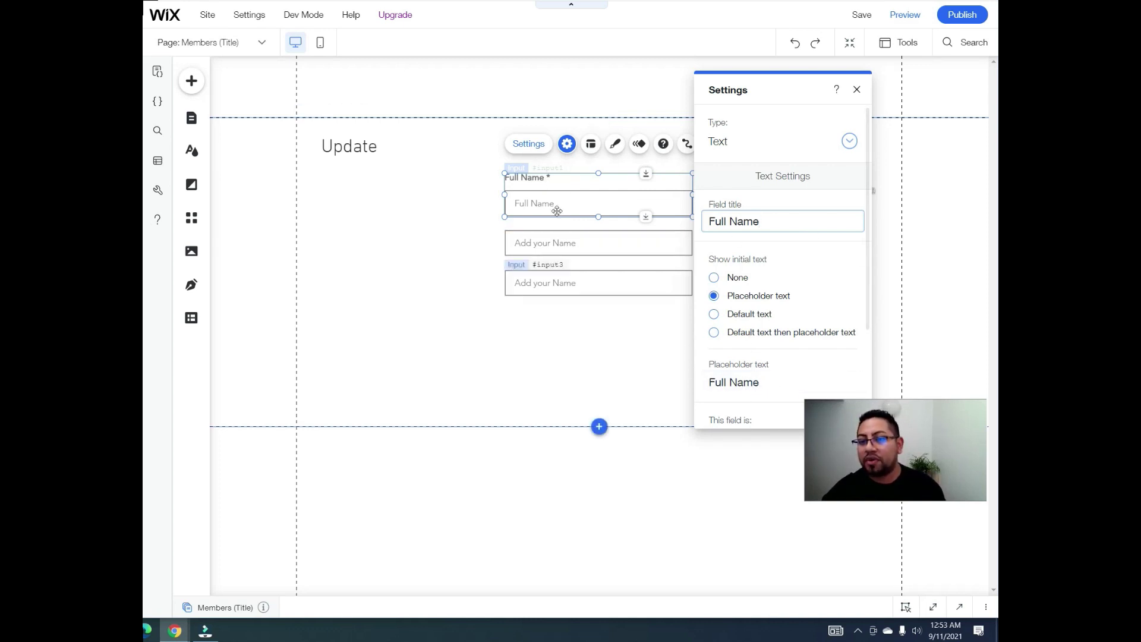
triple_click(709, 225)
key(BackSpace)
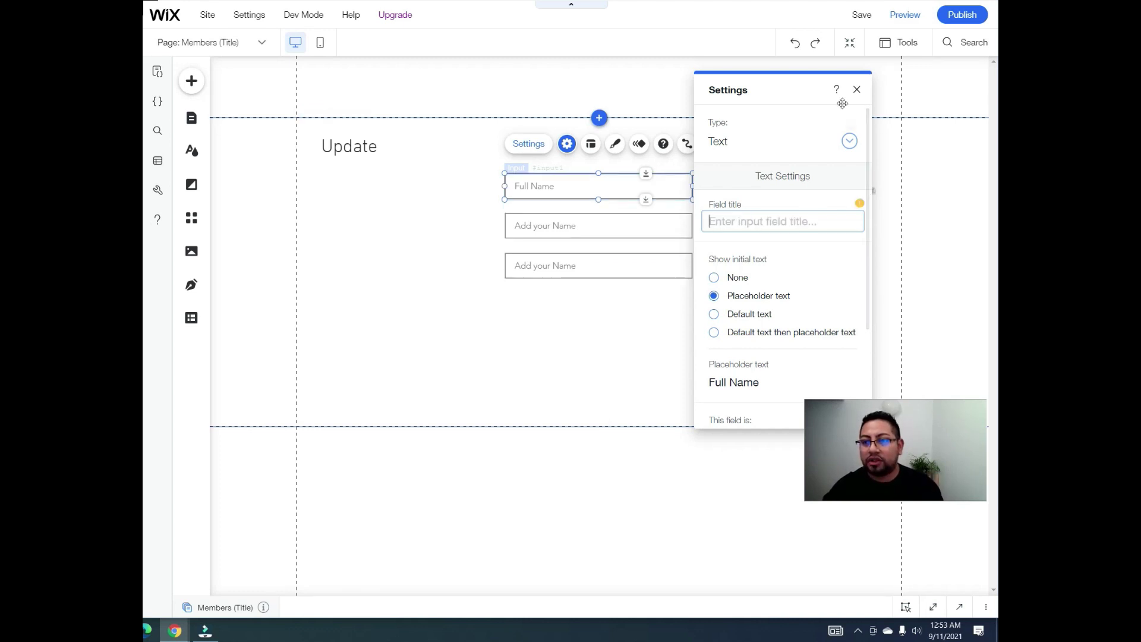
click(856, 89)
Step: Set the second and third inputs' placeholders to Email and Phone #
click(657, 223)
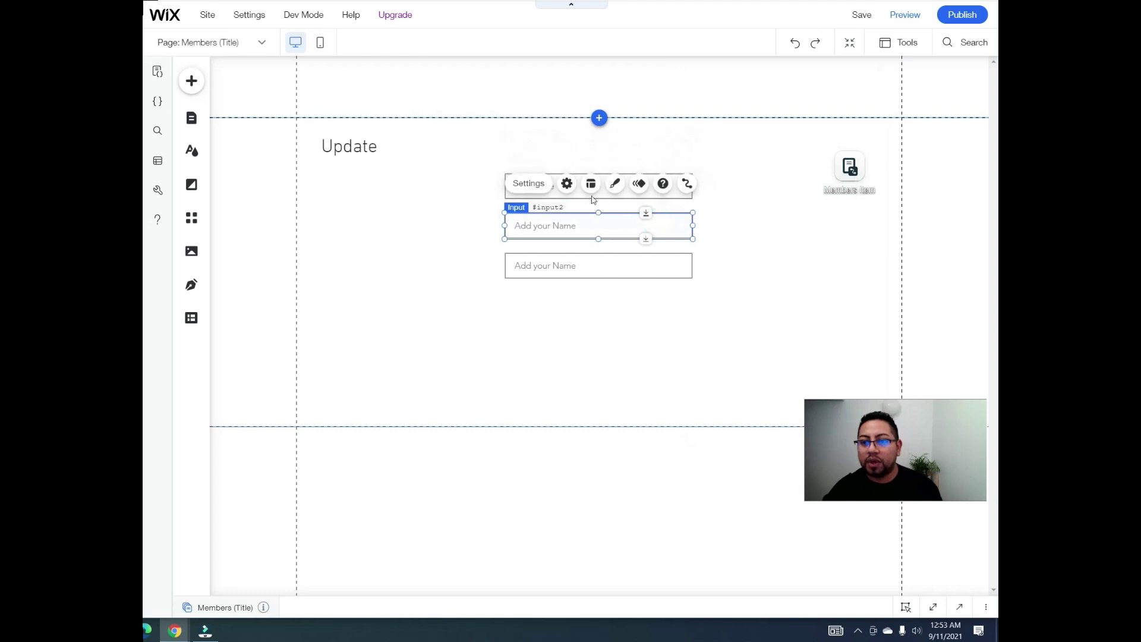
click(567, 183)
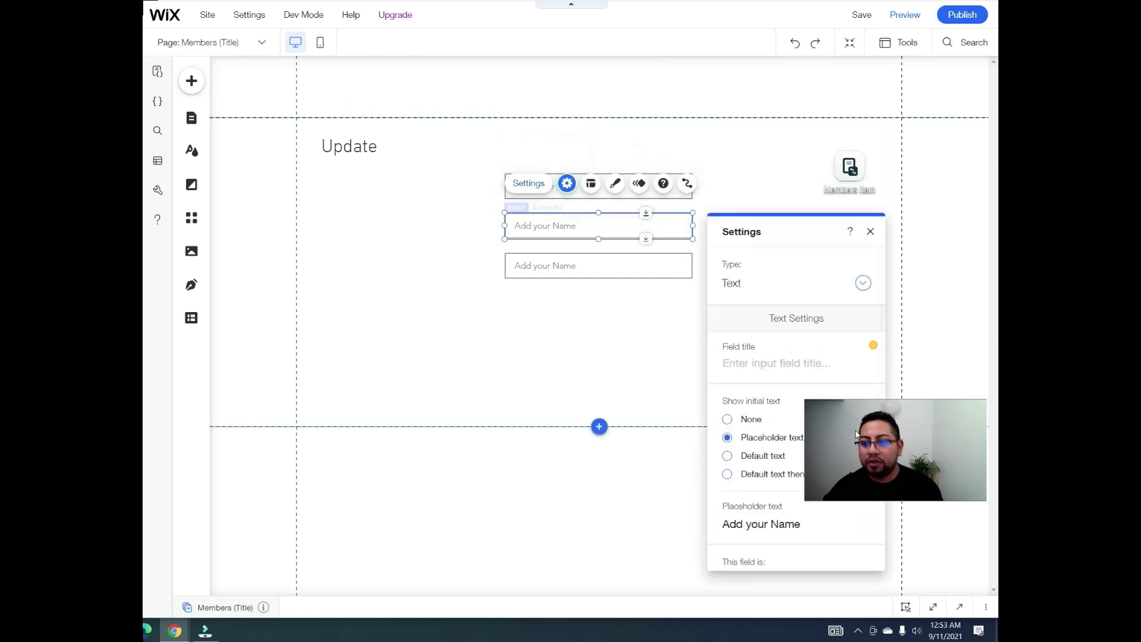
click(773, 525)
text(Email)
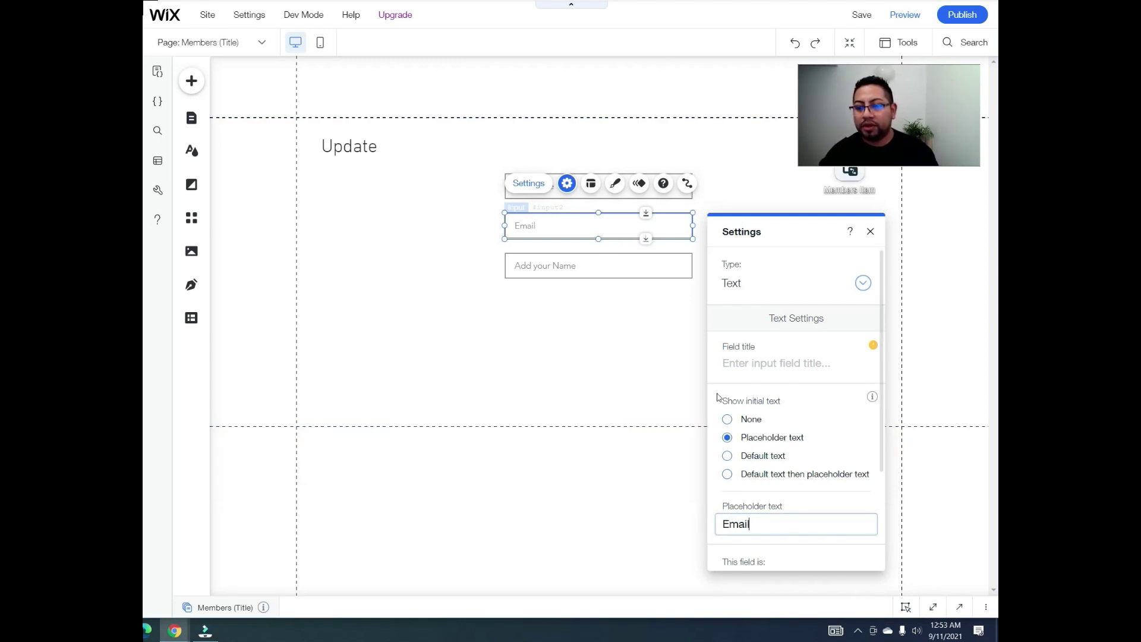
click(564, 262)
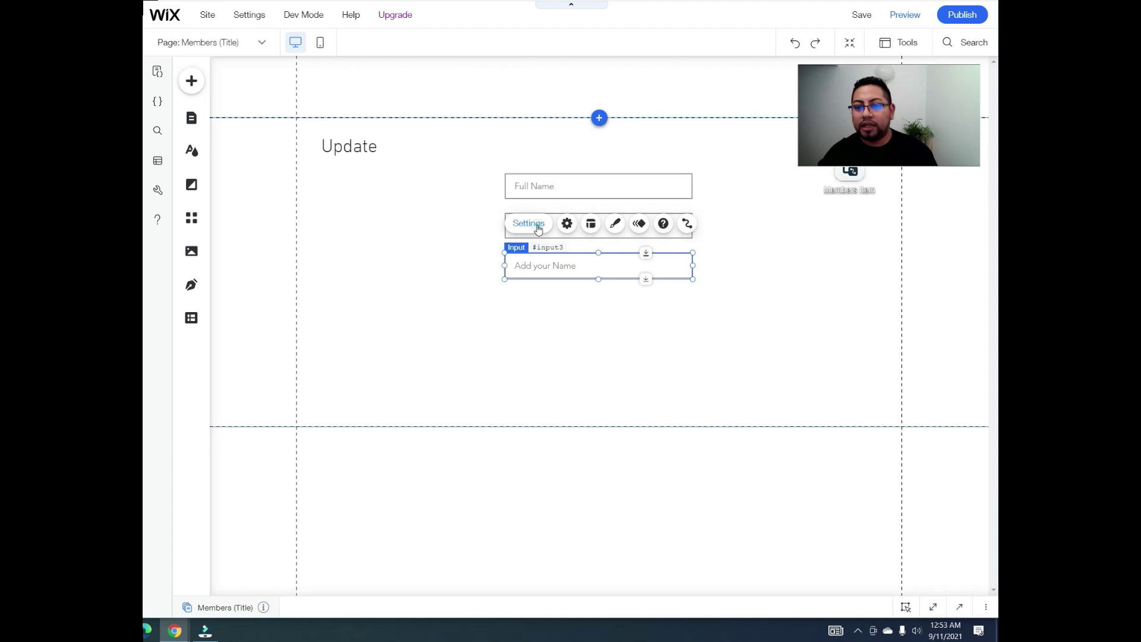
click(538, 229)
click(419, 380)
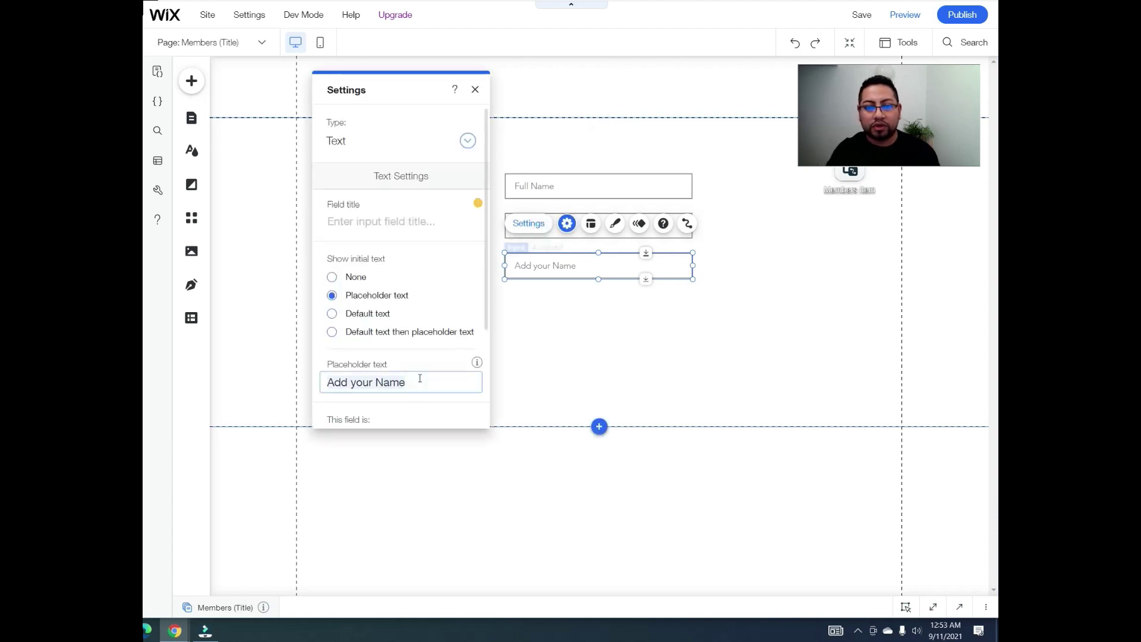
text(Phone #)
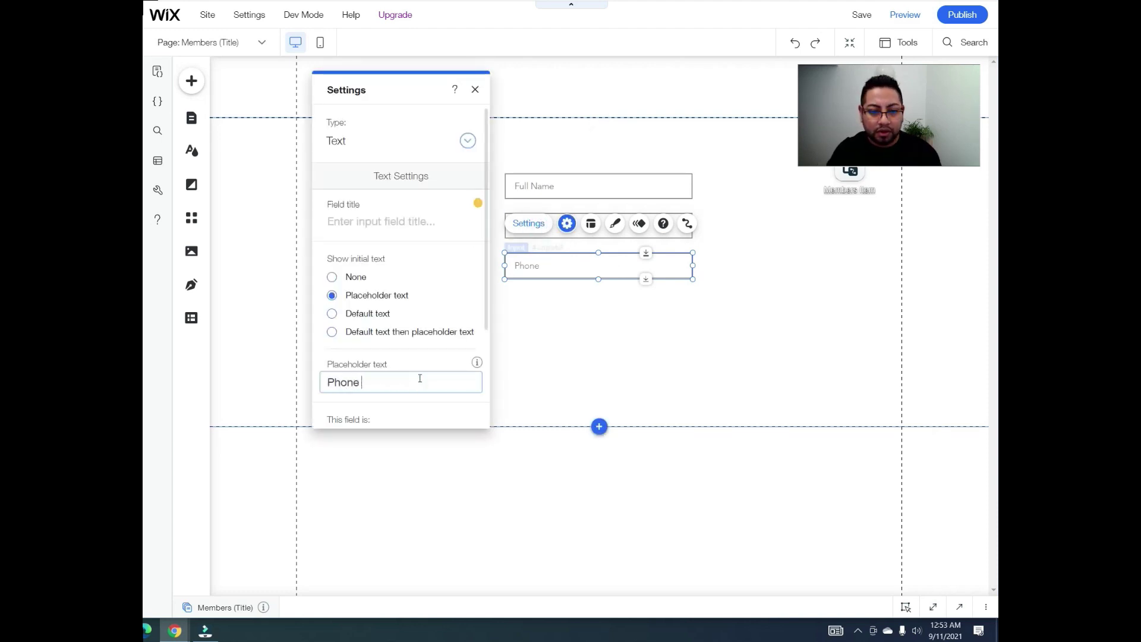
click(555, 304)
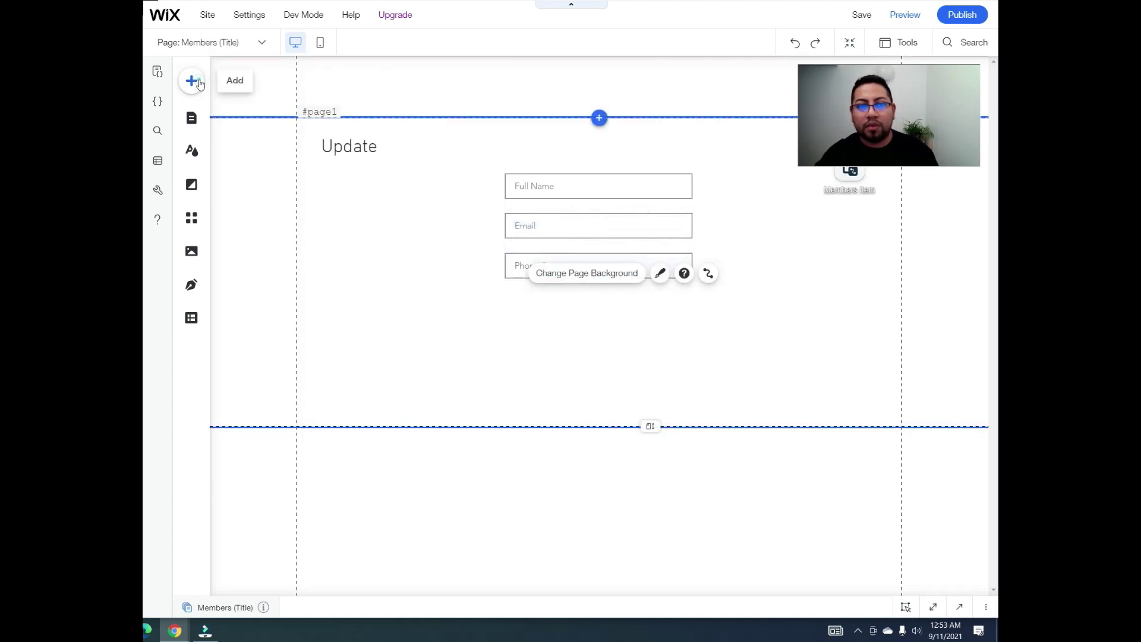
Step: Add a multi-line text box below Phone # and extend the page section downward
click(191, 80)
click(238, 426)
click(241, 427)
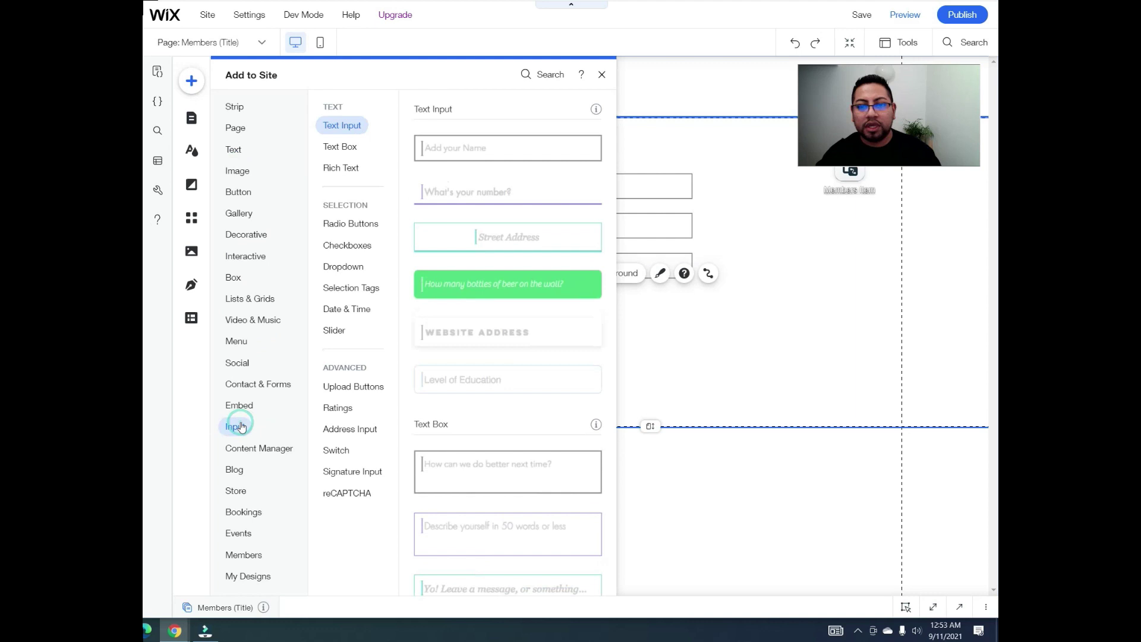
drag(474, 470, 587, 350)
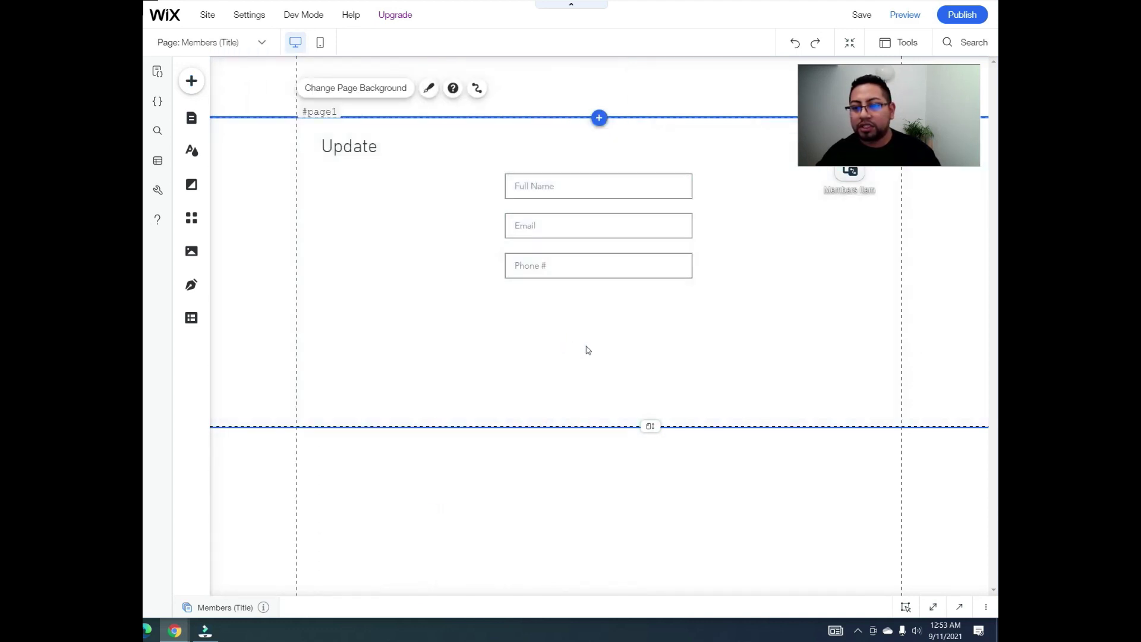
click(624, 407)
drag(648, 423, 647, 550)
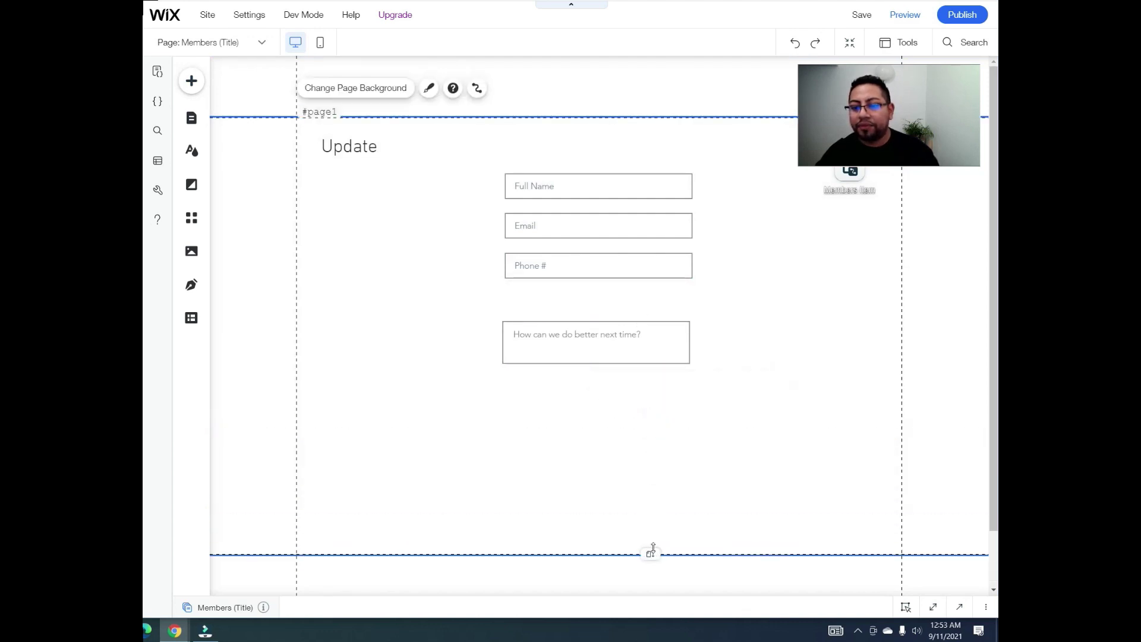
click(619, 349)
drag(619, 350, 612, 380)
Step: Set the text box placeholder to Bio and move it further down
click(565, 324)
click(416, 298)
key(ctrl+a)
text(A)
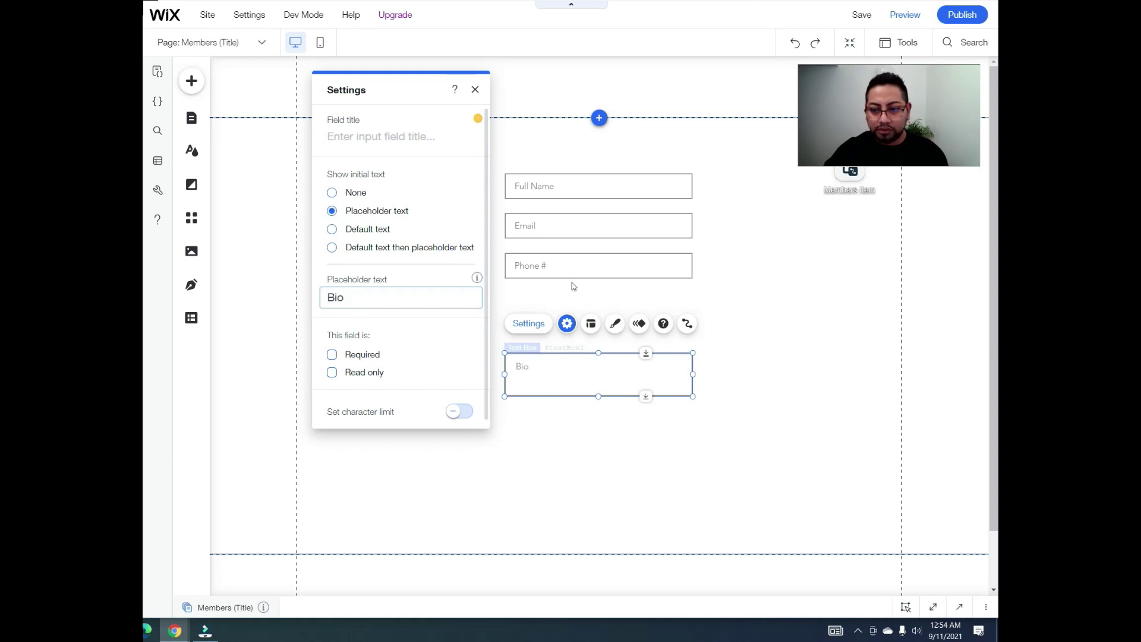
click(803, 351)
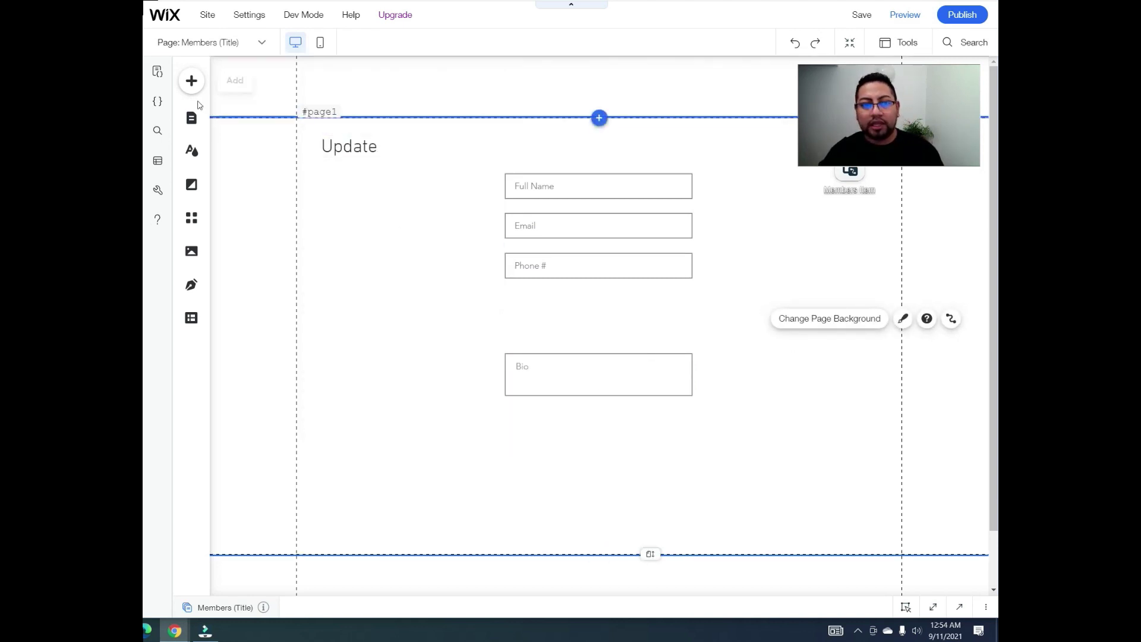
click(571, 364)
drag(572, 364, 593, 403)
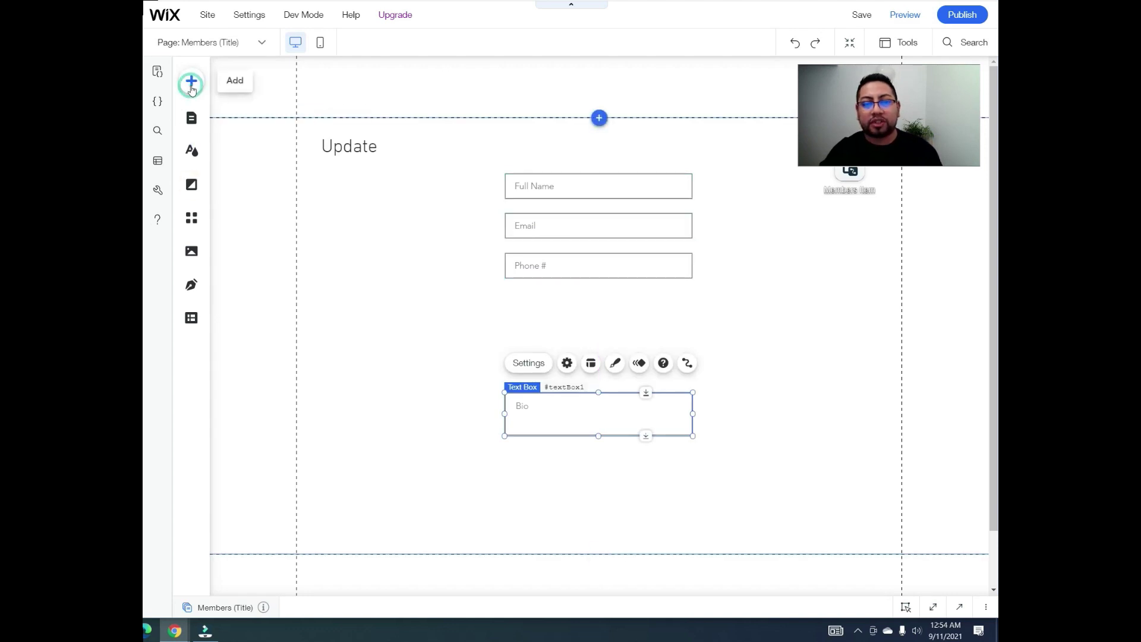
Step: Add an upload button and place it above the Full Name field, moving Full Name lower
click(191, 85)
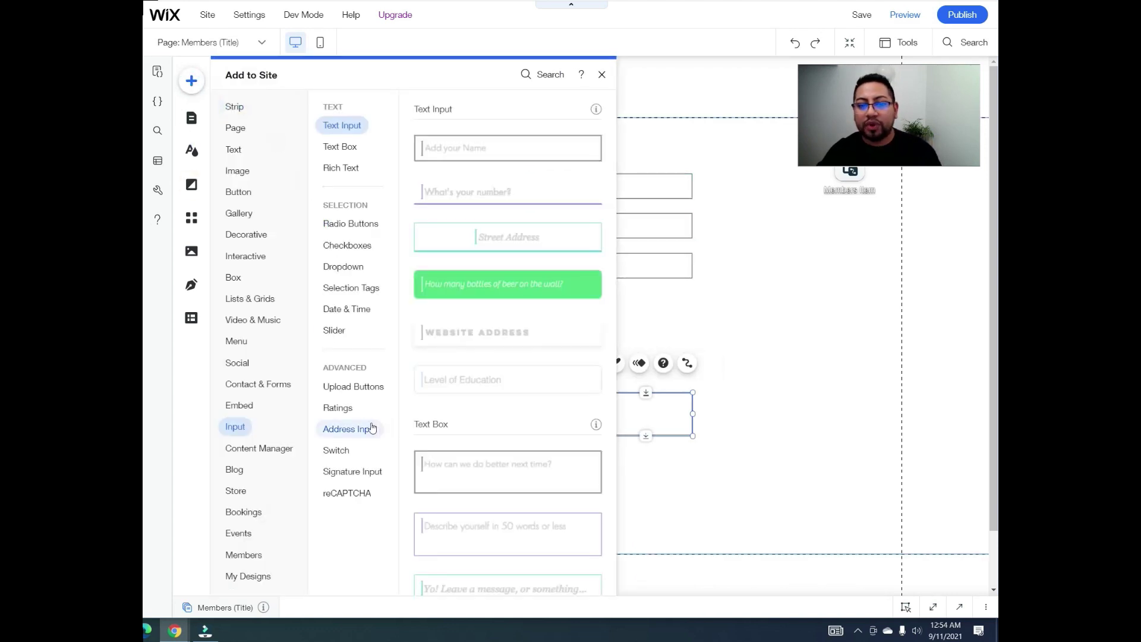
click(360, 395)
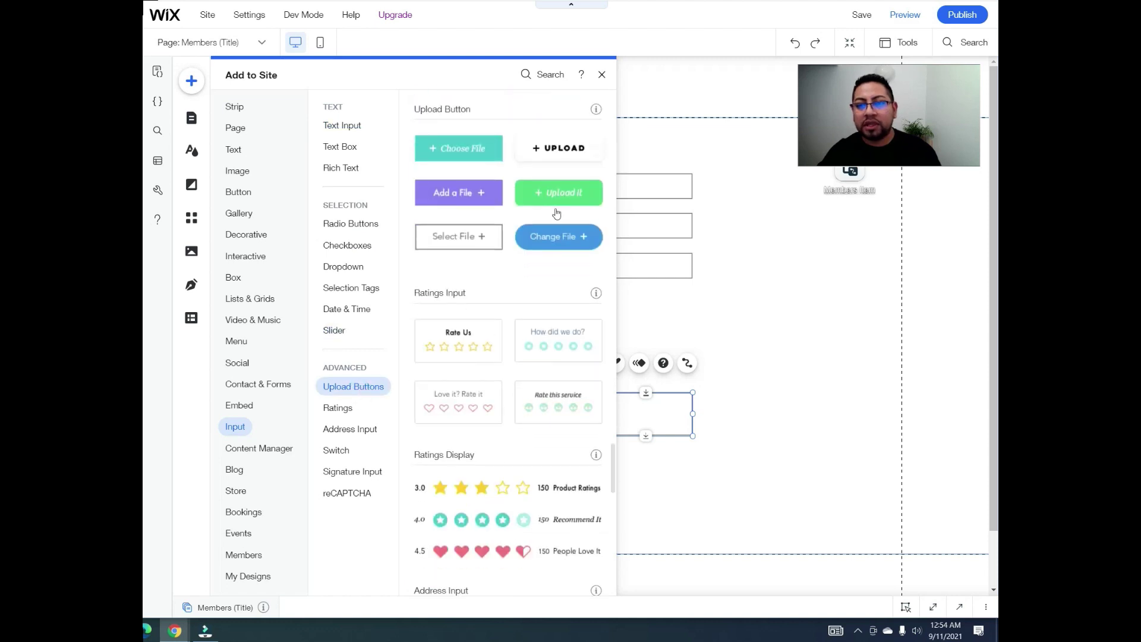
drag(572, 157, 483, 301)
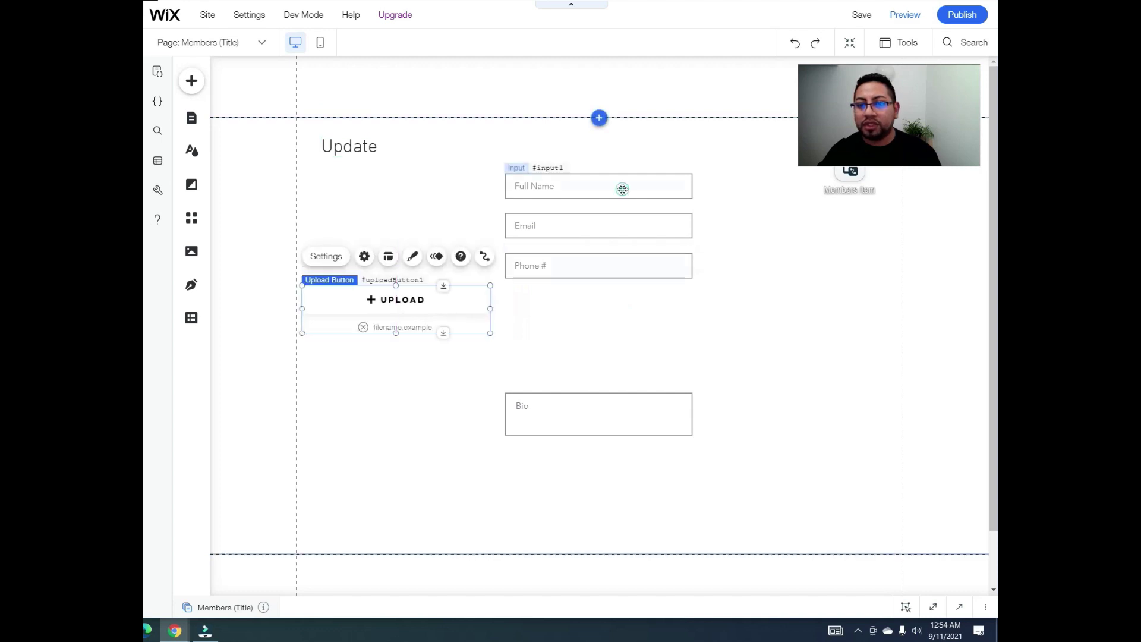
click(642, 186)
drag(642, 185, 644, 252)
click(410, 377)
drag(409, 377, 606, 201)
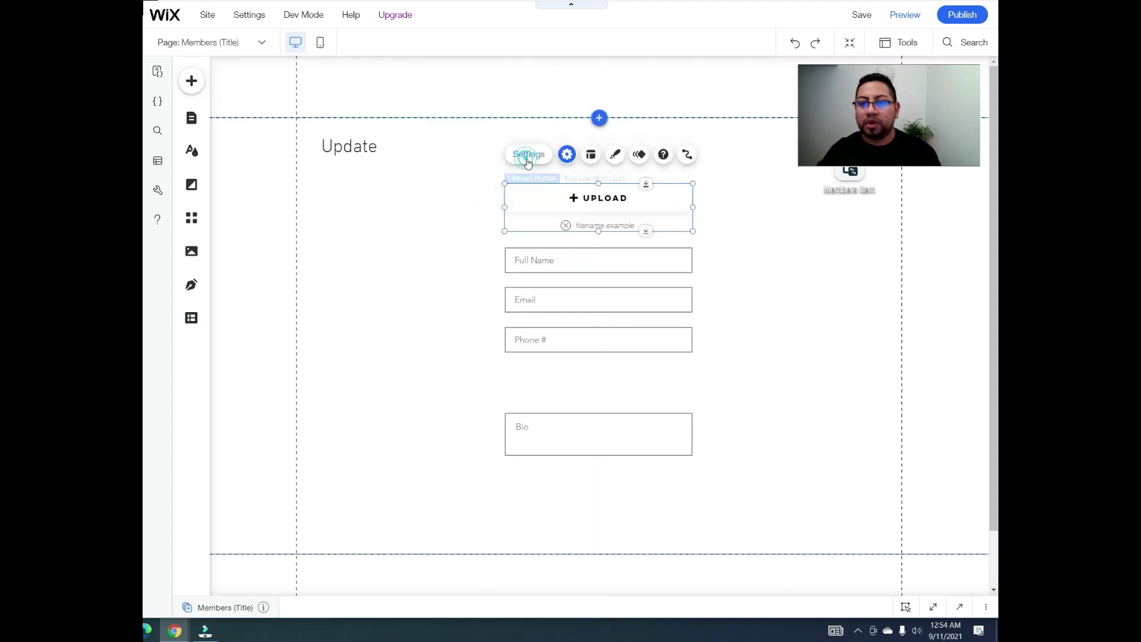
Step: Set the upload button's text to 'Profile Picture' in its Settings
click(567, 154)
click(775, 525)
text(Pr)
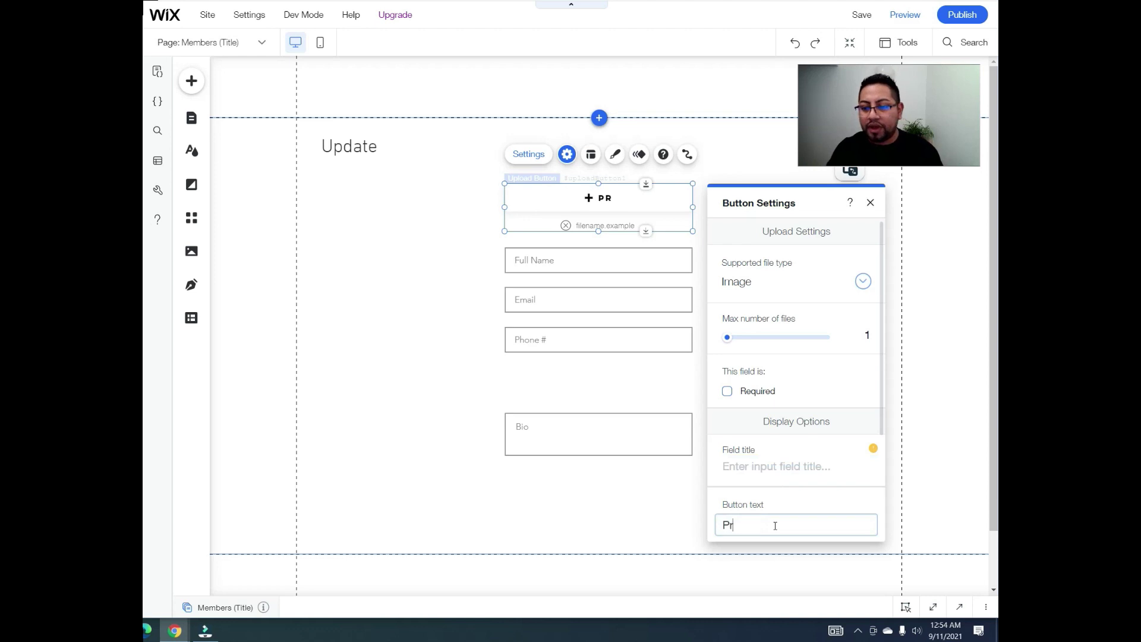
text(ofile Picture)
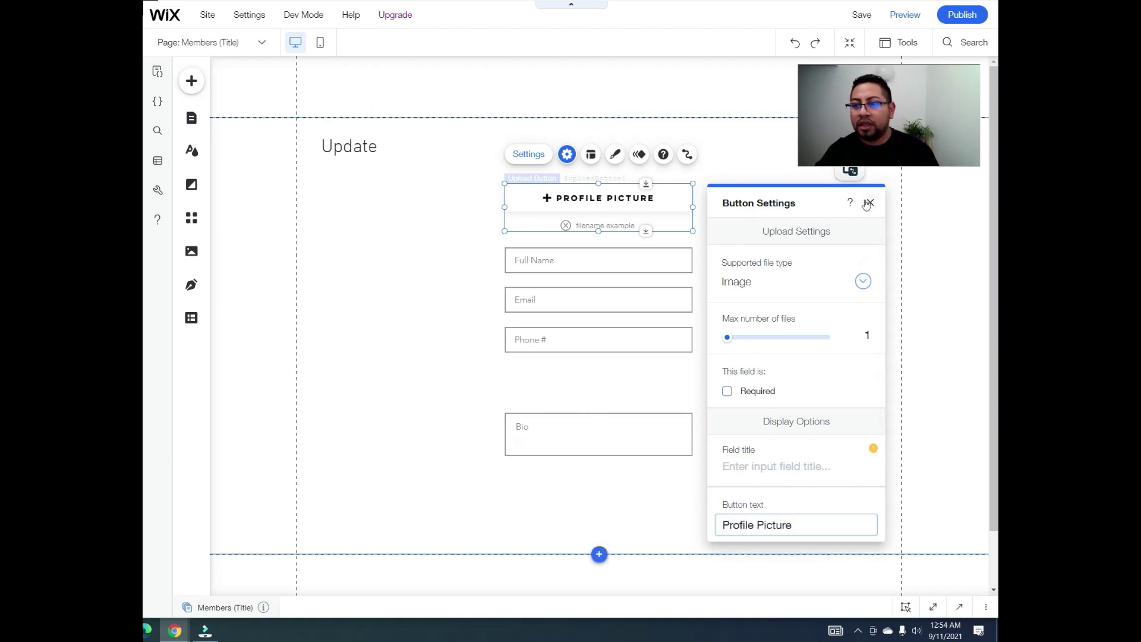
click(870, 202)
click(191, 81)
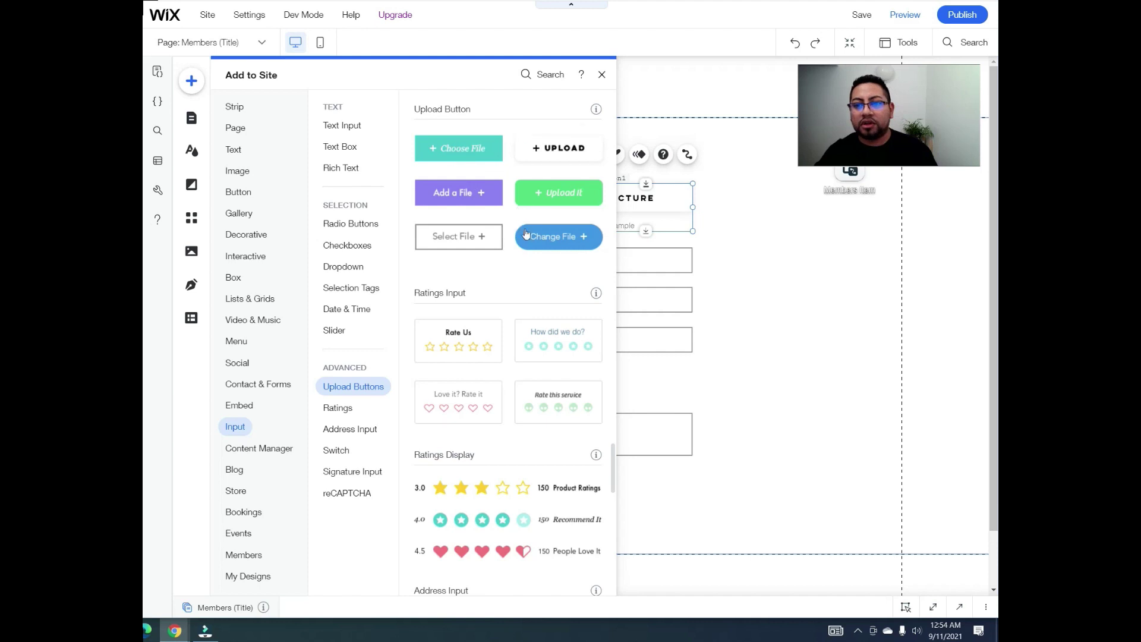
Step: Add a form-width upload button below Phone # labelled 'Background Image'
click(543, 240)
drag(611, 322, 693, 384)
click(541, 328)
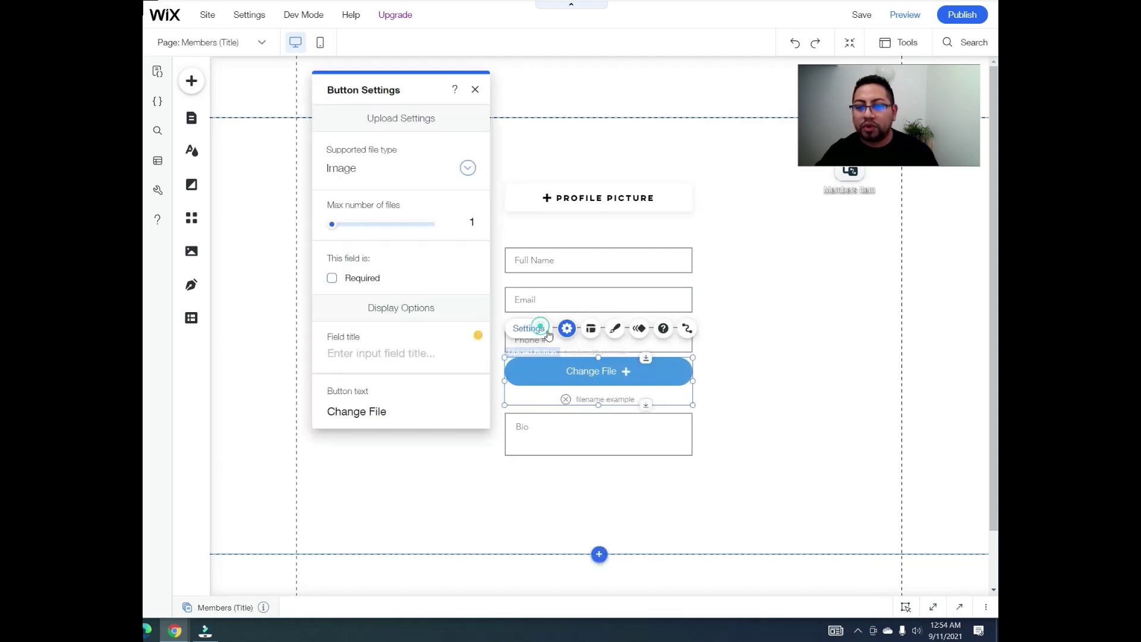
click(390, 414)
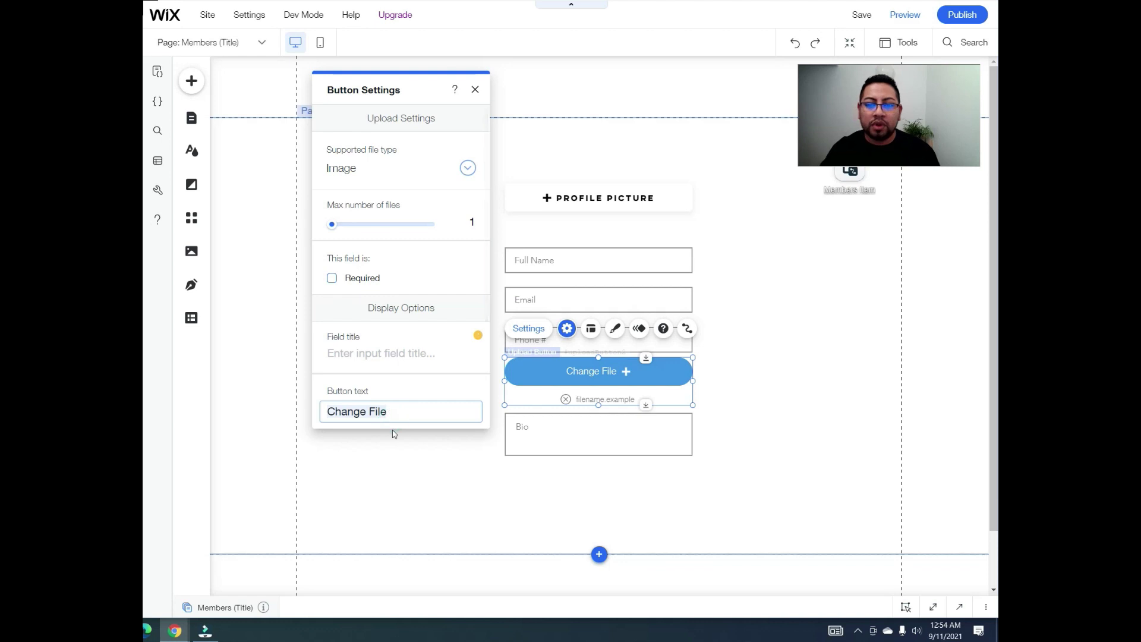
text(Backg)
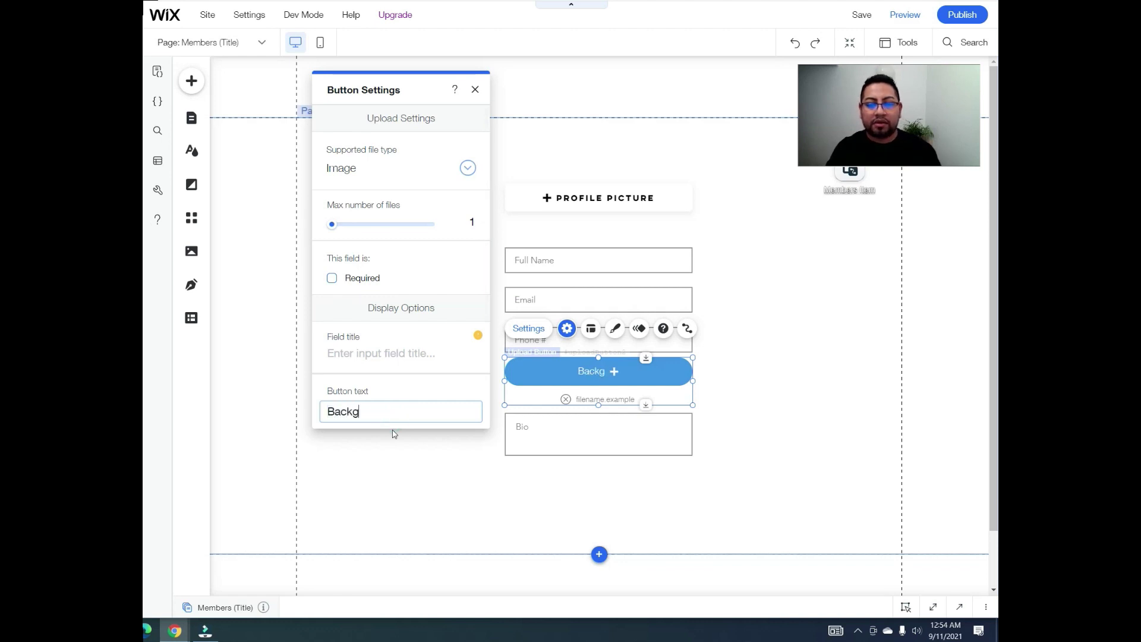
text(round Image)
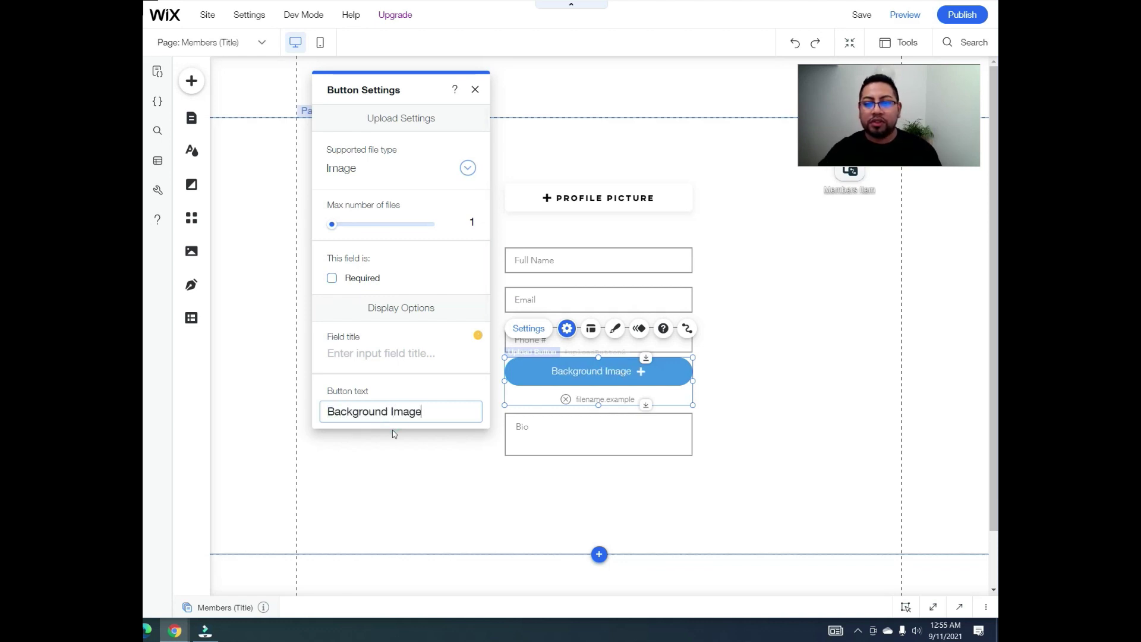
click(739, 388)
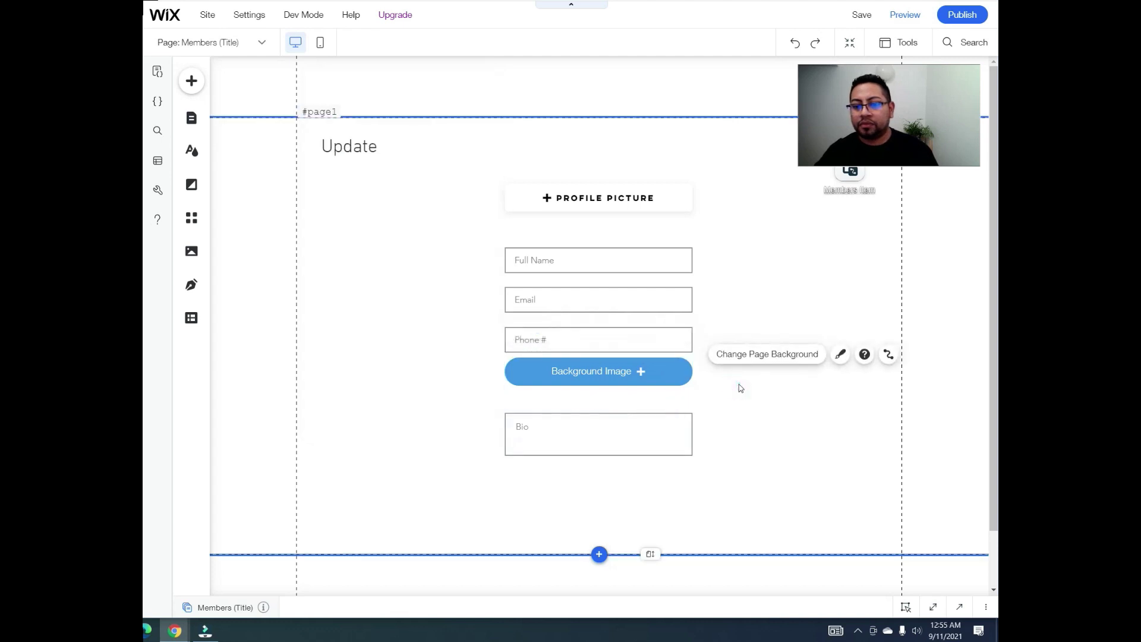
Step: Nudge the Background Image button and the Email field into alignment
click(648, 360)
drag(648, 360, 646, 367)
drag(626, 300, 628, 298)
drag(624, 297, 625, 303)
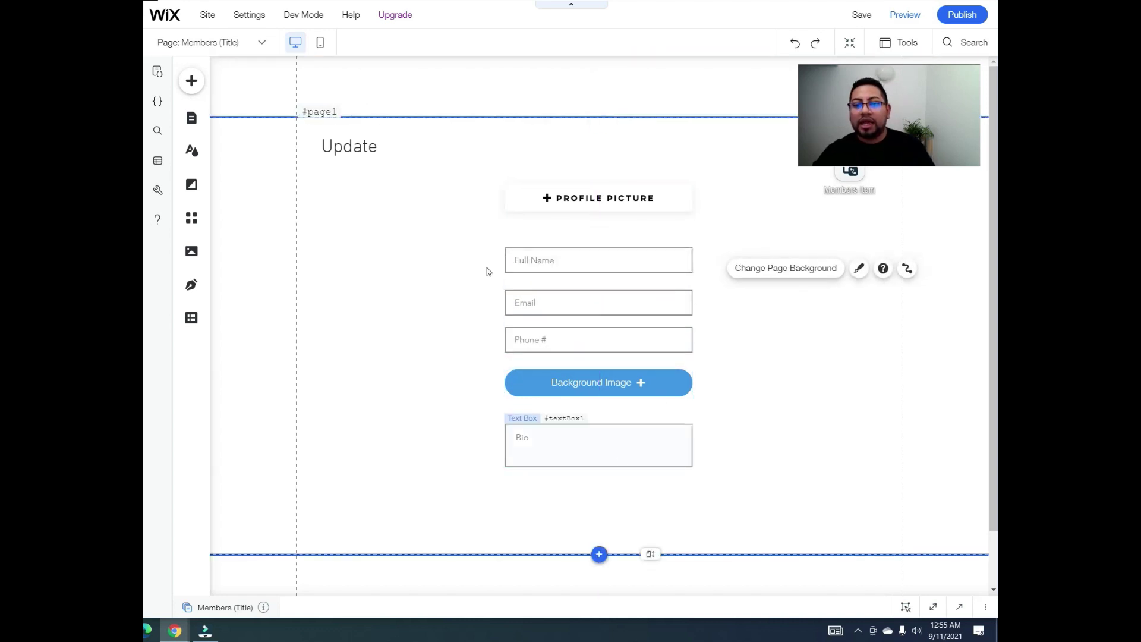
Step: Place a themed button below the Bio box
click(191, 81)
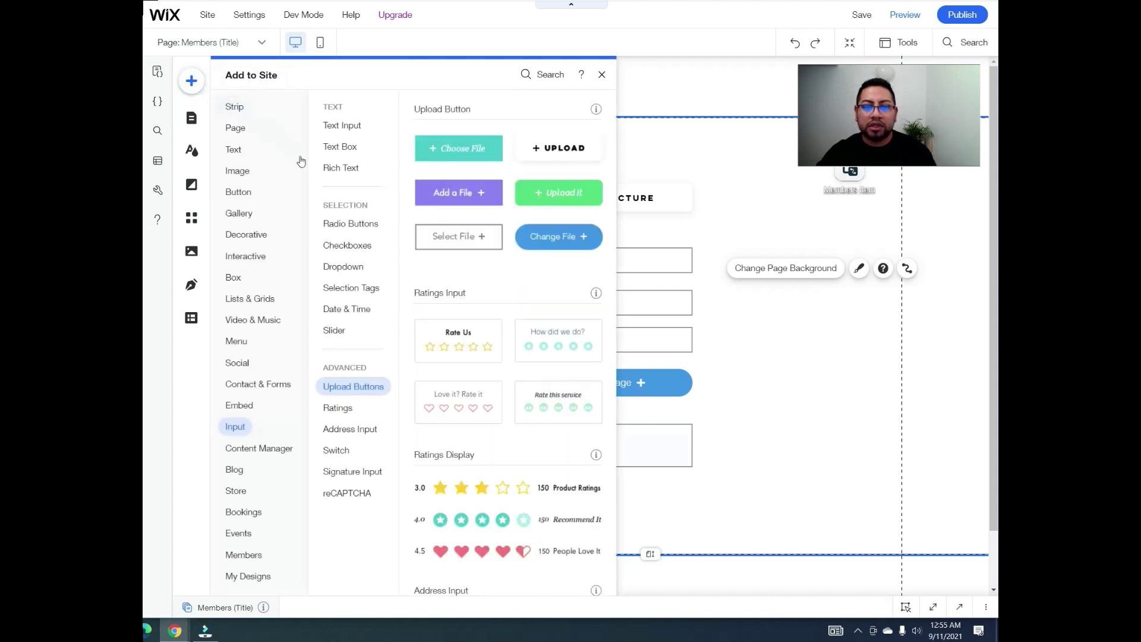
click(235, 127)
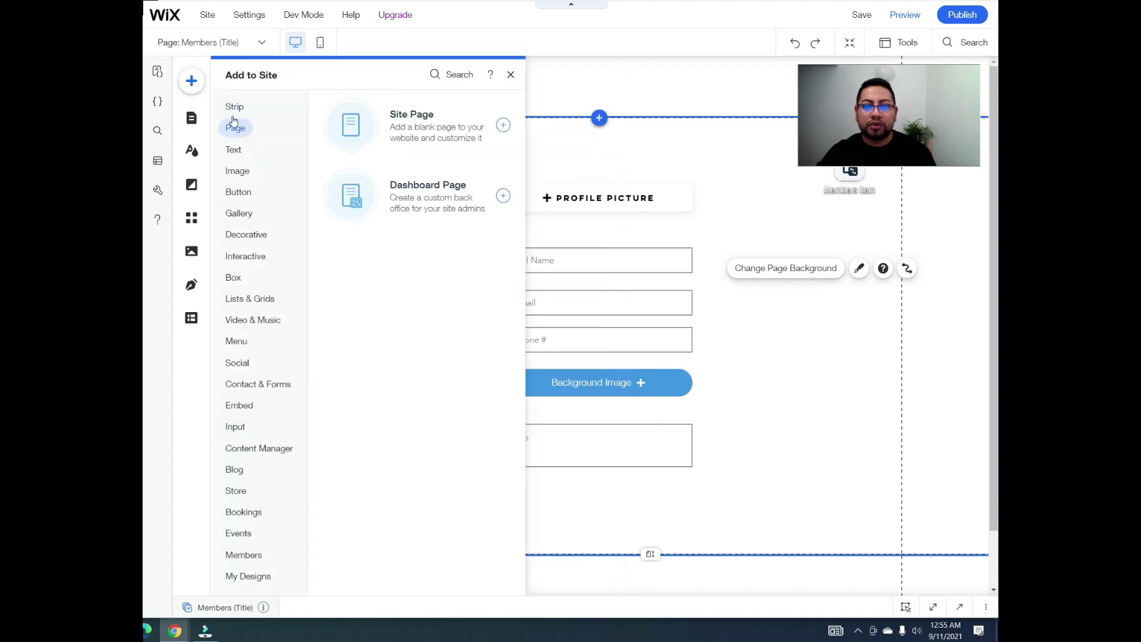
click(240, 176)
click(239, 193)
drag(453, 152, 592, 503)
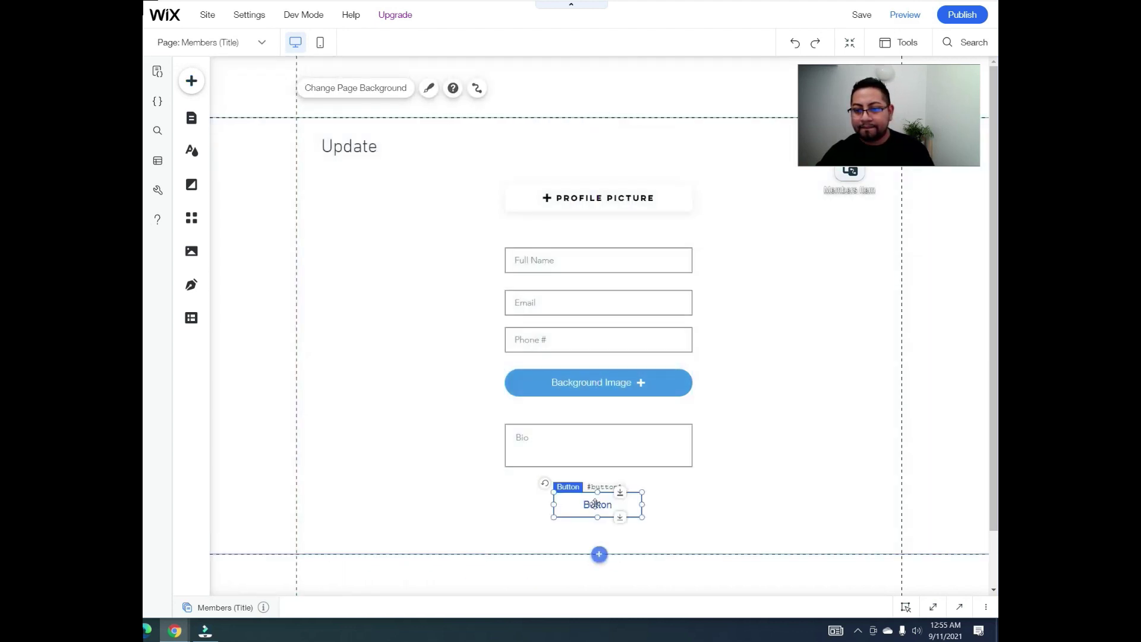
scroll(630, 491, down, 1)
Step: Change the new button's text to 'Submit'
click(585, 400)
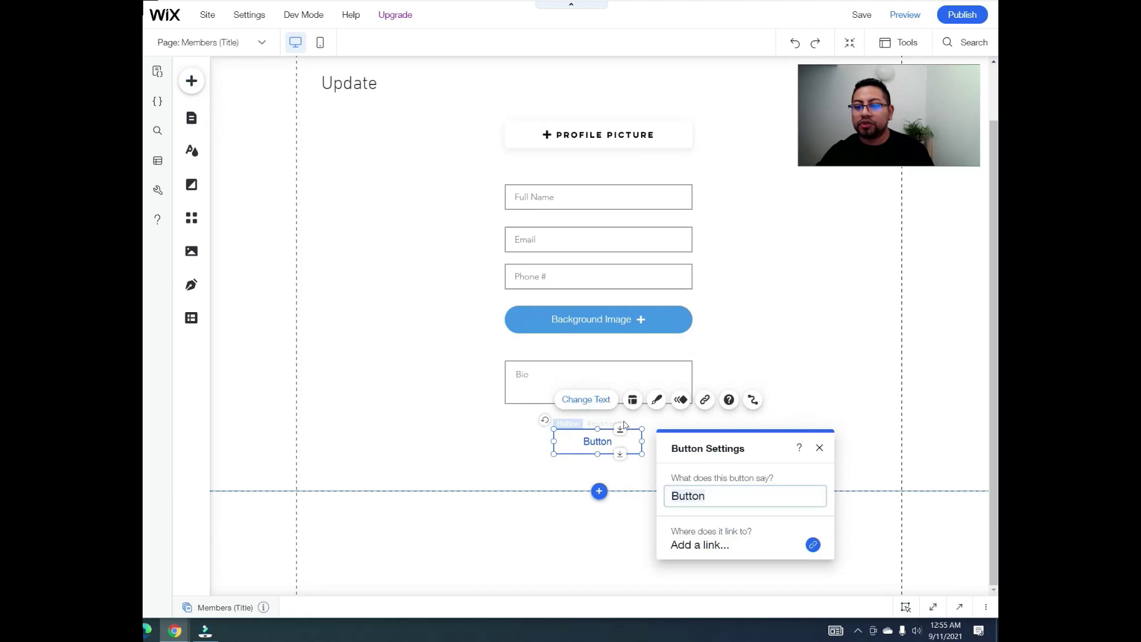
text(Submit)
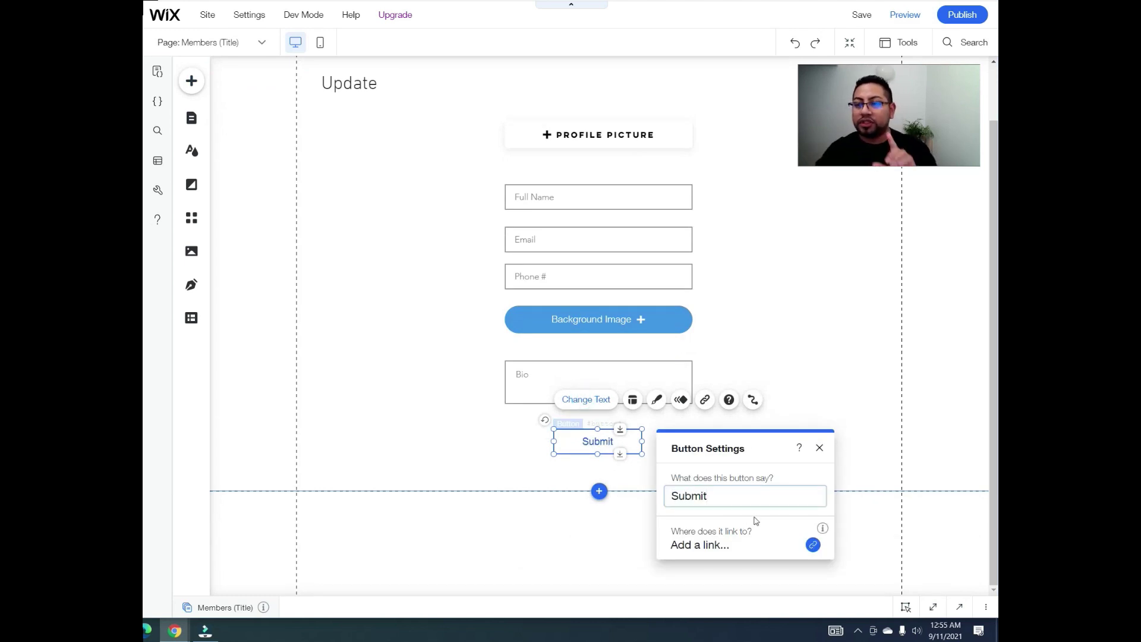
click(819, 448)
click(812, 351)
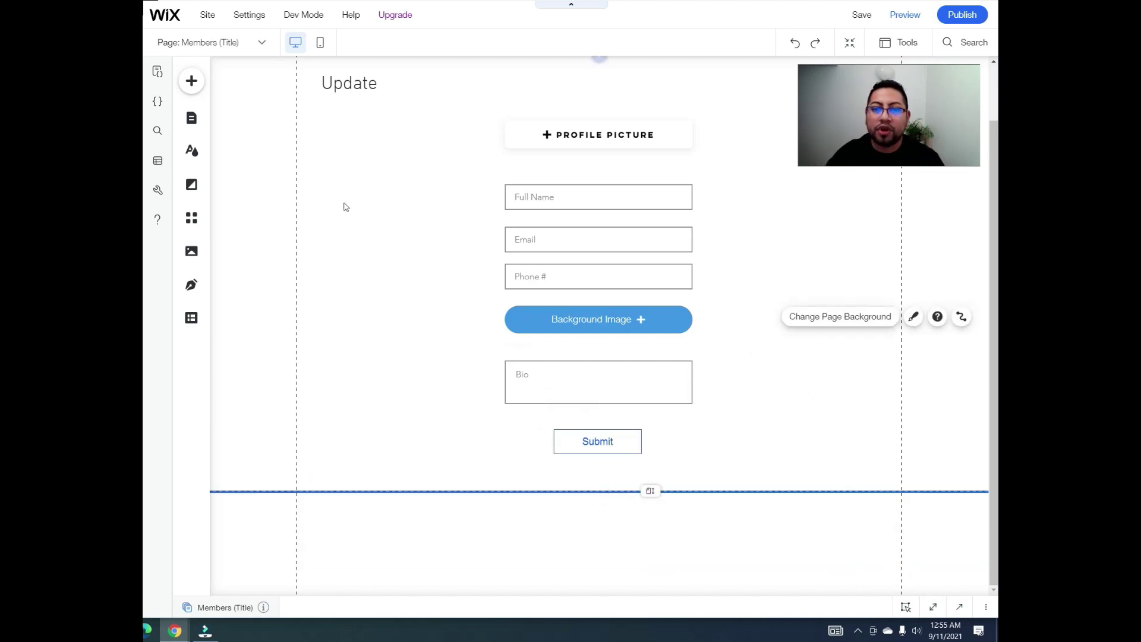
click(192, 119)
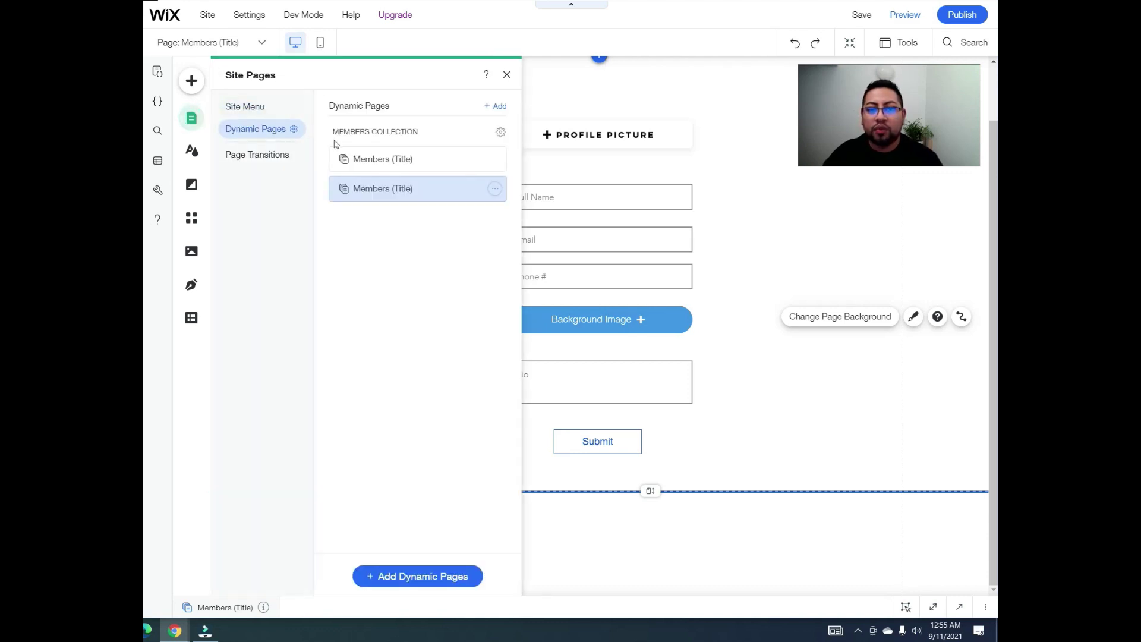
Step: Preview the two Members (Title) dynamic pages
click(401, 161)
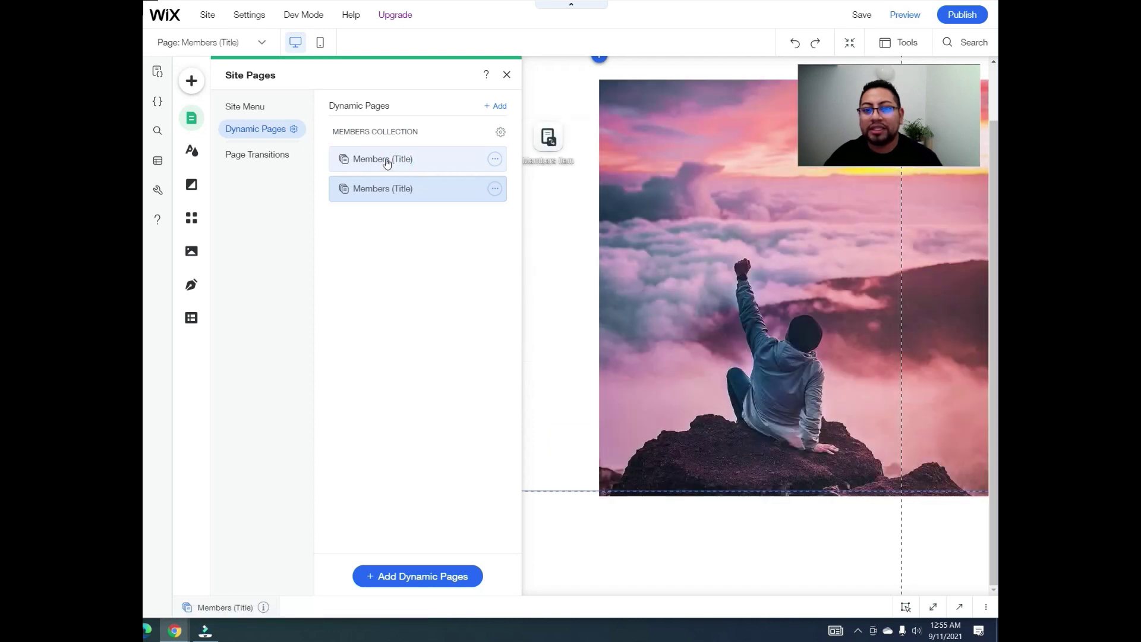
click(408, 191)
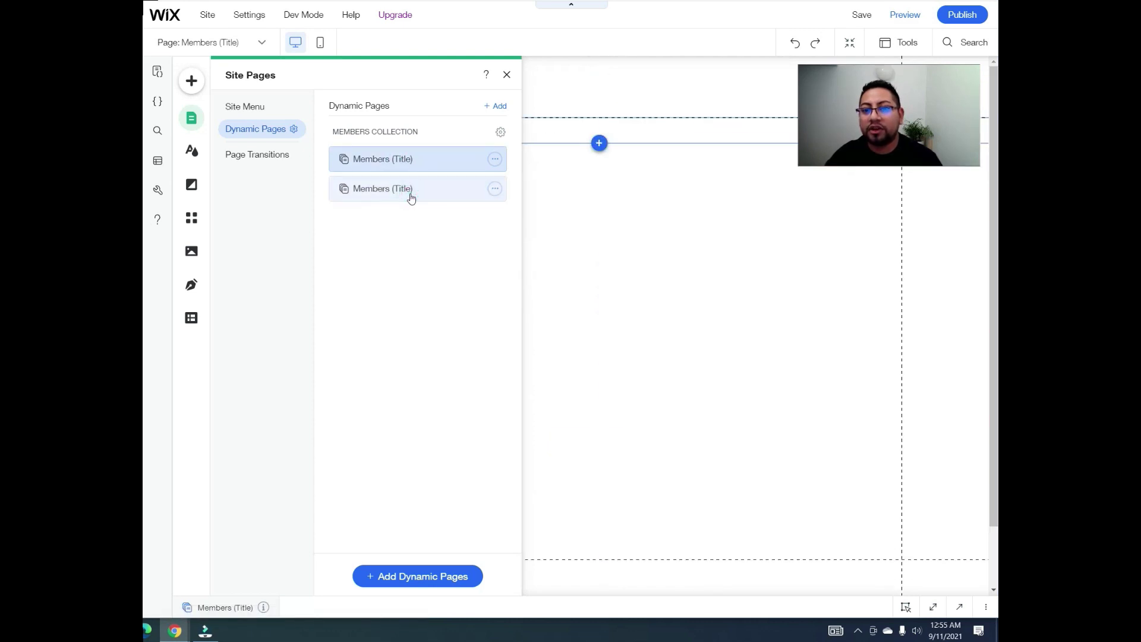
click(452, 167)
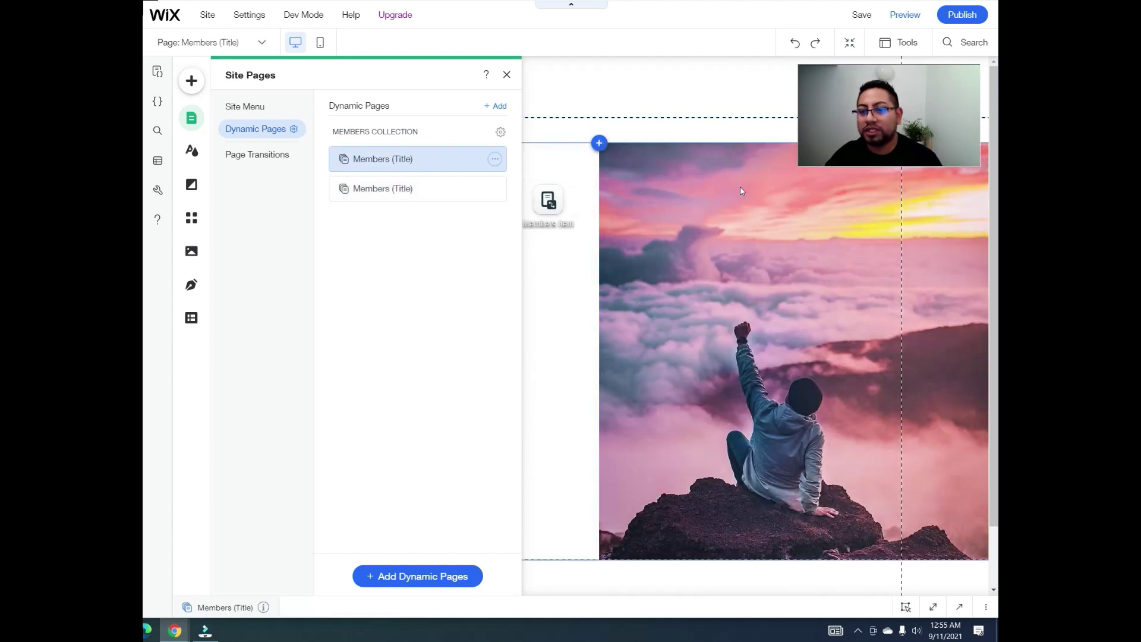
Step: Rename the first Members (Title) dynamic page to 'My Profile'
click(495, 159)
click(559, 207)
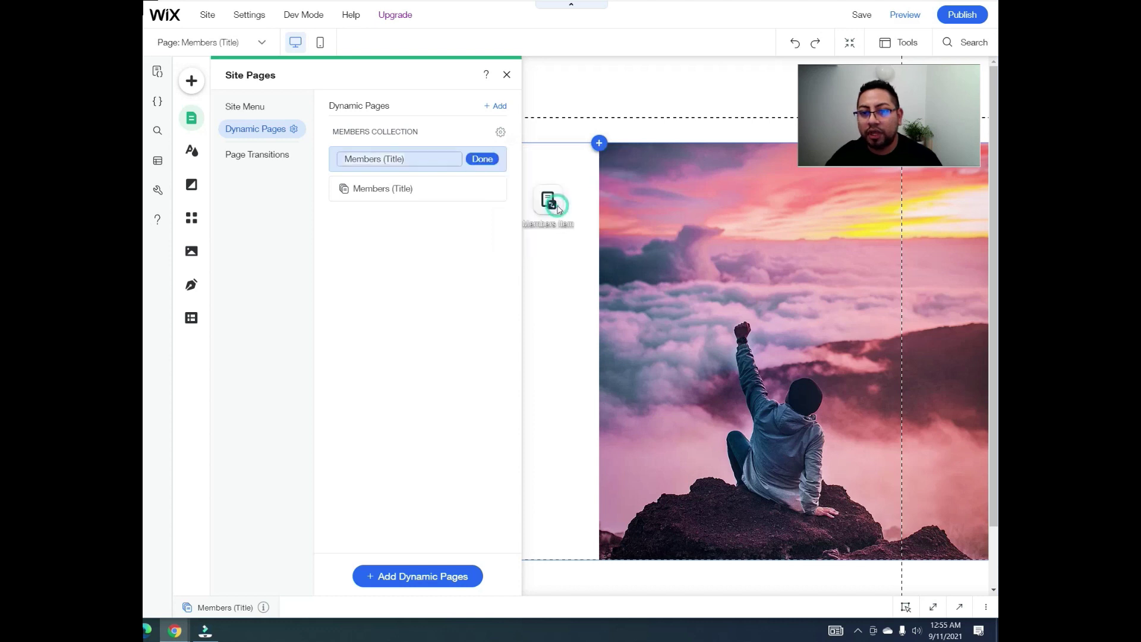
text(P)
key(BackSpace)
text(m)
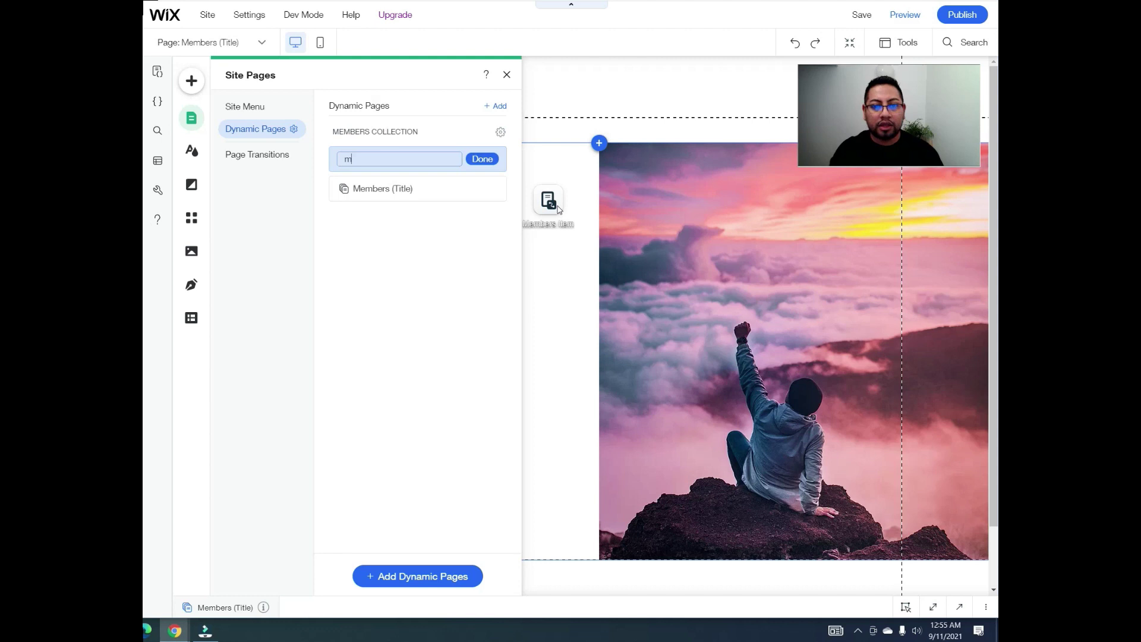
text(Y)
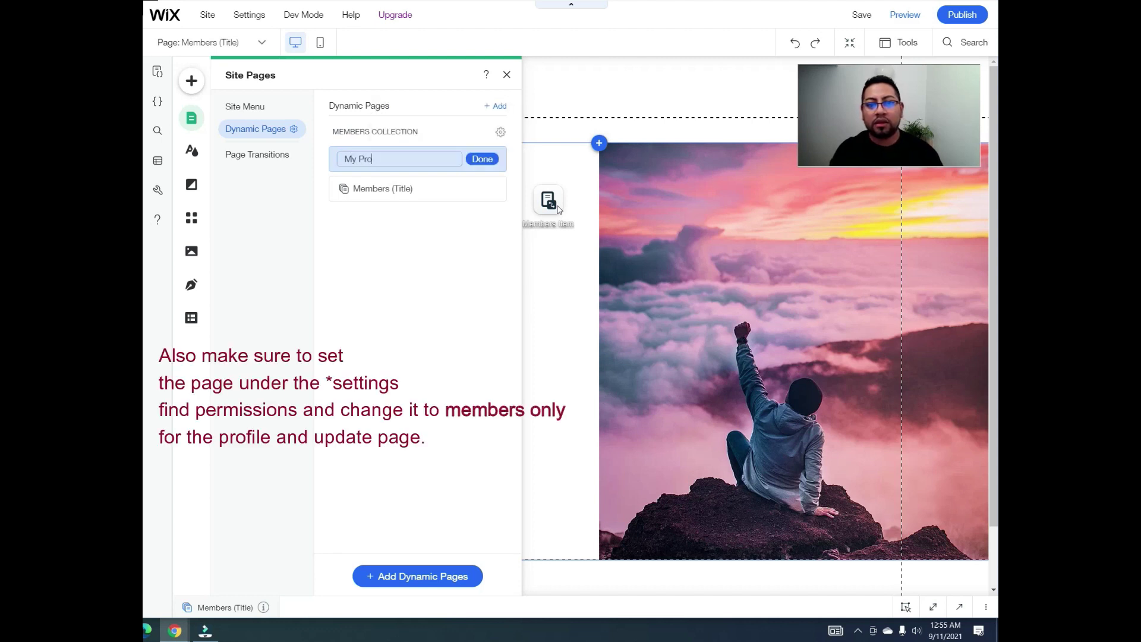
click(482, 159)
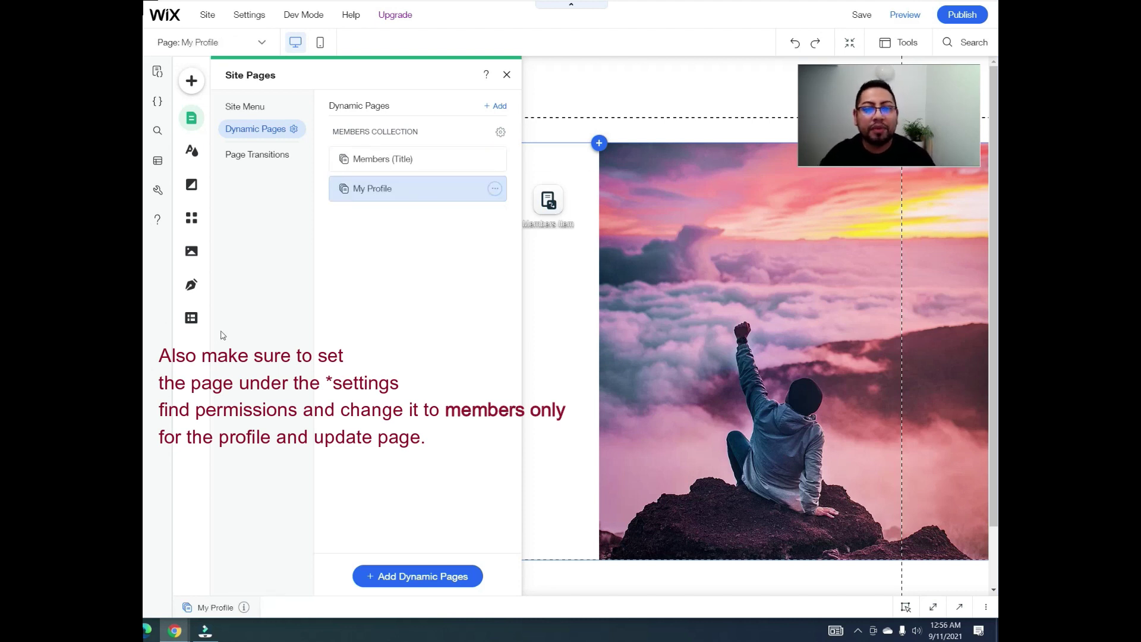
click(495, 189)
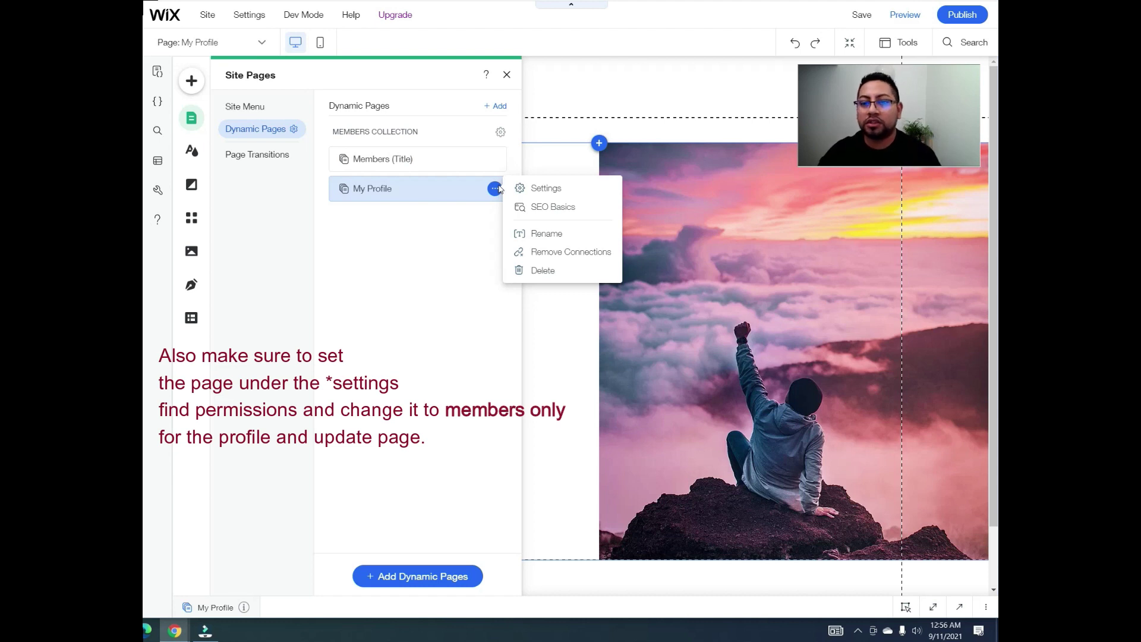
Step: Replace {Title} in the My Profile page URL with the ID field, giving members/ID
click(546, 189)
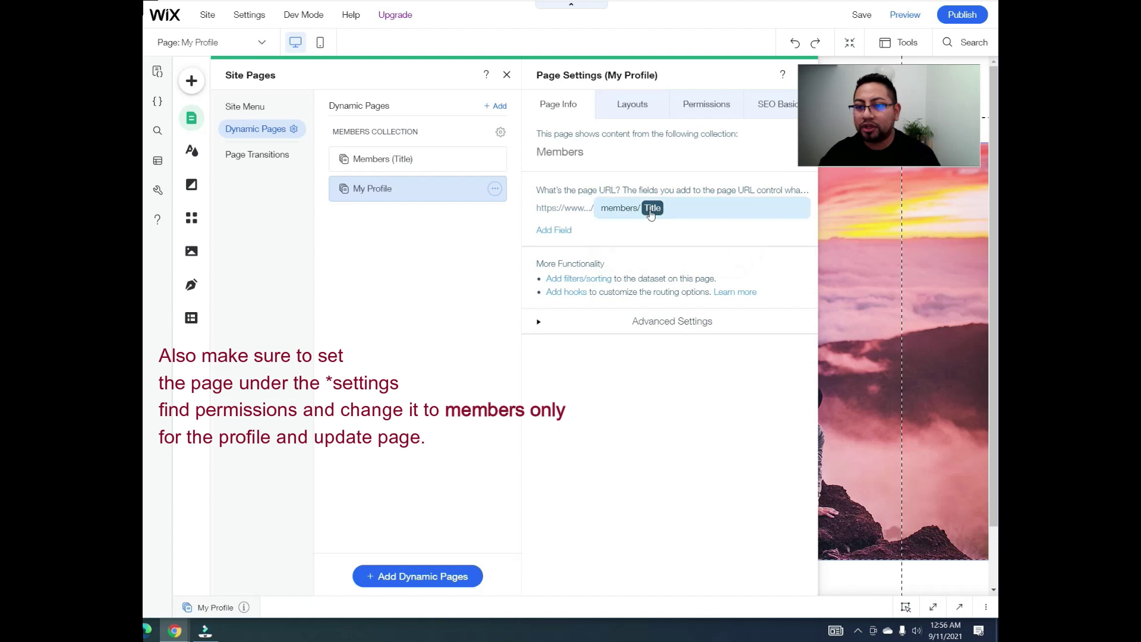
click(677, 211)
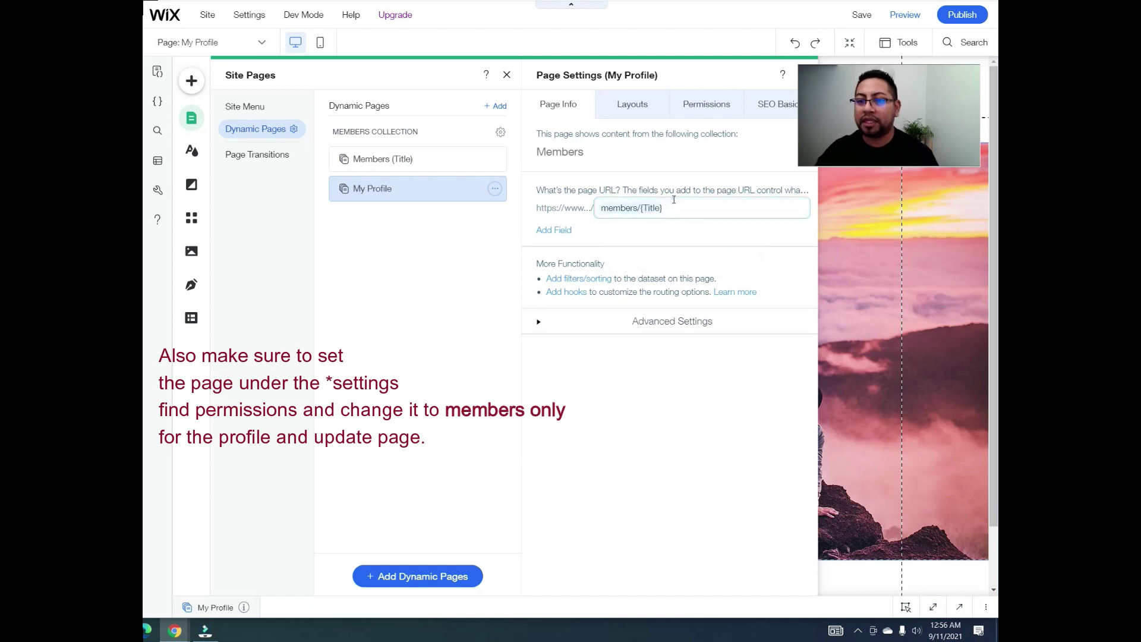
key(BackSpace)
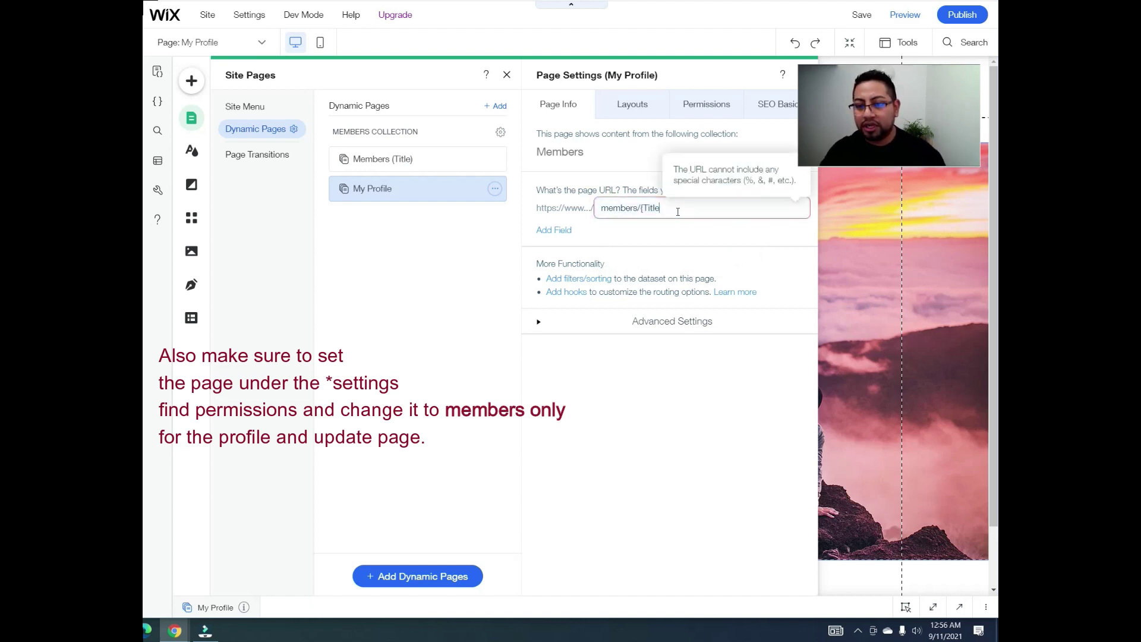
key(BackSpace)
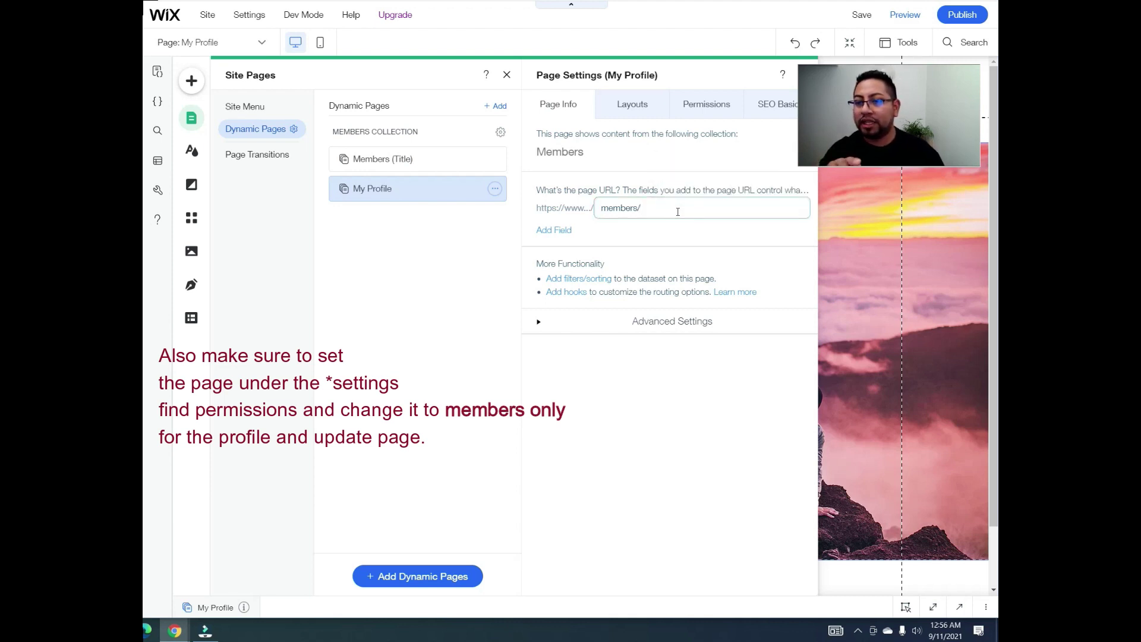
click(561, 230)
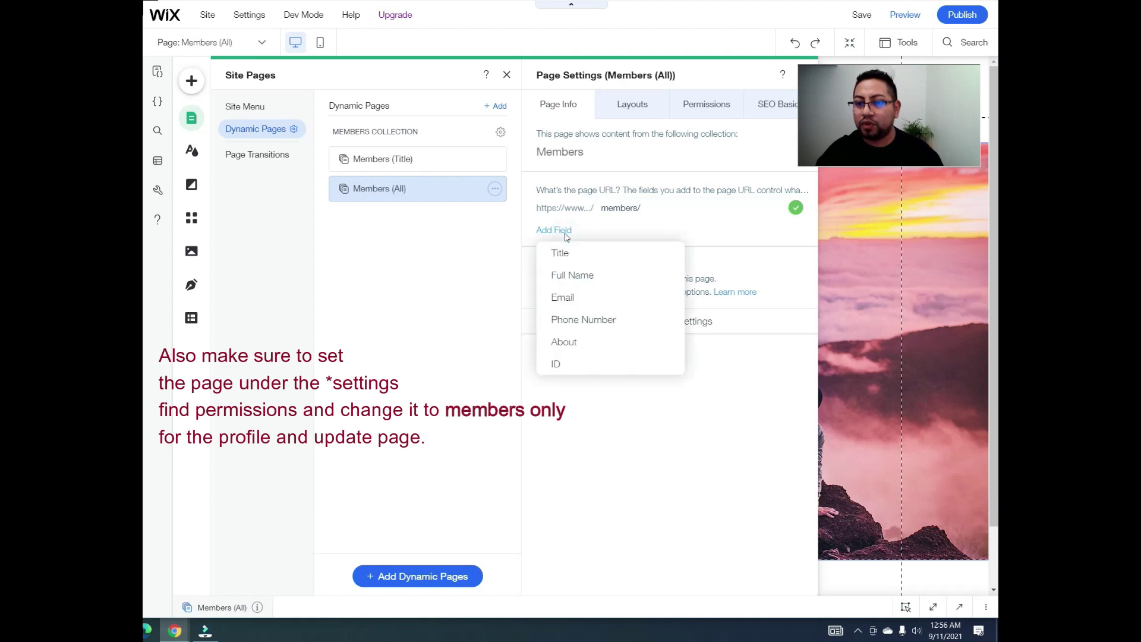
click(572, 366)
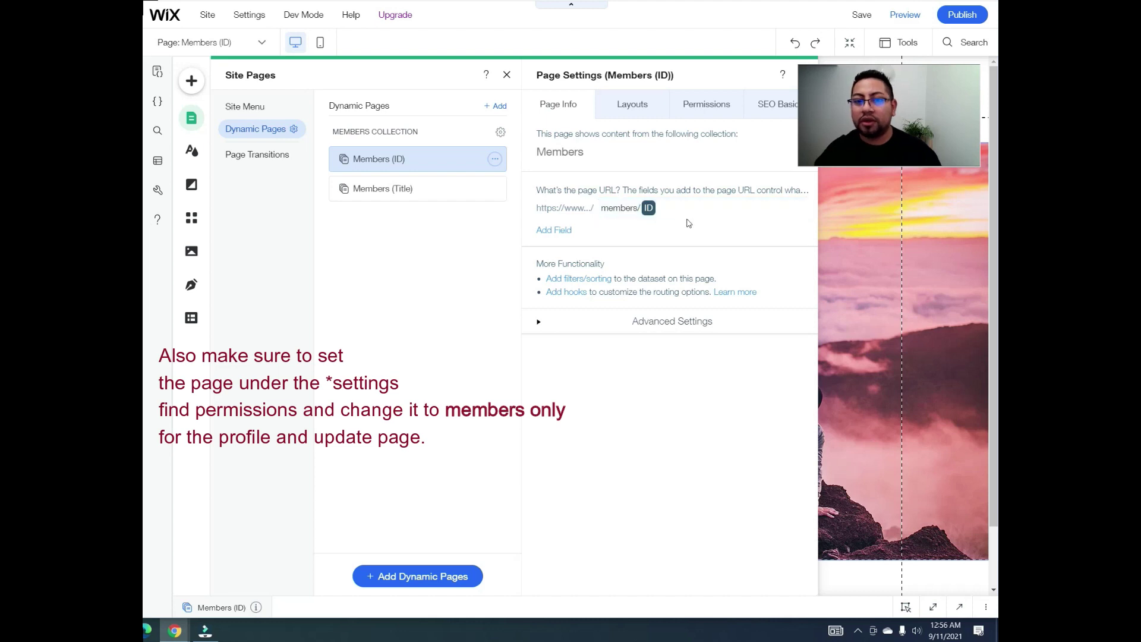
click(438, 194)
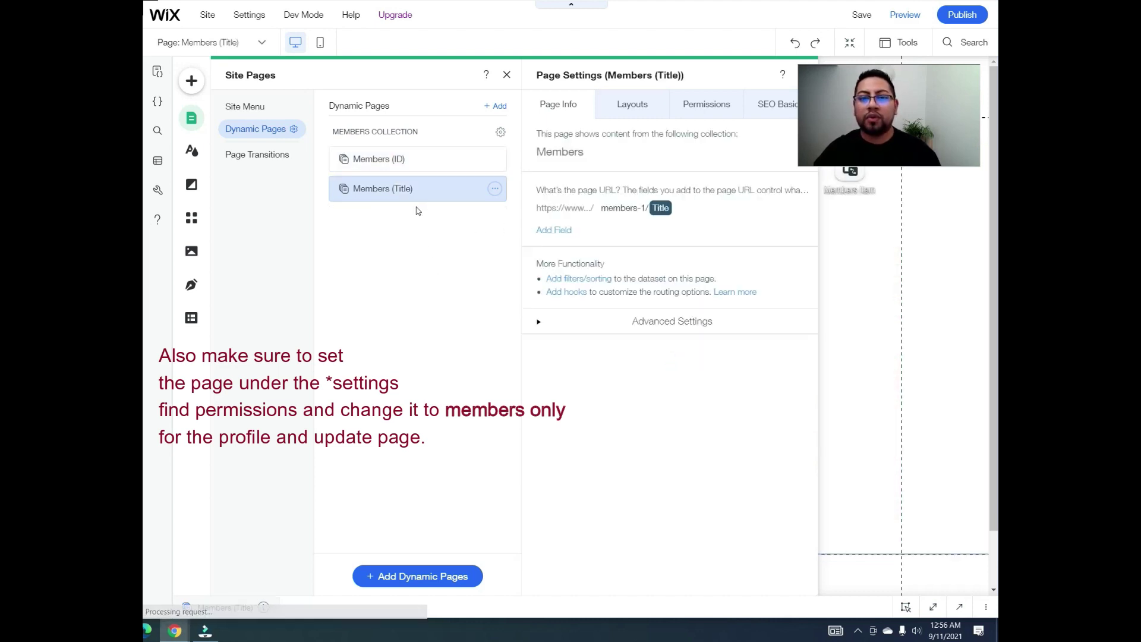
Step: Rename the Members (Title) page to 'Update'
click(495, 189)
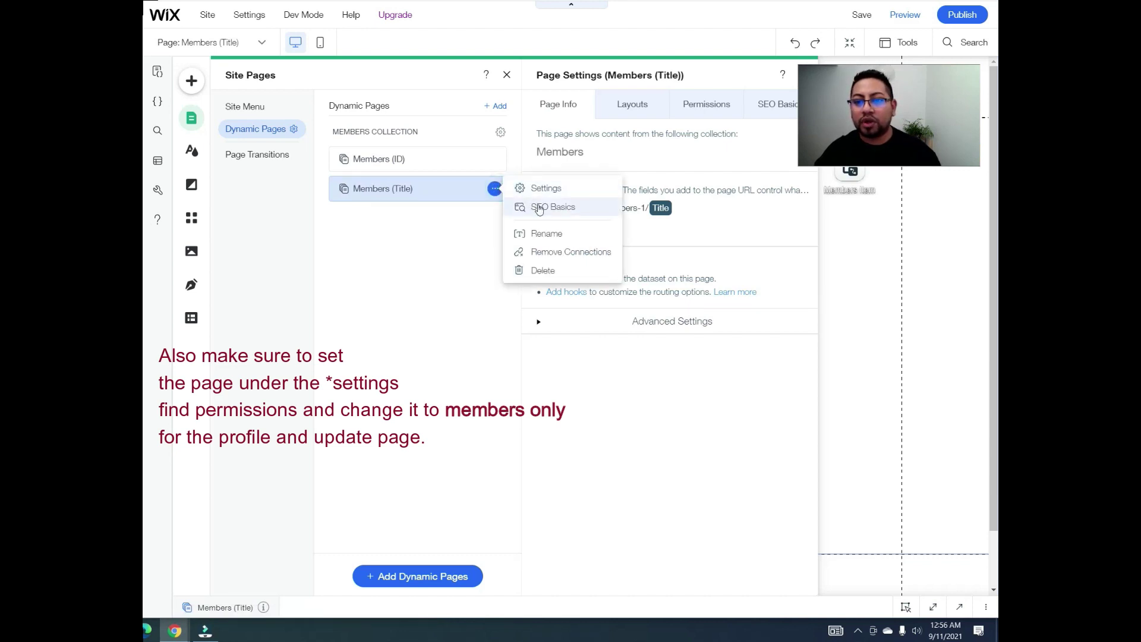
click(552, 238)
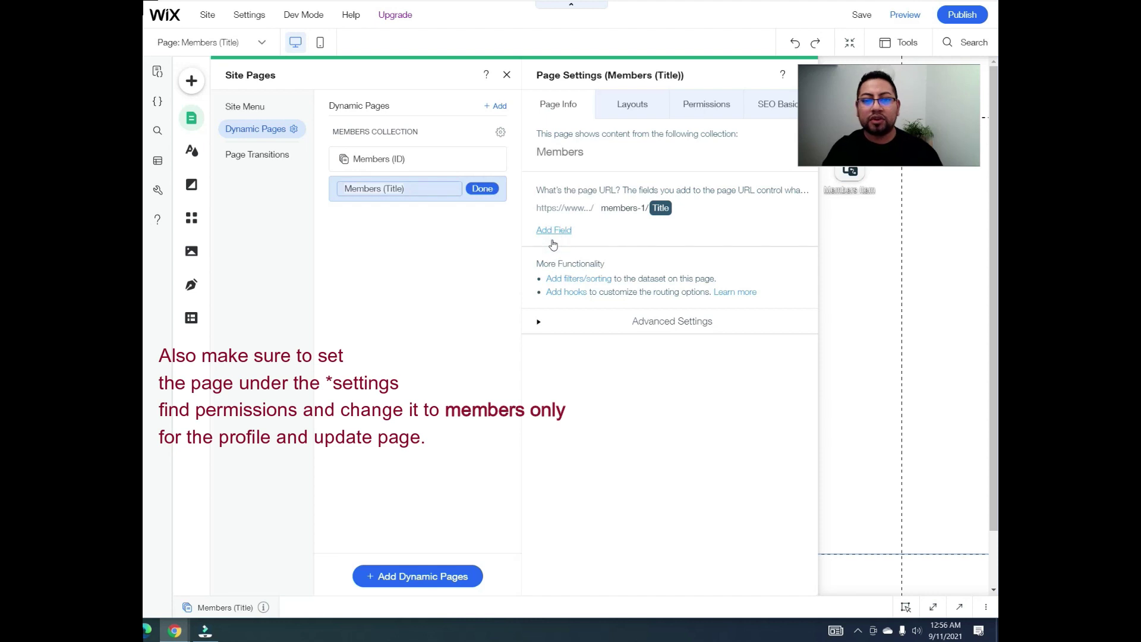
text(Update)
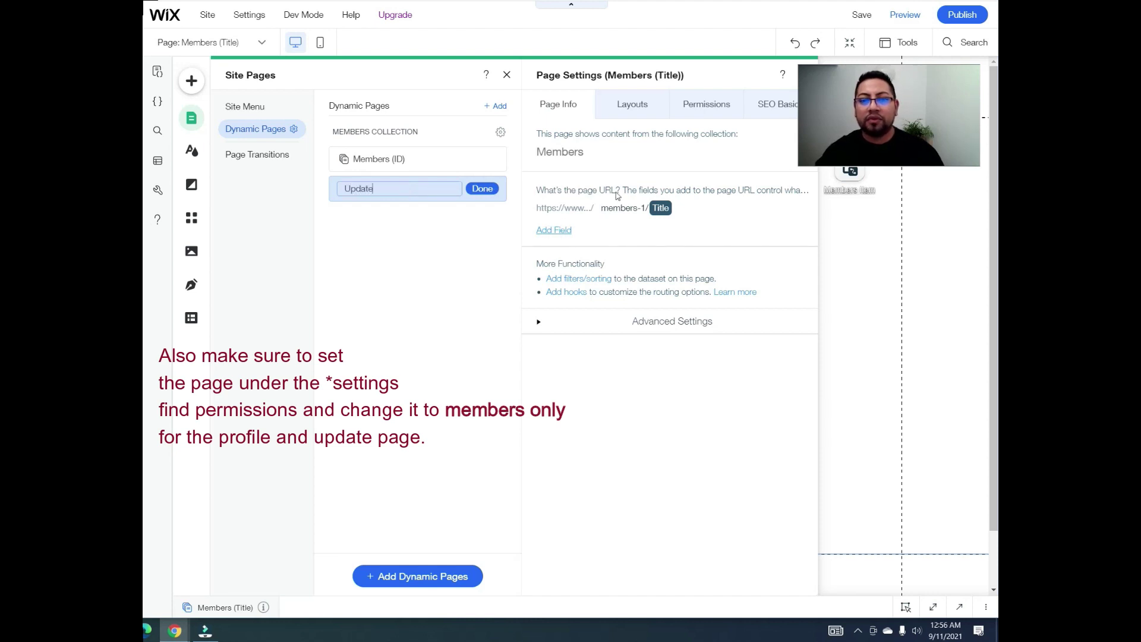
click(484, 192)
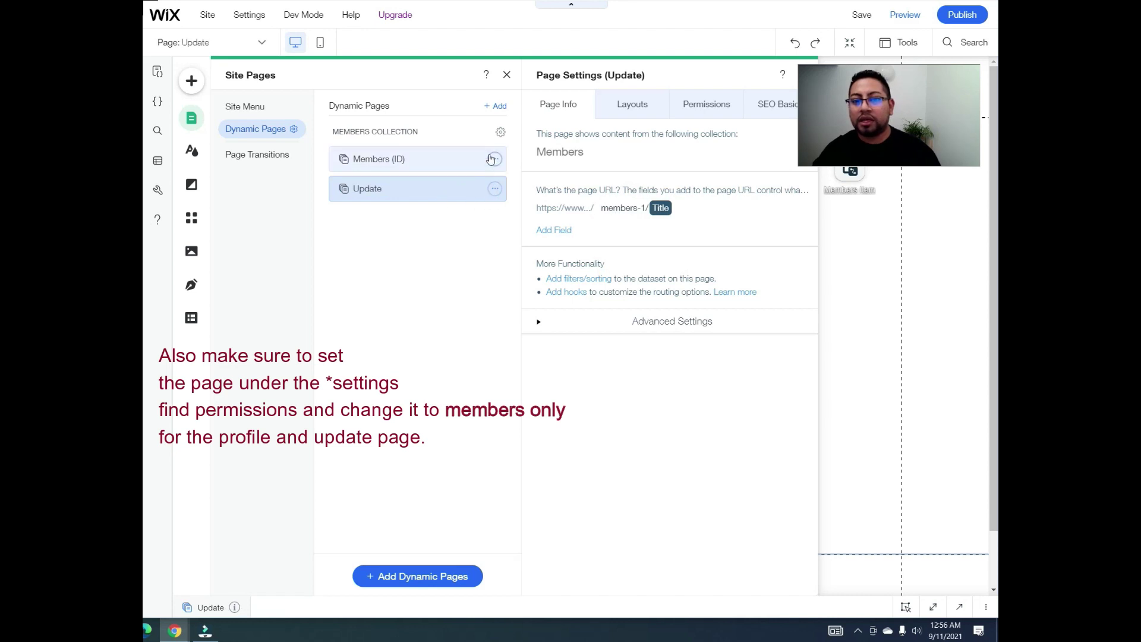
Step: Rename the Members (ID) page back to 'My Profile' and check its settings
click(493, 158)
click(537, 202)
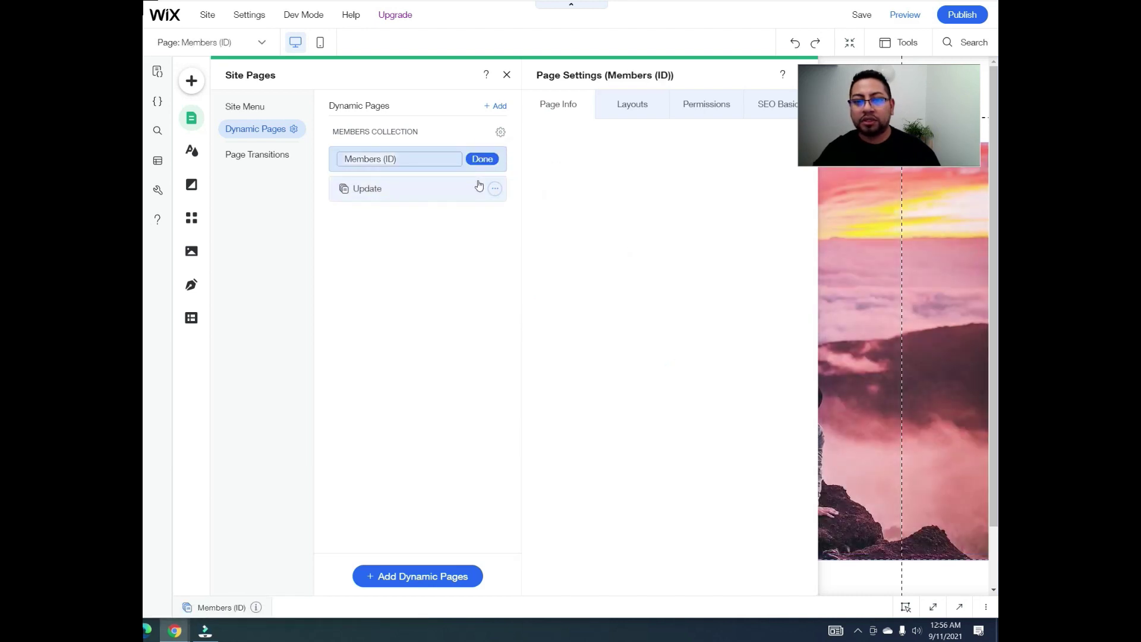
text(My Profile)
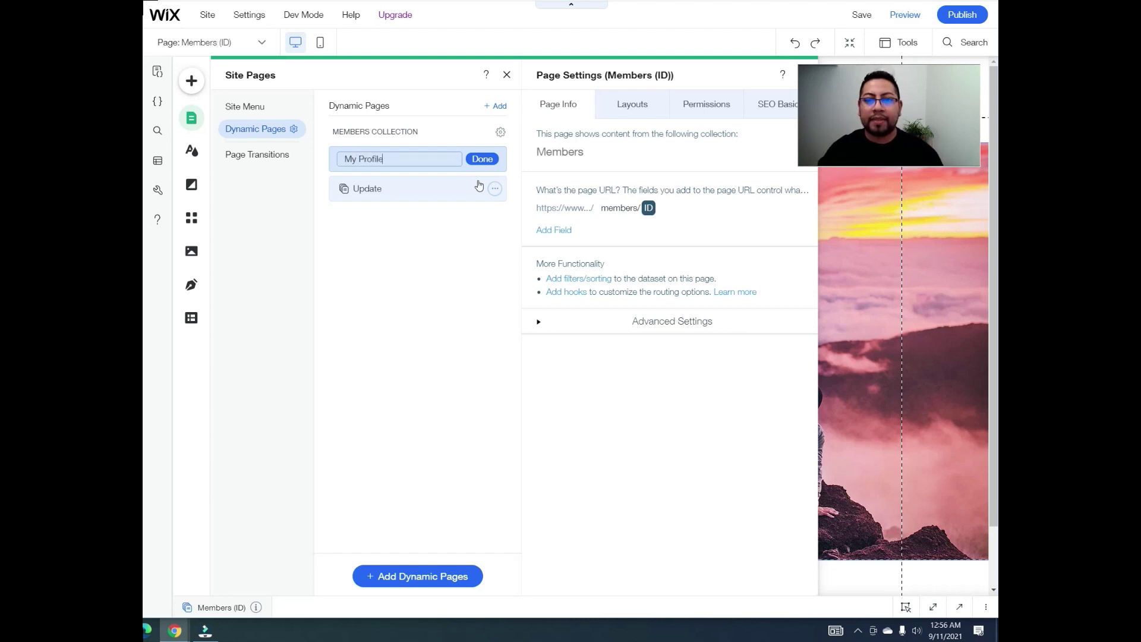
click(482, 159)
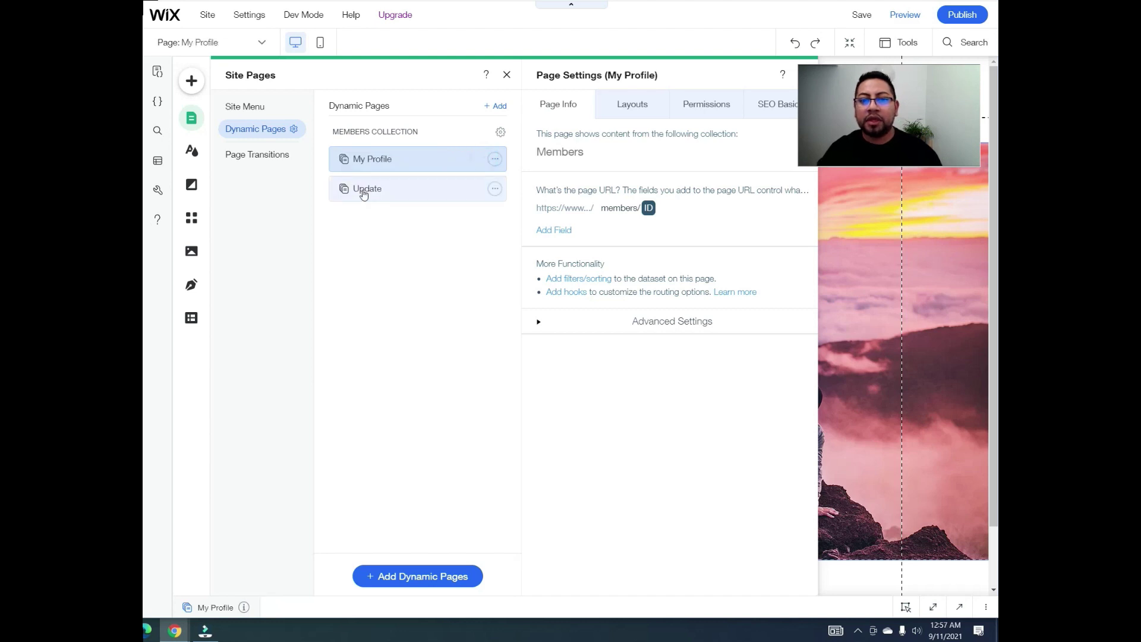
click(496, 154)
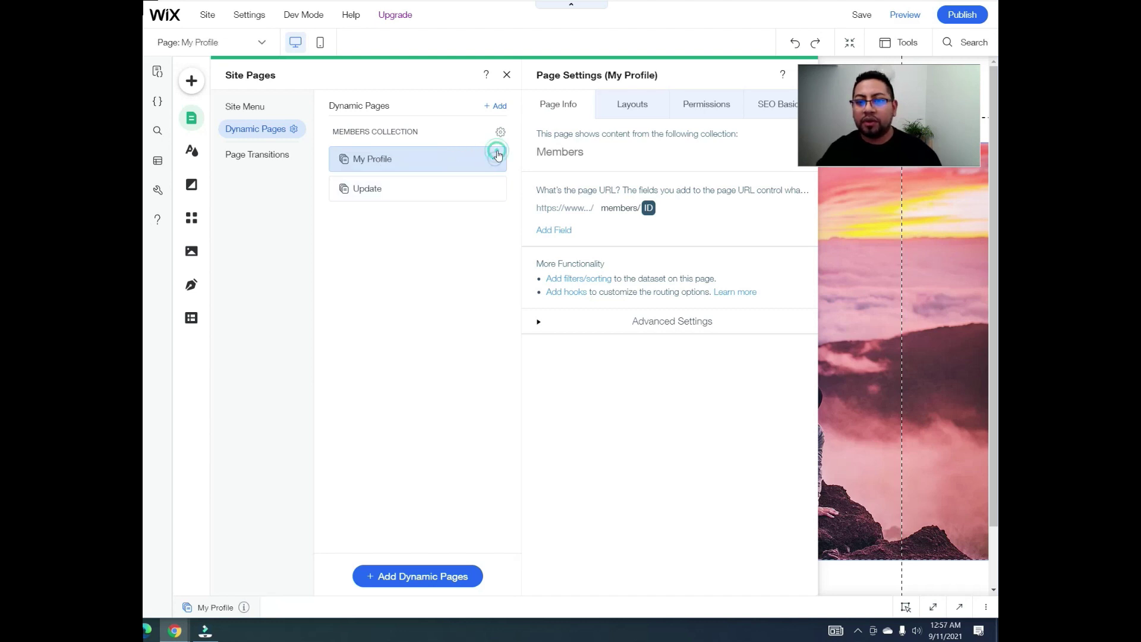
click(532, 158)
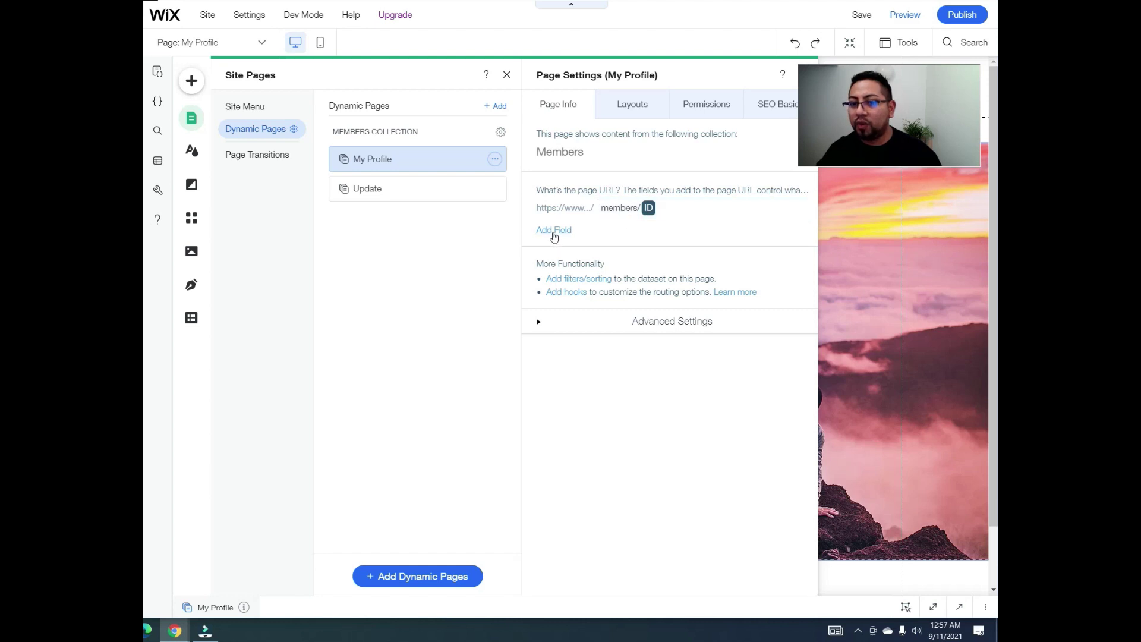
click(427, 196)
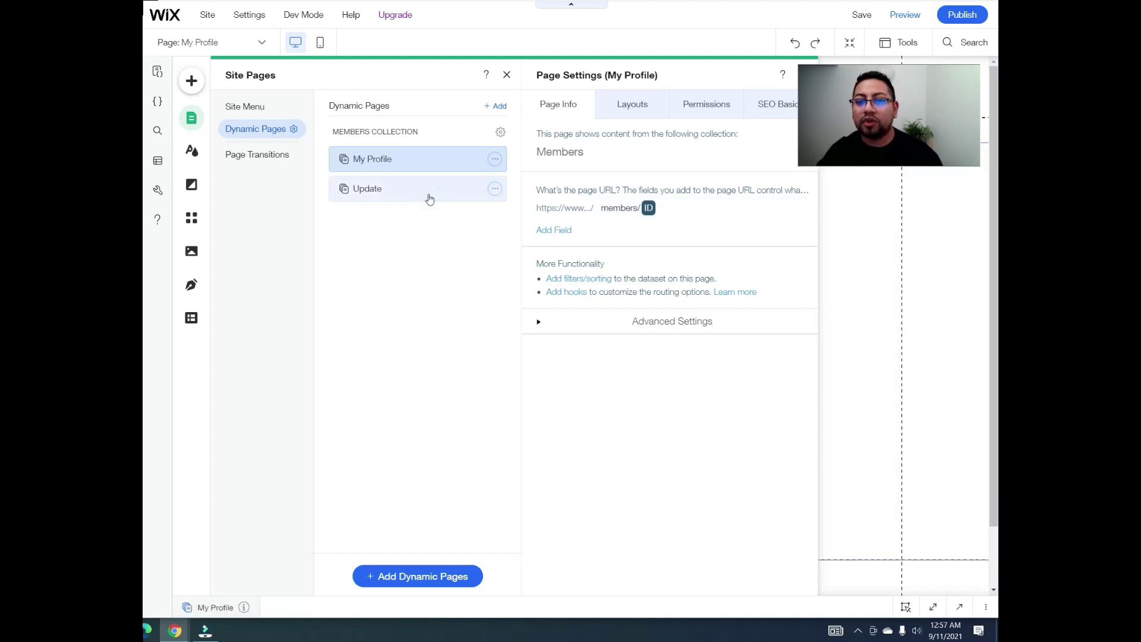
click(495, 189)
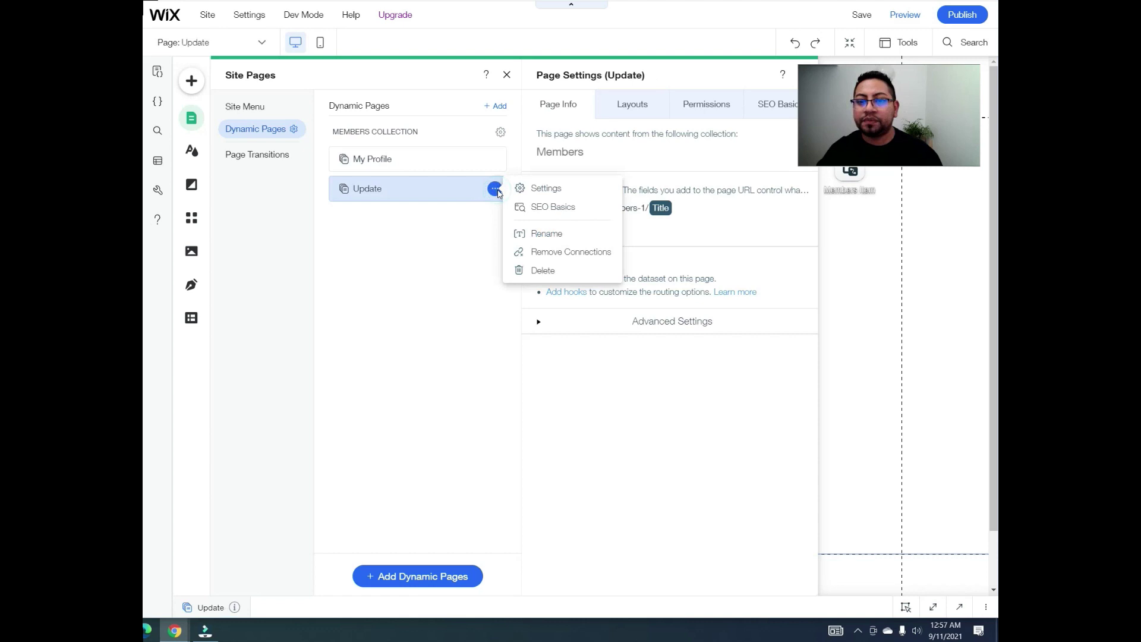
Step: Change the Update page URL to members/update/ followed by the ID field
click(570, 189)
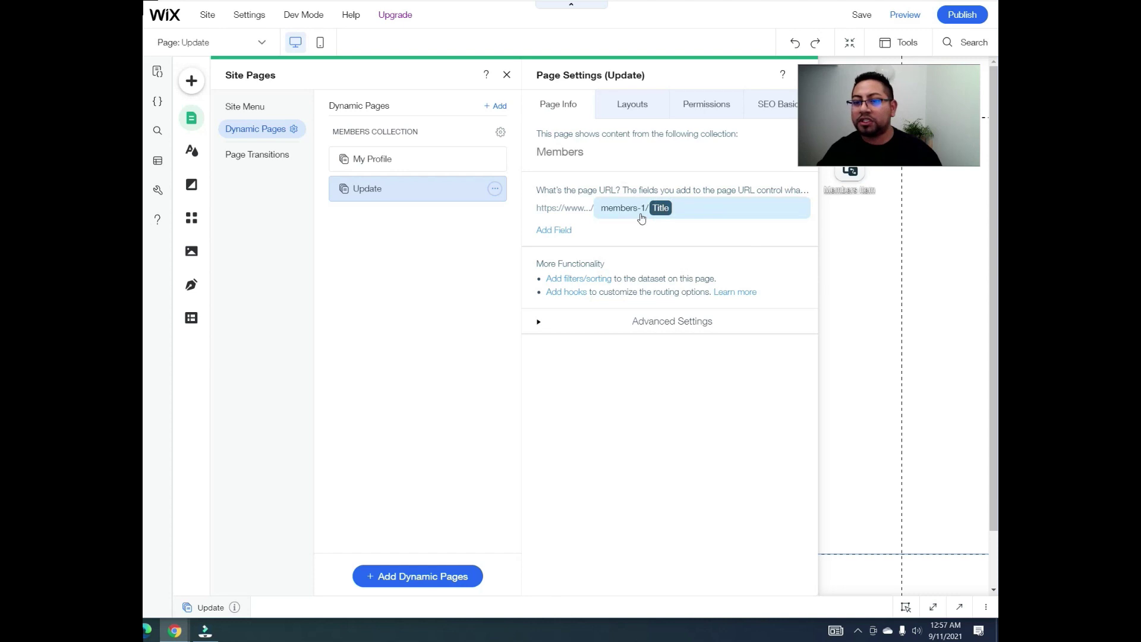
click(678, 212)
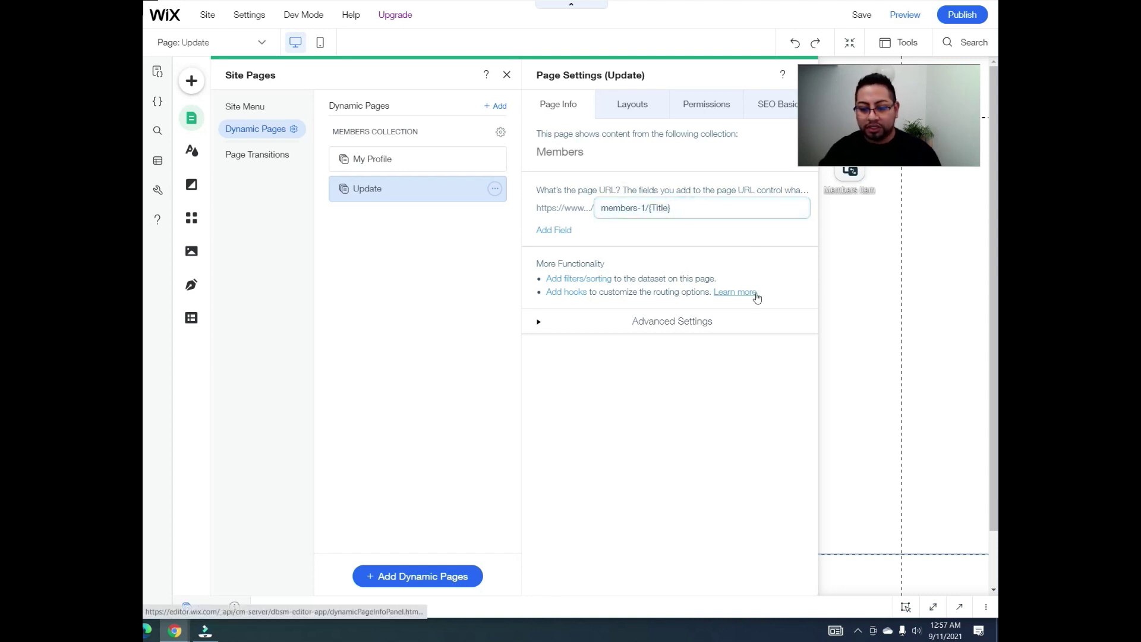
key(BackSpace)
key(BackSpace)
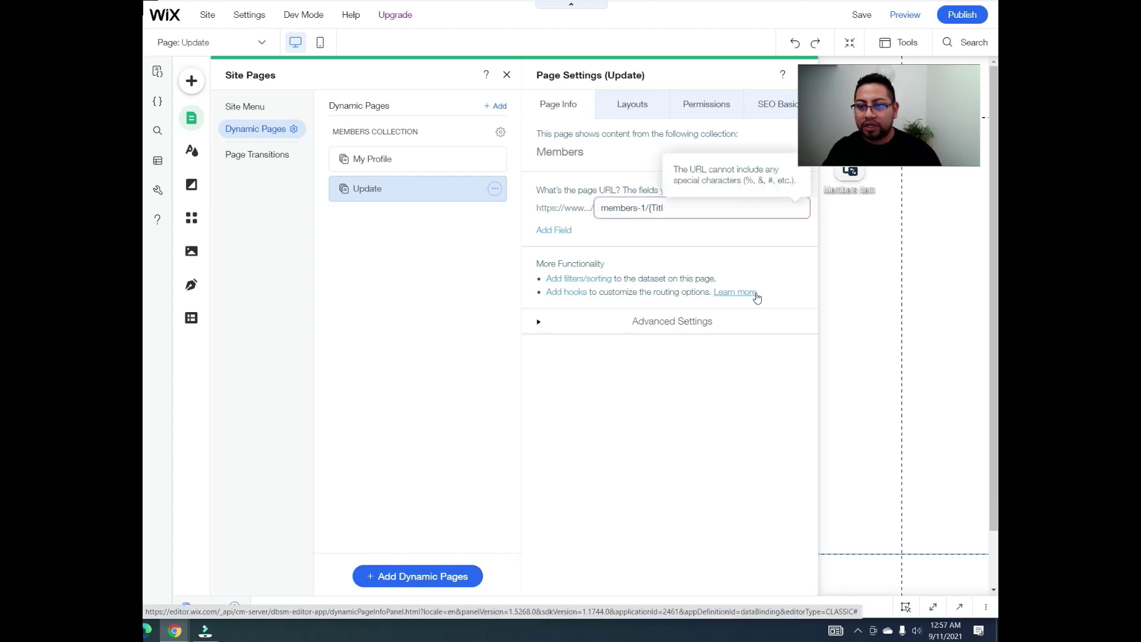
key(BackSpace)
key(BackSpace)
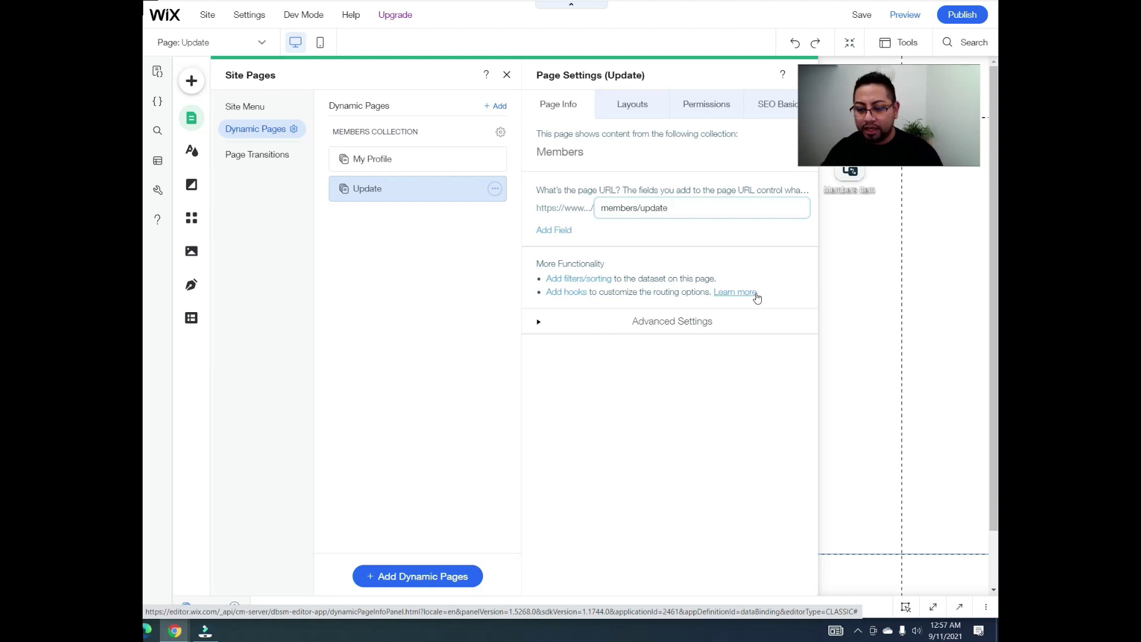
click(565, 230)
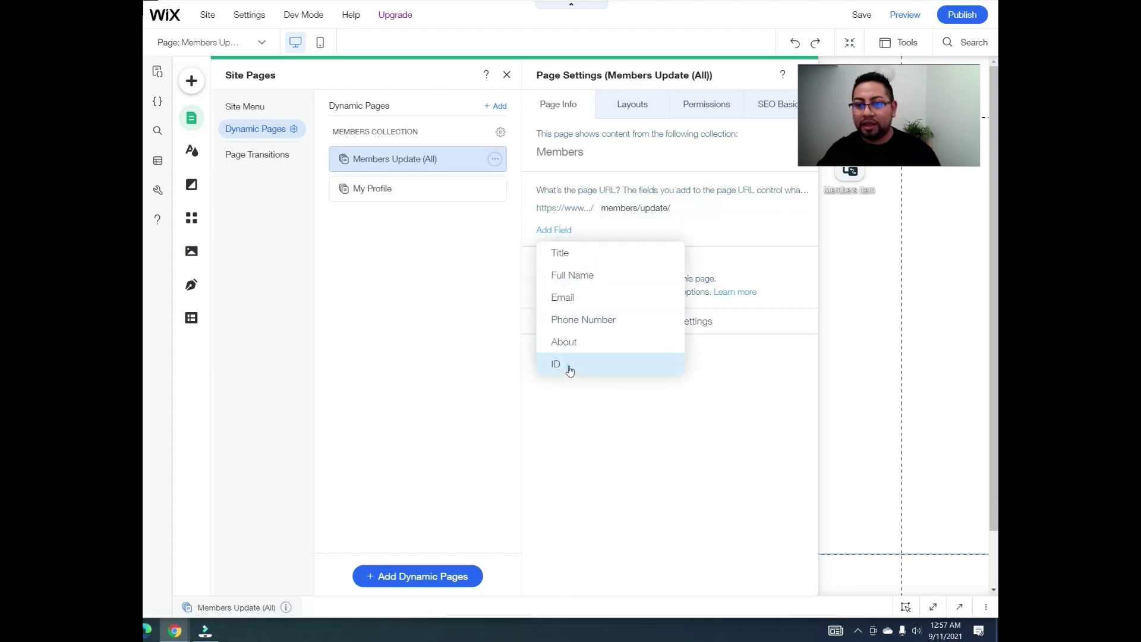
click(569, 370)
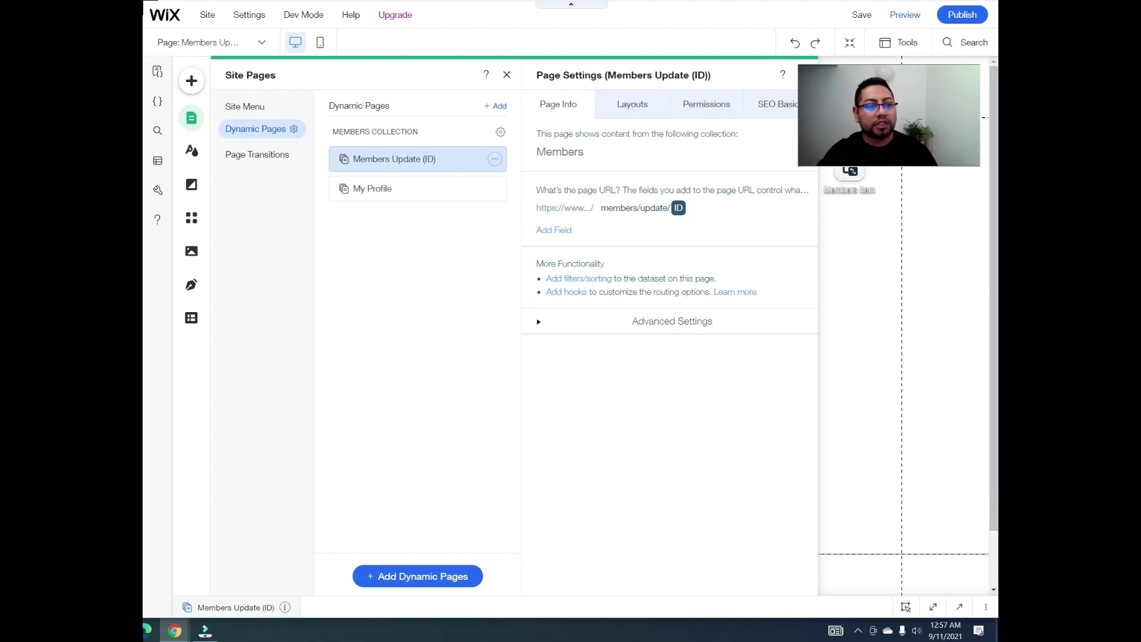
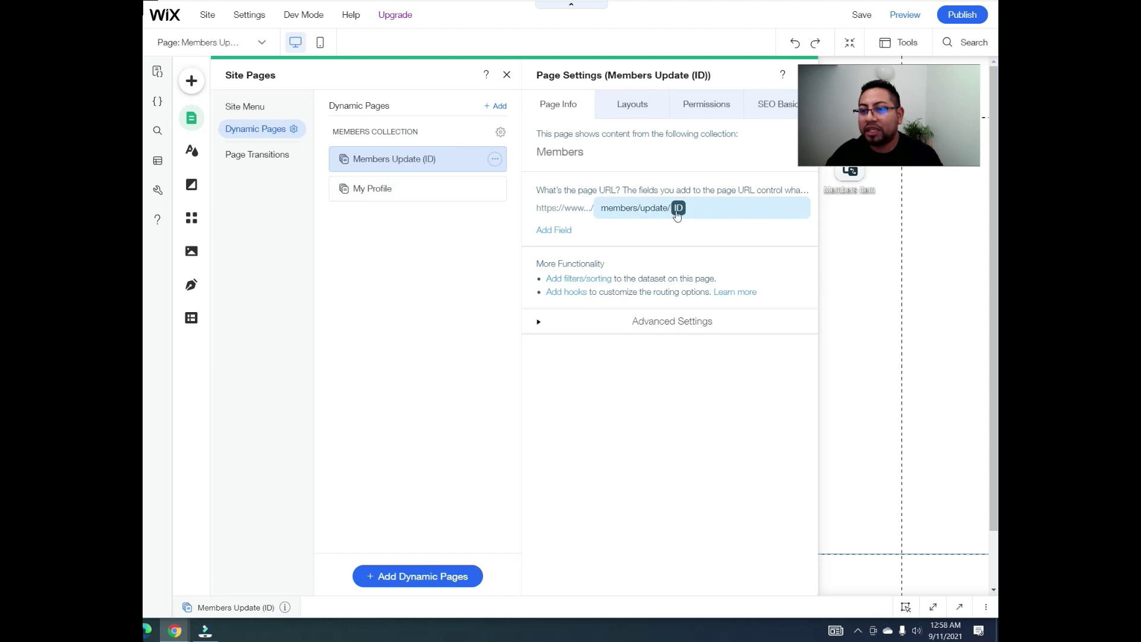
Step: Open the My Profile dynamic page and check that its dataset reads one item from Members
click(420, 199)
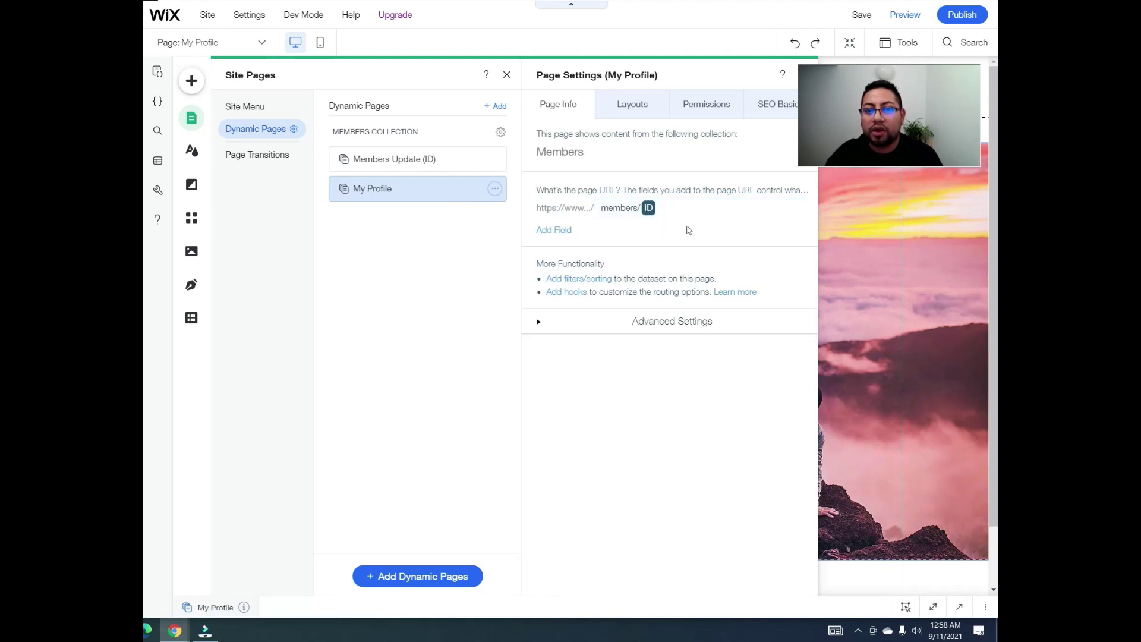
click(826, 226)
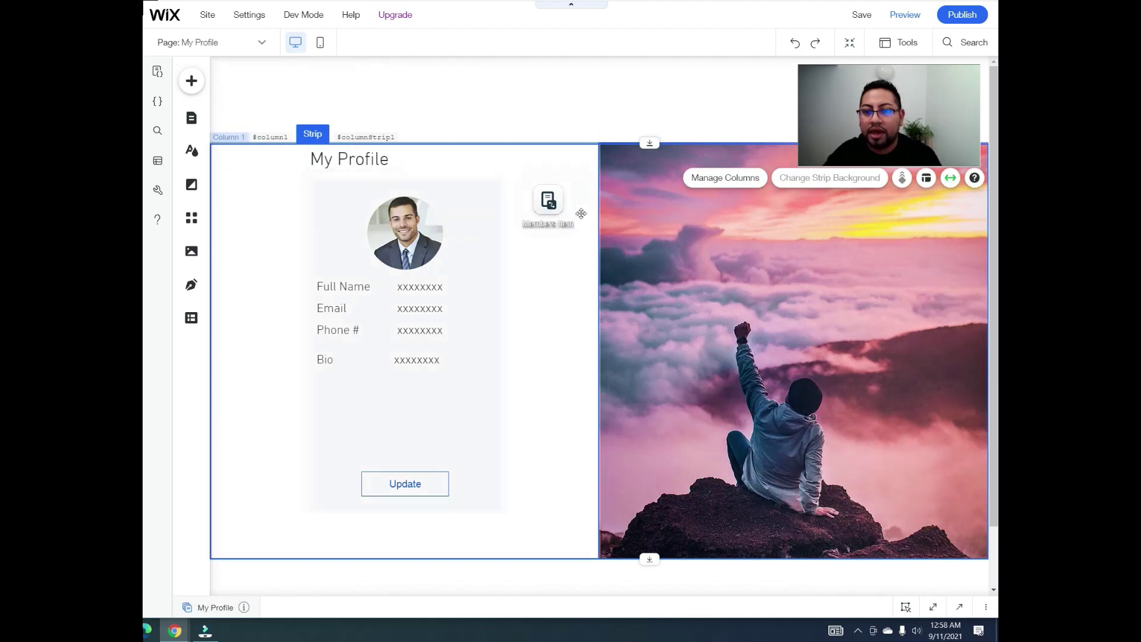
click(547, 202)
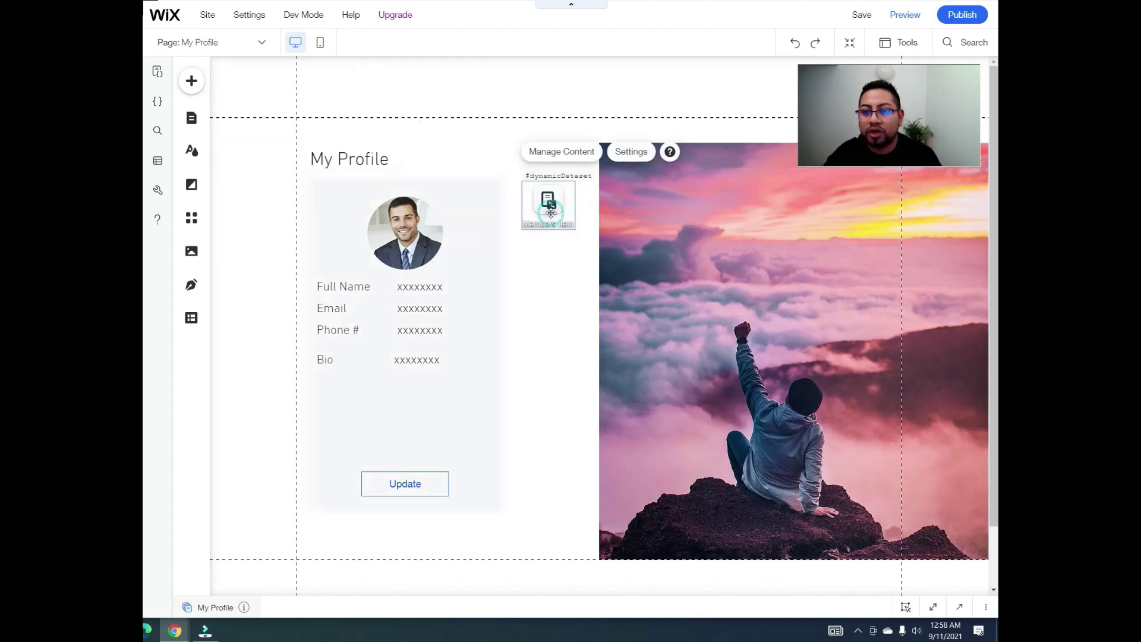
click(634, 153)
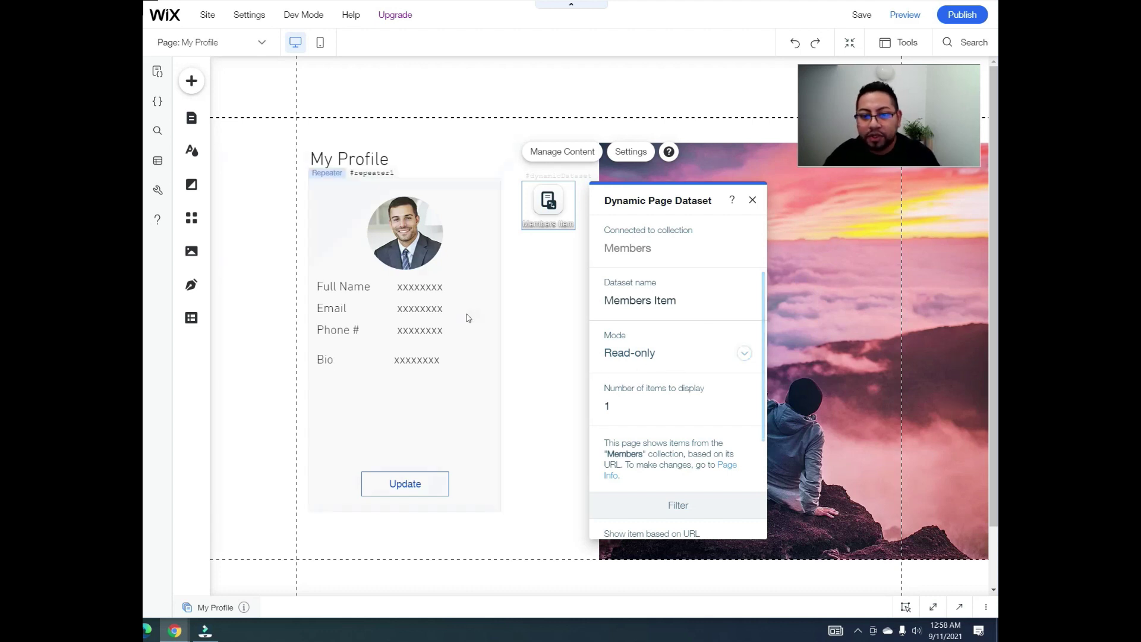
click(551, 263)
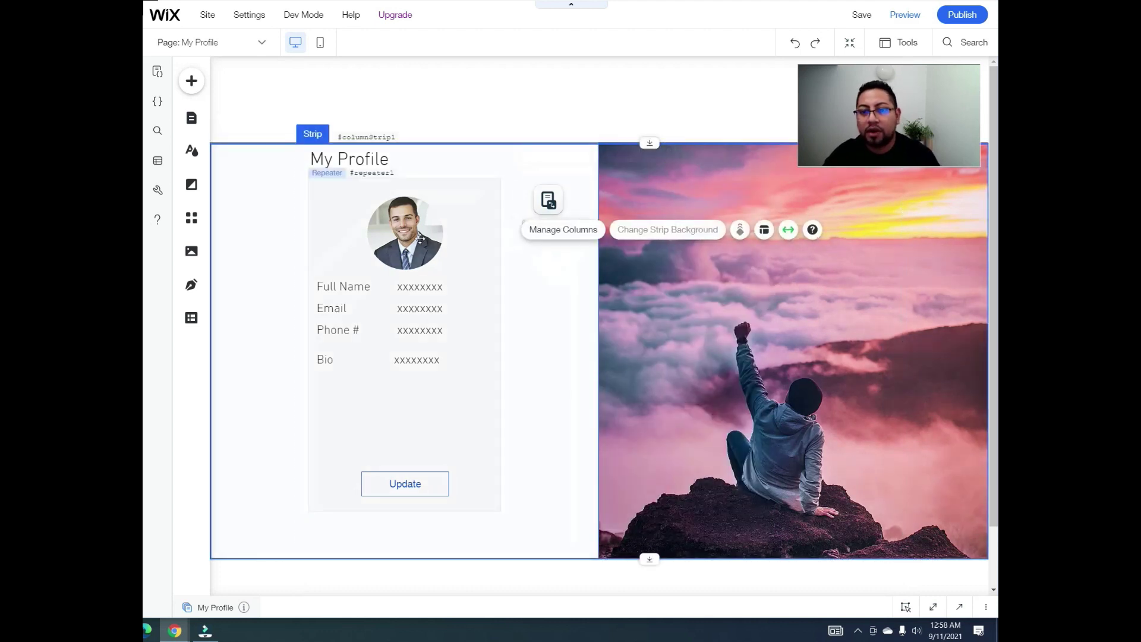
Step: Connect the profile card picture to the Members Item dataset's Profile picture field
click(396, 231)
click(396, 231)
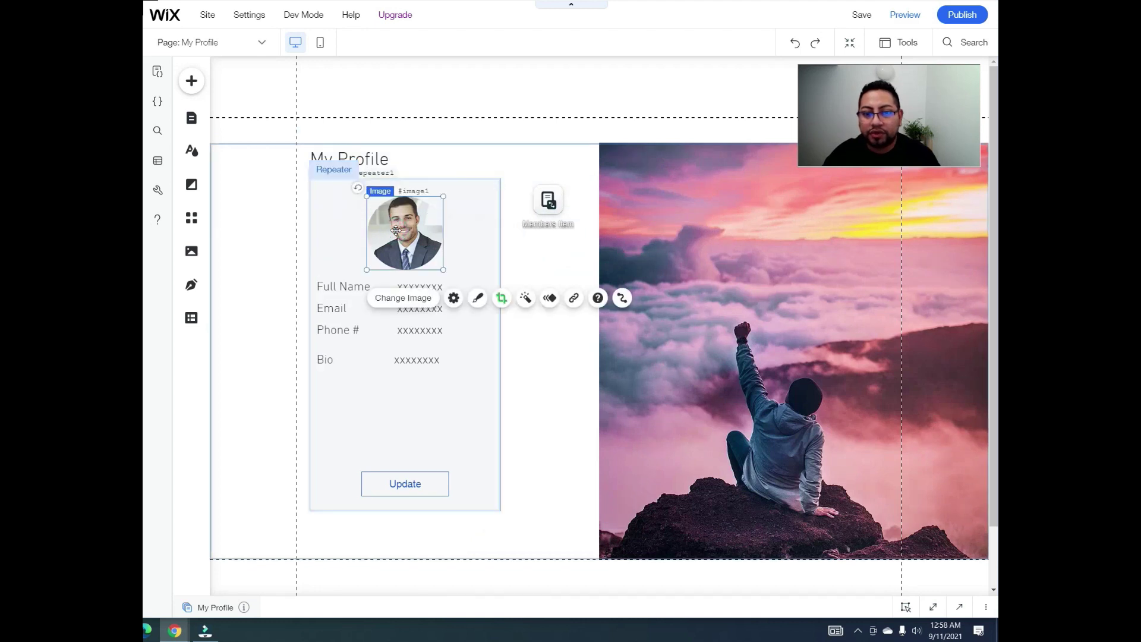
click(624, 299)
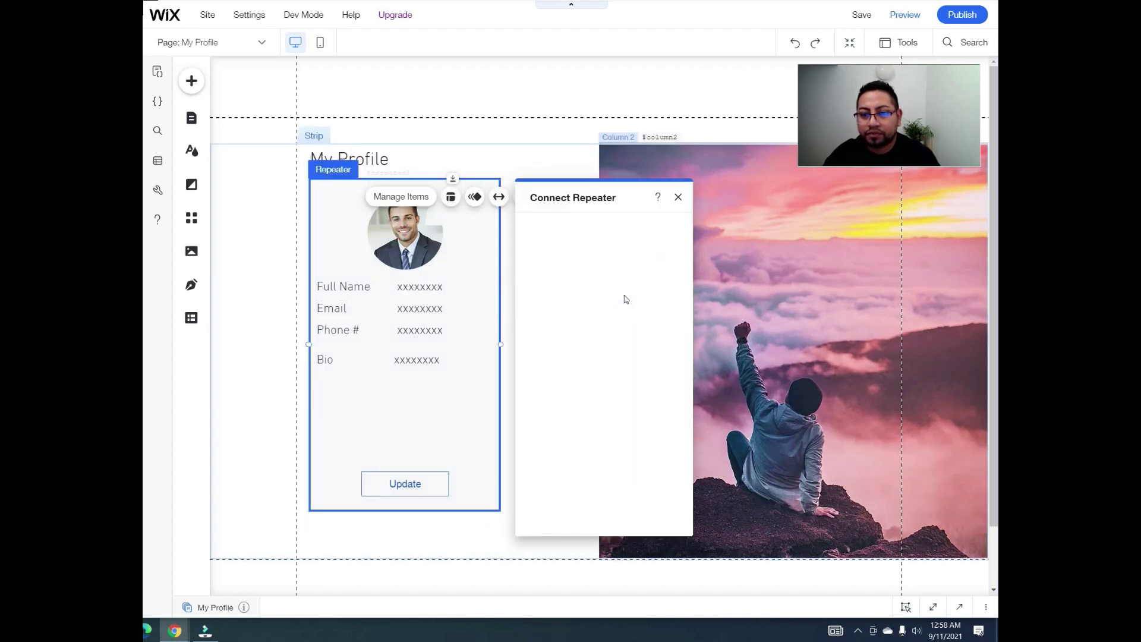
click(656, 304)
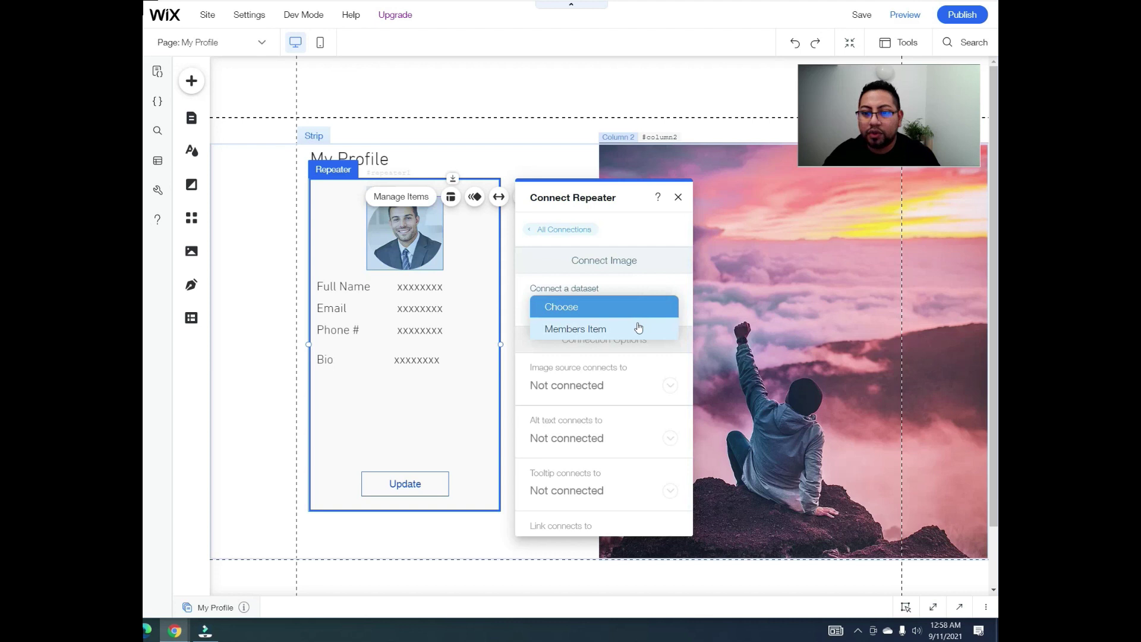
click(656, 272)
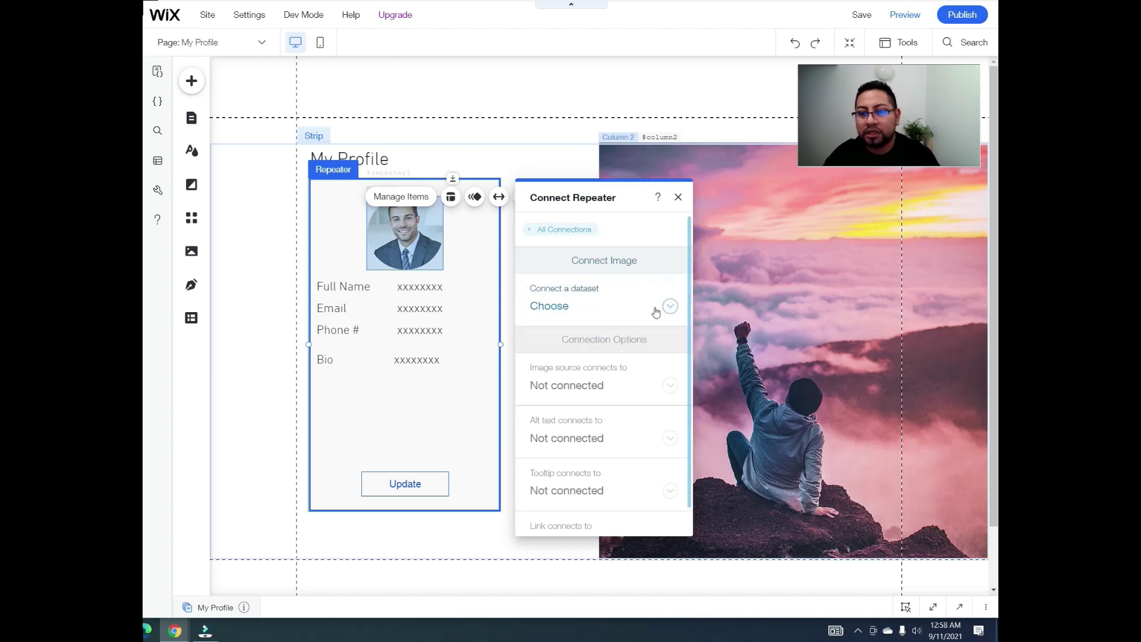
click(657, 309)
click(609, 330)
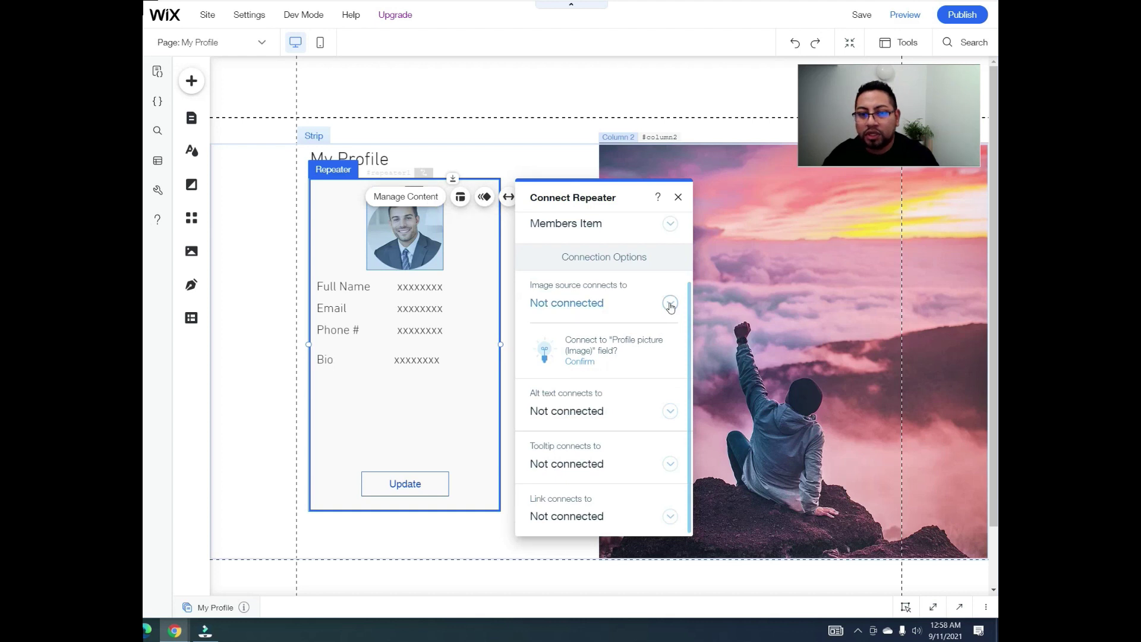
click(670, 304)
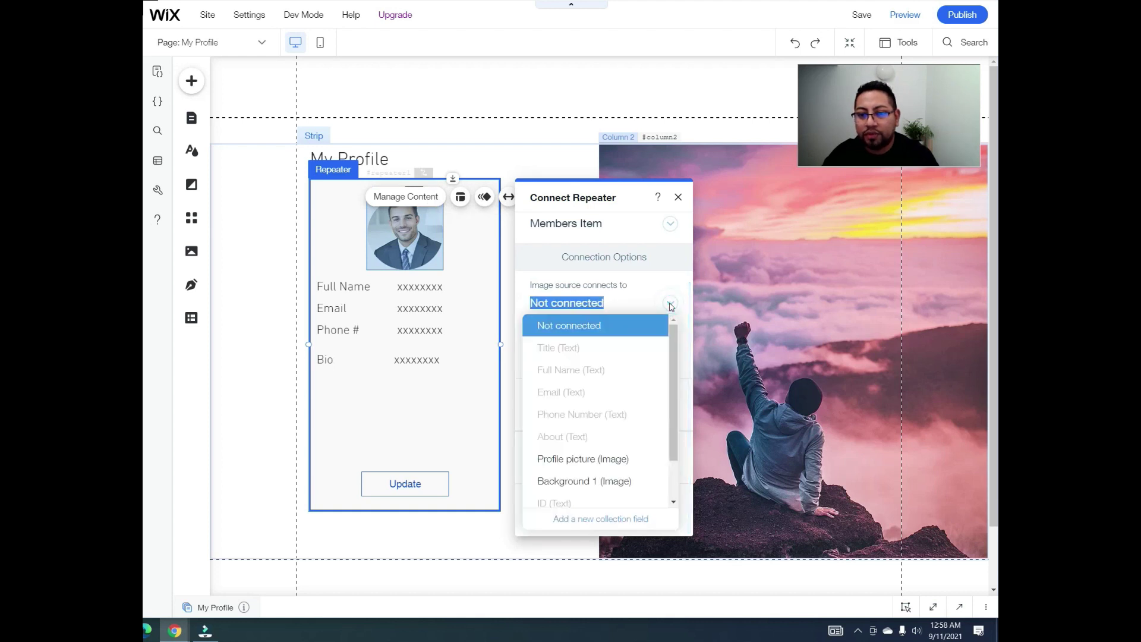
click(609, 469)
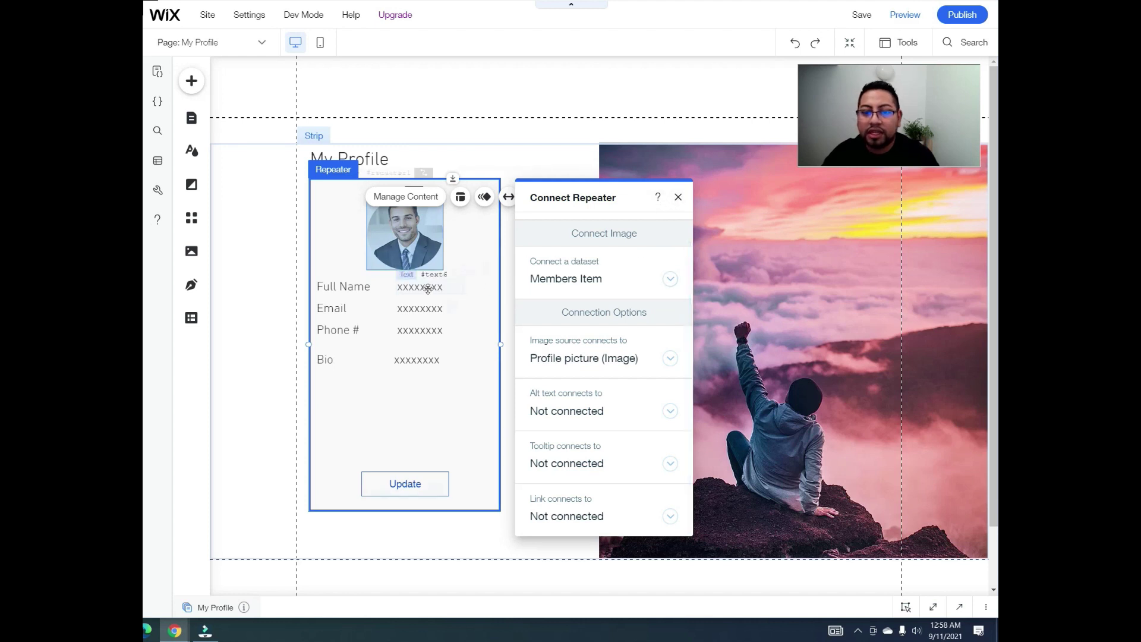
Step: Link the Full Name, Email and Phone # texts to the Full Name, Email and Phone Number fields
click(427, 289)
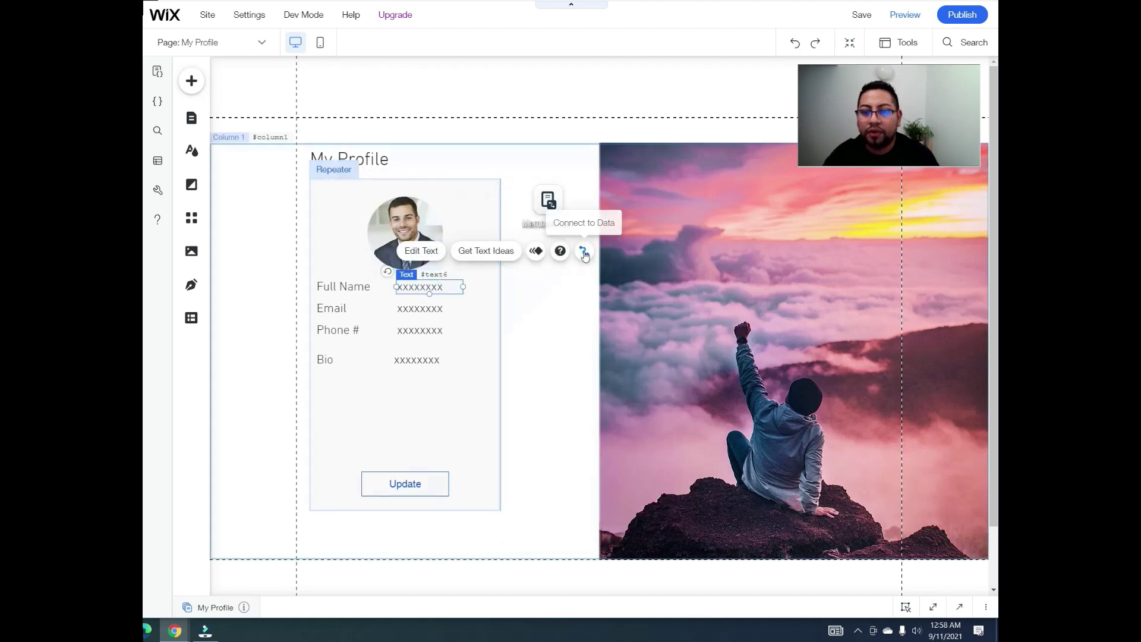
click(584, 253)
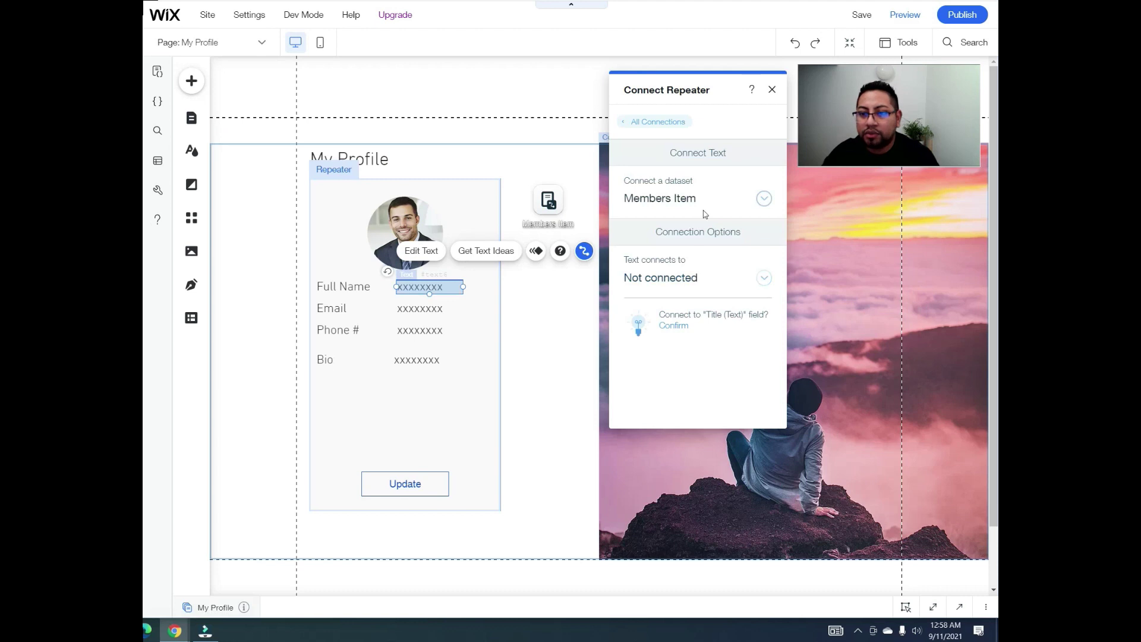
click(710, 278)
click(682, 349)
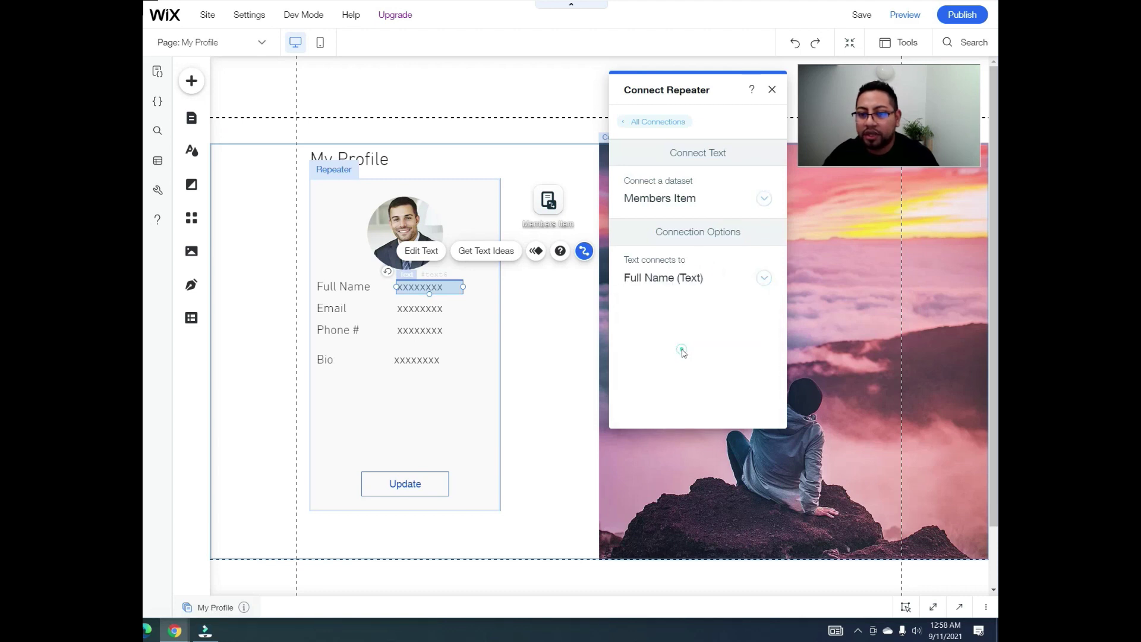
click(437, 308)
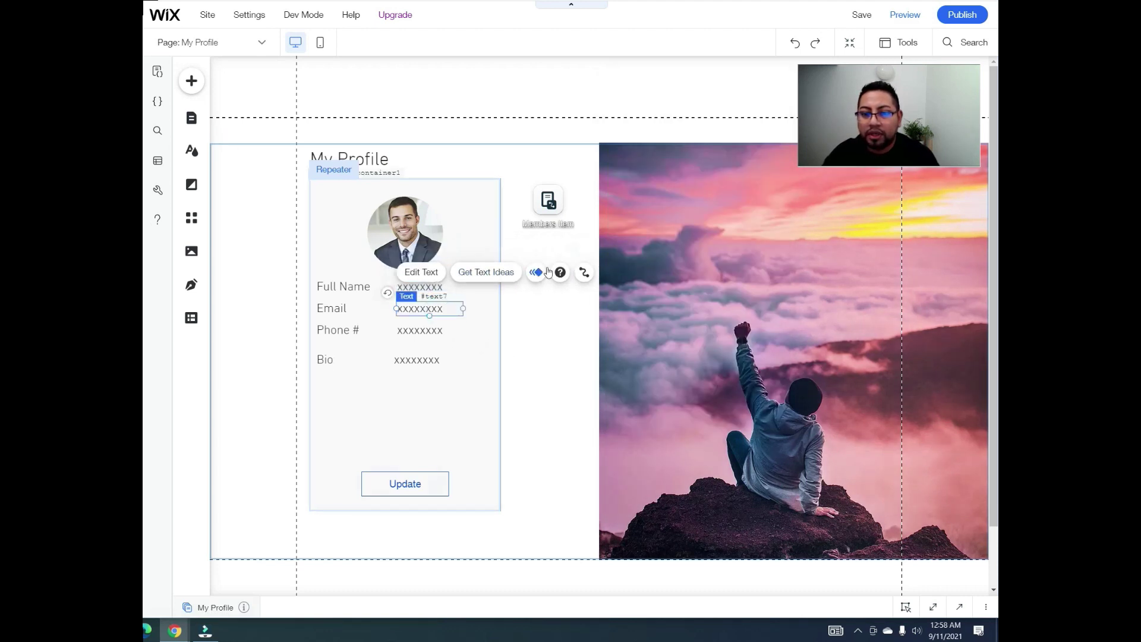
click(585, 272)
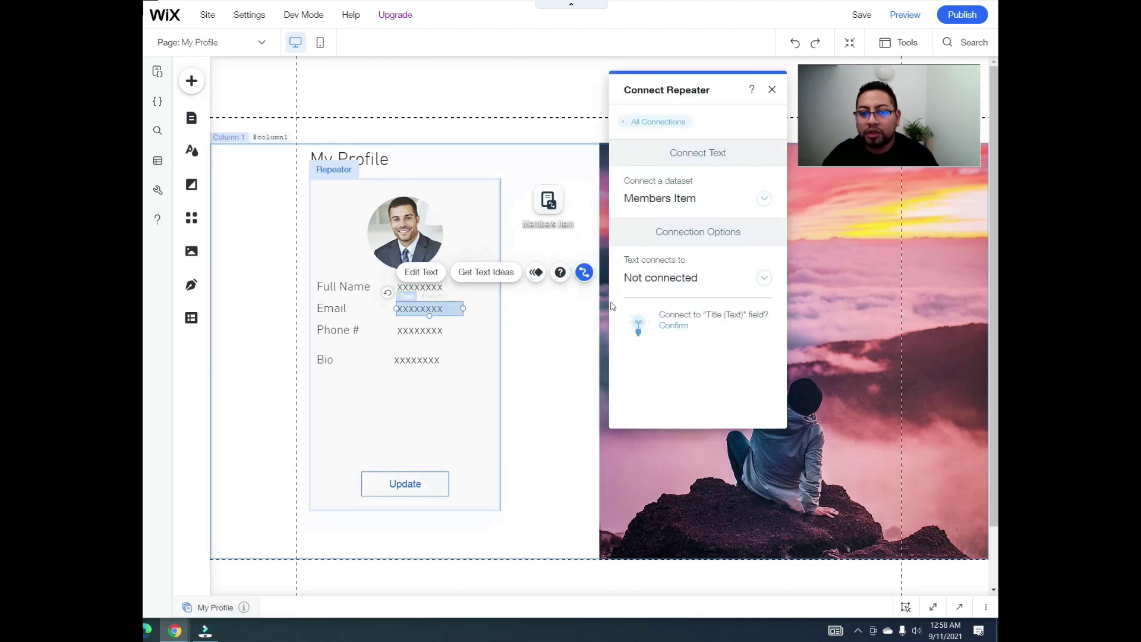
click(700, 289)
click(672, 366)
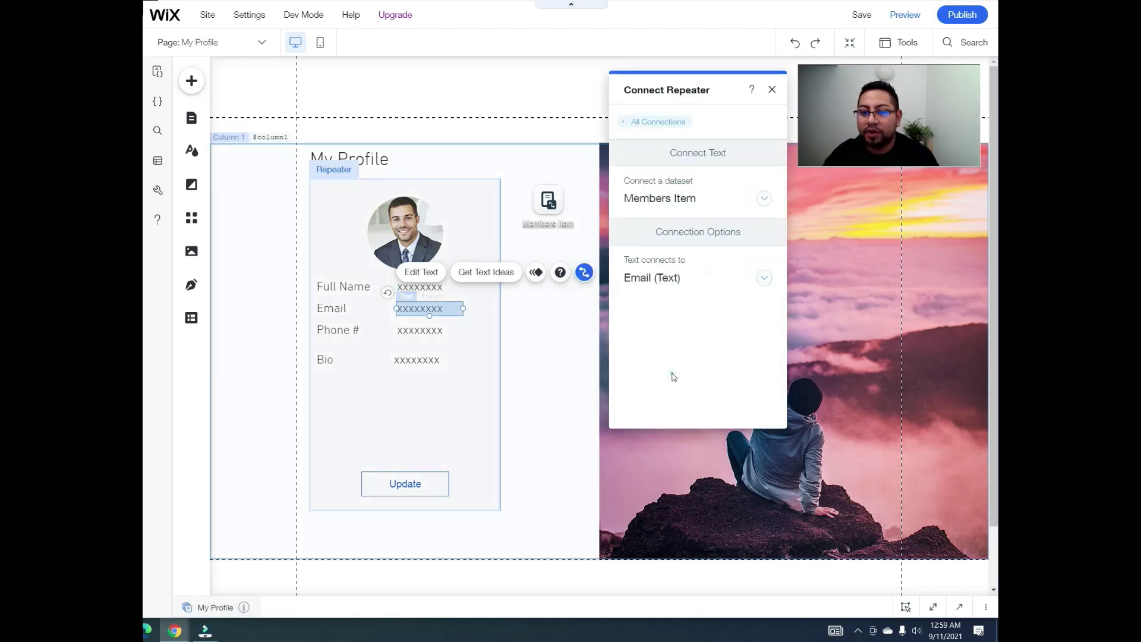
click(426, 331)
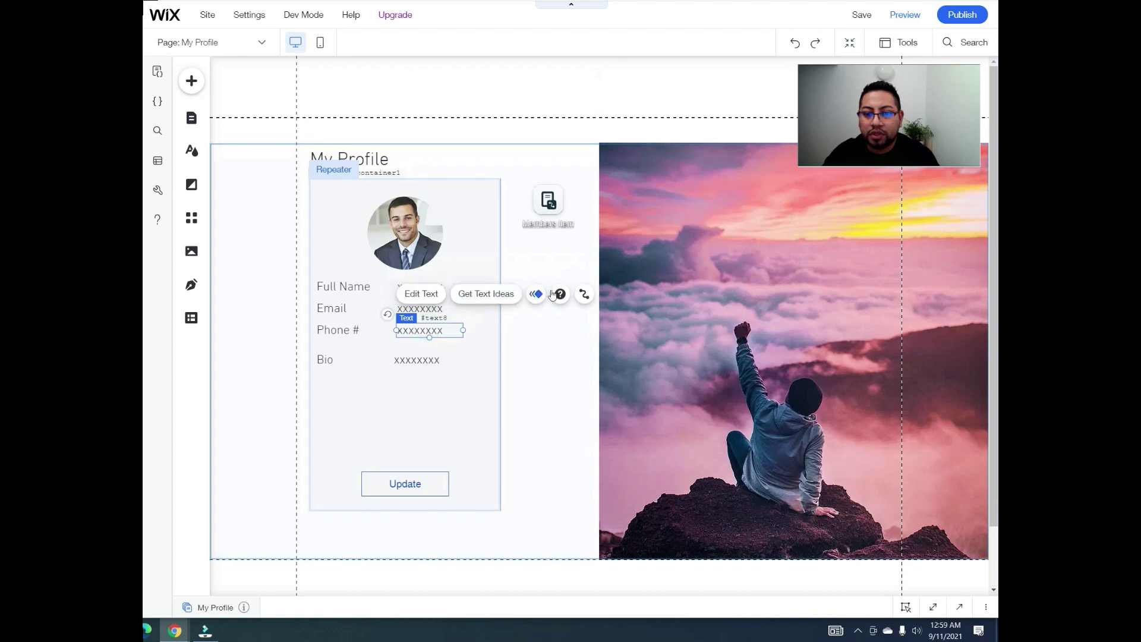
click(583, 295)
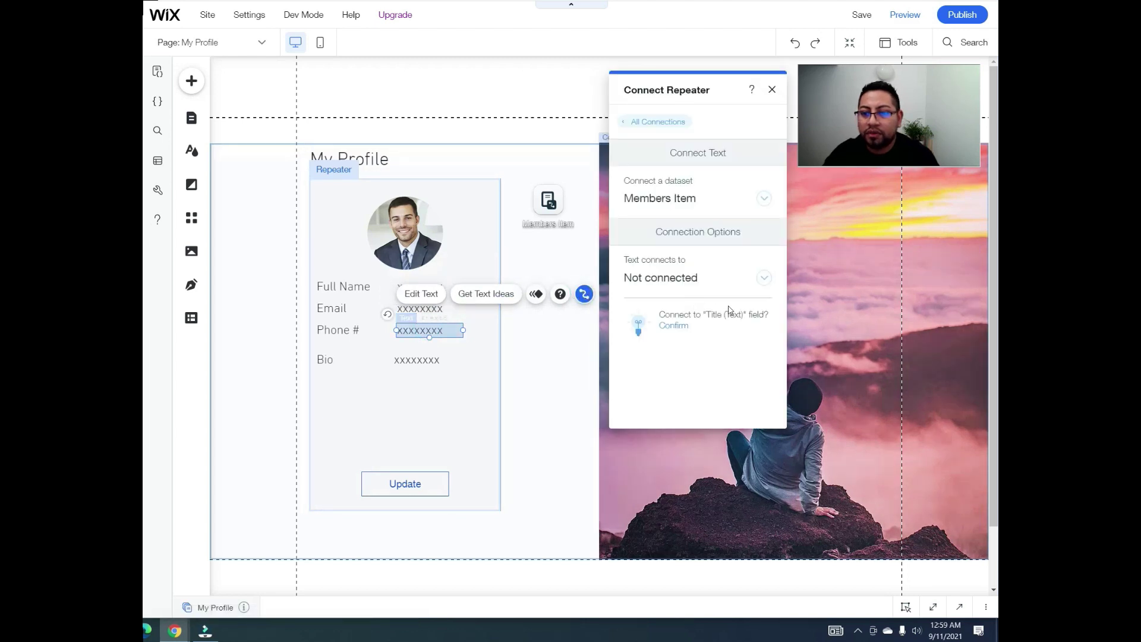
click(751, 288)
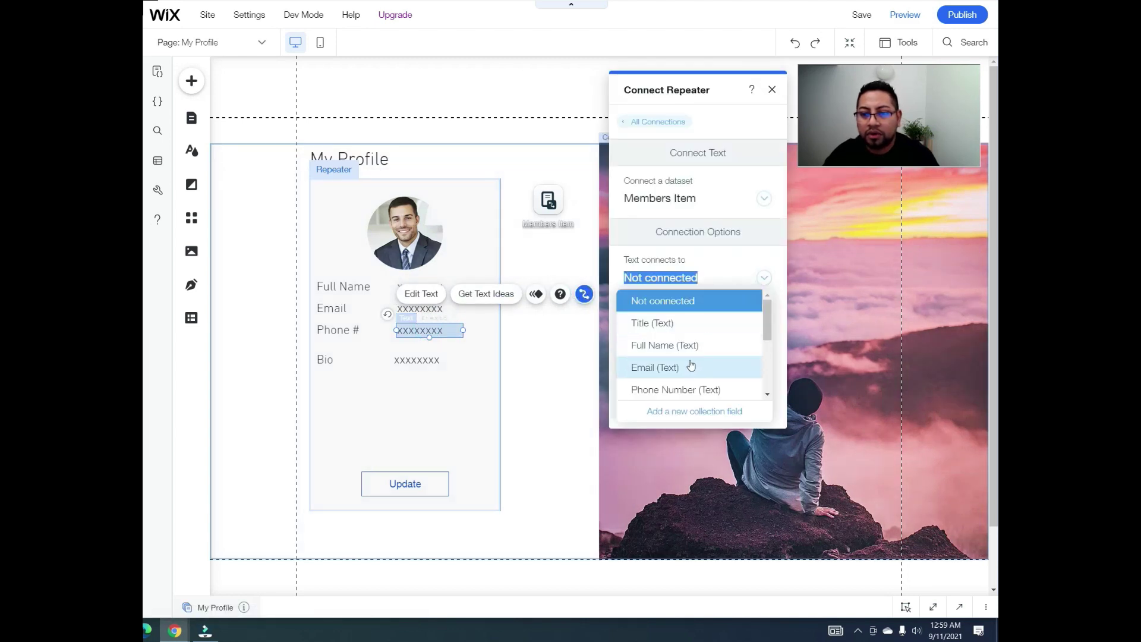
click(665, 389)
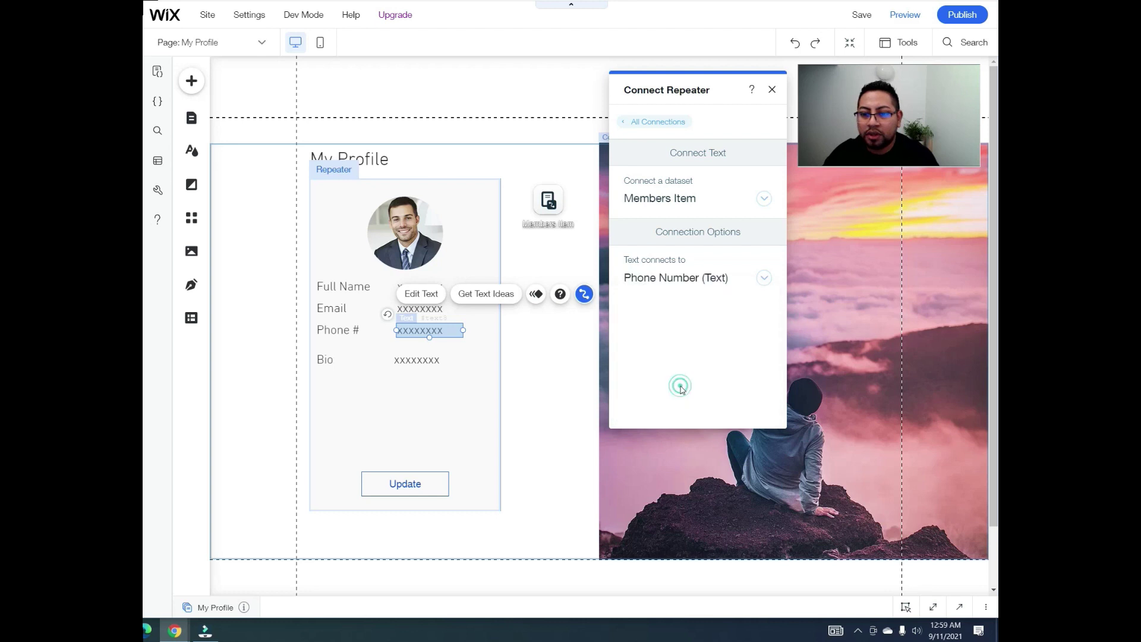
click(445, 359)
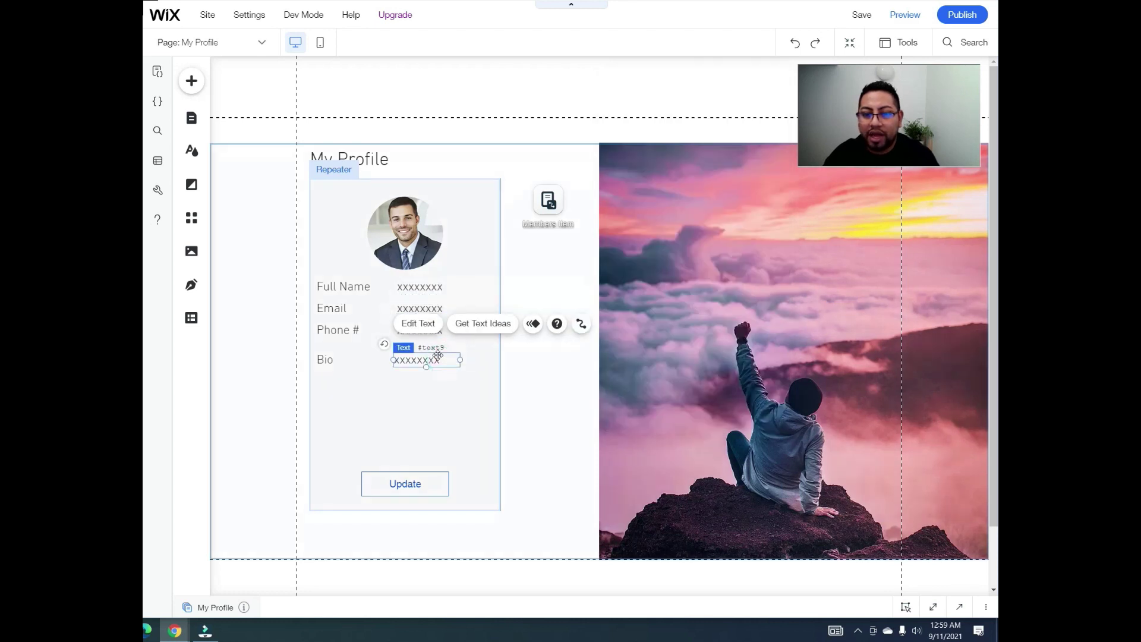
Step: Move the Bio value below its label and link it to the About field
drag(416, 361, 492, 380)
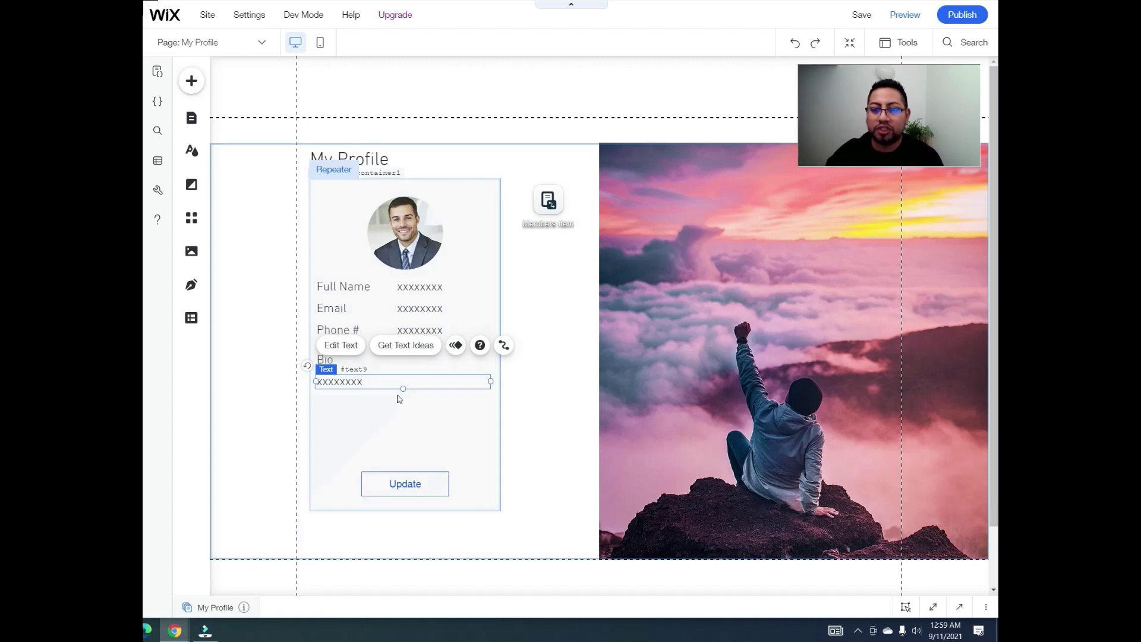
click(504, 347)
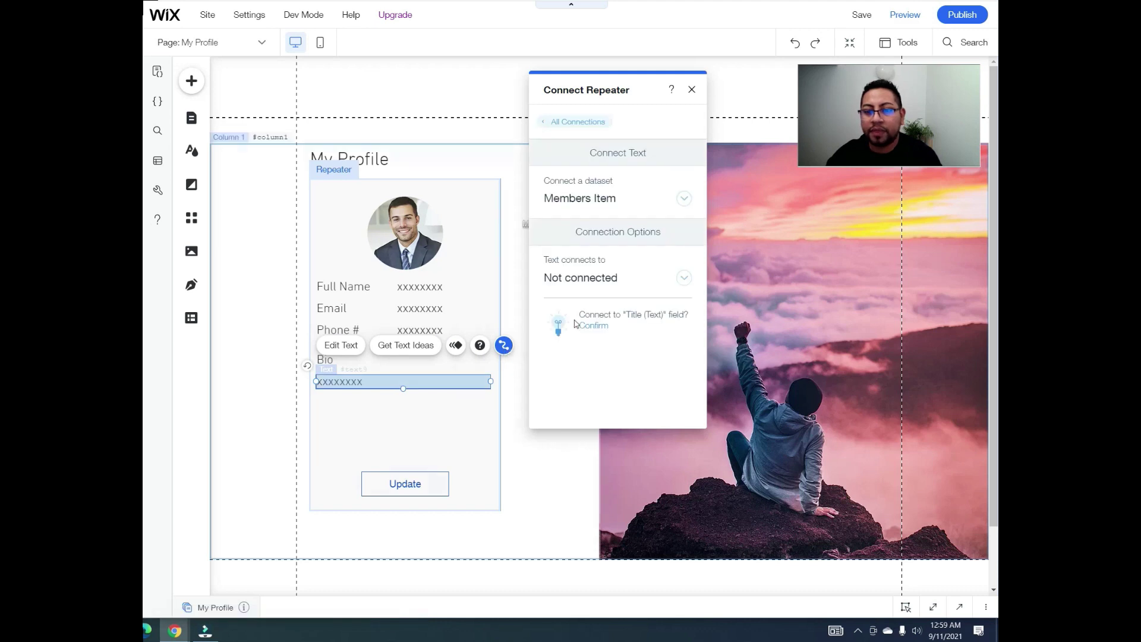
click(612, 278)
scroll(610, 357, down, 2)
scroll(611, 357, down, 3)
scroll(615, 353, up, 3)
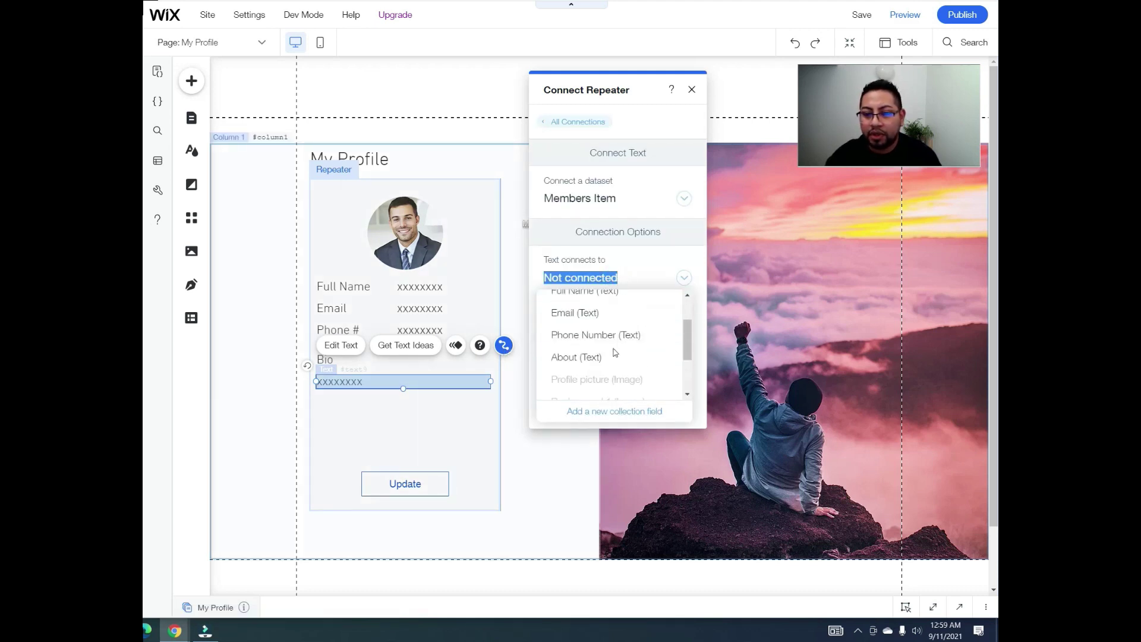
scroll(617, 351, up, 2)
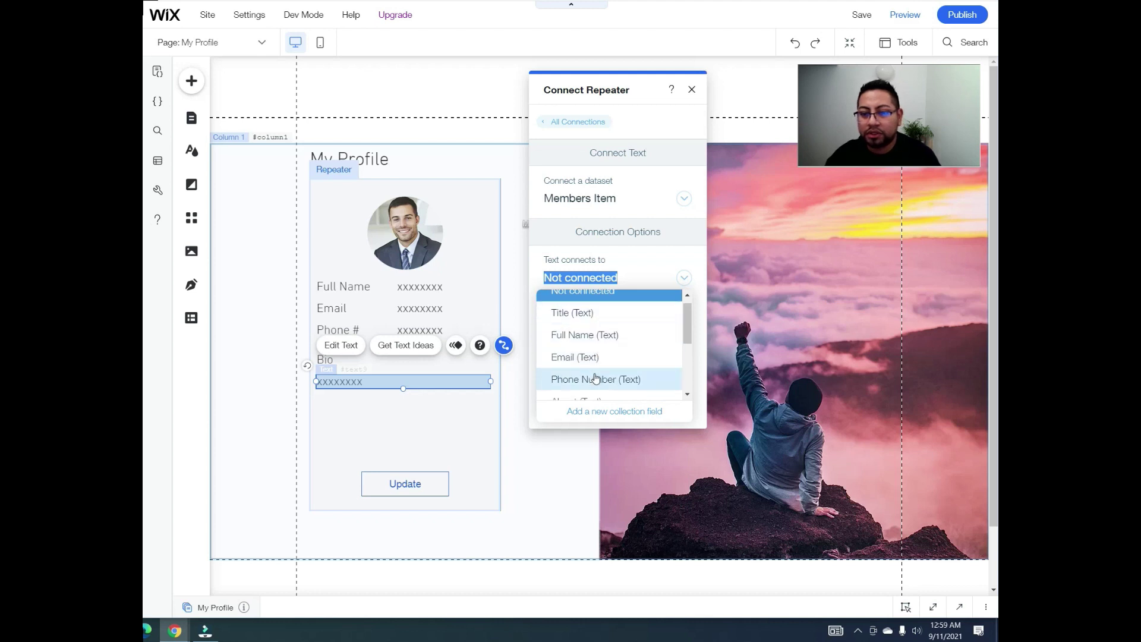
scroll(609, 374, down, 2)
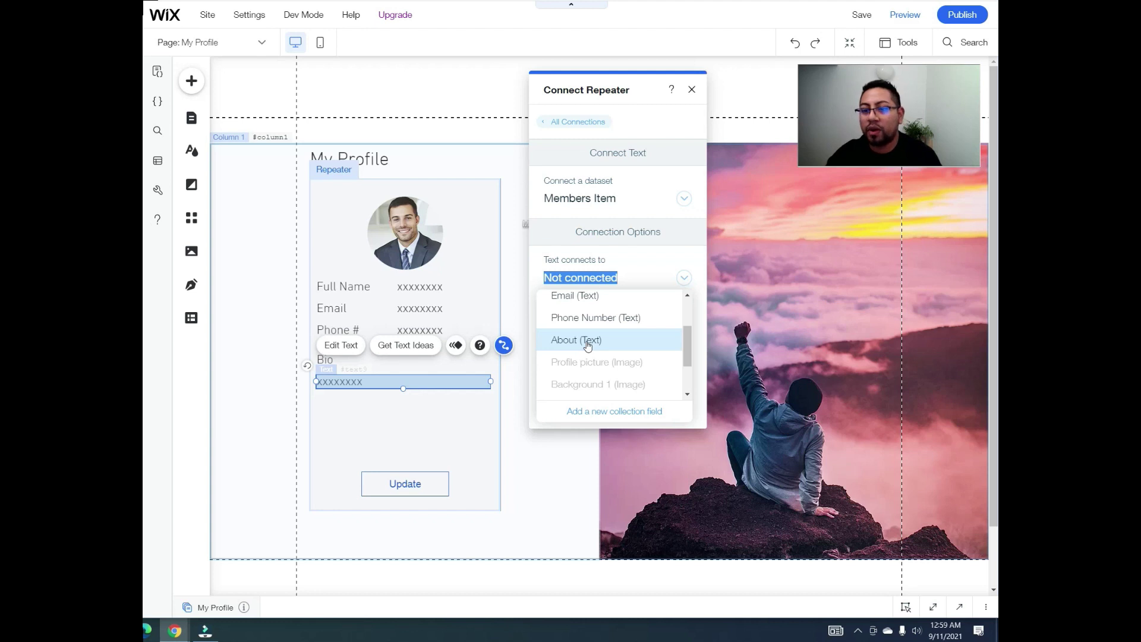
click(587, 344)
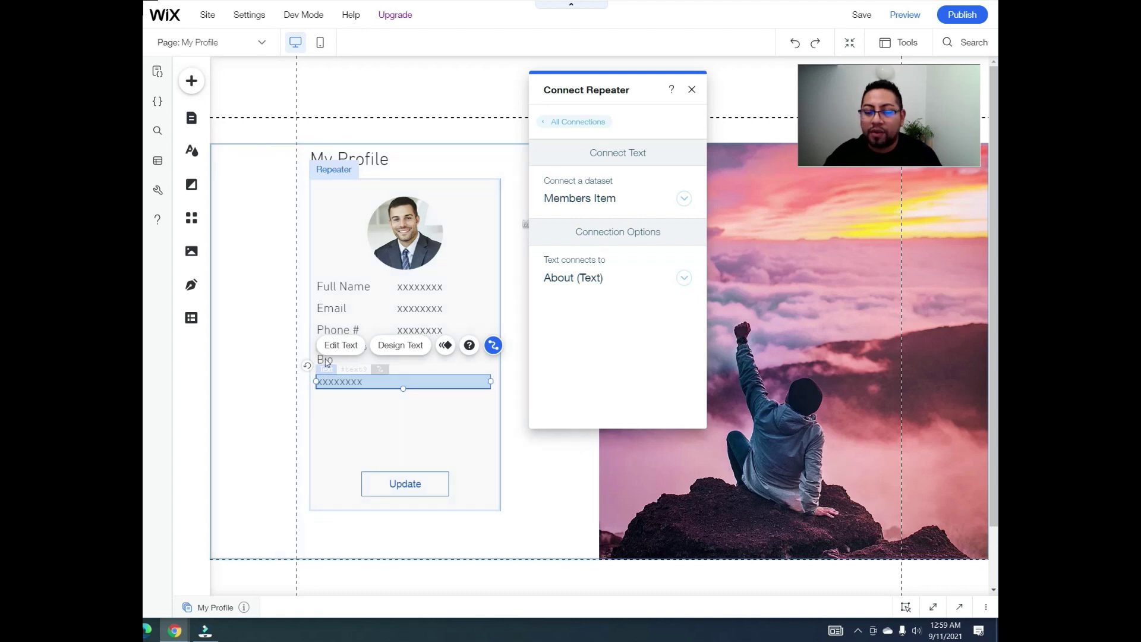
click(693, 90)
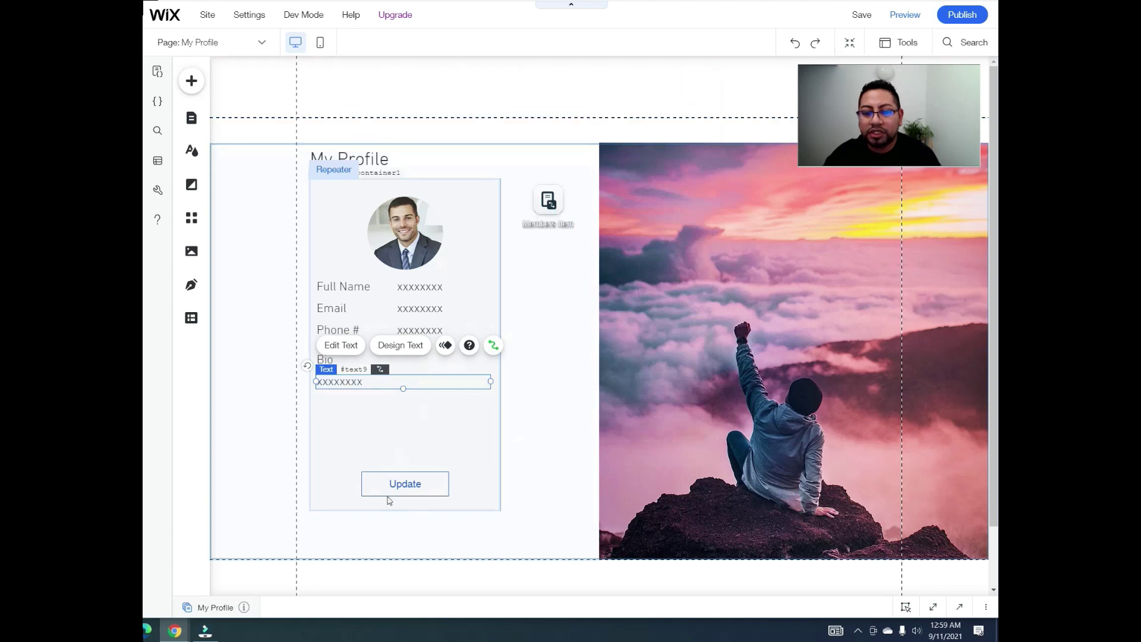
Step: Make the Update button's click action go to the Members Update (ID) page
click(419, 488)
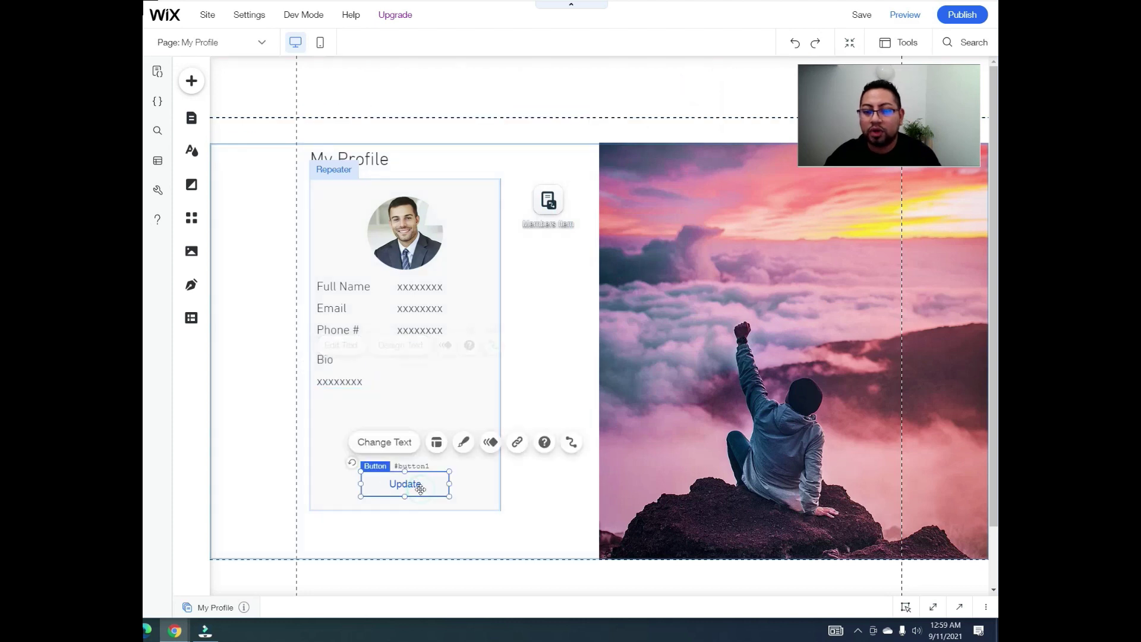
click(561, 443)
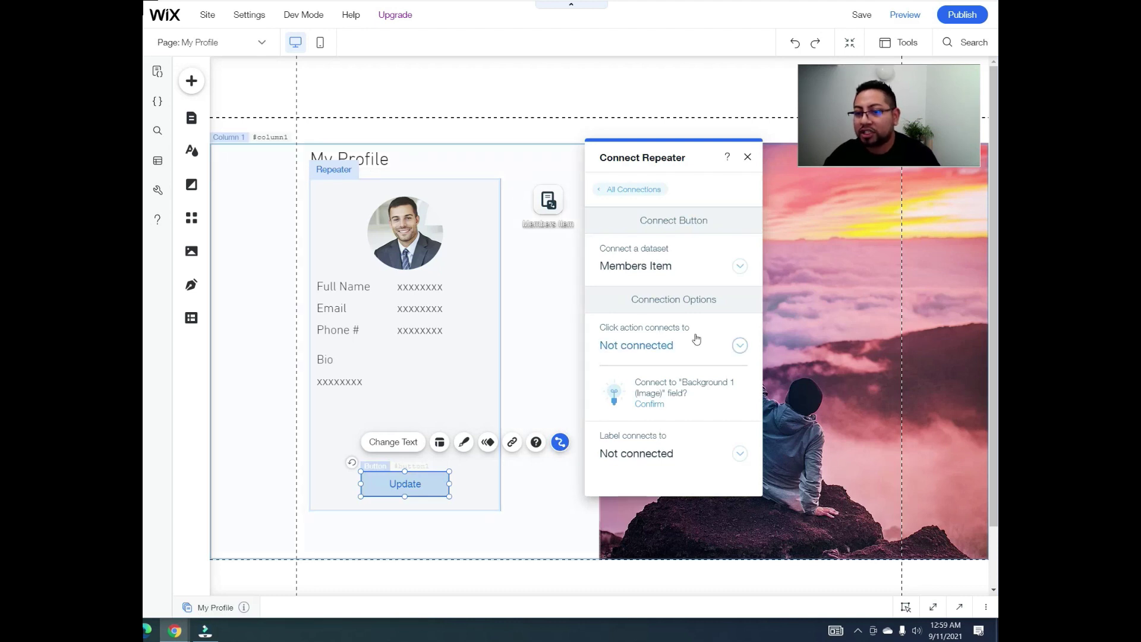
click(691, 342)
scroll(674, 391, down, 2)
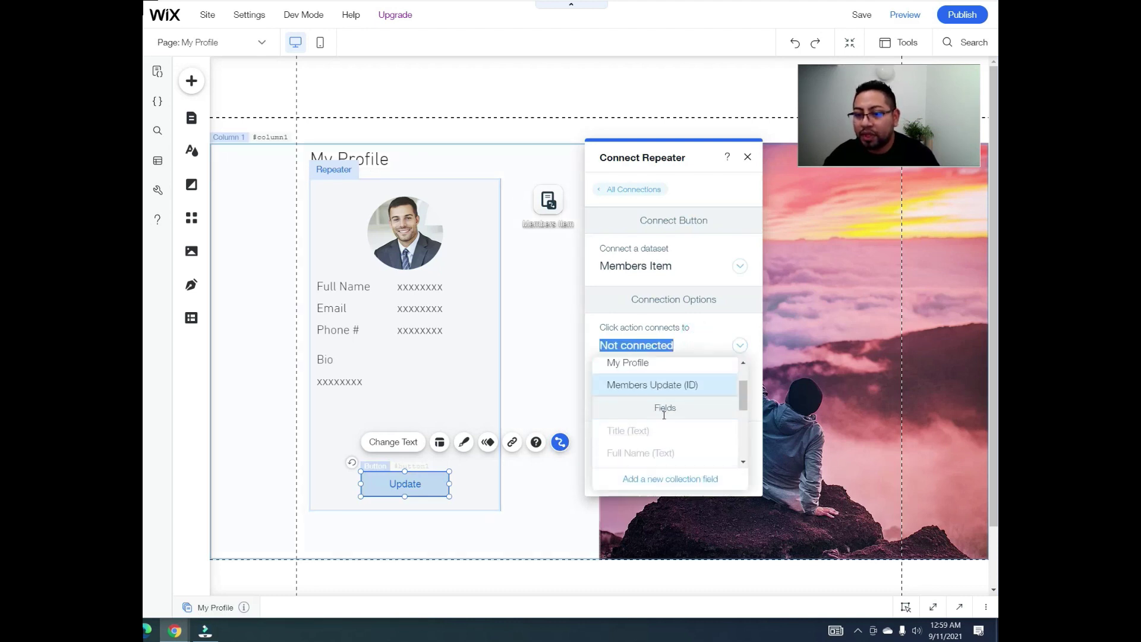
click(656, 383)
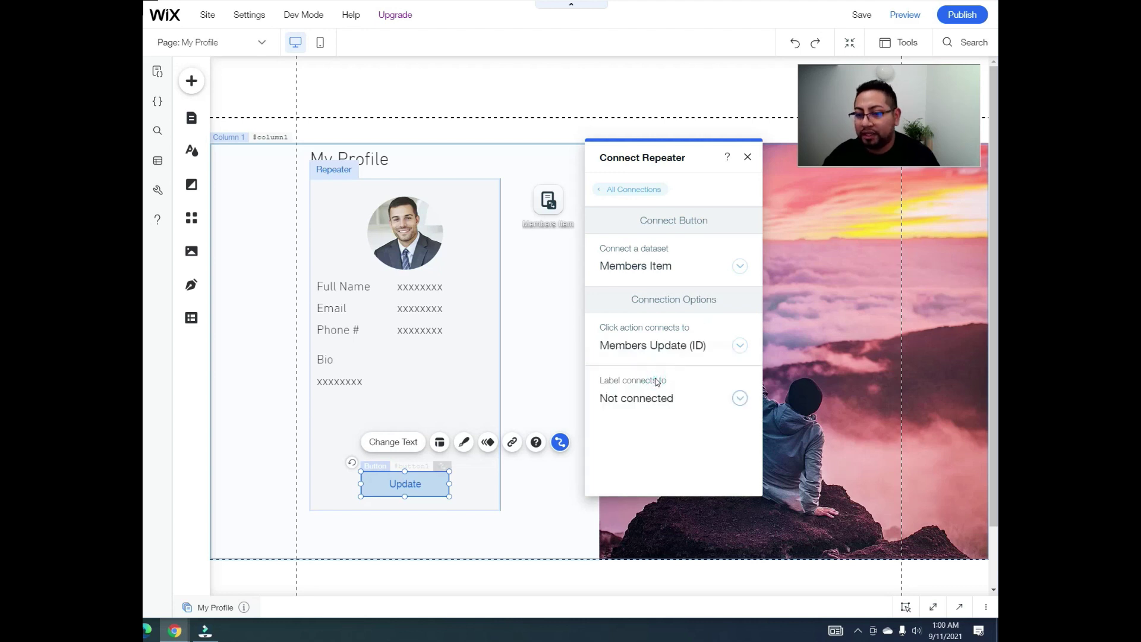
click(748, 158)
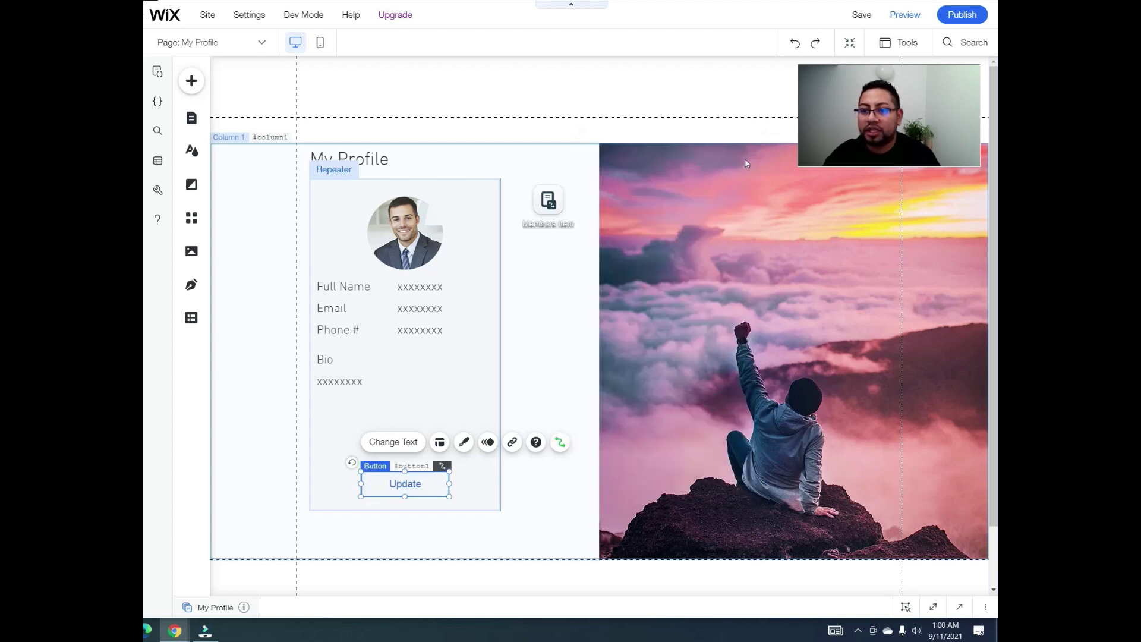
Step: On the Members Update (ID) page, set the Members Item dataset mode to Read & Write
click(190, 120)
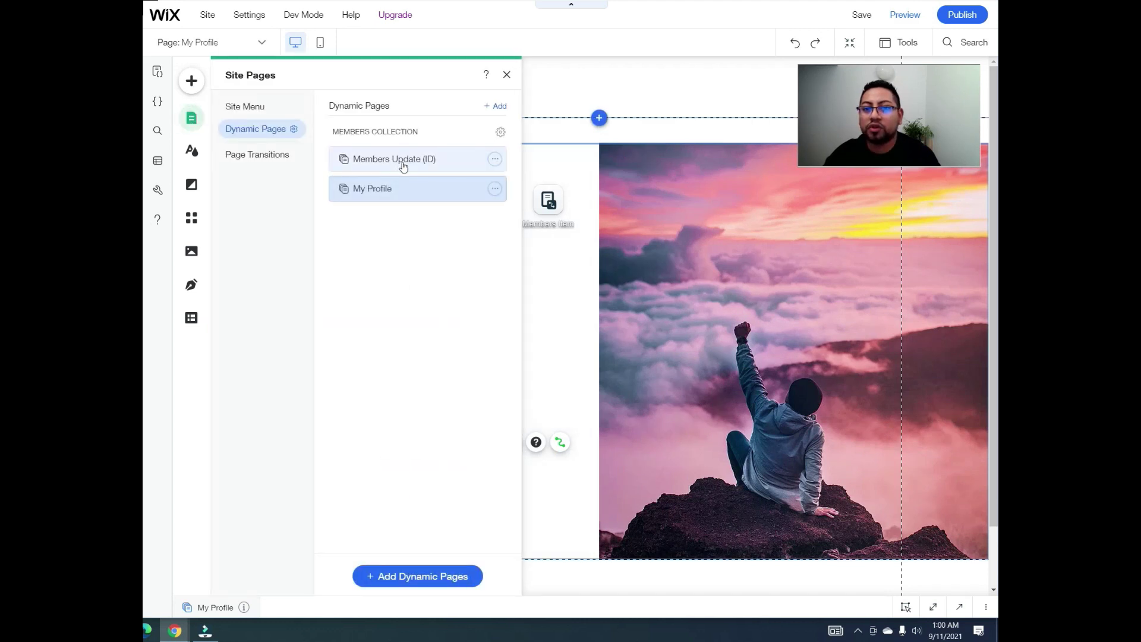
click(404, 161)
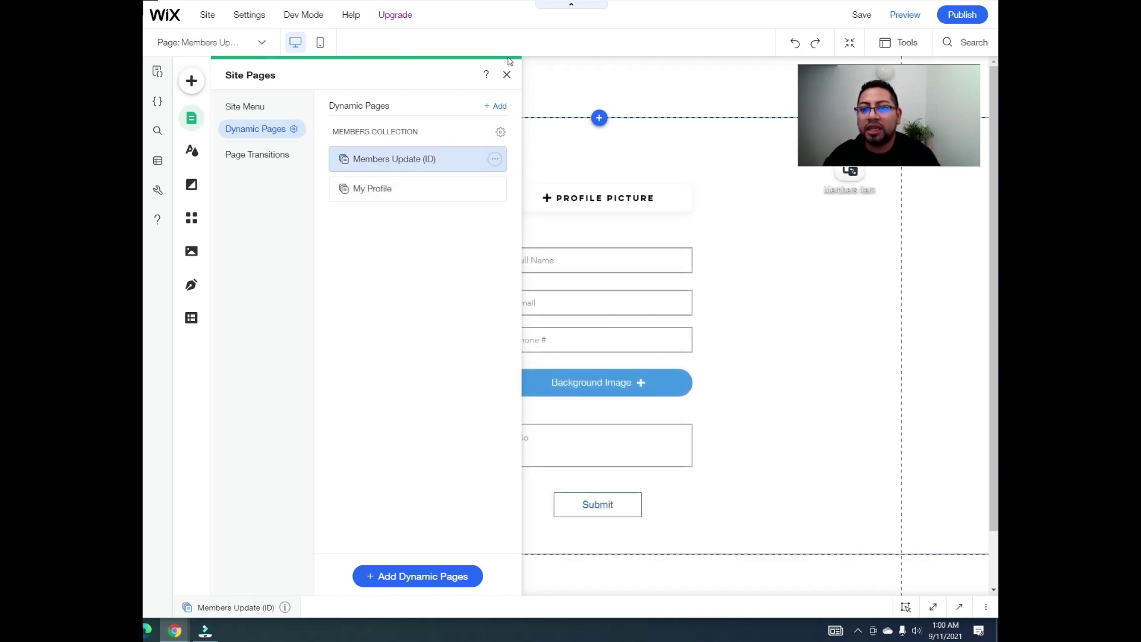
click(506, 76)
drag(850, 171, 351, 216)
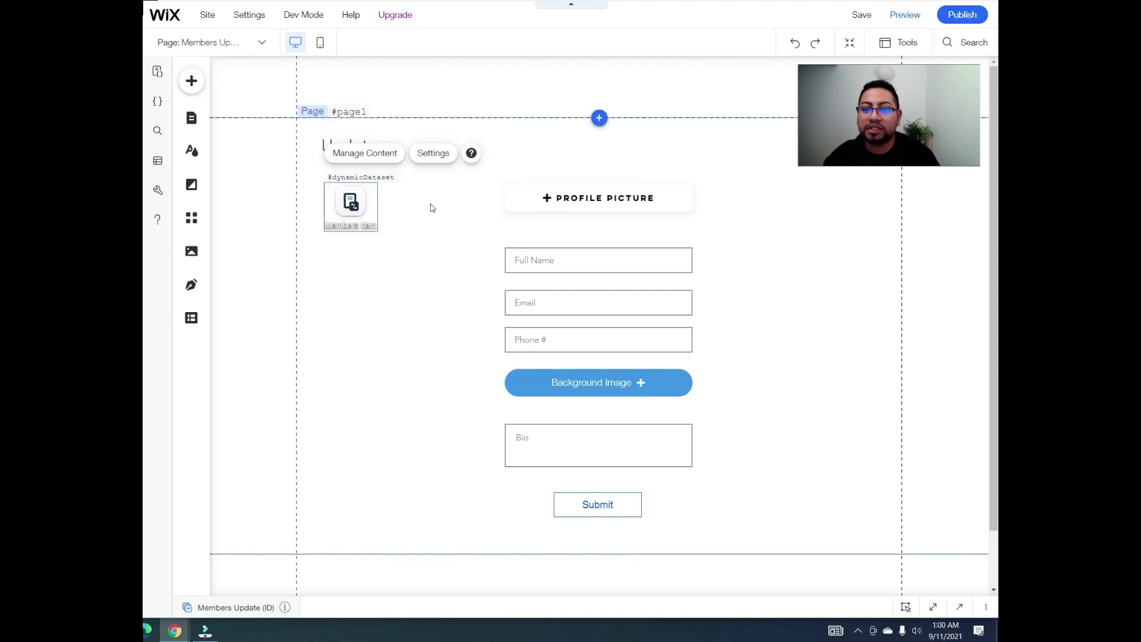
click(442, 156)
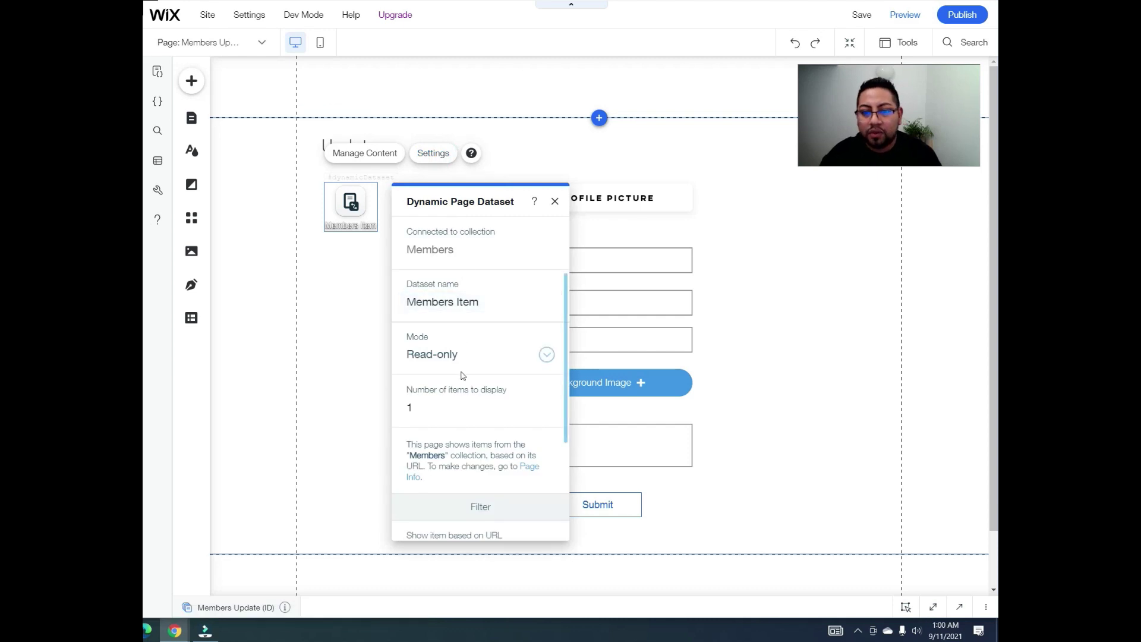
click(469, 359)
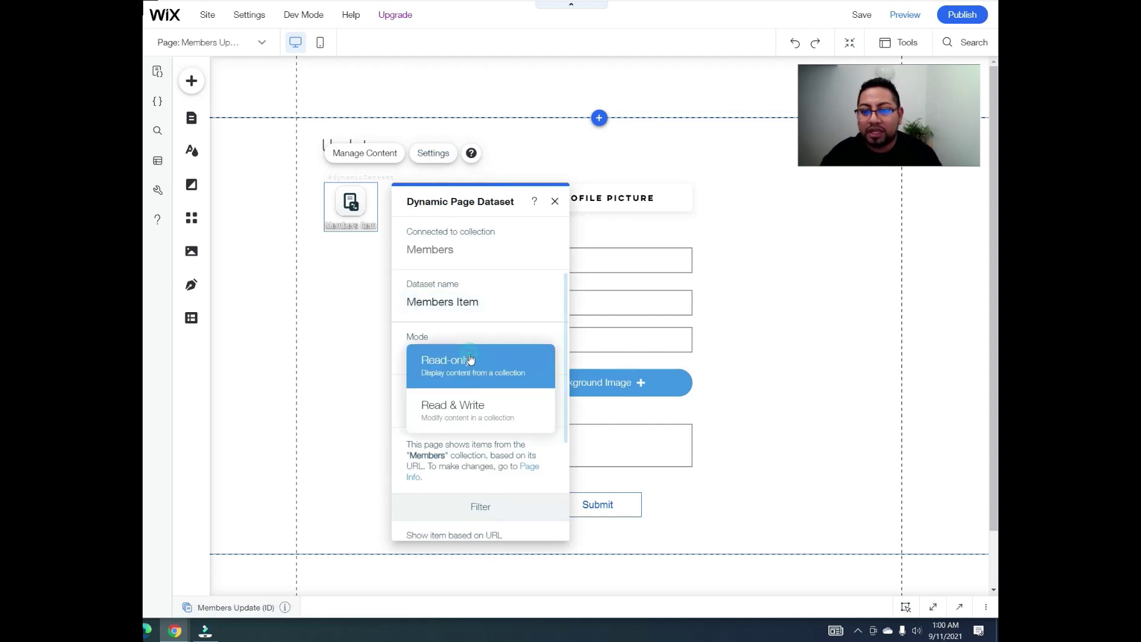
click(466, 415)
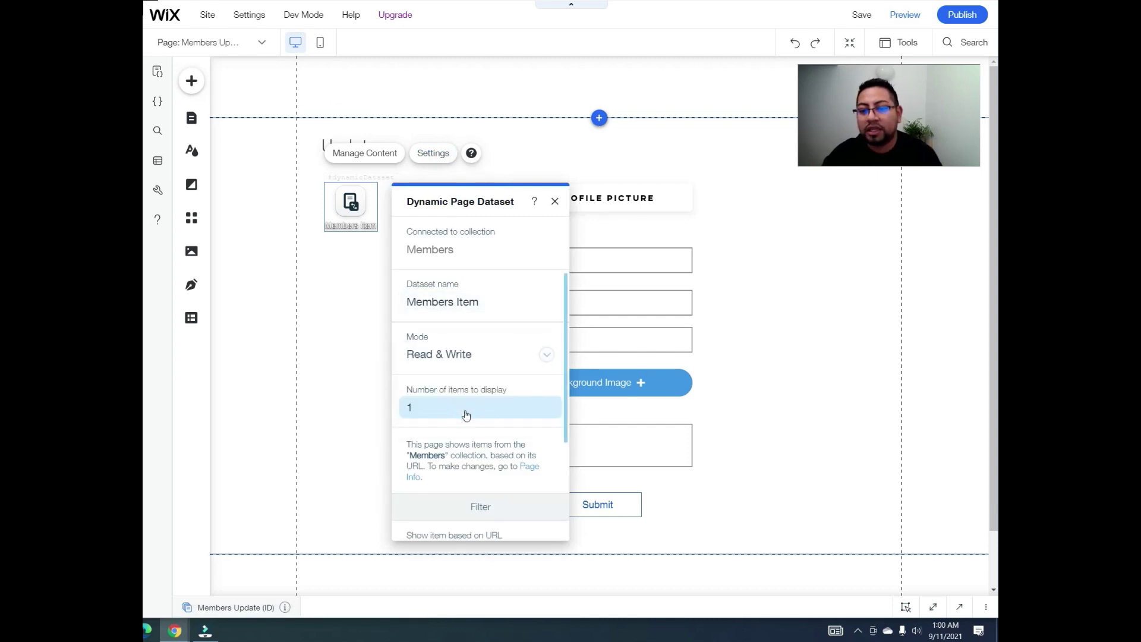
click(555, 201)
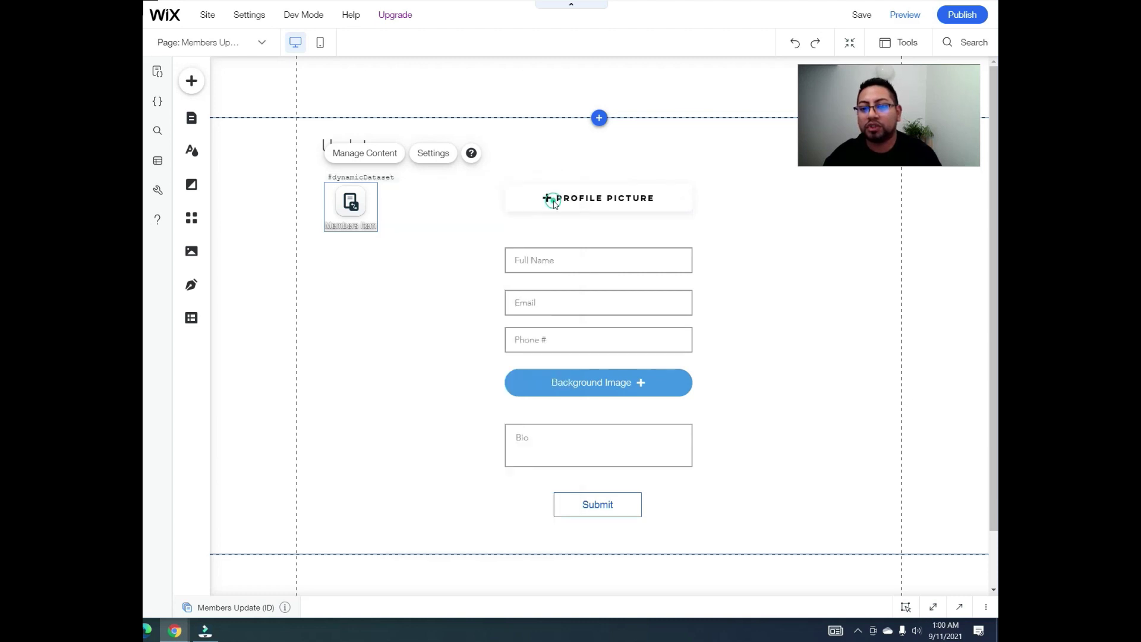
Step: Connect the Profile Picture upload, Full Name and Email inputs to their matching Members fields
click(636, 197)
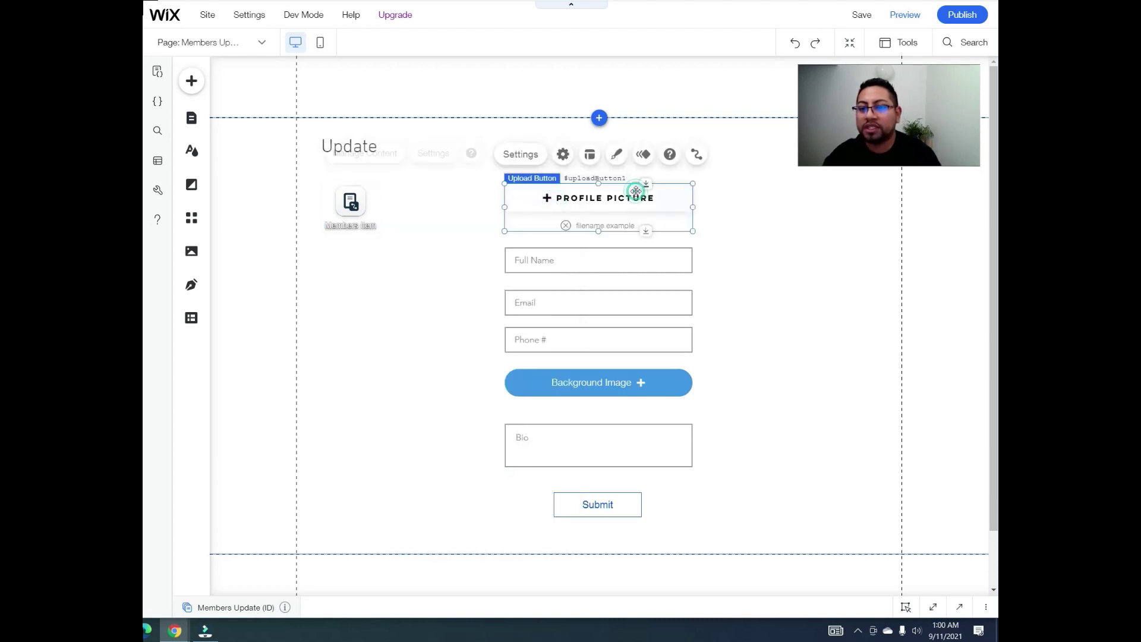
click(687, 156)
click(796, 332)
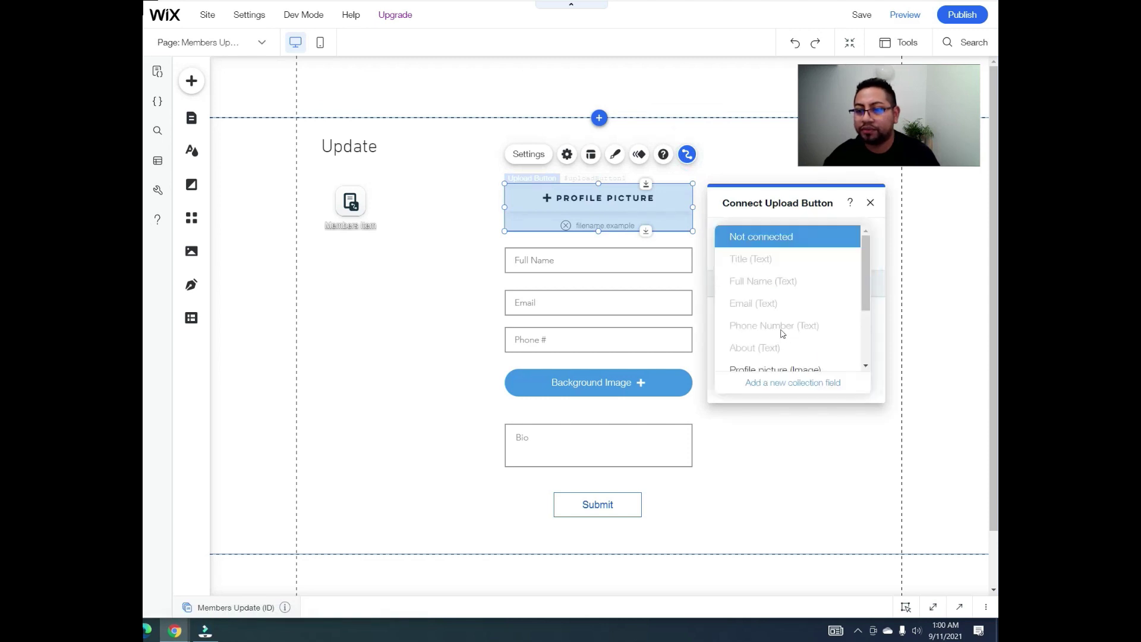
scroll(782, 349, down, 3)
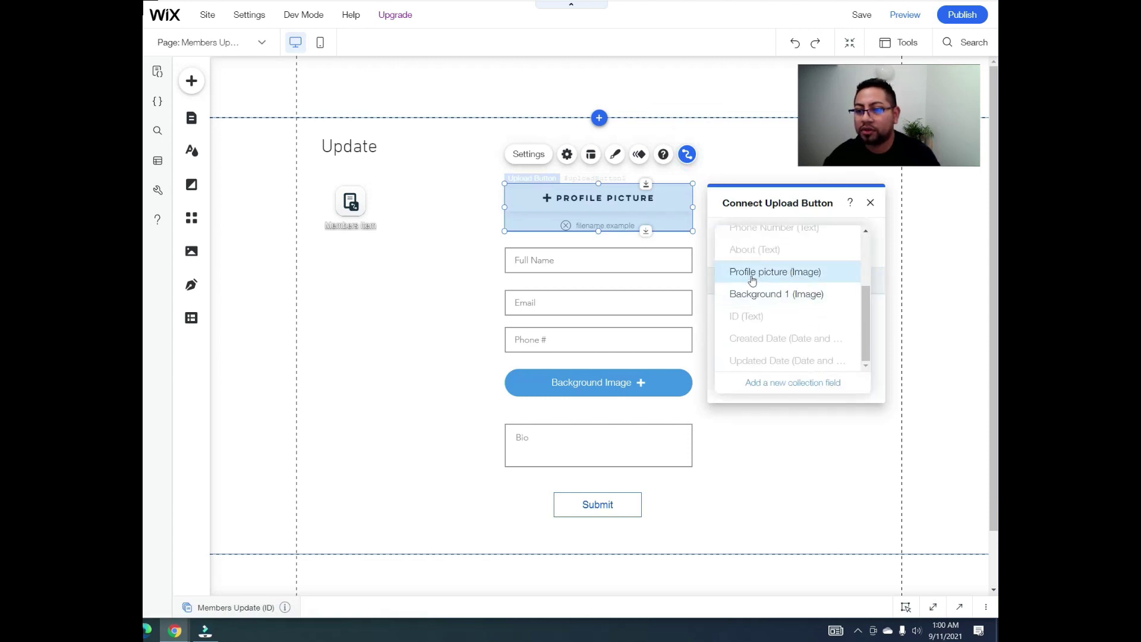
click(793, 274)
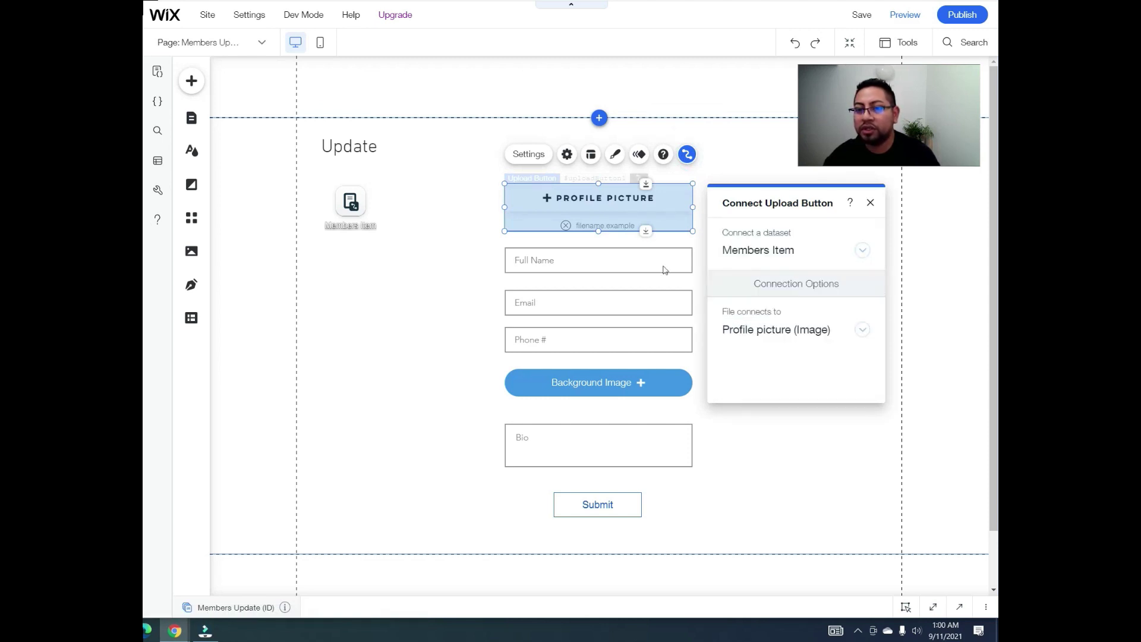
click(573, 259)
click(686, 218)
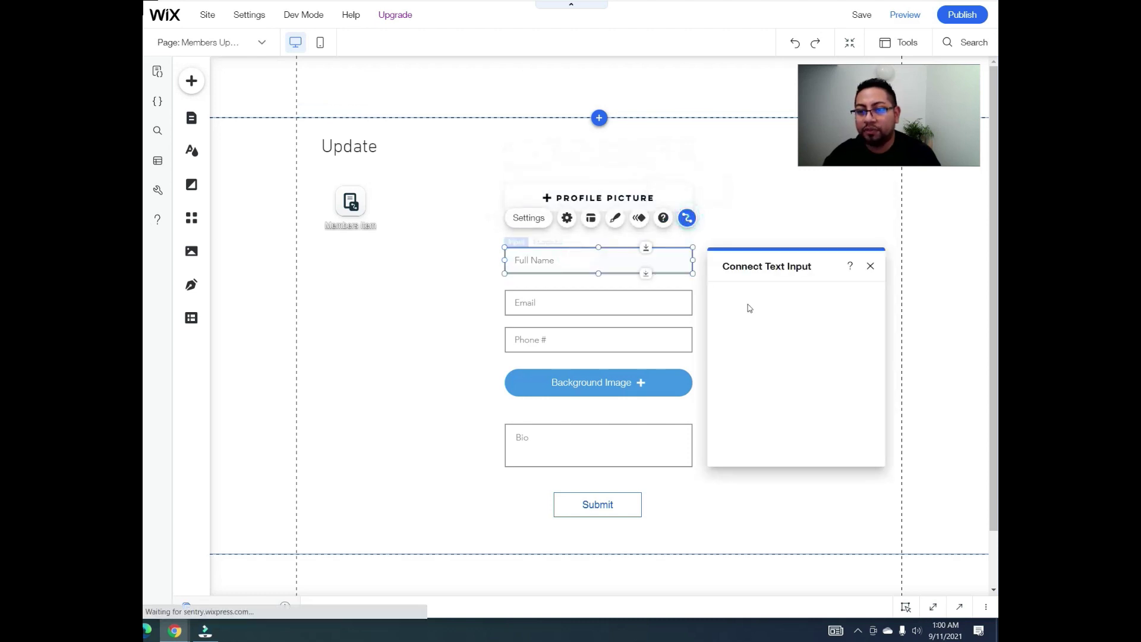
click(761, 394)
click(755, 348)
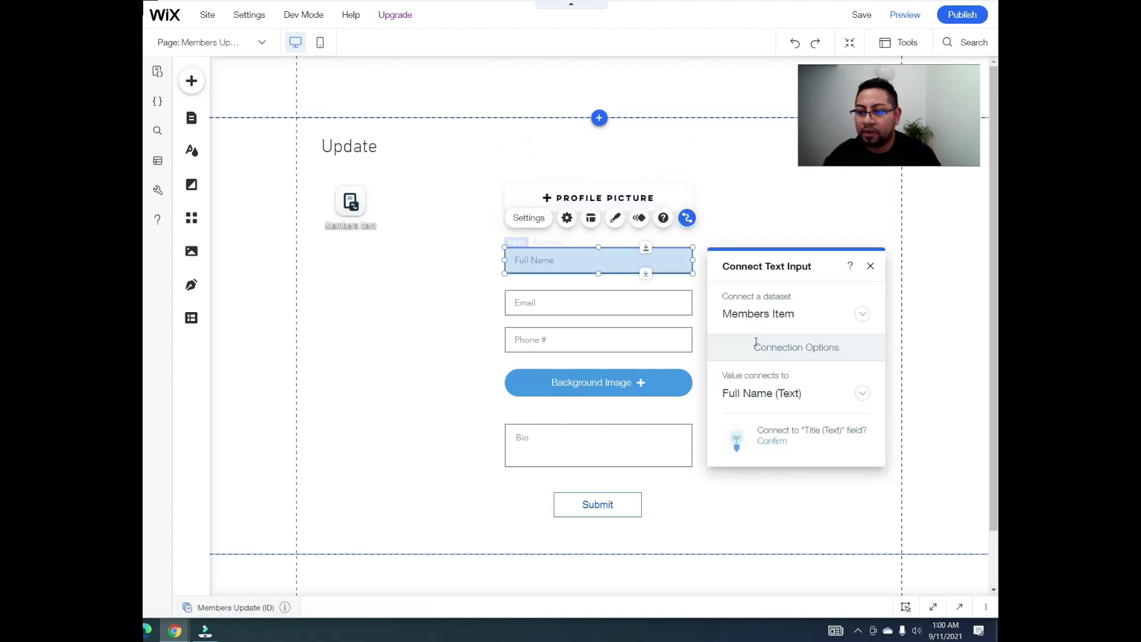
click(670, 301)
click(685, 261)
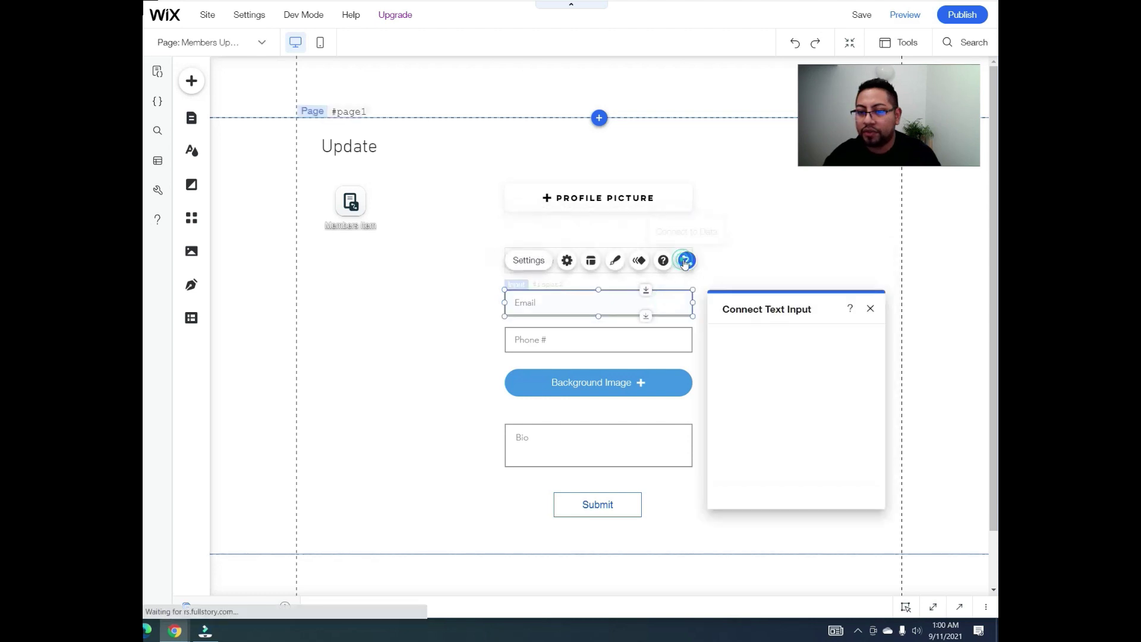
click(778, 436)
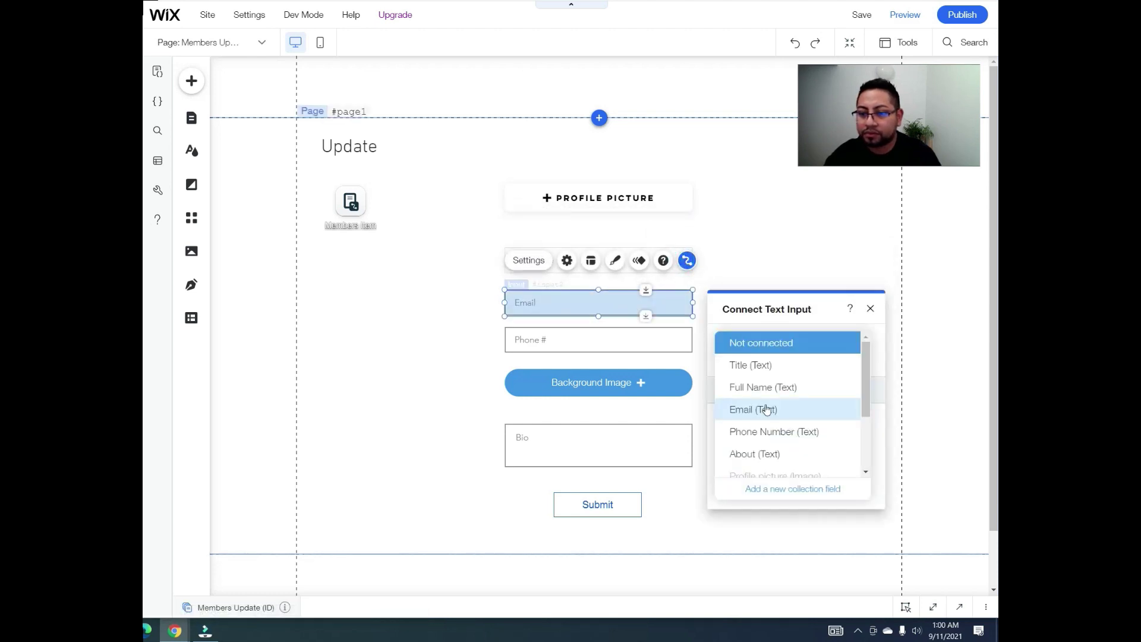
click(760, 409)
Step: Connect the Phone # input to Phone Number, Background Image to Background 1, and Bio to About
click(656, 337)
click(687, 298)
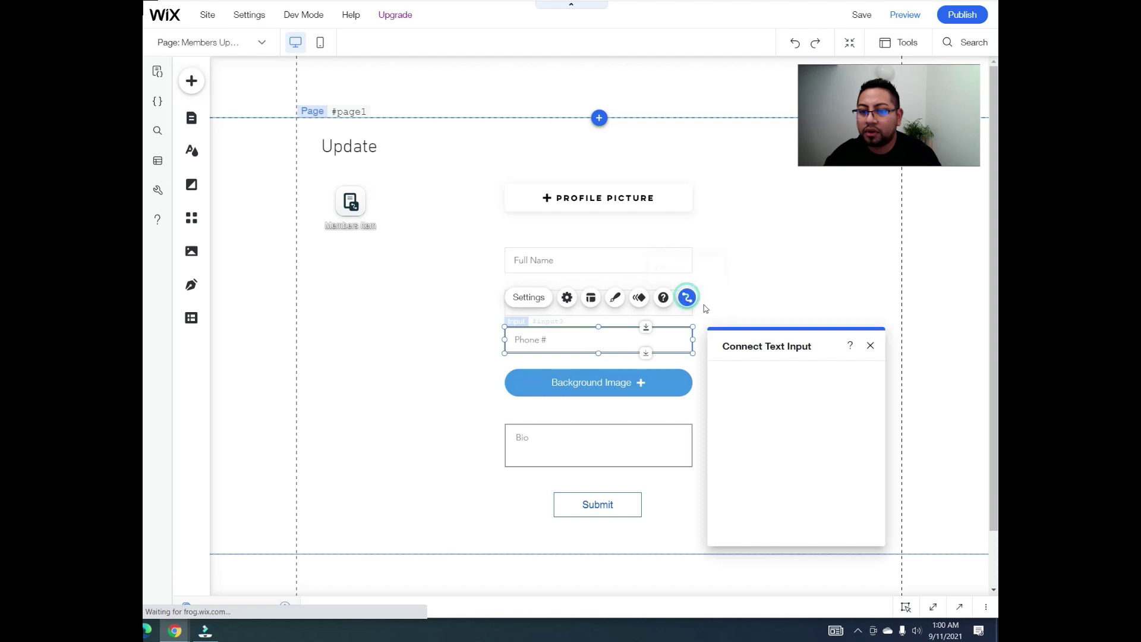
click(773, 473)
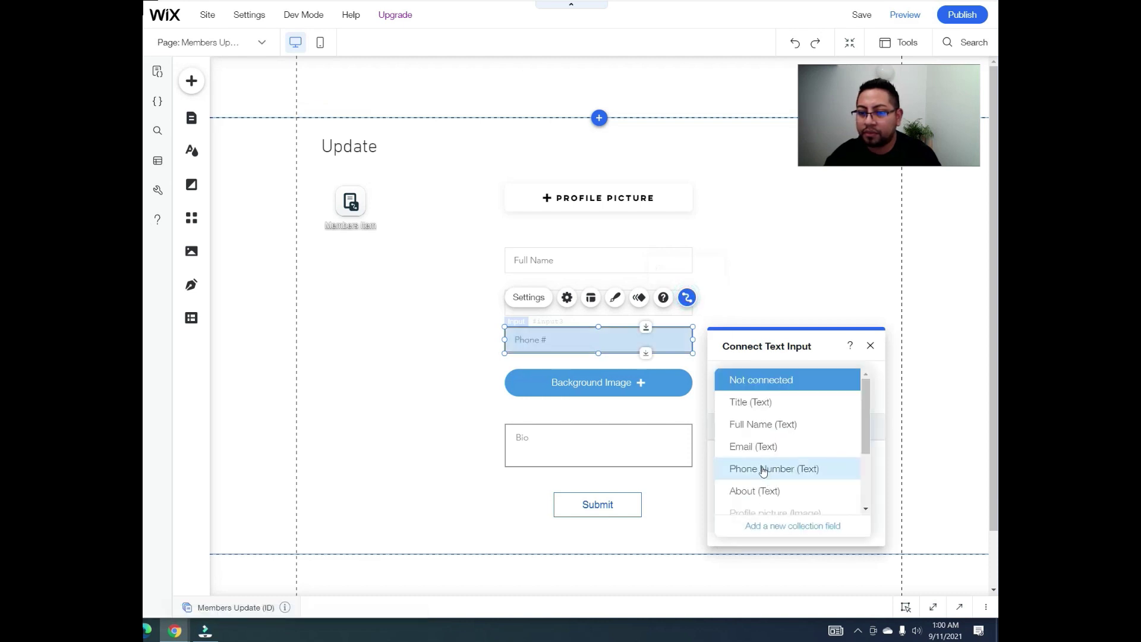
click(764, 470)
click(677, 383)
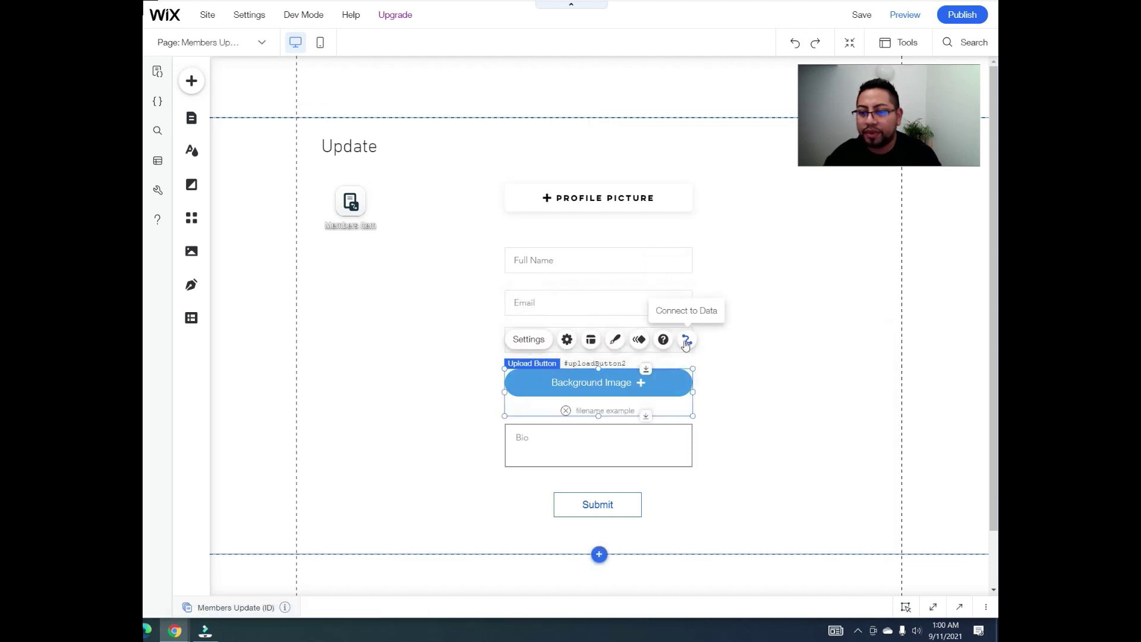
click(686, 341)
click(395, 336)
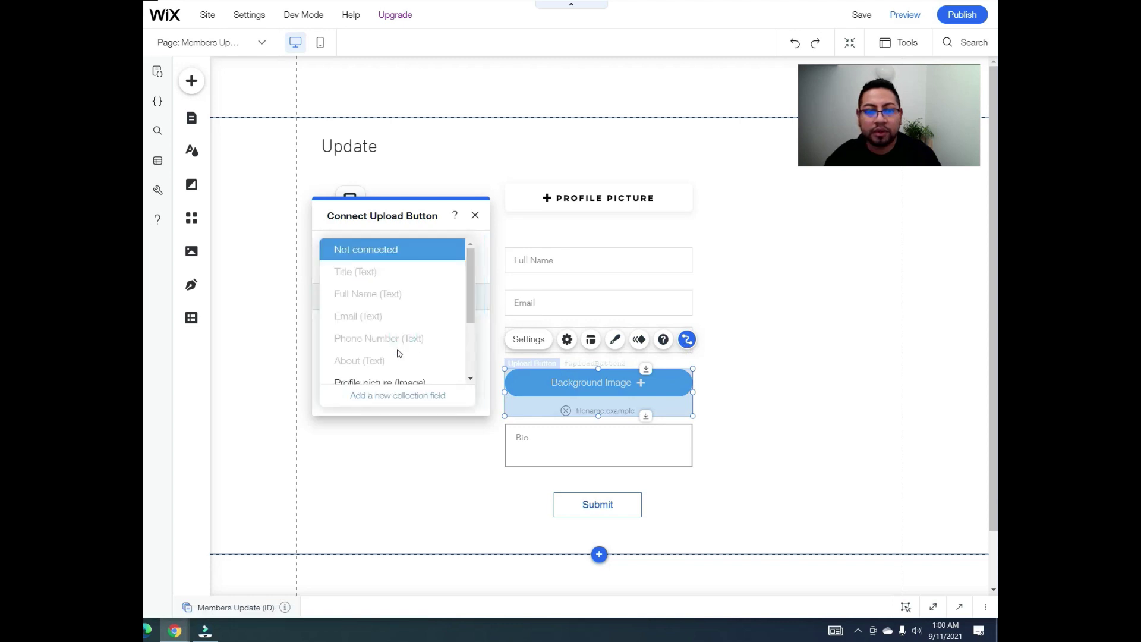
scroll(397, 353, down, 2)
click(382, 343)
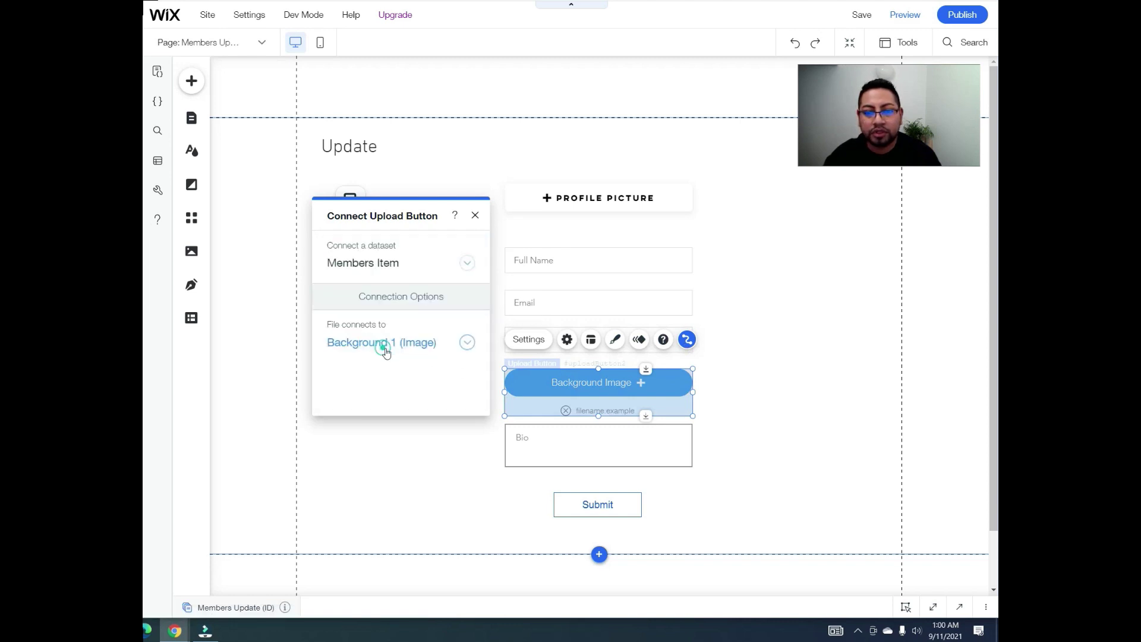
click(658, 453)
click(686, 396)
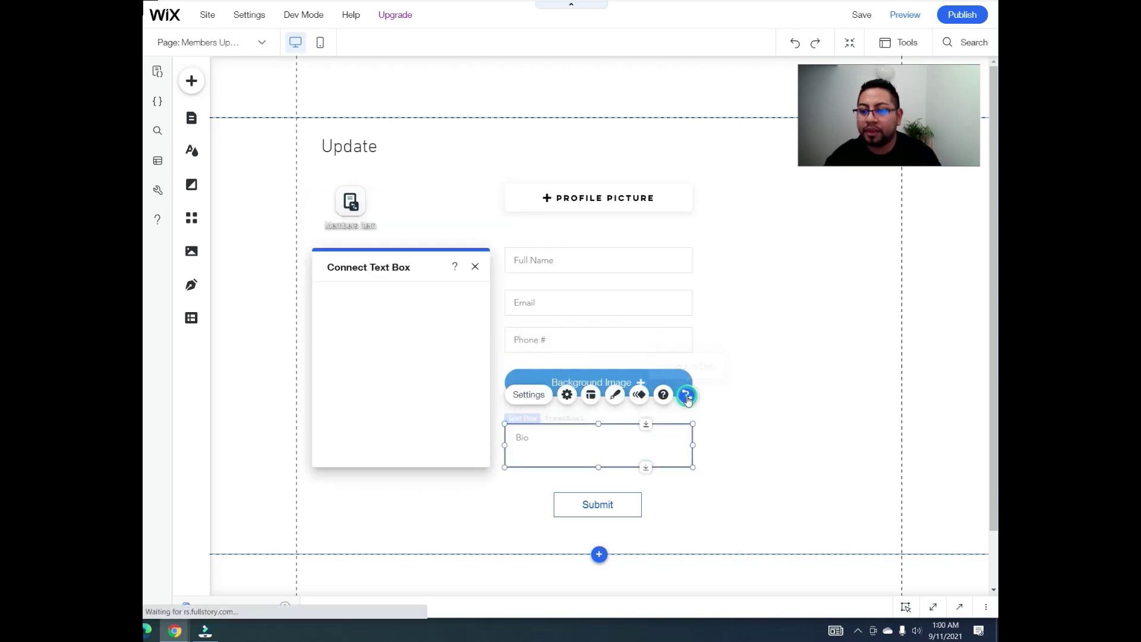
click(419, 397)
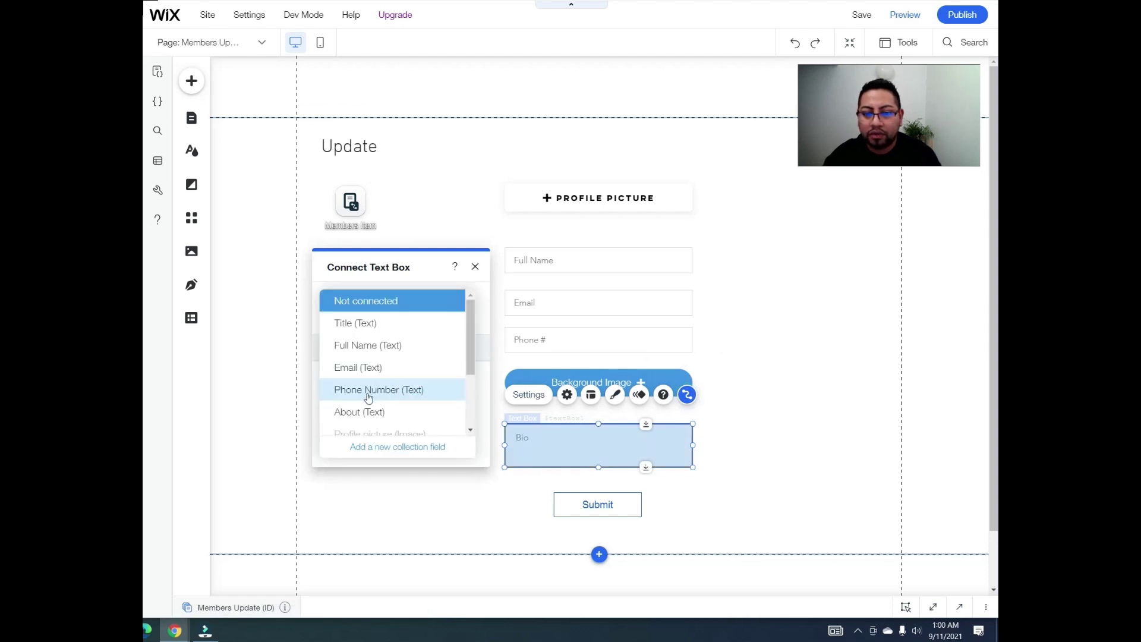
click(369, 414)
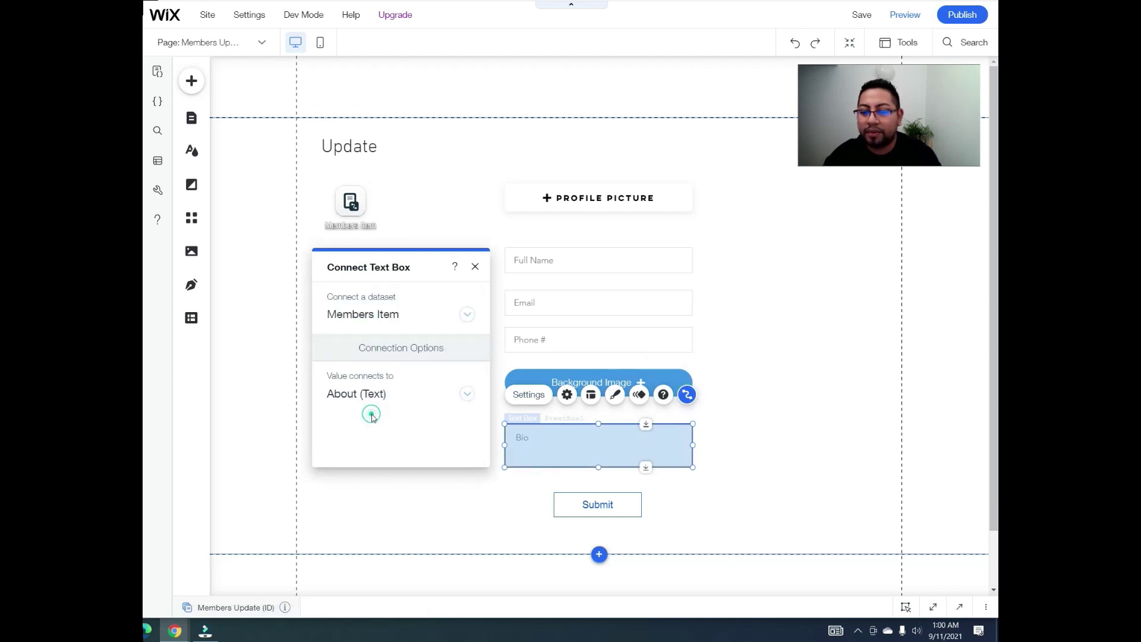
click(715, 427)
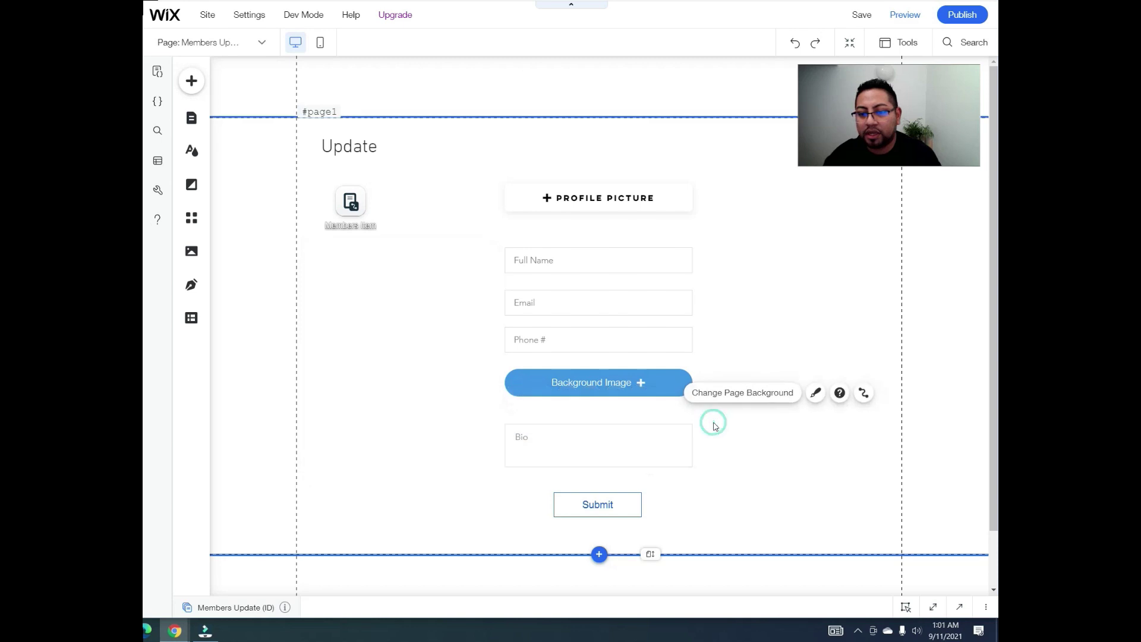
Step: Turn on the Bio box's character limit and set it to 40 characters
click(621, 452)
mouse_move(567, 418)
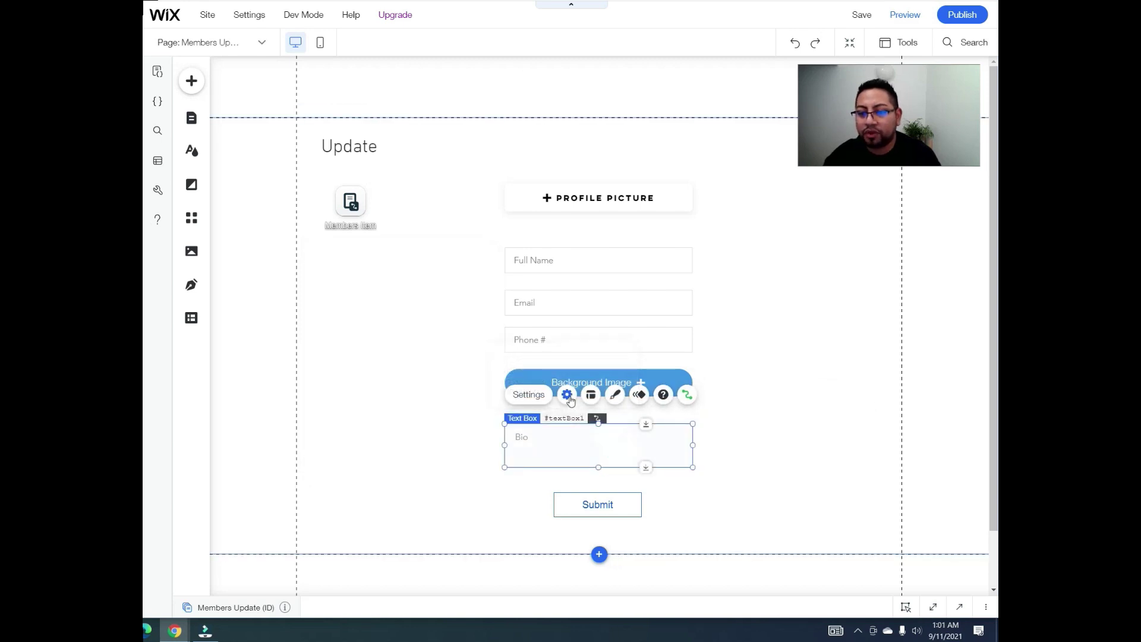
click(568, 395)
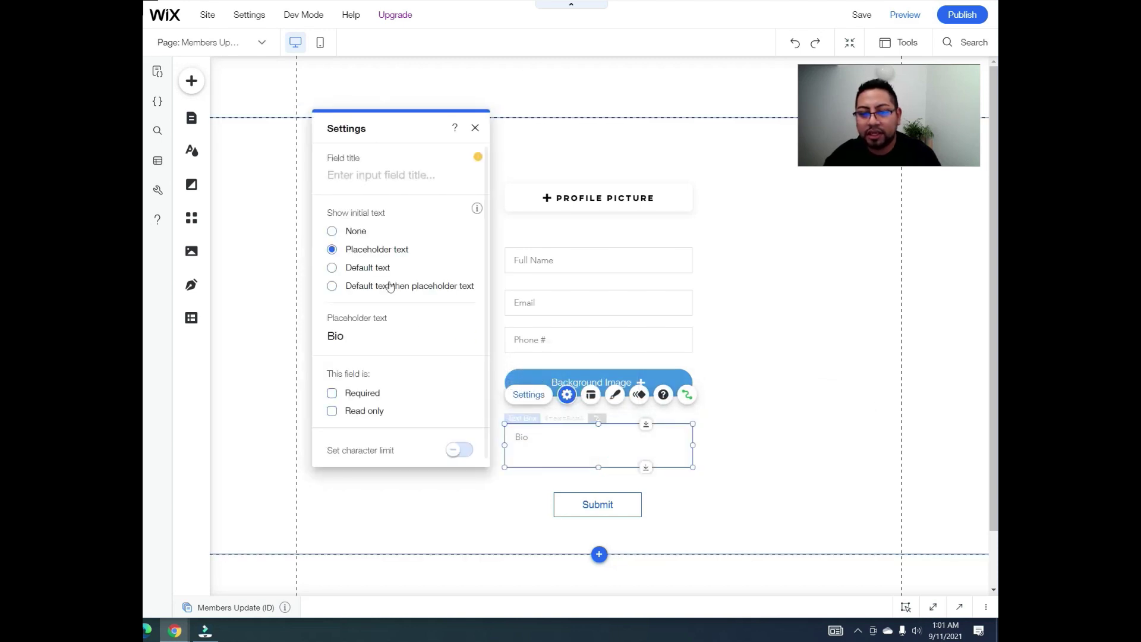
drag(385, 131, 376, 83)
scroll(392, 409, down, 1)
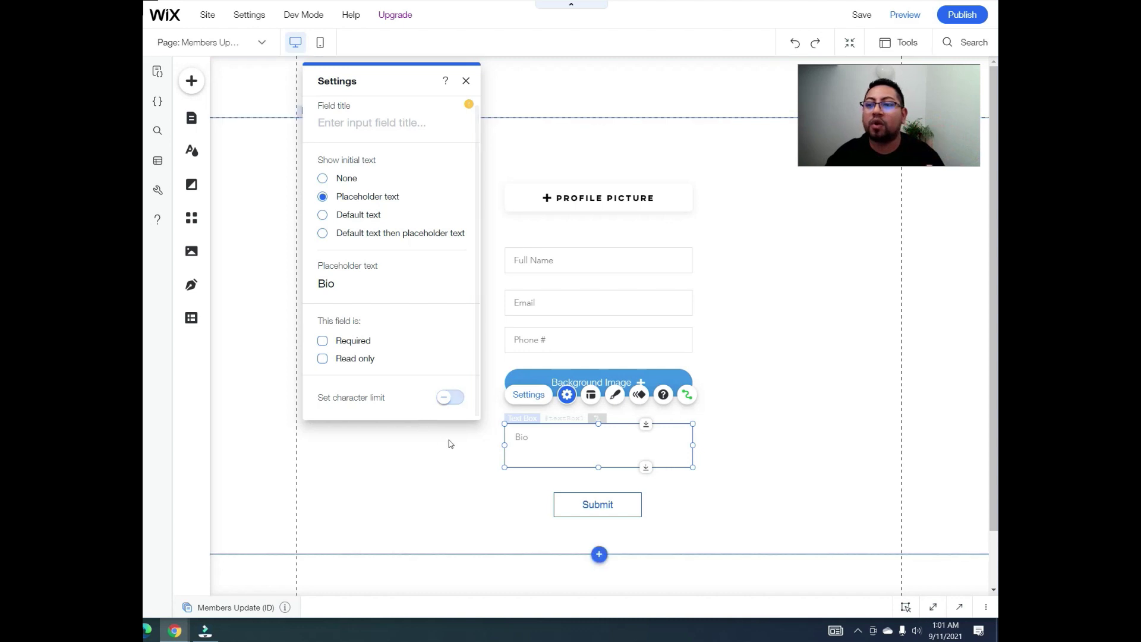
click(458, 397)
scroll(453, 364, down, 2)
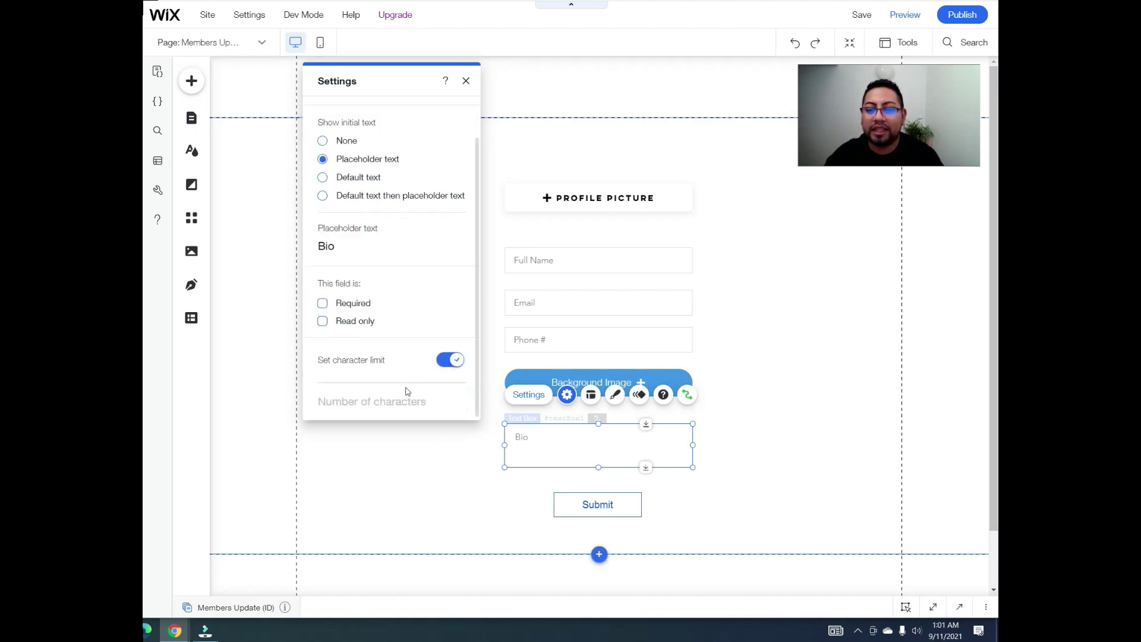
click(364, 401)
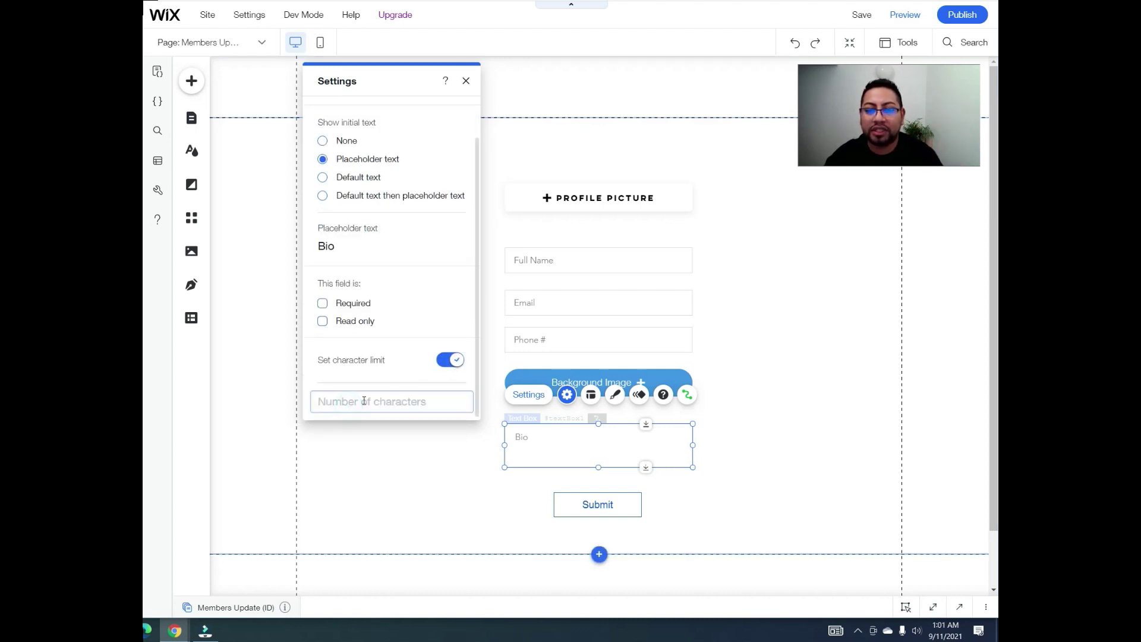
text(-1)
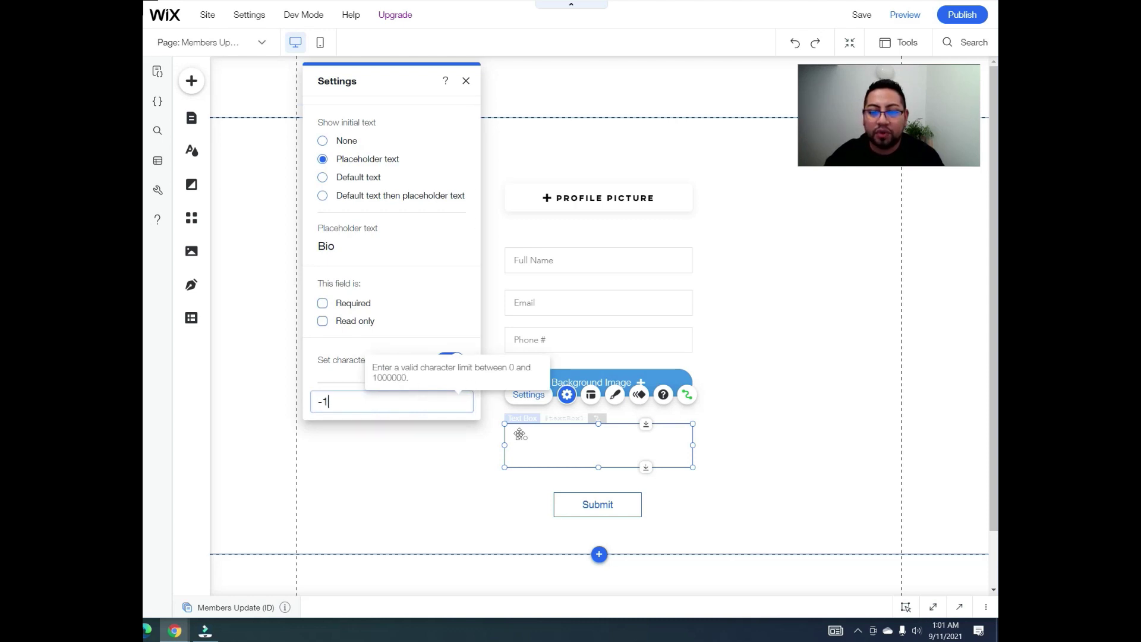
key(BackSpace)
key(BackSpace)
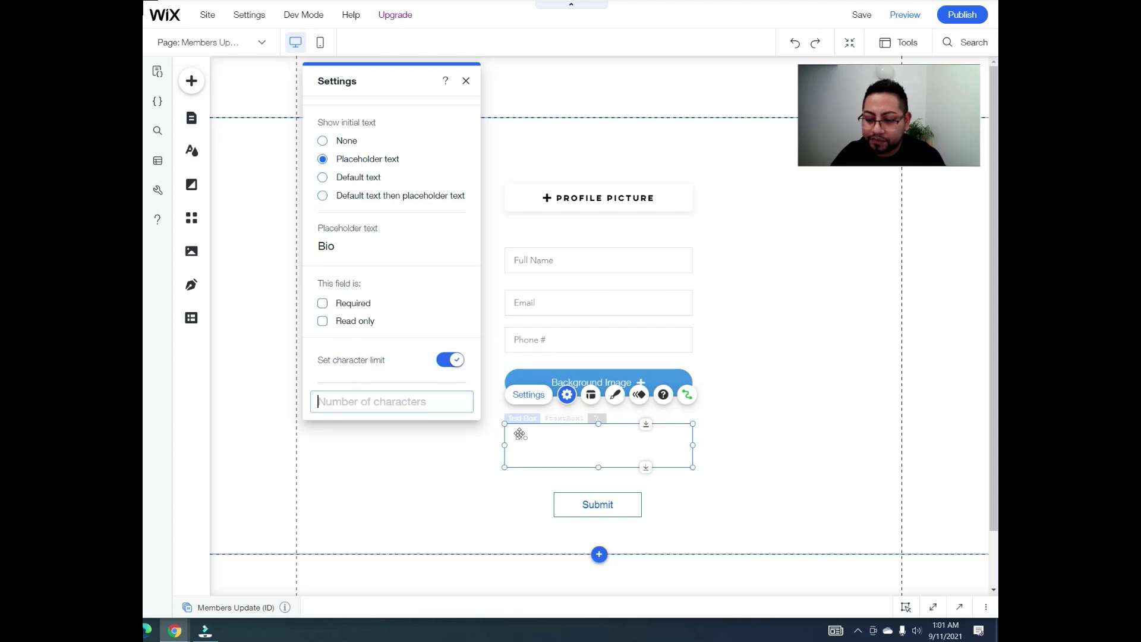
text(30)
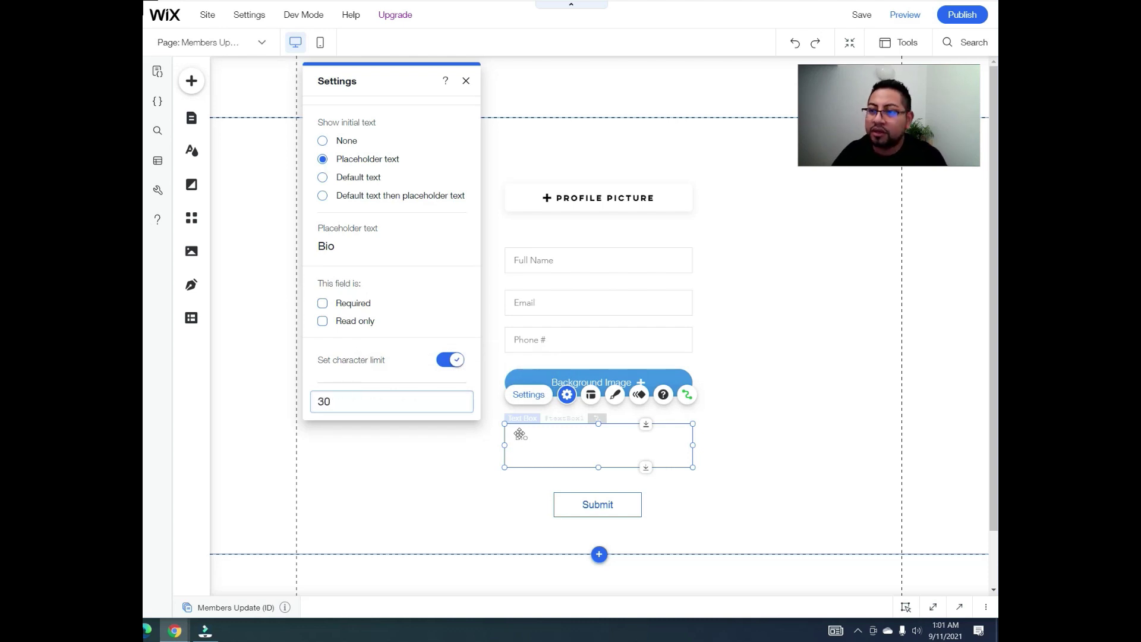
key(BackSpace)
text(40)
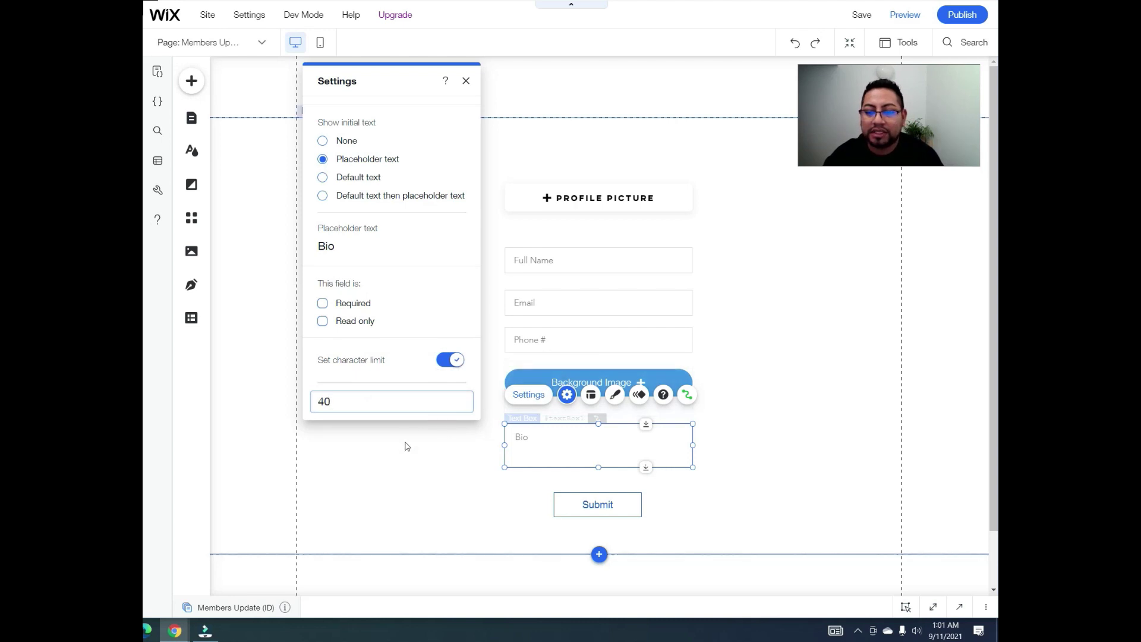
click(407, 442)
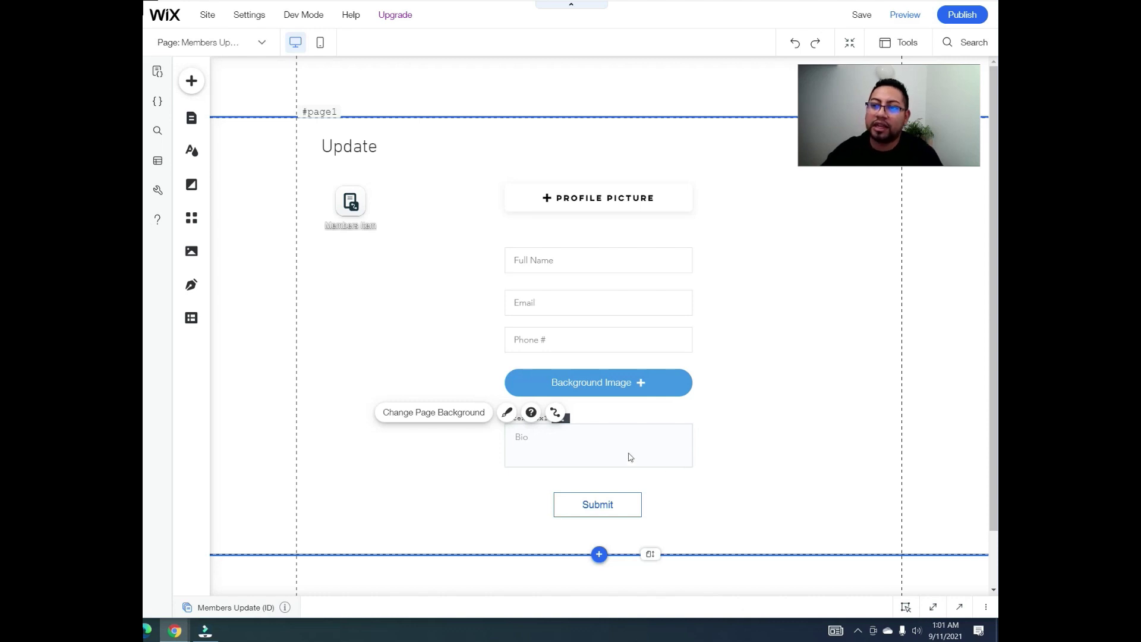
Step: Reopen the Bio box settings to verify the character limit value
click(600, 433)
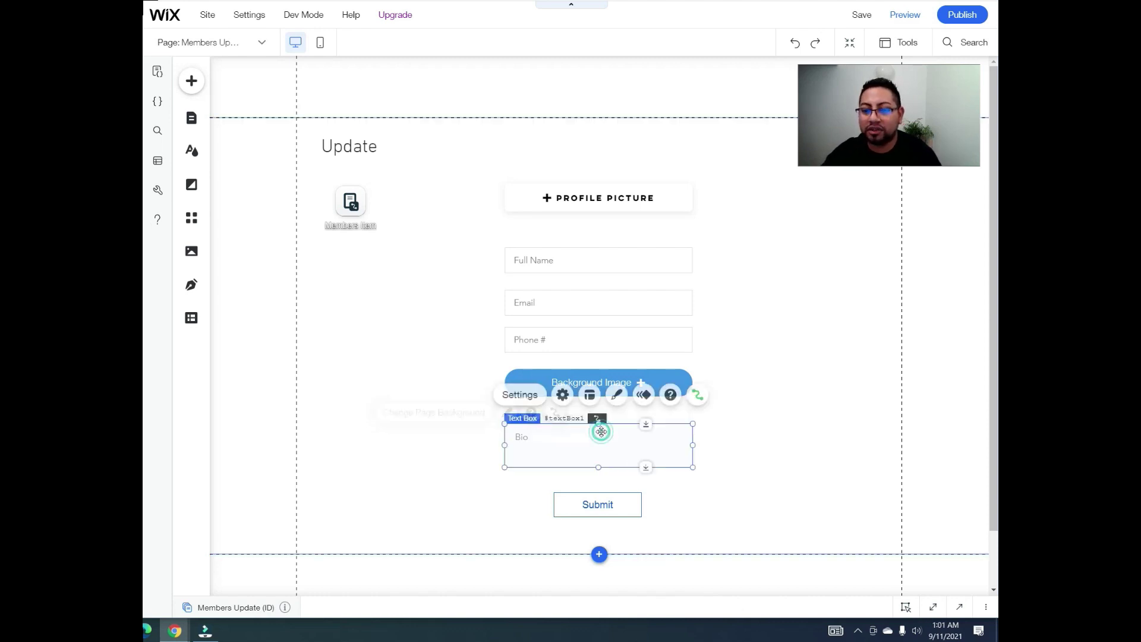
click(529, 395)
scroll(404, 356, down, 1)
click(369, 448)
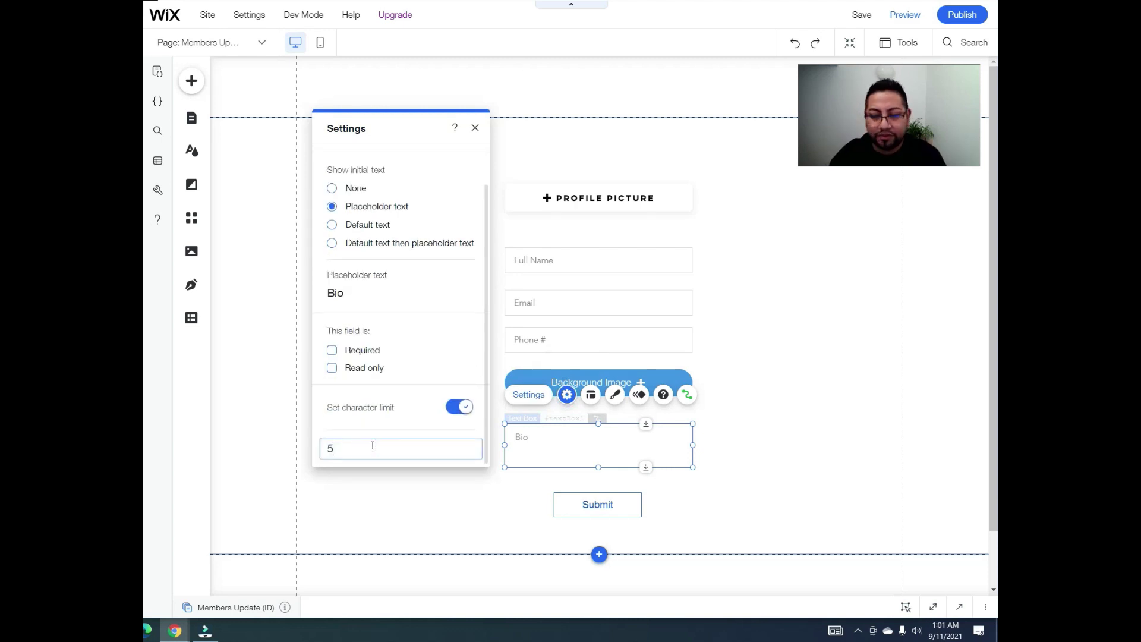
click(531, 498)
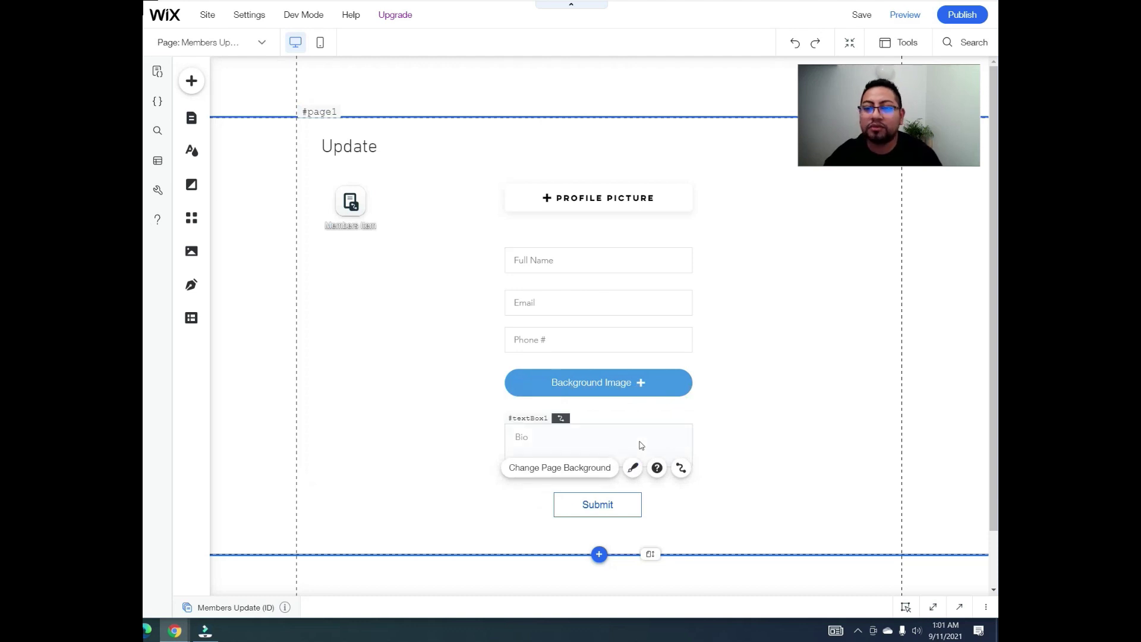
scroll(640, 445, down, 2)
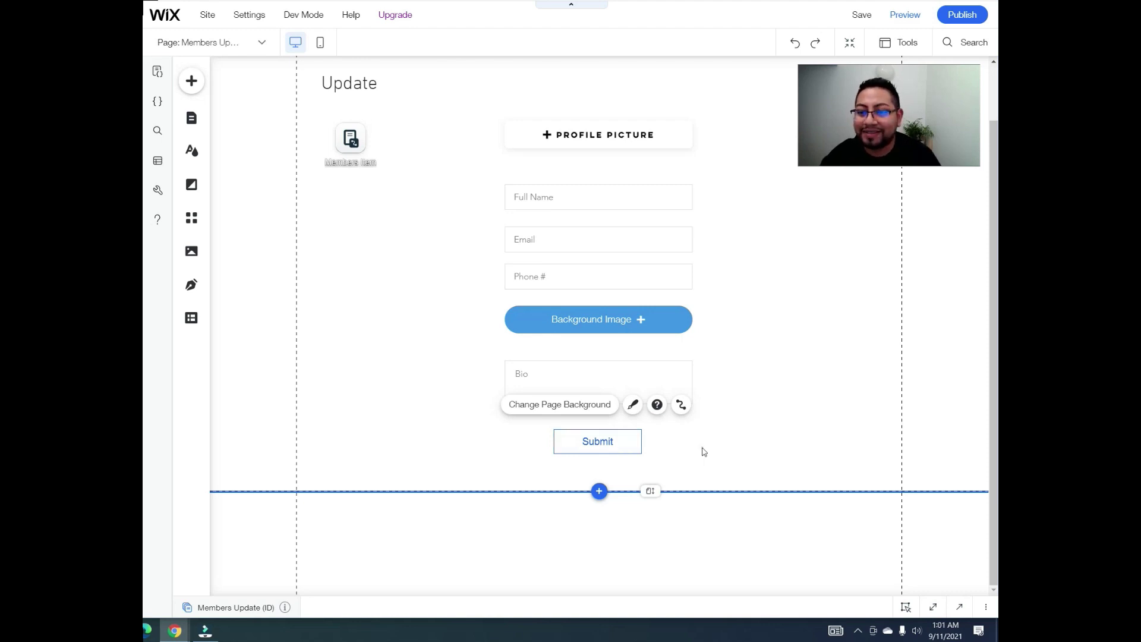
click(704, 452)
Step: Set the Submit button's click action to Submit the dataset, then drag the page bottom lower
click(625, 445)
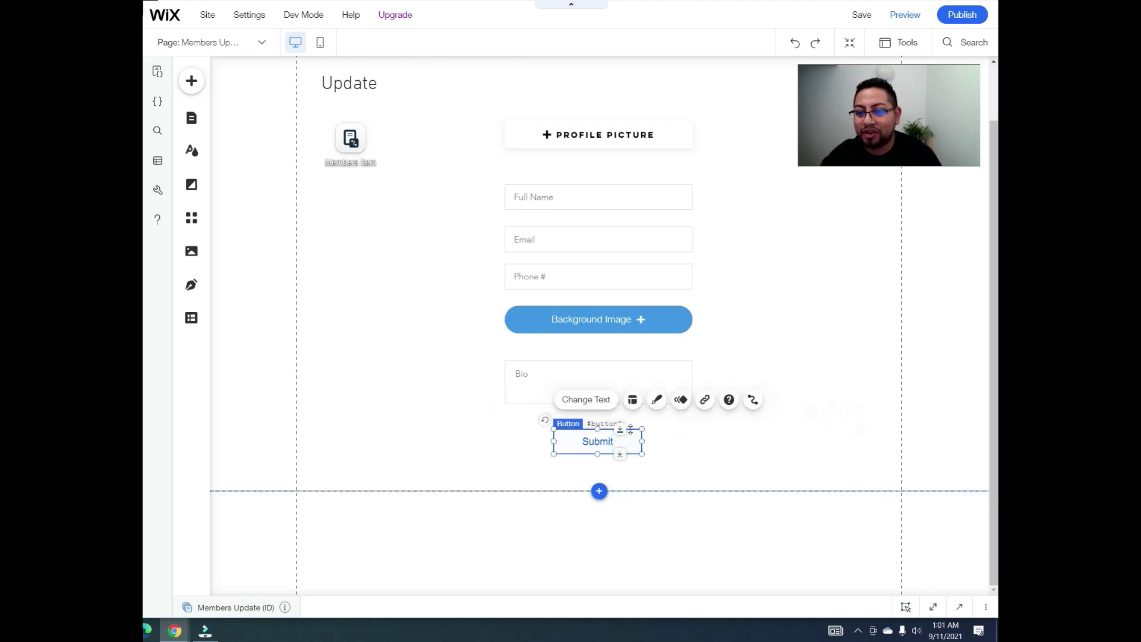
click(754, 400)
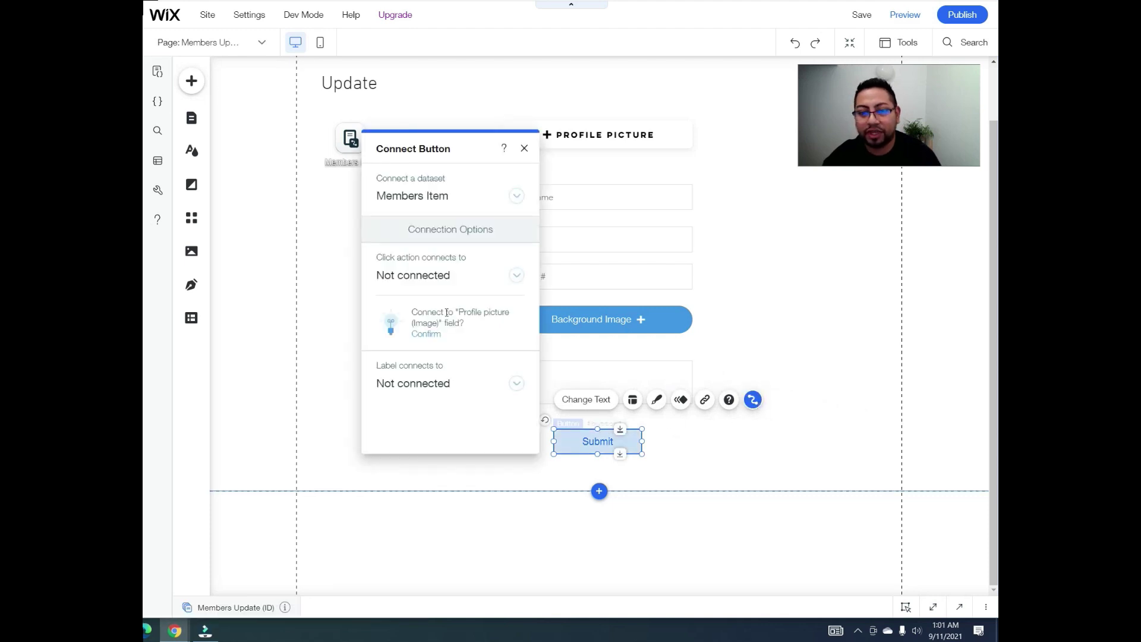
click(452, 279)
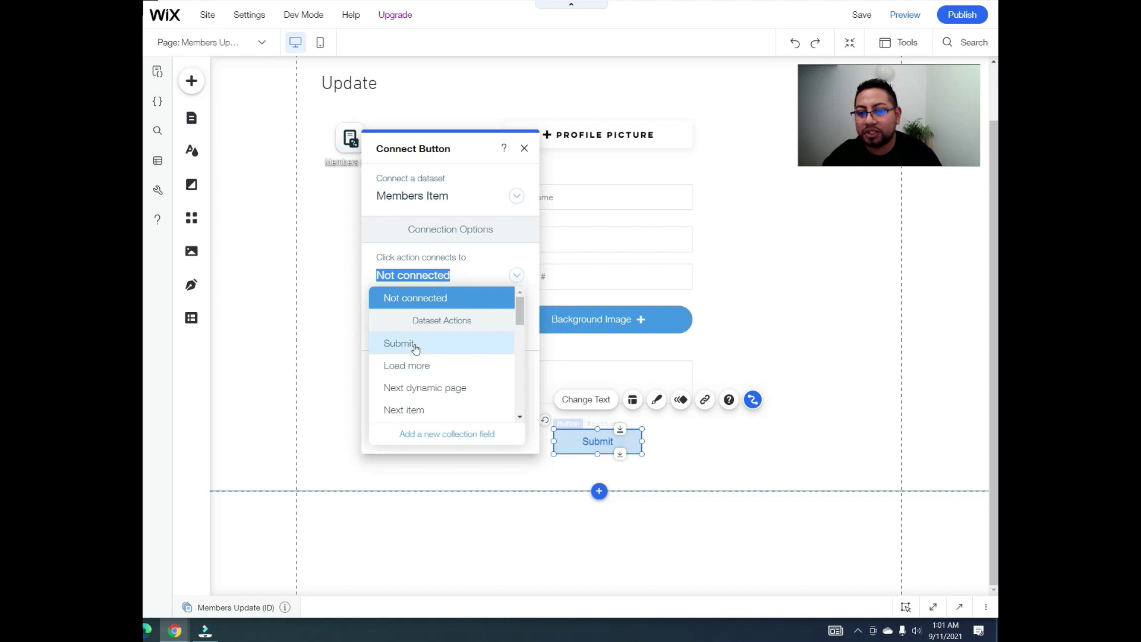
click(416, 349)
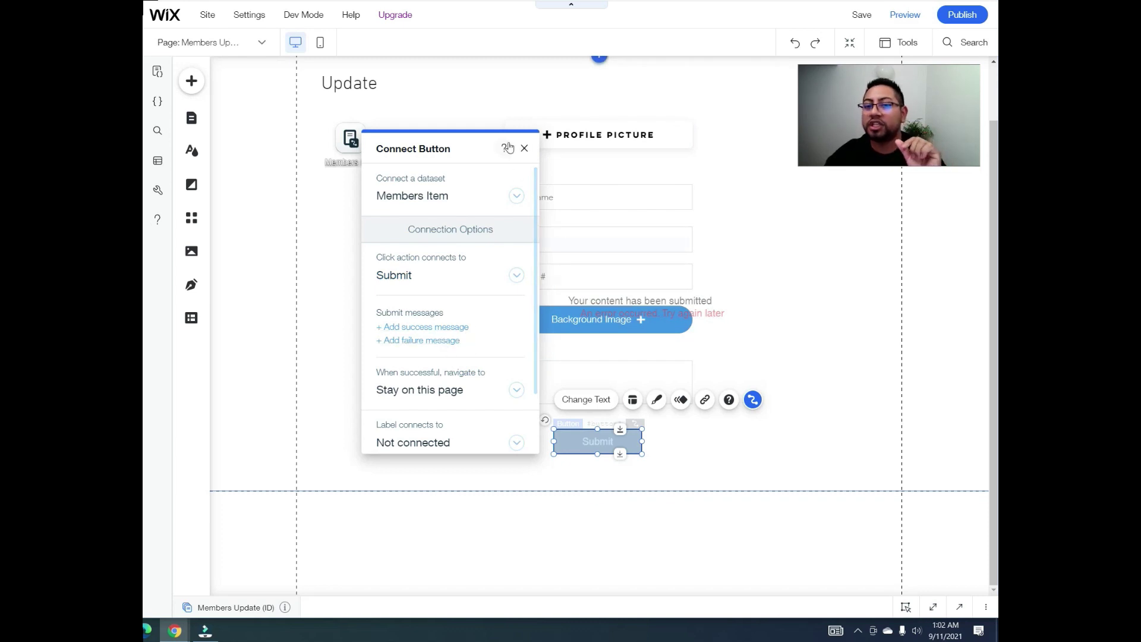
click(524, 148)
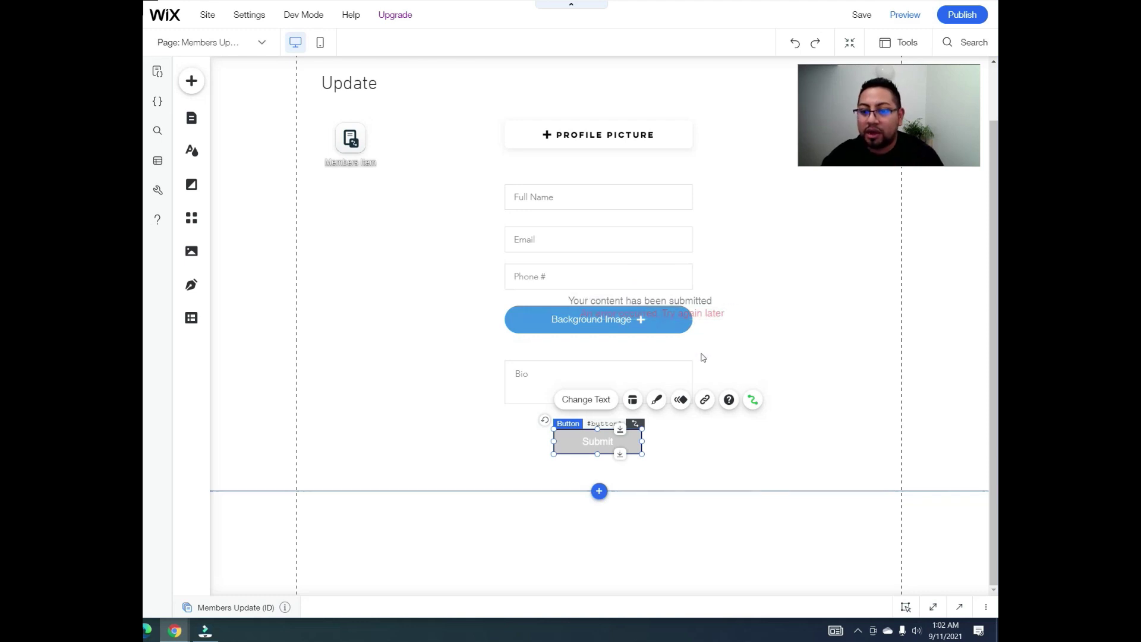
click(661, 469)
drag(648, 491, 650, 546)
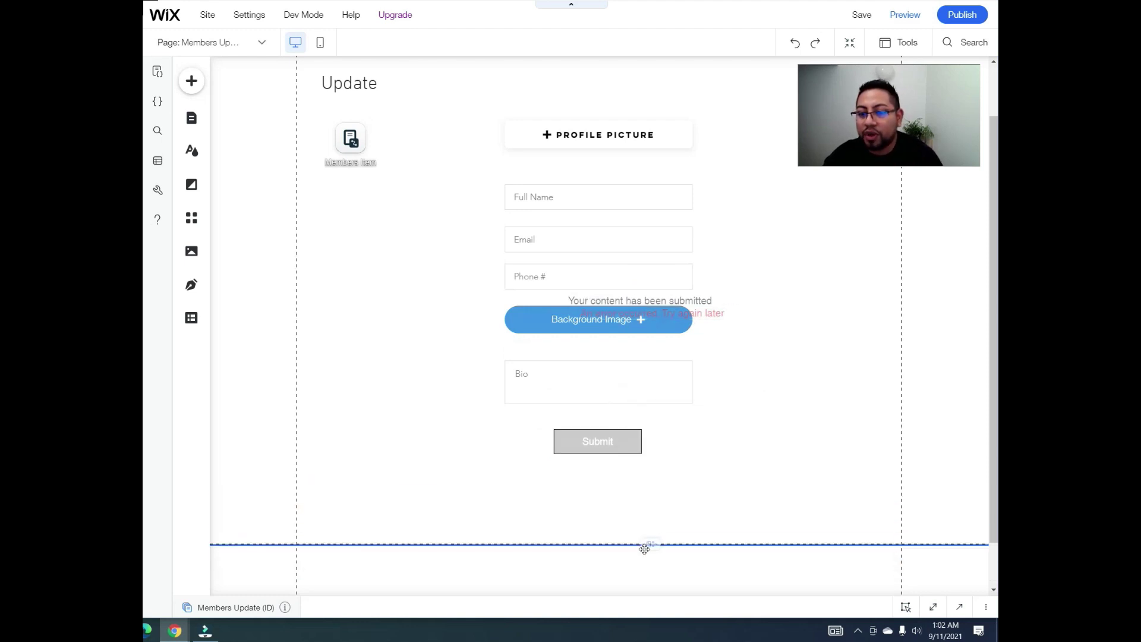
Step: Show the Layers panel and pick out the text2 and text3 message elements
click(918, 44)
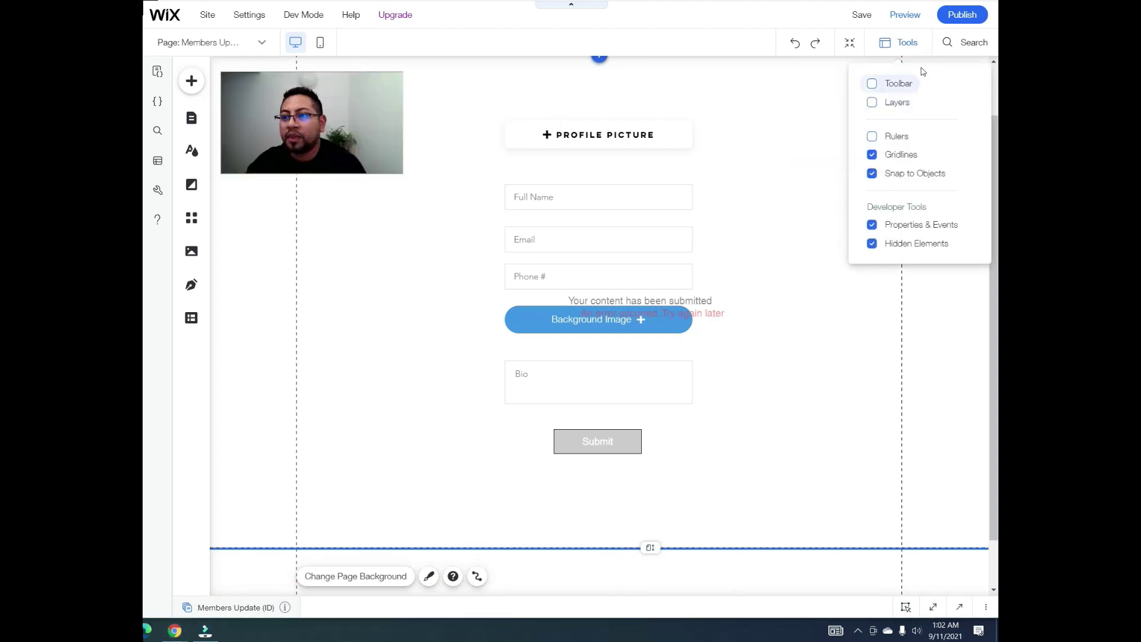
click(896, 102)
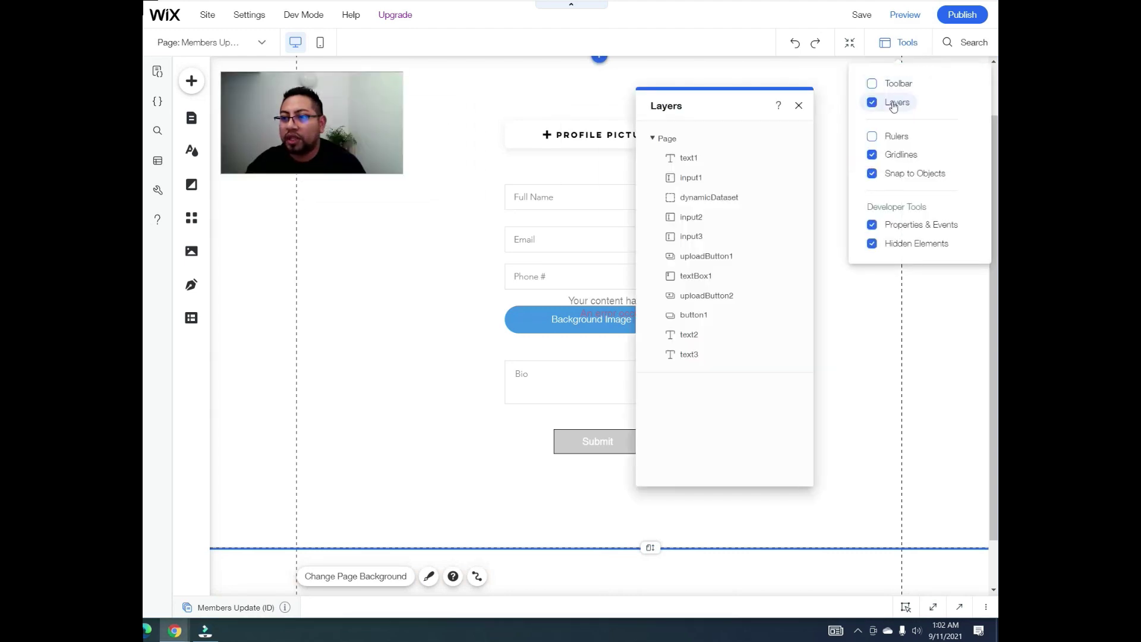
click(690, 336)
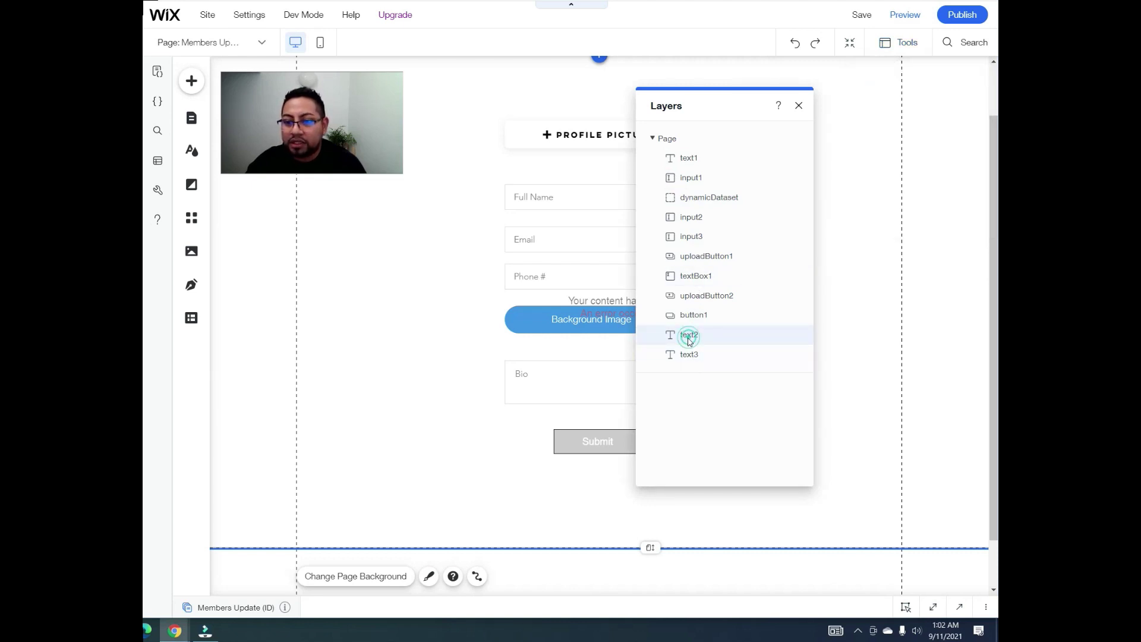
click(719, 354)
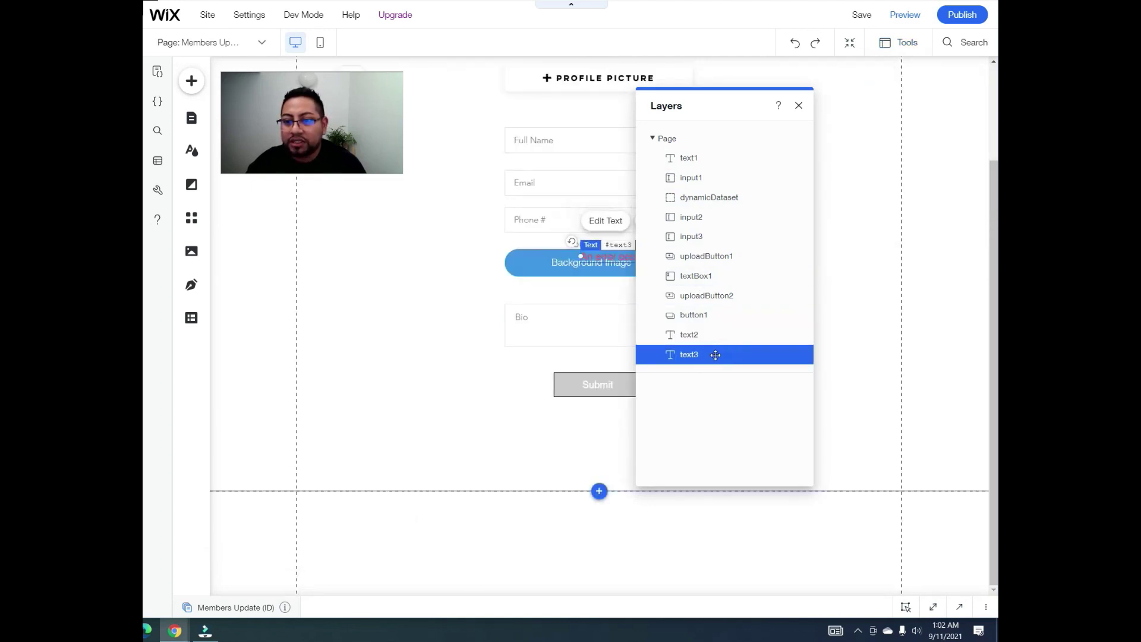
Step: Move the success and error messages below Submit and centre-align the success message
click(799, 105)
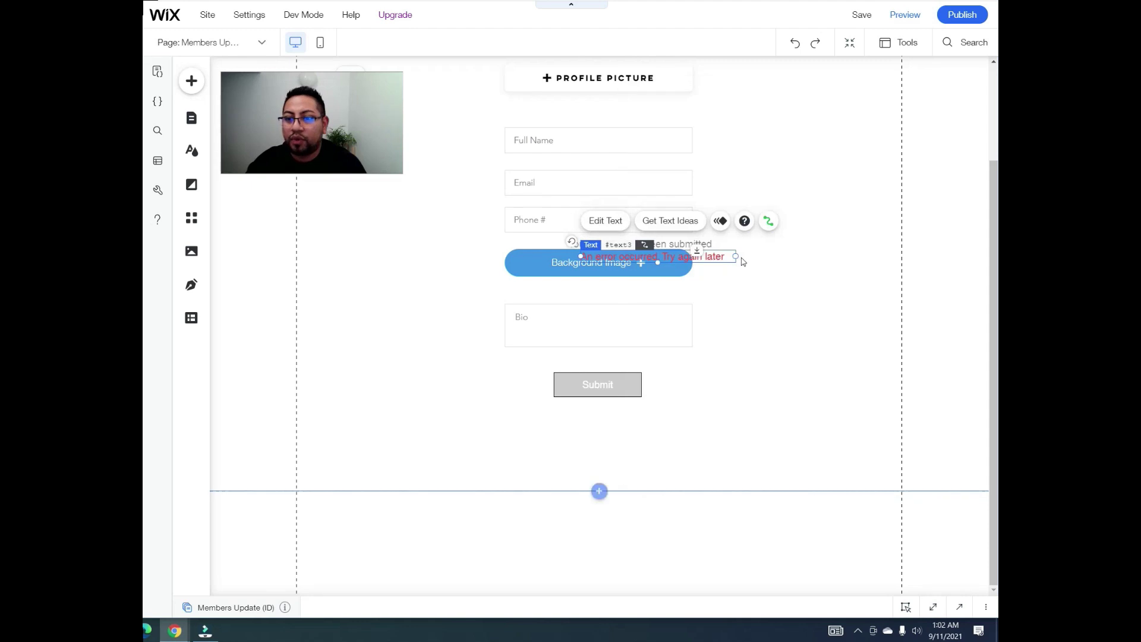
drag(714, 258, 660, 433)
drag(713, 245, 666, 407)
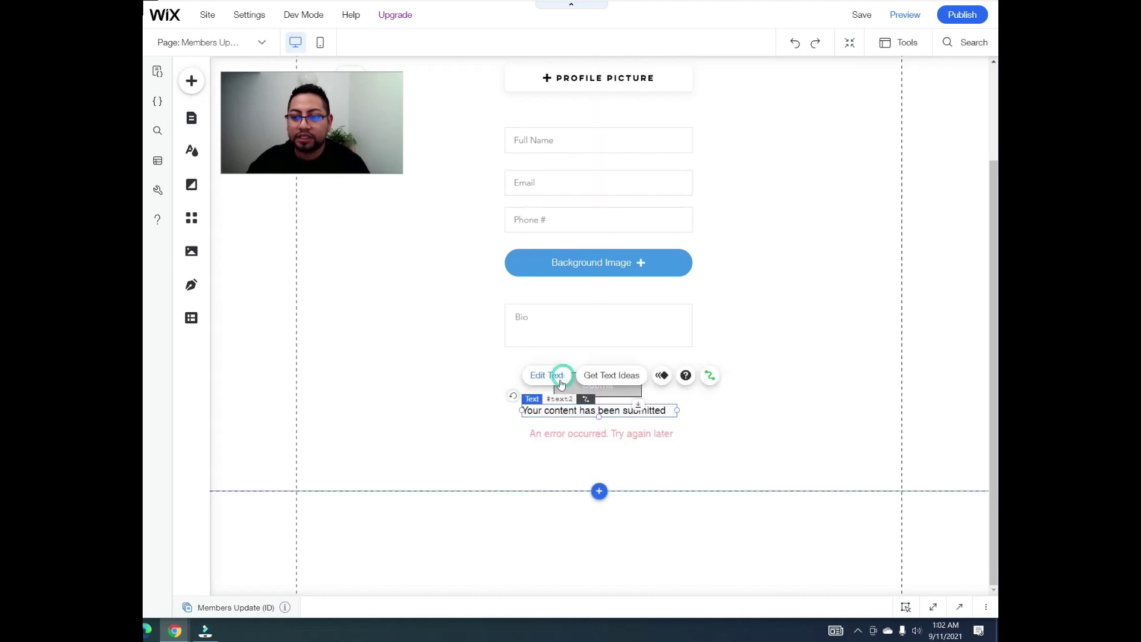
click(560, 376)
click(354, 348)
click(360, 373)
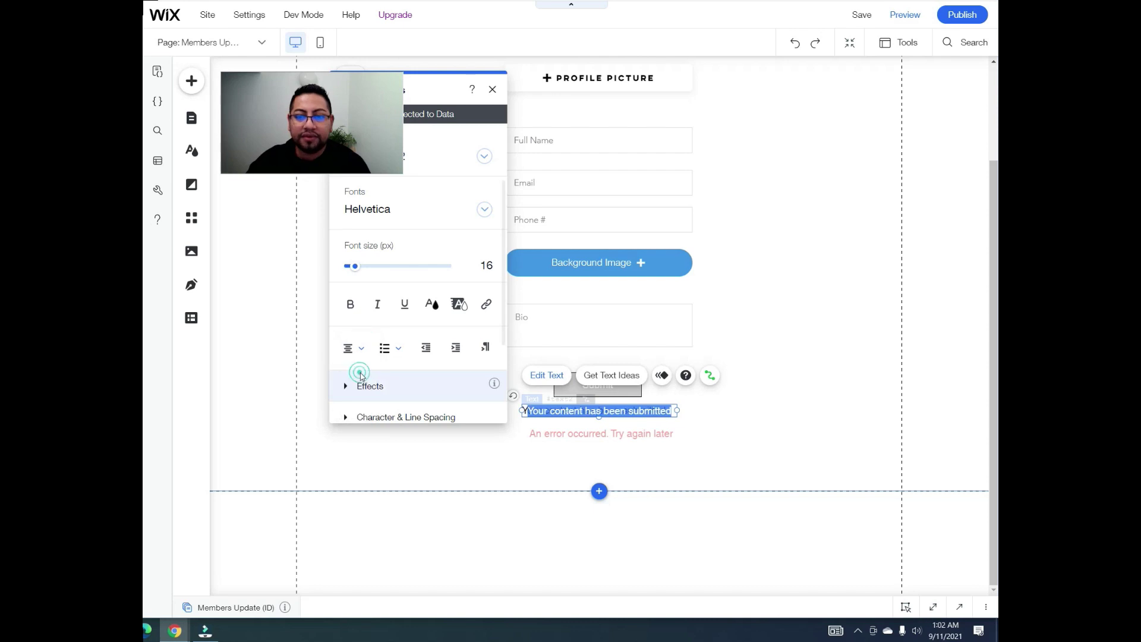
Step: Centre-align the error message and nudge the success message into position
click(628, 427)
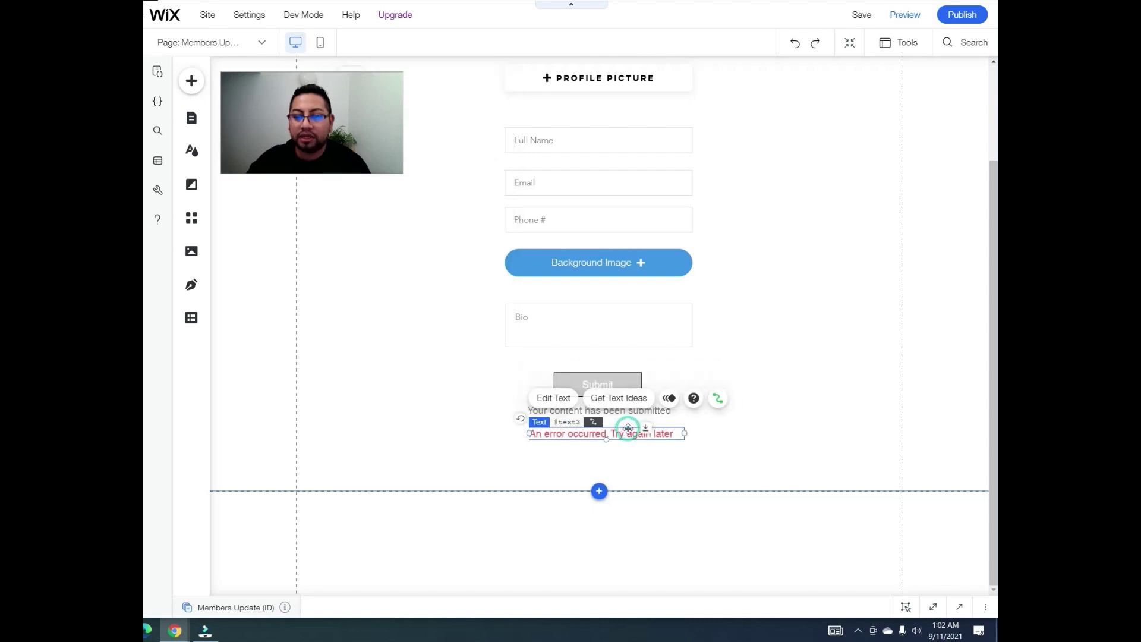
click(564, 399)
click(368, 365)
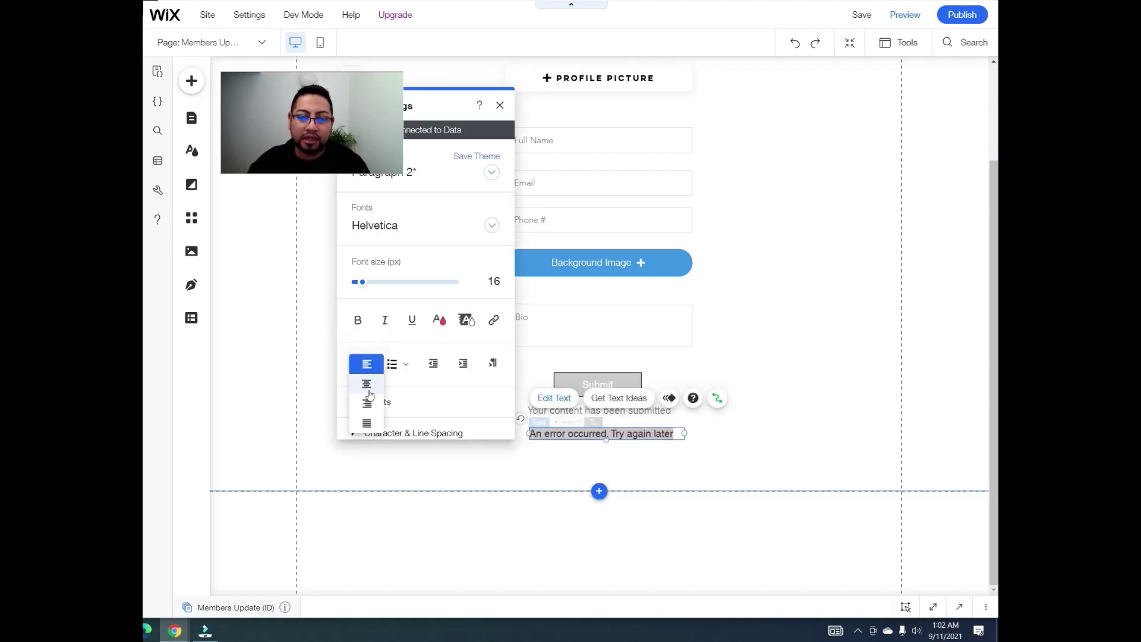
click(367, 384)
click(800, 392)
click(631, 411)
drag(631, 411, 612, 432)
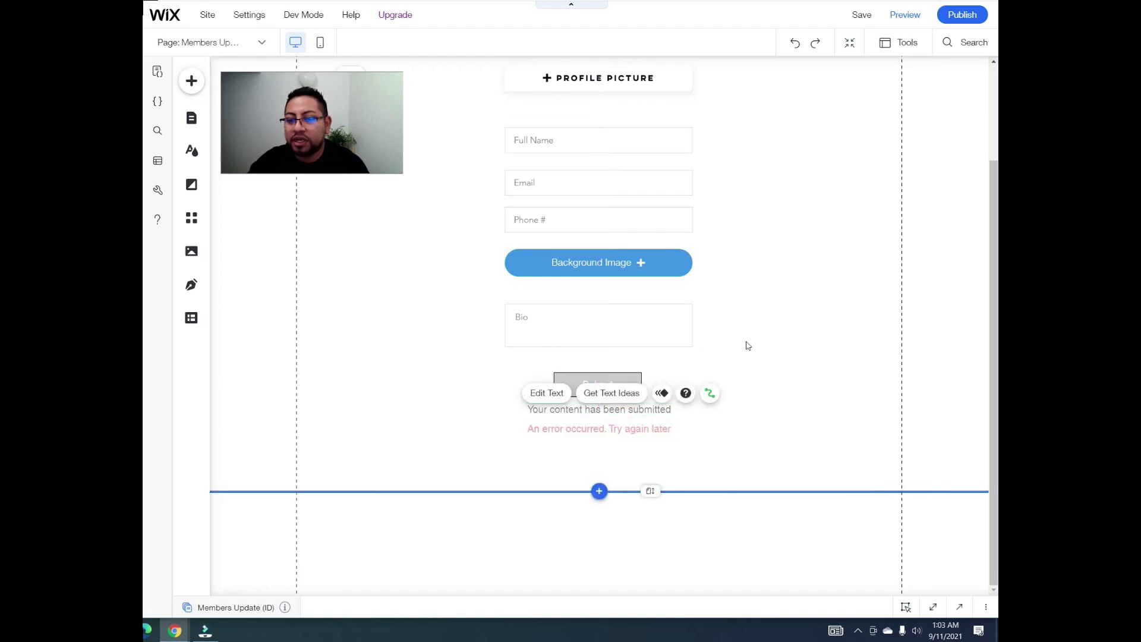
click(748, 340)
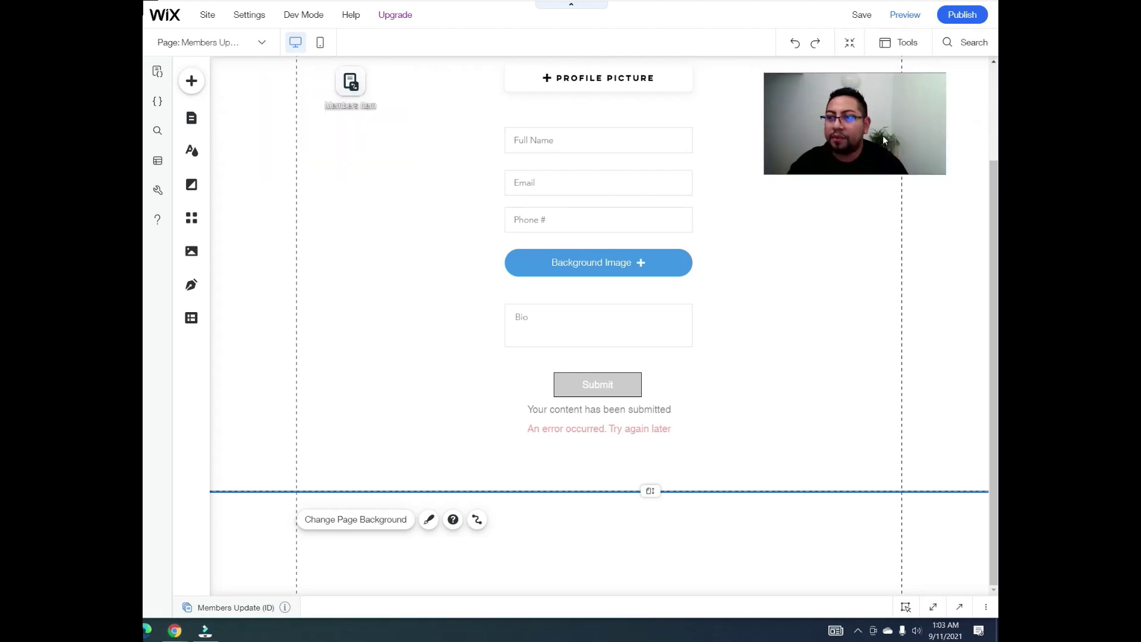
Step: Publish the site and dismiss the Congratulations and mobile-editing dialogs
click(962, 14)
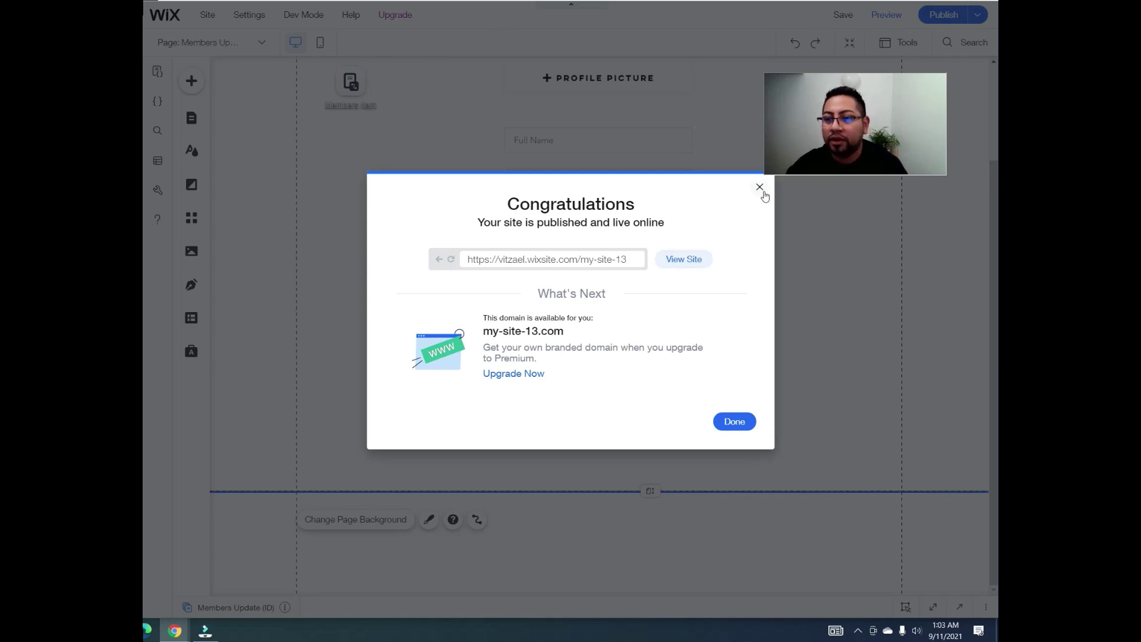
click(760, 189)
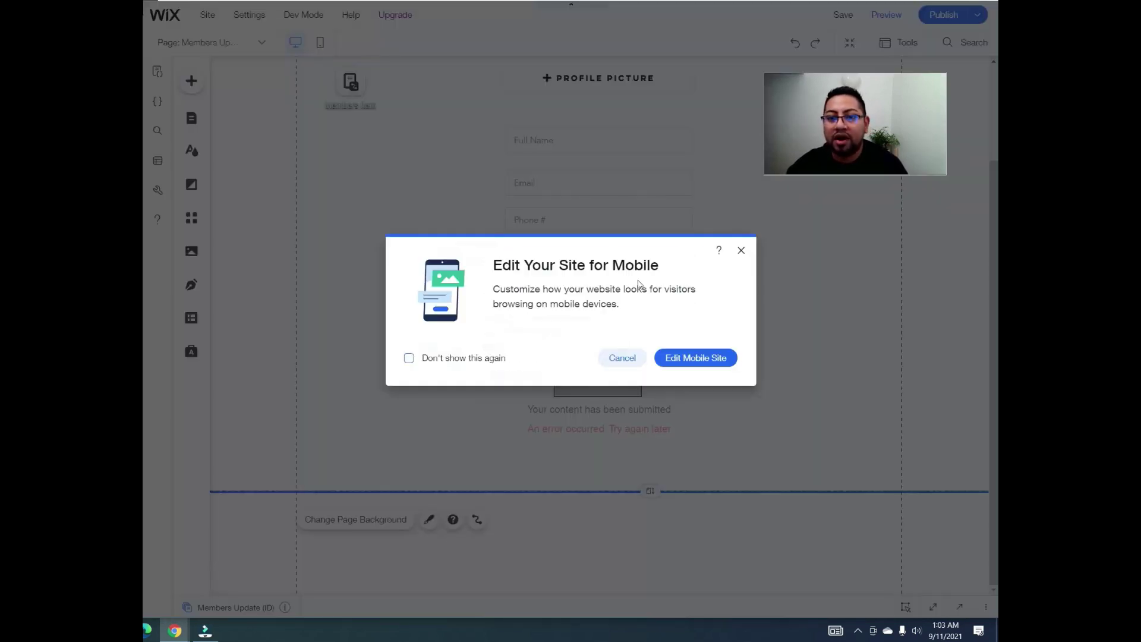
click(741, 251)
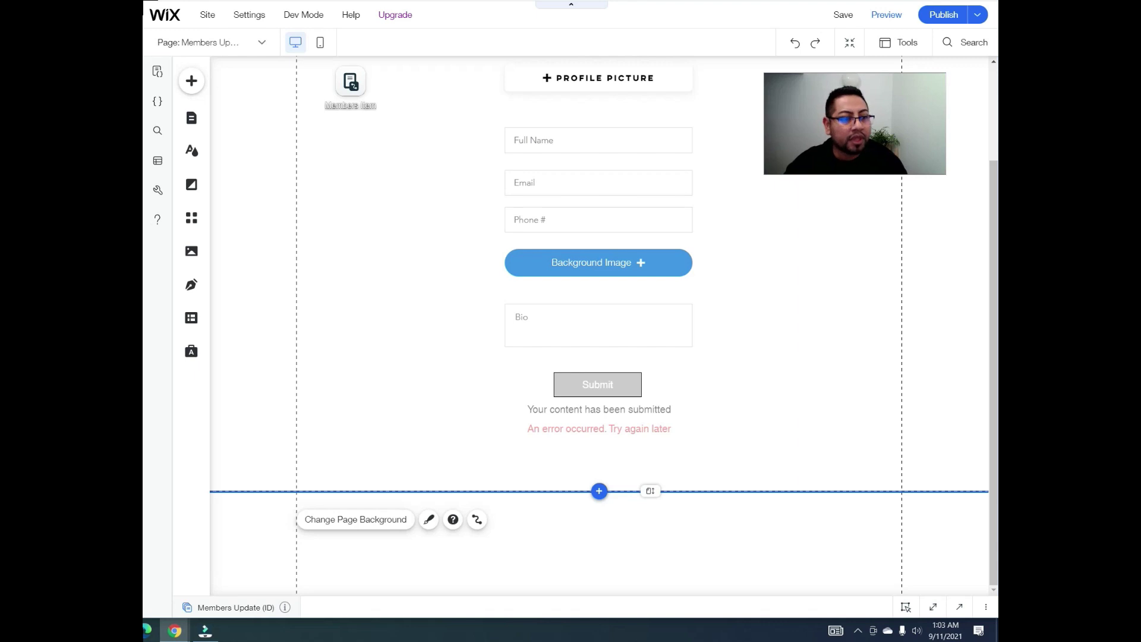
Step: Add a Classic strip at the top of the Members Update page and shrink its height
scroll(742, 250, up, 2)
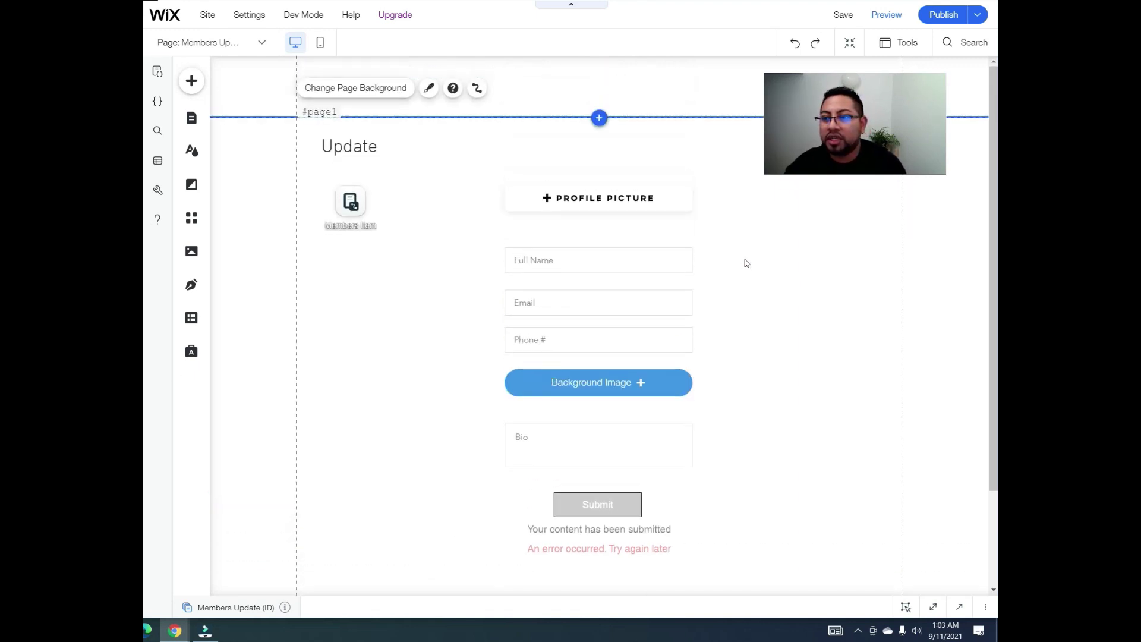
drag(851, 125, 833, 257)
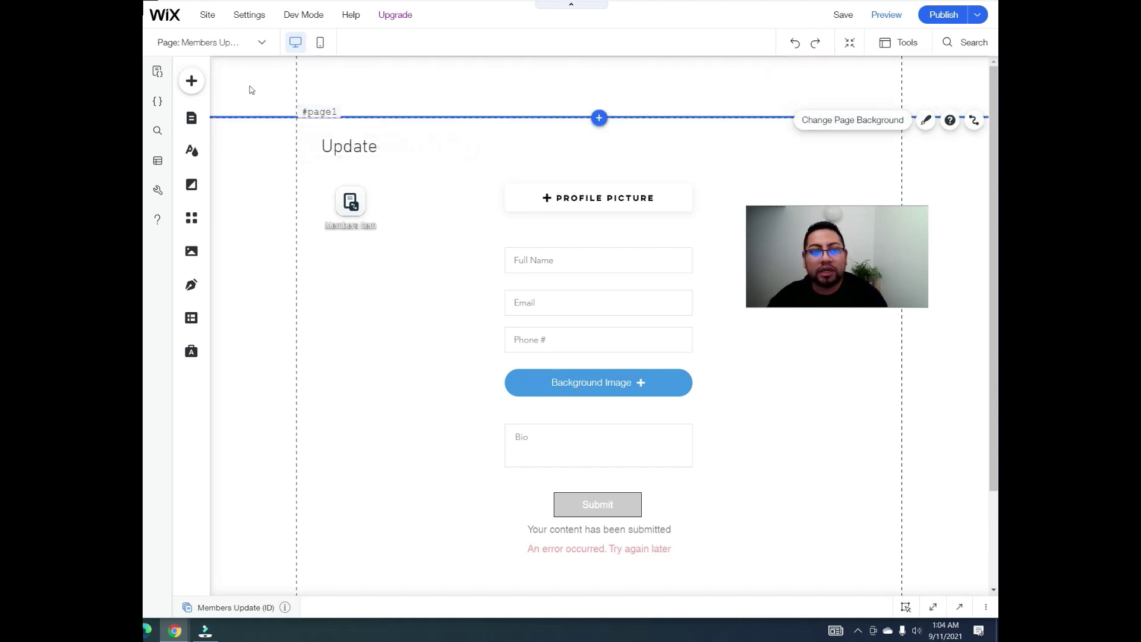
click(192, 82)
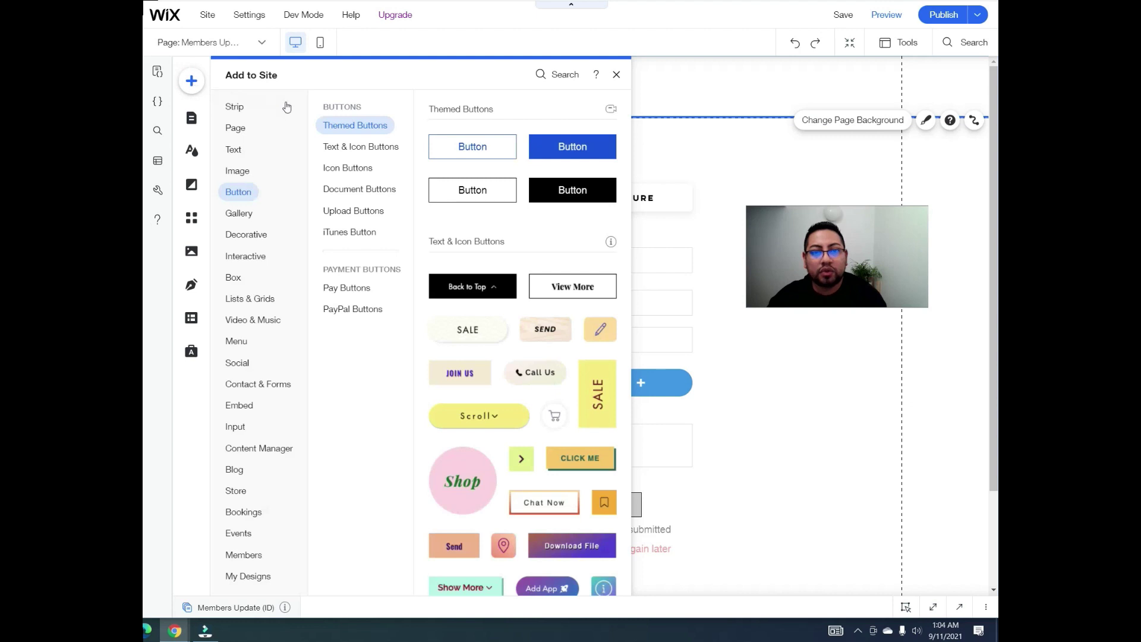
click(234, 107)
drag(434, 227, 680, 238)
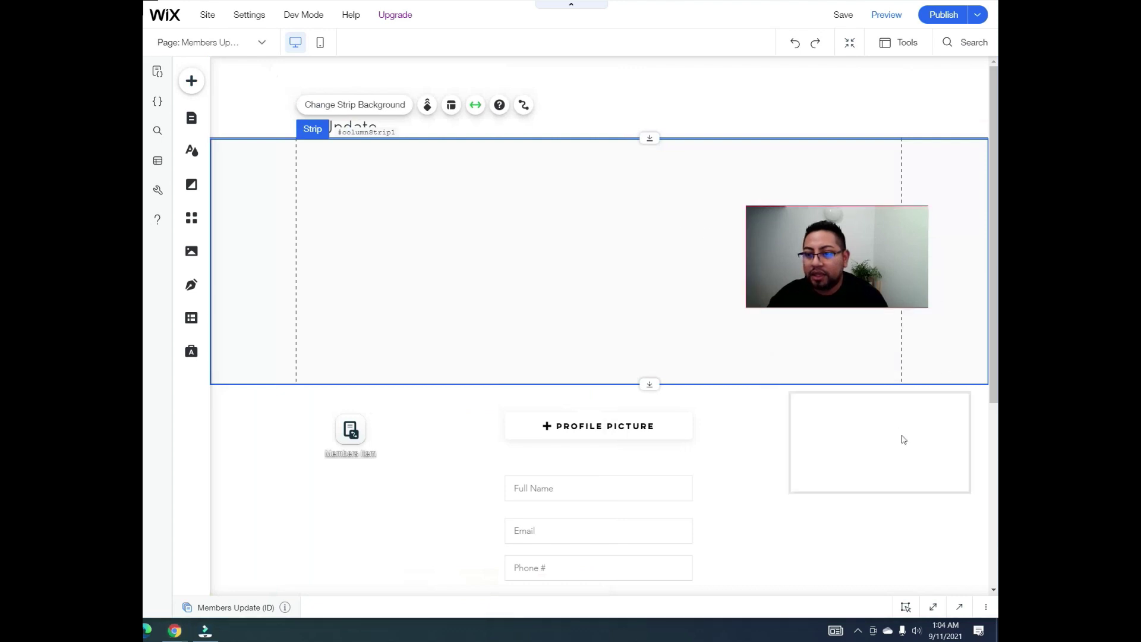
drag(643, 384, 626, 183)
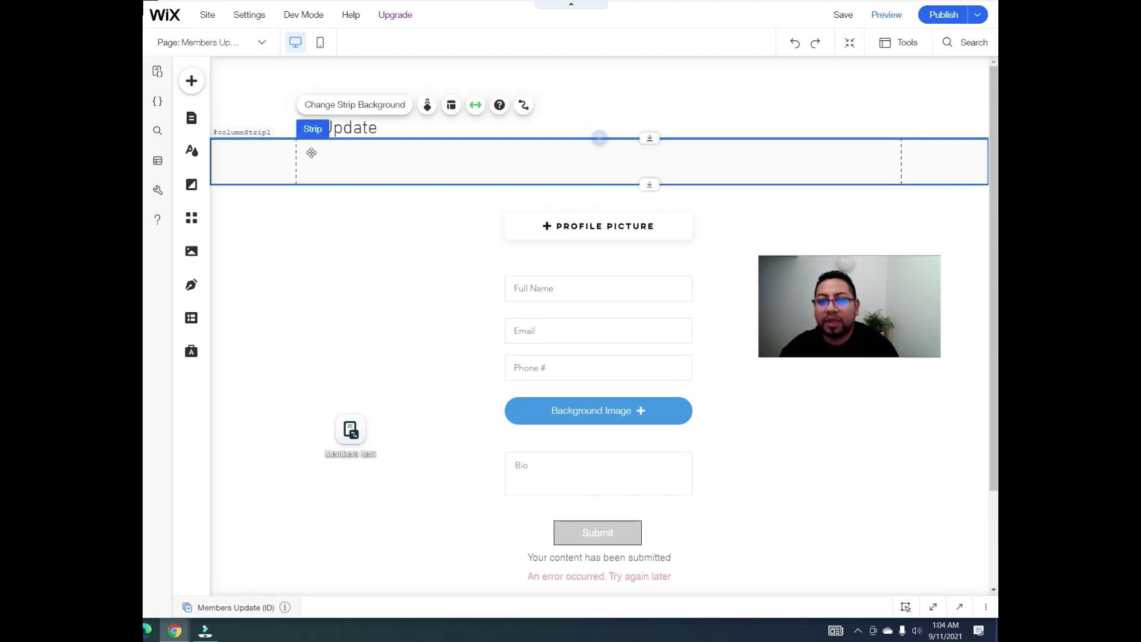
Step: Move the Update title and Profile Picture button below the strip, centring the title over the form
click(339, 129)
drag(339, 129, 337, 213)
drag(652, 149, 648, 108)
drag(652, 205, 646, 261)
drag(365, 193, 554, 202)
click(750, 250)
scroll(714, 250, down, 2)
scroll(691, 249, up, 2)
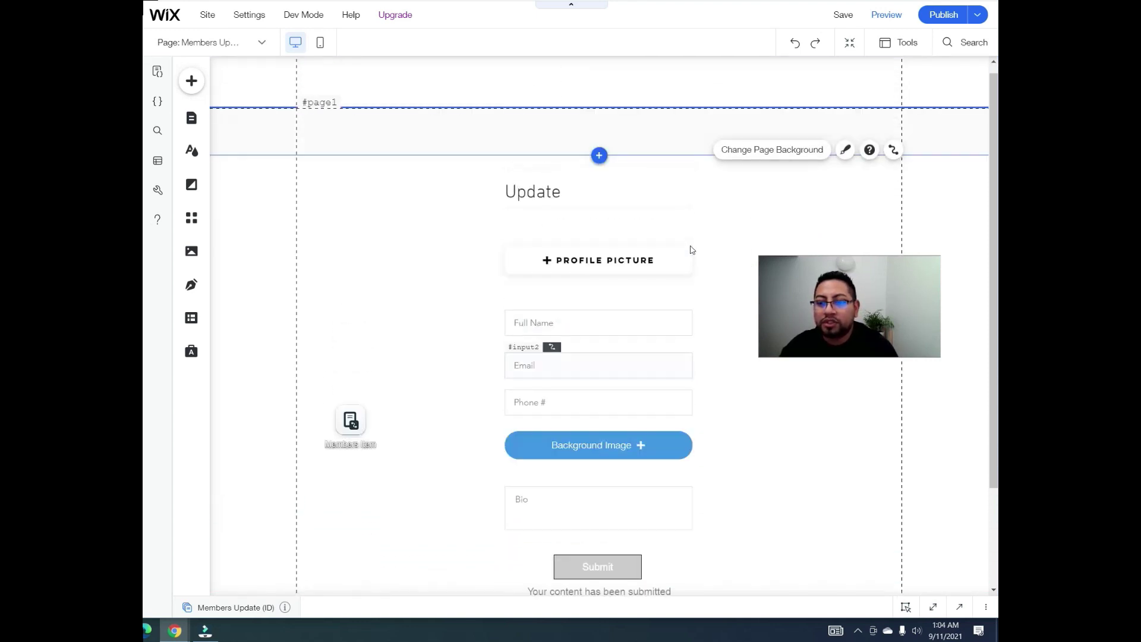
Step: Bring up the background colour choices for the top strip
click(669, 134)
click(397, 89)
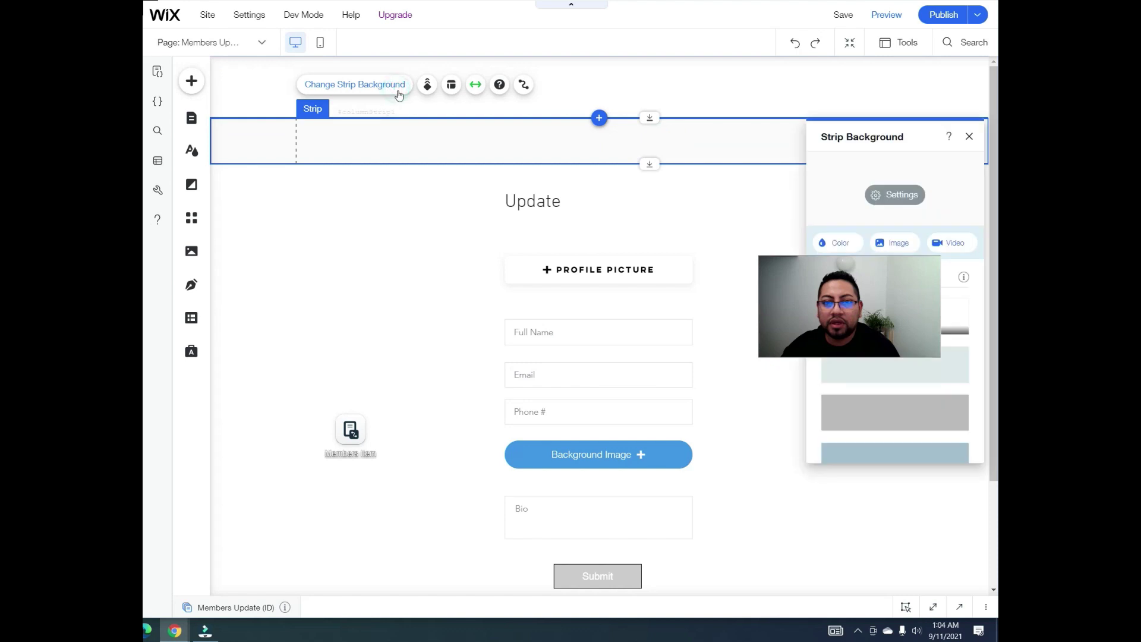
click(839, 243)
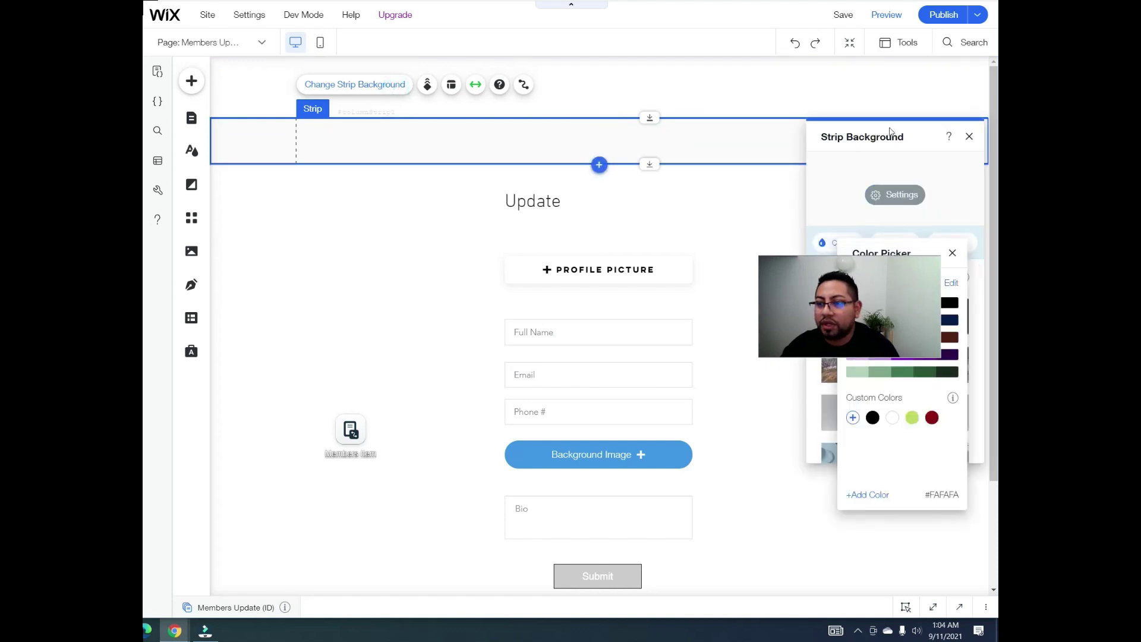
click(855, 242)
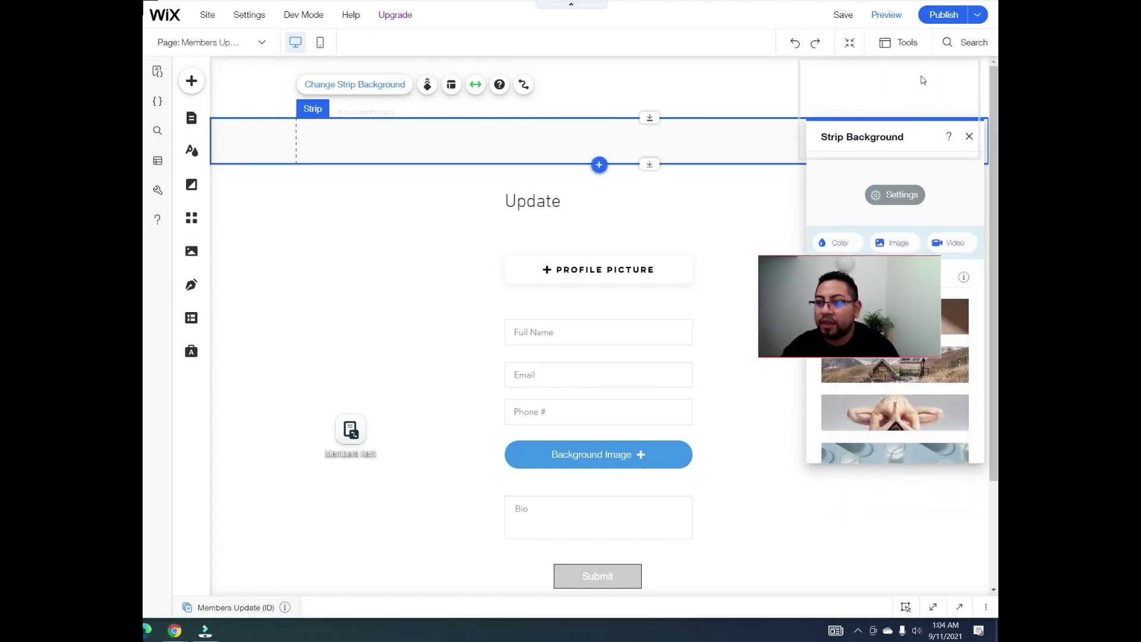
click(858, 242)
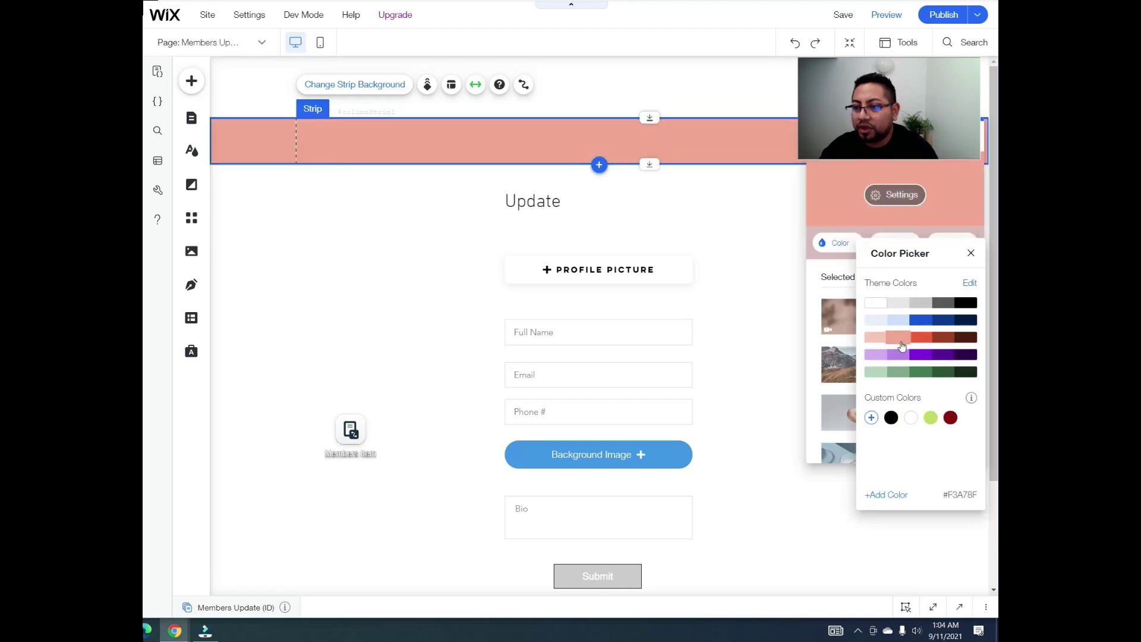
Step: Try a custom colour, then give the strip a light grey theme colour and close the panels
click(871, 418)
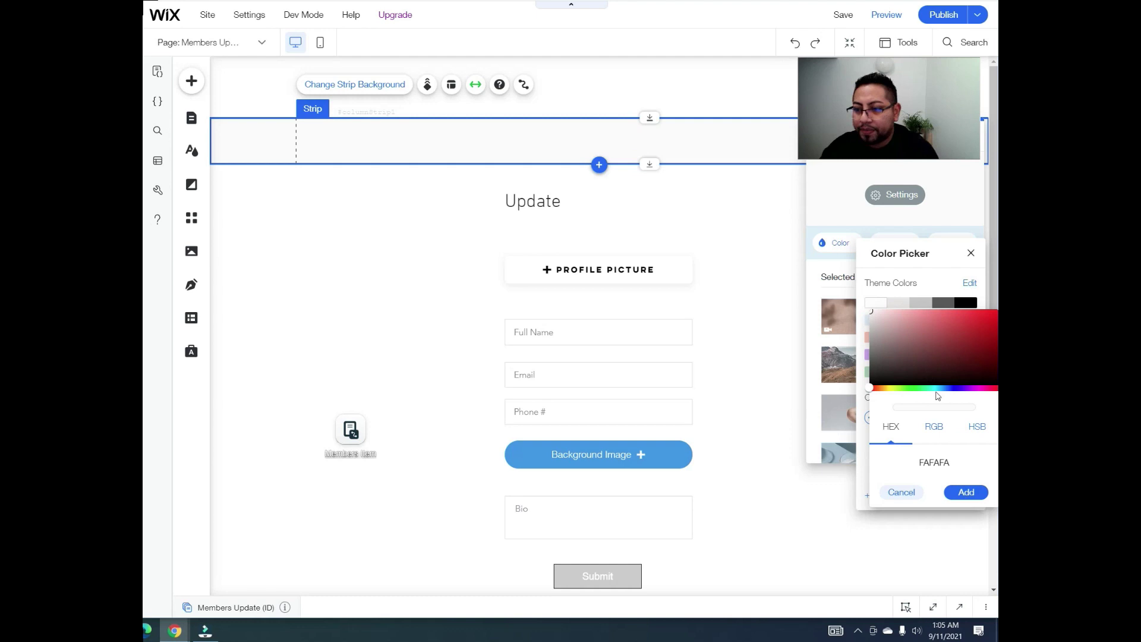
drag(937, 387, 942, 389)
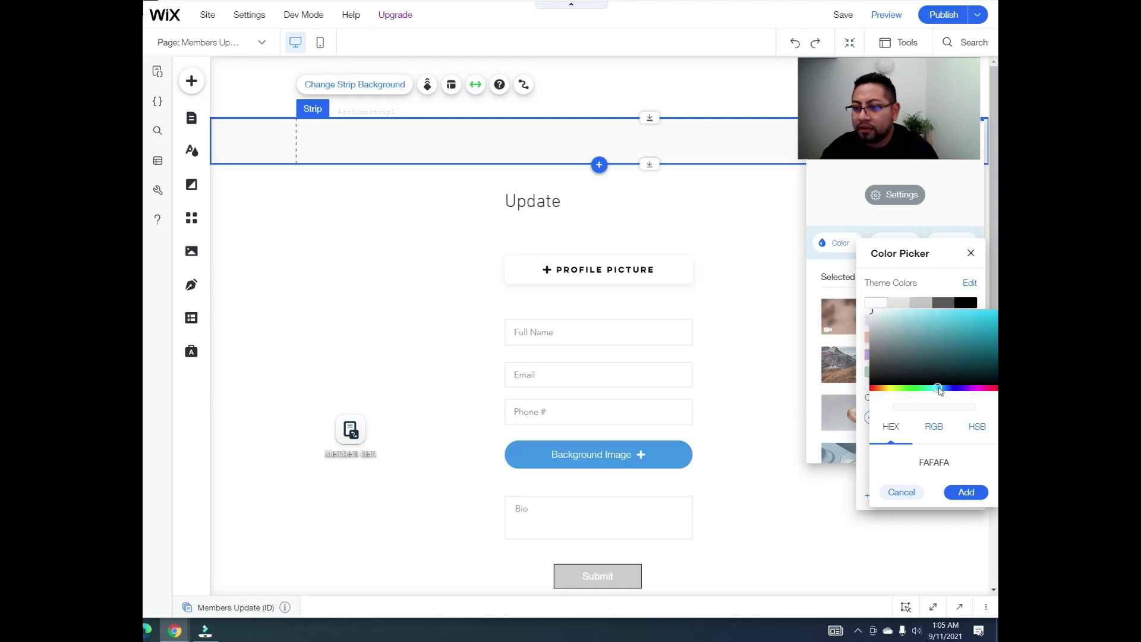
click(943, 338)
drag(963, 333, 972, 316)
mouse_move(914, 318)
mouse_down()
mouse_move(867, 310)
mouse_move(914, 309)
mouse_move(925, 325)
mouse_move(986, 320)
mouse_move(945, 326)
mouse_up()
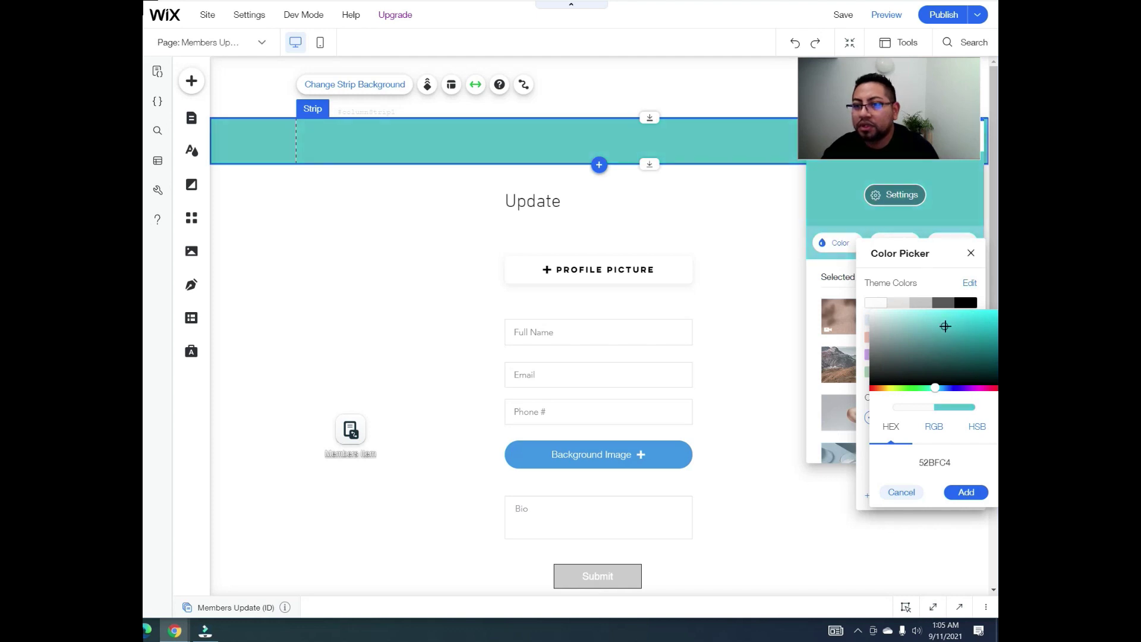
drag(875, 311, 877, 315)
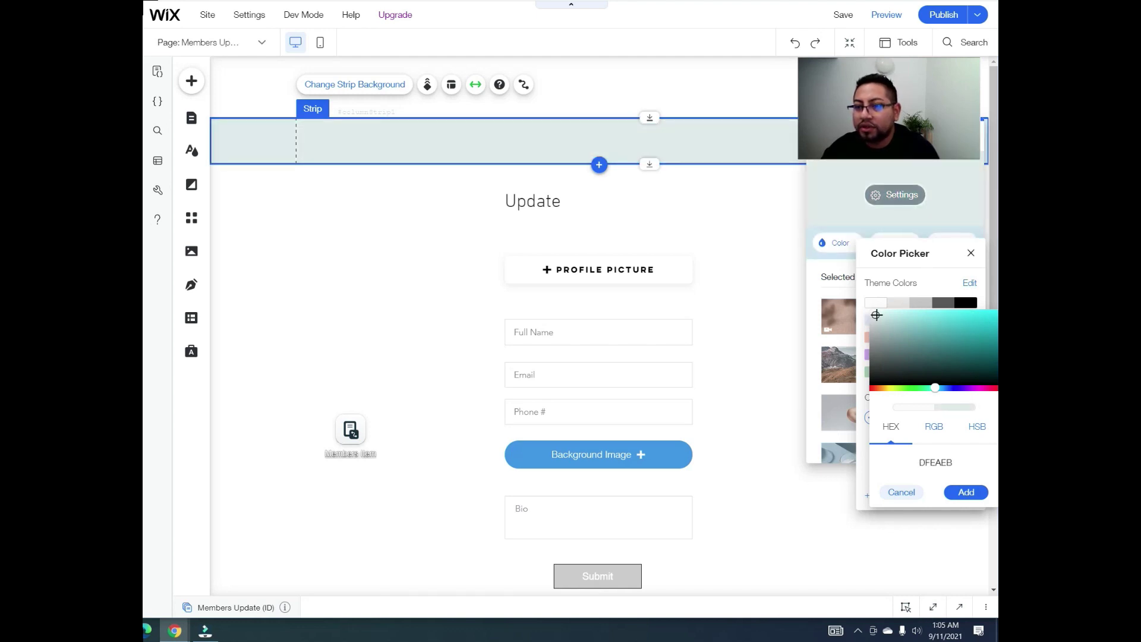
click(901, 304)
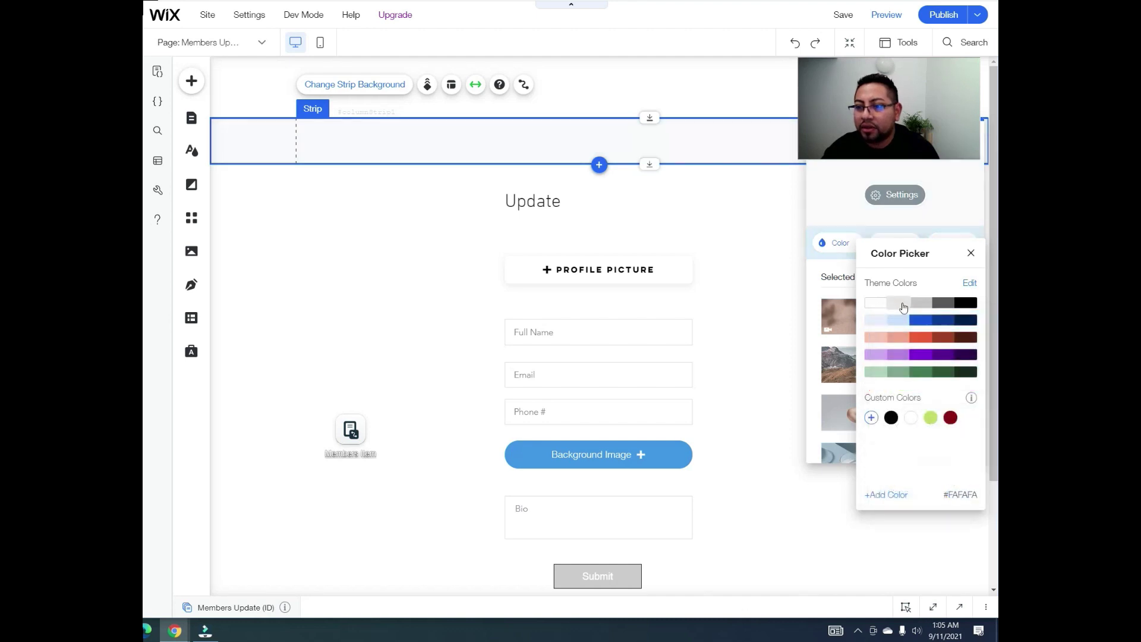
click(783, 259)
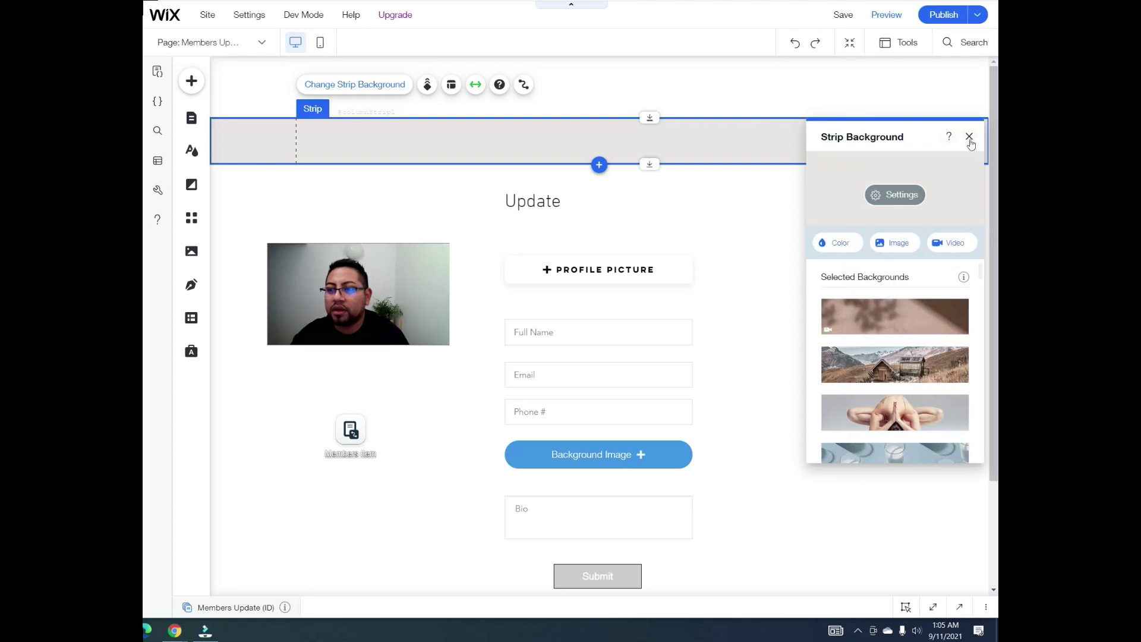
click(969, 137)
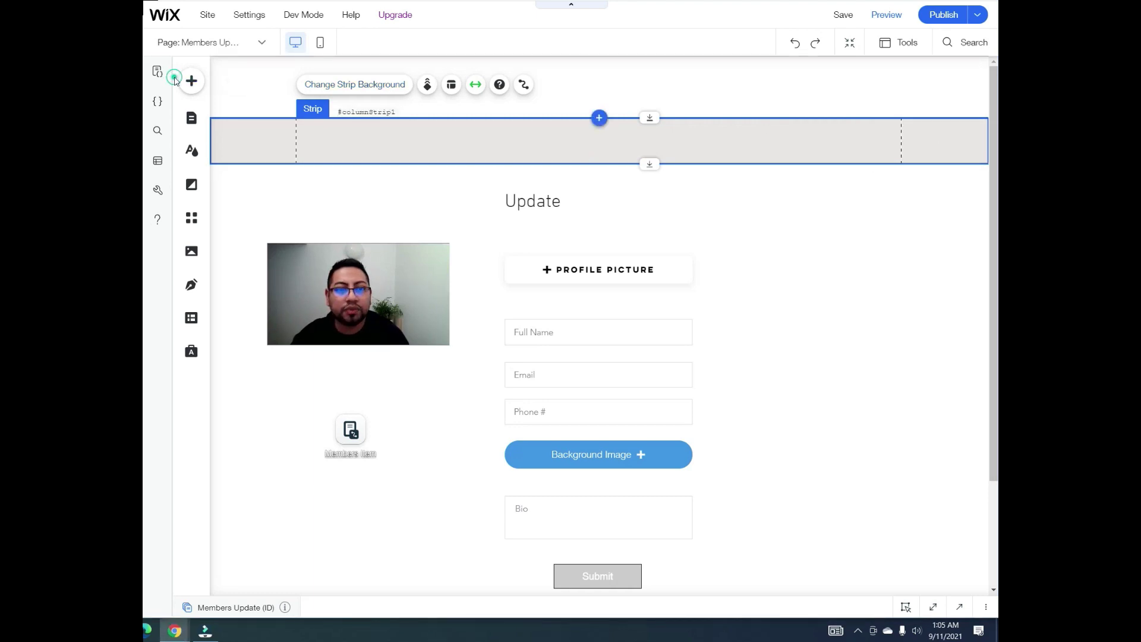
Step: Place a themed button in the top strip and label it Logout
click(190, 81)
click(234, 149)
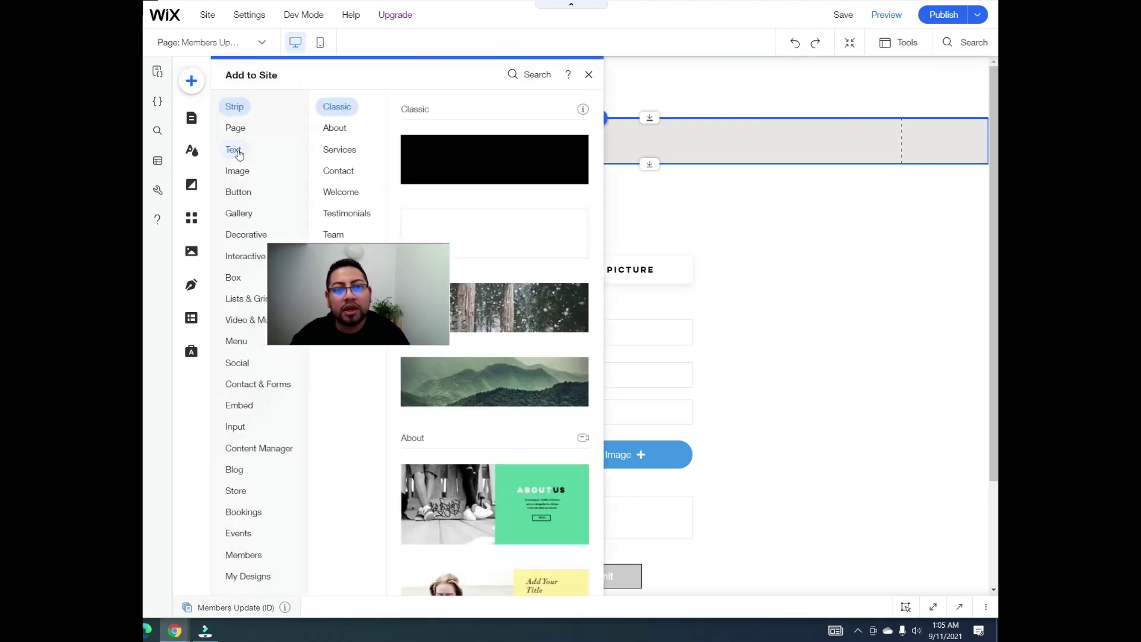
click(241, 191)
drag(521, 148, 713, 138)
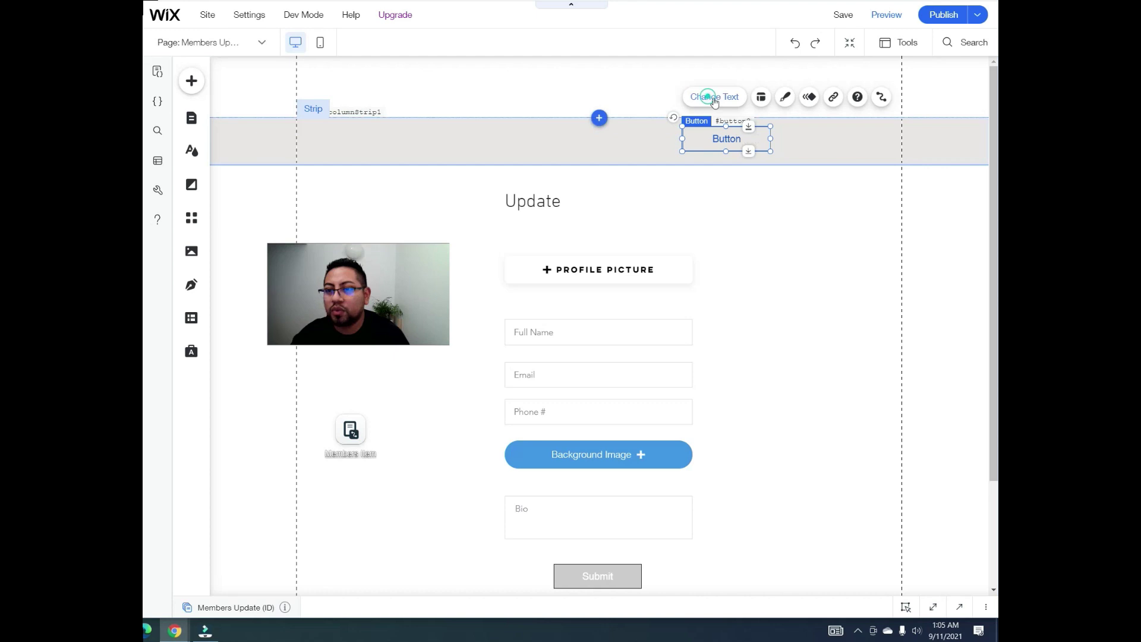
click(701, 97)
text(Logout)
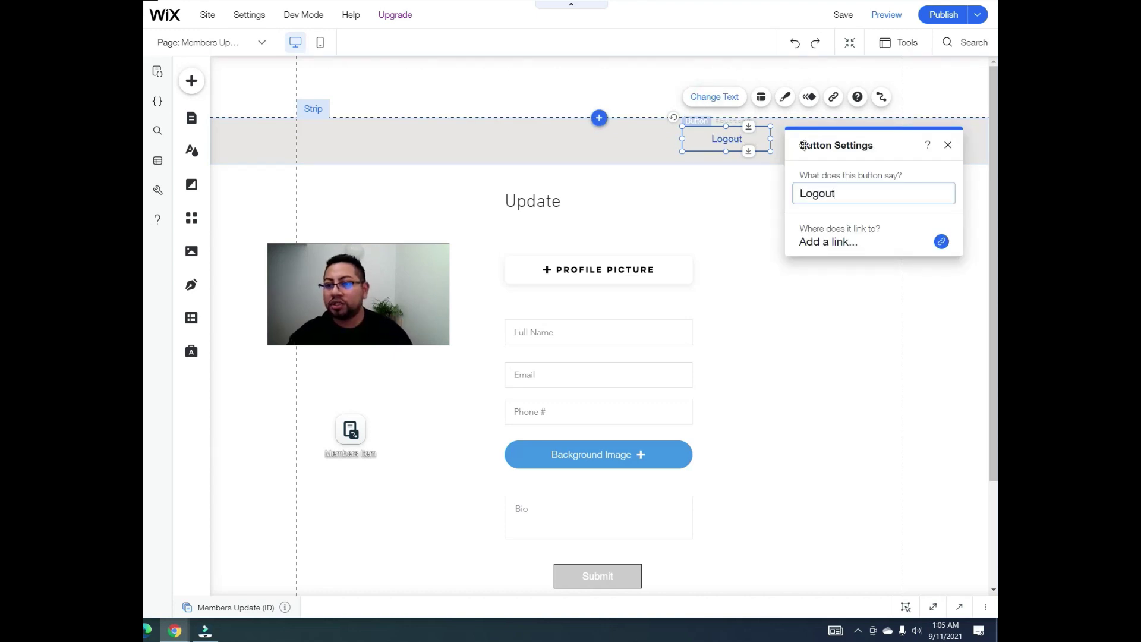
click(948, 145)
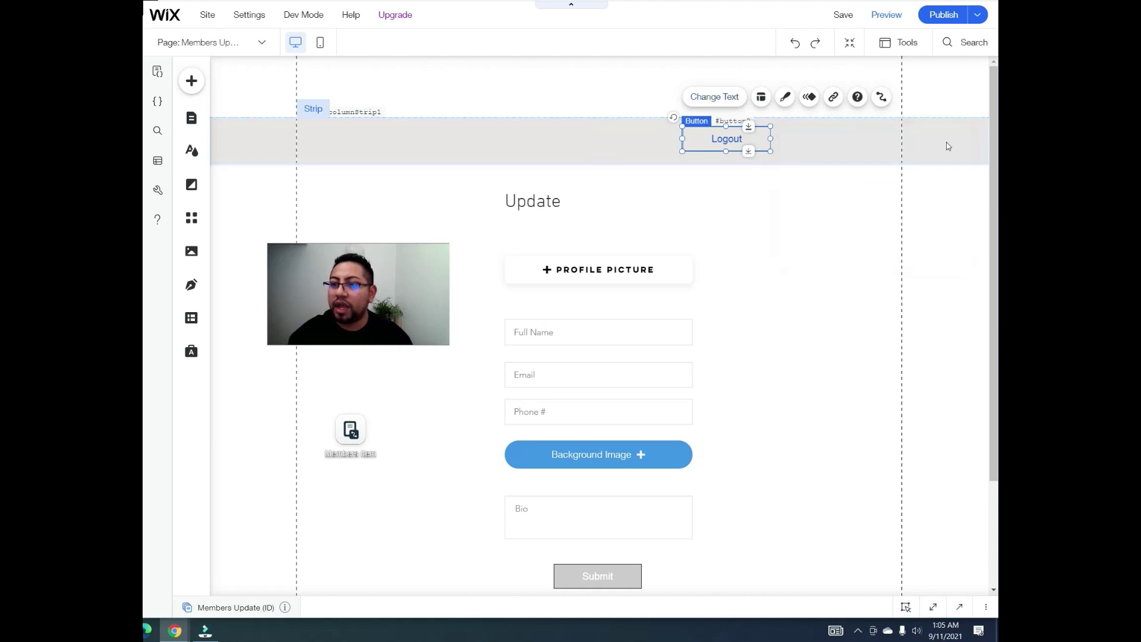
Step: Duplicate the Logout button with Ctrl+D and relabel the copy My Profile
click(829, 148)
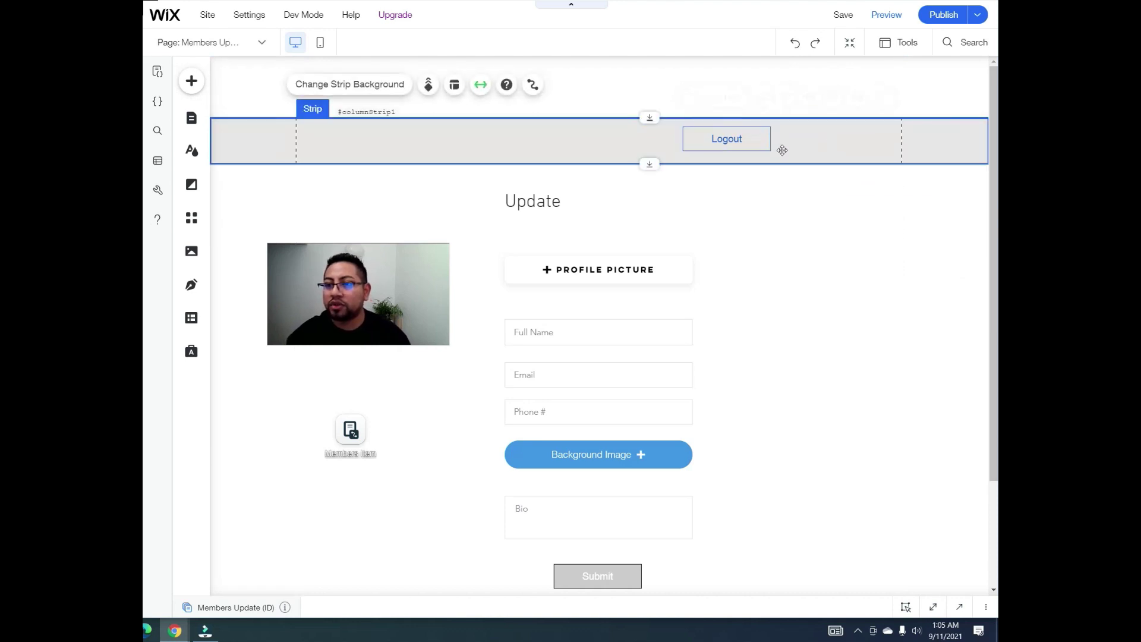
click(737, 137)
key(ctrl+d)
drag(737, 141, 802, 143)
click(793, 99)
text(My P)
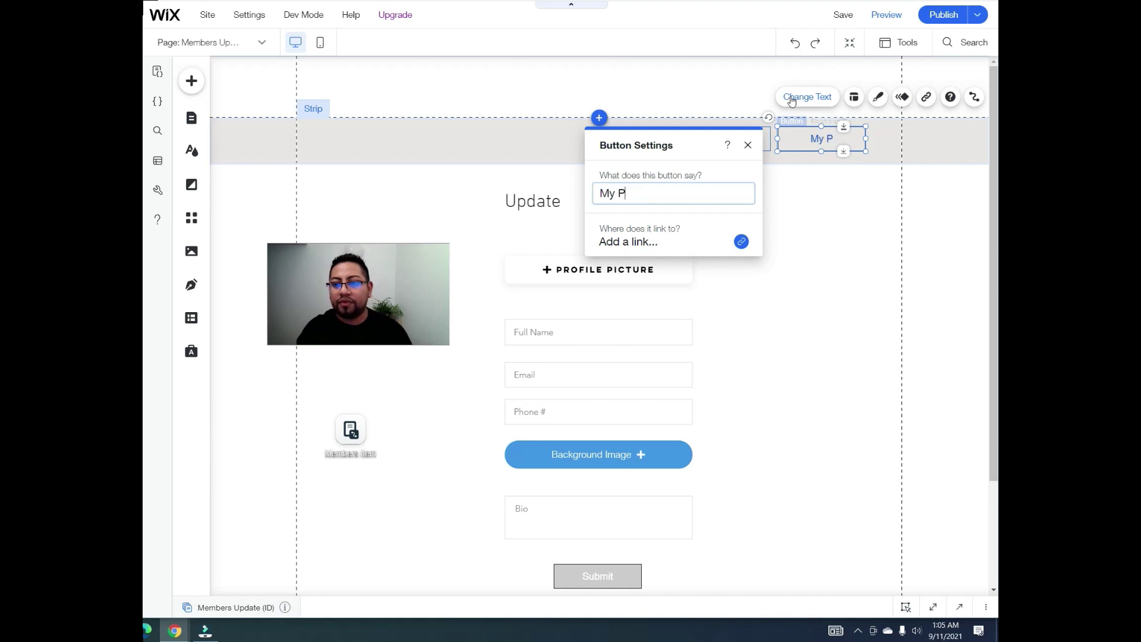
text(rofile)
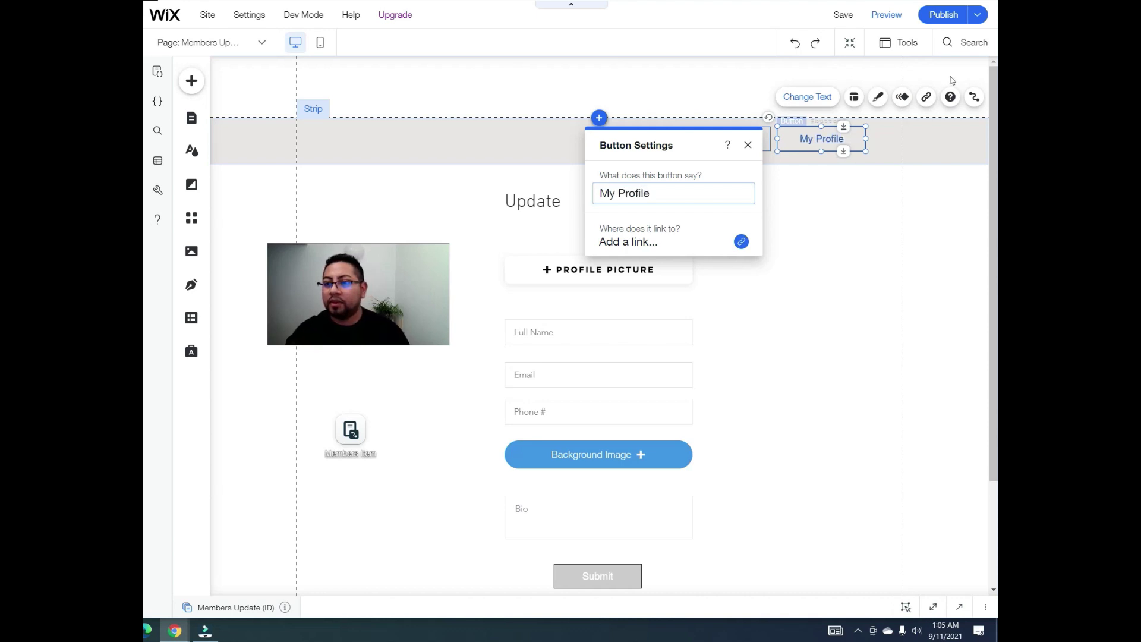
click(852, 156)
Step: Resize the Logout and My Profile buttons and align them side by side in the strip
click(766, 138)
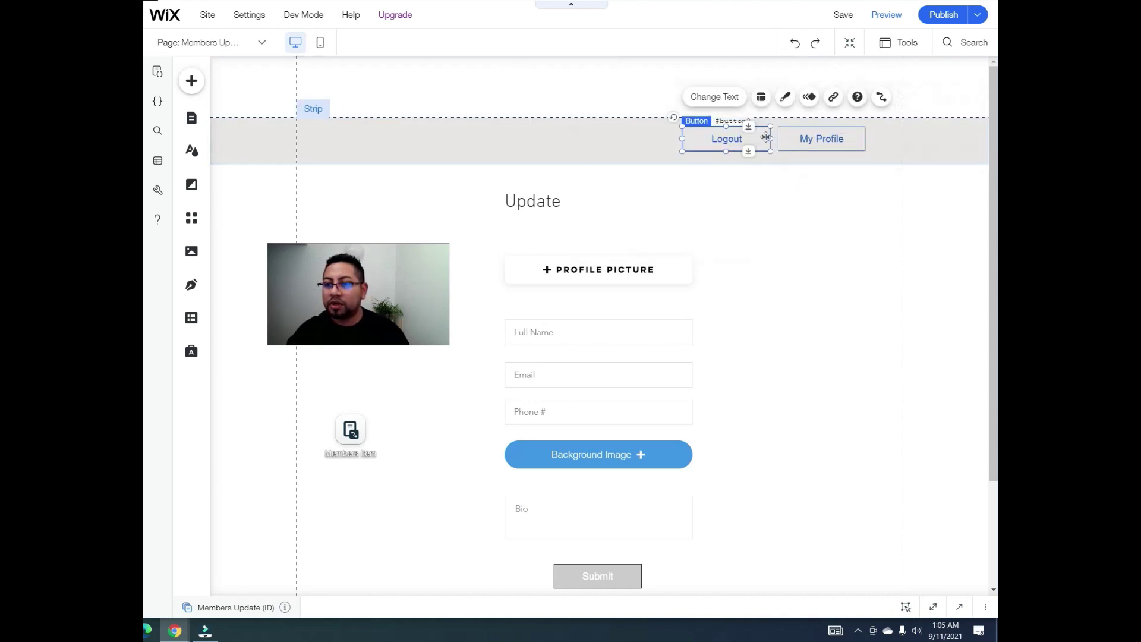
drag(770, 139, 740, 140)
click(846, 138)
drag(844, 138, 832, 140)
drag(715, 142, 747, 142)
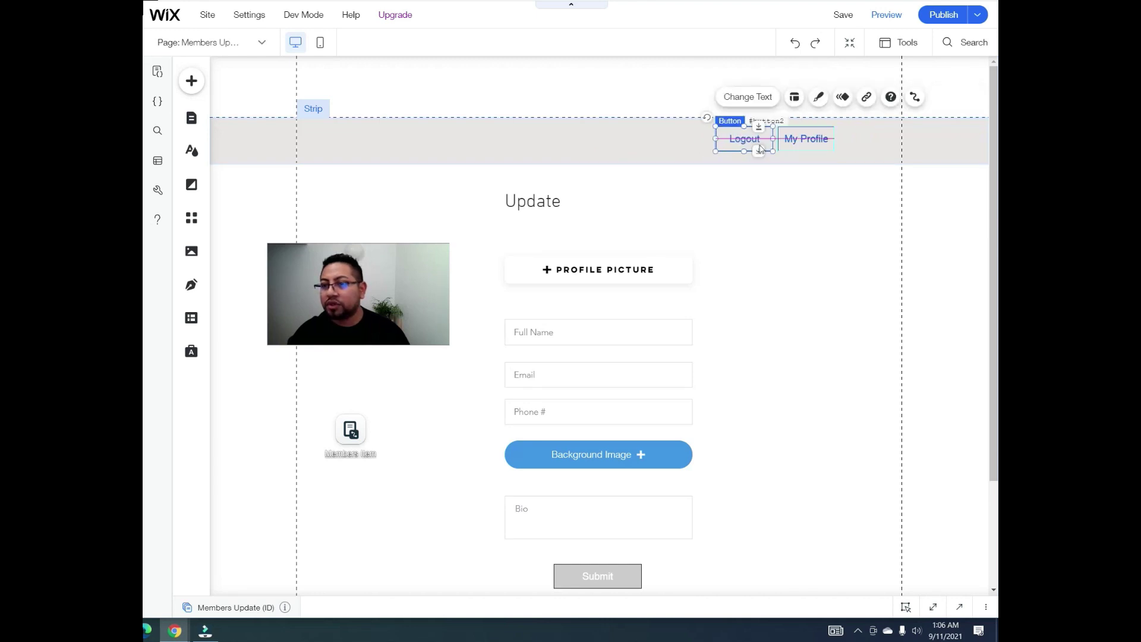
click(810, 183)
click(744, 140)
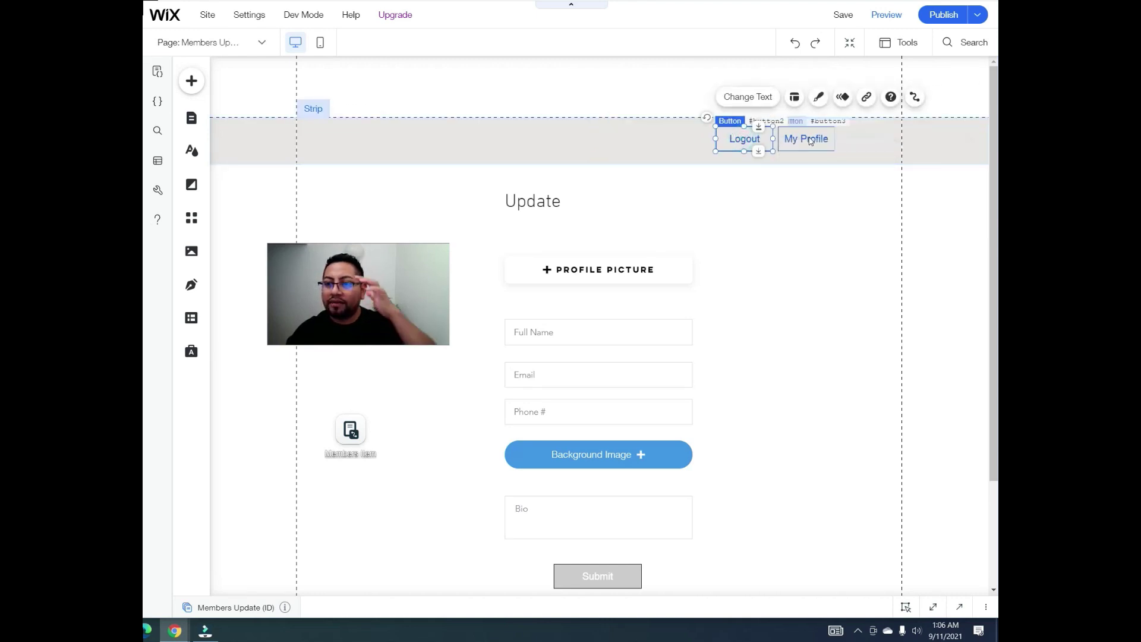
click(806, 138)
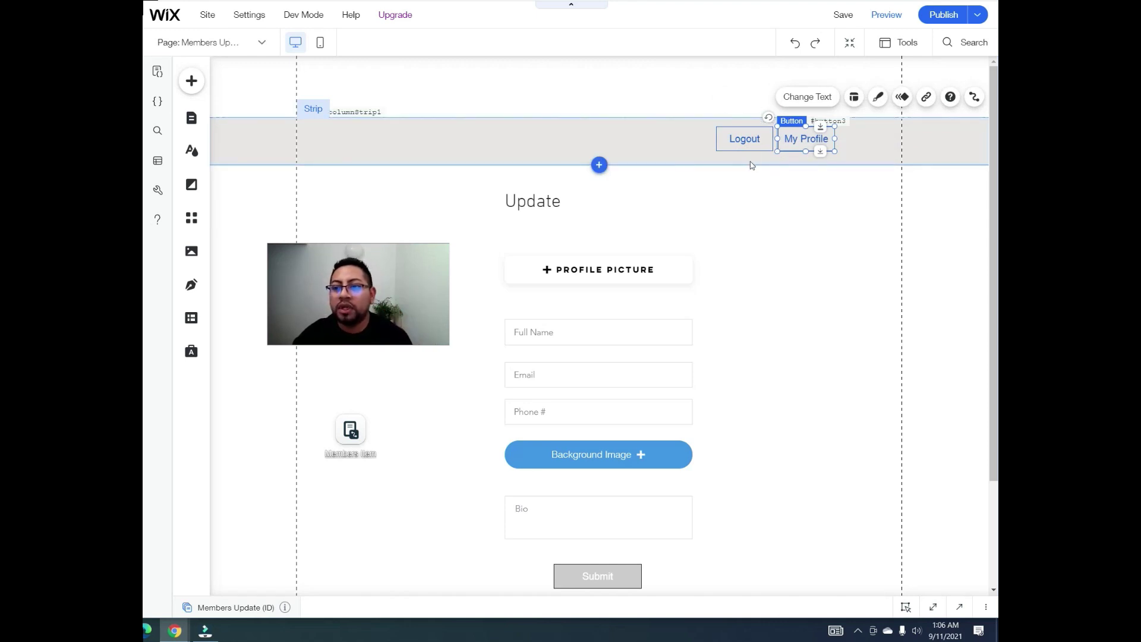
click(746, 143)
click(622, 153)
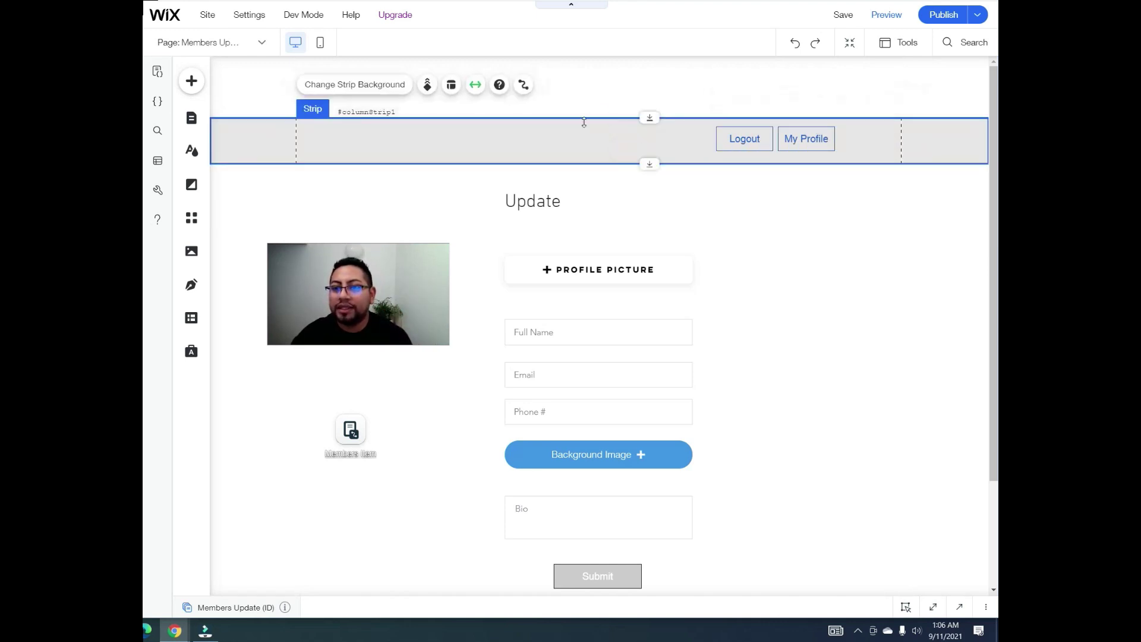
Step: Turn on Show on All Pages for the strip holding the Logout and My Profile buttons
right_click(628, 145)
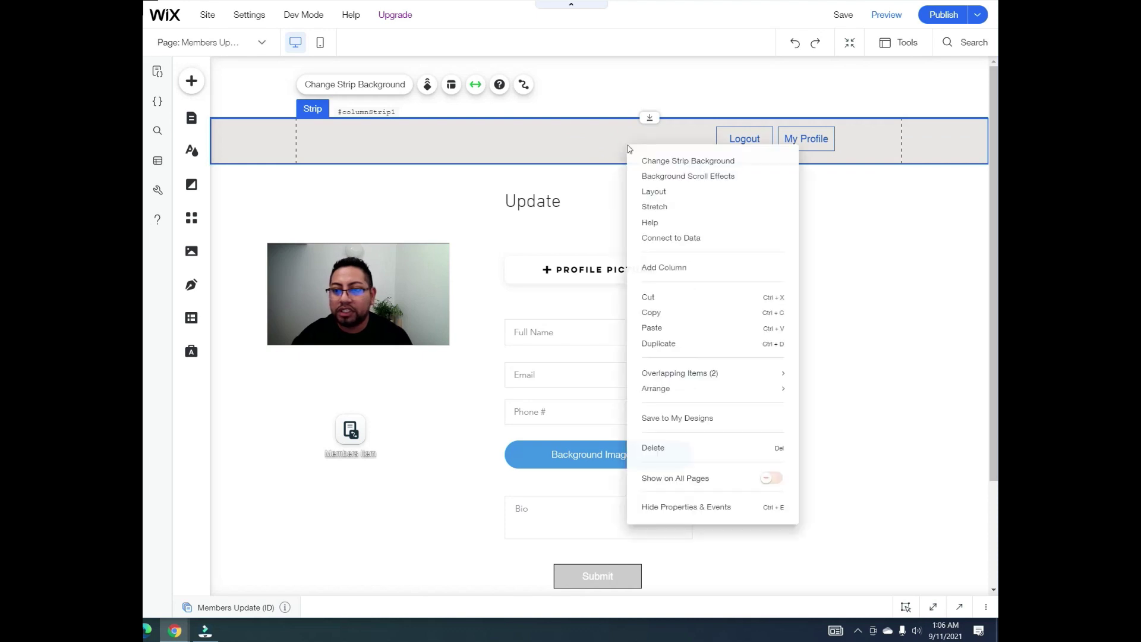
click(778, 482)
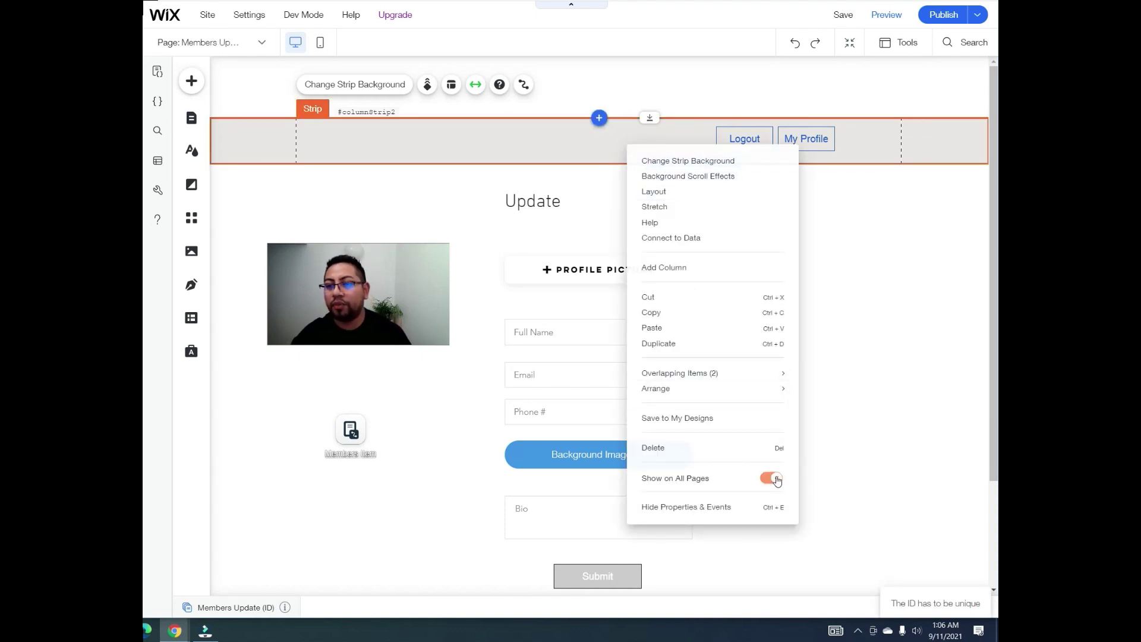
click(879, 410)
click(607, 147)
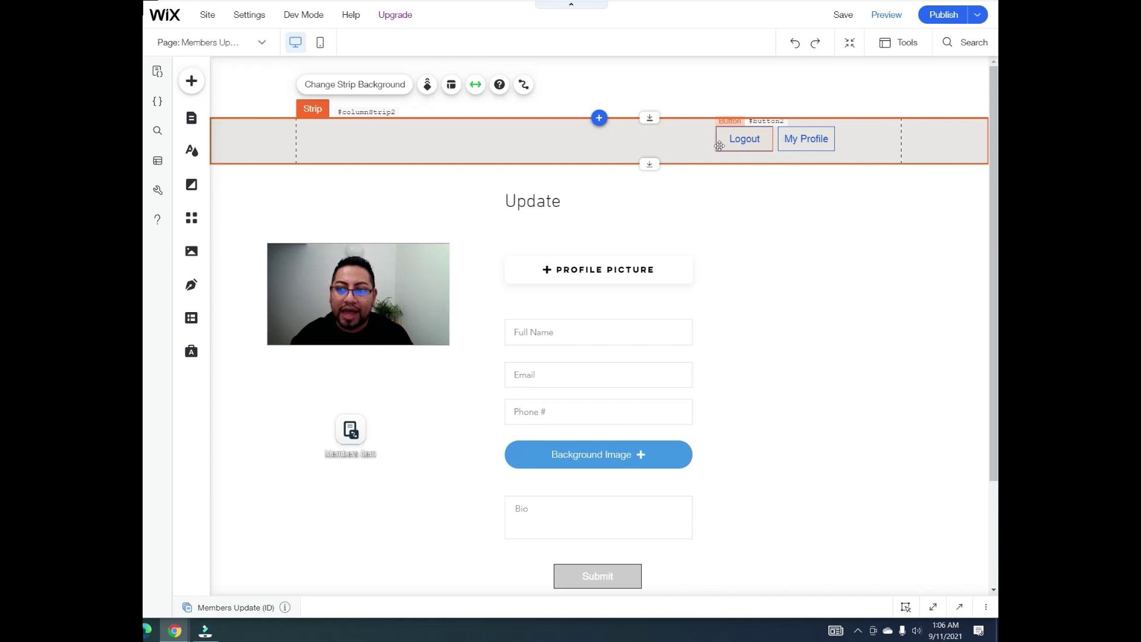
click(744, 80)
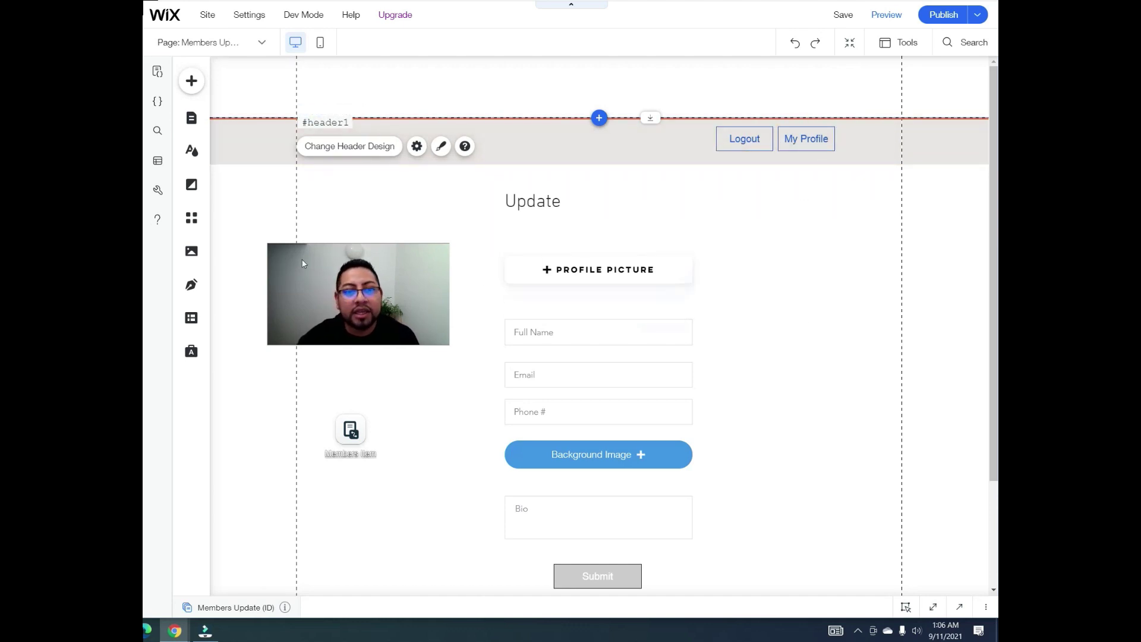
Step: Switch to the Home page from the Site Pages list, then close the list
click(191, 118)
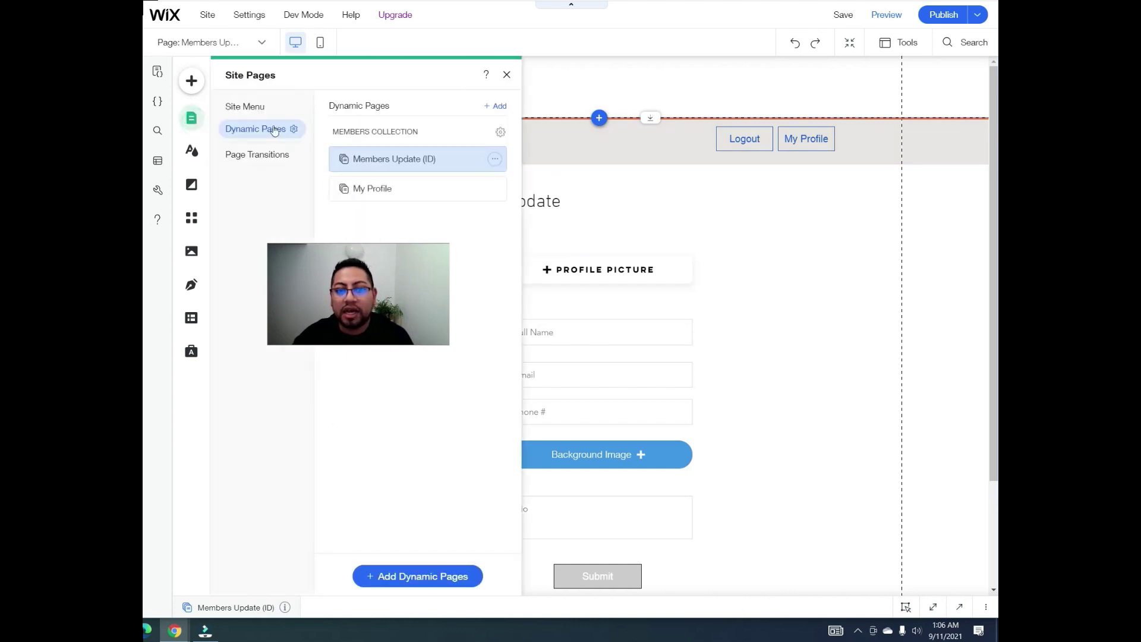
click(246, 106)
click(384, 133)
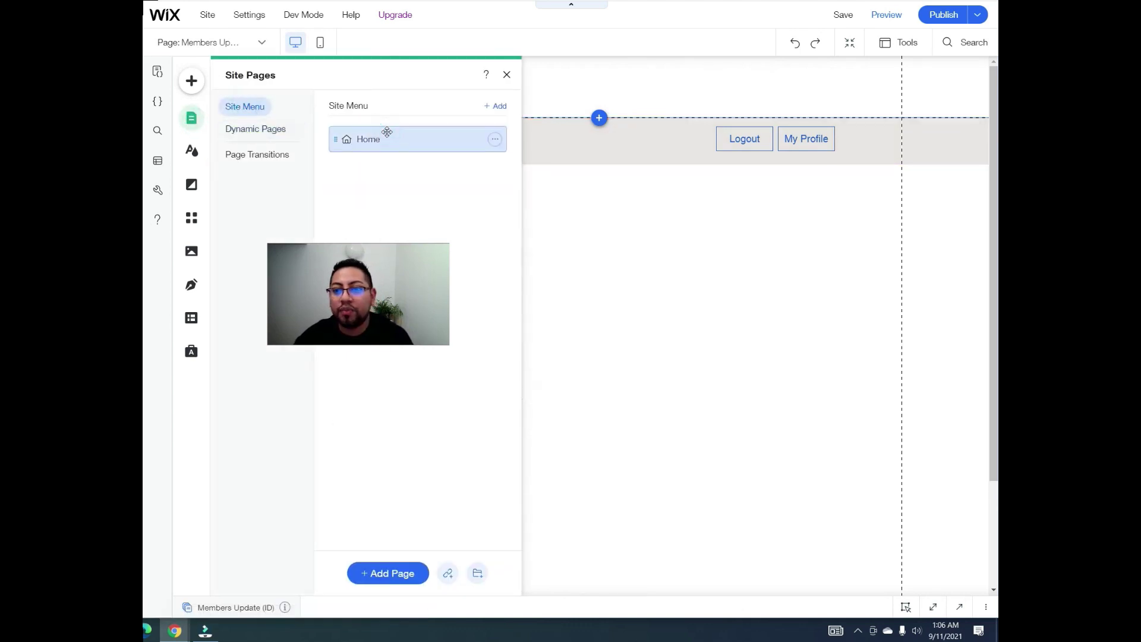
click(507, 76)
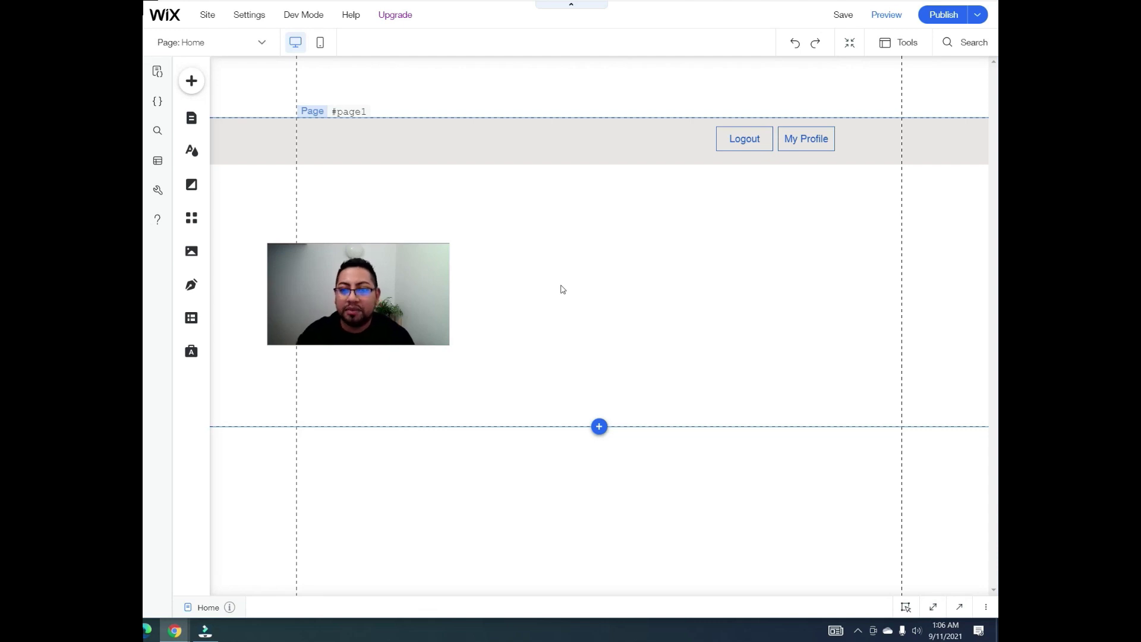
Step: Add the Your Brand strip from the Welcome strip designs to the Home page
click(191, 88)
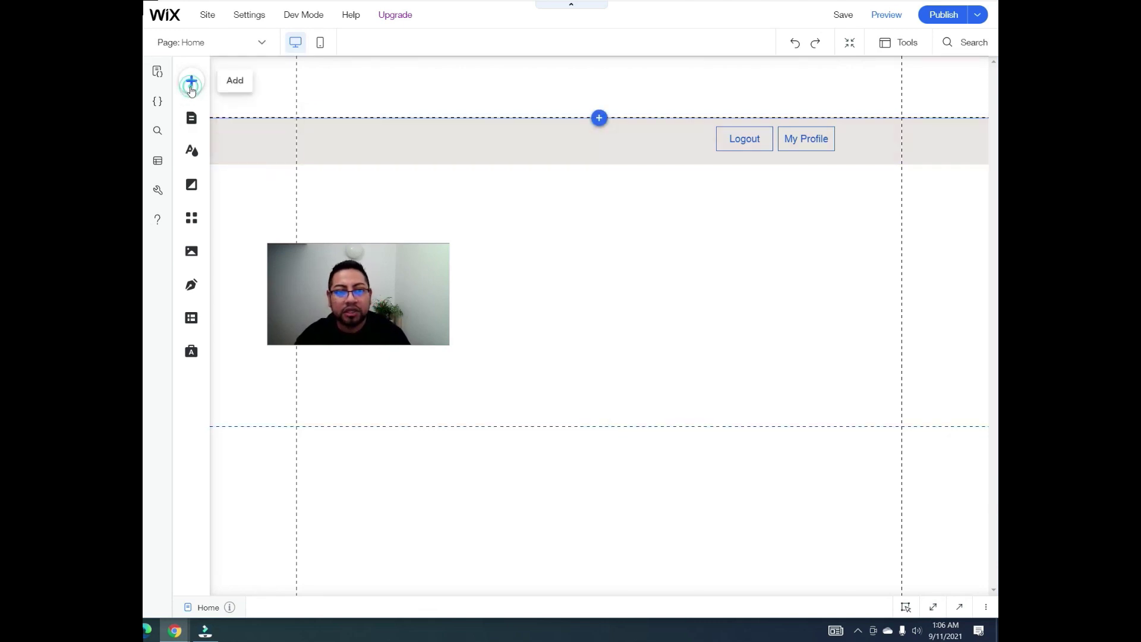
click(233, 150)
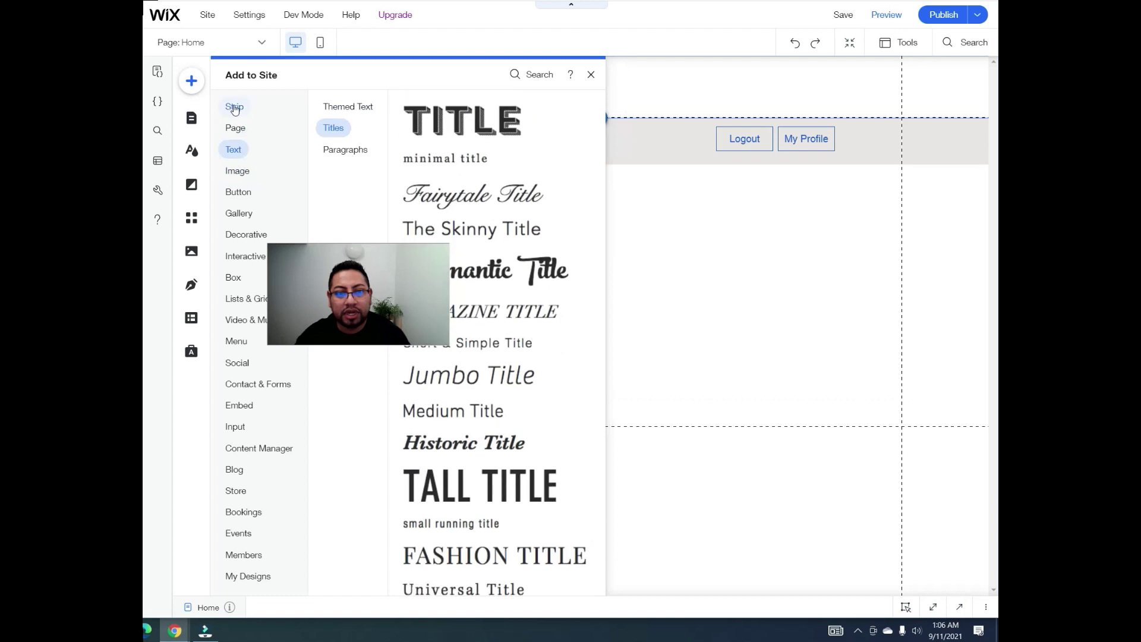
click(234, 107)
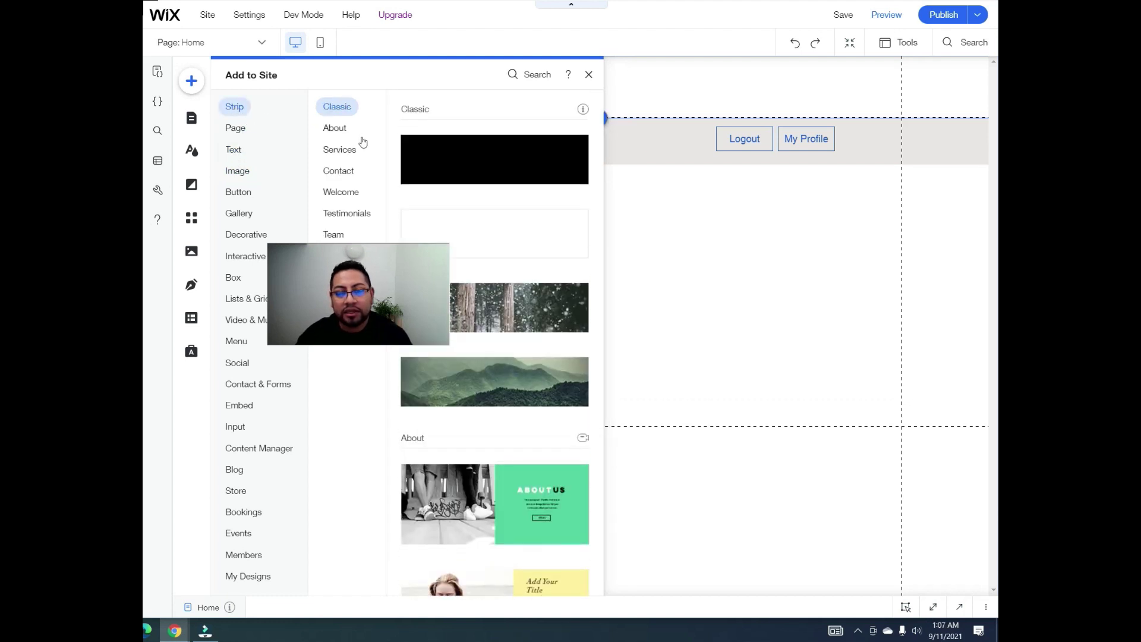
click(350, 192)
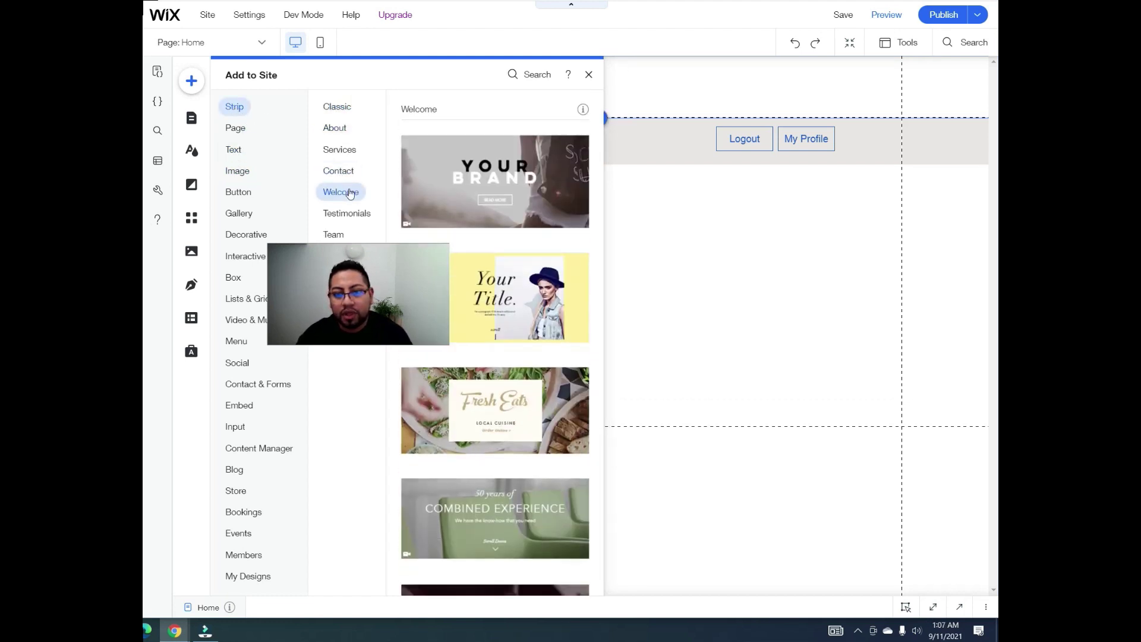
drag(482, 171, 754, 272)
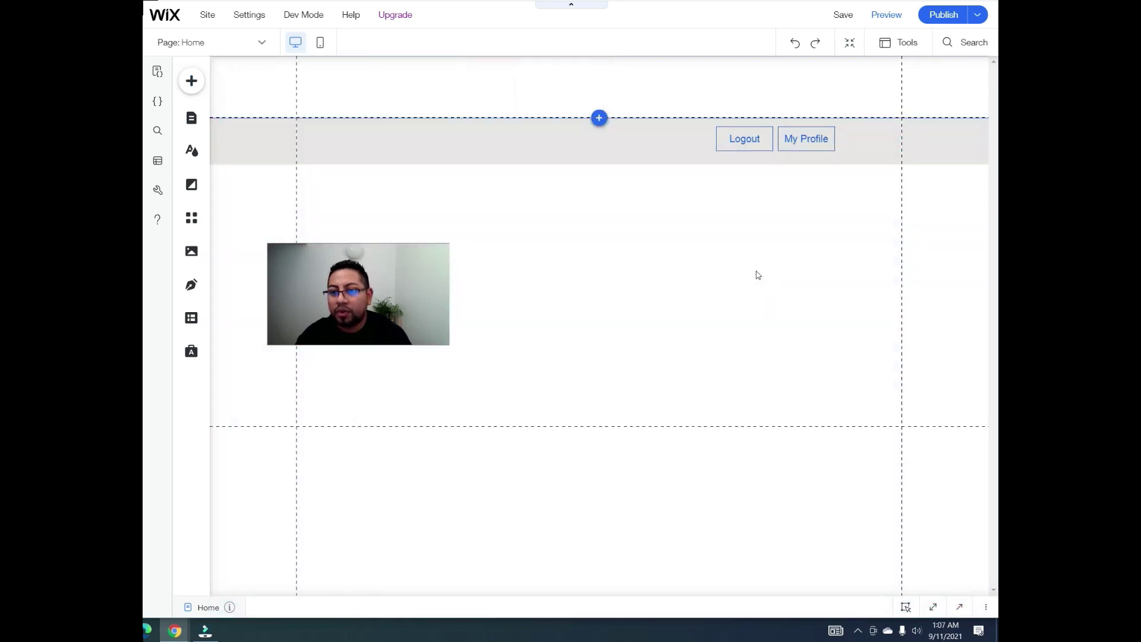
Step: Close the site published confirmation and open the site's data collections
scroll(711, 373, up, 2)
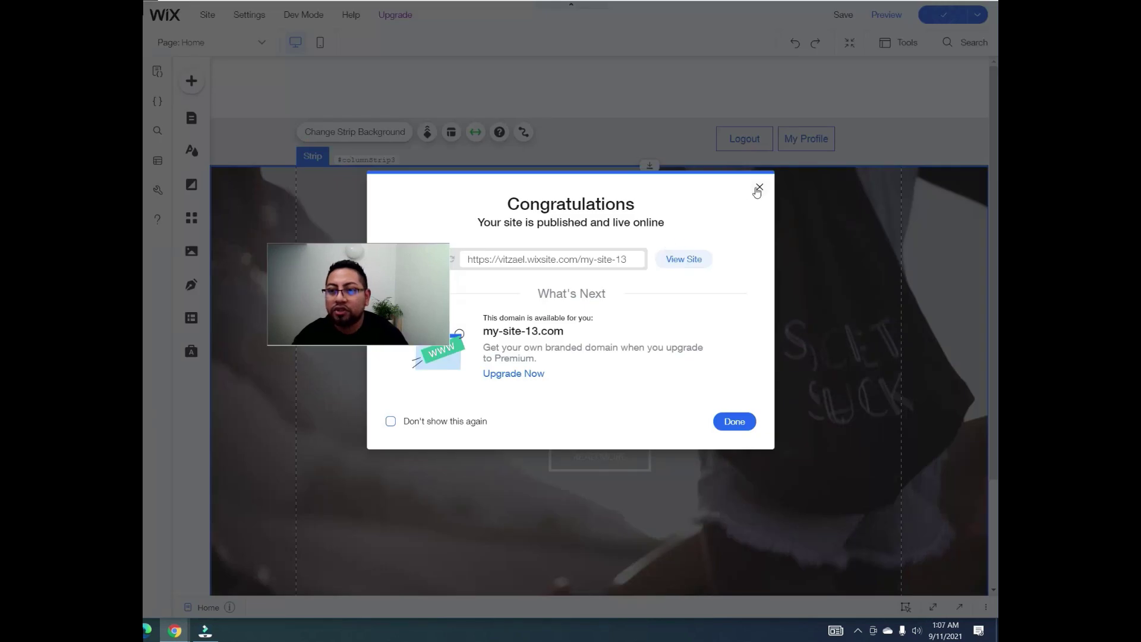
click(759, 188)
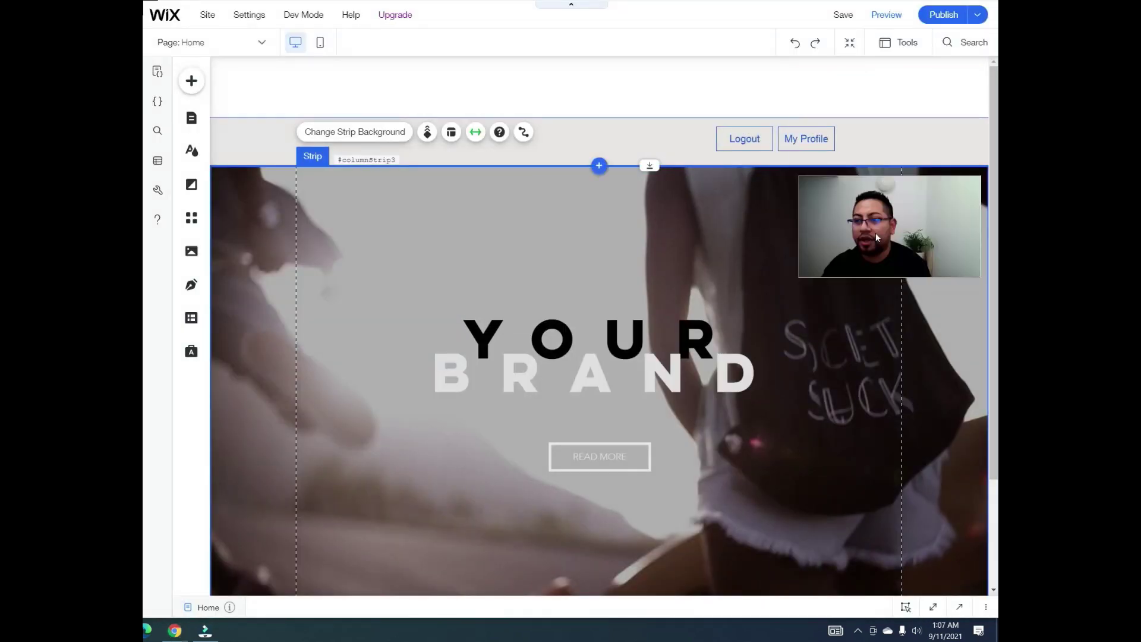
click(189, 320)
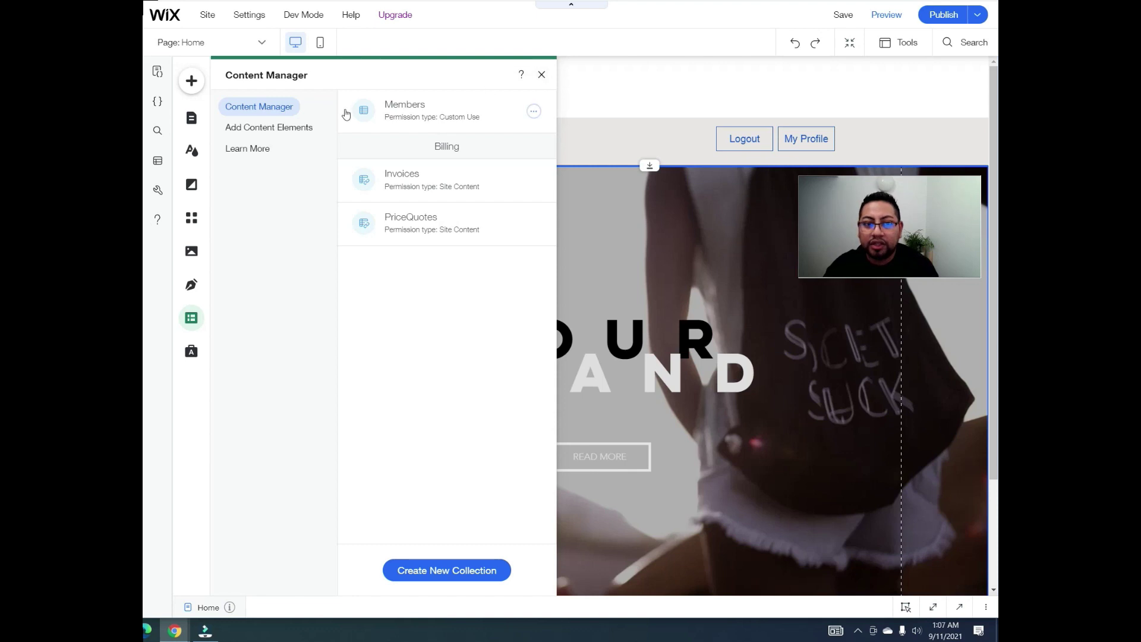
Step: Rename the Members Update (ID) dynamic page to Update (ID)
click(191, 120)
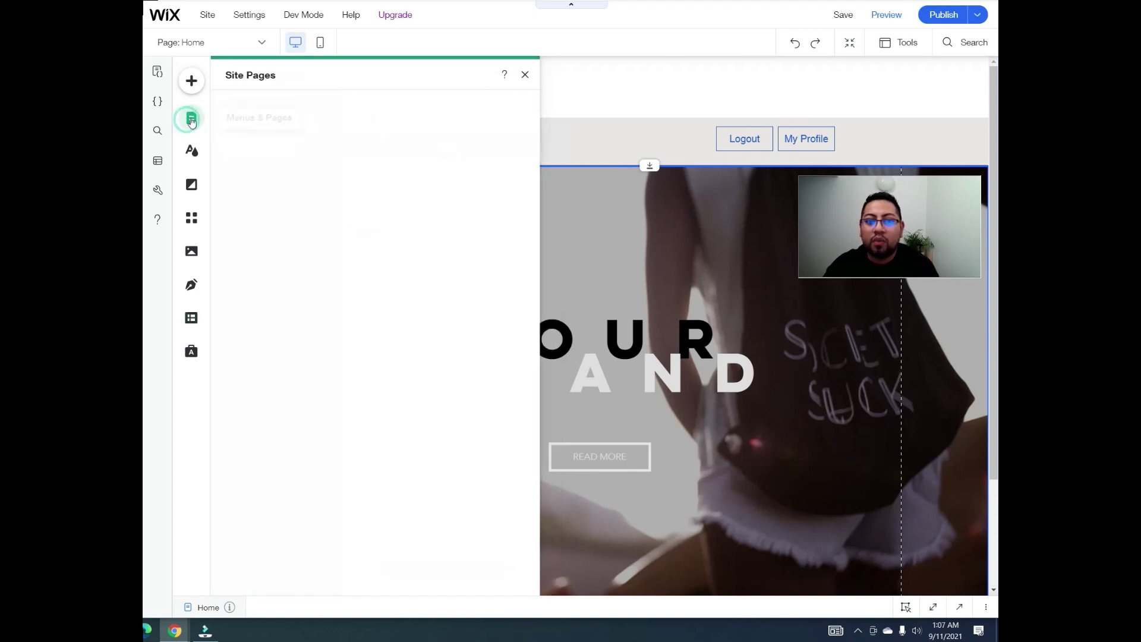
click(249, 133)
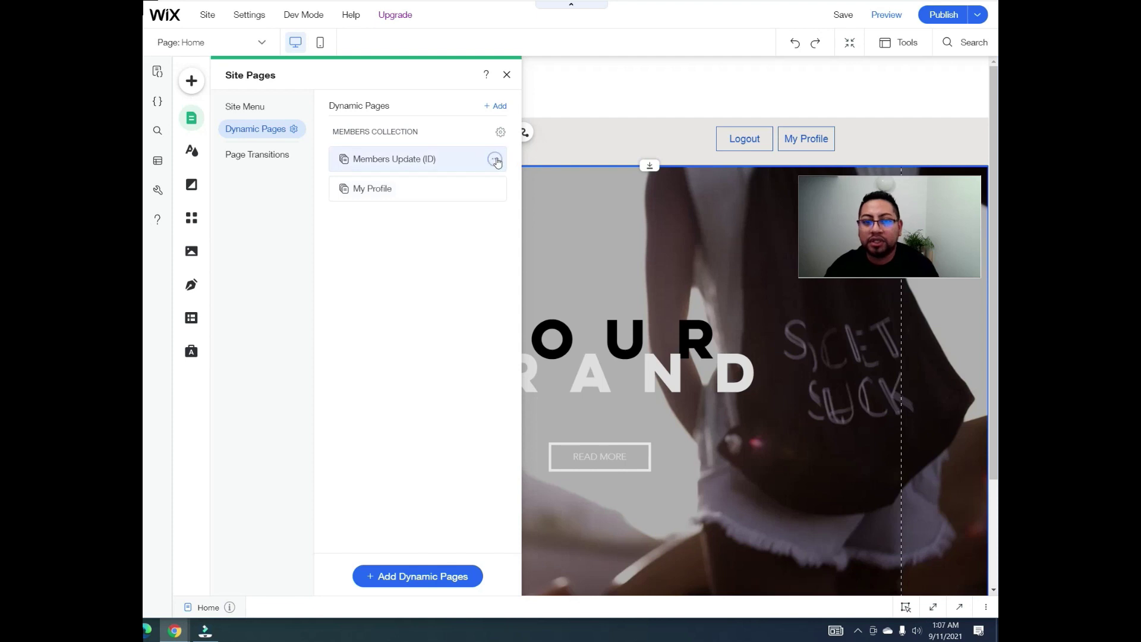
click(495, 158)
click(542, 203)
click(383, 158)
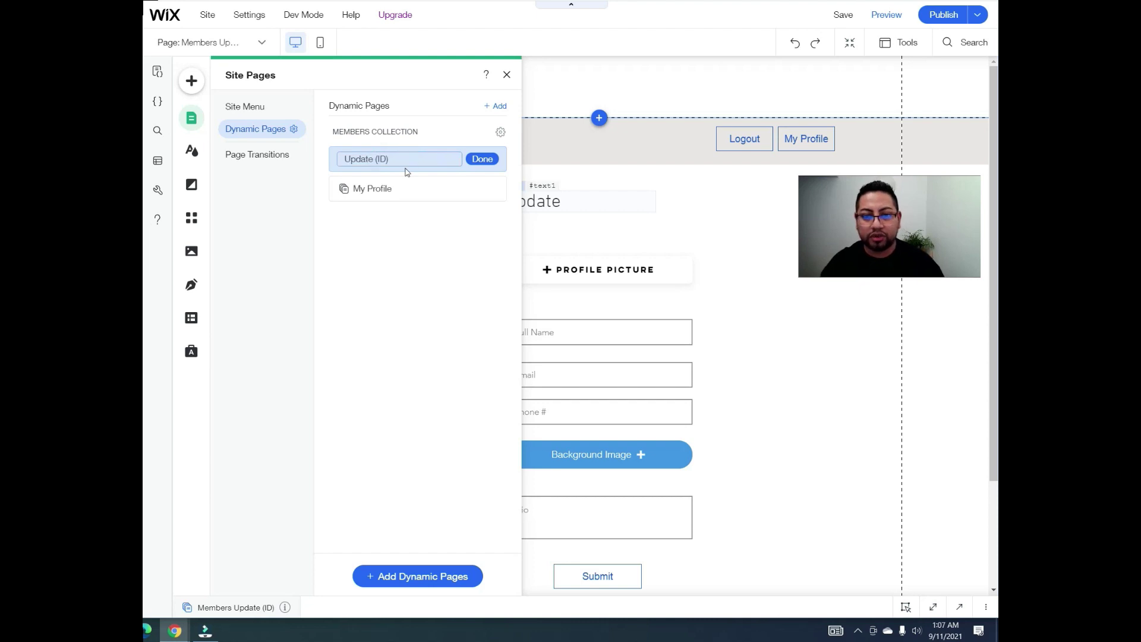
click(478, 159)
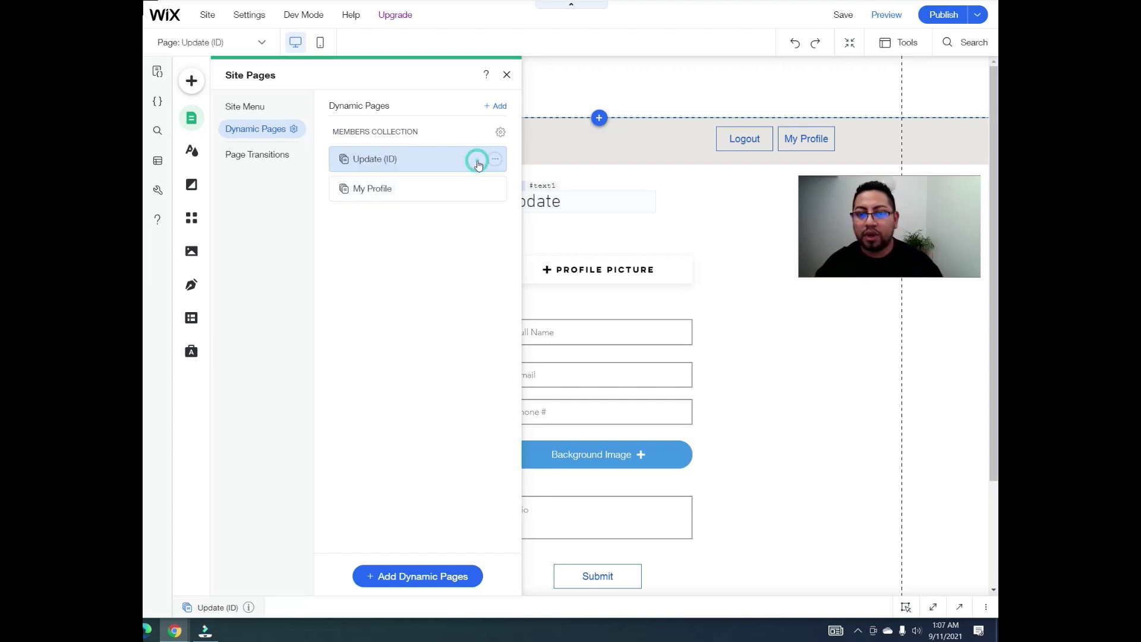
Step: Drag My Profile above Update (ID) in the pages list and close the list
drag(464, 184, 467, 138)
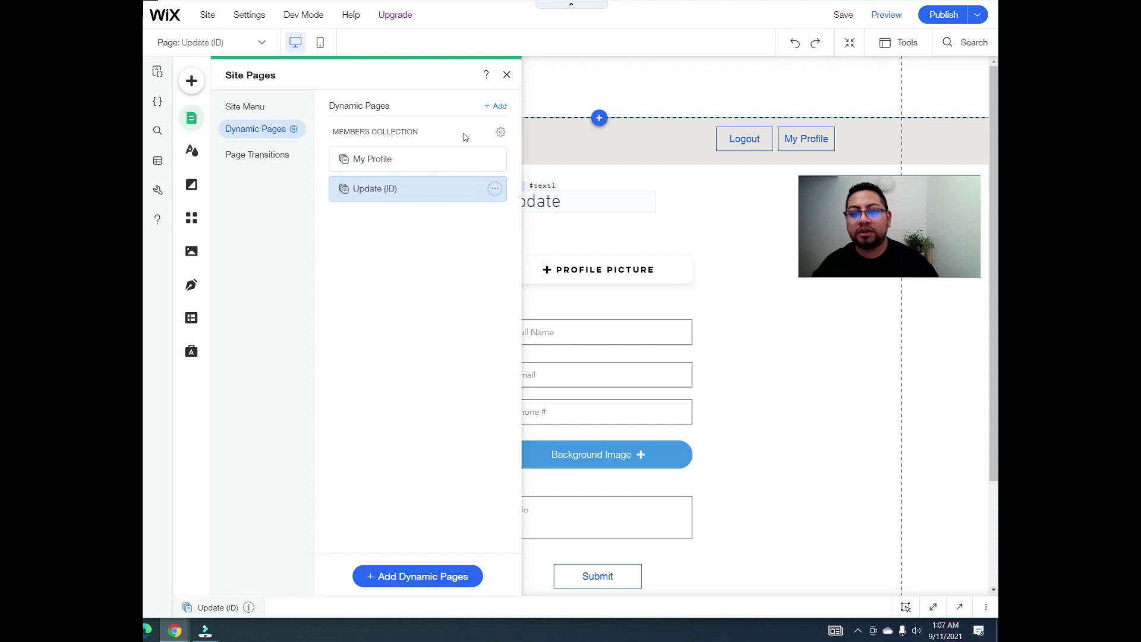
click(507, 75)
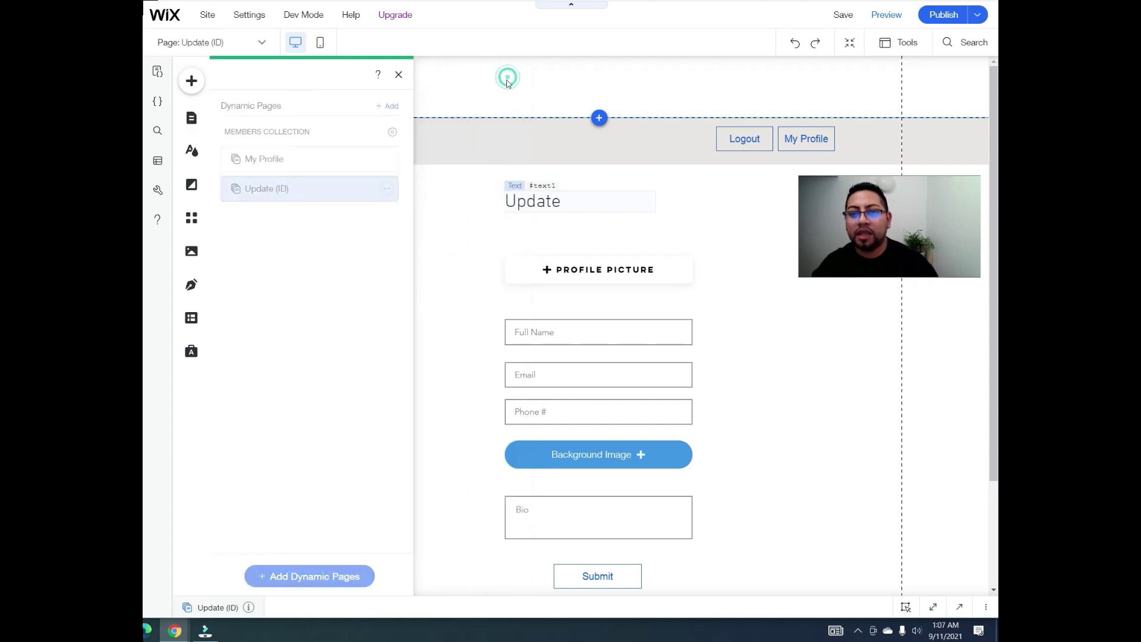
click(191, 116)
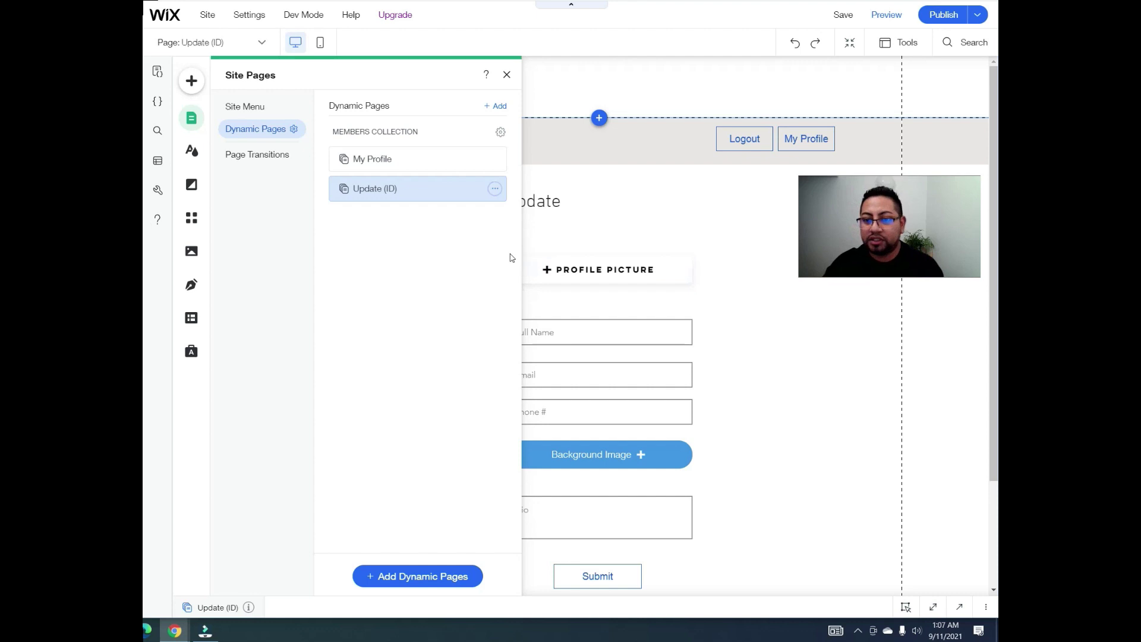
click(506, 75)
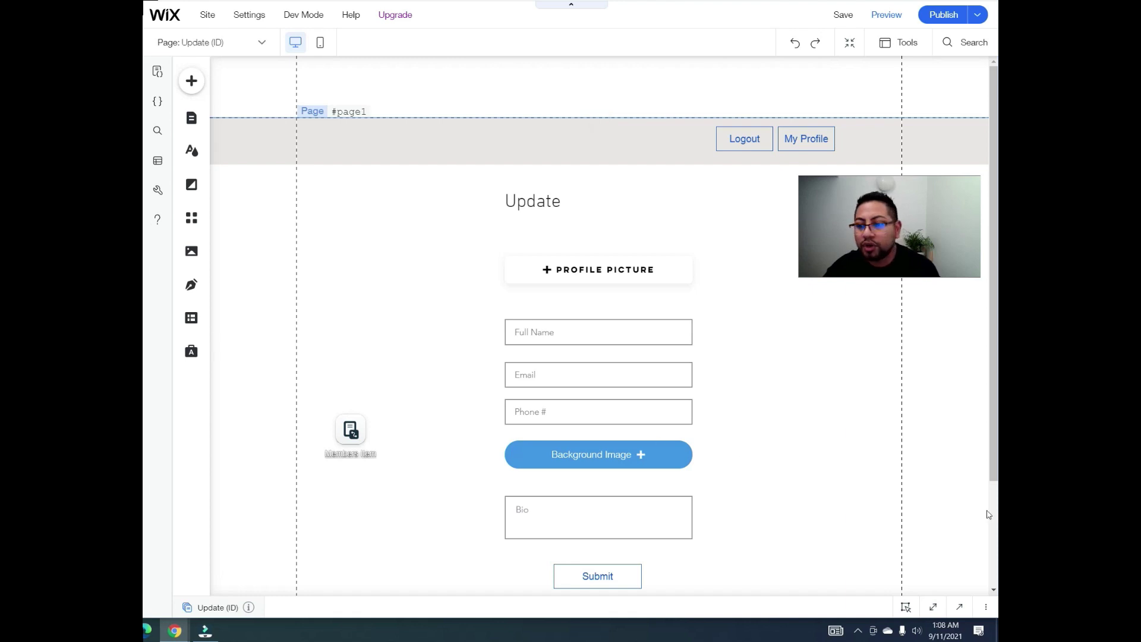
Step: Enlarge the Update page's code panel and move the Logout button (button2) below the header
click(959, 607)
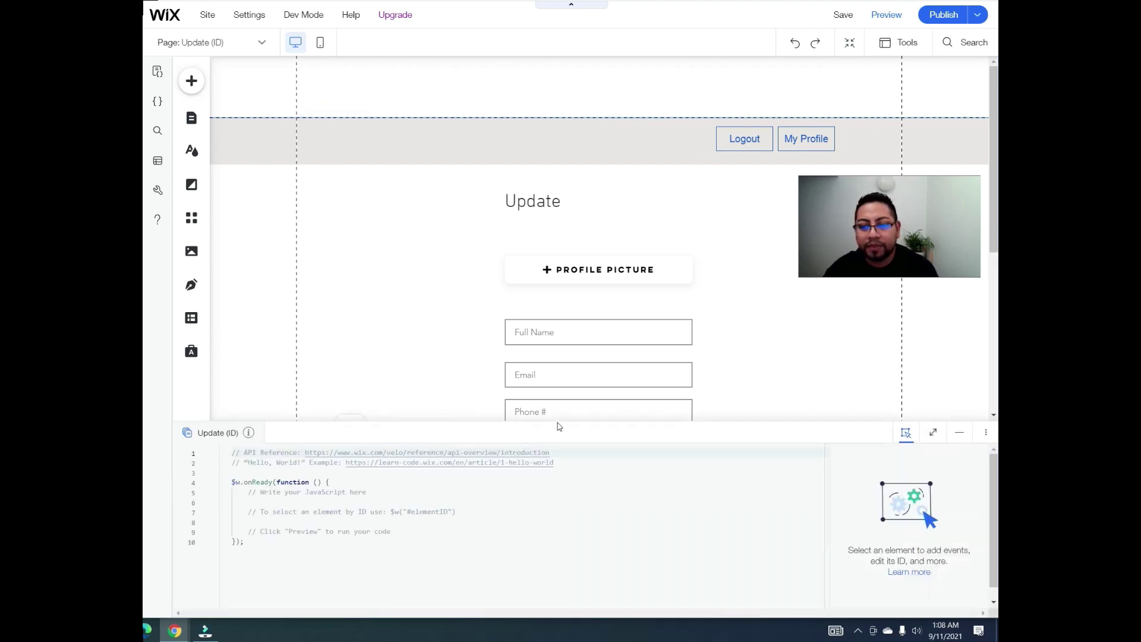
drag(554, 418, 574, 250)
drag(737, 238, 328, 109)
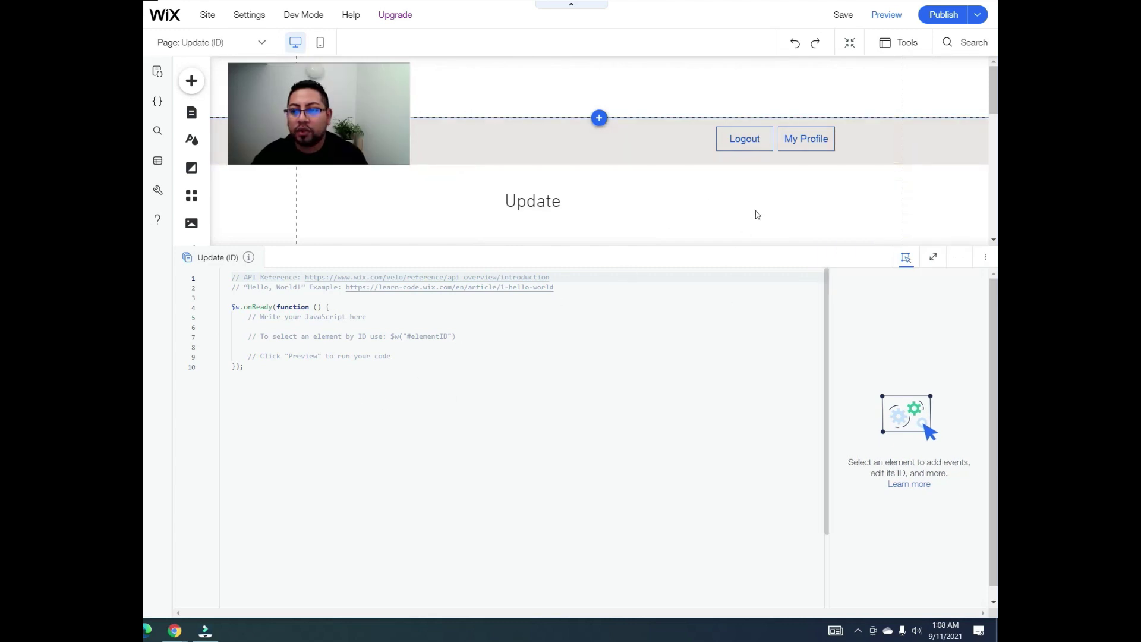
click(756, 143)
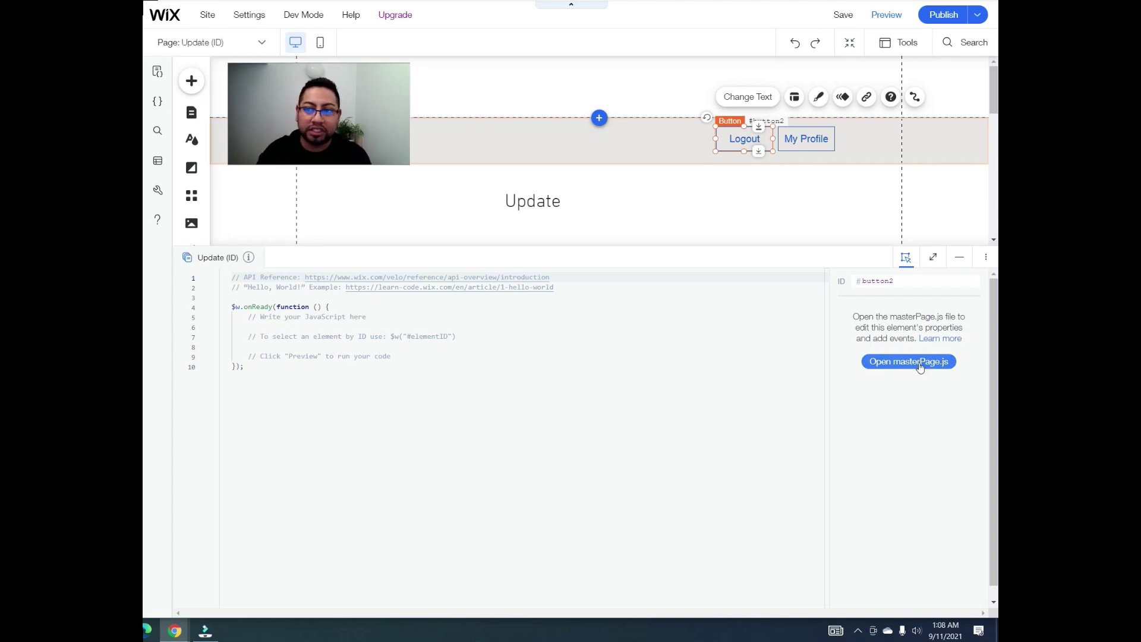
drag(742, 143, 734, 194)
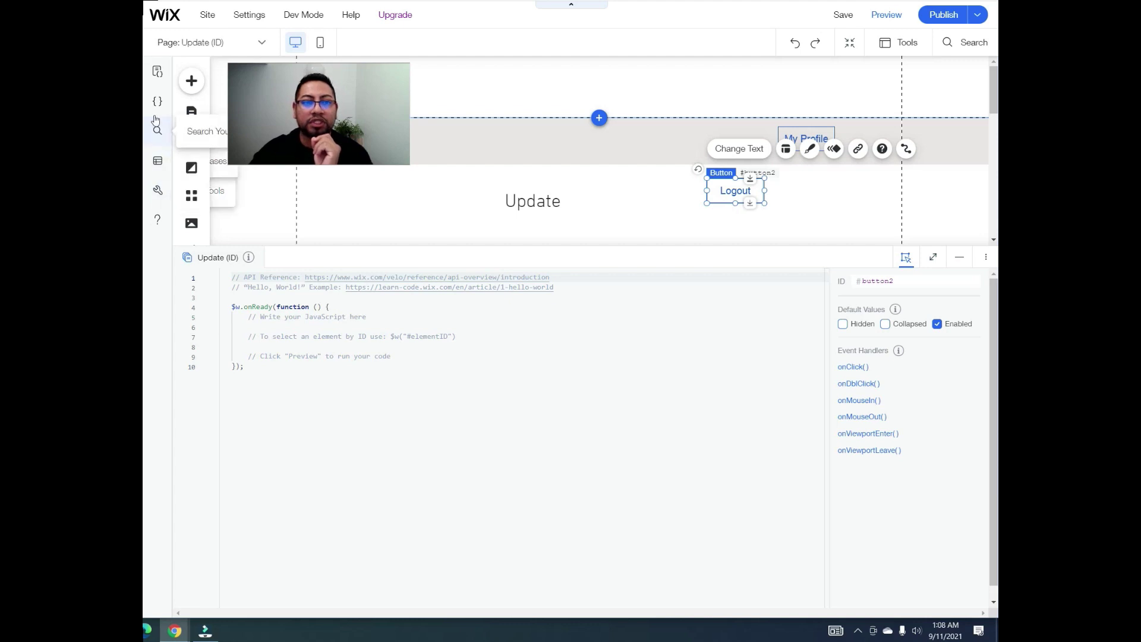
Step: Browse the site's page code files in the Code Files panel
click(157, 101)
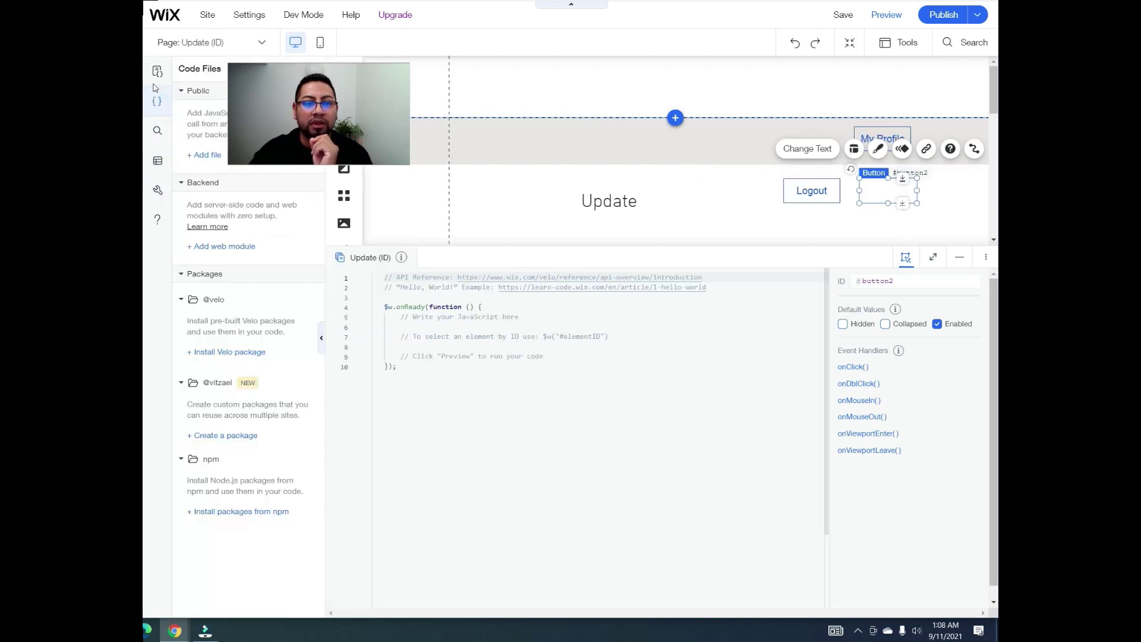
click(157, 71)
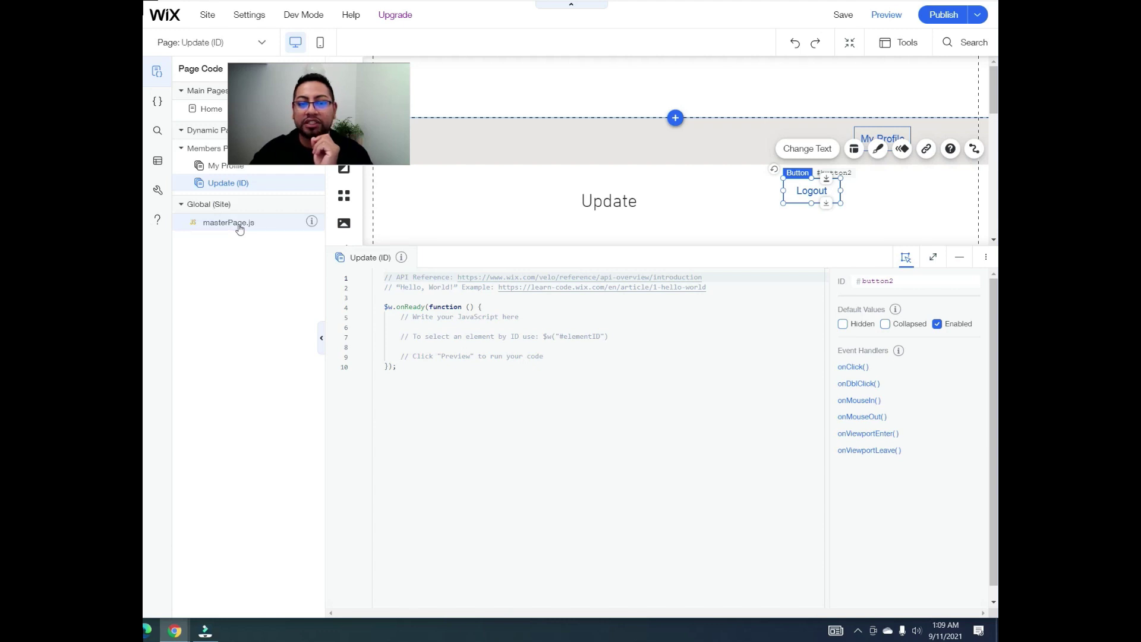
click(740, 200)
click(157, 72)
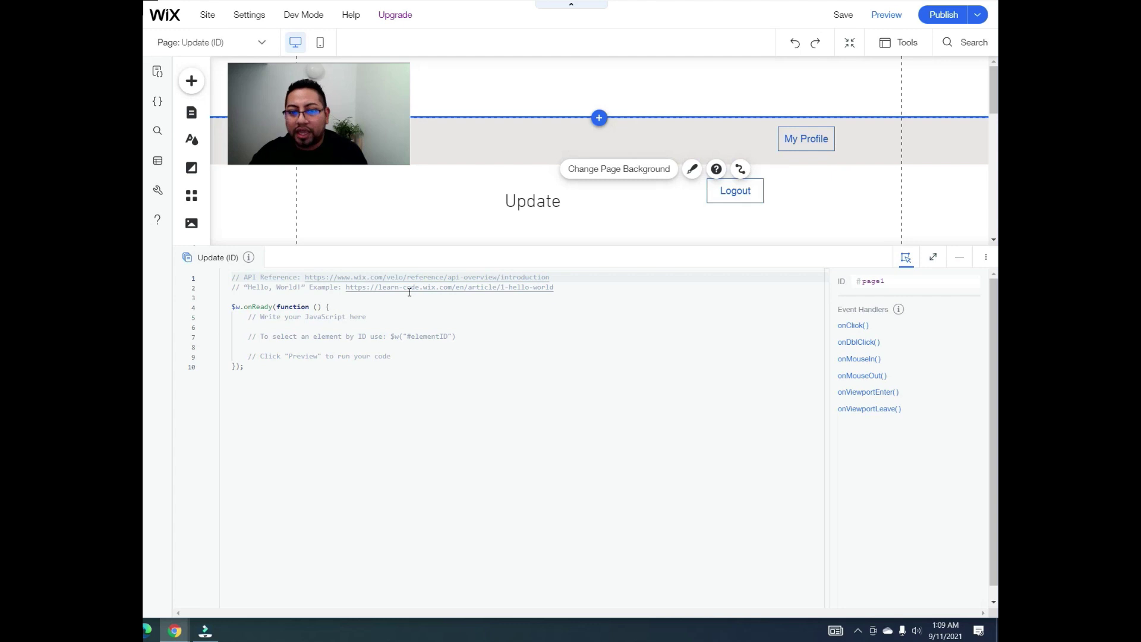
Step: Move My Profile beside Logout, then return both buttons into the header strip
drag(804, 140, 800, 191)
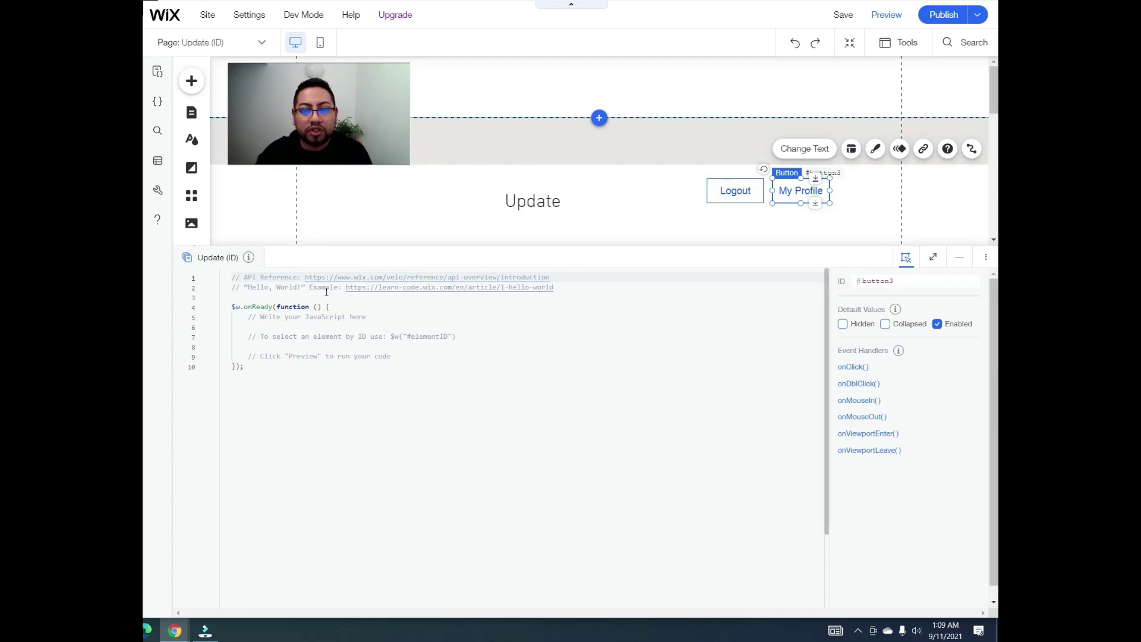
drag(740, 198, 739, 143)
drag(787, 191, 785, 141)
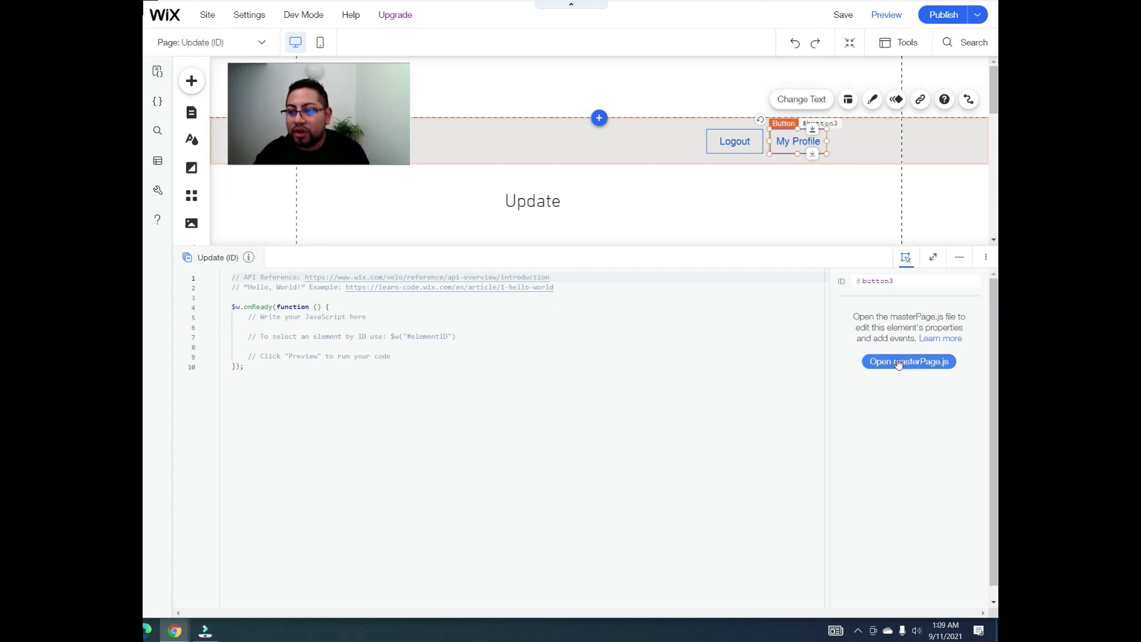
Step: Open masterPage.js, change the Logout button's ID to loginButton, and add a loginButton_click onClick handler
click(903, 362)
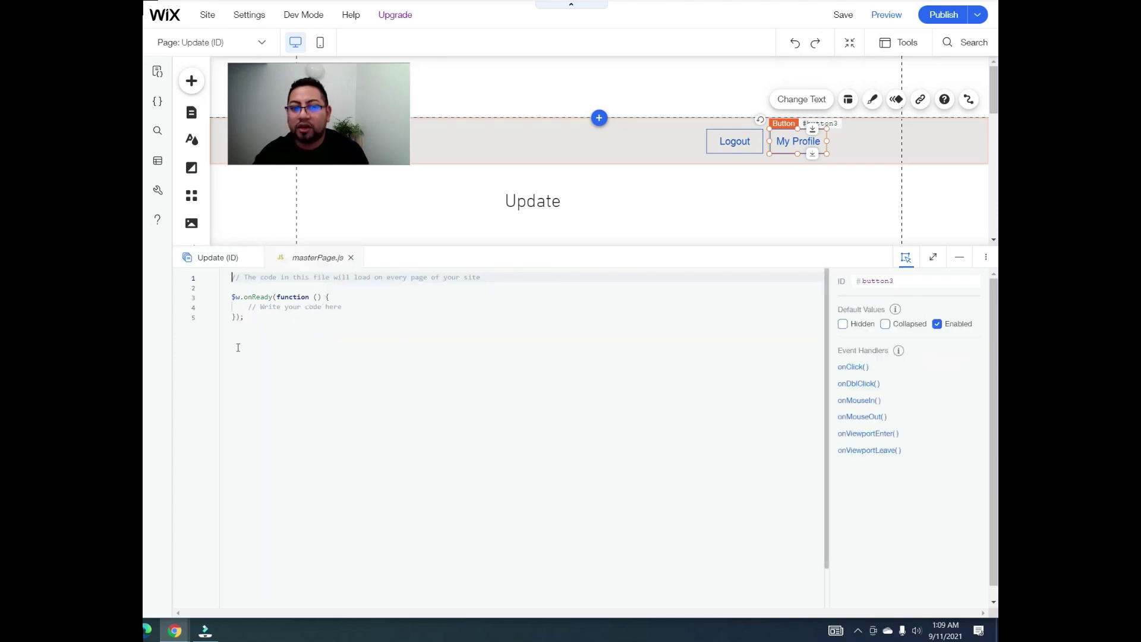
click(746, 144)
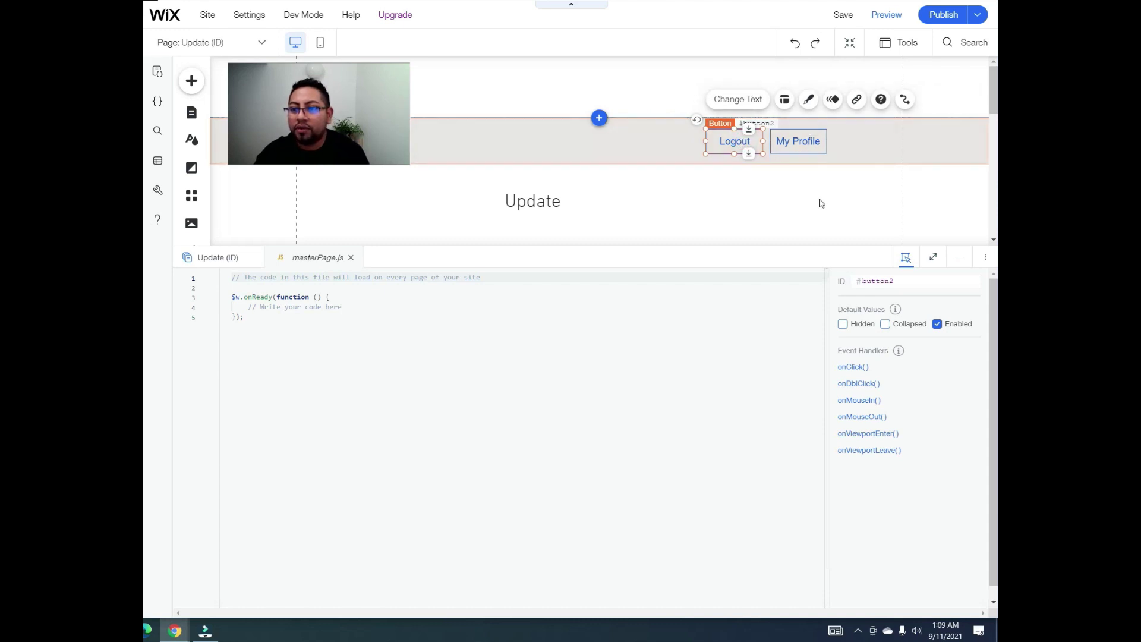
click(903, 281)
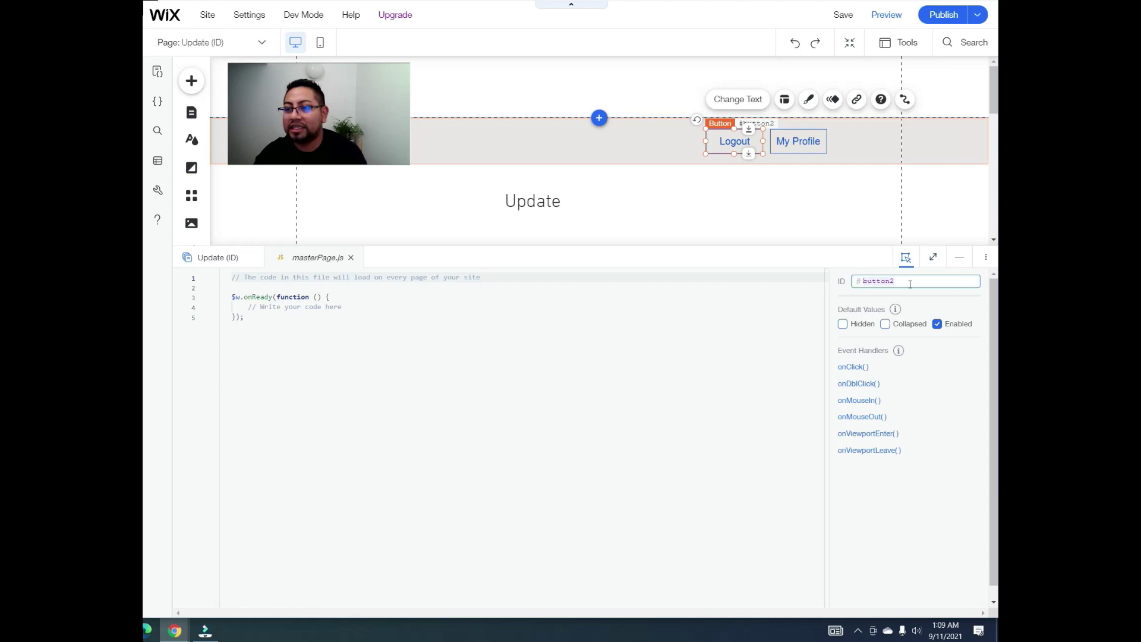
click(799, 140)
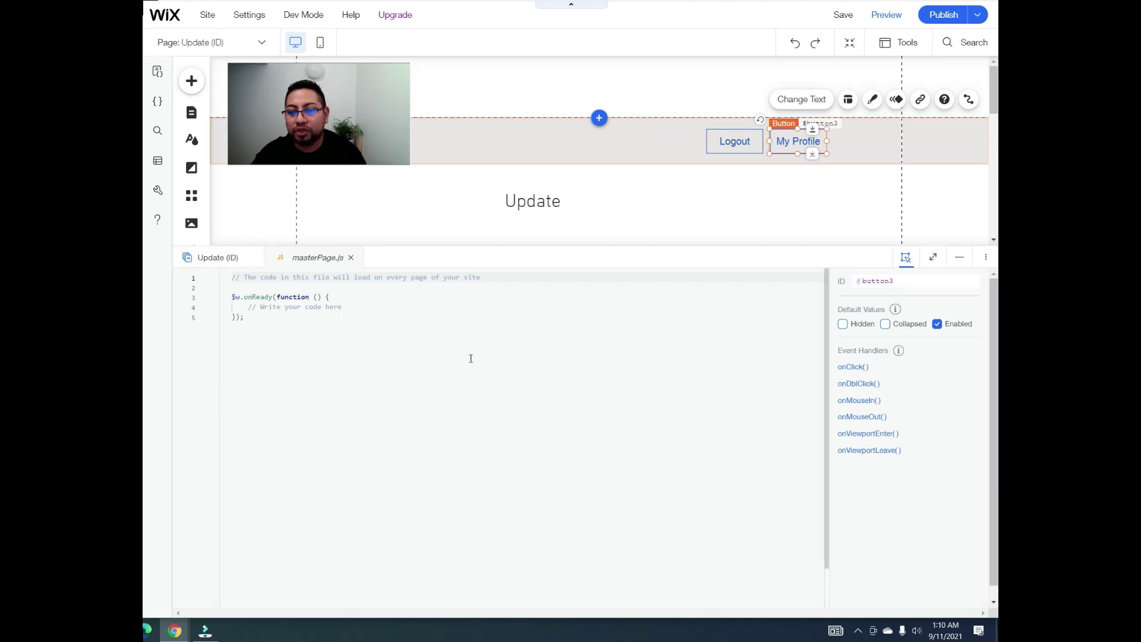
click(735, 142)
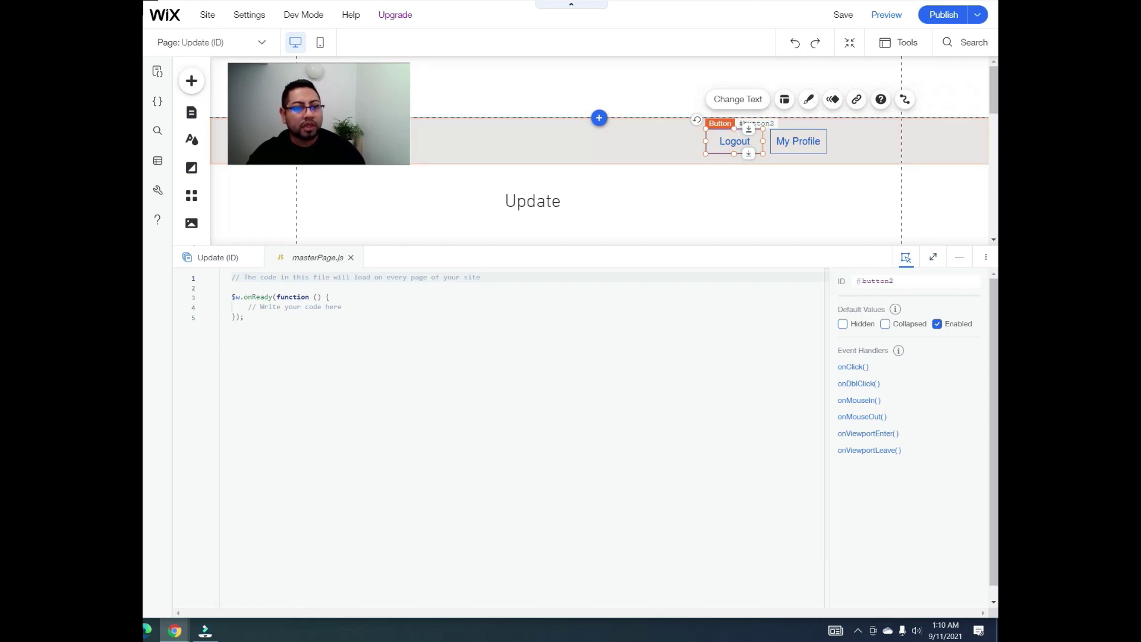
click(910, 283)
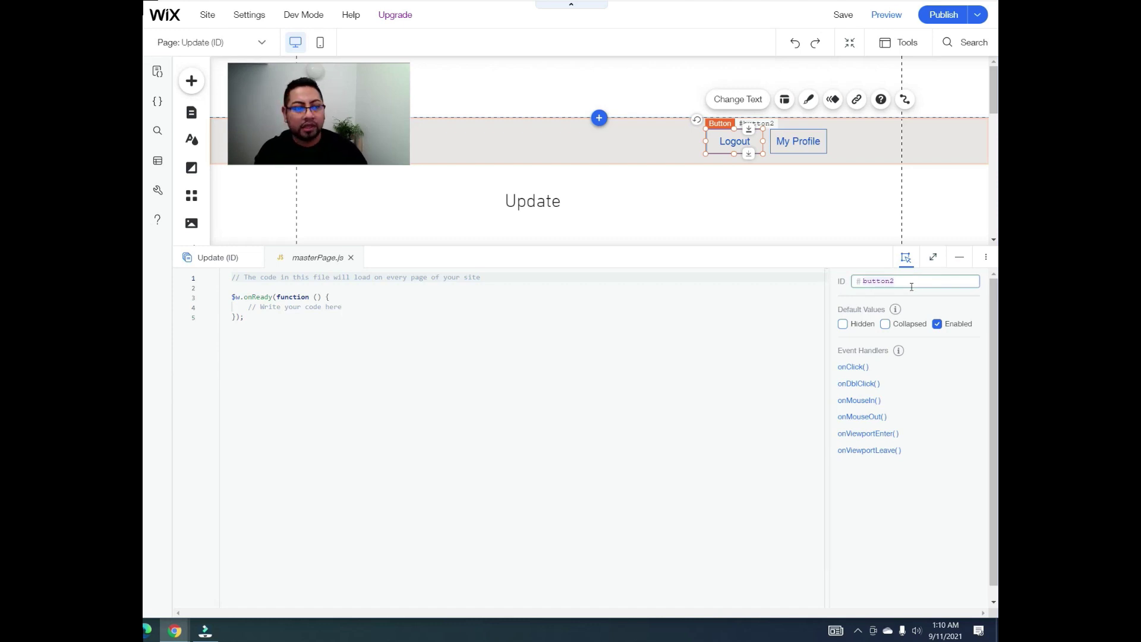
text(loginB)
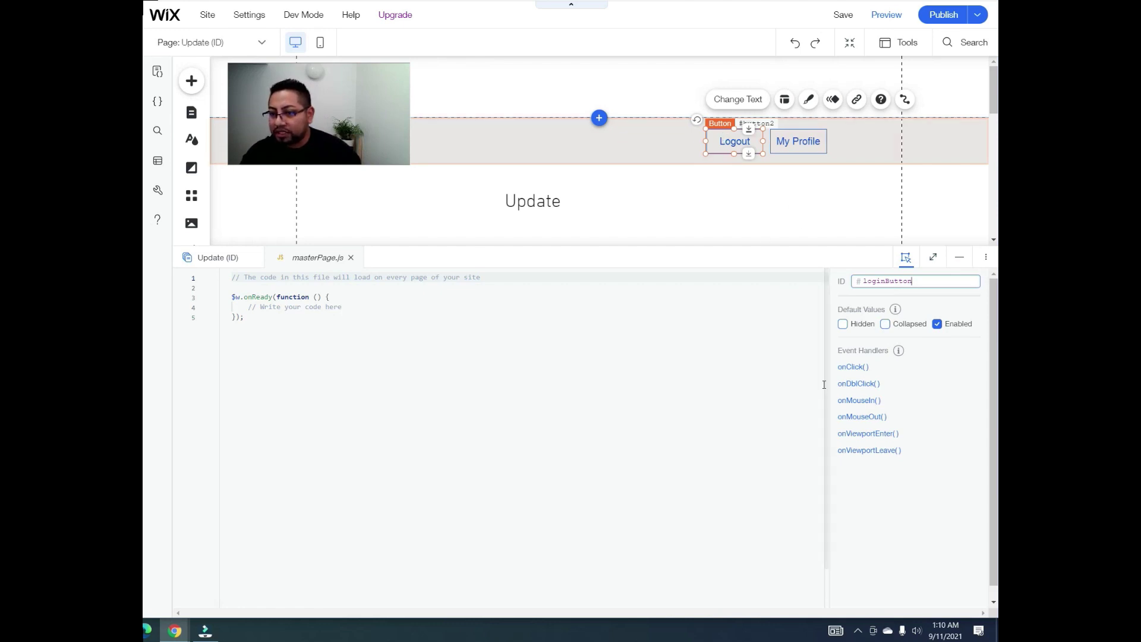
click(854, 367)
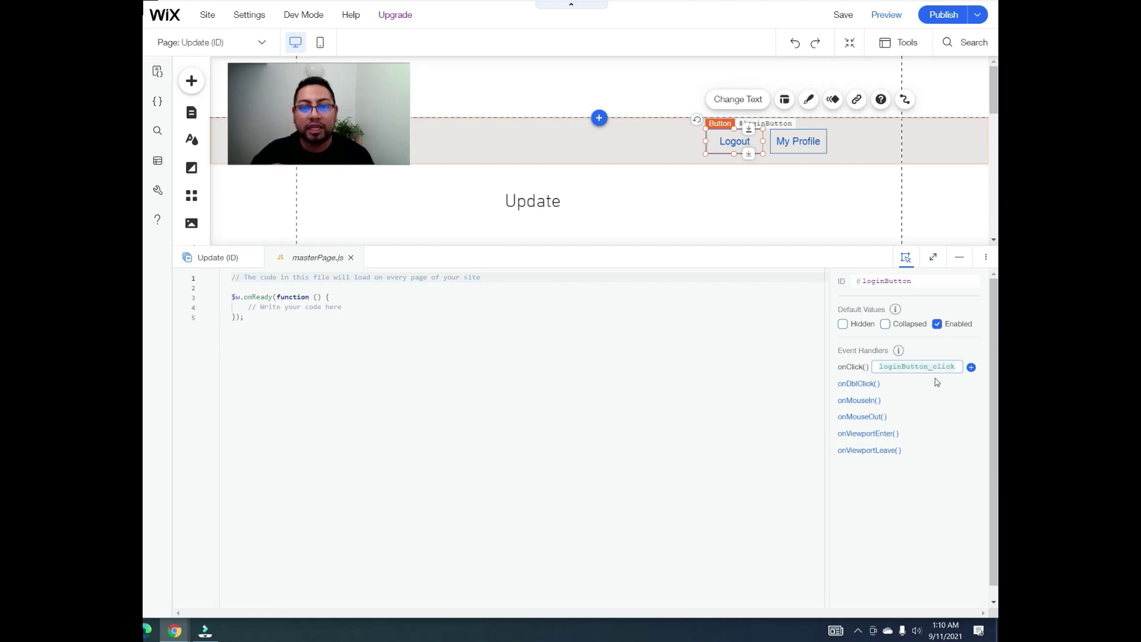
Step: Add the loginButton_click handler and give the My Profile button the ID profileButton
click(971, 368)
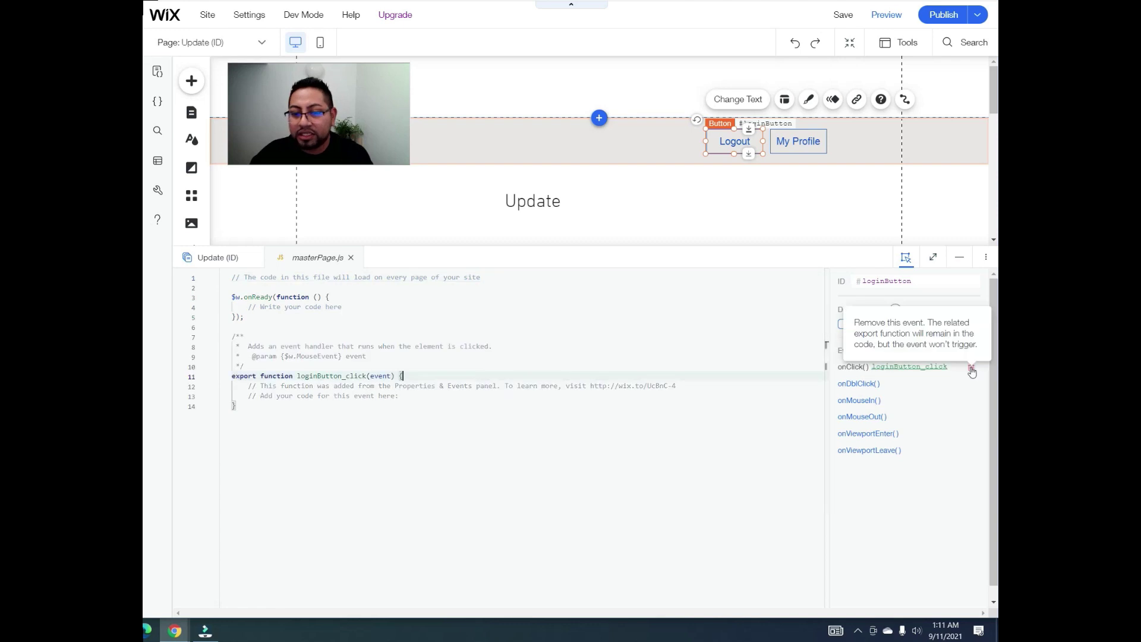
click(794, 146)
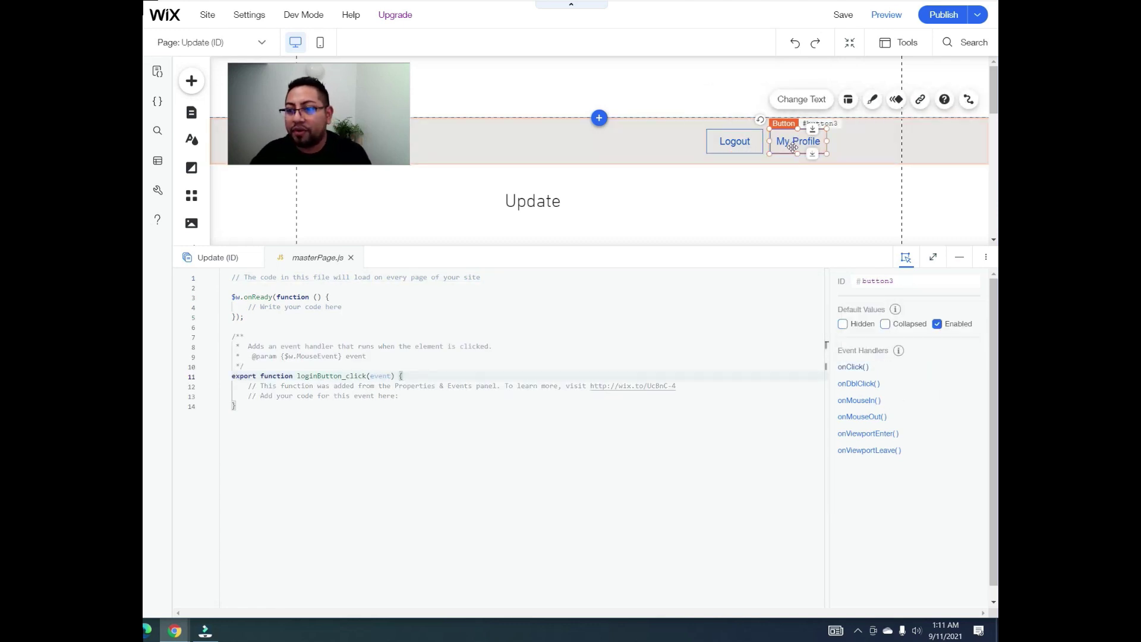
click(896, 284)
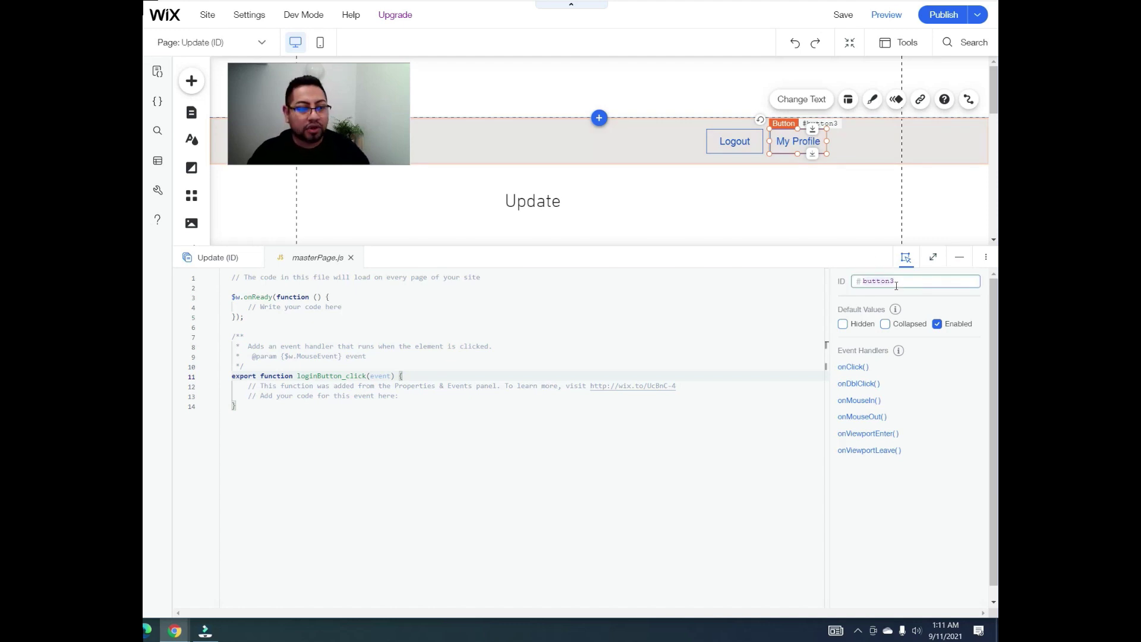
text(profileB)
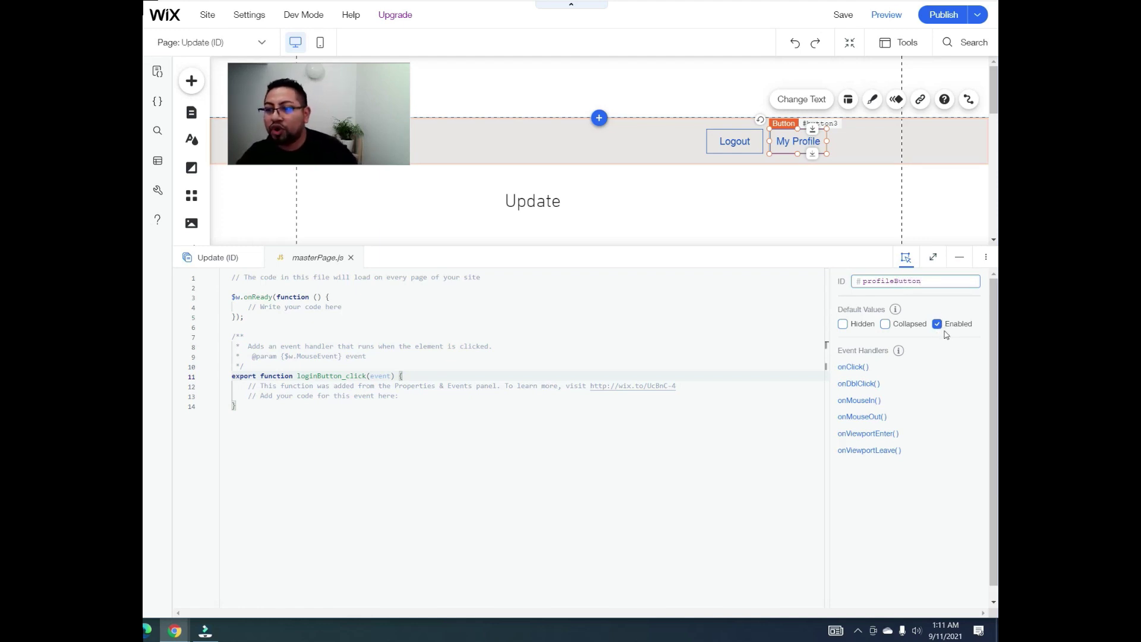
Step: Hide profileButton by default and add its profileButton_click handler to masterPage.js
click(844, 325)
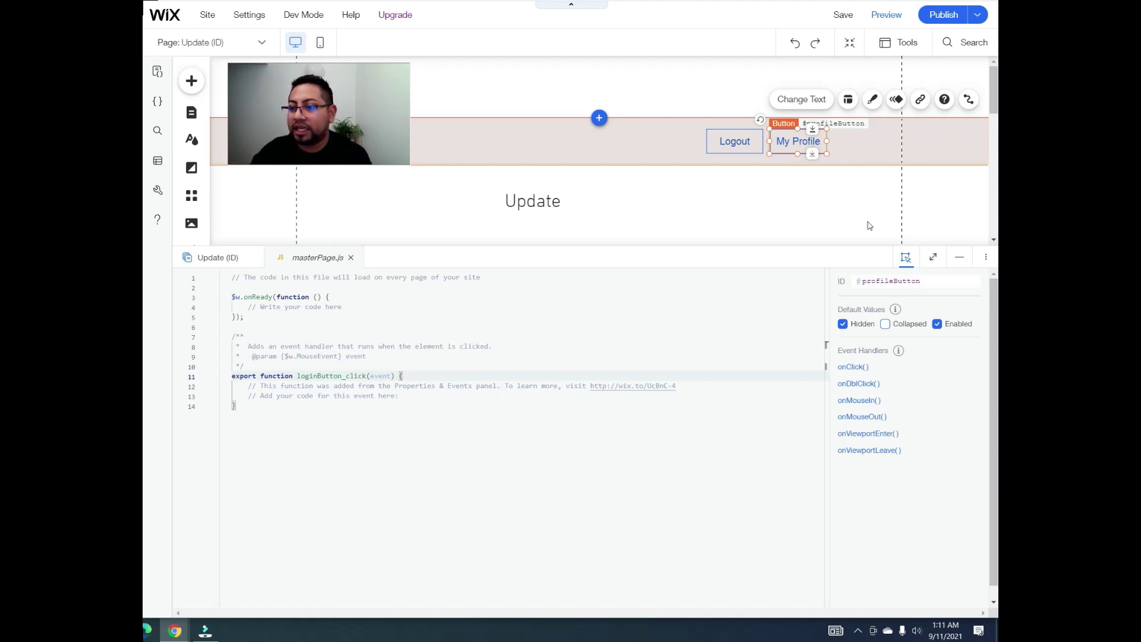
click(849, 368)
click(972, 367)
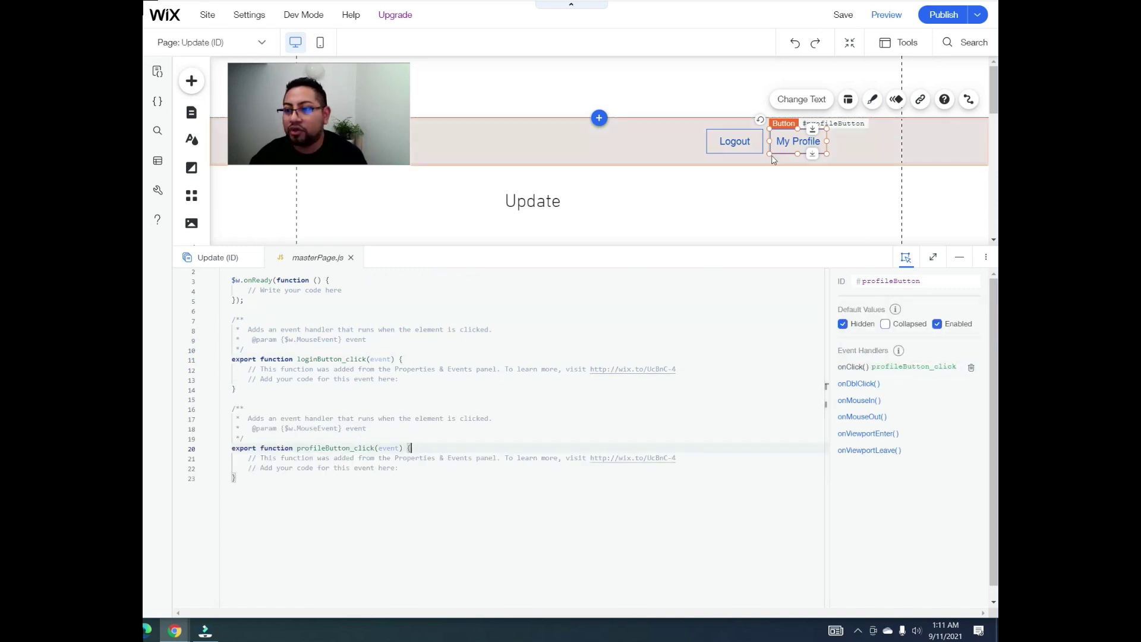
click(738, 148)
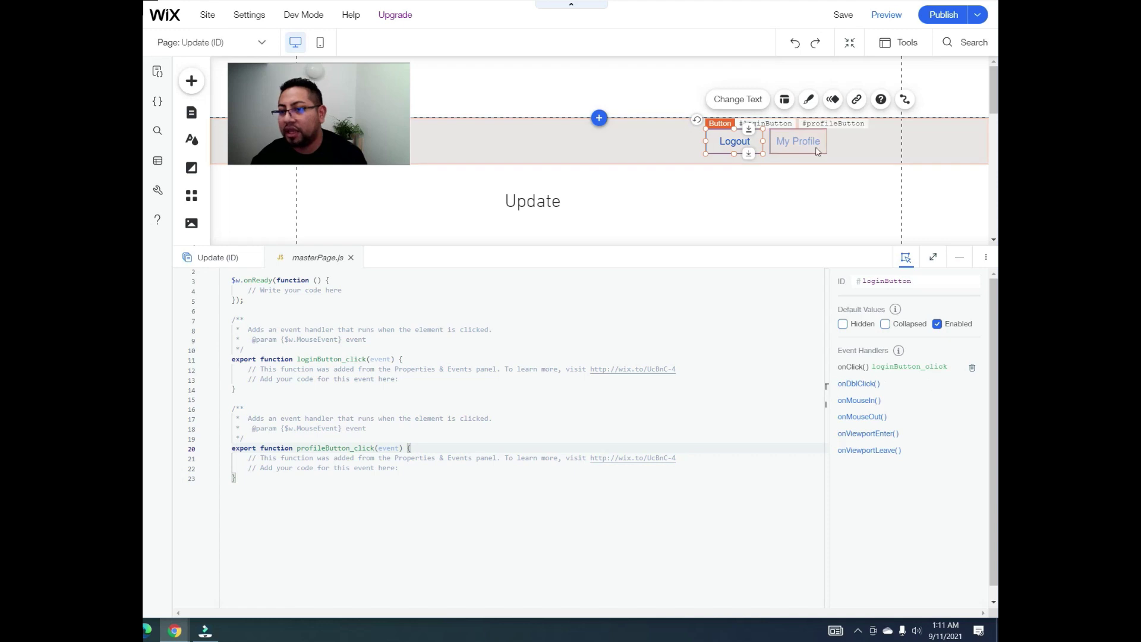
click(798, 141)
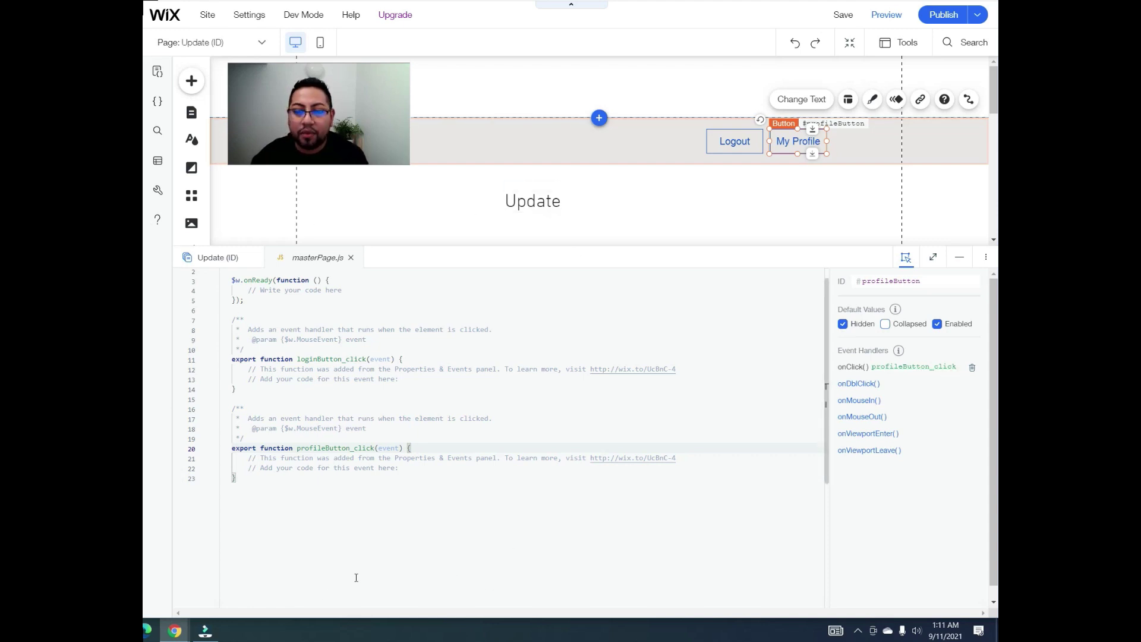
click(272, 506)
Step: Clear the placeholder code from masterPage.js and paste in the prepared member code
drag(271, 504, 226, 269)
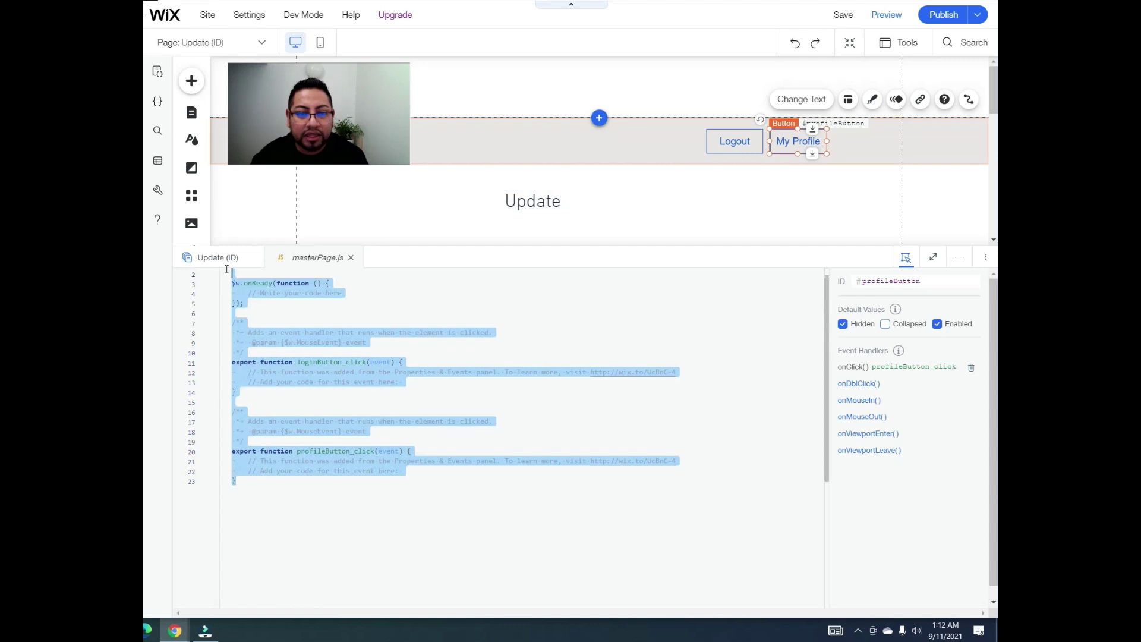
key(BackSpace)
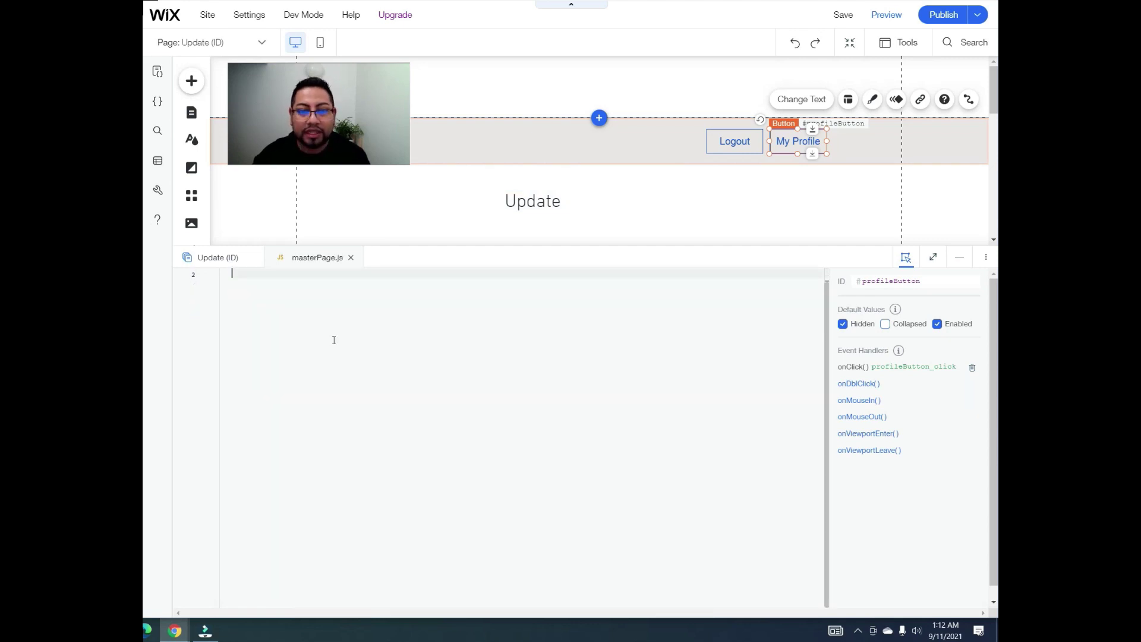
scroll(416, 356, up, 1)
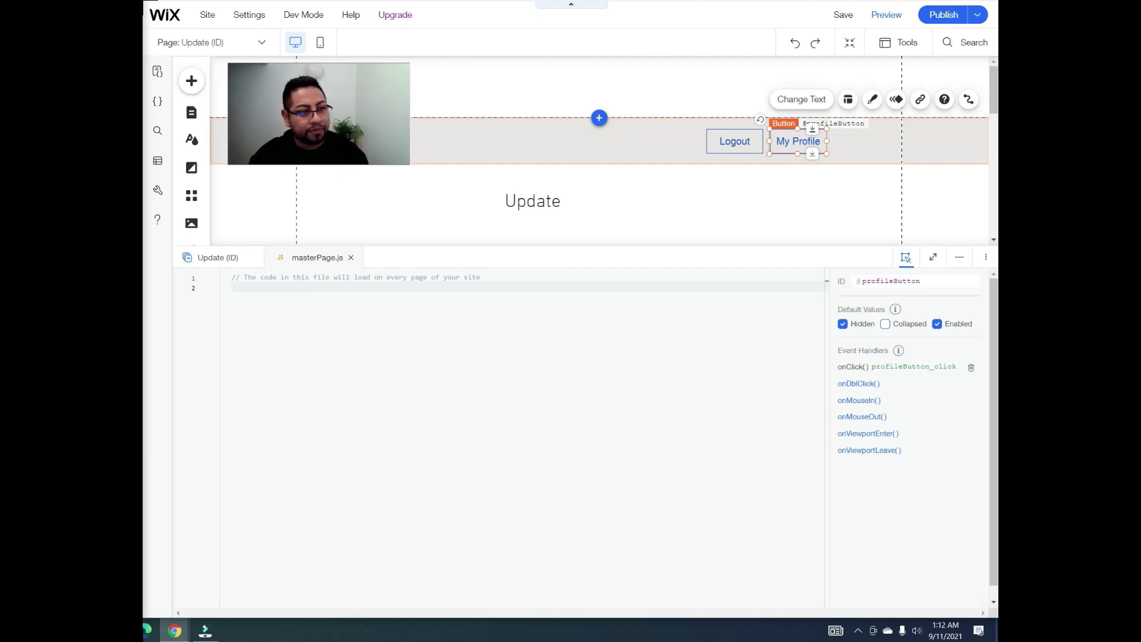
key(BackSpace)
key(BackSpace)
key(BackSpace)
key(BackSpace)
key(BackSpace)
key(BackSpace)
key(BackSpace)
key(BackSpace)
key(BackSpace)
key(BackSpace)
key(BackSpace)
key(BackSpace)
key(BackSpace)
key(BackSpace)
key(BackSpace)
key(BackSpace)
key(BackSpace)
key(BackSpace)
key(BackSpace)
key(BackSpace)
key(BackSpace)
key(BackSpace)
key(BackSpace)
key(BackSpace)
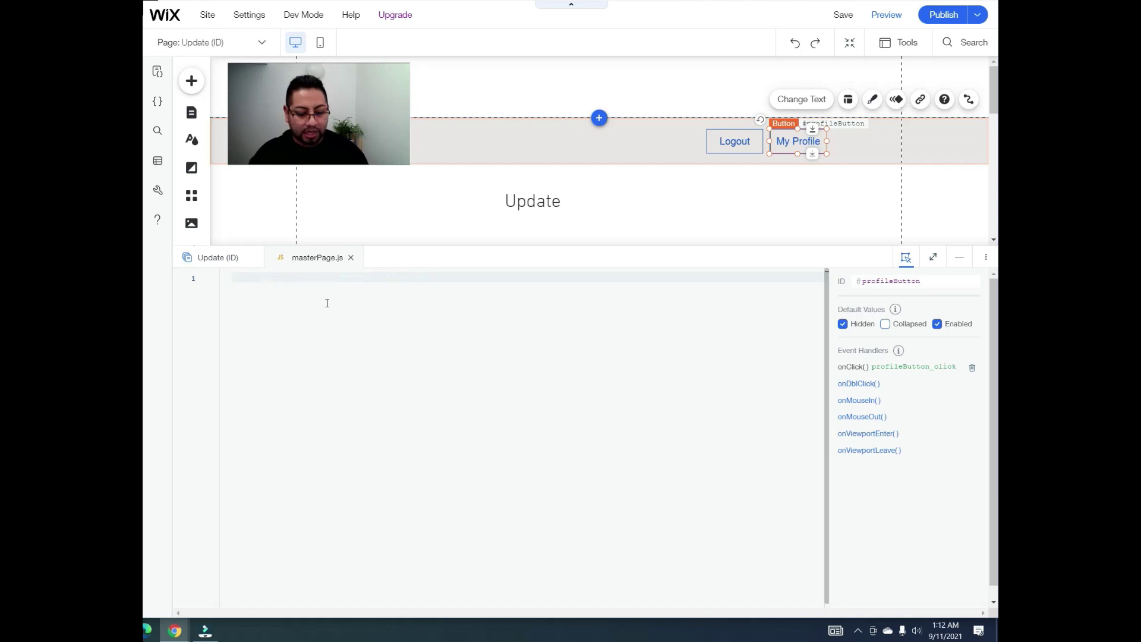
key(ctrl+v)
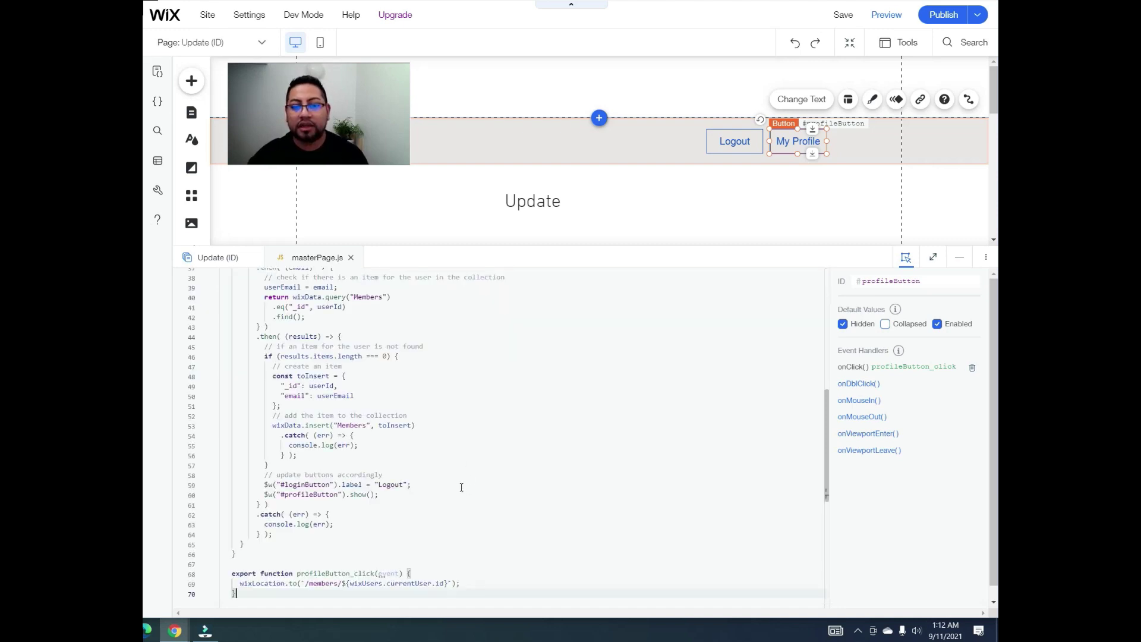
Step: Drag the code panel nearly to the top of the screen and scroll through masterPage.js
scroll(393, 308, up, 3)
drag(602, 240, 583, 110)
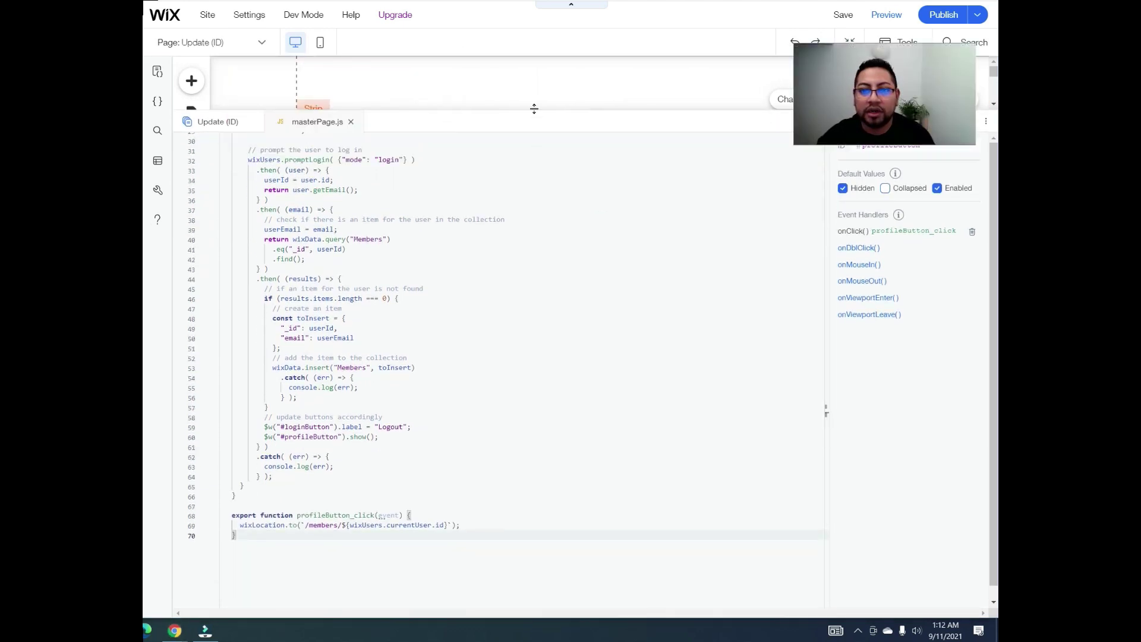
drag(532, 107, 525, 55)
scroll(594, 231, up, 5)
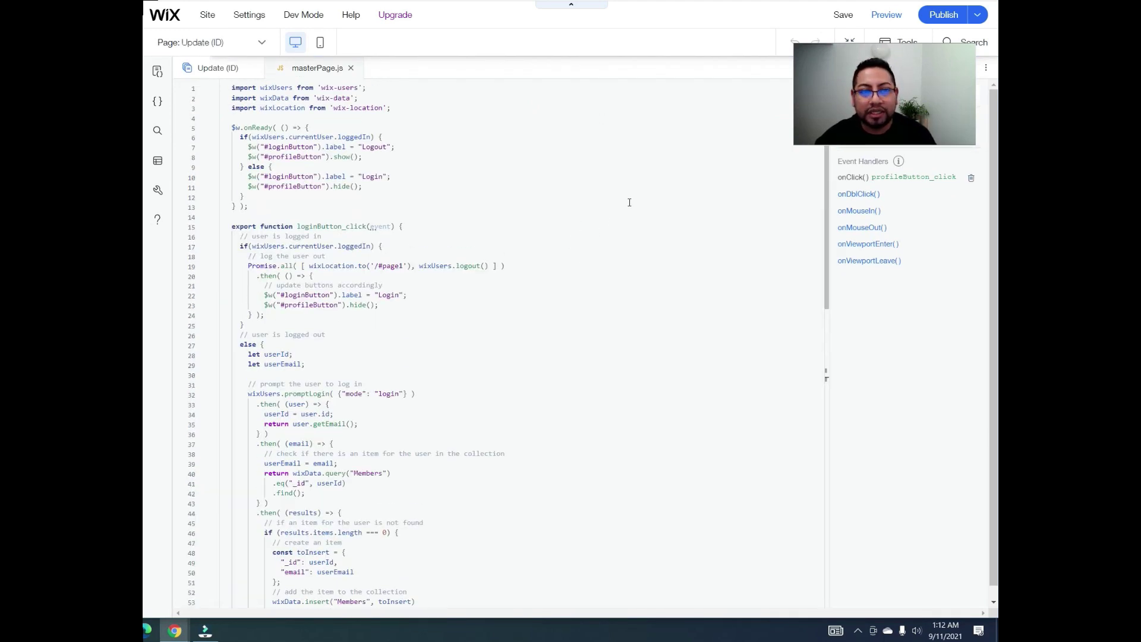
scroll(491, 256, down, 2)
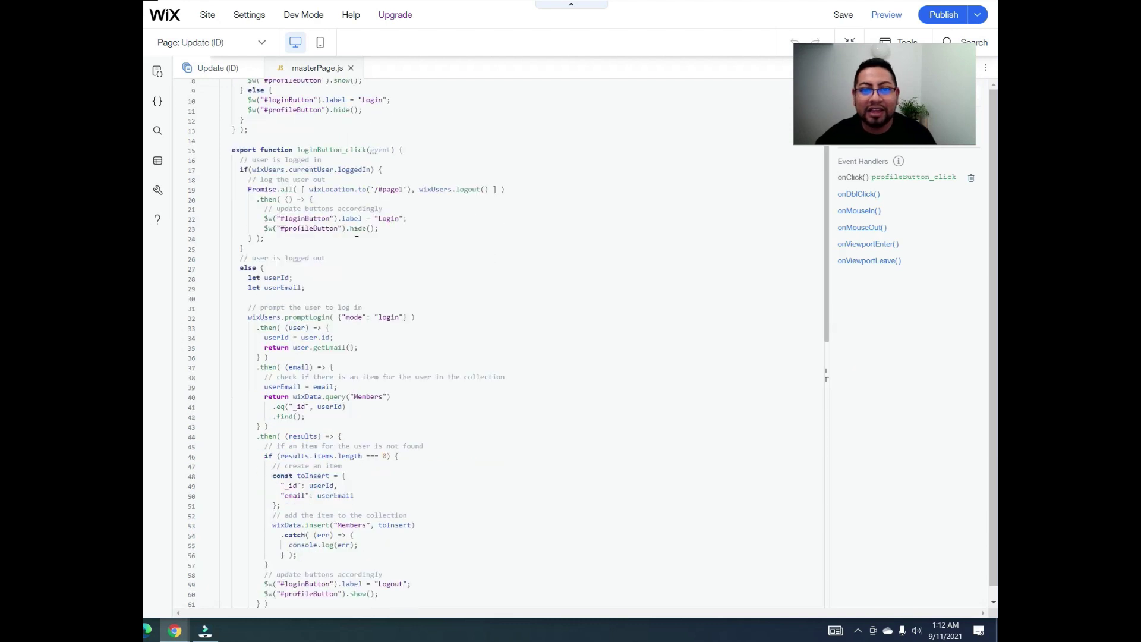
scroll(581, 227, down, 10)
scroll(523, 339, up, 12)
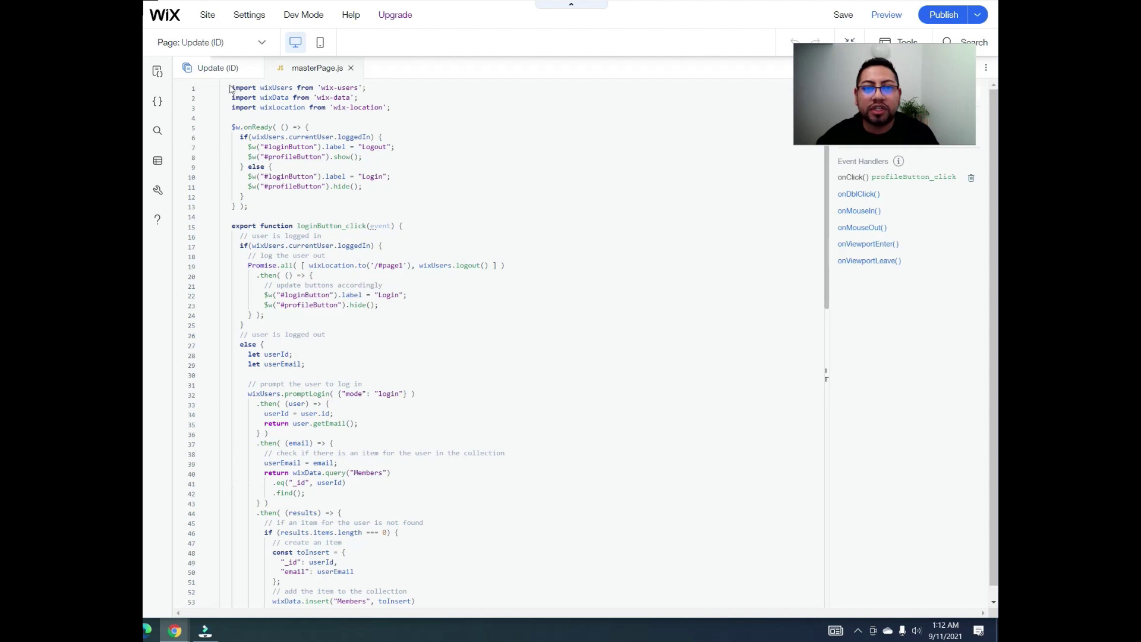
Step: Highlight the three import lines and the start of the onReady block
drag(234, 86, 389, 115)
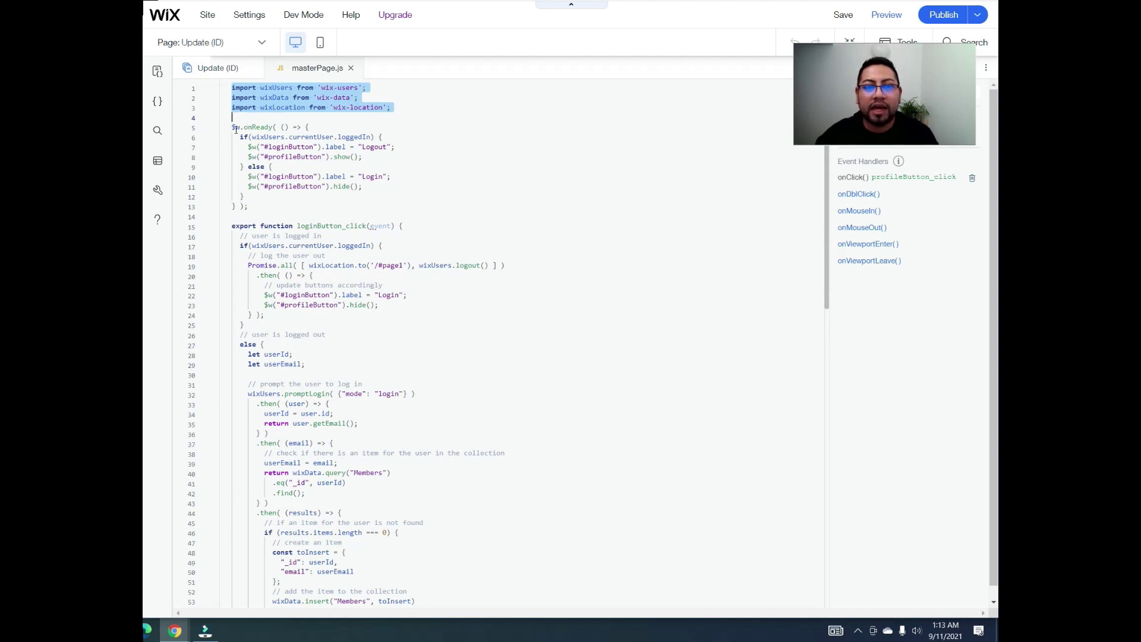
drag(231, 123, 224, 123)
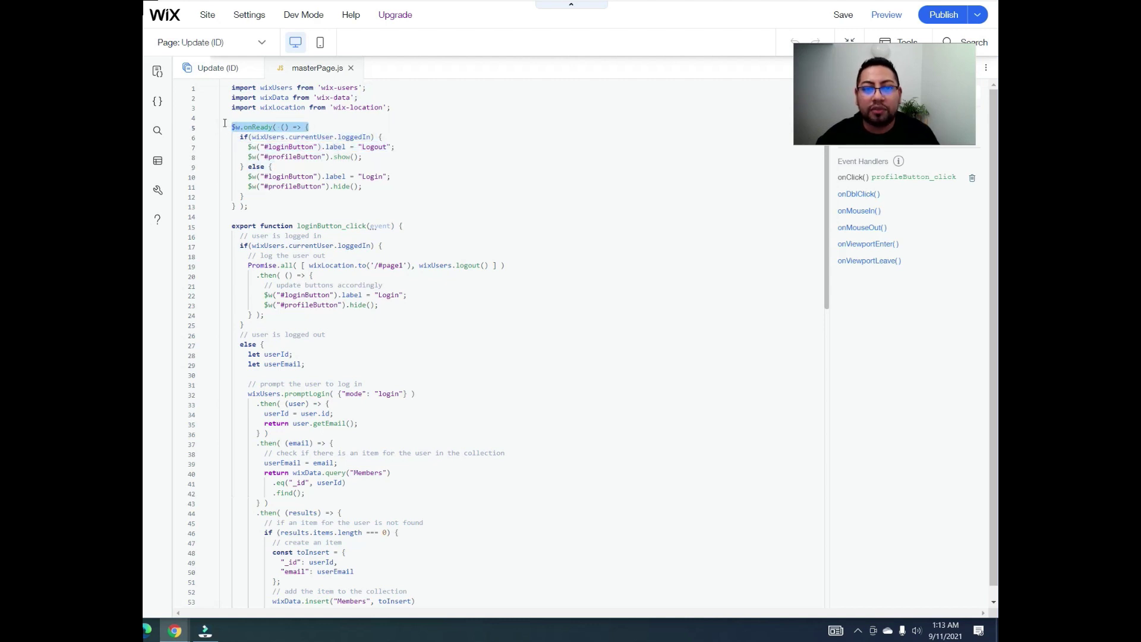
click(225, 119)
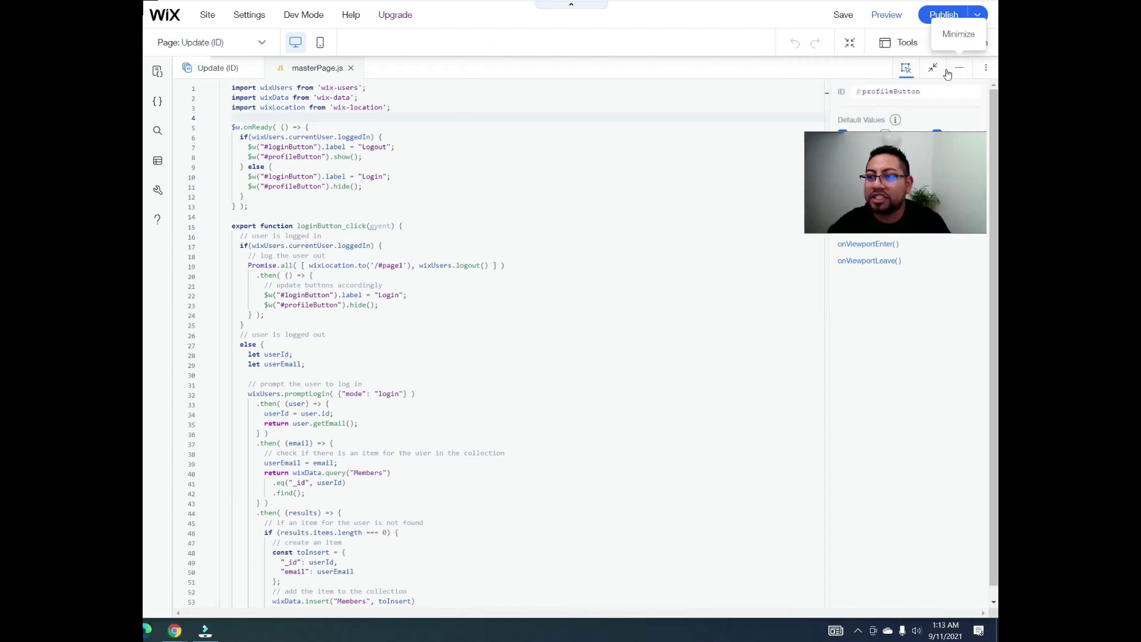
Step: Restore the code panel and match the Logout and My Profile buttons to #loginButton and #profileButton
click(947, 71)
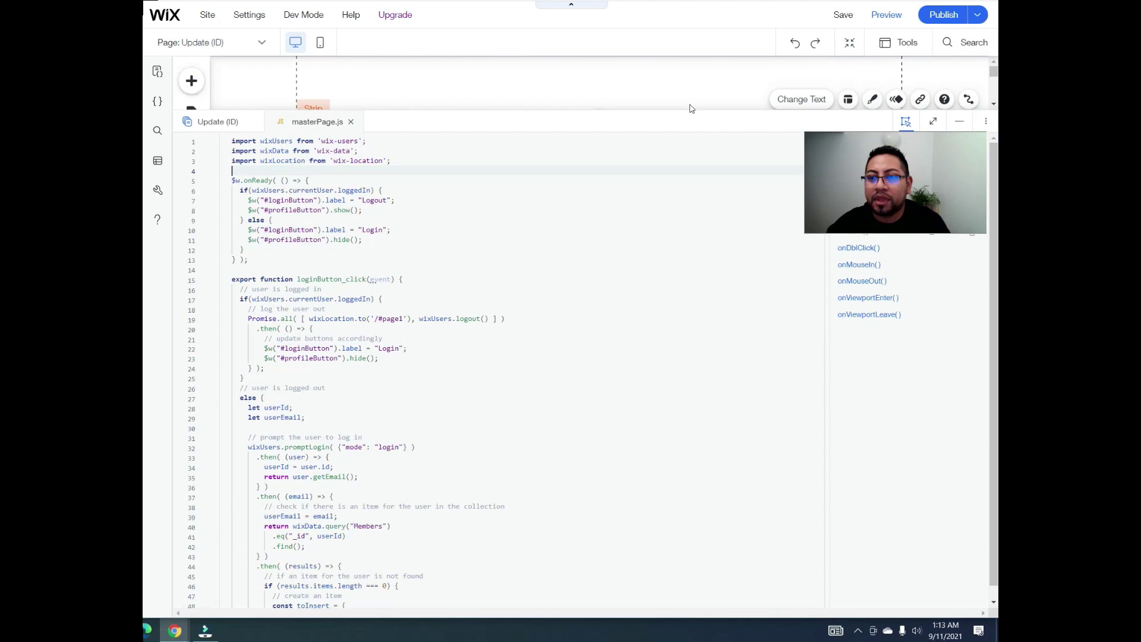
drag(691, 108, 689, 200)
click(734, 141)
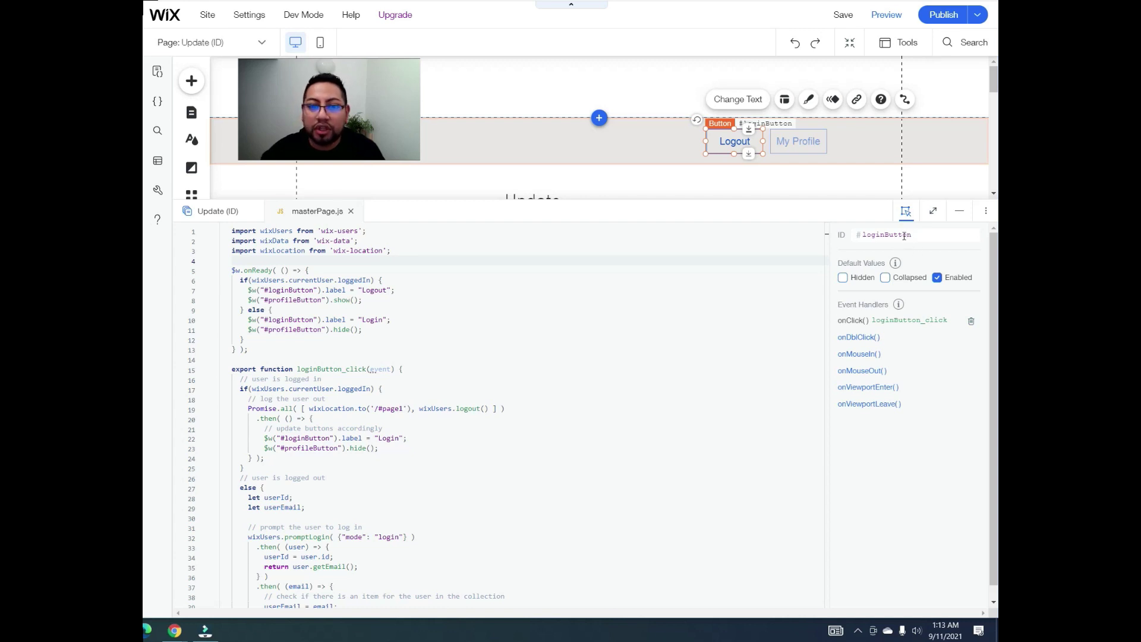
click(310, 291)
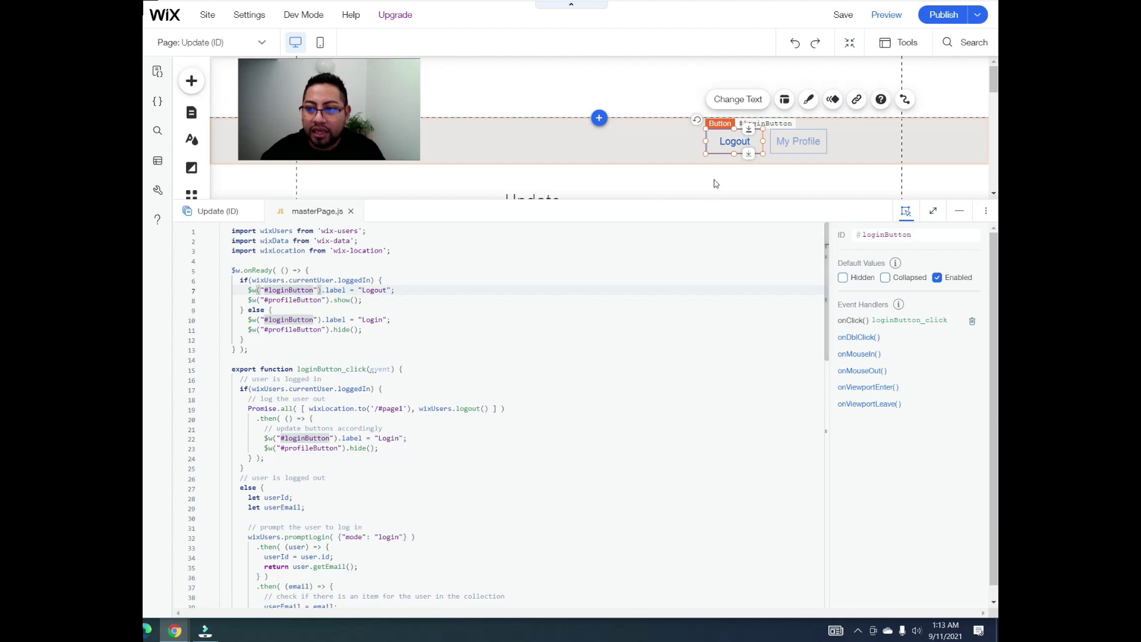
click(801, 150)
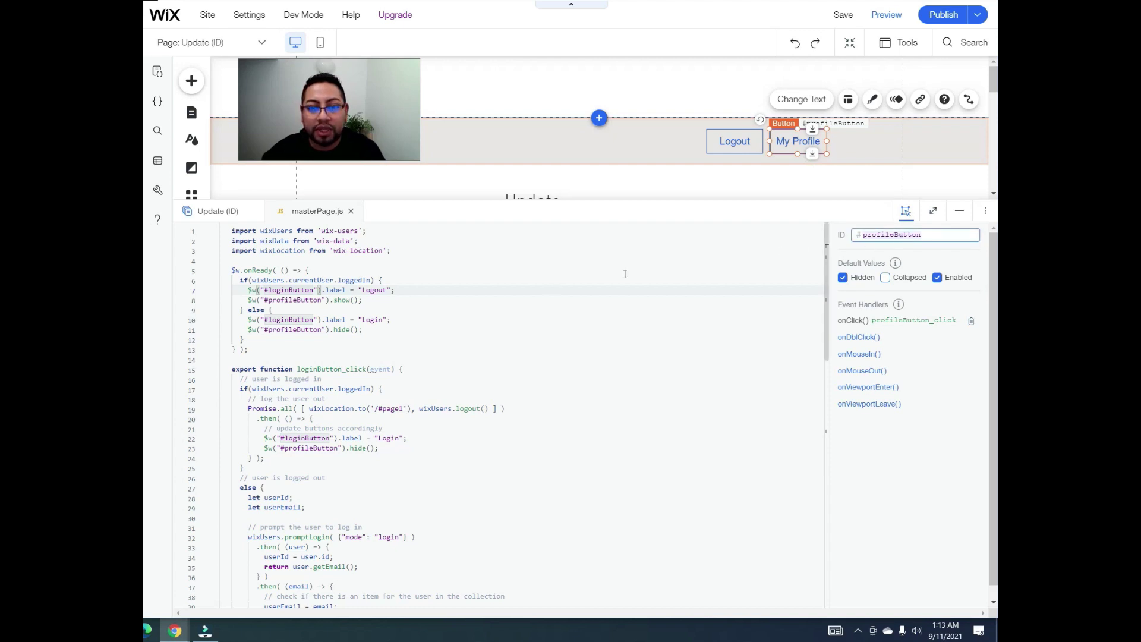
click(305, 330)
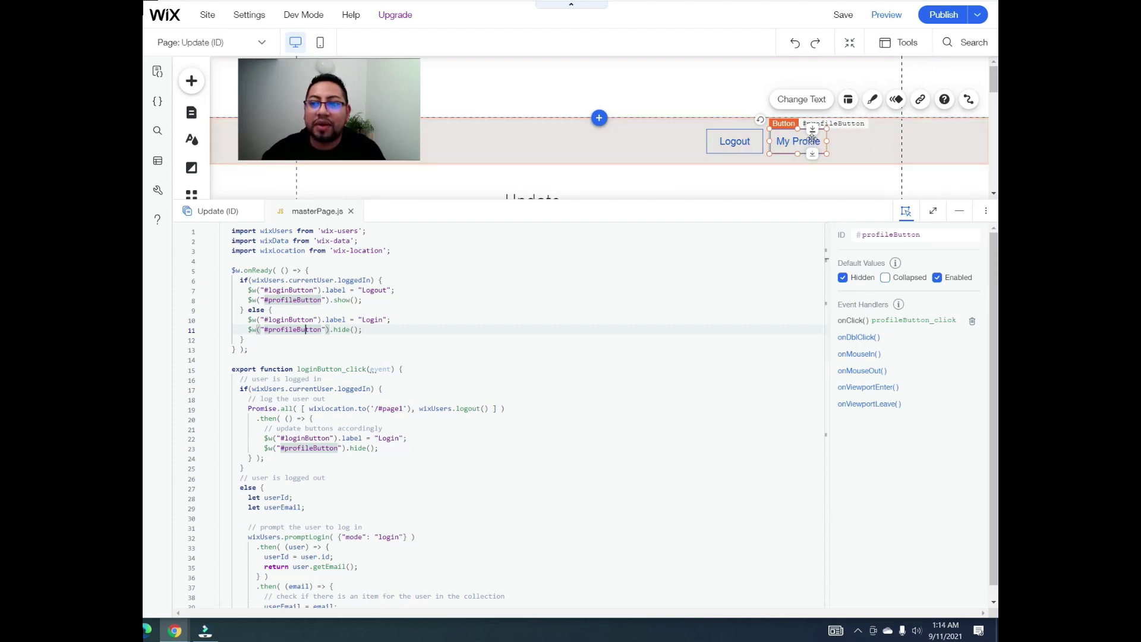
Step: Select '#page1' in the logout redirect on line 19, then minimize the code panel
scroll(420, 374, down, 2)
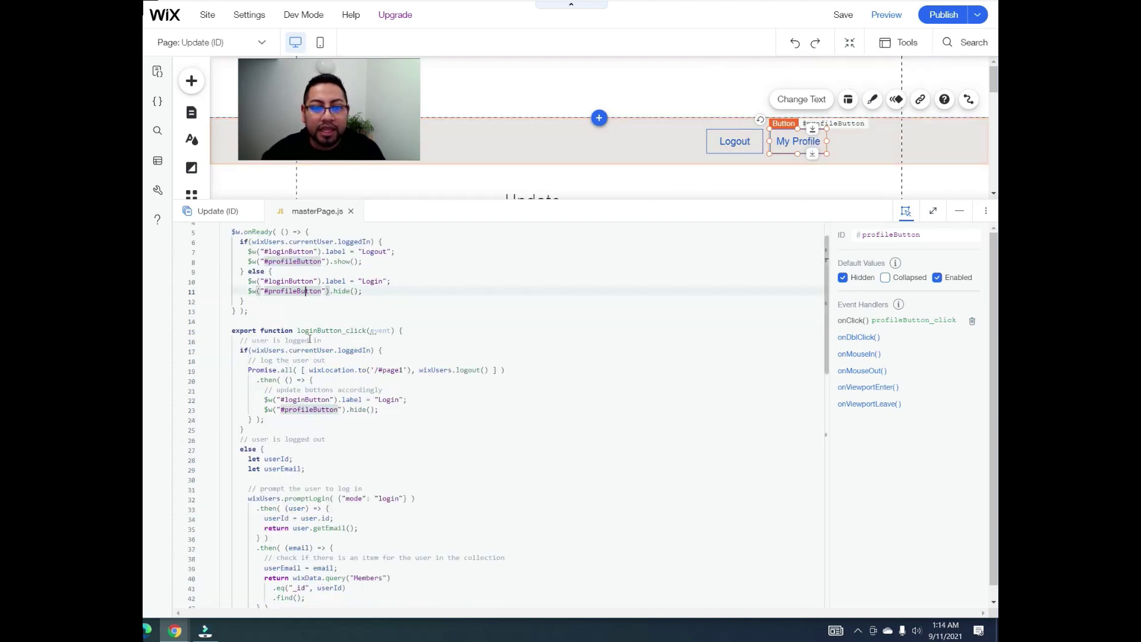
scroll(310, 340, down, 2)
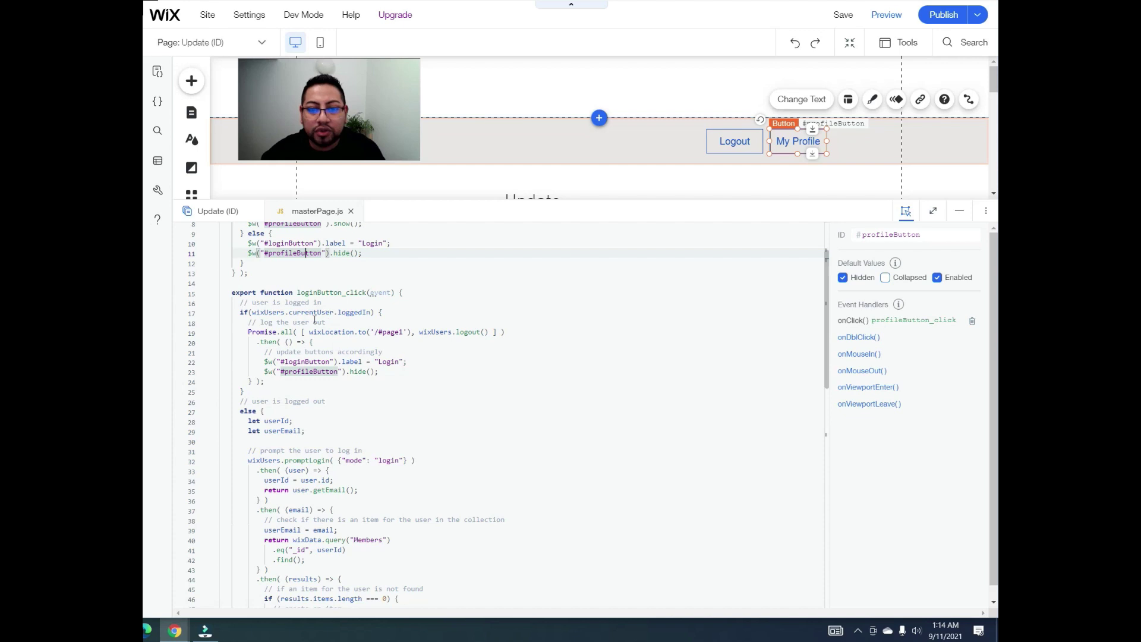
click(244, 331)
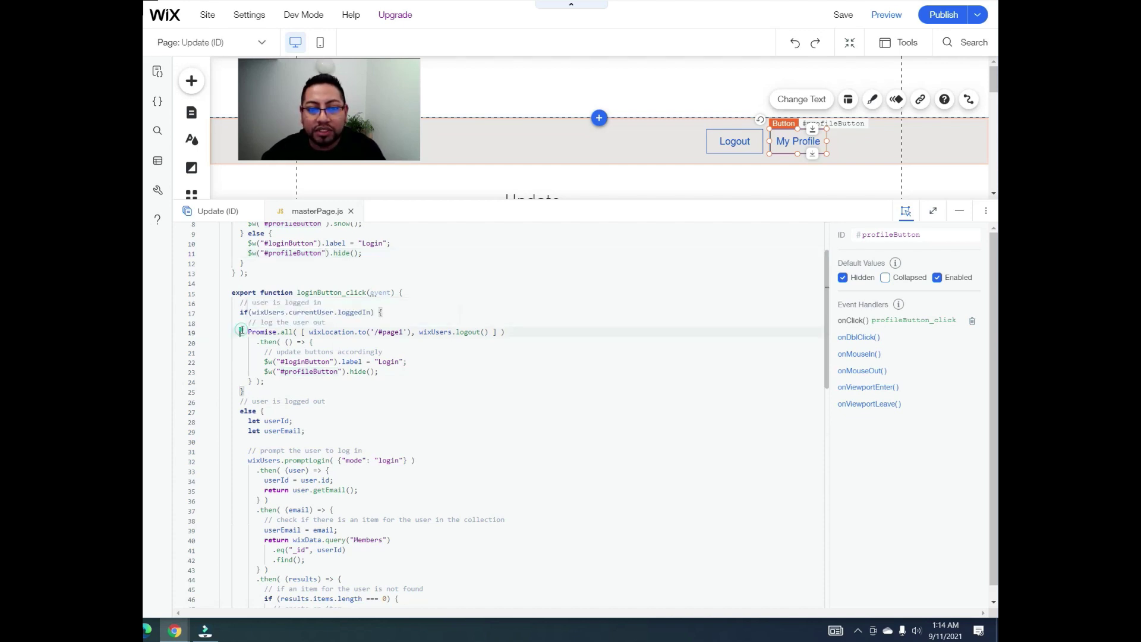
drag(242, 331, 510, 333)
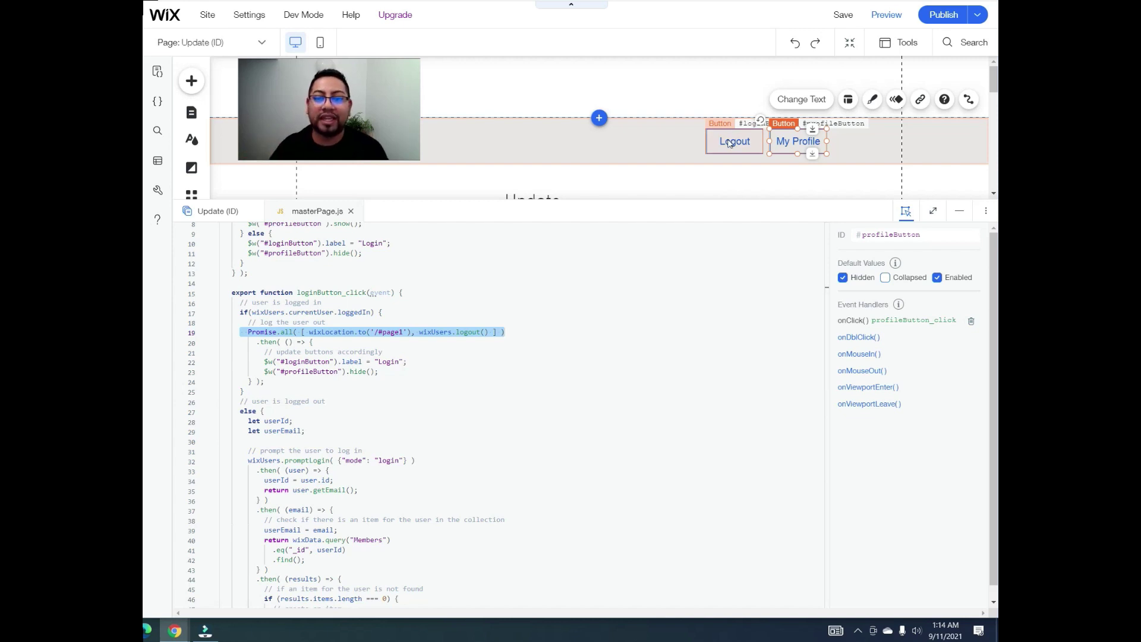
click(398, 331)
key(shift+Home)
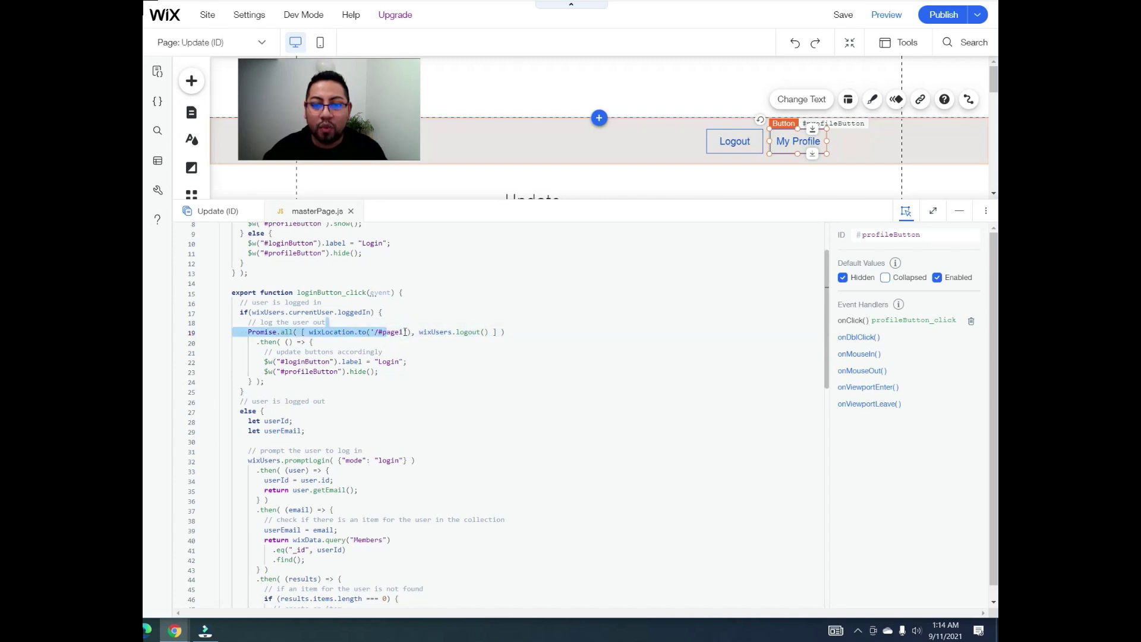
click(404, 332)
drag(404, 332, 379, 332)
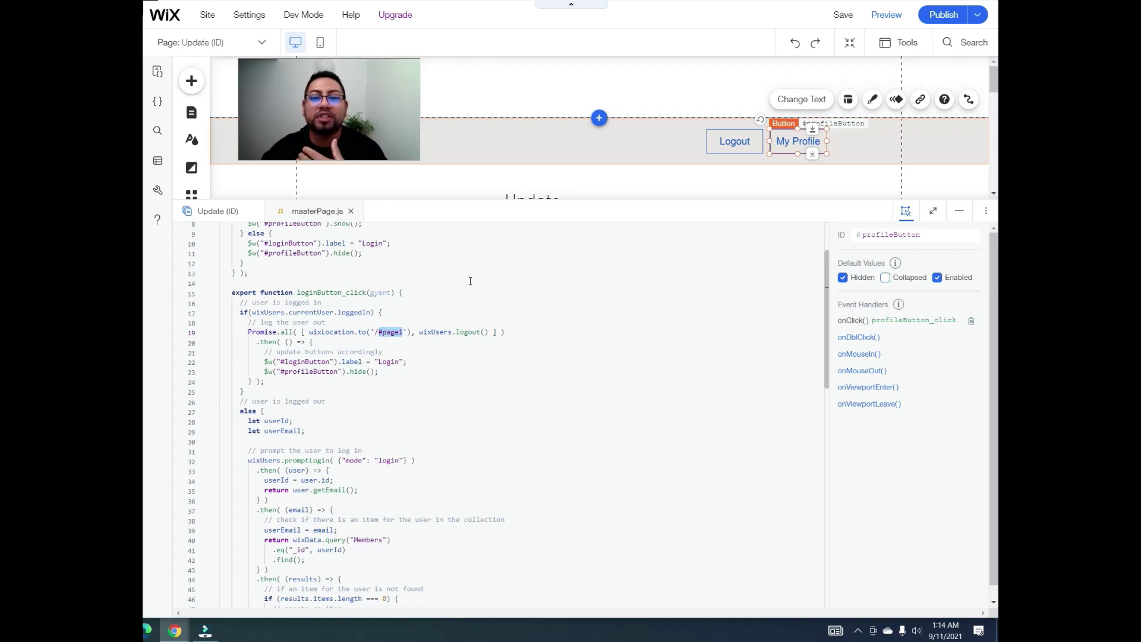
click(958, 211)
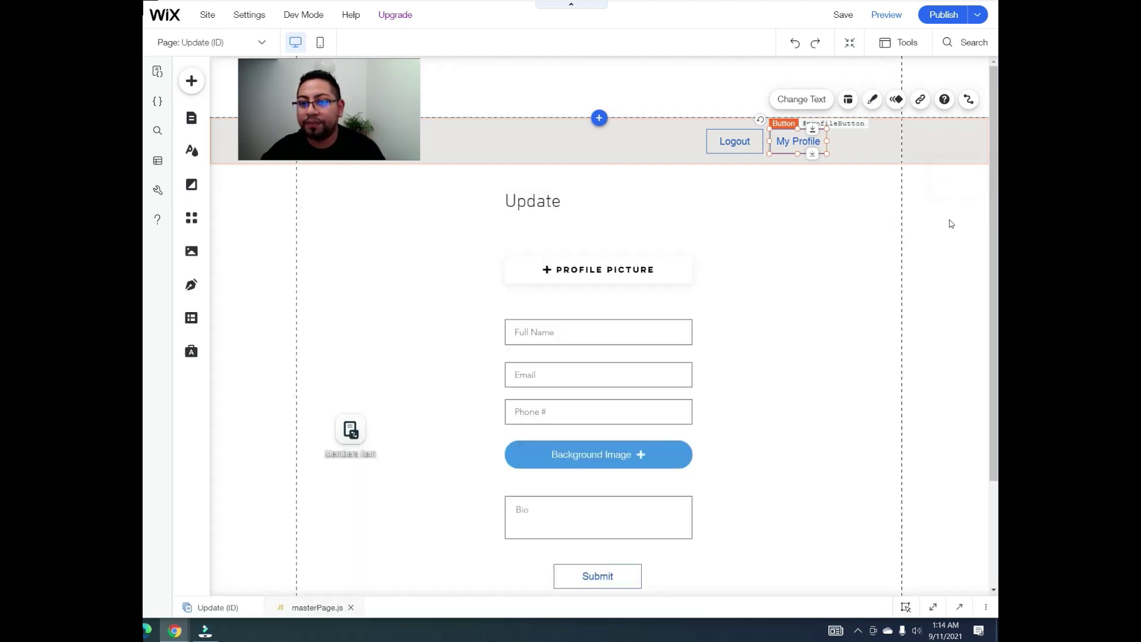
Step: Switch to the Home page from the Site Menu pages list, then close the list
click(197, 120)
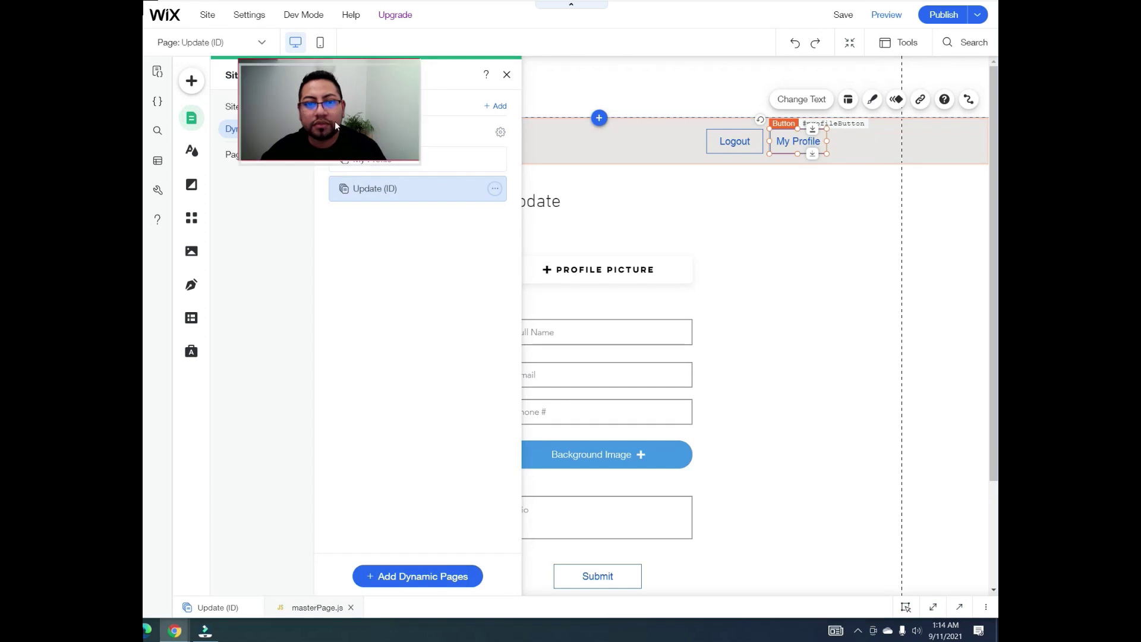
click(234, 107)
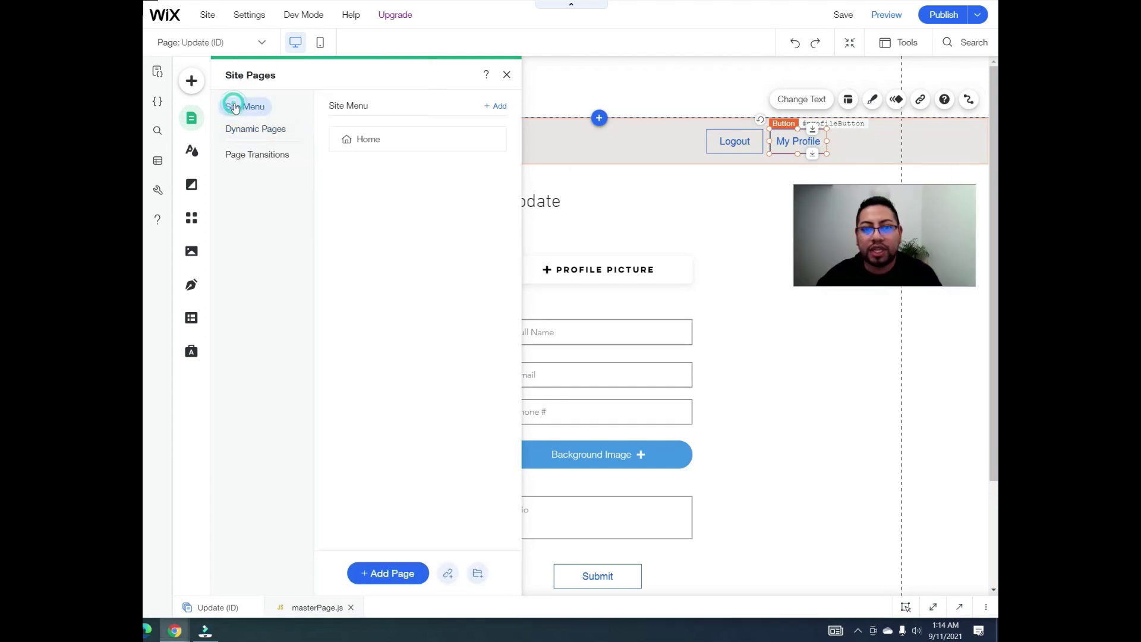
click(392, 138)
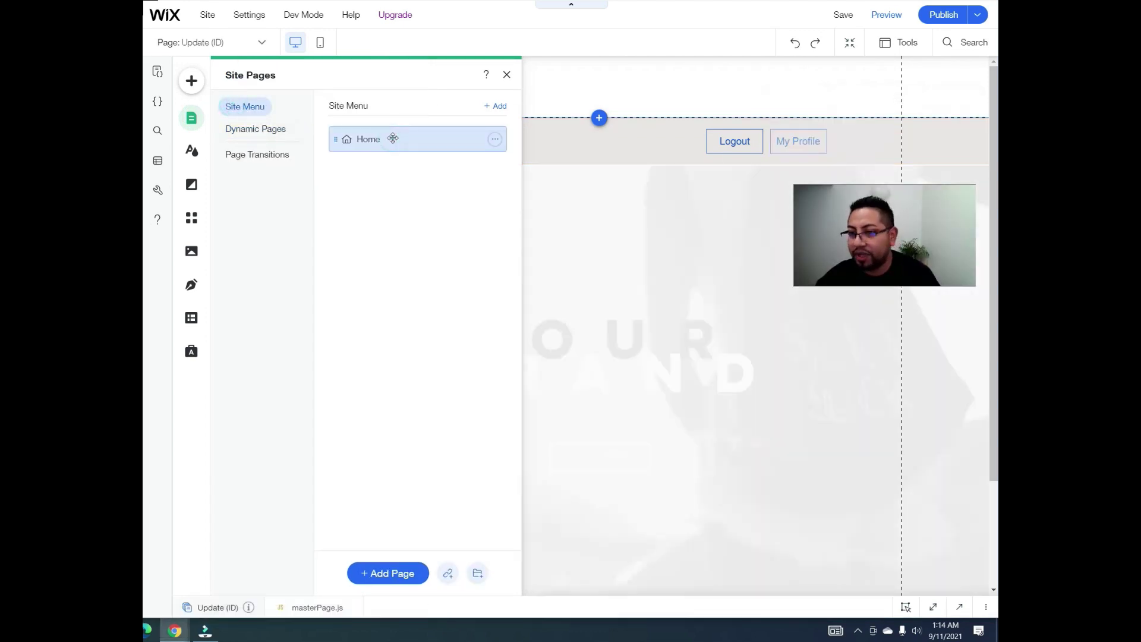
click(506, 74)
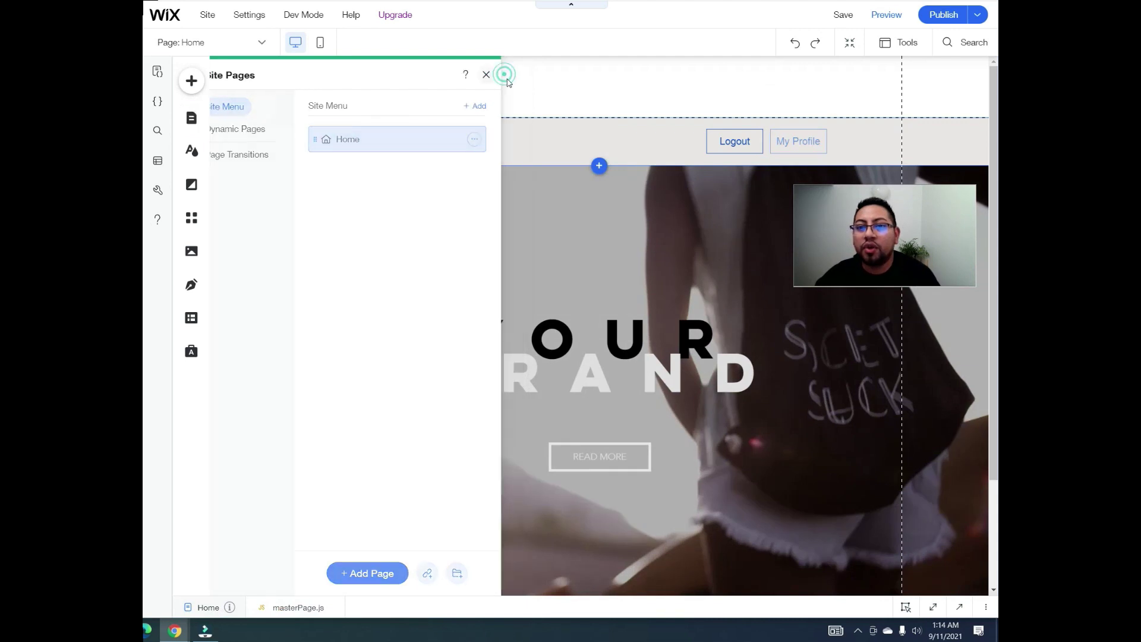
scroll(552, 194, down, 3)
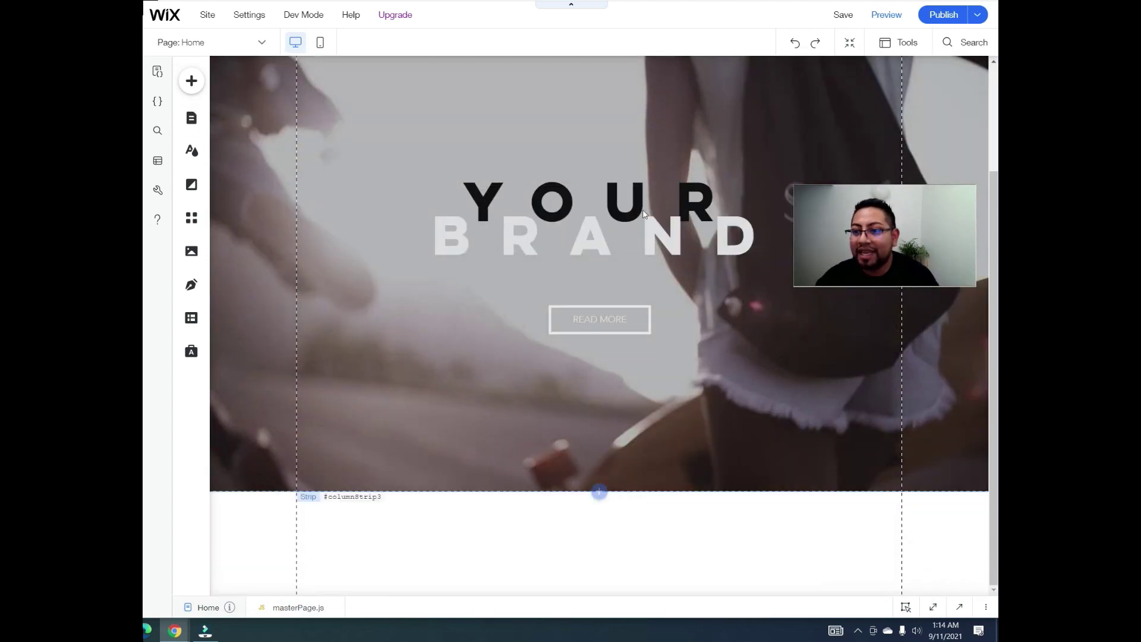
Step: Select the Home page hero strip and drag it about 100 px lower
scroll(531, 226, up, 2)
click(657, 189)
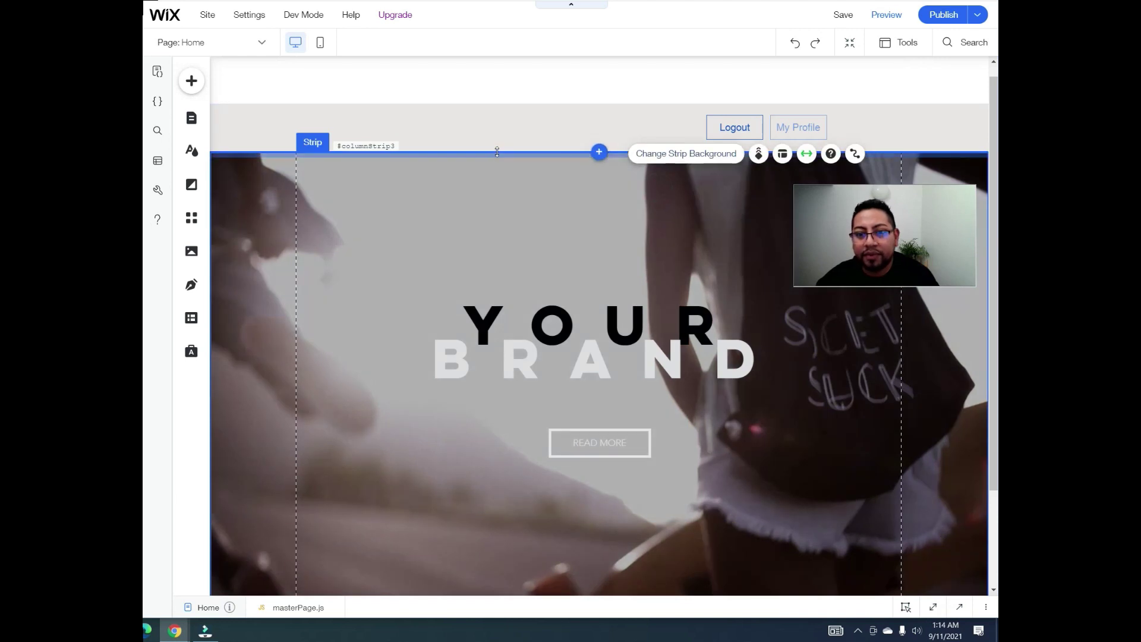
drag(739, 172, 847, 167)
drag(654, 154, 644, 211)
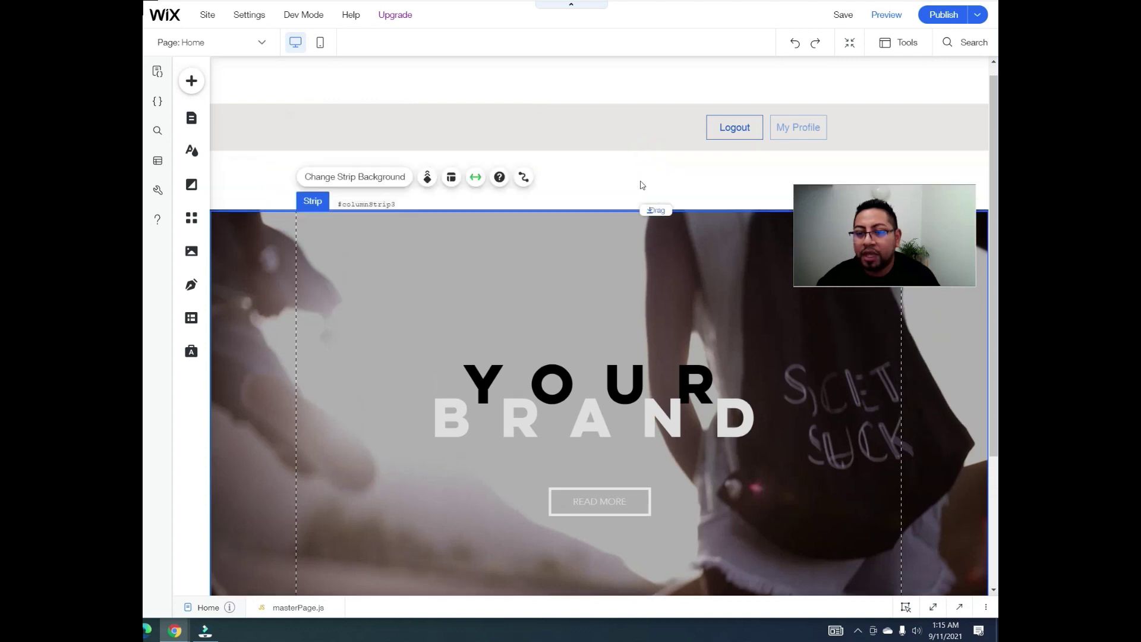
Step: Select the page, header and hero strip in turn to confirm the page ID is #page1
click(641, 179)
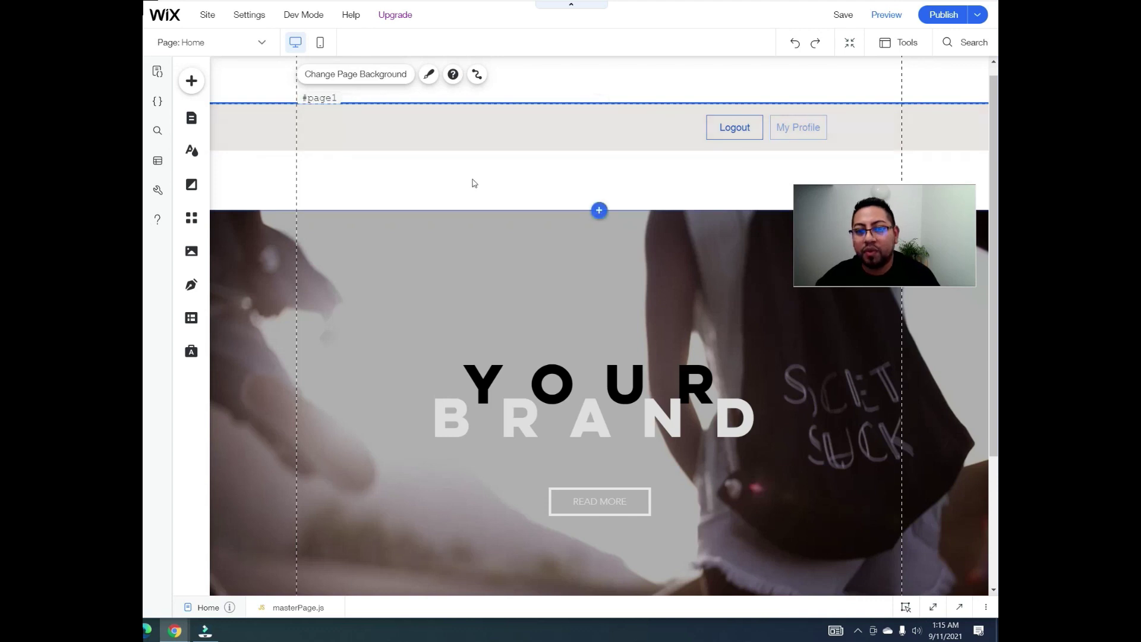
click(628, 132)
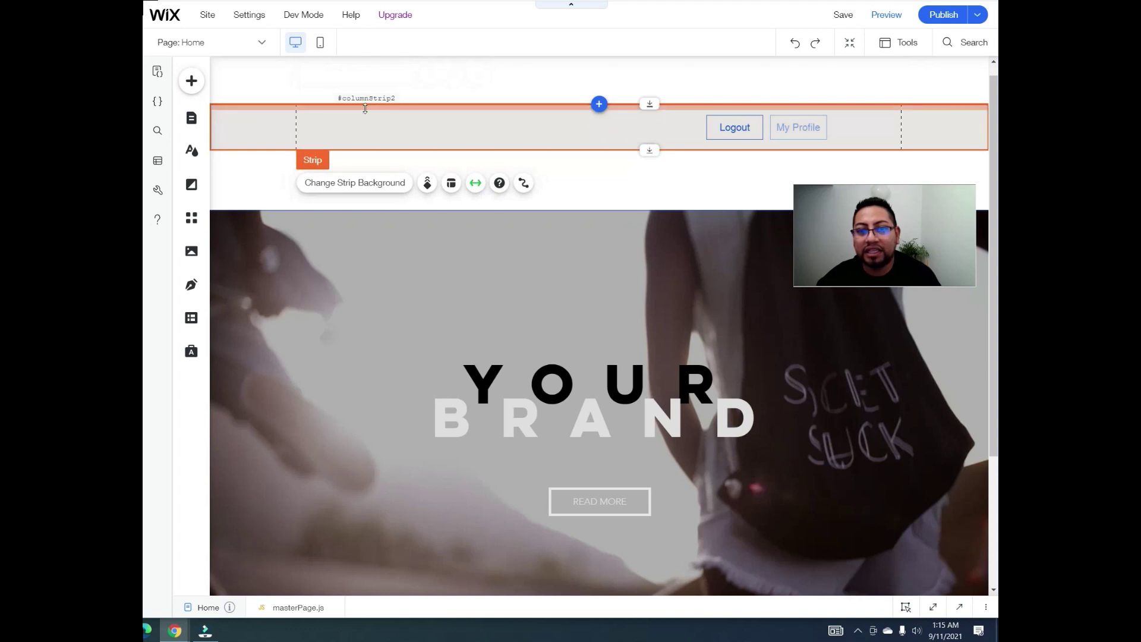
click(461, 83)
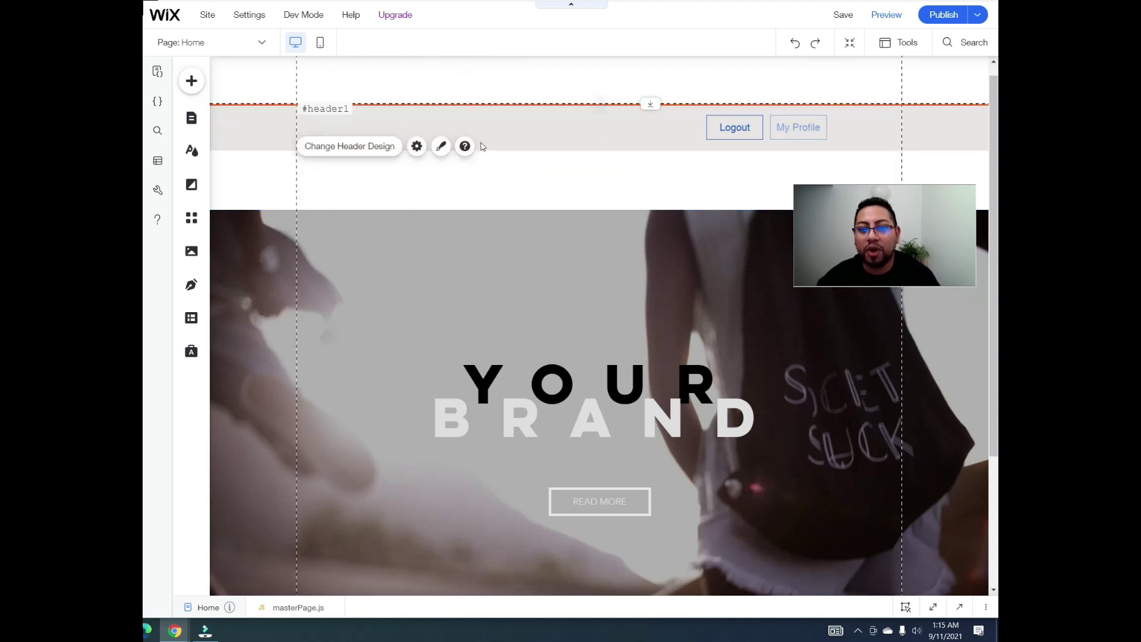
click(526, 233)
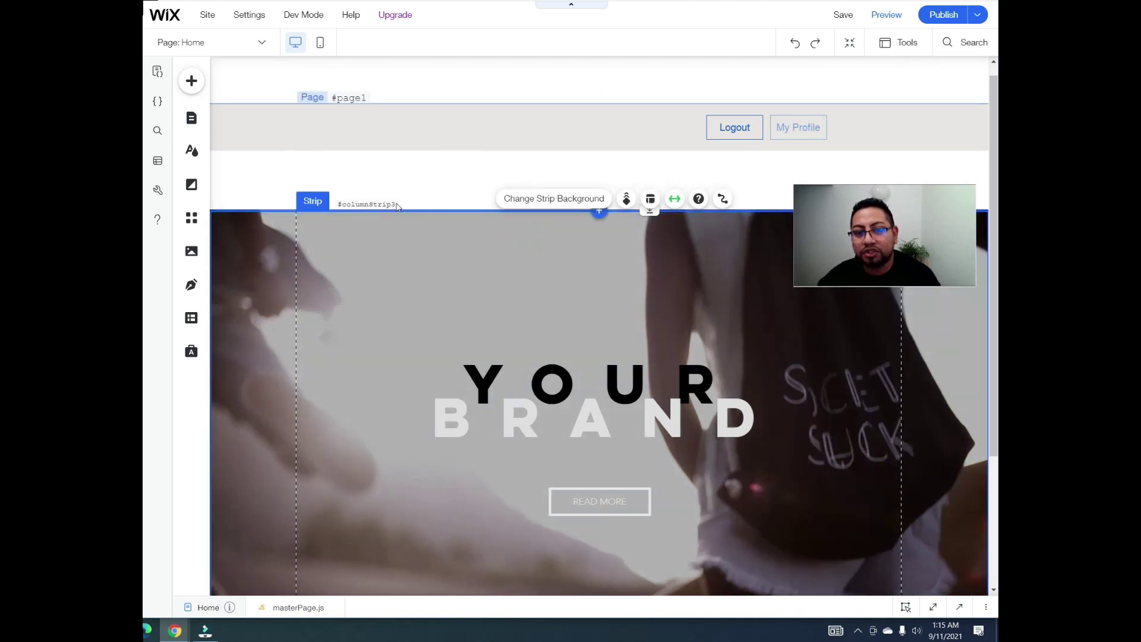
click(466, 161)
click(474, 164)
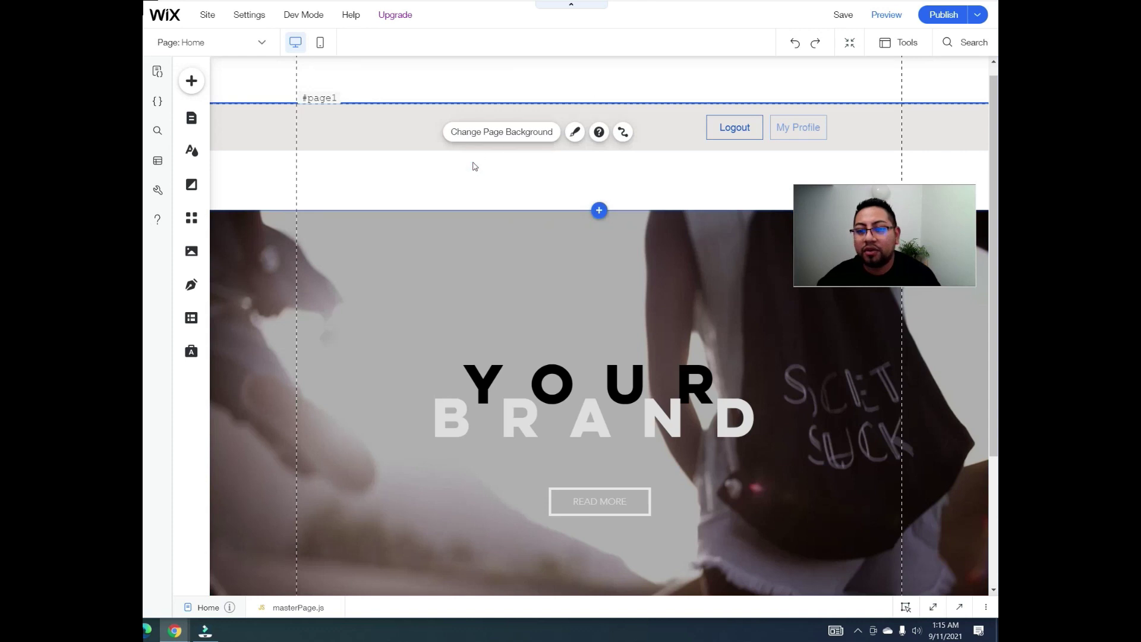
Step: Reopen the code panel at a shorter height and move the hero strip back beneath the header
click(957, 611)
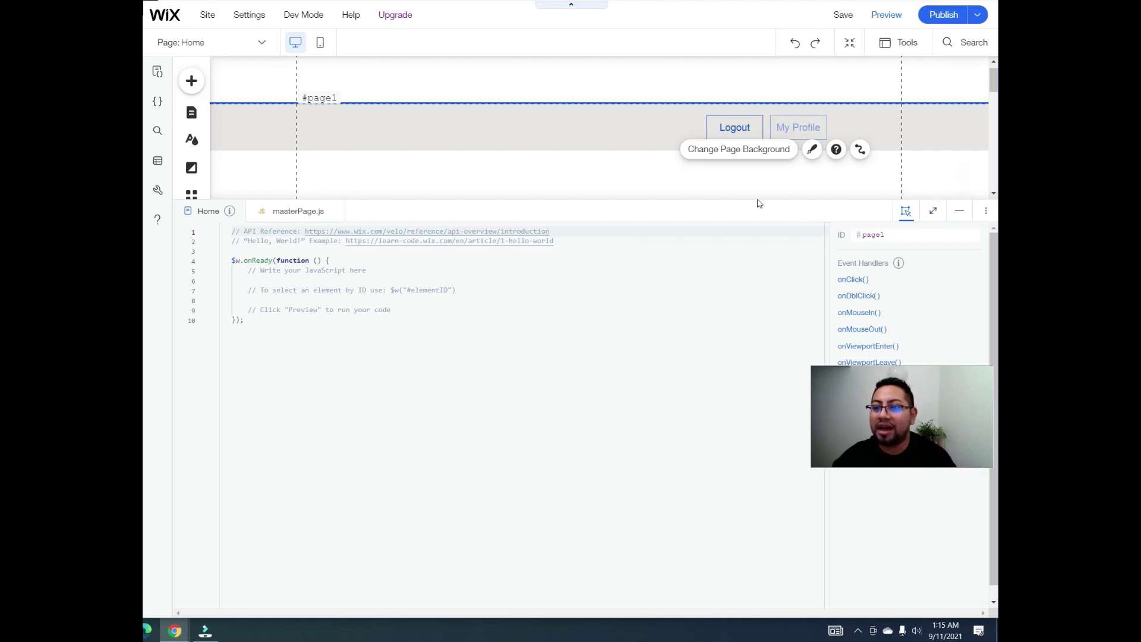
drag(753, 200, 751, 339)
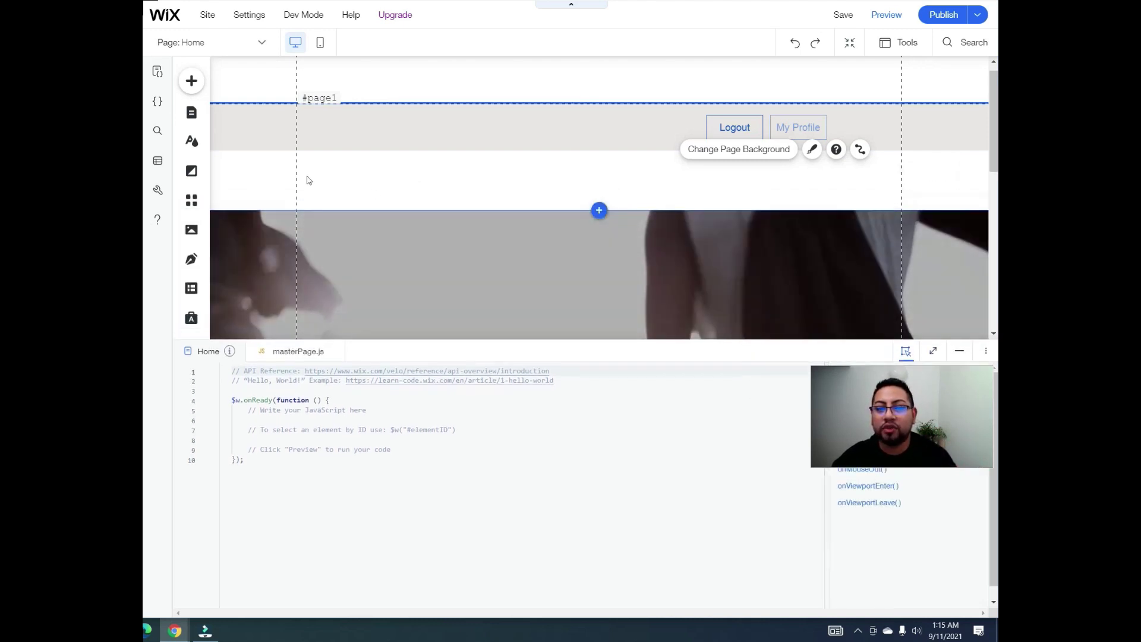
click(667, 235)
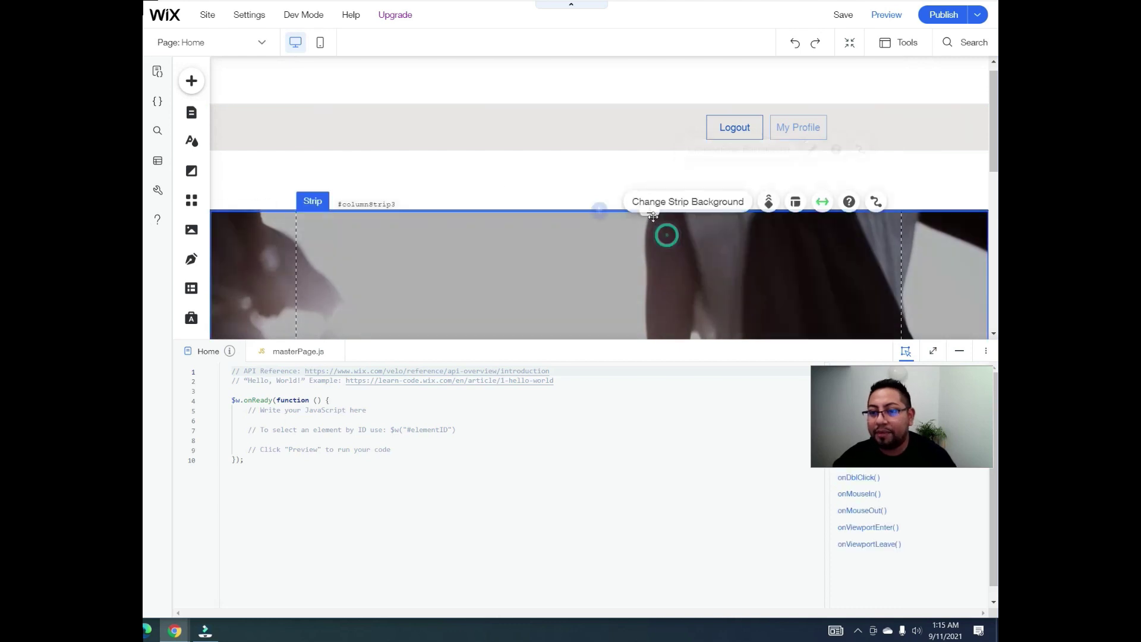
drag(646, 215, 649, 151)
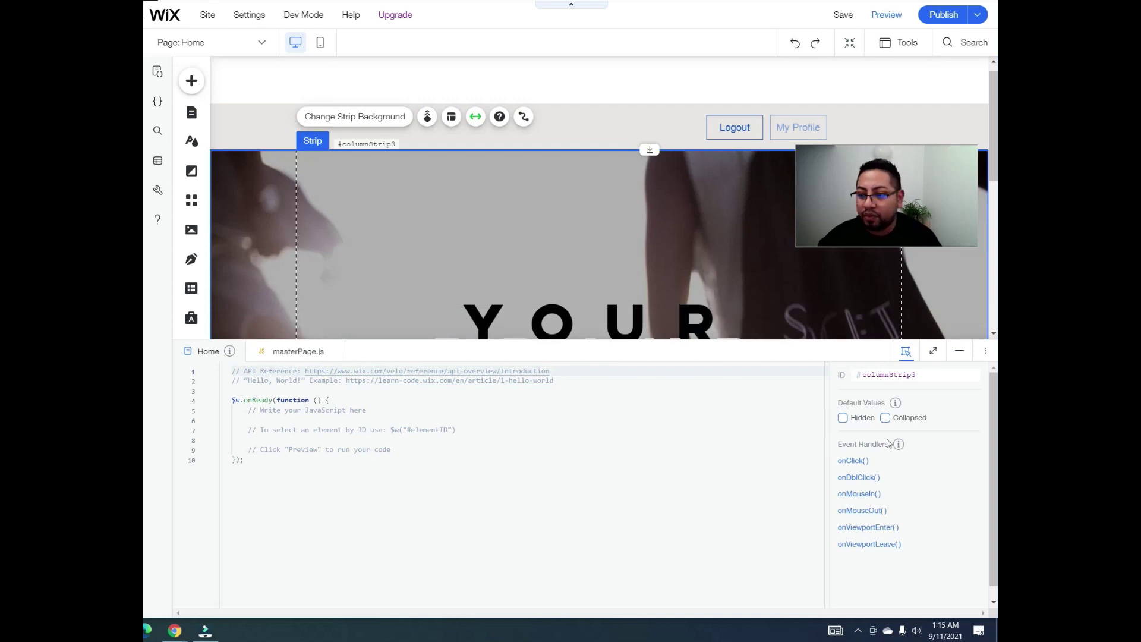
Step: Open masterPage.js from the header strip, enlarge the panel, and mark Promise.all on line 19
click(618, 136)
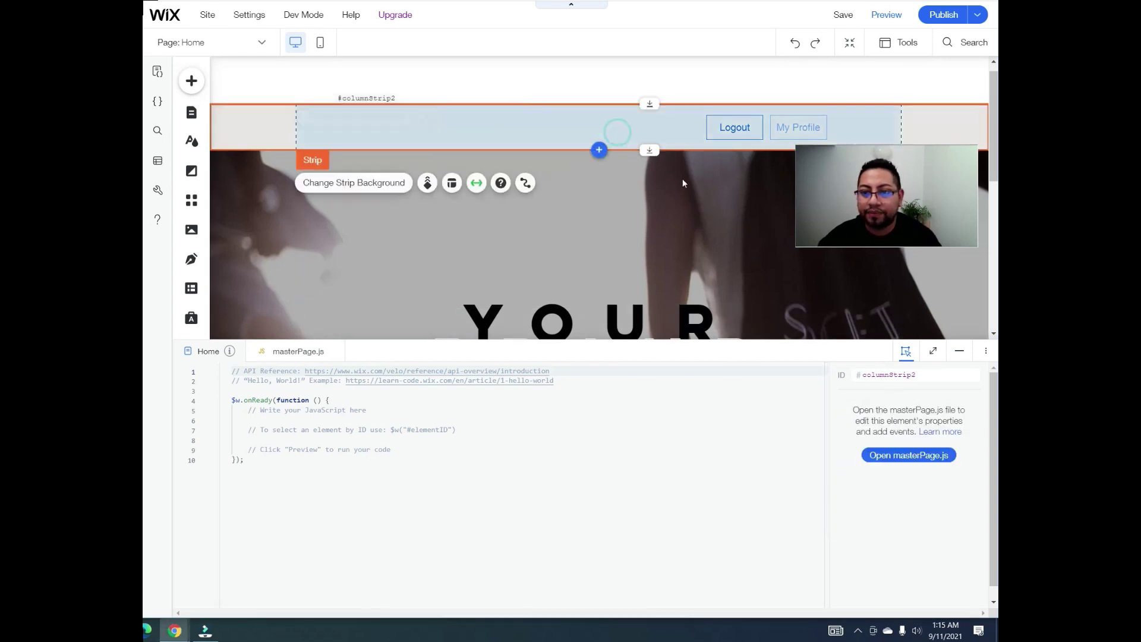
click(913, 461)
drag(605, 339, 563, 180)
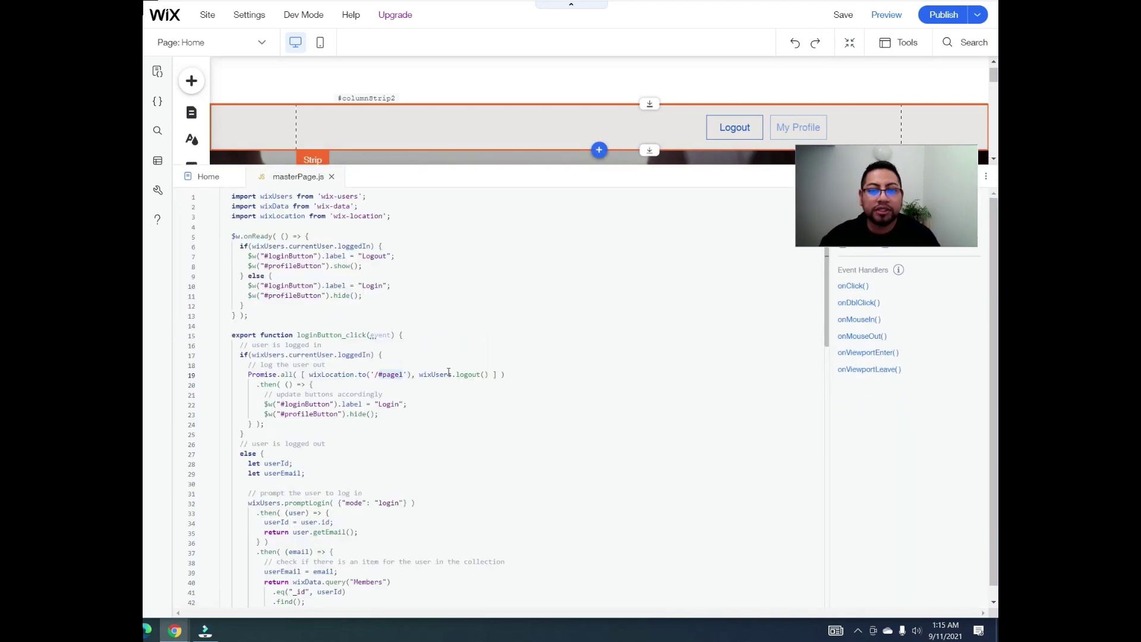
drag(248, 373, 520, 382)
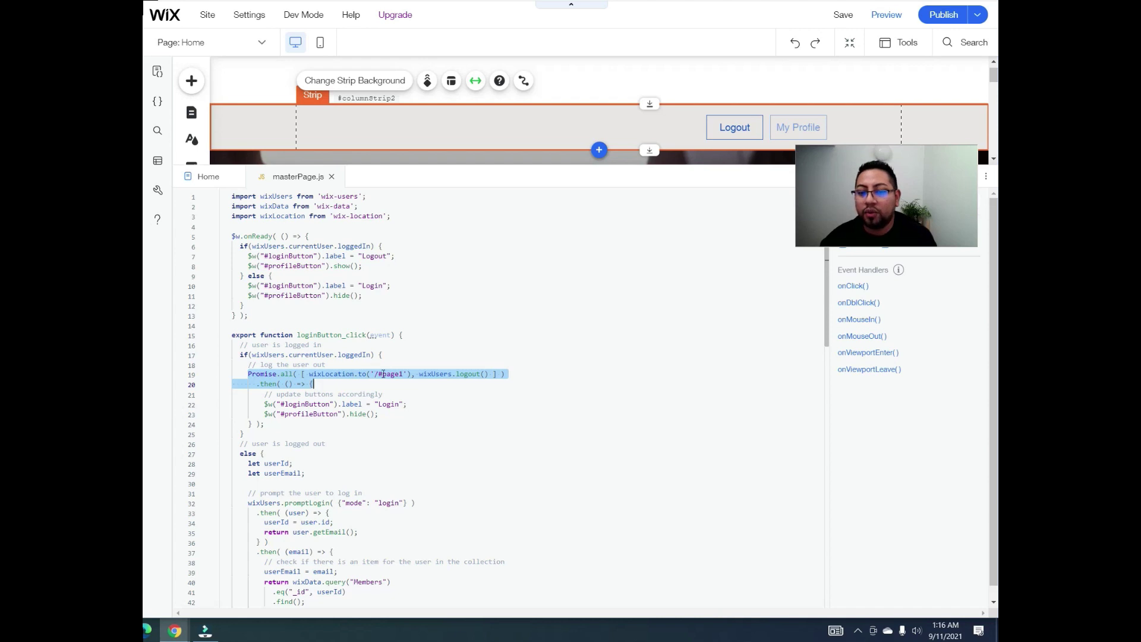
Step: Review the '/#page1' redirect and line 69's profile redirect, then drag the code panel taller
click(384, 374)
double_click(389, 373)
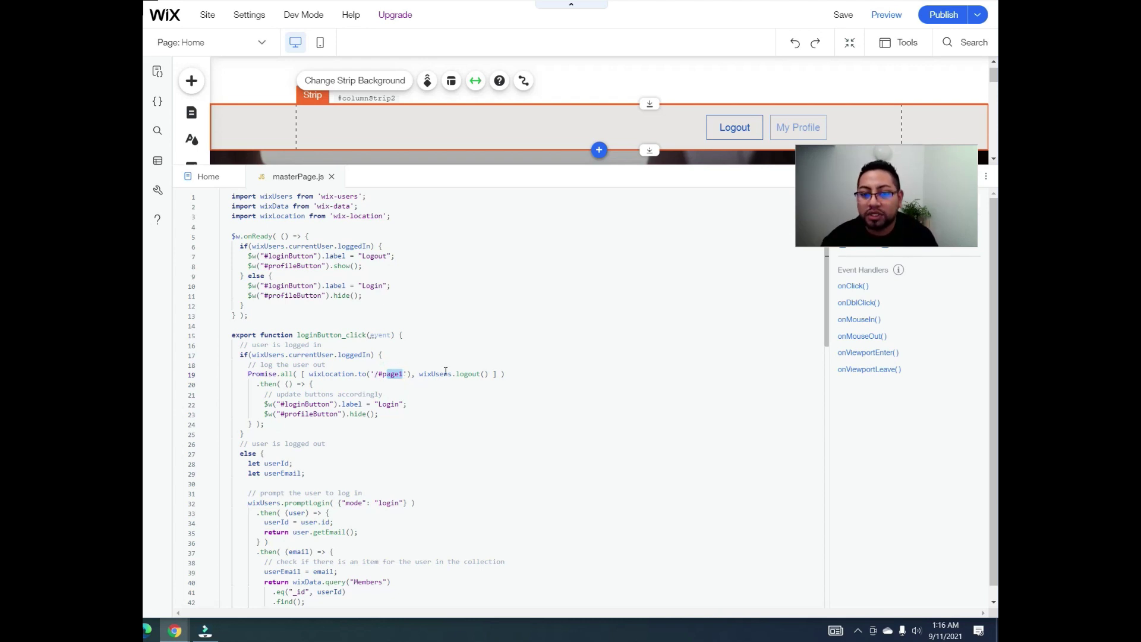
click(421, 398)
scroll(419, 416, down, 7)
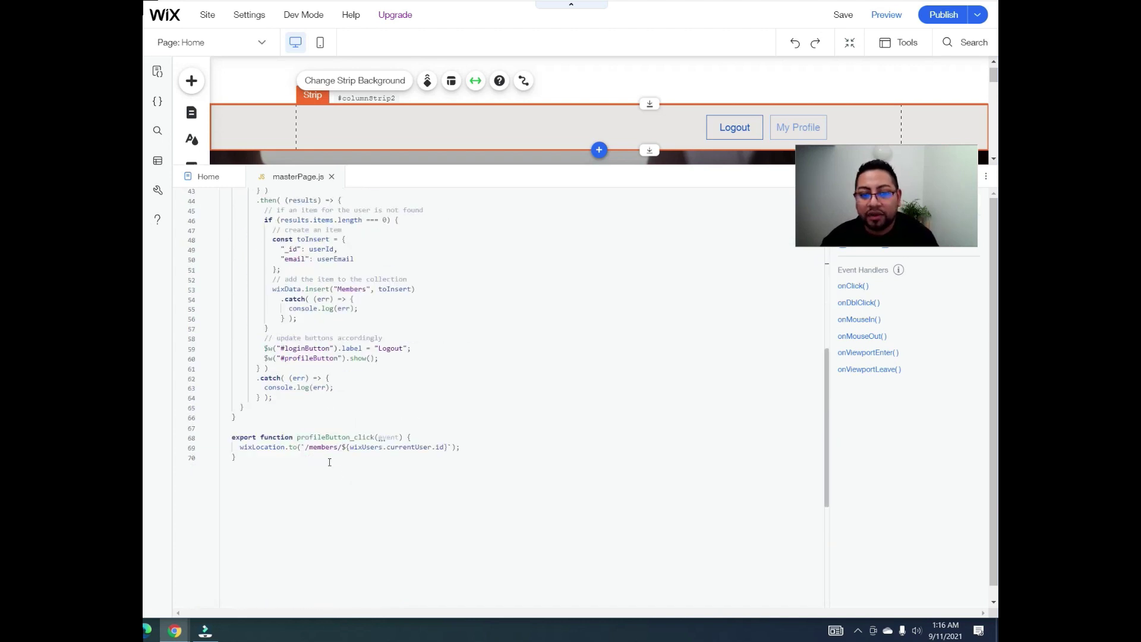
click(301, 448)
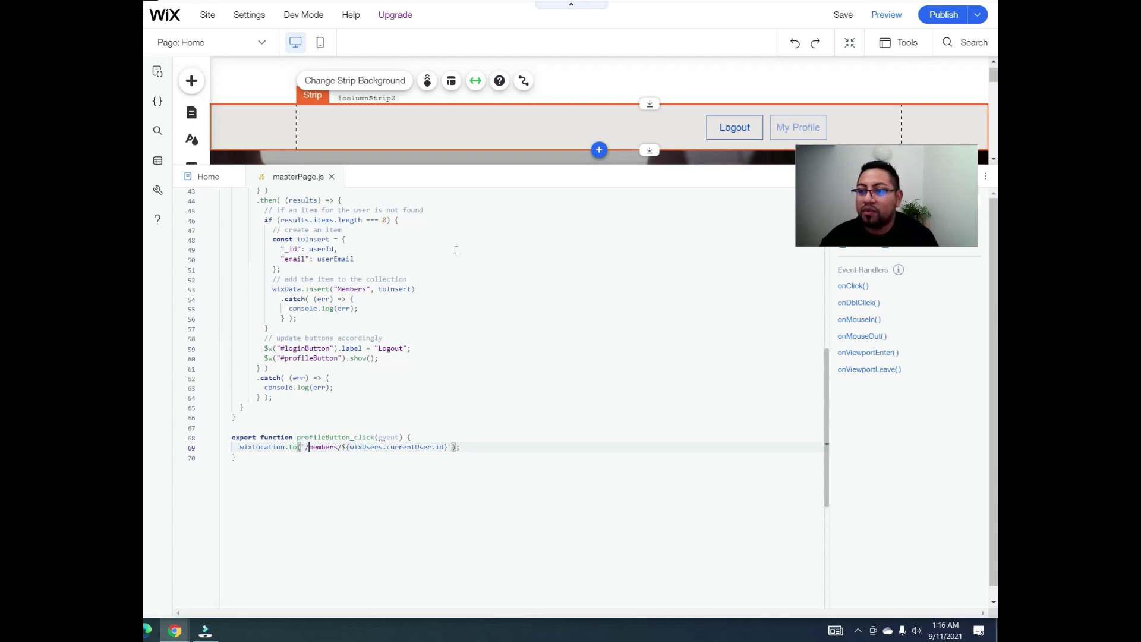
scroll(476, 337, up, 5)
scroll(470, 351, down, 6)
scroll(460, 380, up, 5)
scroll(461, 392, up, 5)
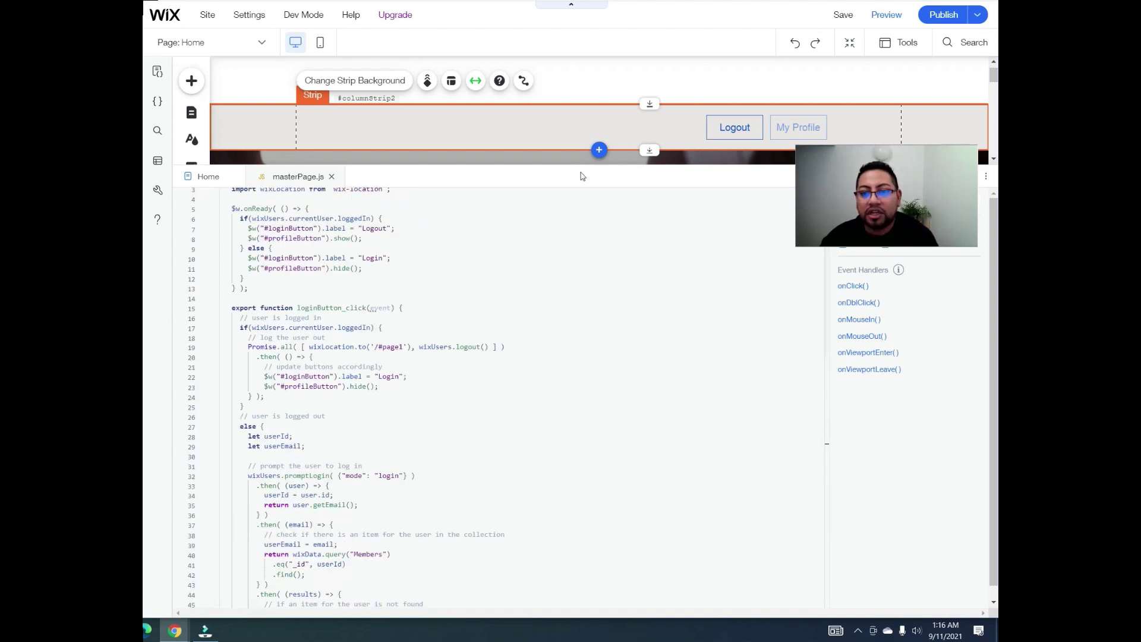
drag(573, 160, 578, 73)
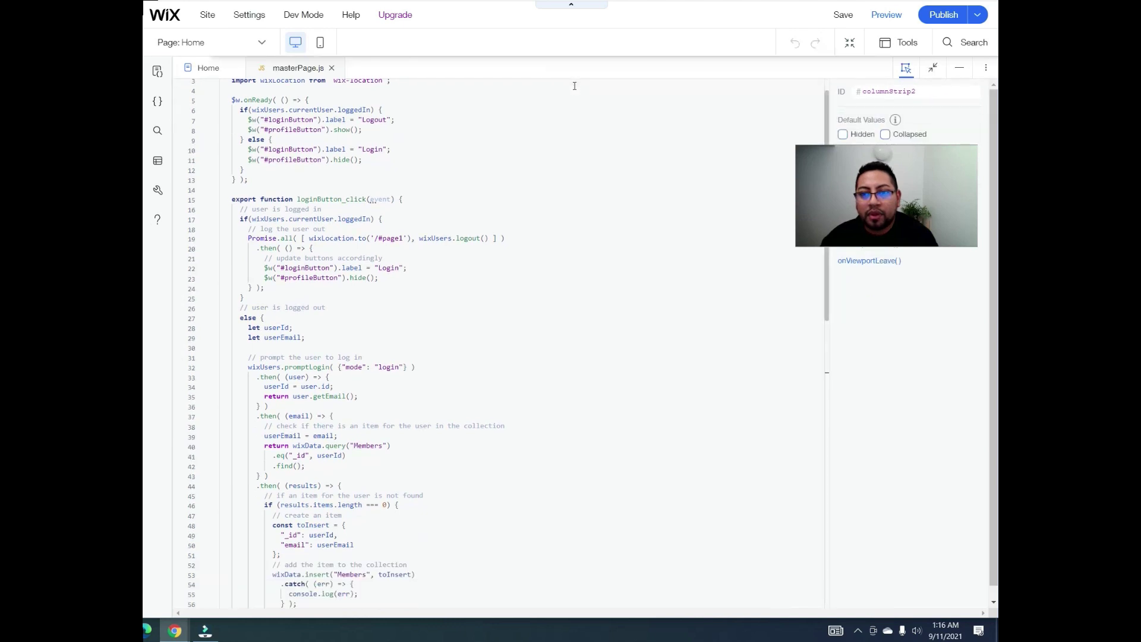
Step: Review the masterPage.js code down to the profileButton_click export
scroll(510, 207, up, 1)
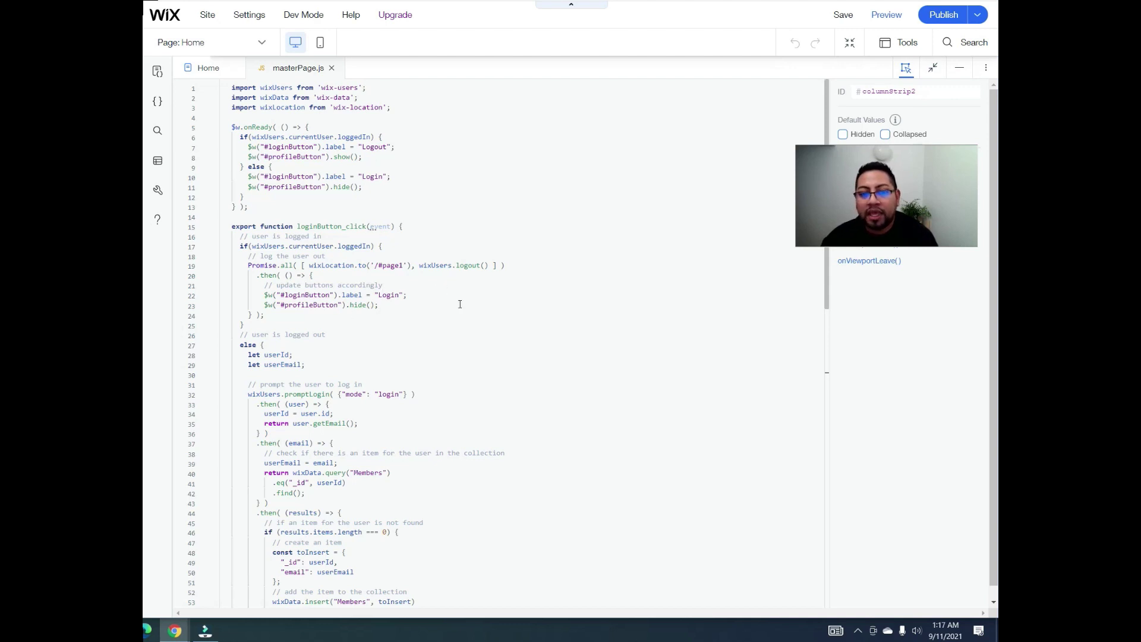
scroll(460, 306, down, 4)
scroll(457, 323, down, 3)
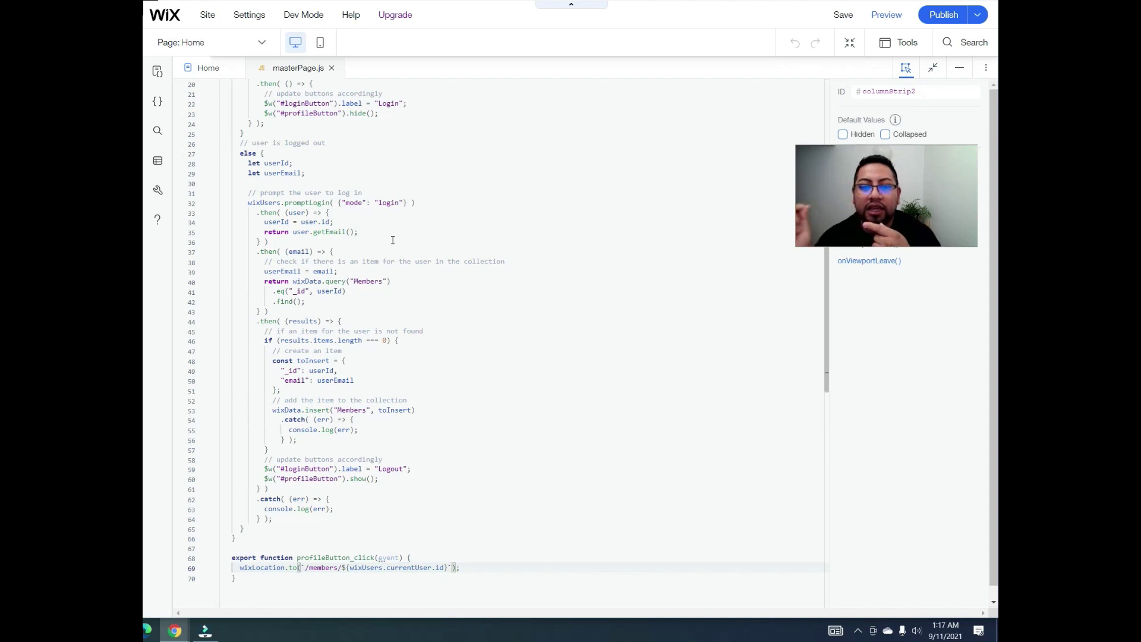
scroll(366, 286, down, 3)
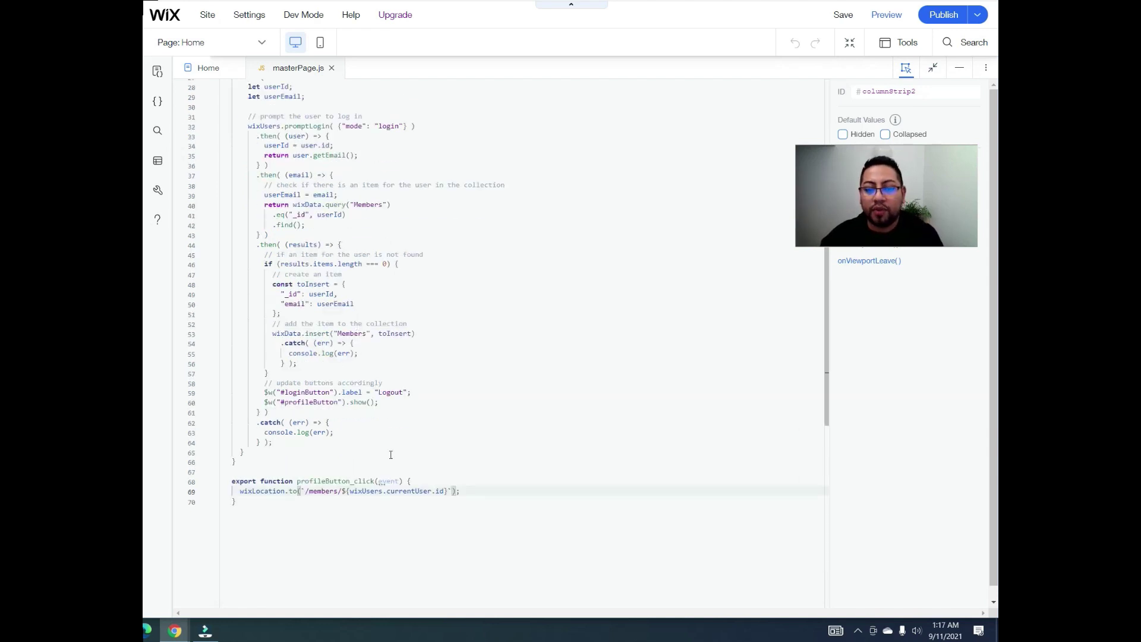
double_click(244, 482)
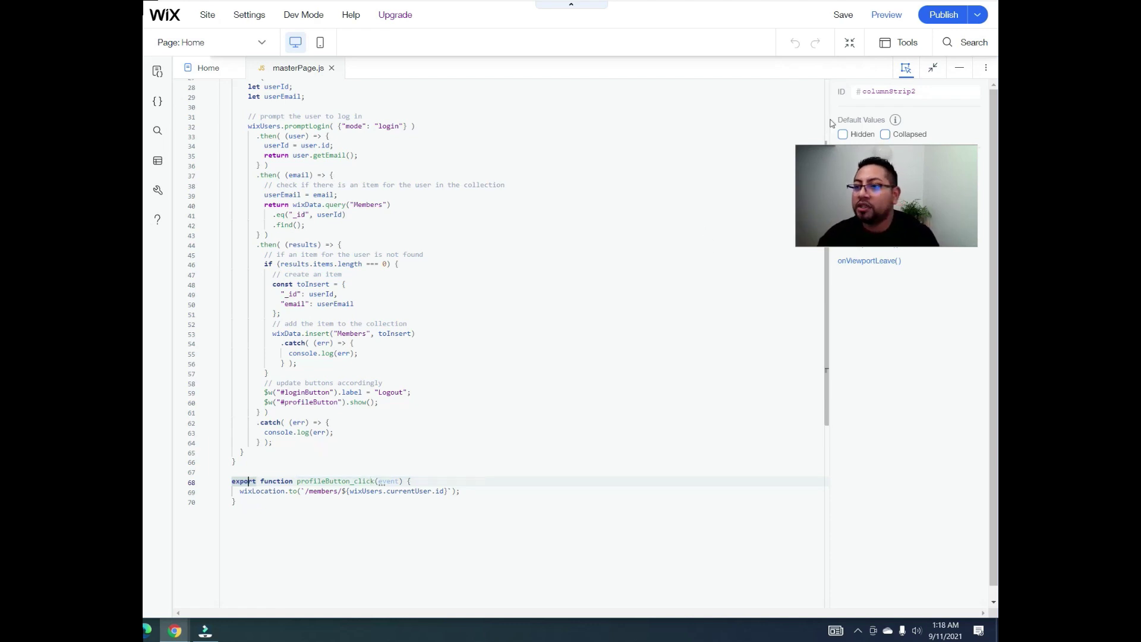
Step: Shrink the code panel, publish the site, and view the live site
click(933, 67)
click(952, 17)
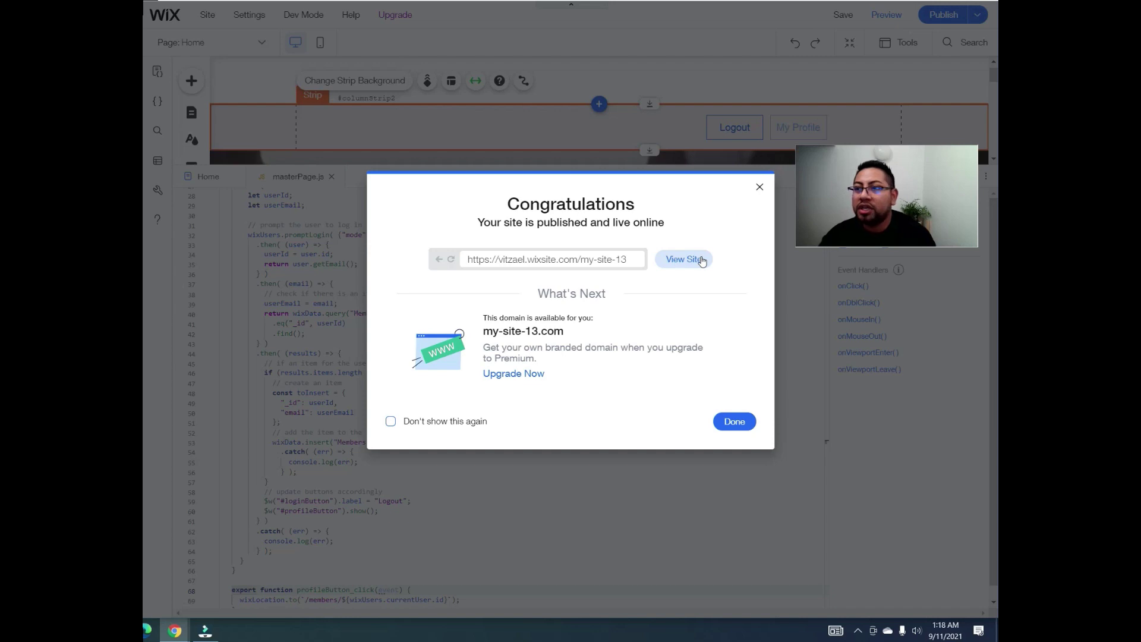
click(701, 261)
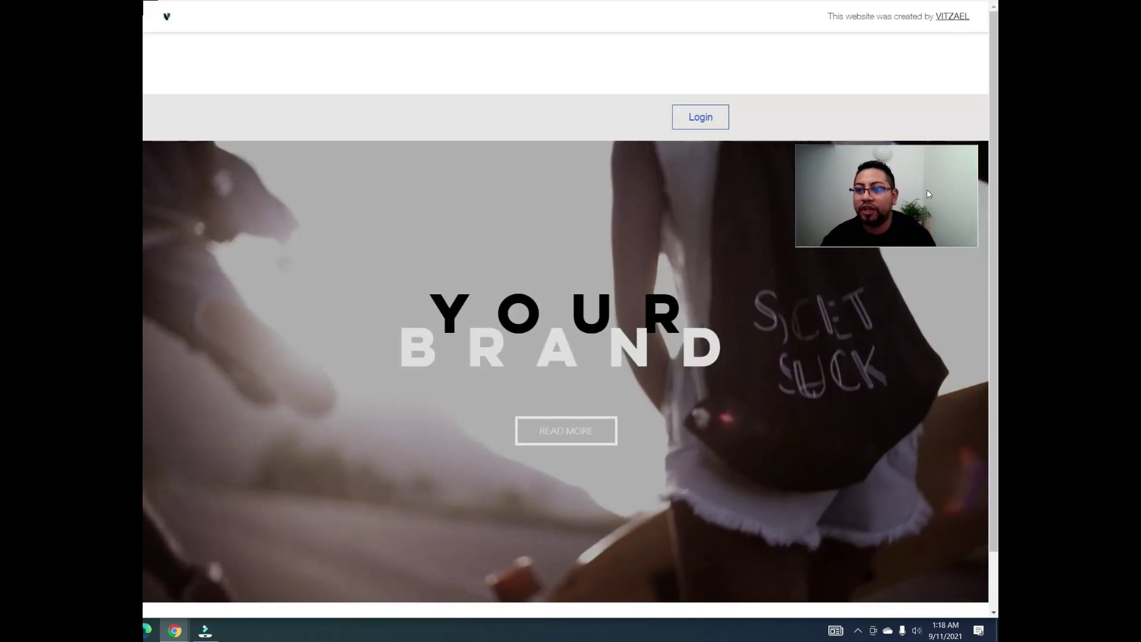
Step: Log in on the live site and go to the member's My Profile page
click(698, 118)
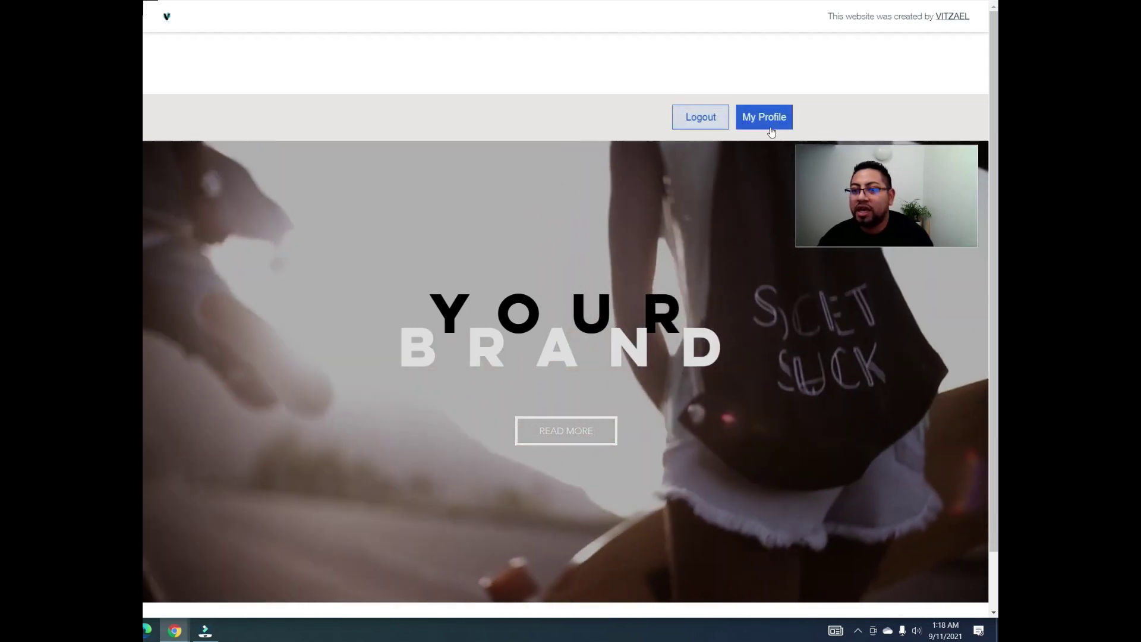
click(774, 126)
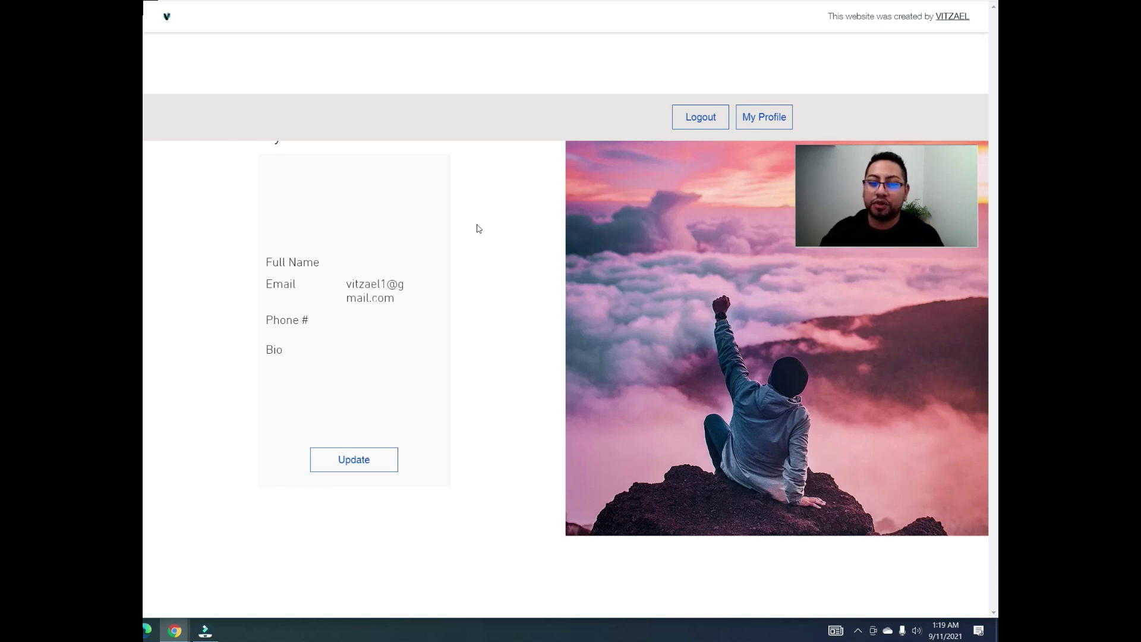
Step: Open the Update form and enter the member's full name and phone number
click(371, 462)
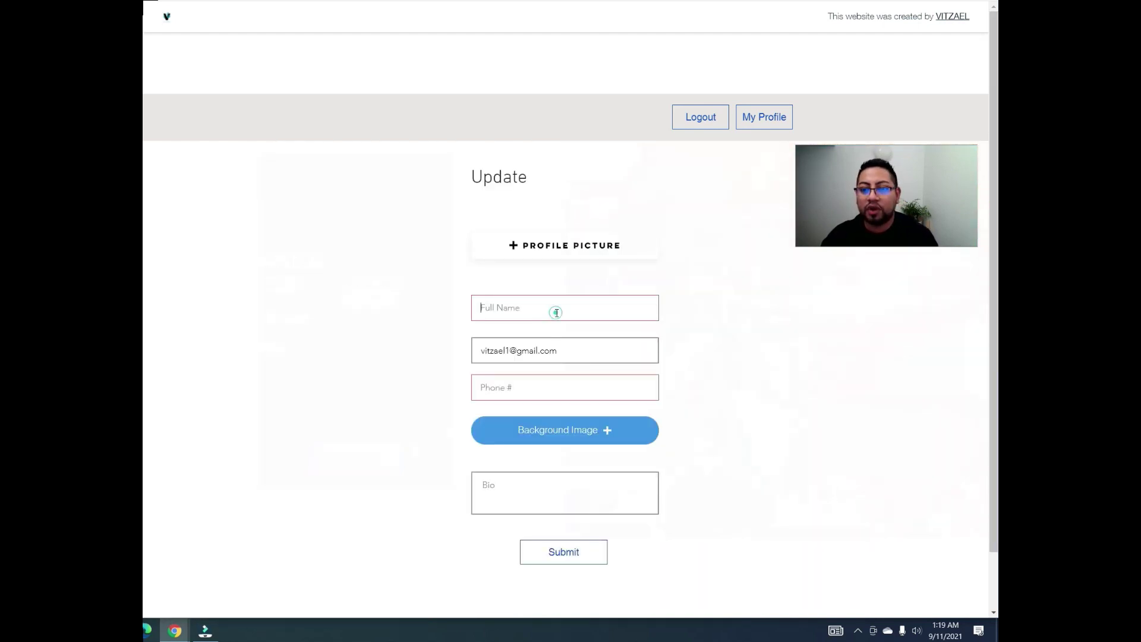
text(Dany E)
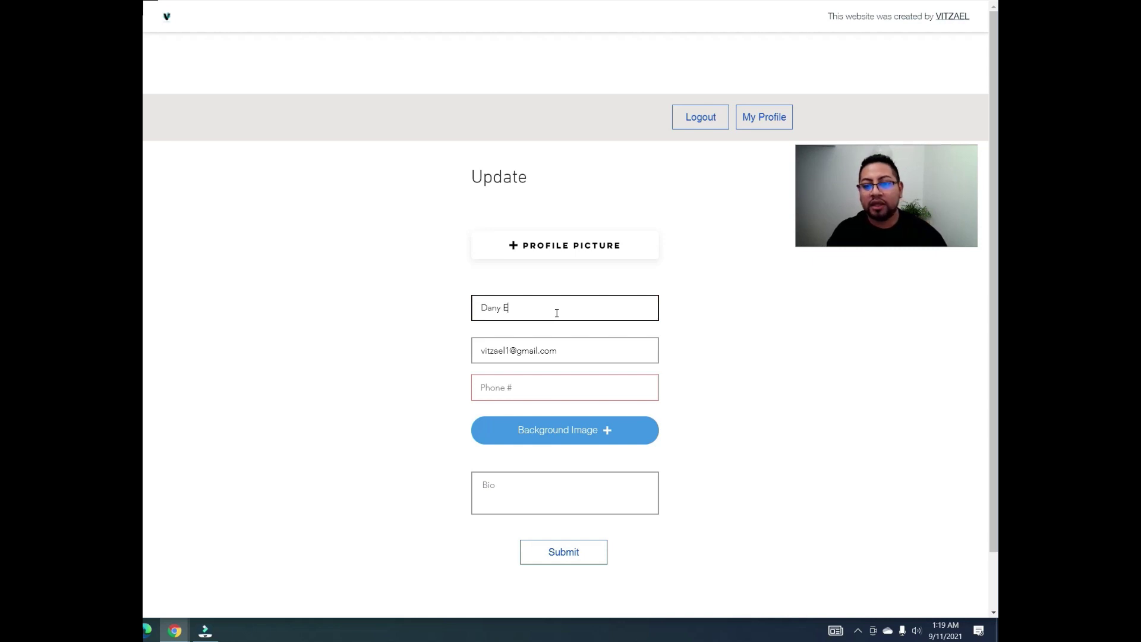
click(527, 389)
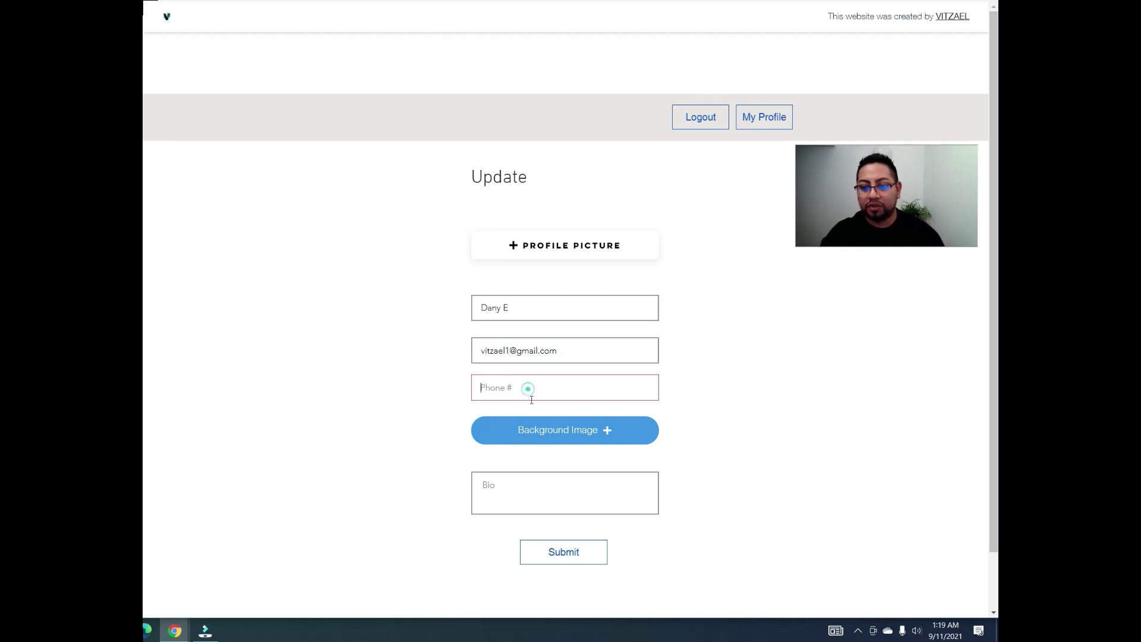
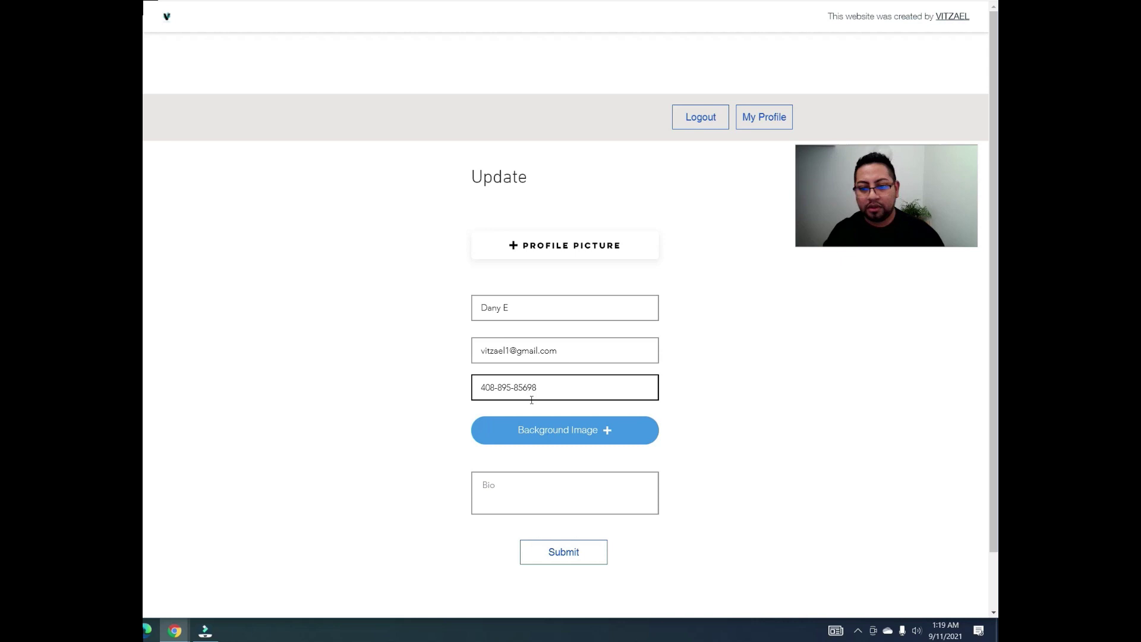
Step: Attach science-fiction-2907434_1280 as the Background Image
click(573, 433)
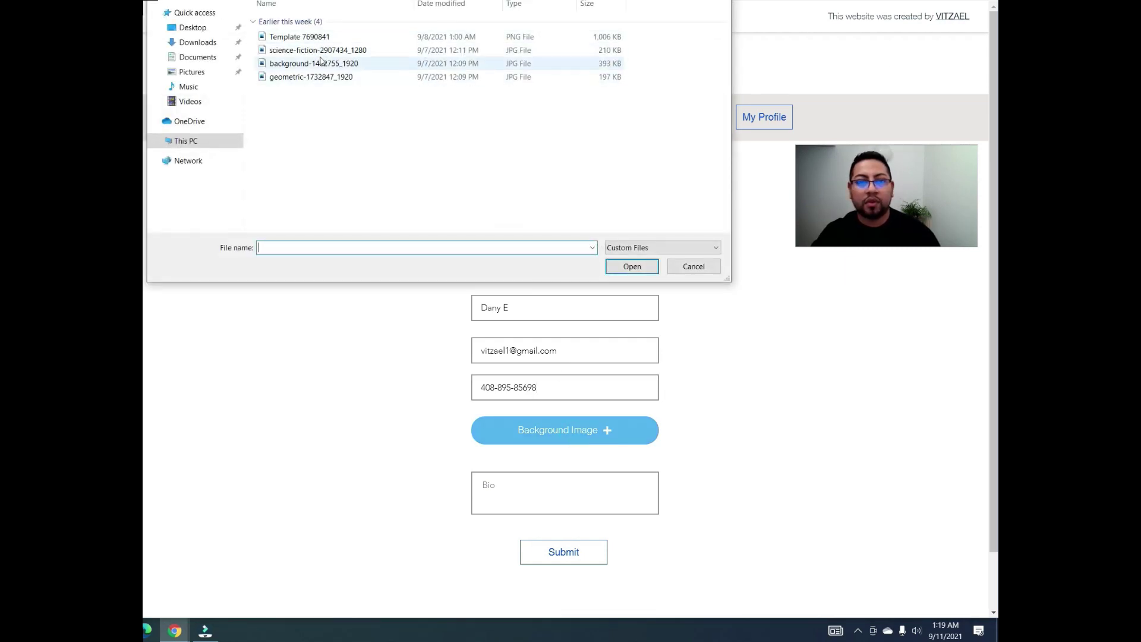
click(310, 50)
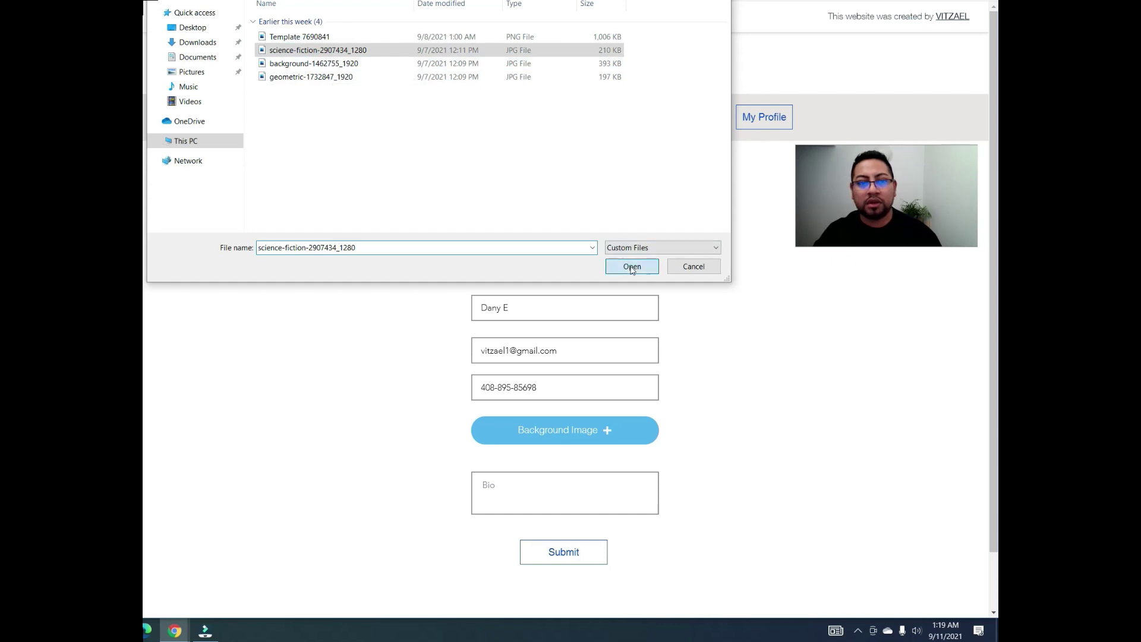
click(631, 266)
Step: Write a short bio in the Bio field
click(577, 486)
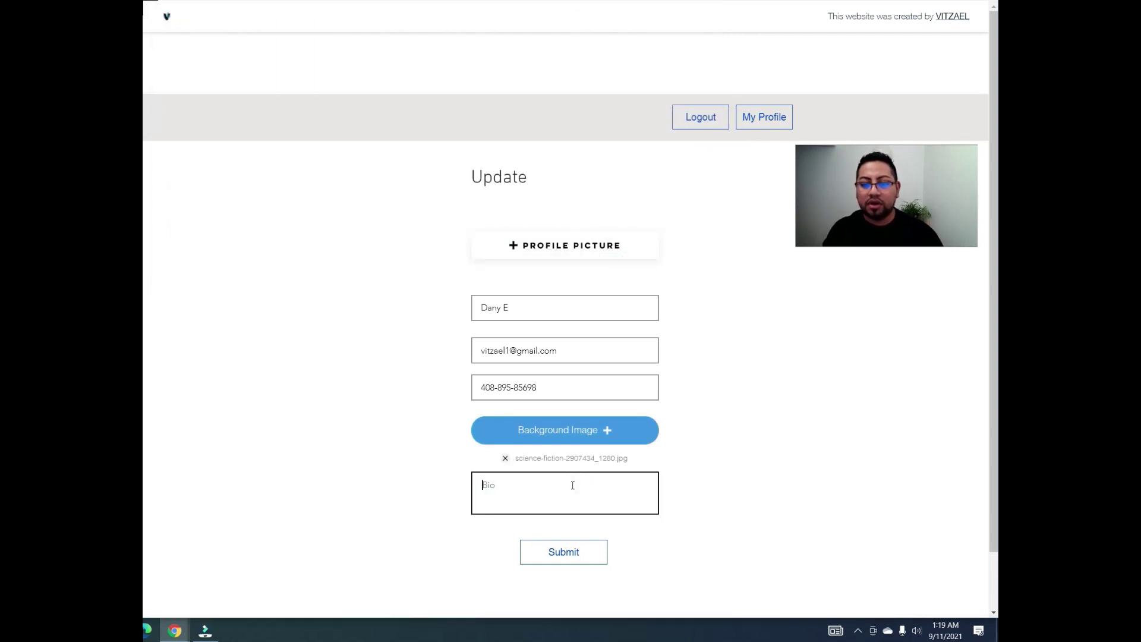
text(lIFE)
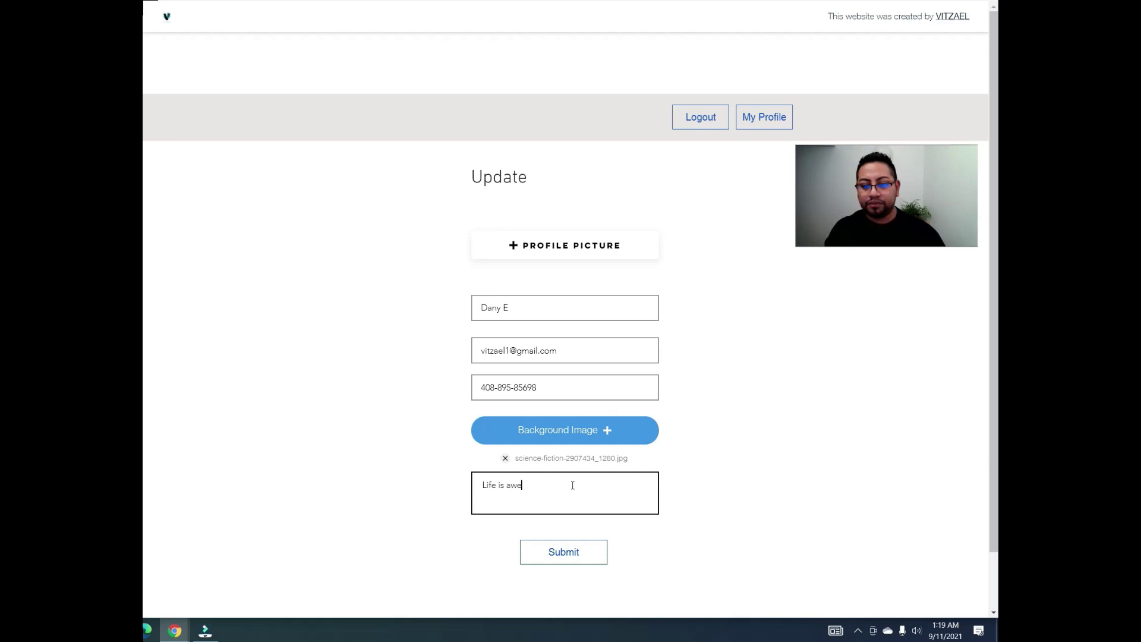
text(more.)
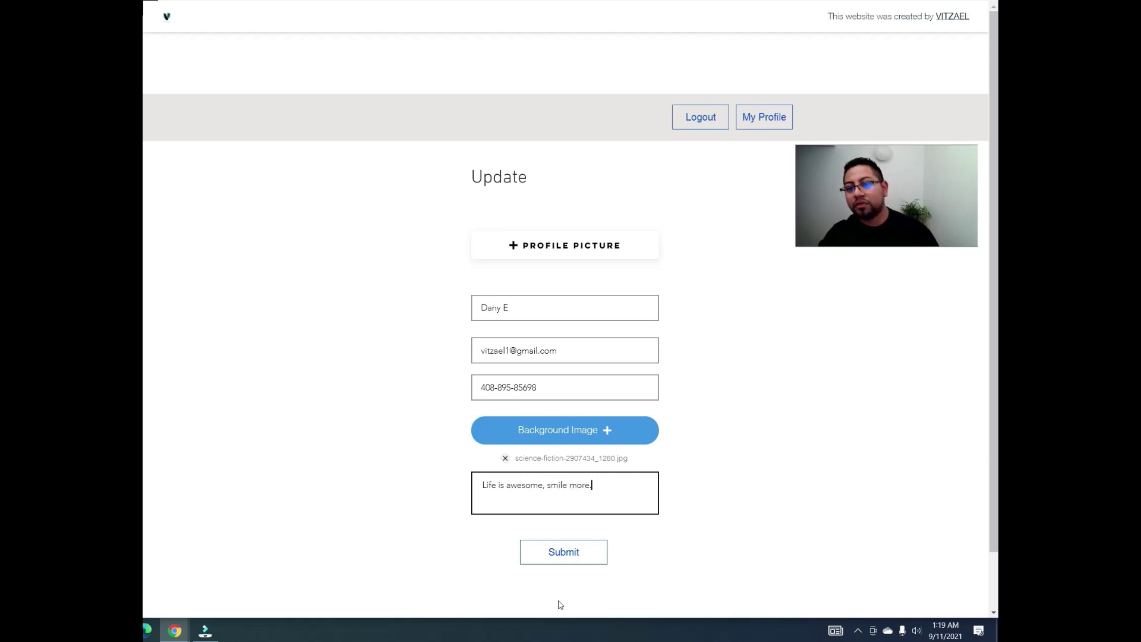
Step: Attach Template 7690841 as the Profile Picture and submit the form
click(593, 245)
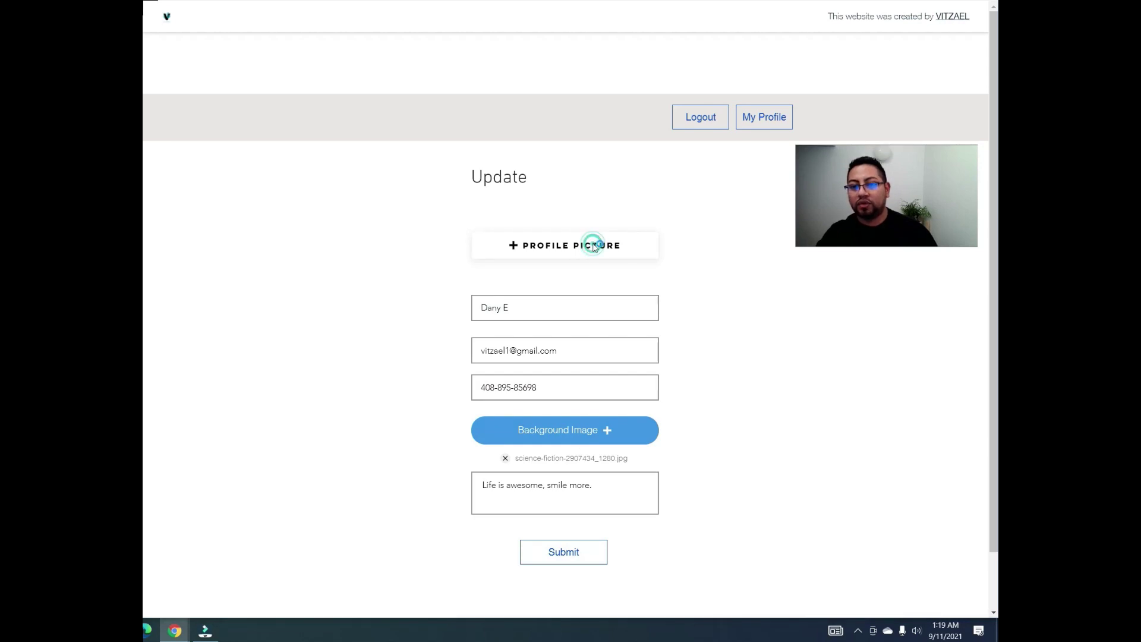
click(594, 246)
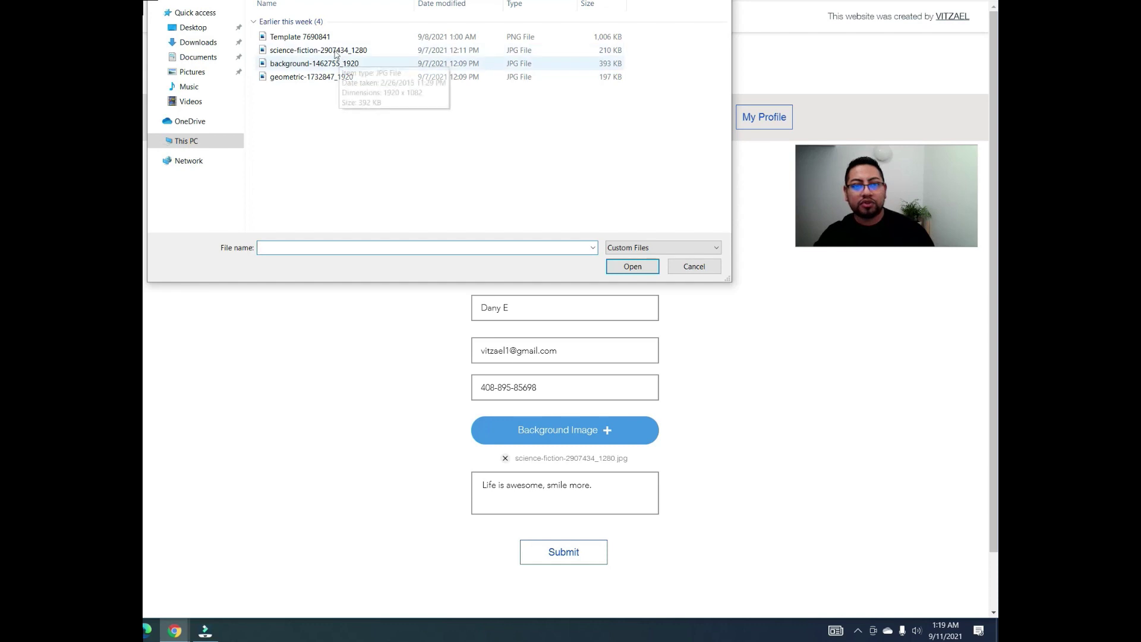
click(321, 37)
click(618, 267)
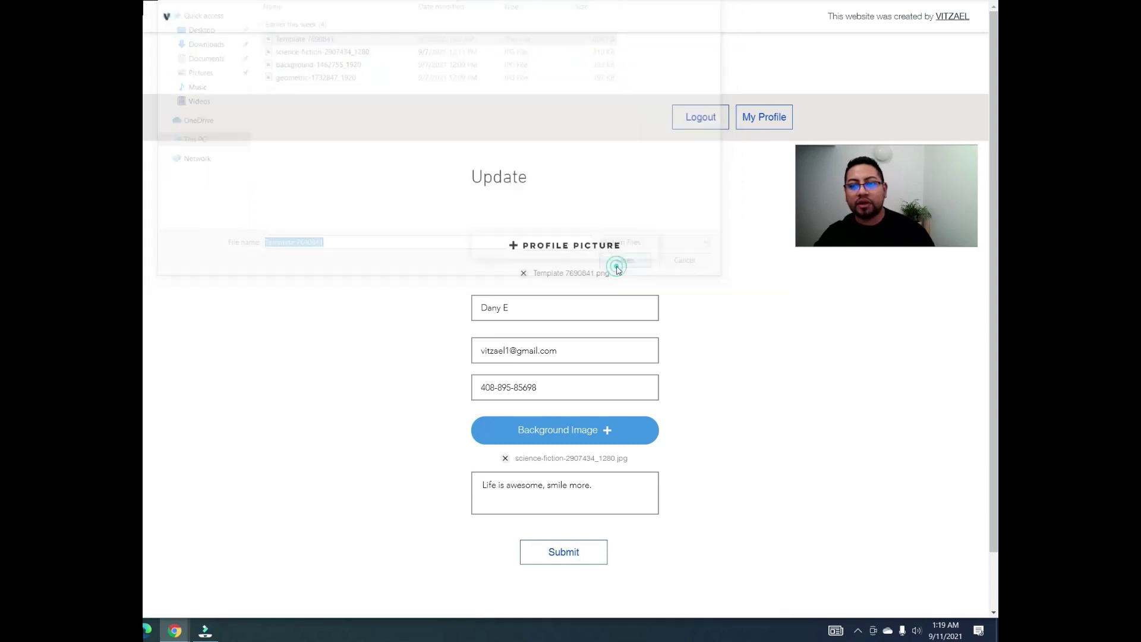
click(580, 555)
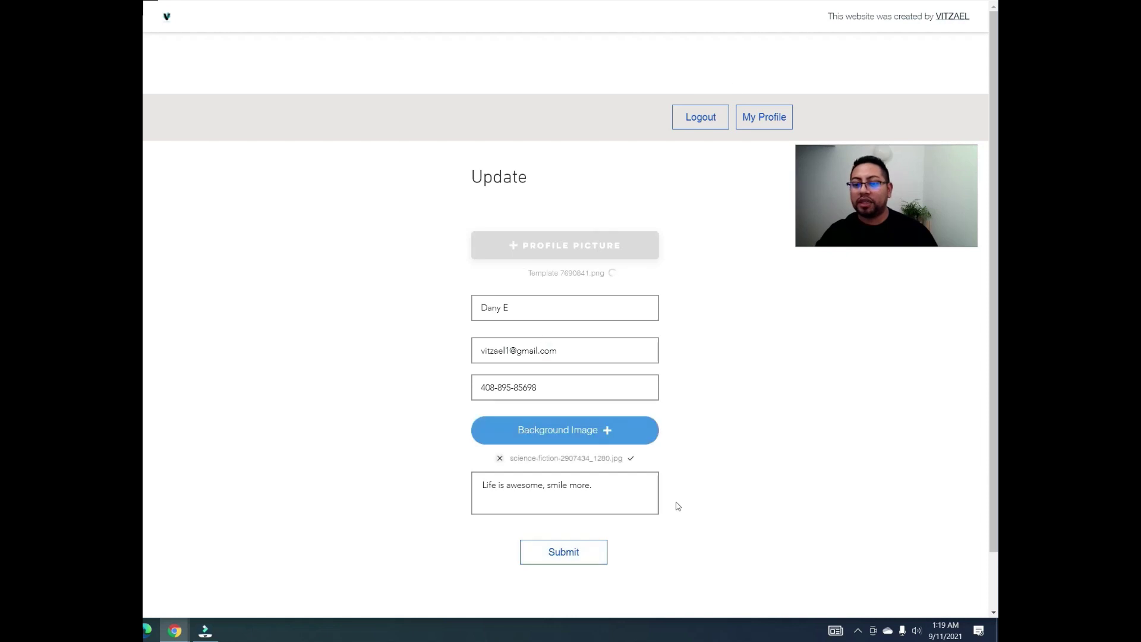
click(574, 551)
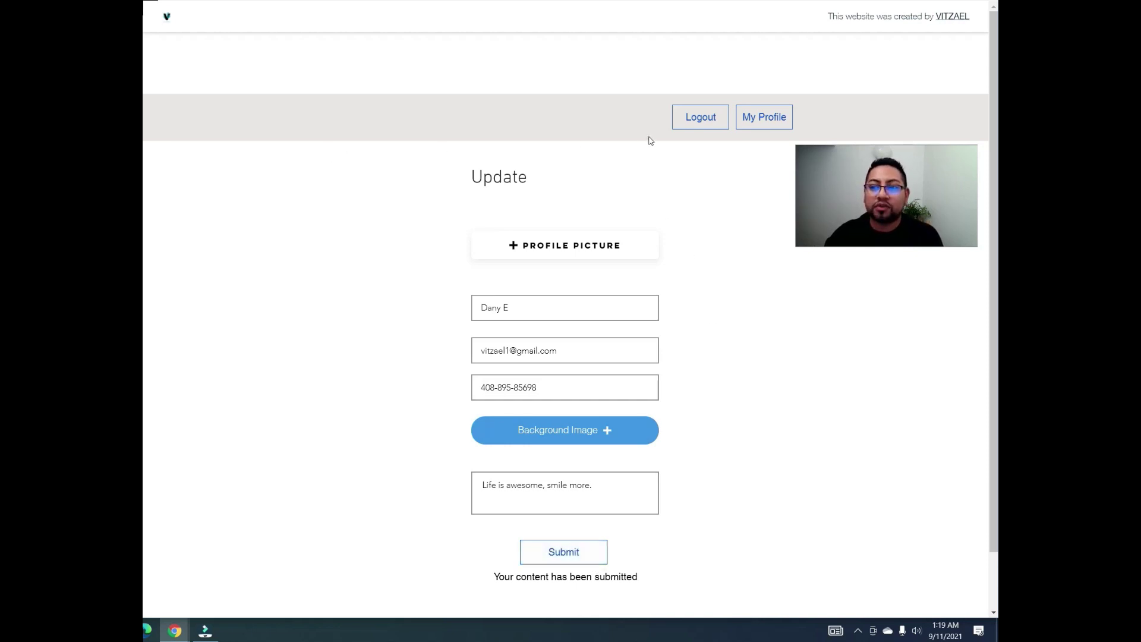
Step: Check the new picture, details and bio on My Profile, then log out to Home
click(764, 118)
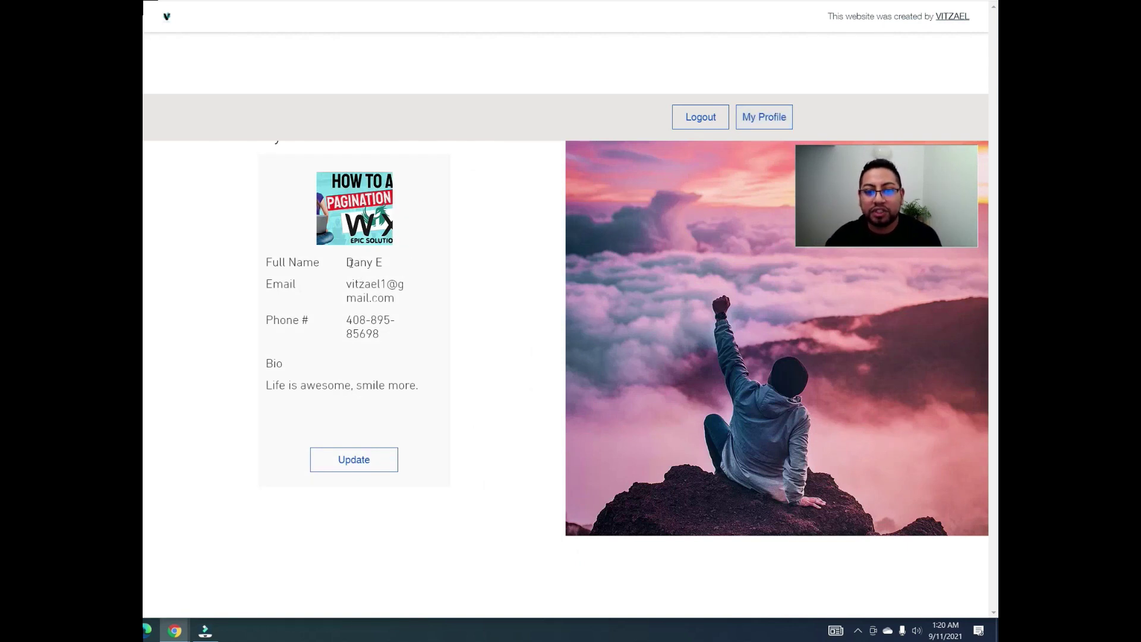
drag(348, 259, 404, 303)
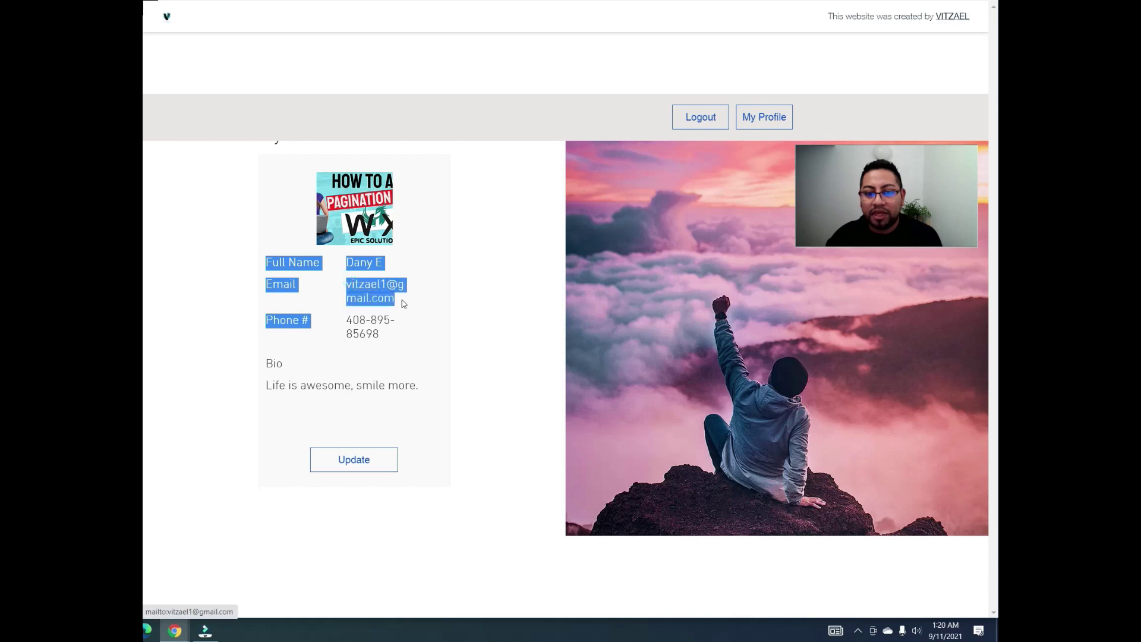
click(450, 250)
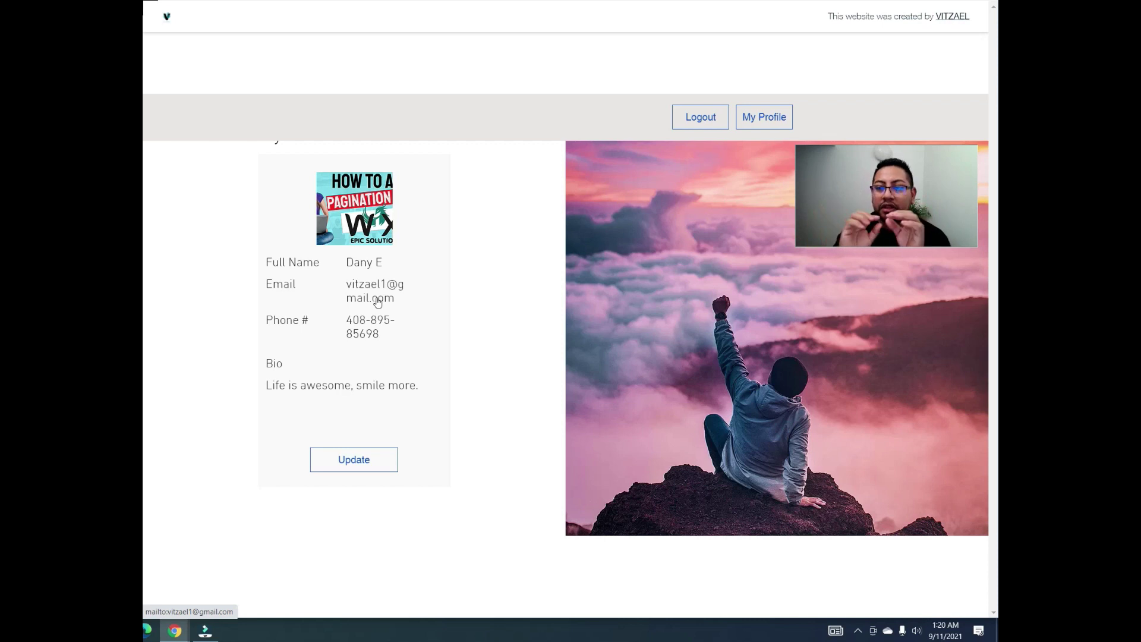
click(361, 330)
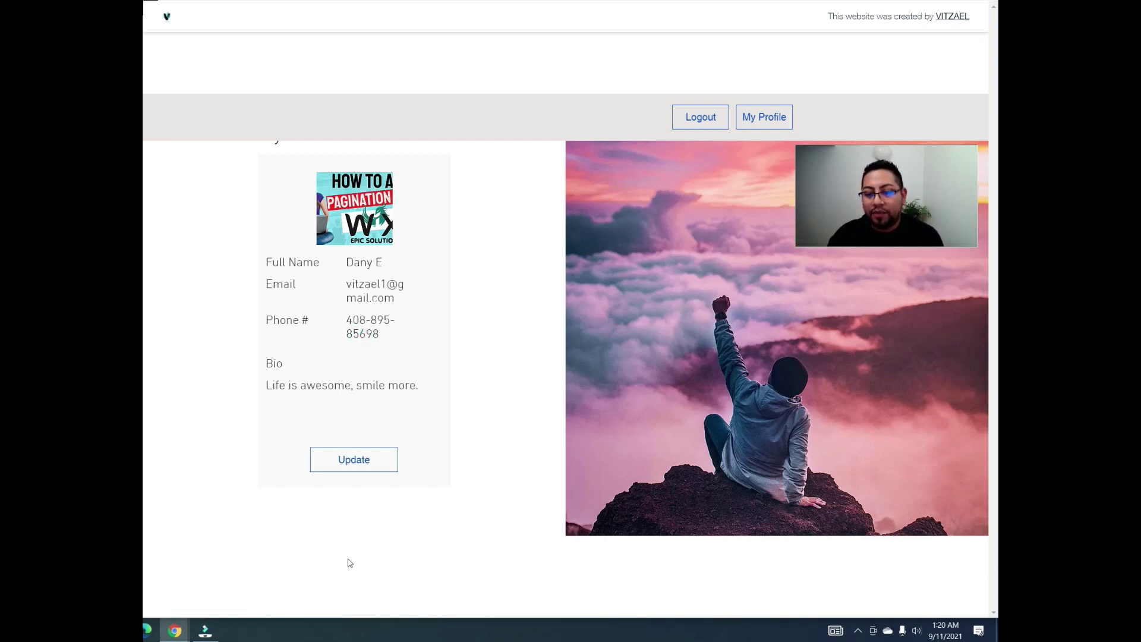
click(707, 125)
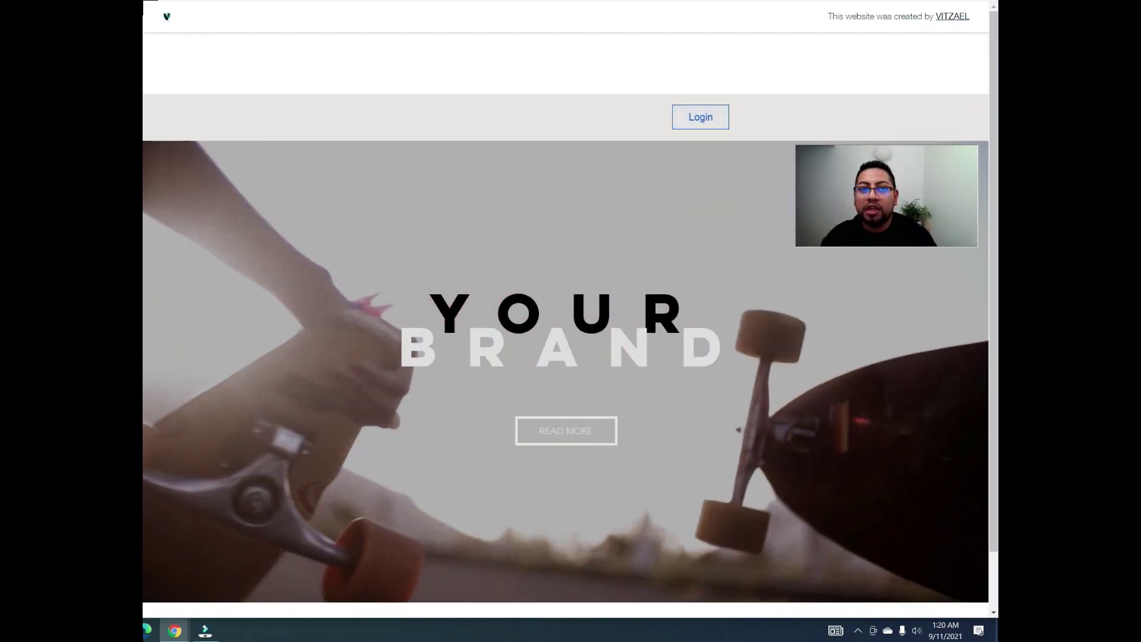
right_click(321, 1)
Step: Load the copied site URL in a new incognito window and open its Sign Up dialog
click(356, 49)
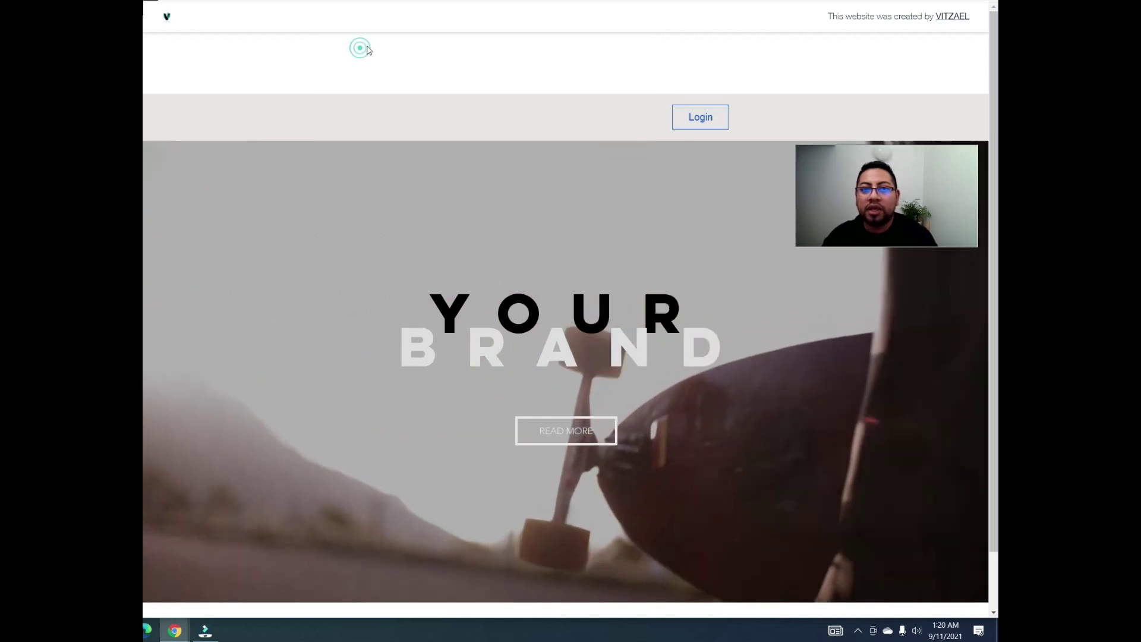
key(alt+f)
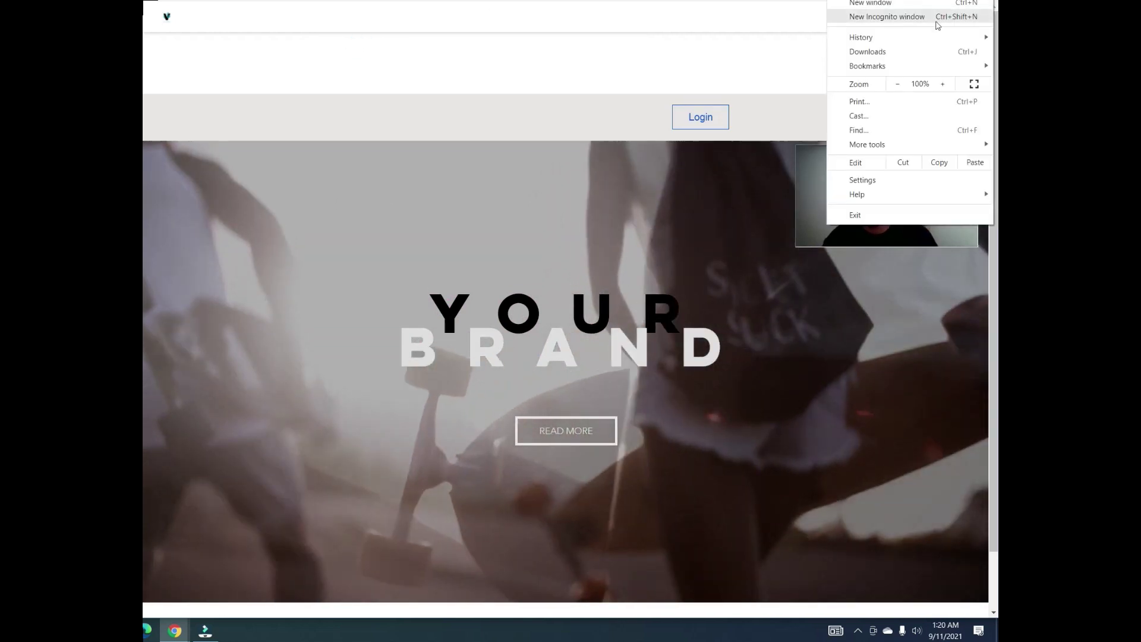
click(910, 15)
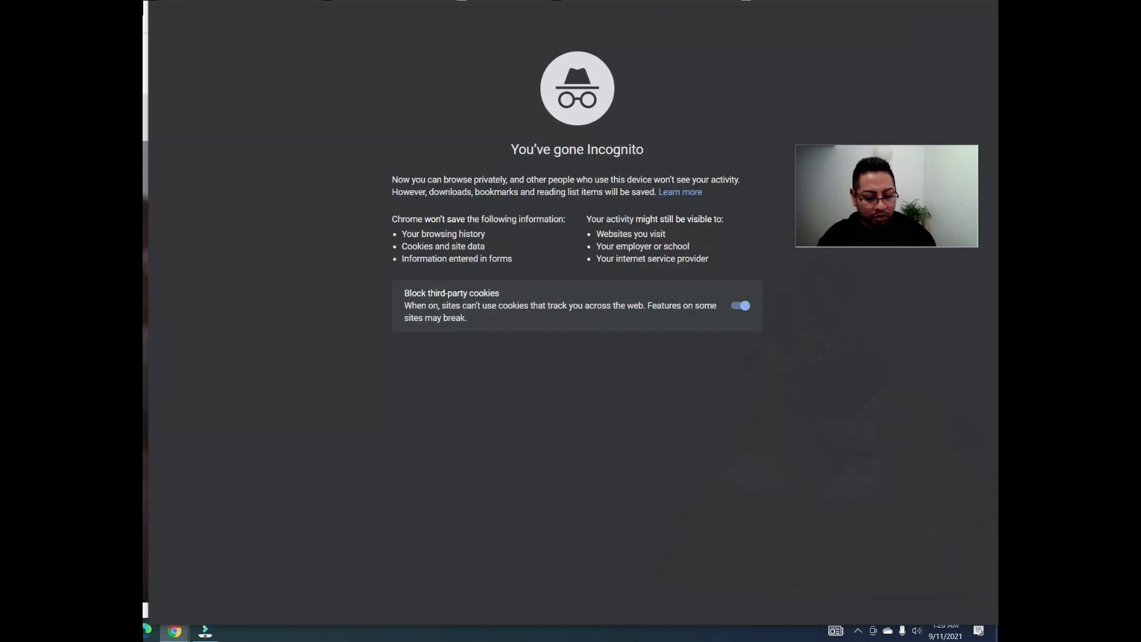
key(ctrl+v)
key(Return)
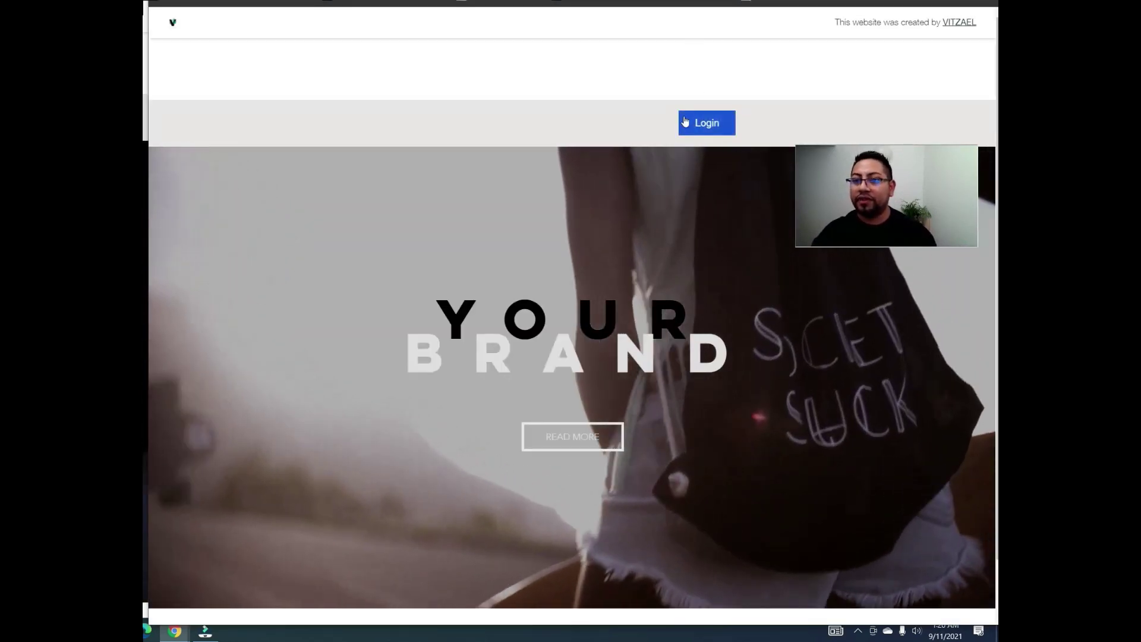
click(702, 123)
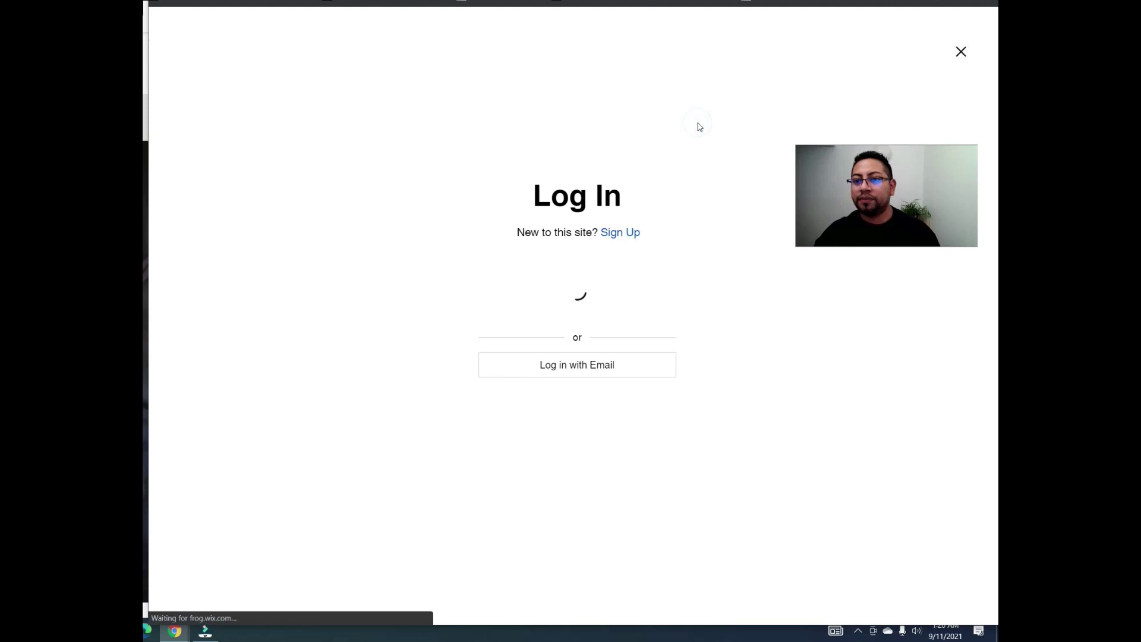
click(634, 233)
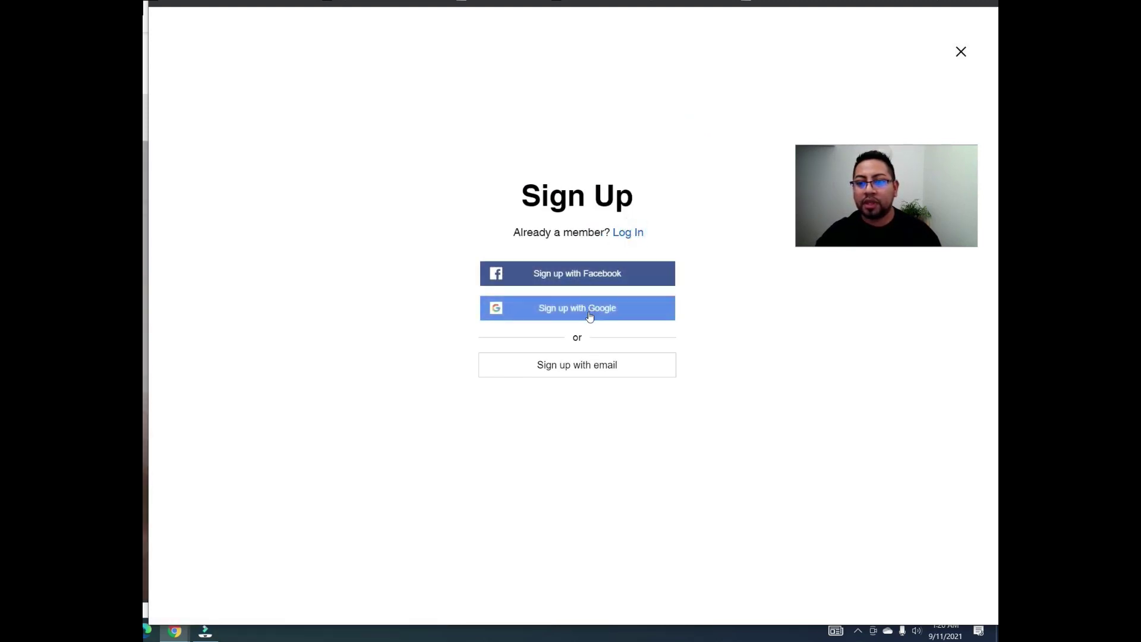
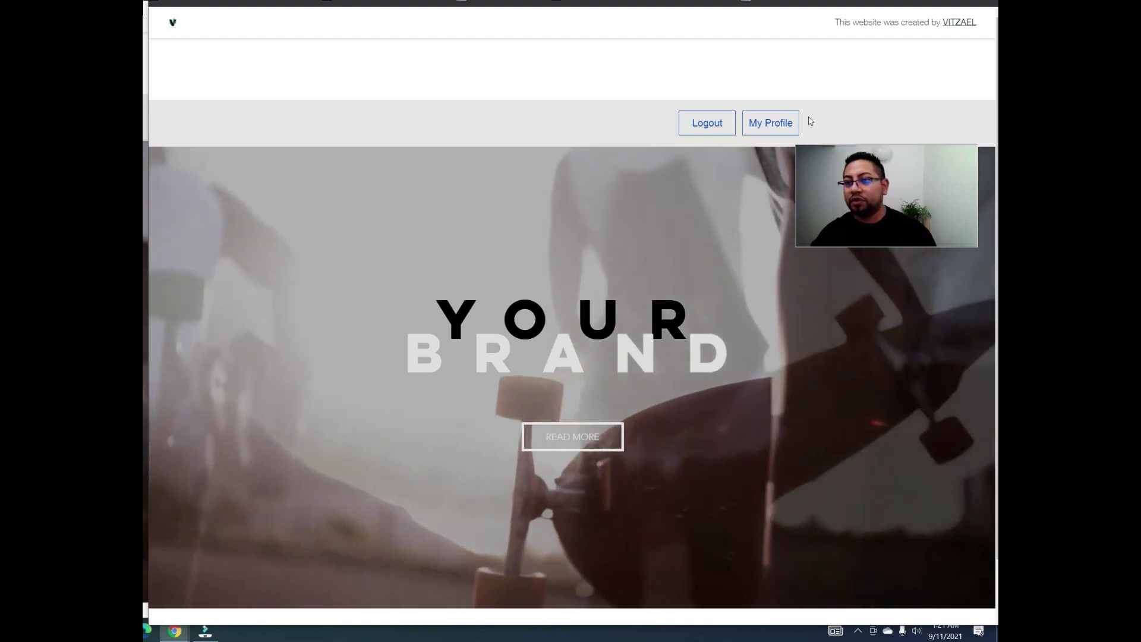
Step: From My Profile, open the Update form and attach geometric-1732847_1920 as the profile picture
click(787, 123)
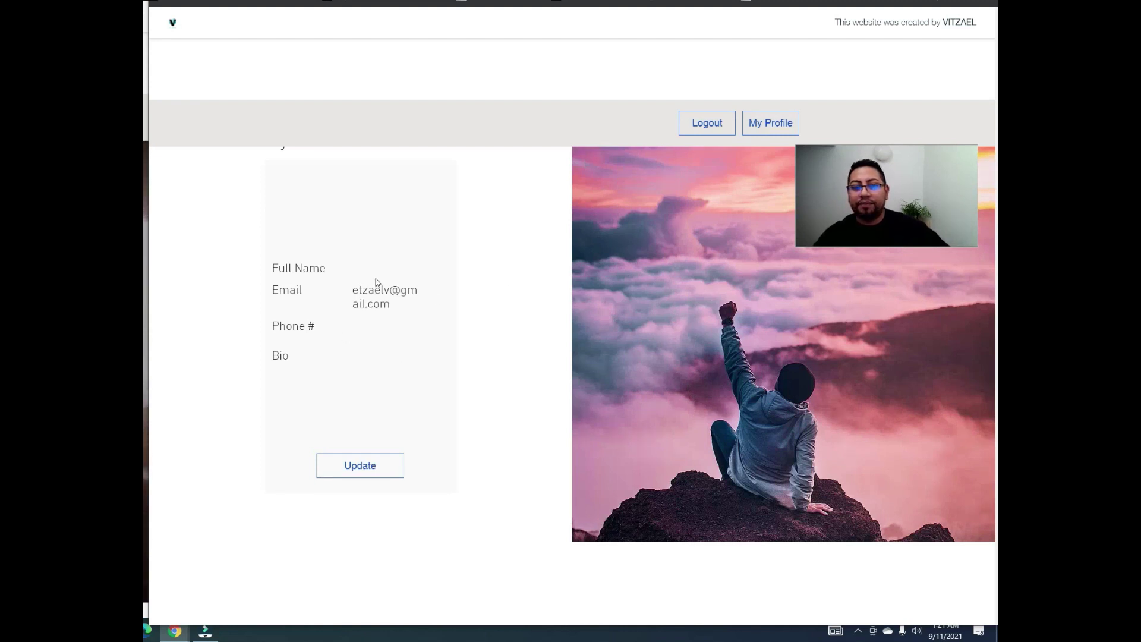
drag(392, 307, 351, 292)
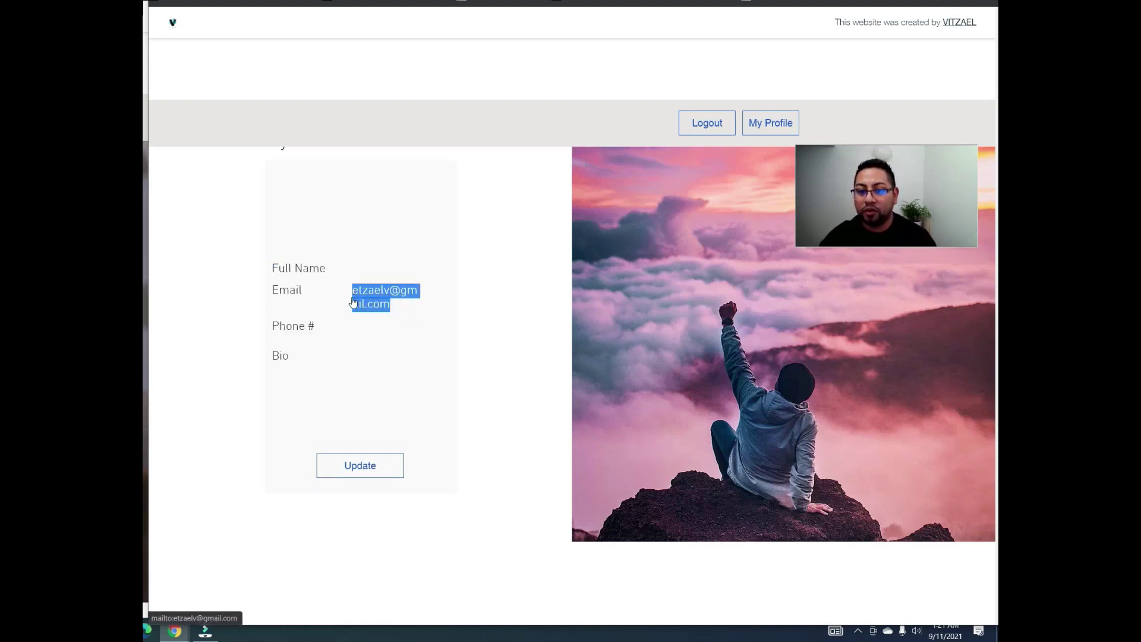
click(373, 467)
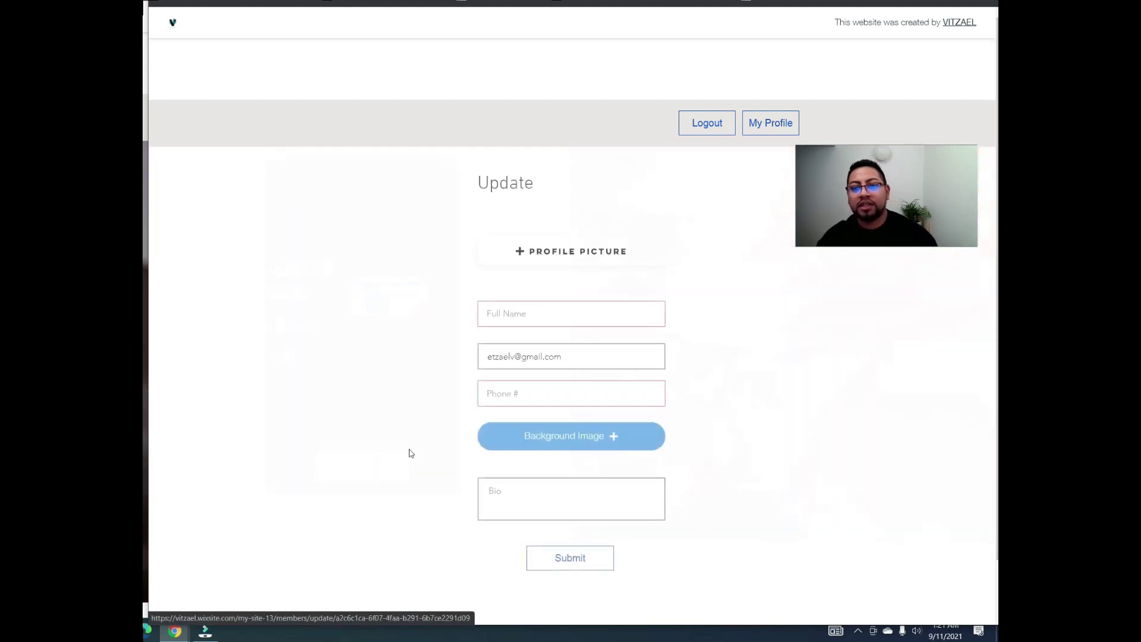
click(582, 250)
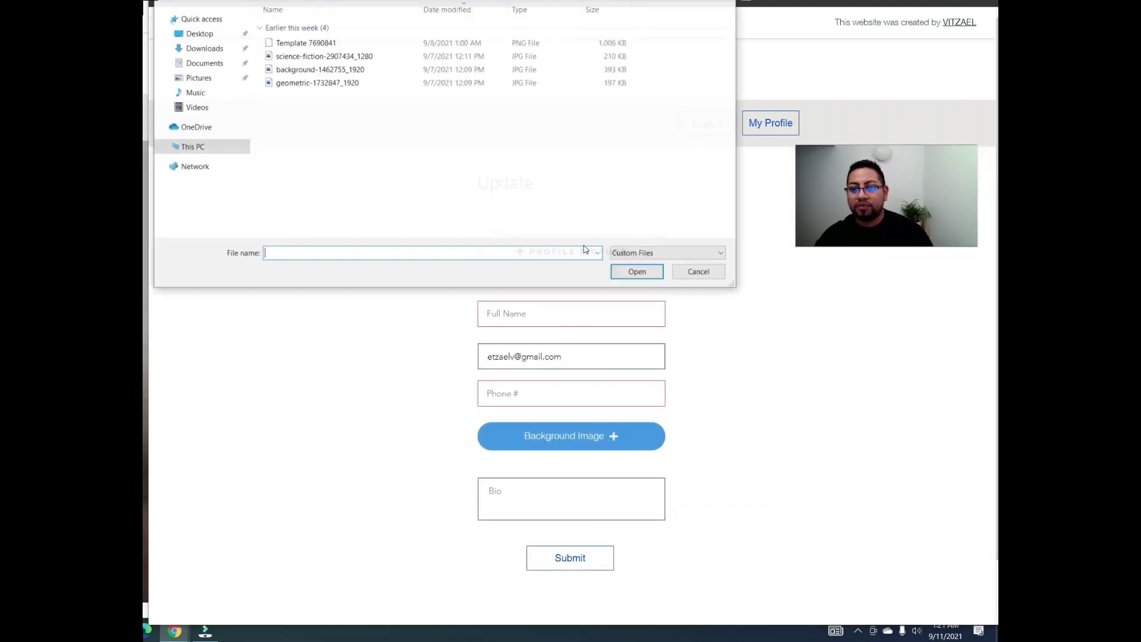
click(308, 83)
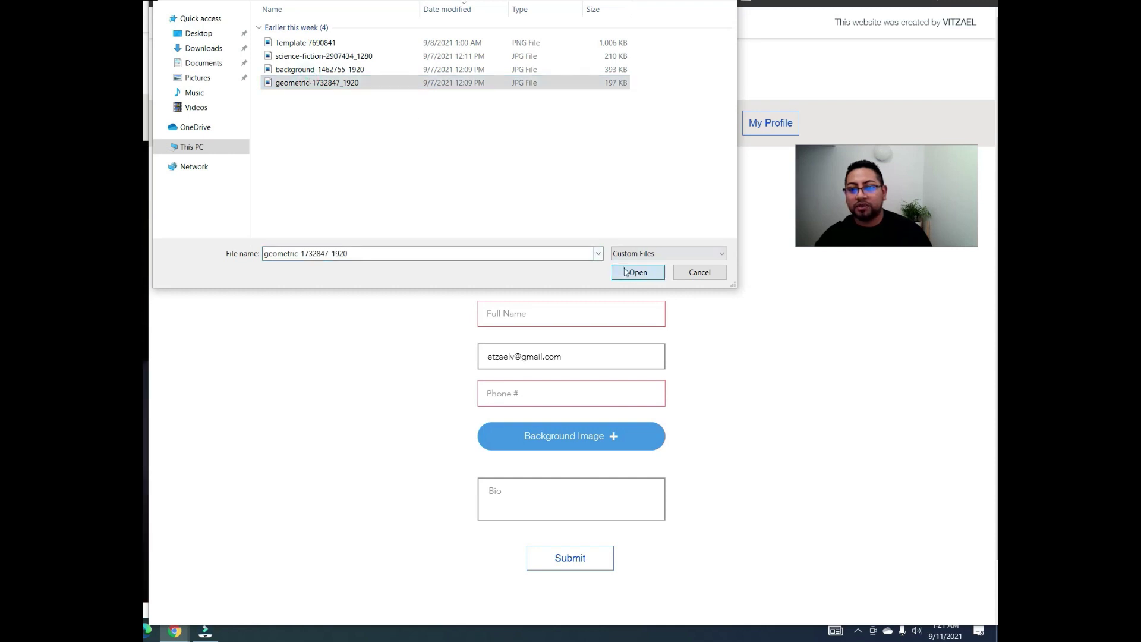
click(638, 272)
Step: Enter the member's full name and phone number in the form
click(557, 308)
text(Tom CJ)
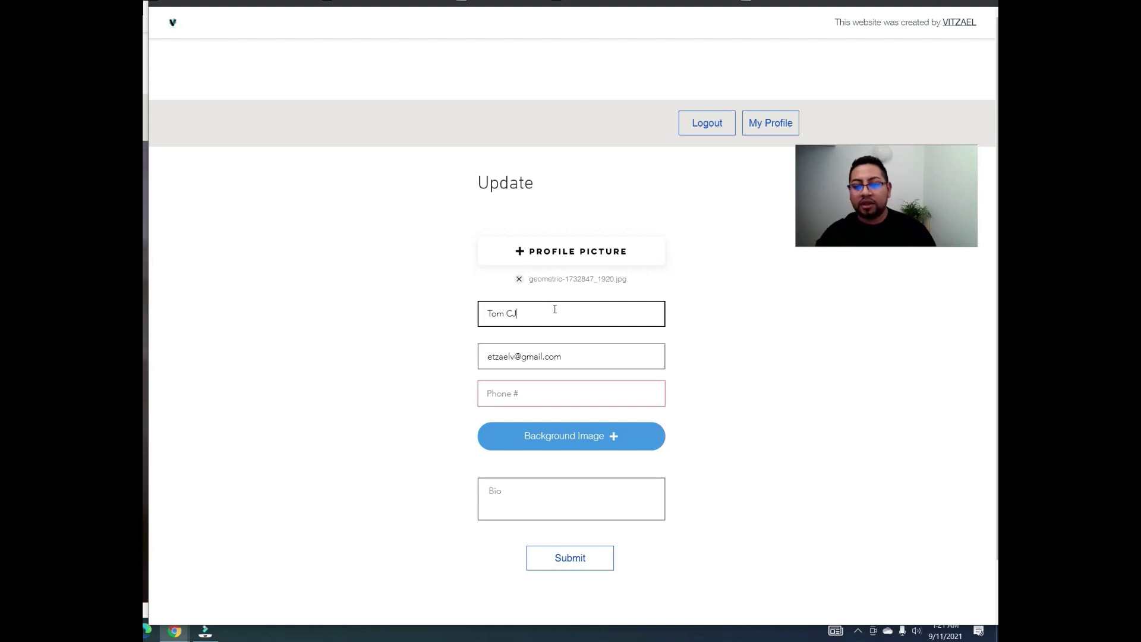
click(555, 393)
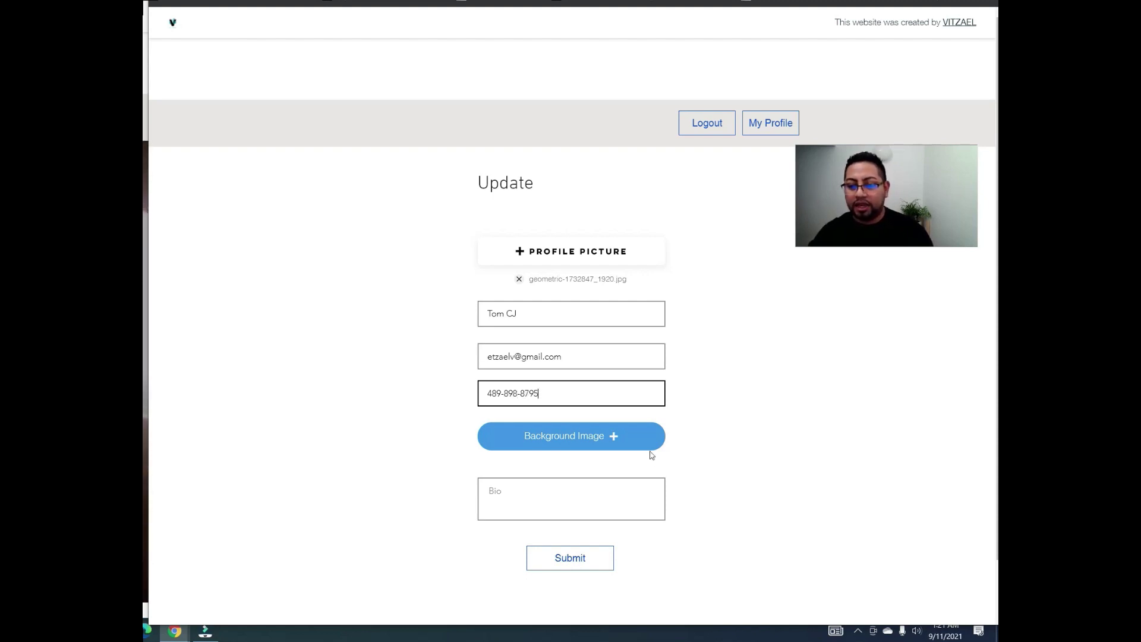
Step: Attach background-1462755_1920 as the background, write the bio 'Smile even more', and submit
click(651, 449)
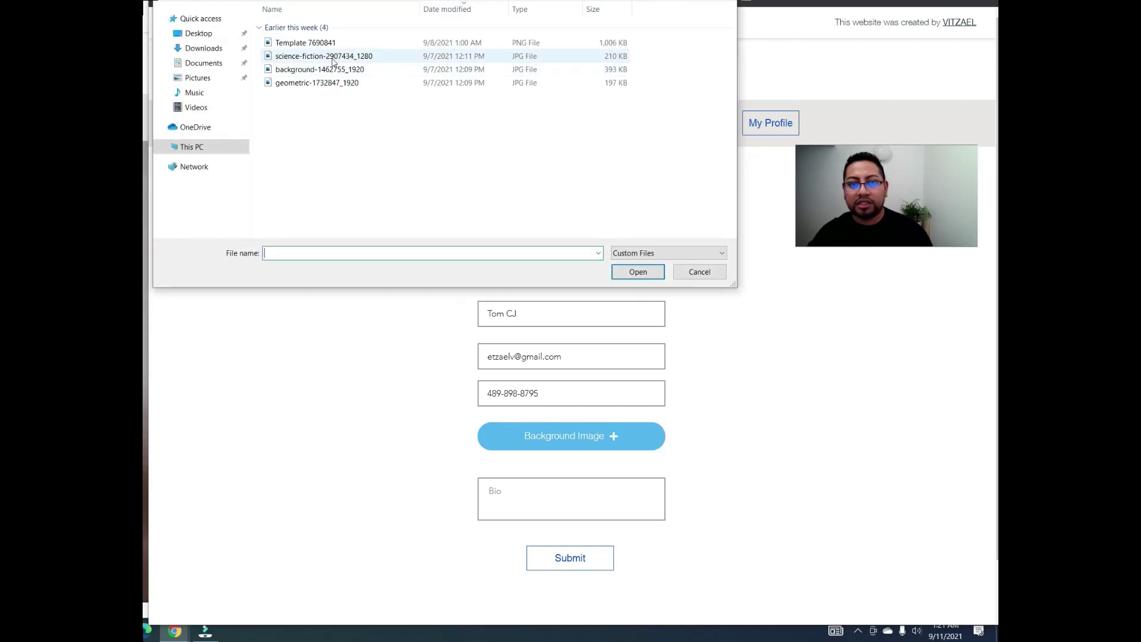
click(333, 71)
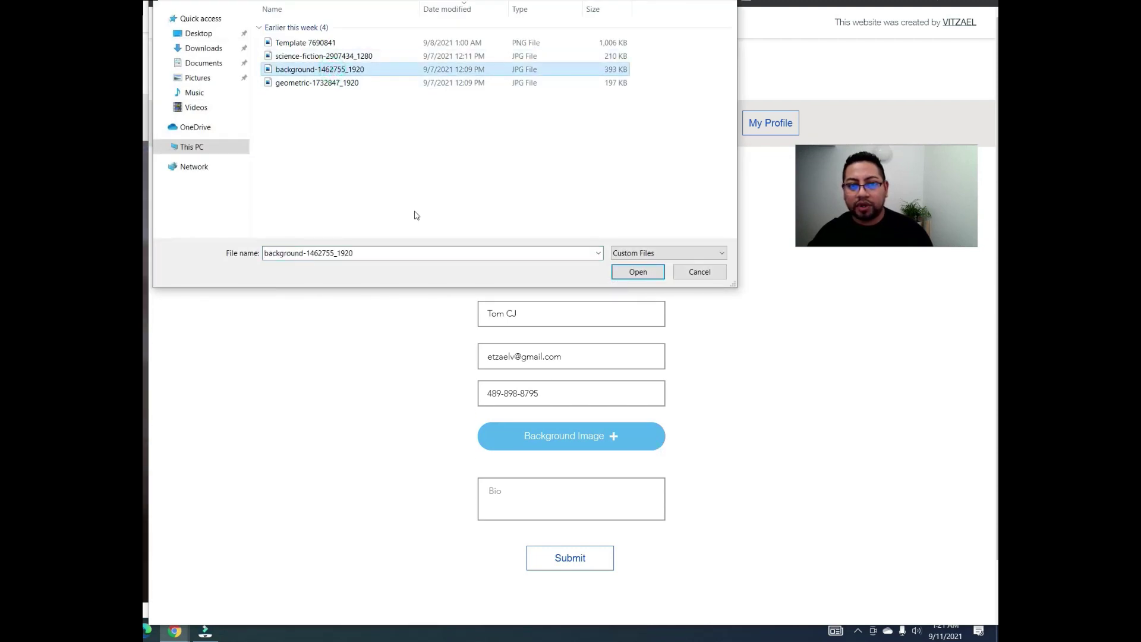
click(654, 270)
click(575, 492)
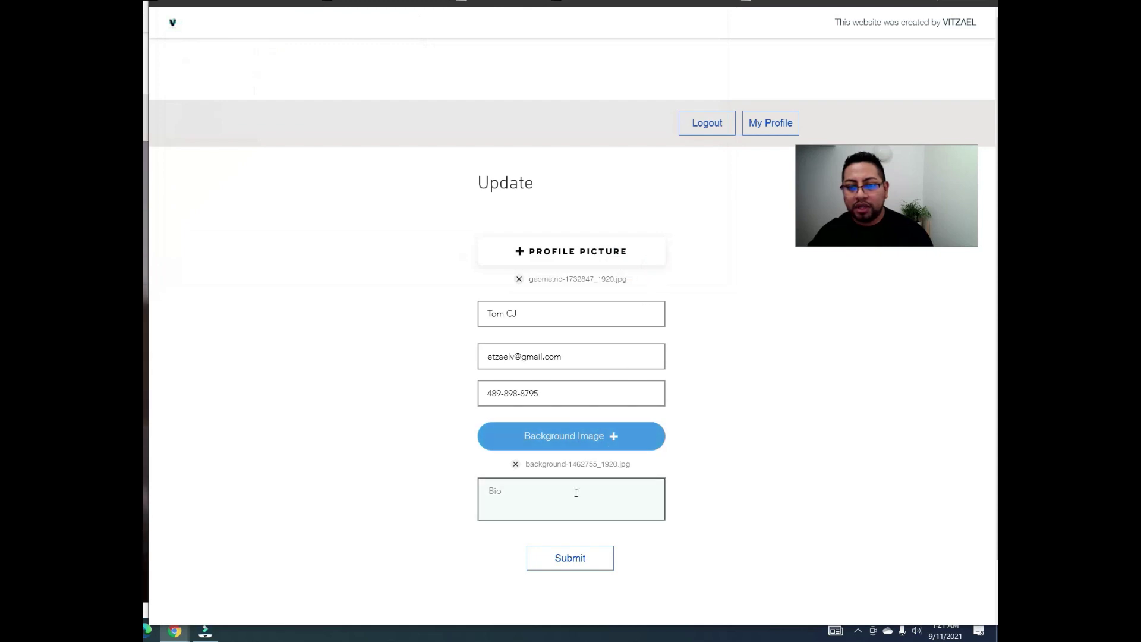
text(Smile ever)
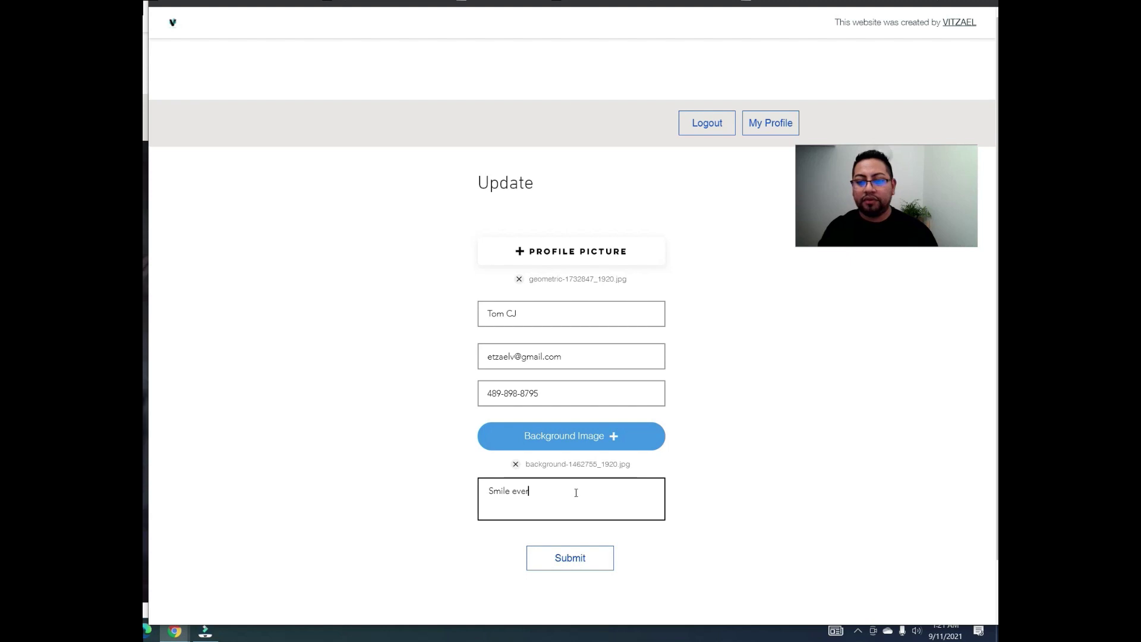
key(BackSpace)
text(n more)
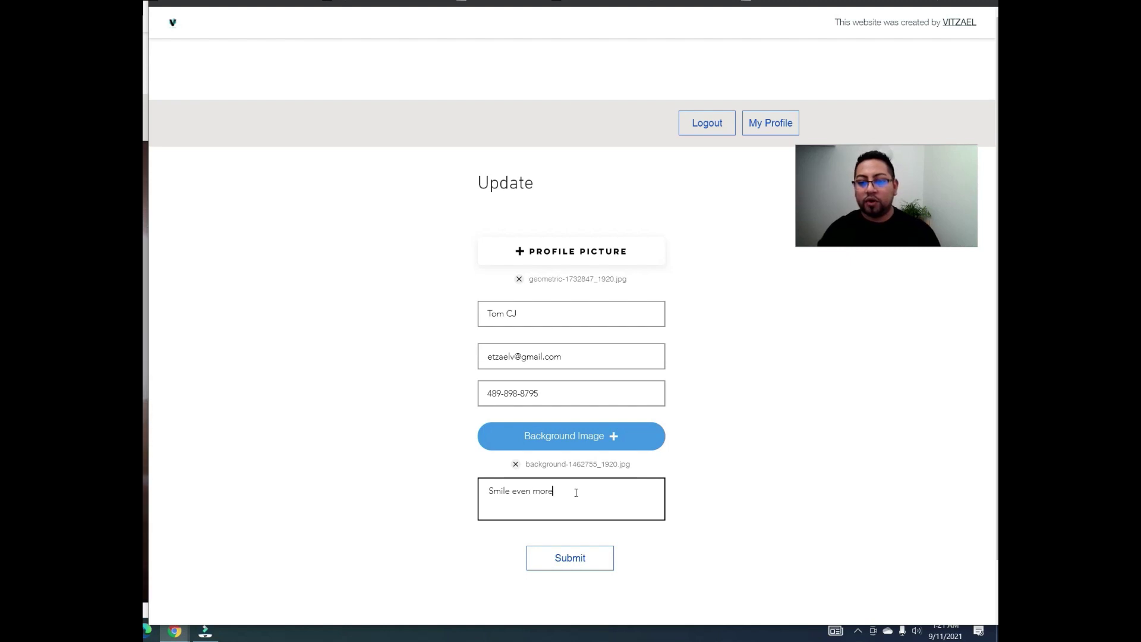
click(606, 562)
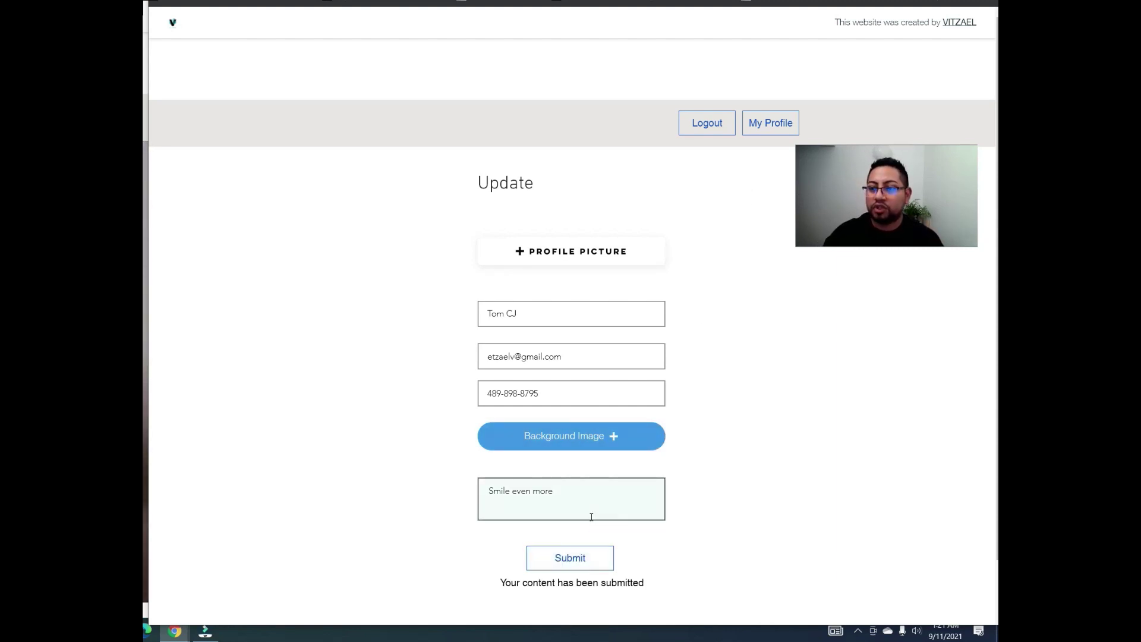
Step: Reload My Profile to check the new picture, name, phone and 'Smile even more' bio
click(771, 126)
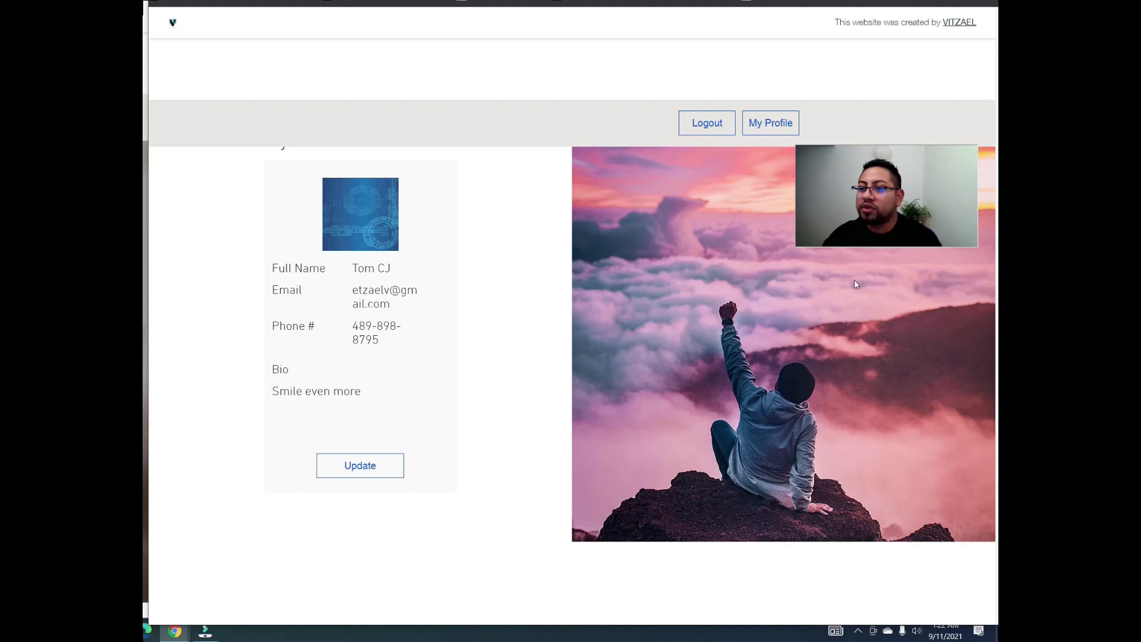
drag(885, 190, 897, 103)
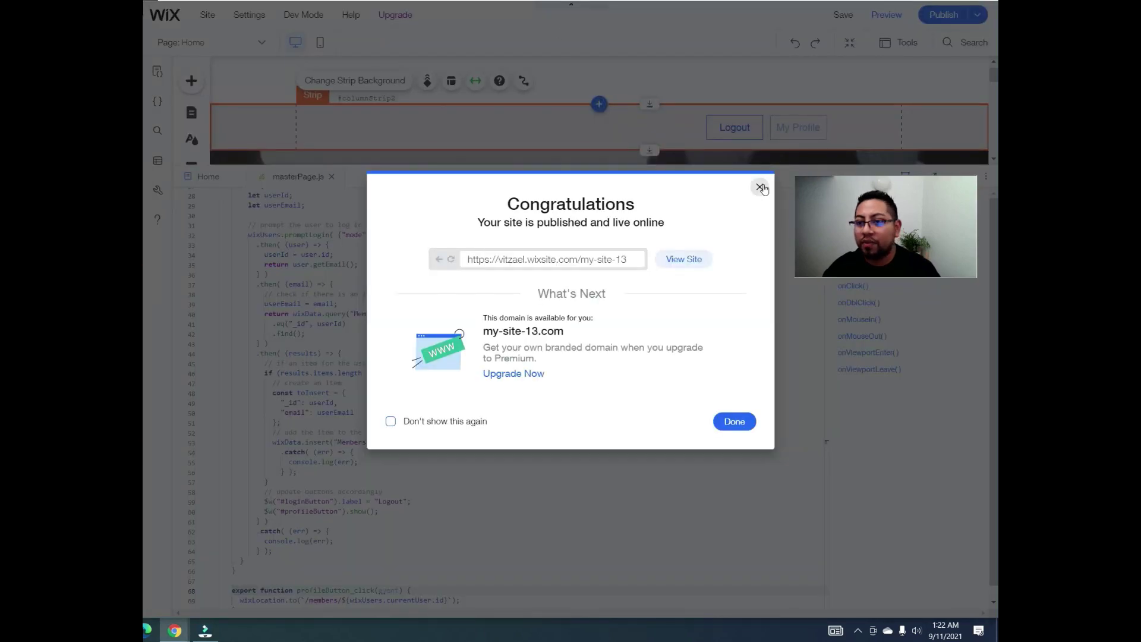
Step: Close the Congratulations dialog and code panel, then open the My Profile dynamic page
click(759, 188)
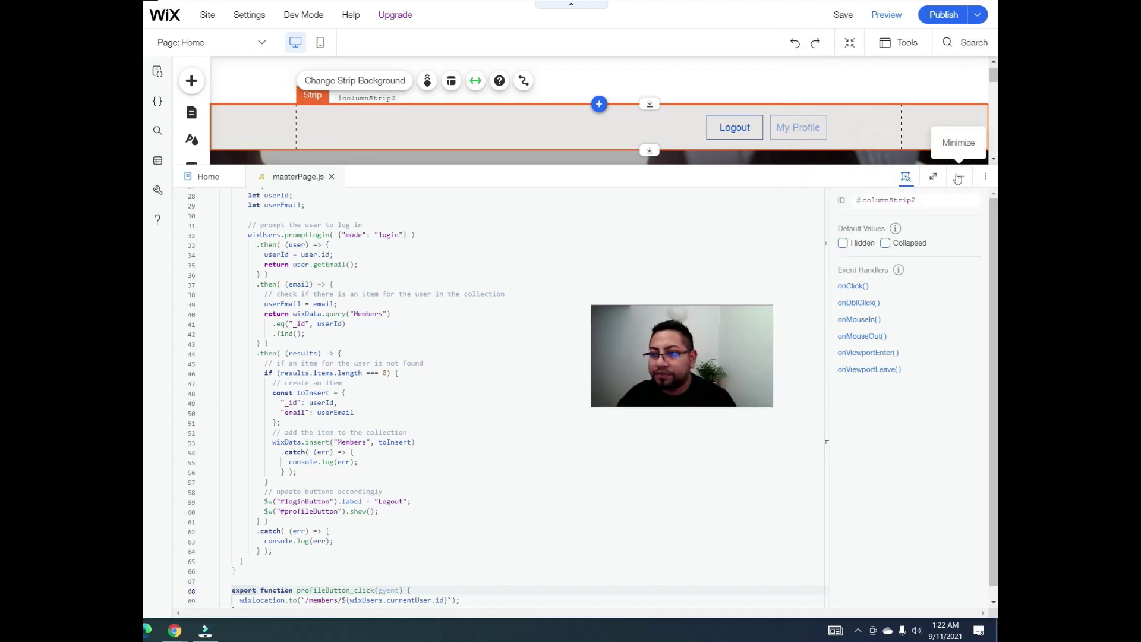
click(959, 177)
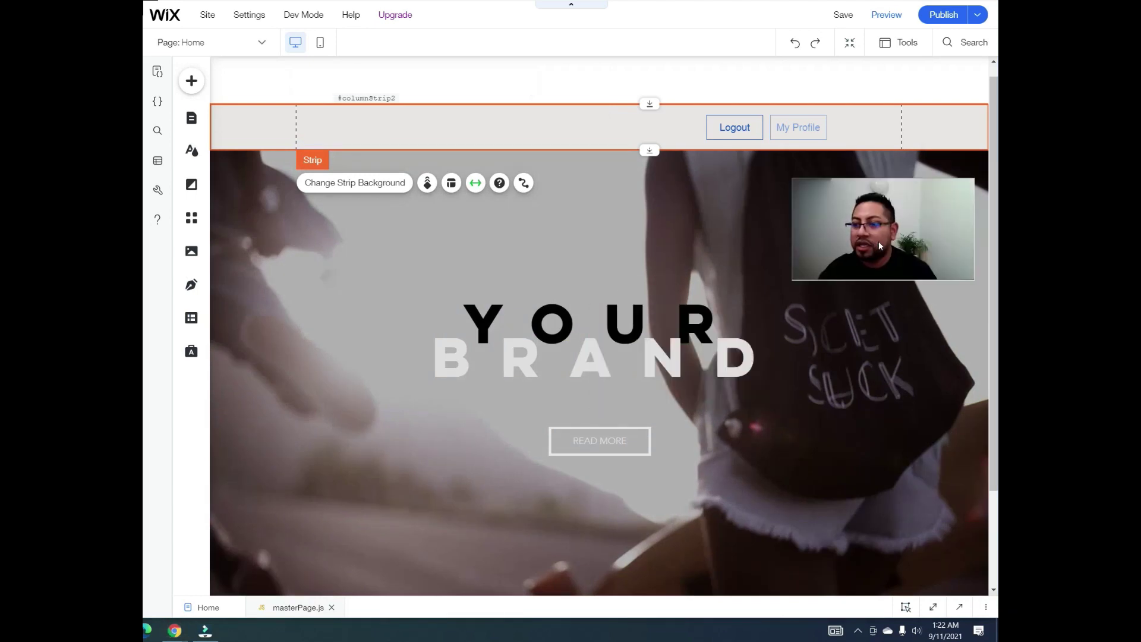
click(190, 118)
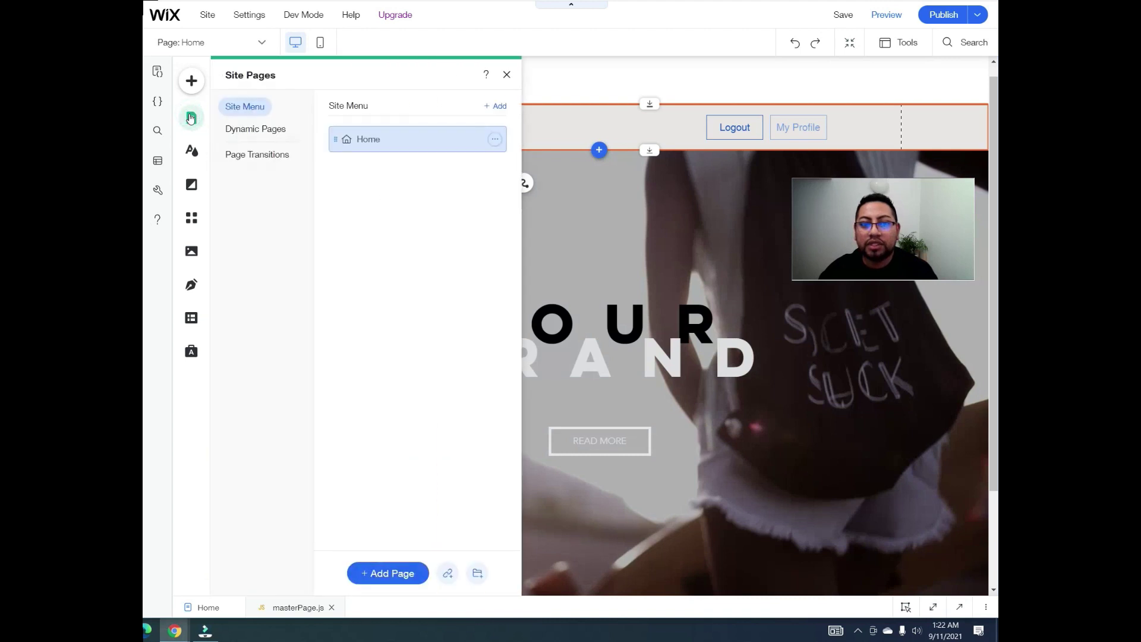
click(255, 132)
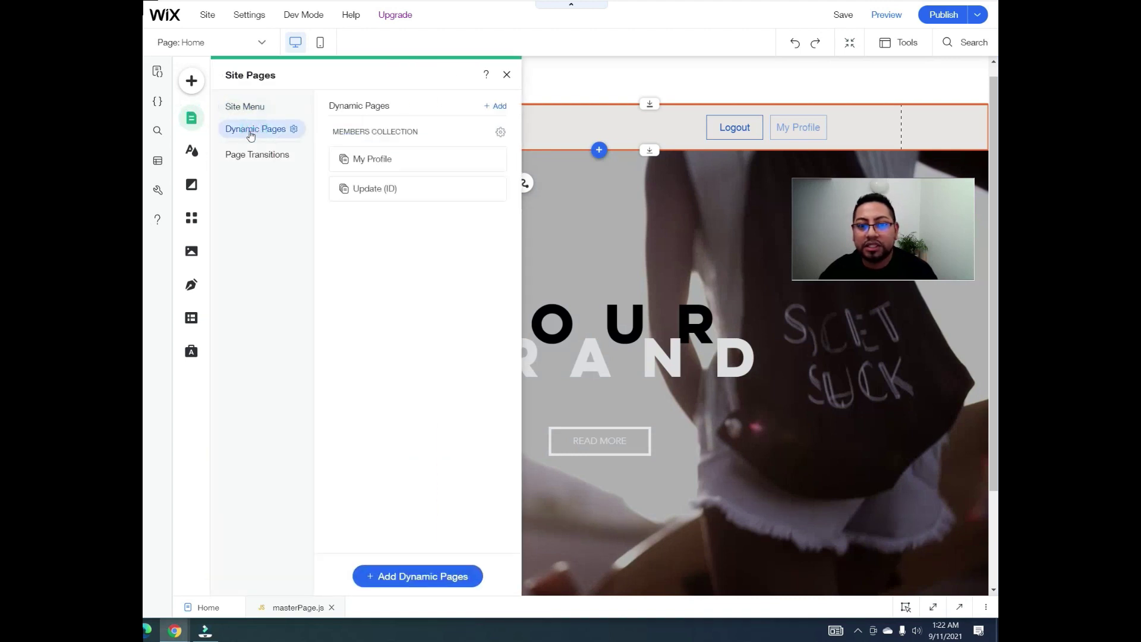
click(410, 158)
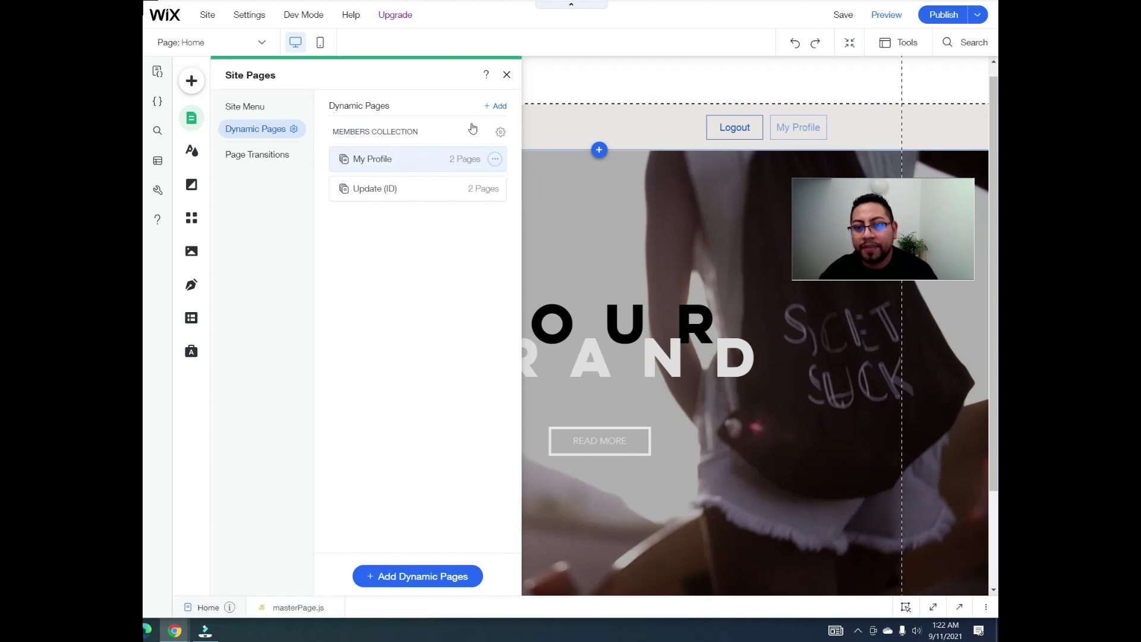
Step: Connect Column 2's background on My Profile to the Background 1 (Image) field
click(506, 75)
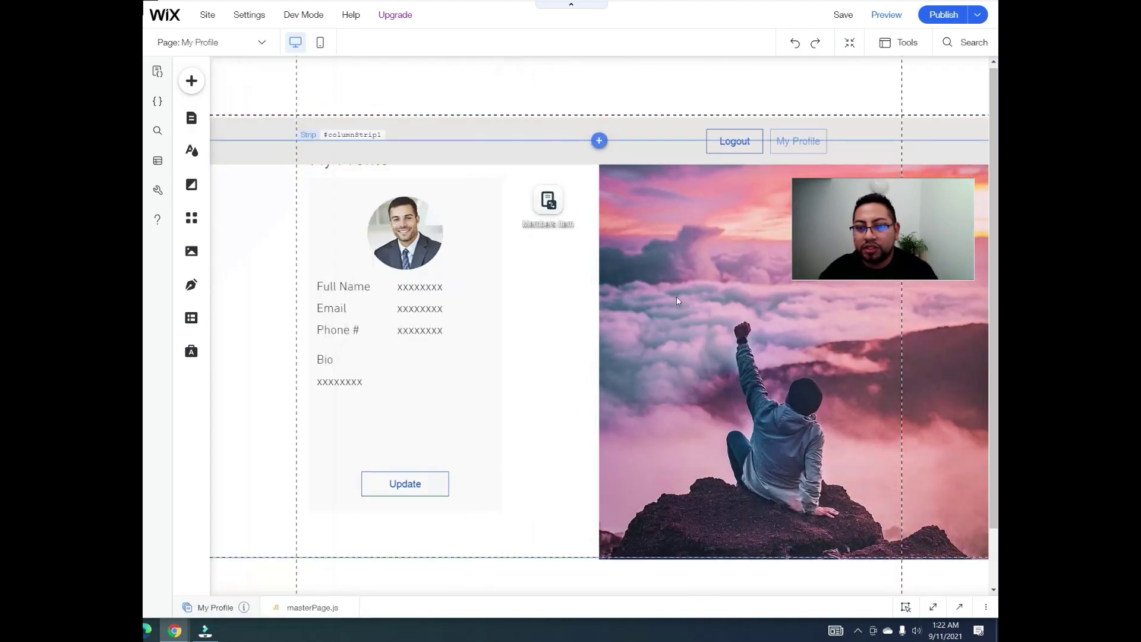
click(737, 308)
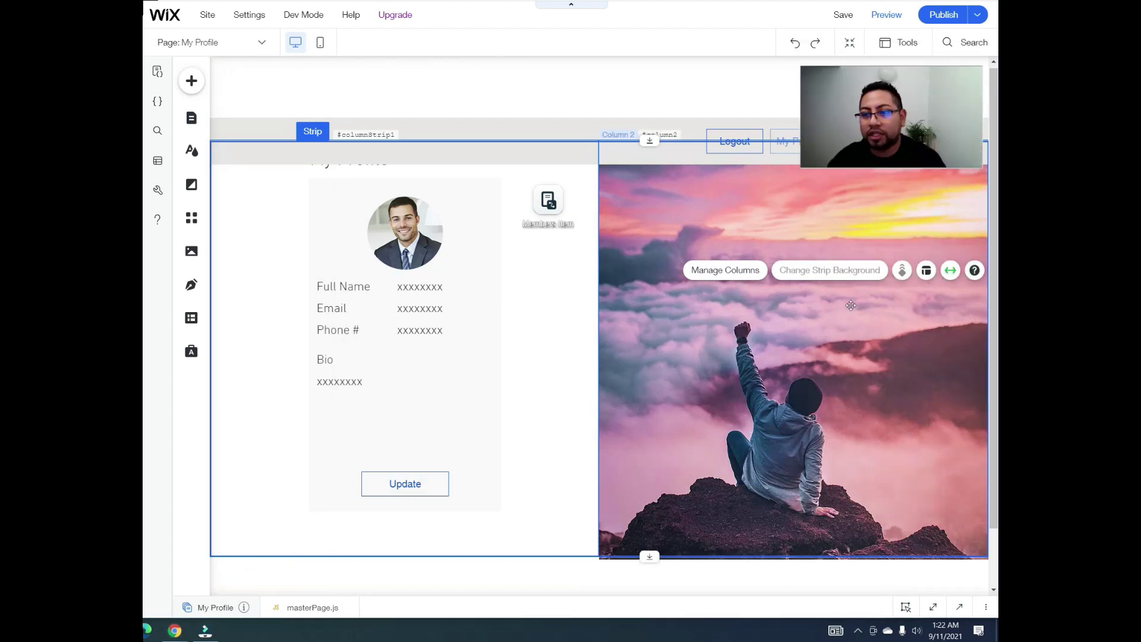
click(841, 330)
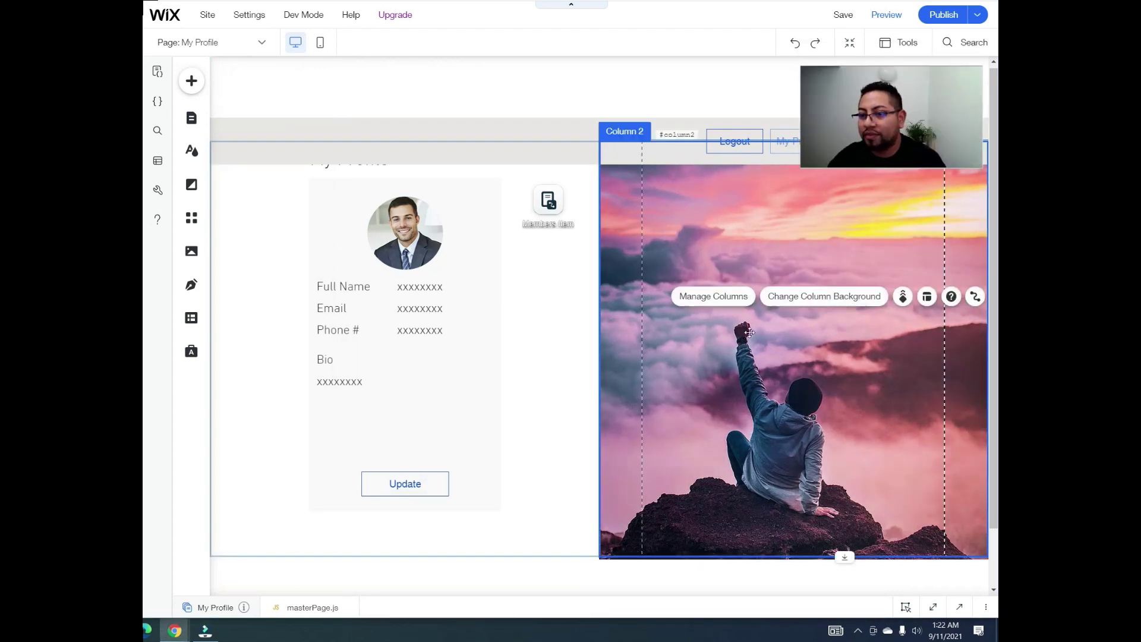
click(973, 297)
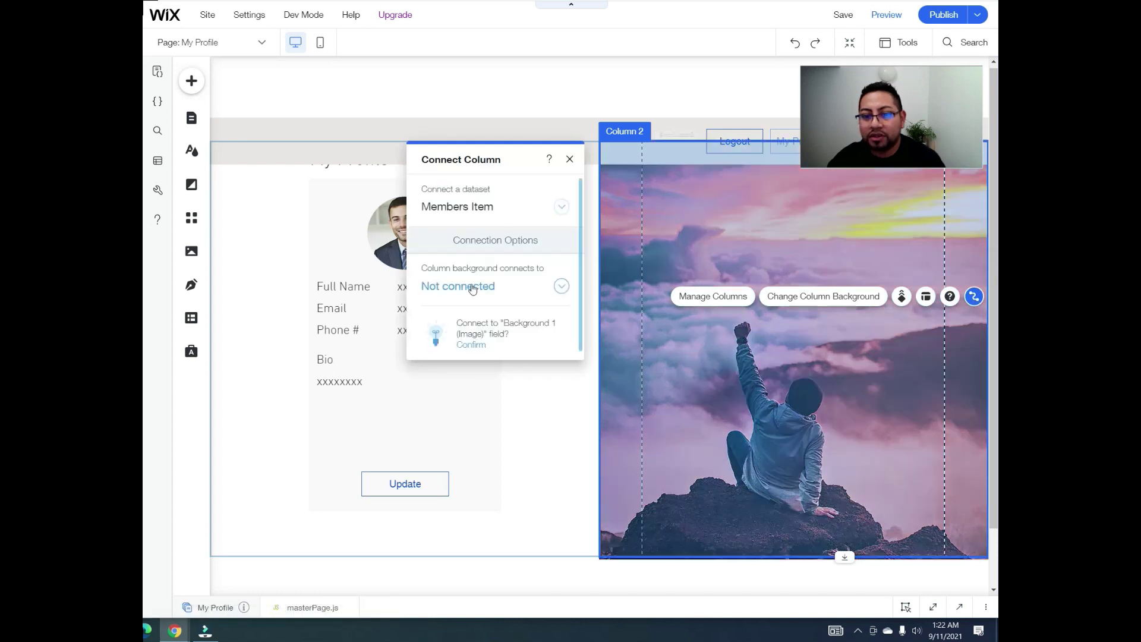
click(469, 286)
scroll(469, 295, down, 2)
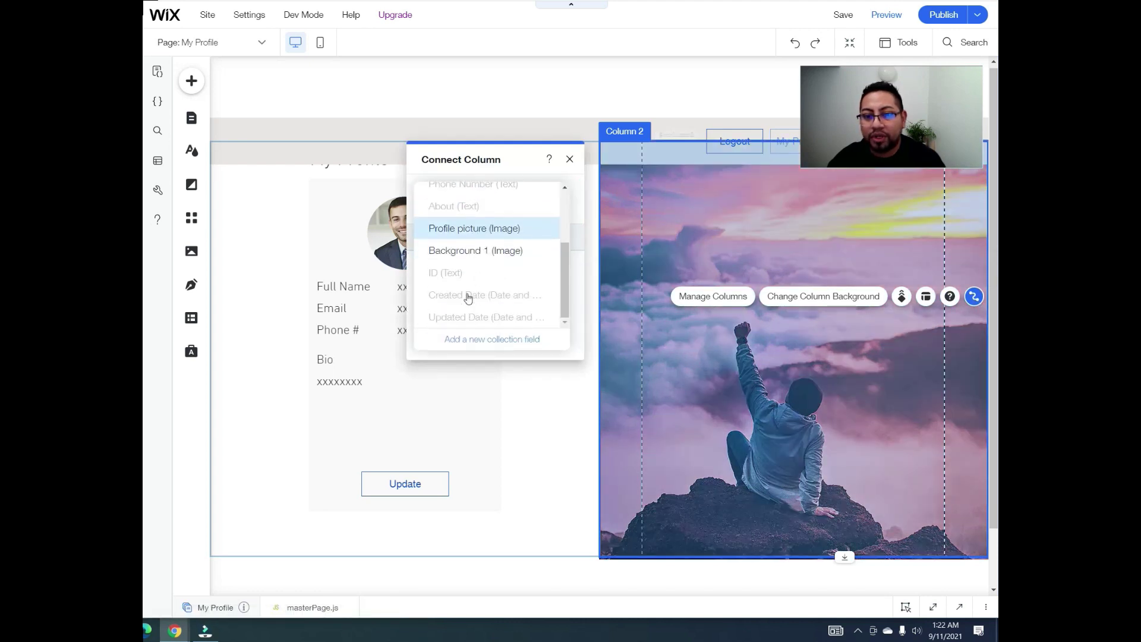
click(467, 252)
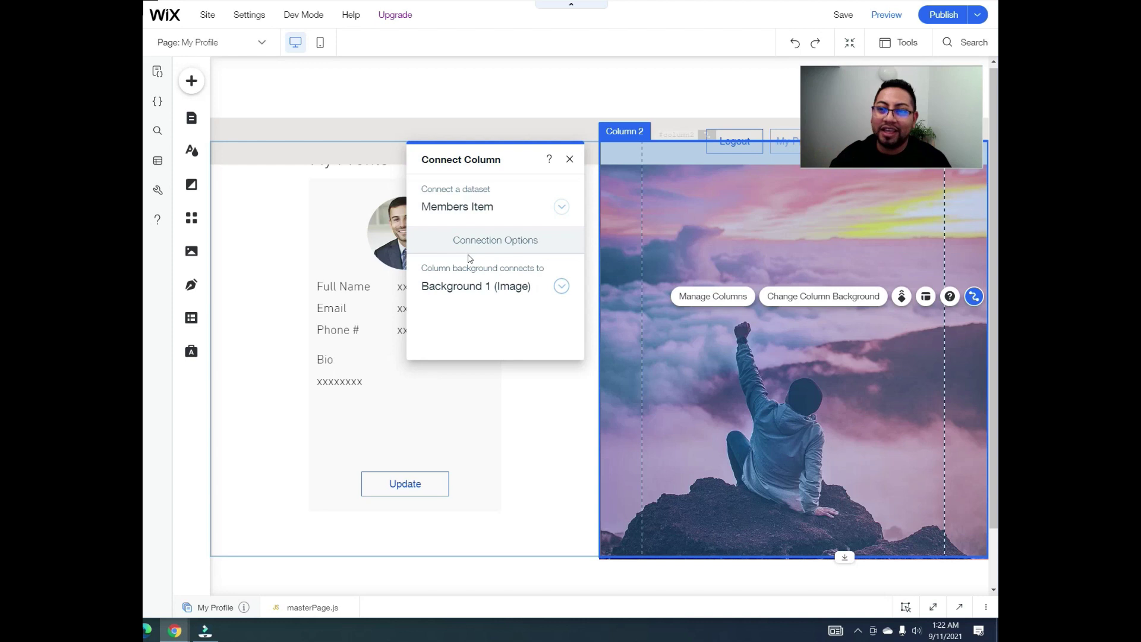
click(569, 161)
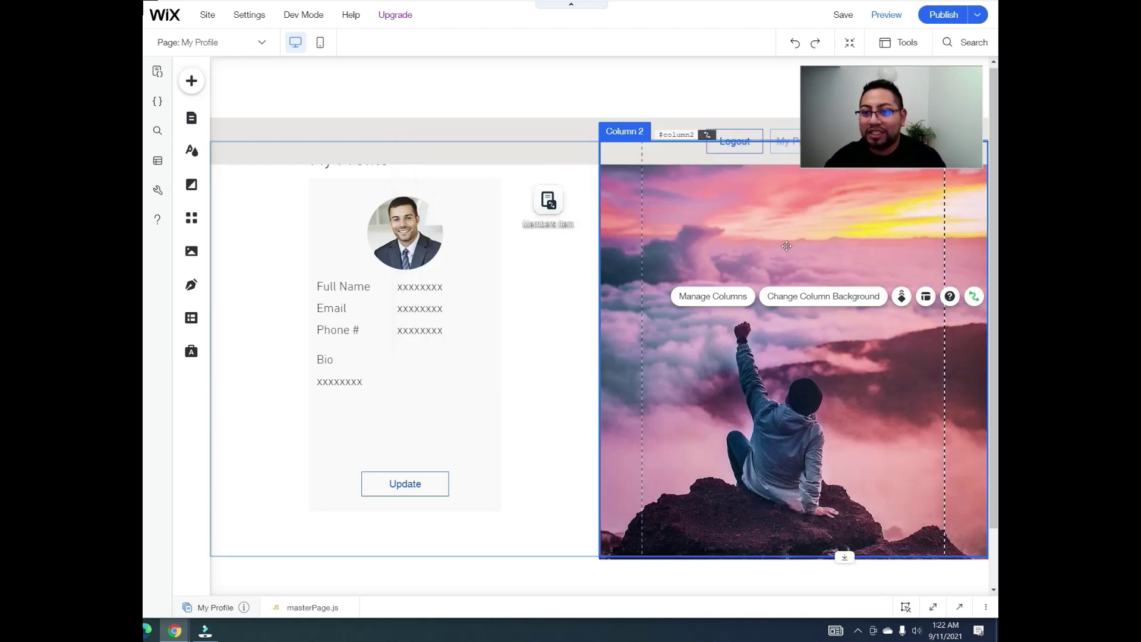
Step: Lower the profile strip slightly and widen the profile card container, shifting it left
click(641, 181)
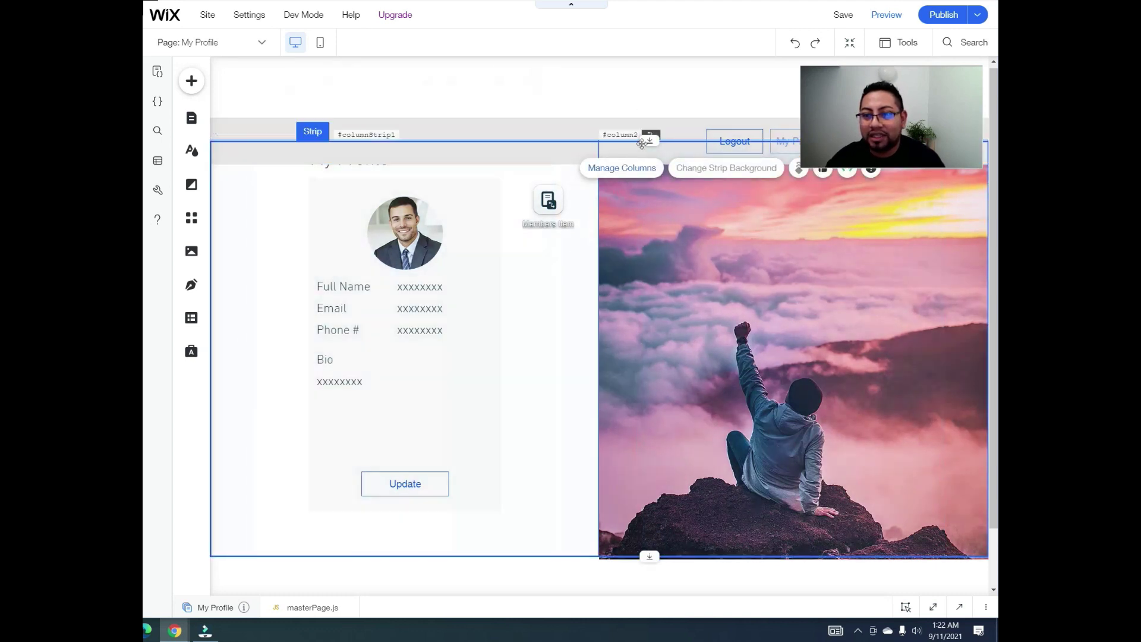
drag(649, 140, 644, 157)
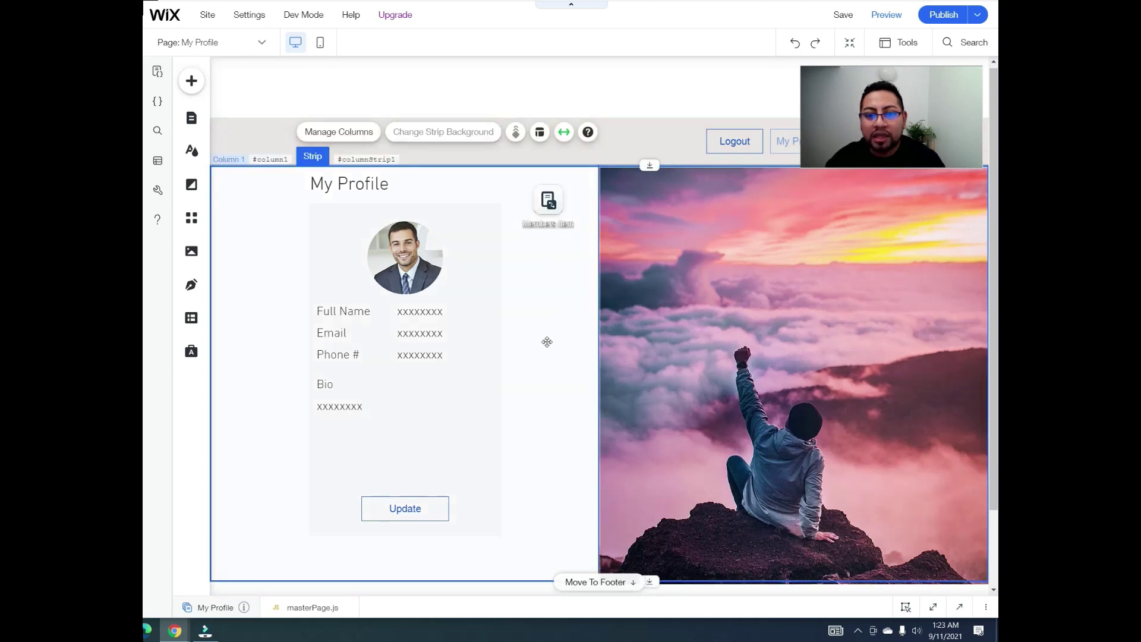
click(357, 313)
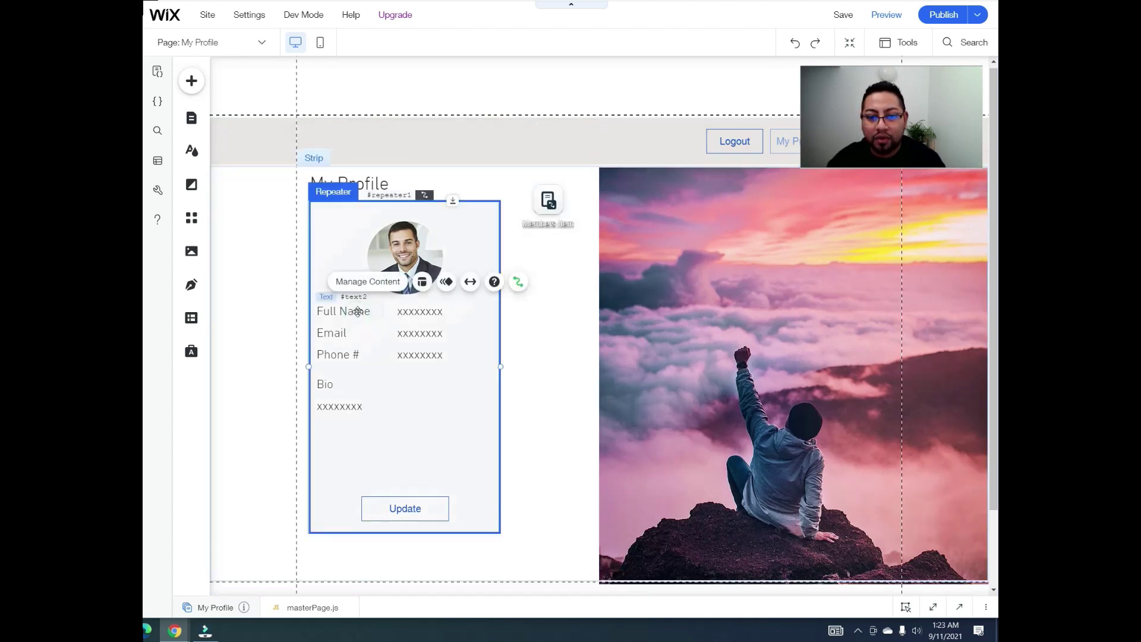
click(501, 361)
drag(504, 365, 536, 364)
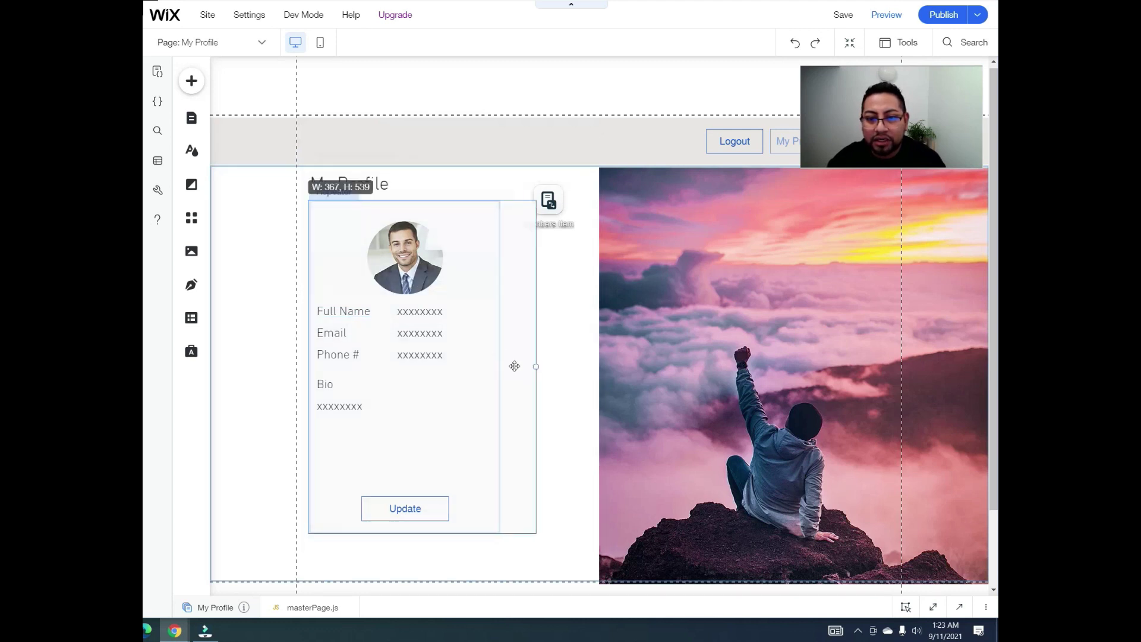
click(491, 389)
drag(470, 387, 472, 386)
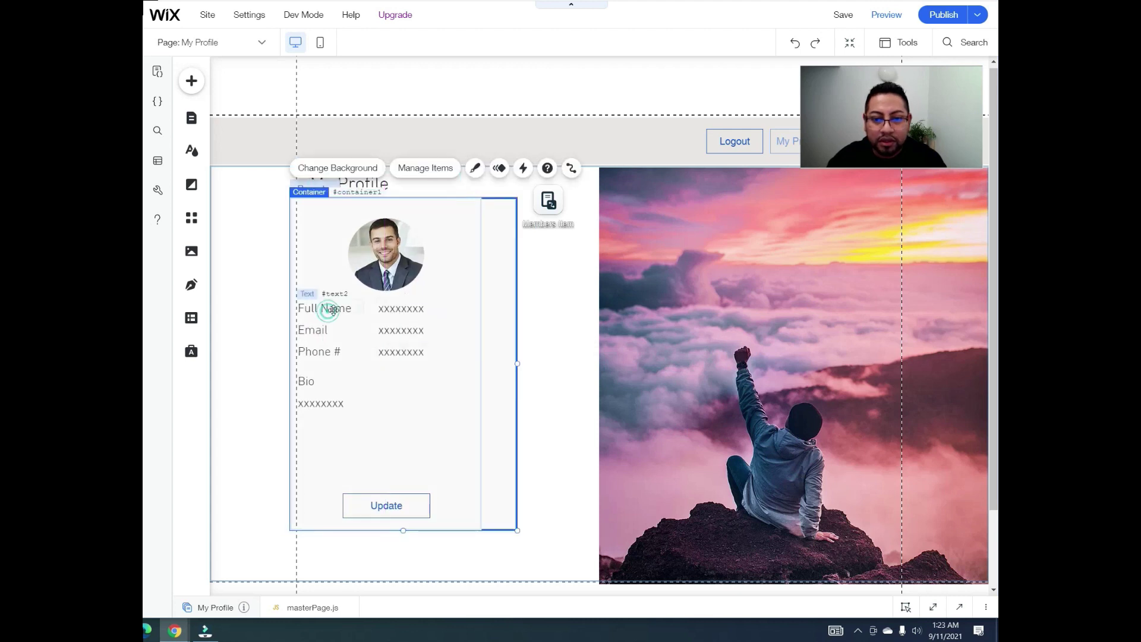
Step: Move the Phone # and Email labels and their placeholder values lower in the card
click(333, 310)
click(313, 331)
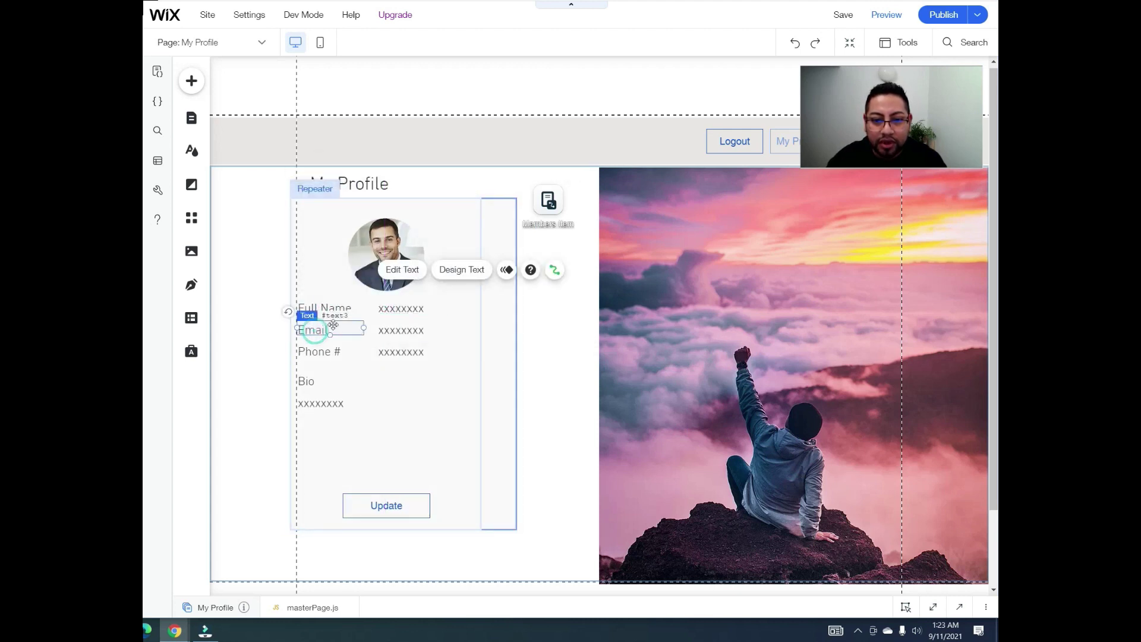
click(398, 330)
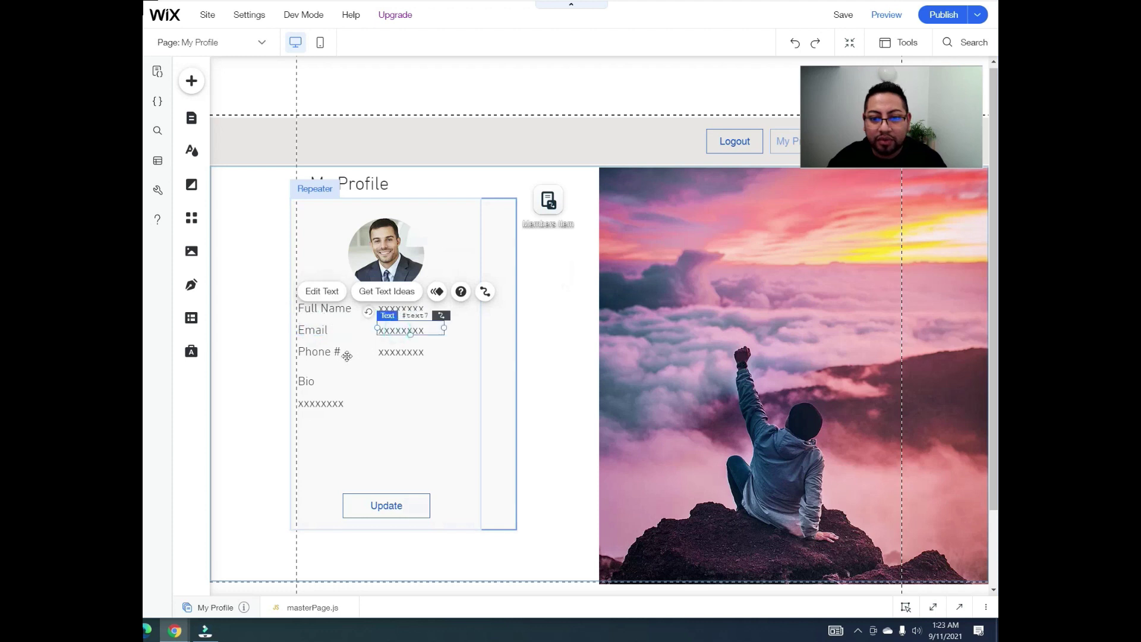
click(327, 353)
drag(327, 364, 326, 363)
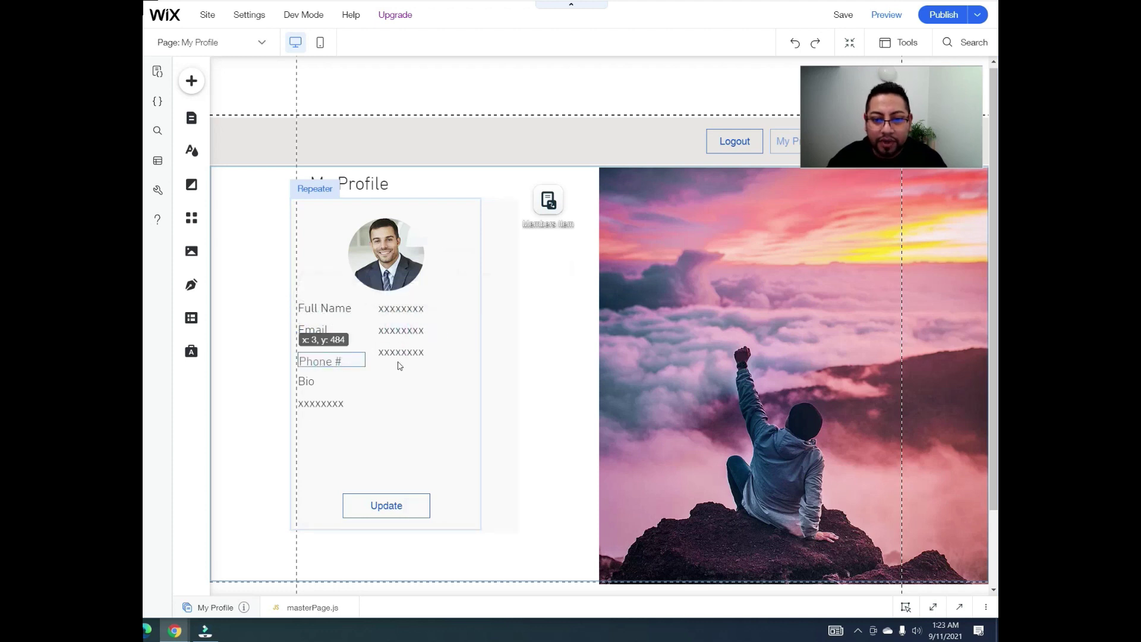
drag(400, 352, 402, 367)
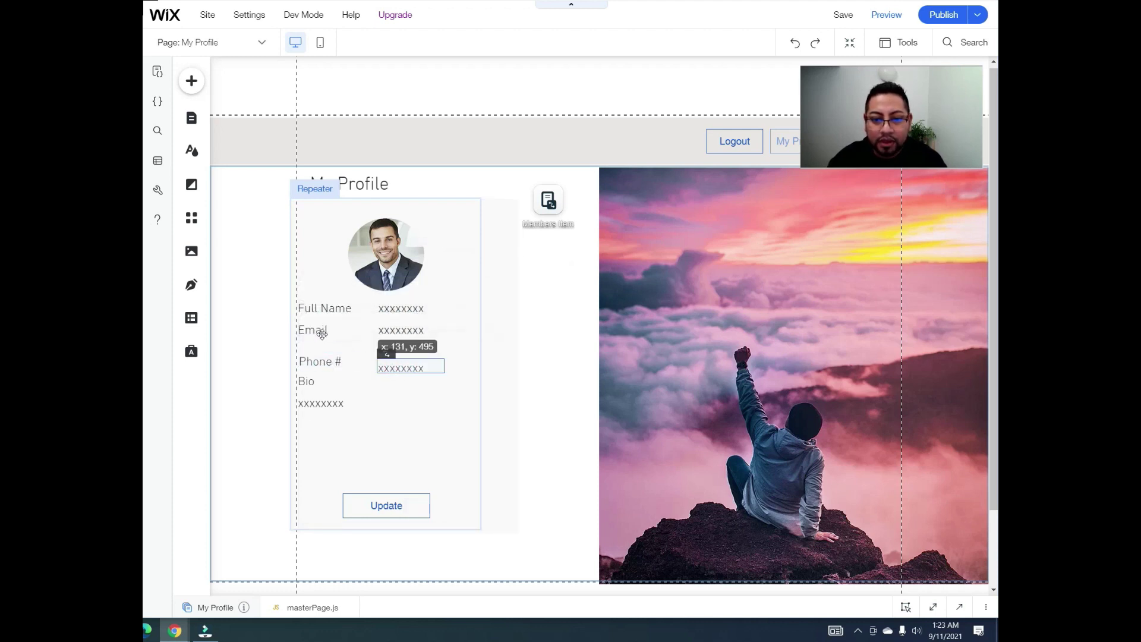
drag(322, 334, 323, 354)
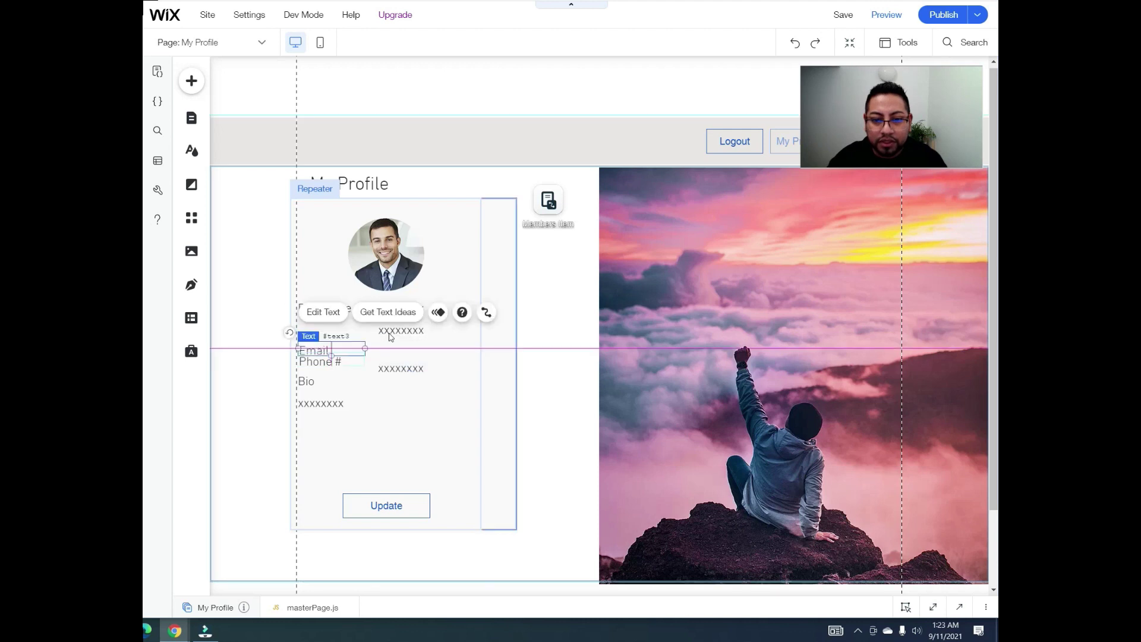
drag(404, 343, 401, 347)
Step: Place the full name and email values under their labels and push Phone # and Bio further down
click(380, 309)
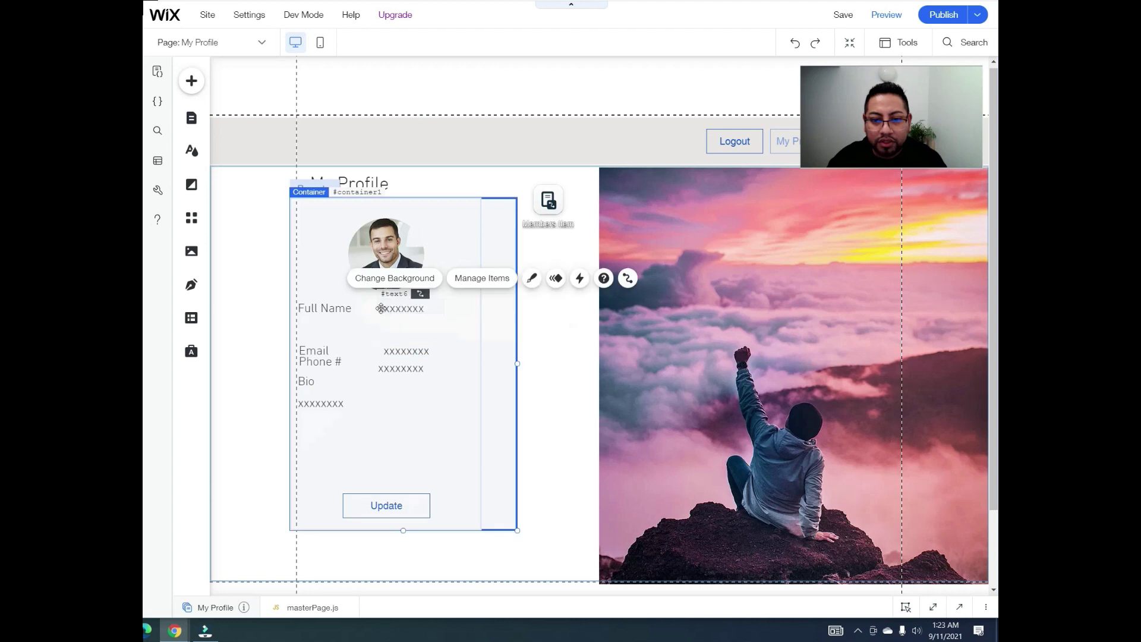
drag(331, 326, 430, 325)
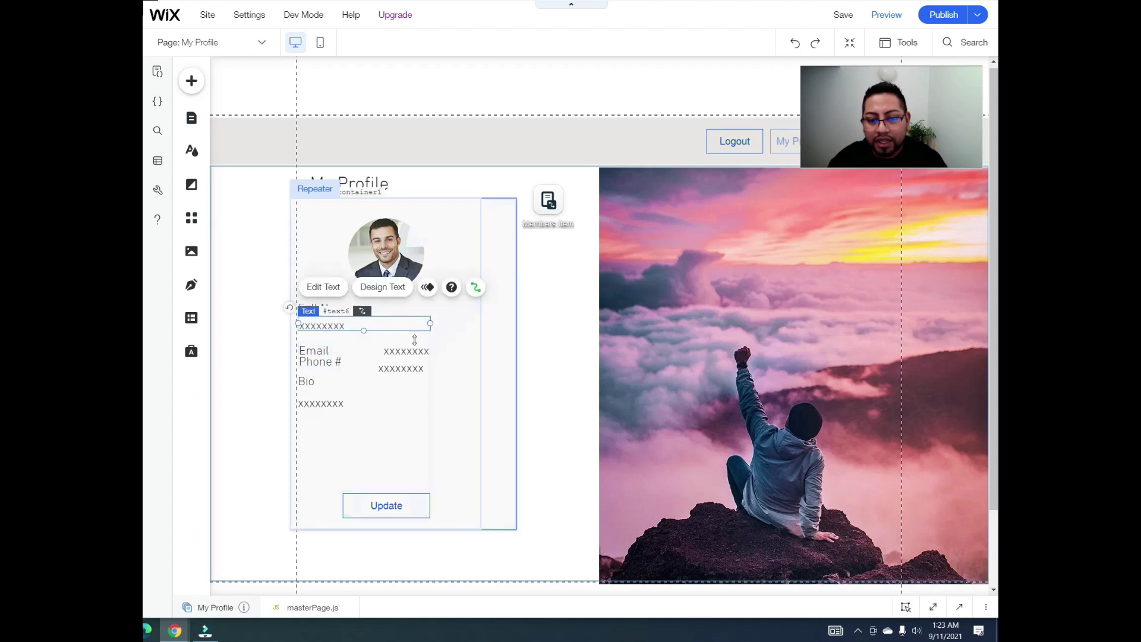
drag(325, 352, 324, 343)
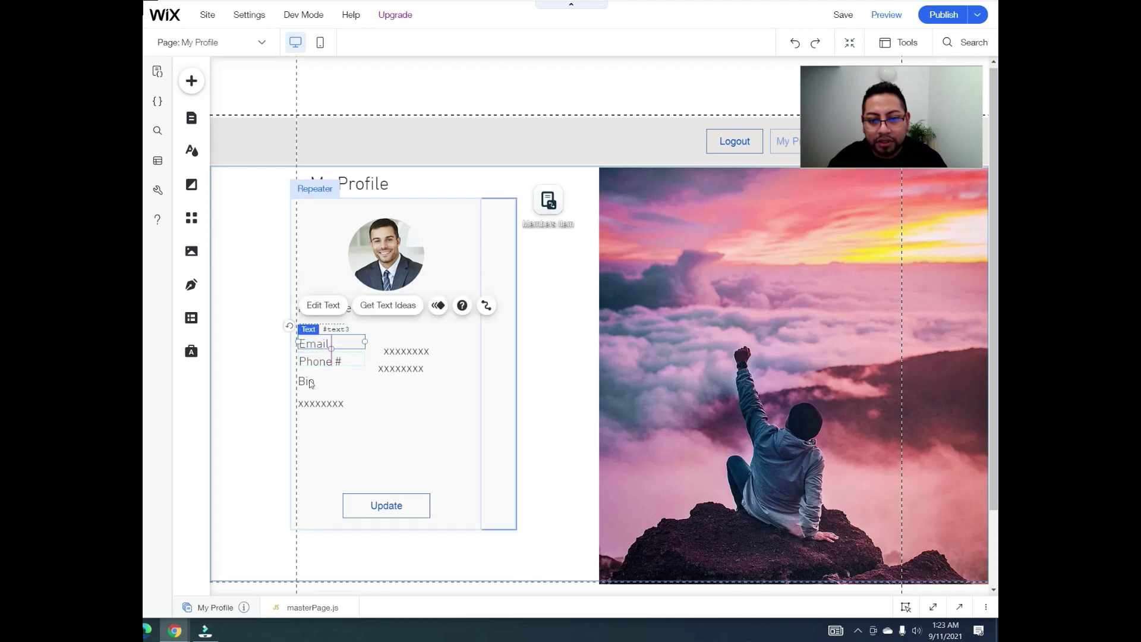
drag(314, 408, 316, 442)
drag(314, 386, 311, 422)
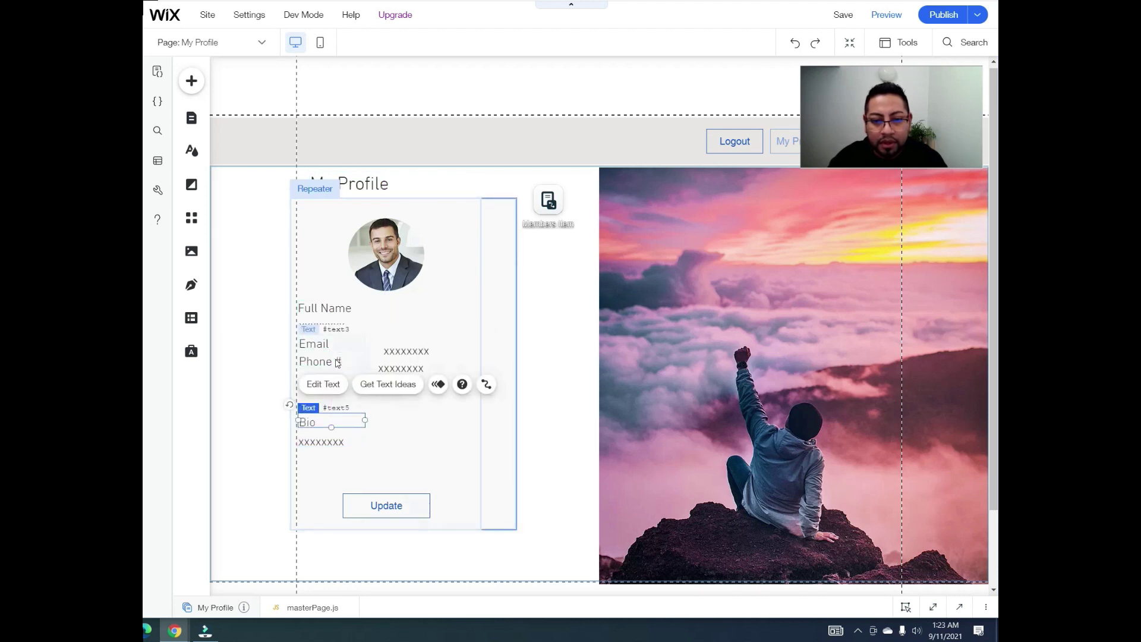
click(337, 363)
drag(337, 363, 338, 396)
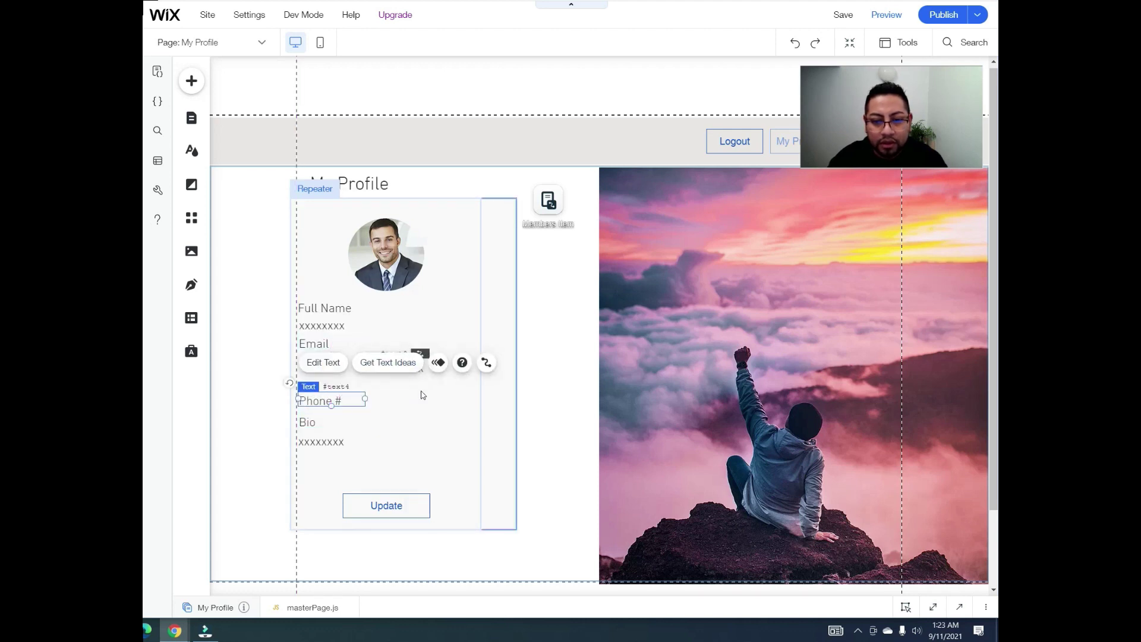
click(416, 385)
drag(382, 369, 378, 414)
drag(403, 359, 479, 364)
click(474, 369)
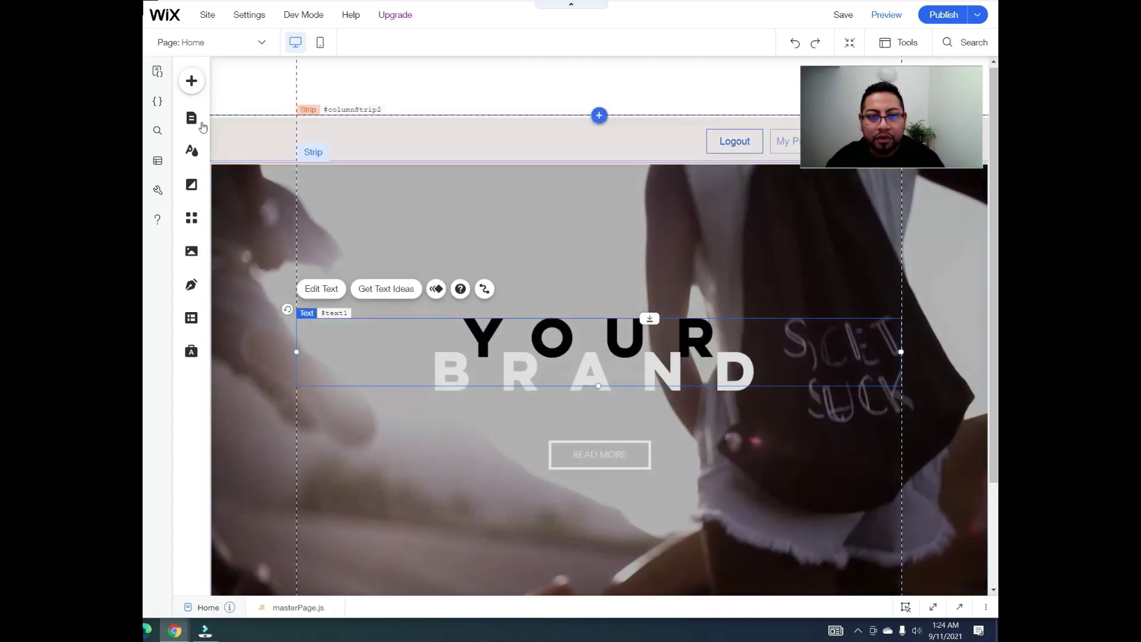
Step: Return the editor to the My Profile dynamic page
click(192, 118)
click(243, 130)
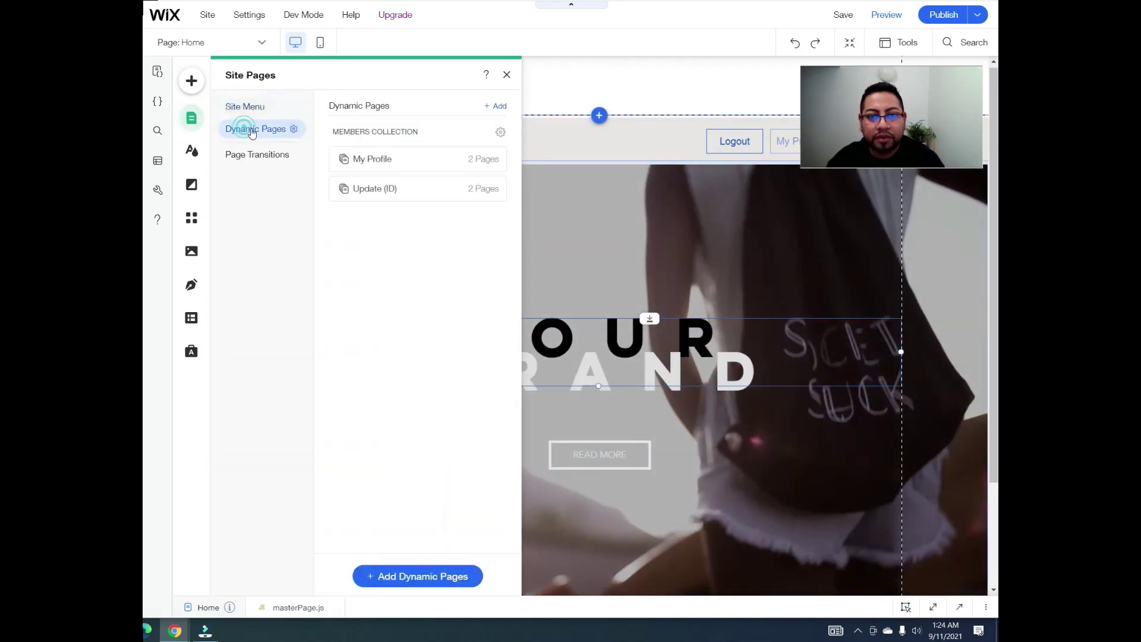
click(472, 159)
click(506, 74)
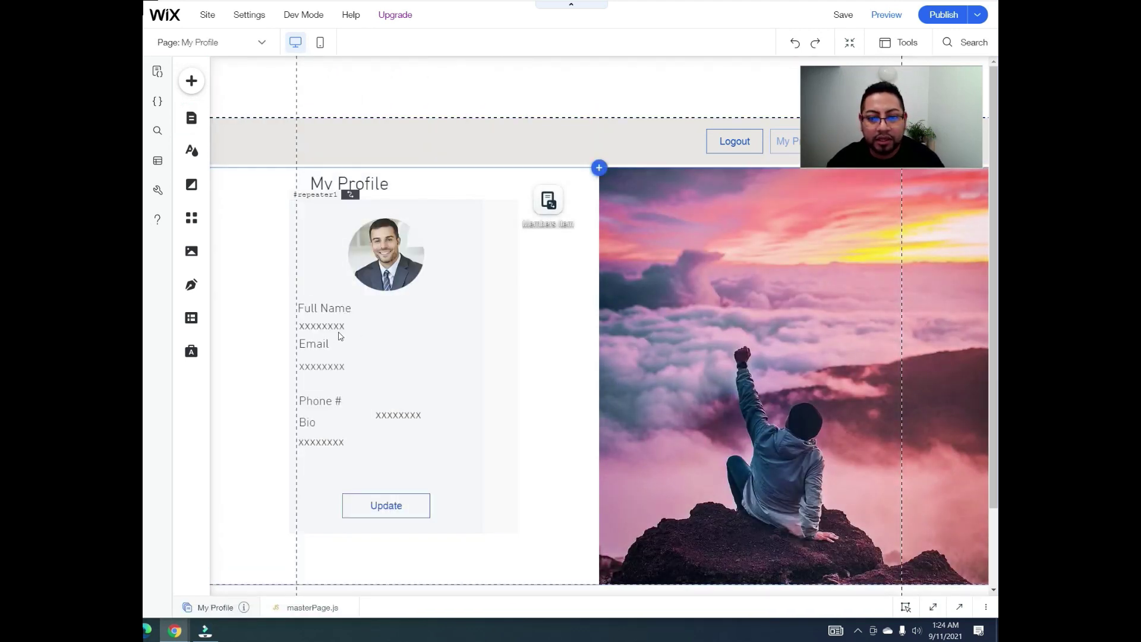
Step: Narrow the email value box, move Phone # under it, and place the phone value beneath Phone #
click(310, 368)
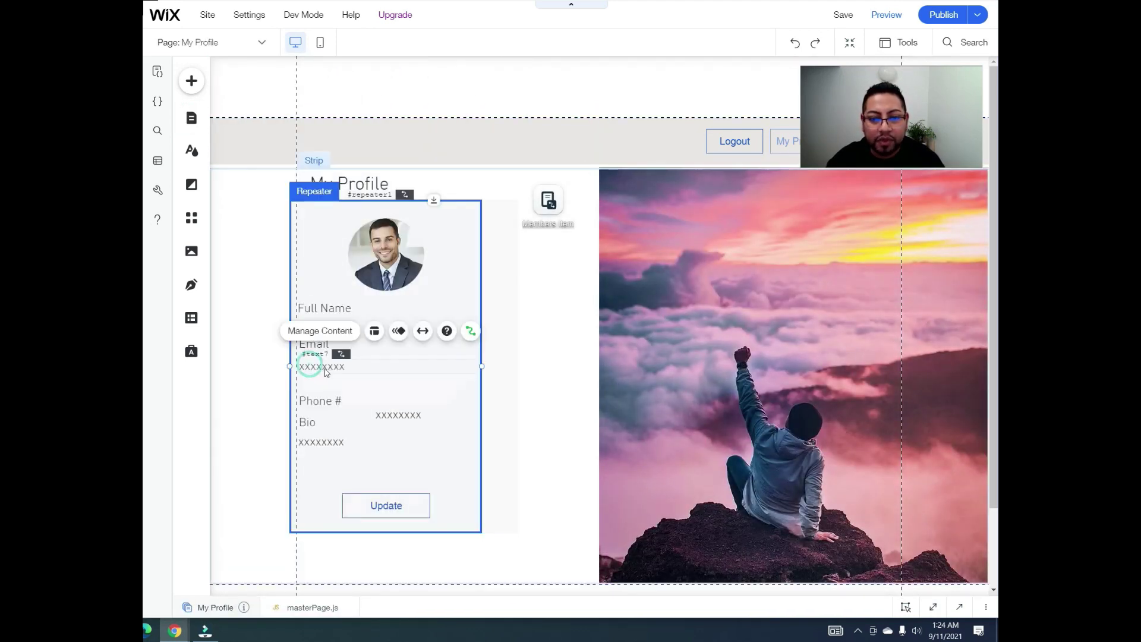
click(474, 365)
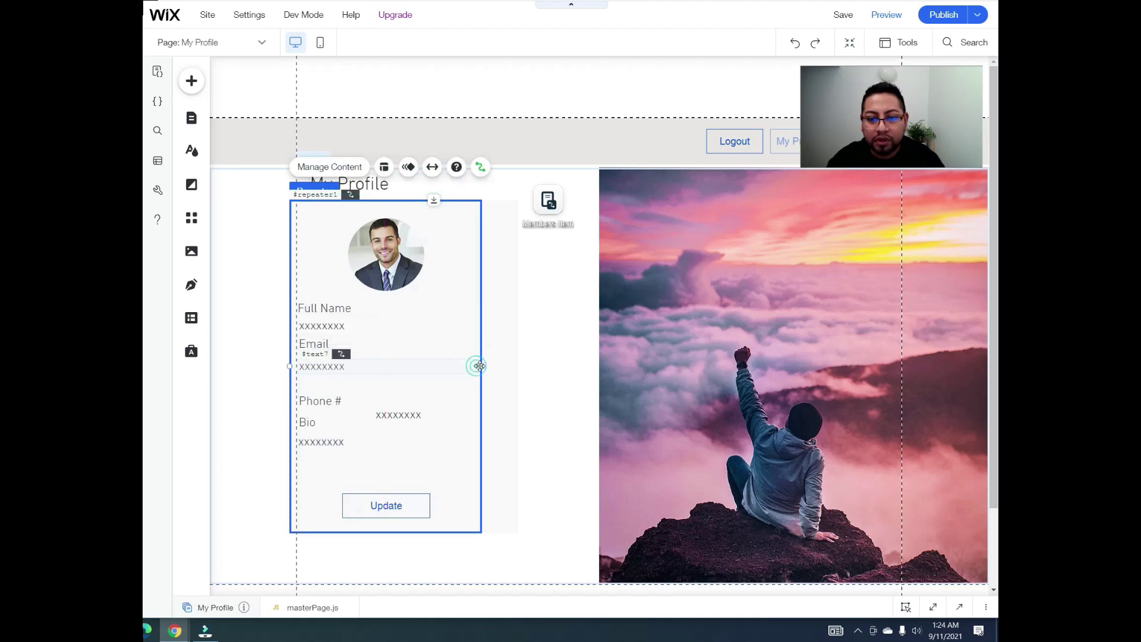
click(480, 365)
drag(465, 363, 480, 361)
click(512, 364)
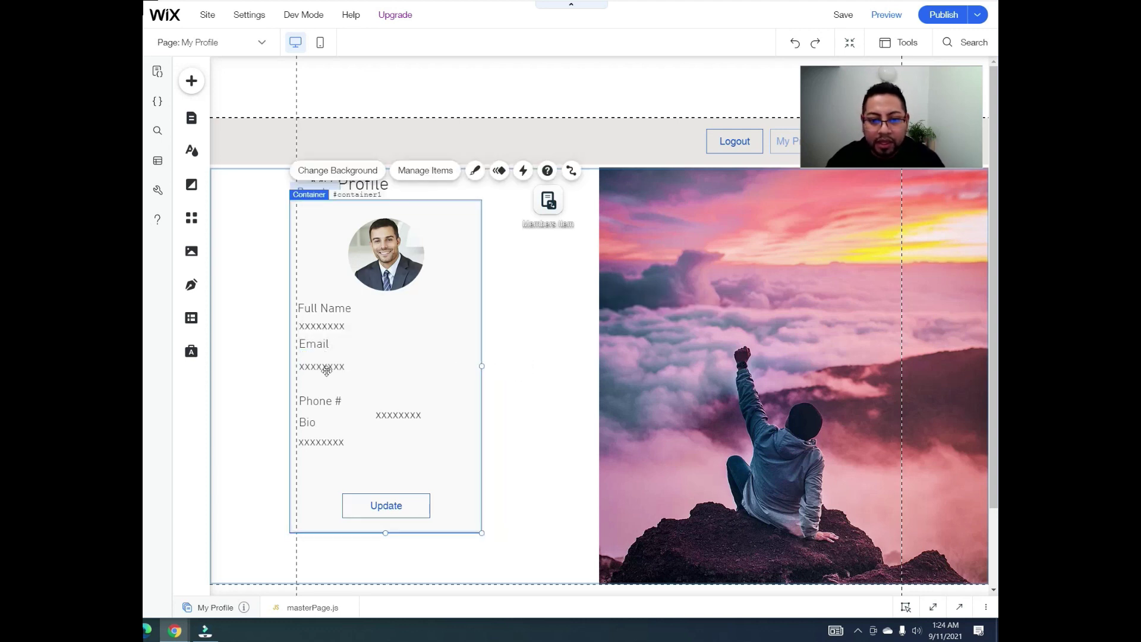
drag(320, 398, 323, 383)
click(404, 418)
drag(404, 418, 464, 402)
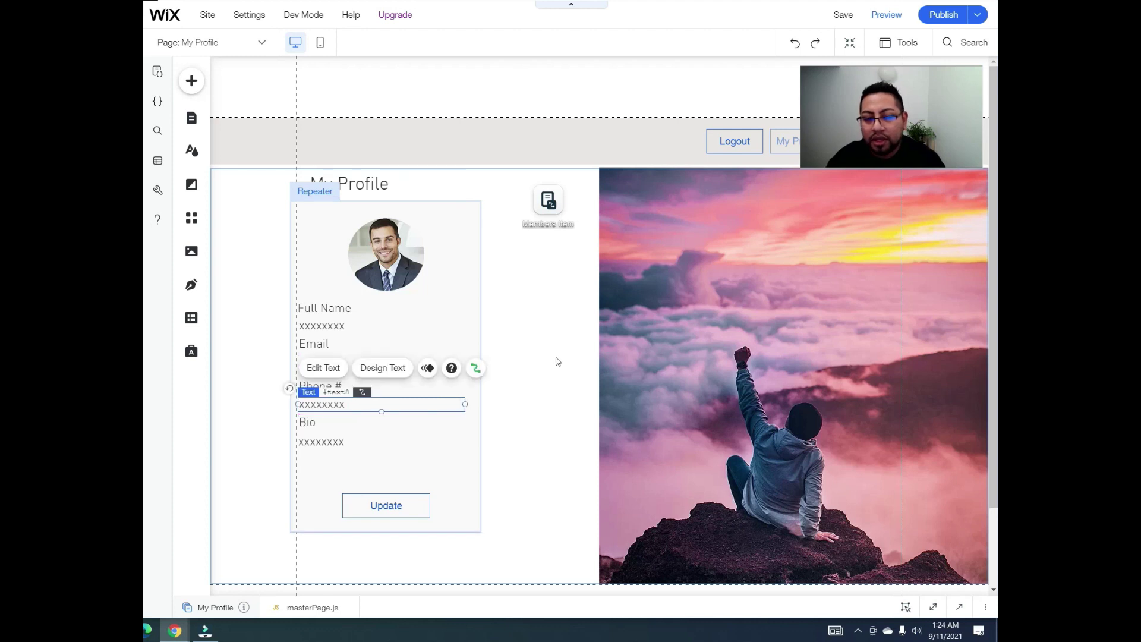
click(523, 330)
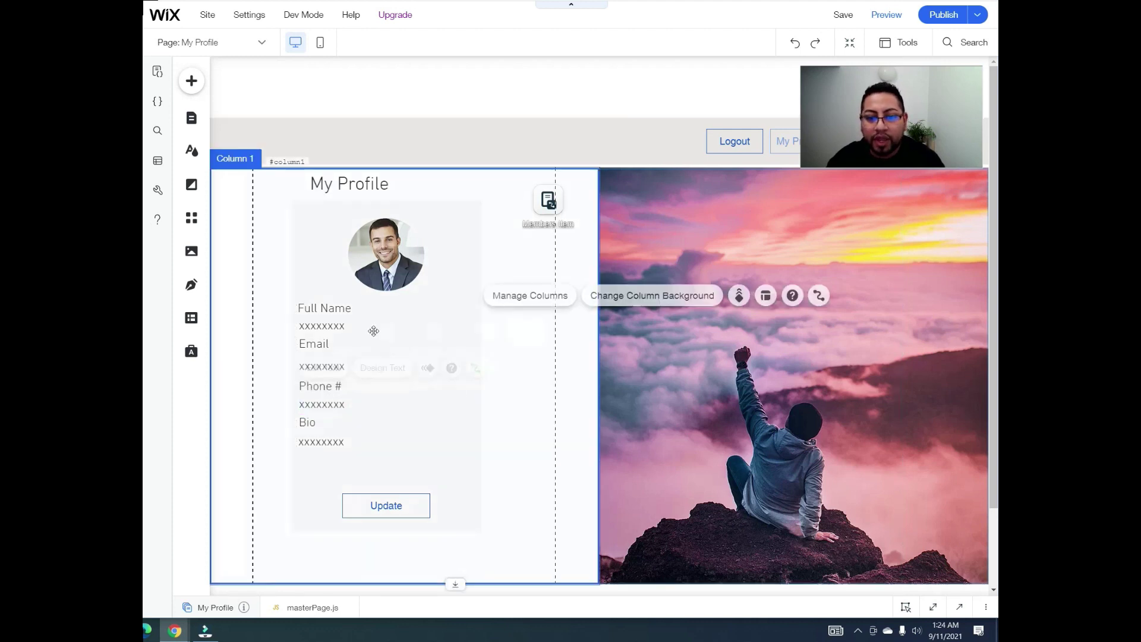
Step: Check the data connections of the full name and email value texts
click(333, 318)
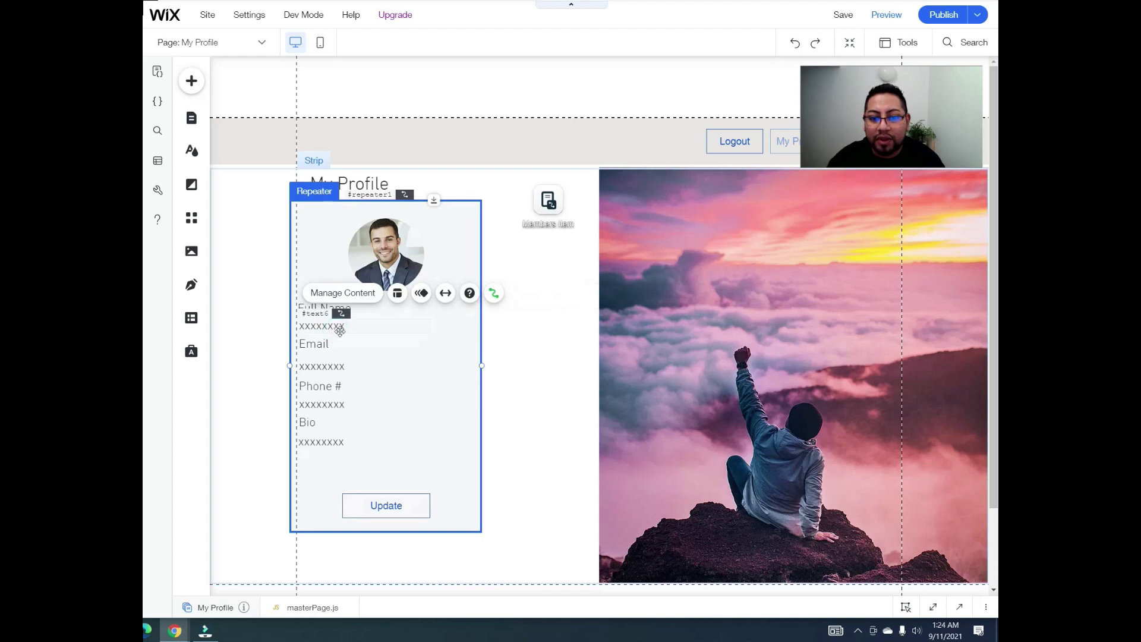
click(340, 328)
click(475, 290)
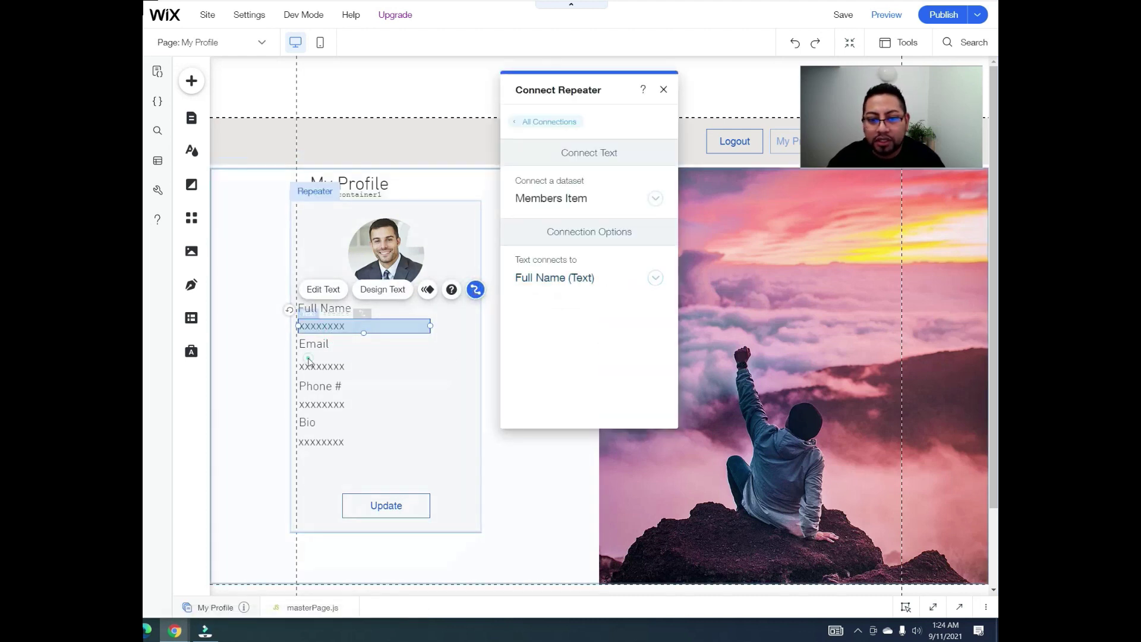
click(331, 365)
click(332, 365)
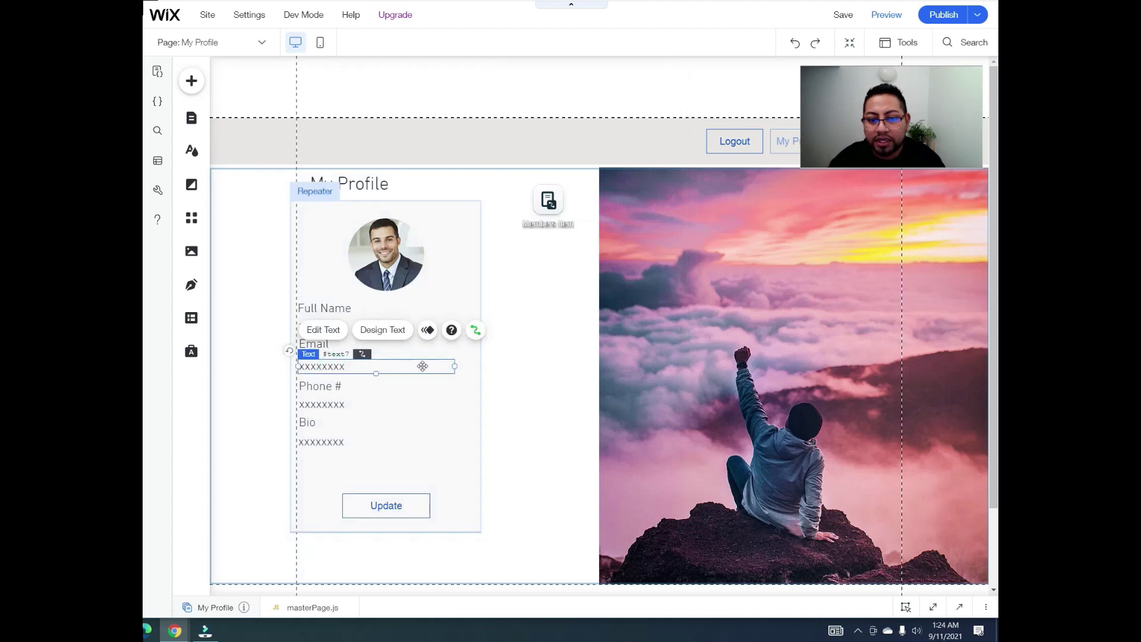
click(476, 331)
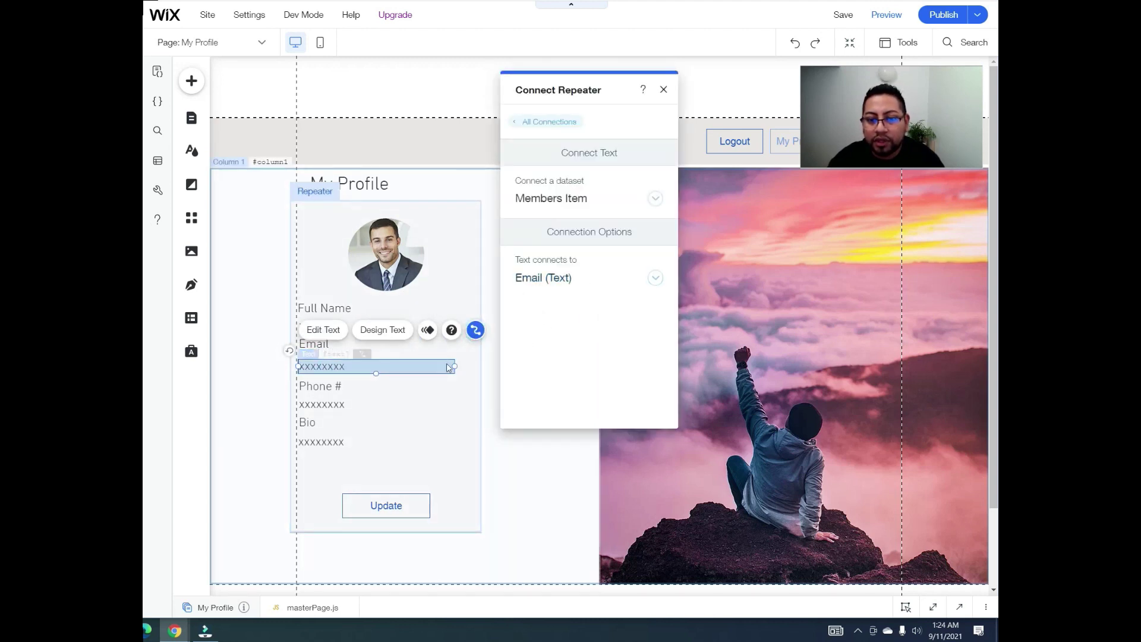
Step: Link the phone and bio texts to the Phone Number and About fields, then show the pages list
click(353, 410)
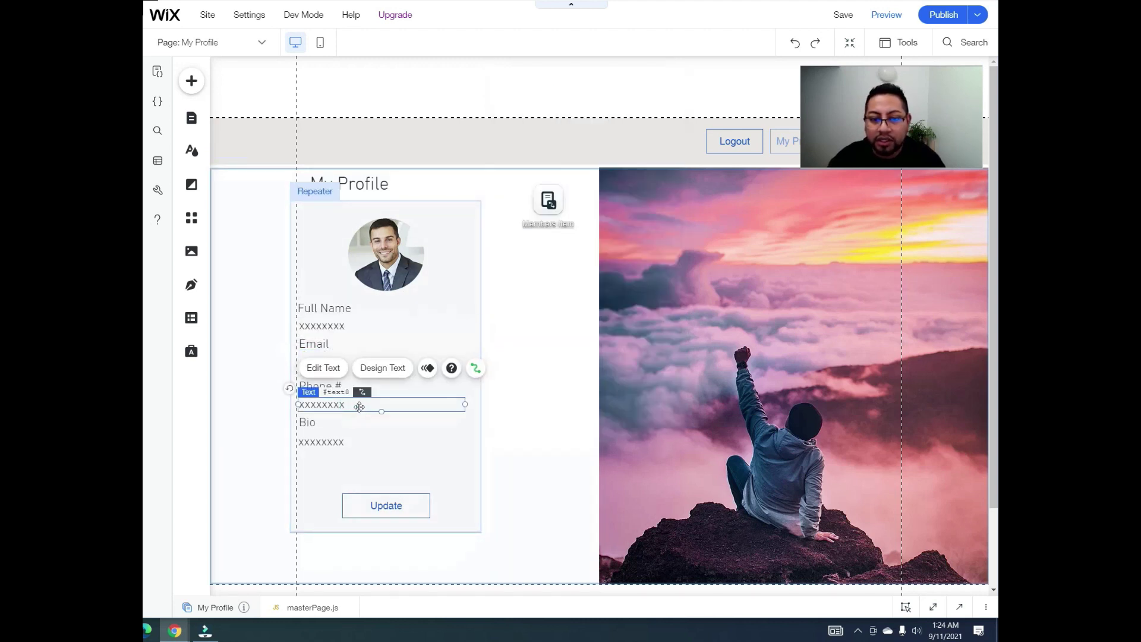
click(475, 368)
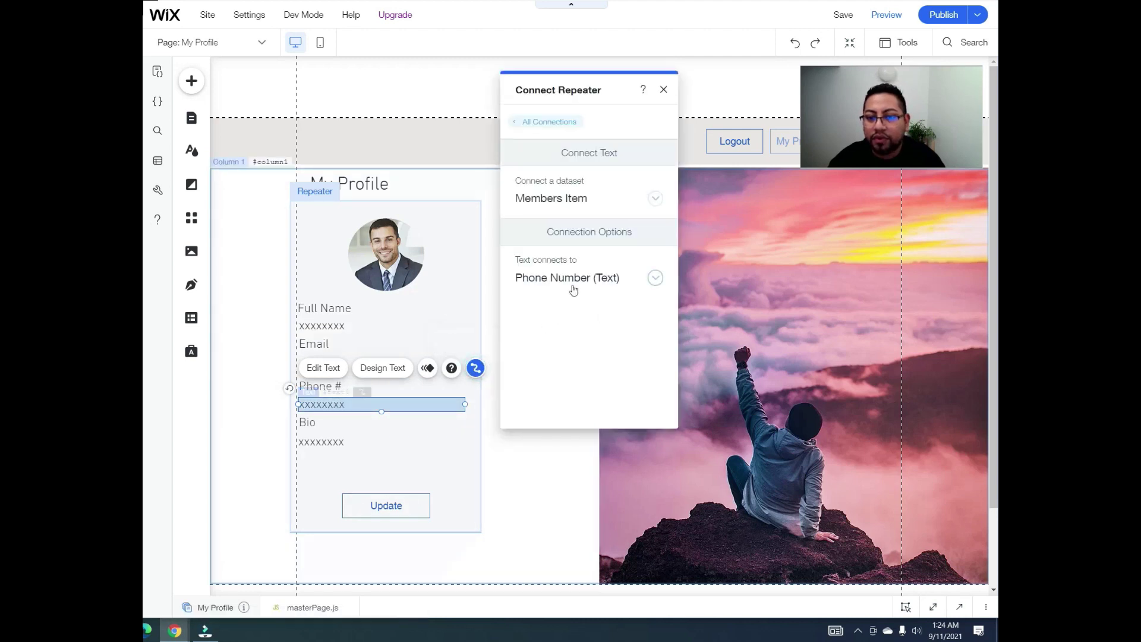
click(401, 450)
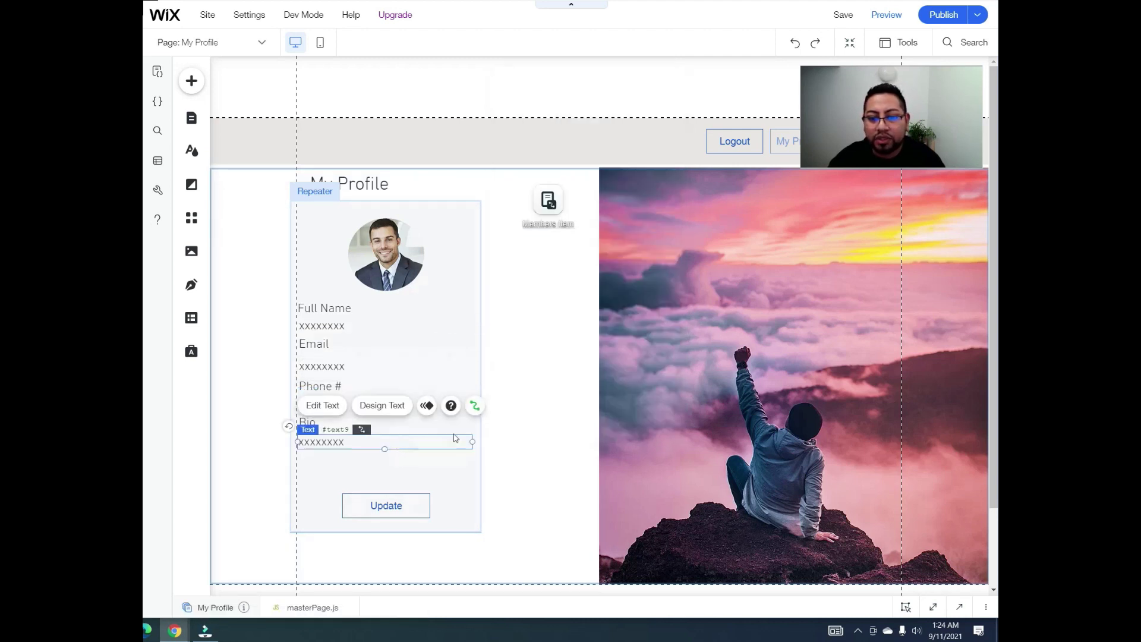
click(475, 407)
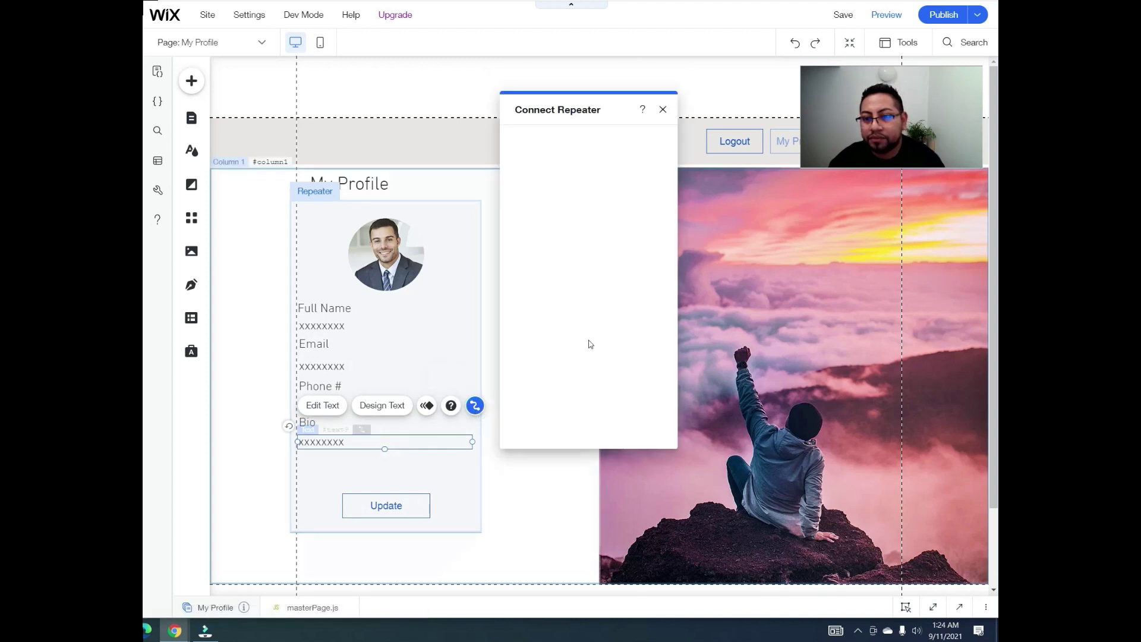
click(663, 110)
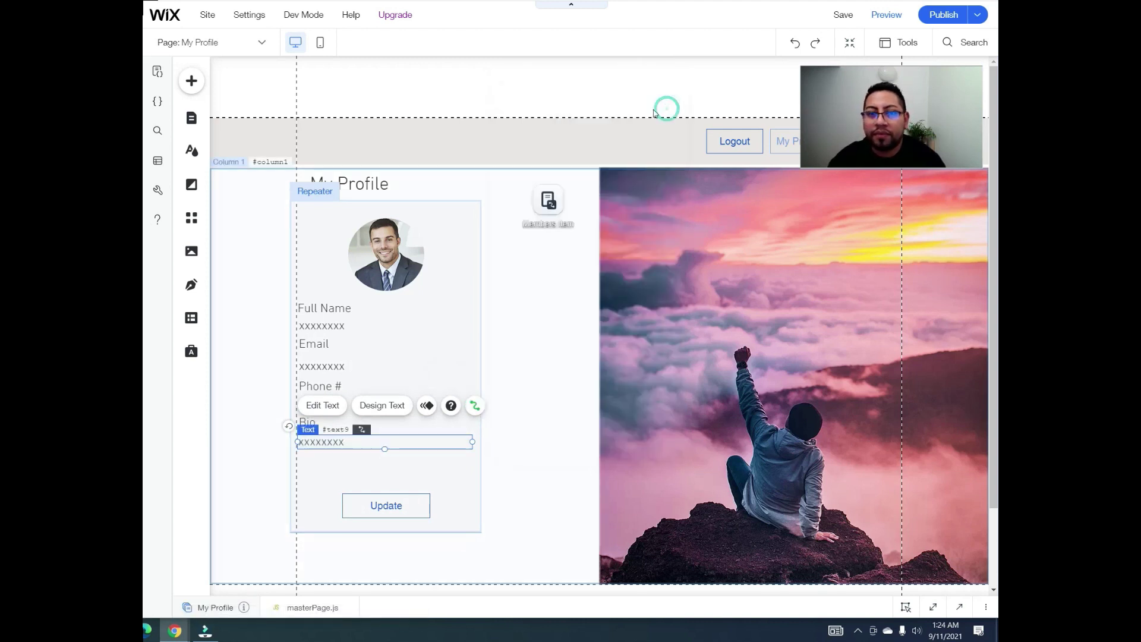
click(190, 119)
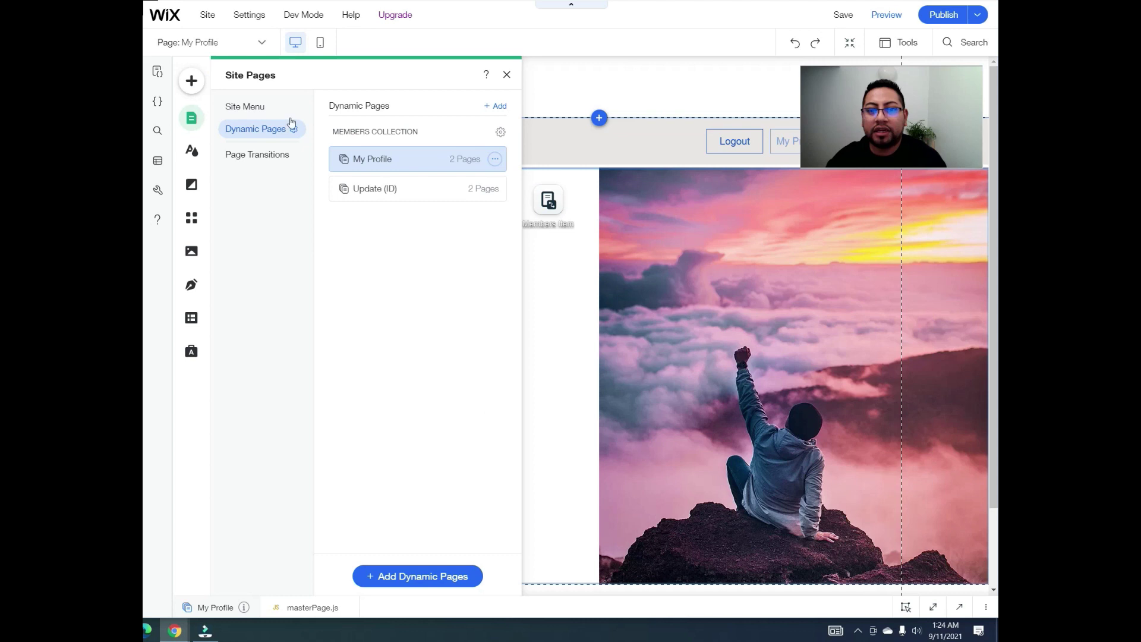
Step: Switch to the Update (ID) page and extend its bottom below the form messages
click(390, 189)
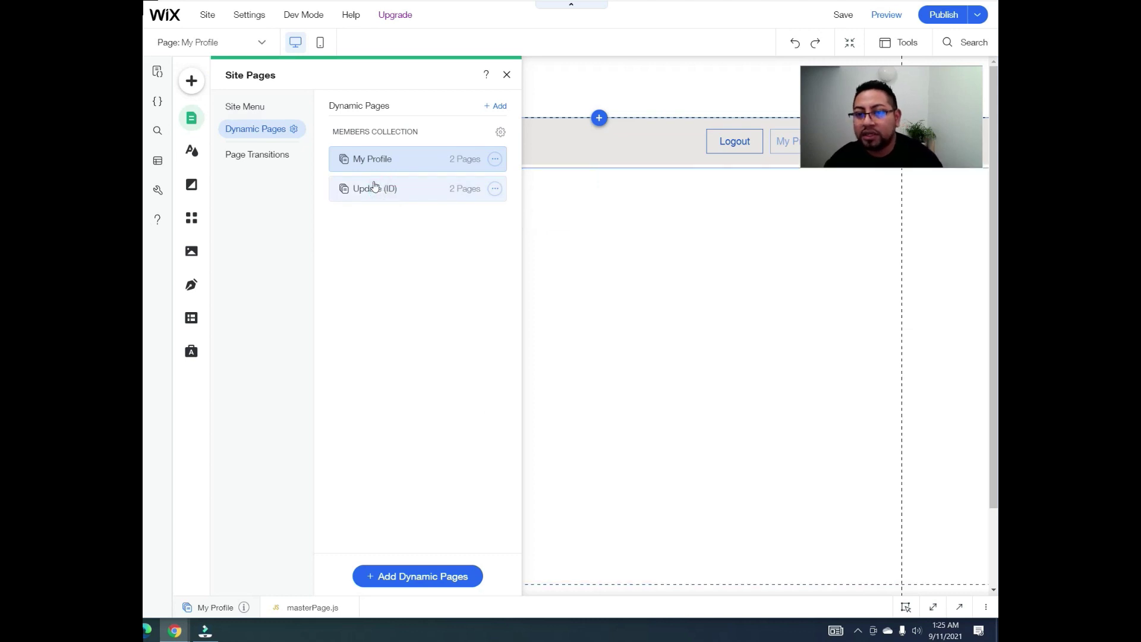
click(506, 75)
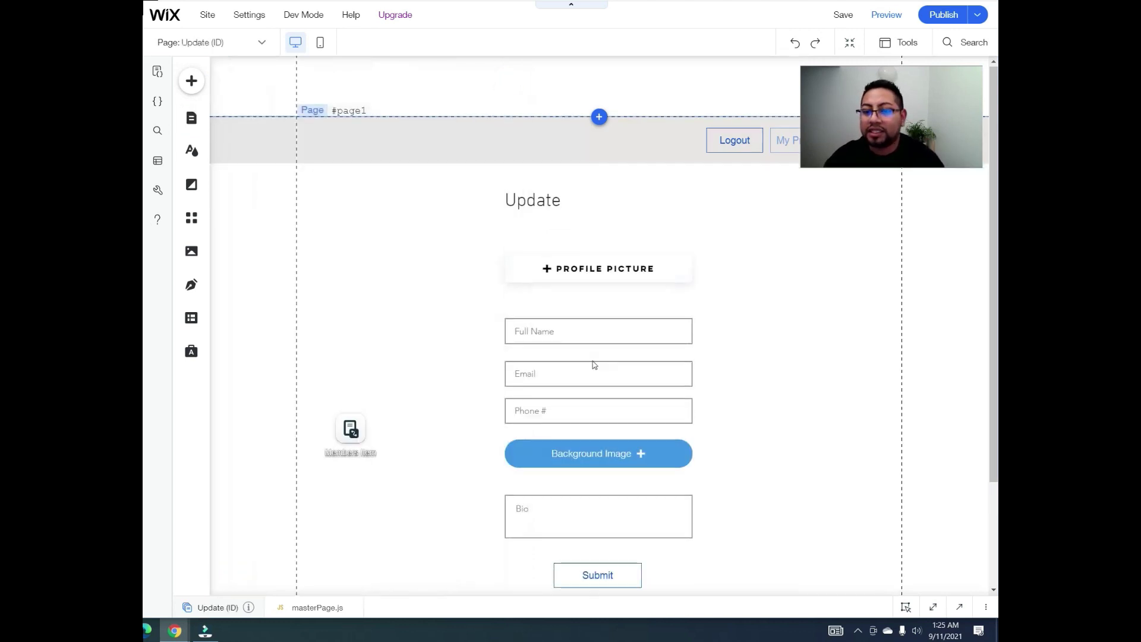
scroll(594, 363, down, 2)
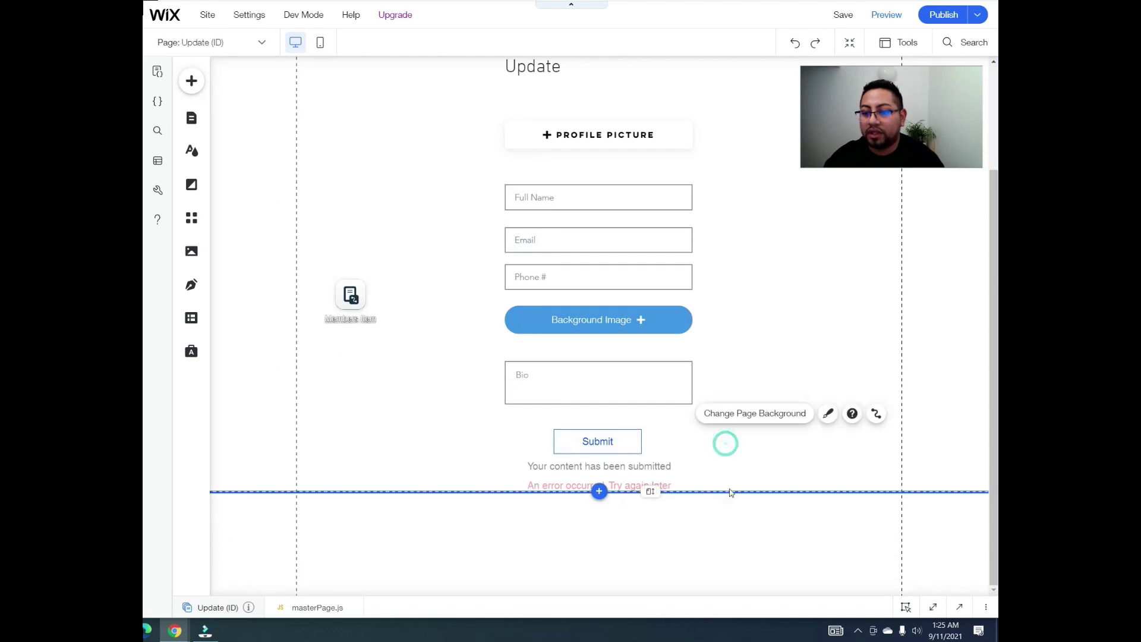
drag(651, 507, 653, 544)
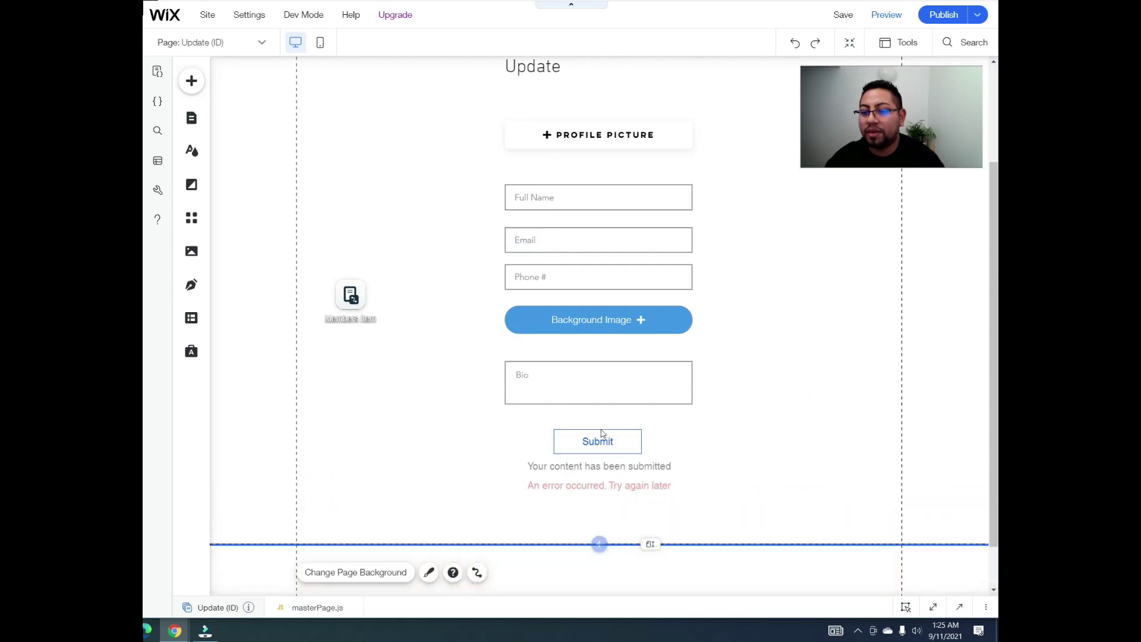
Step: Make Submit navigate to My Profile when successful, then publish the site
click(604, 439)
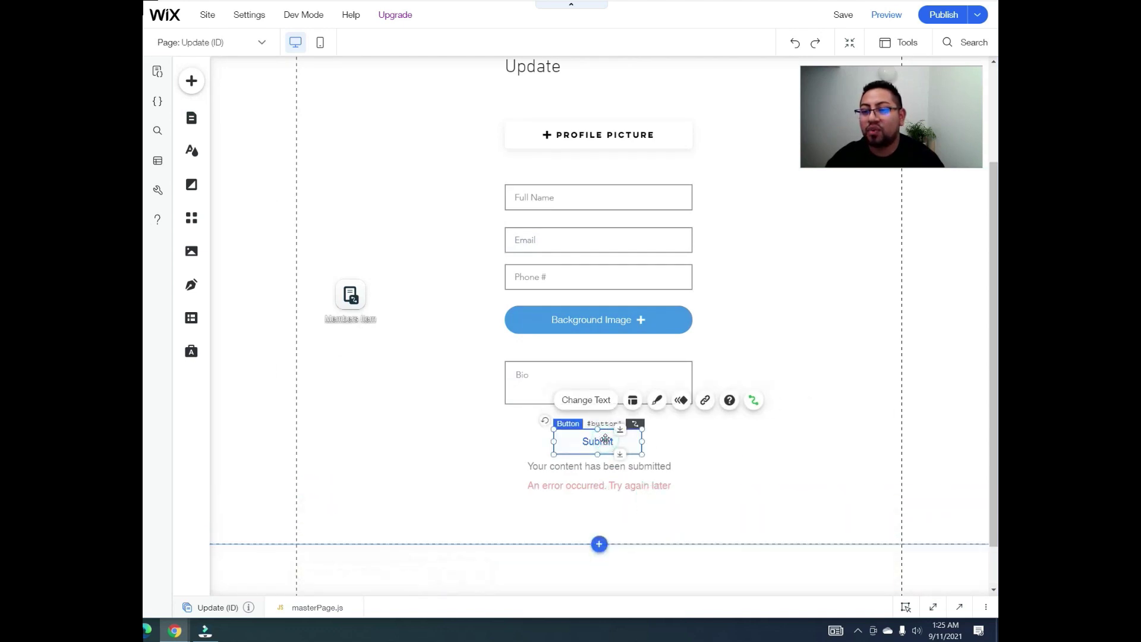
click(753, 400)
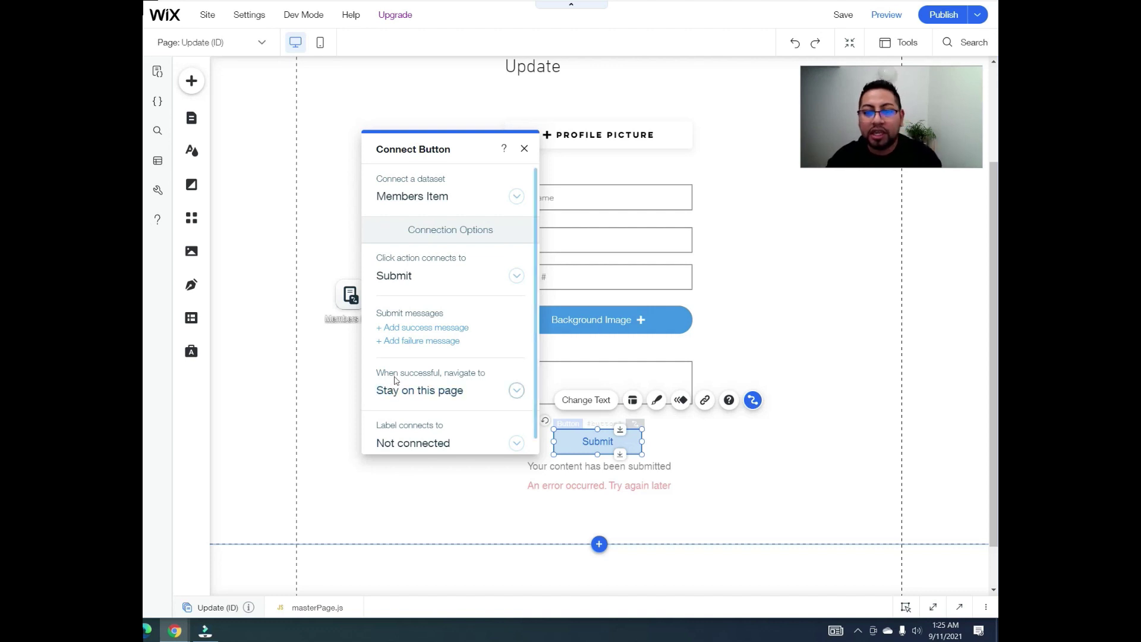
click(516, 391)
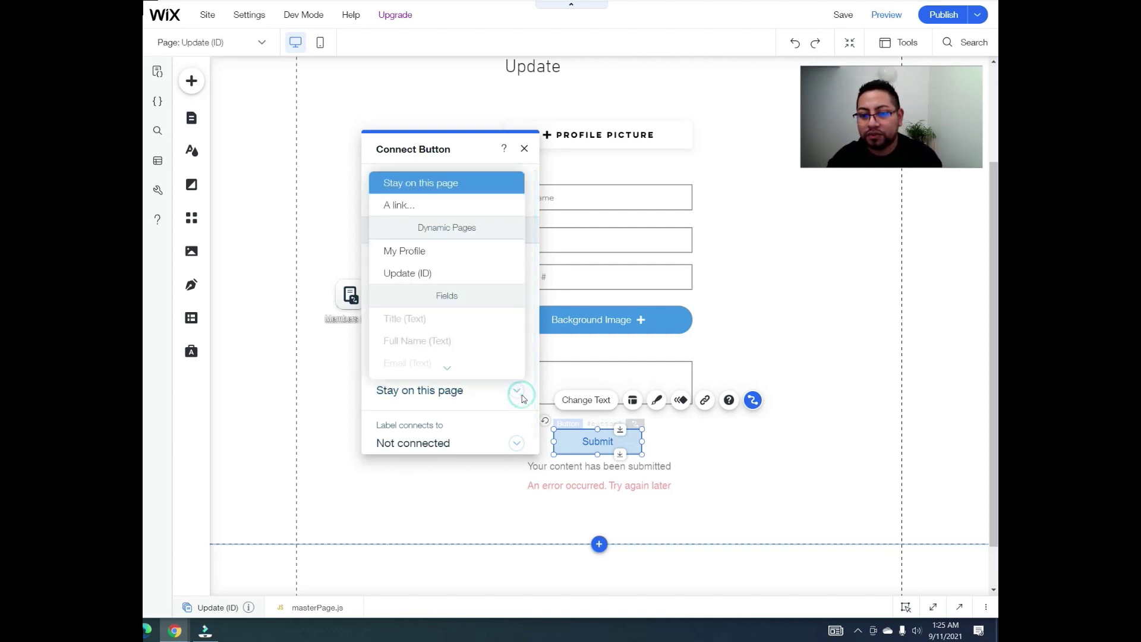
click(400, 245)
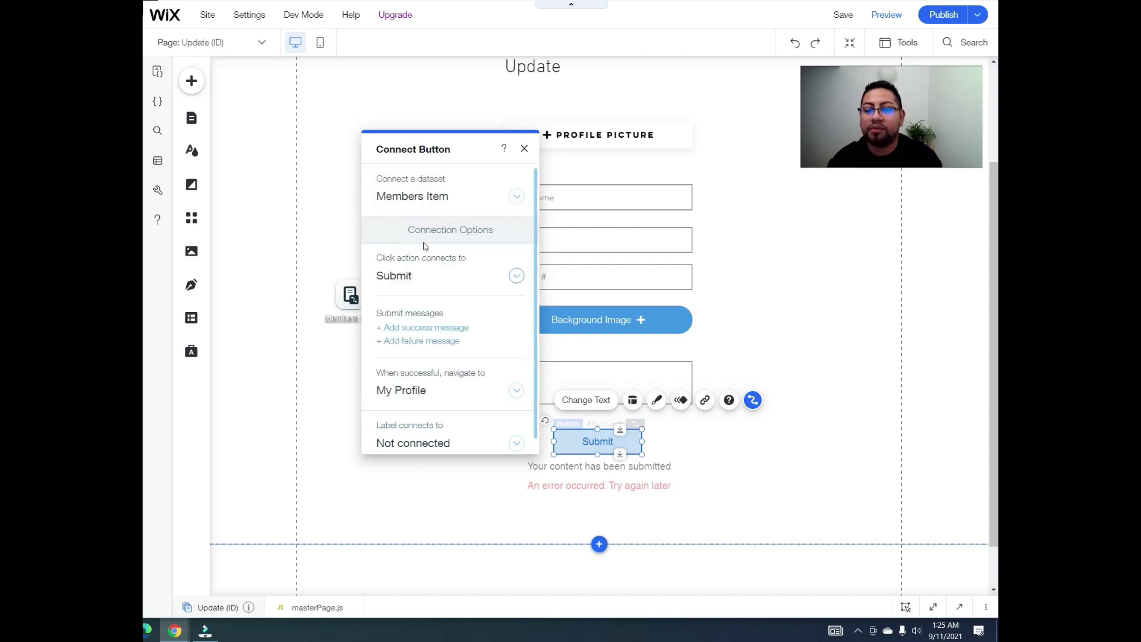
click(524, 149)
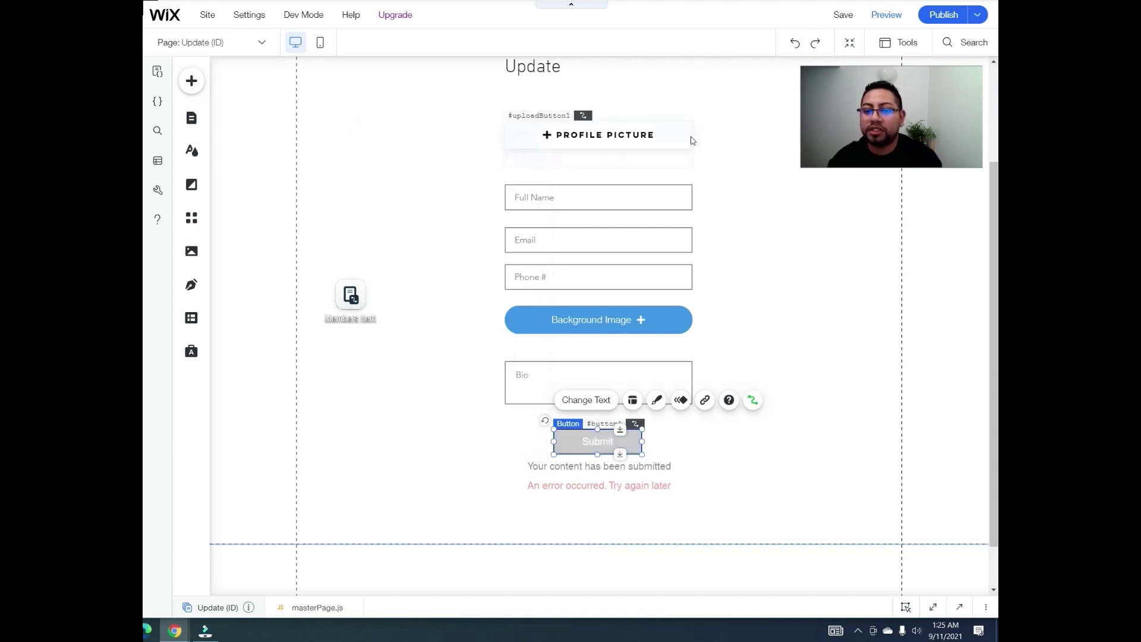
click(931, 14)
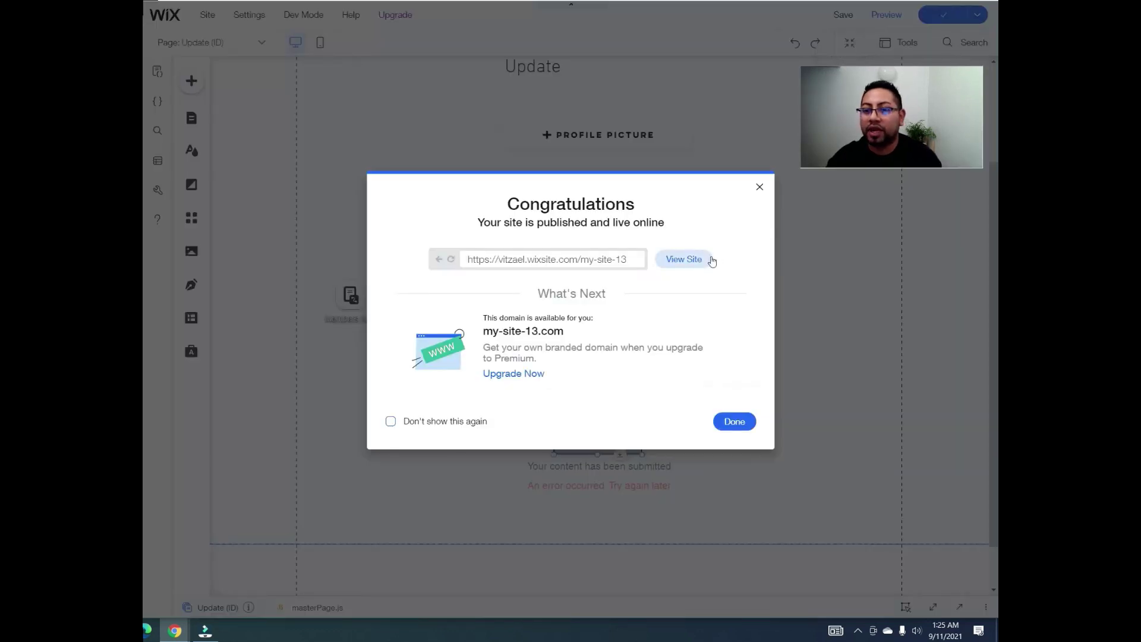
Step: View the live site, log in with Google, and open the My Profile page
click(681, 259)
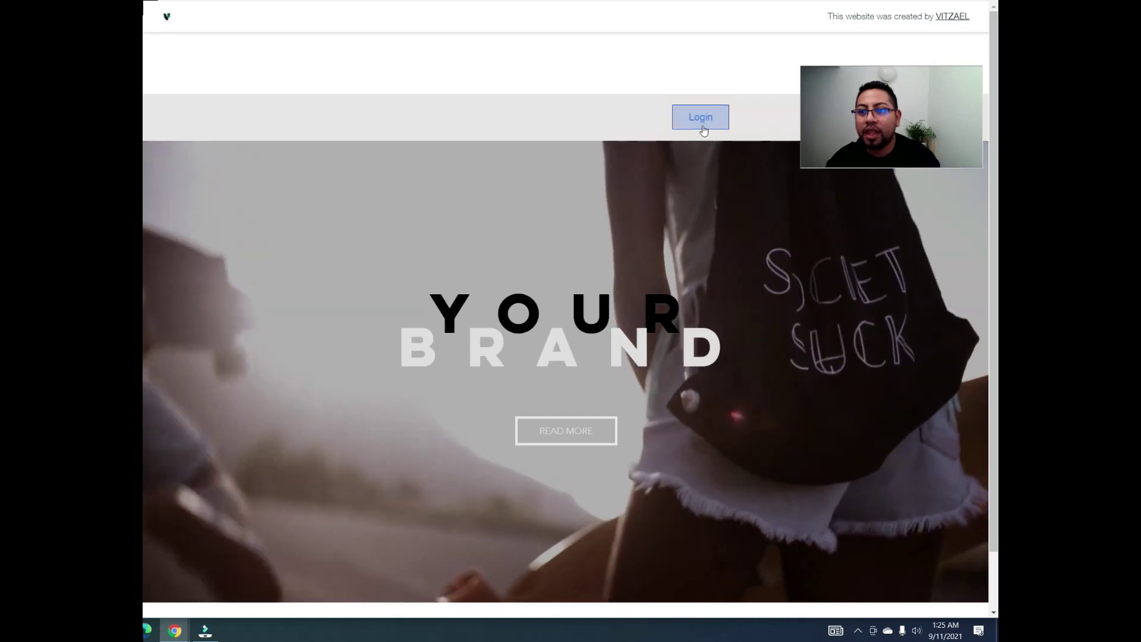
click(700, 119)
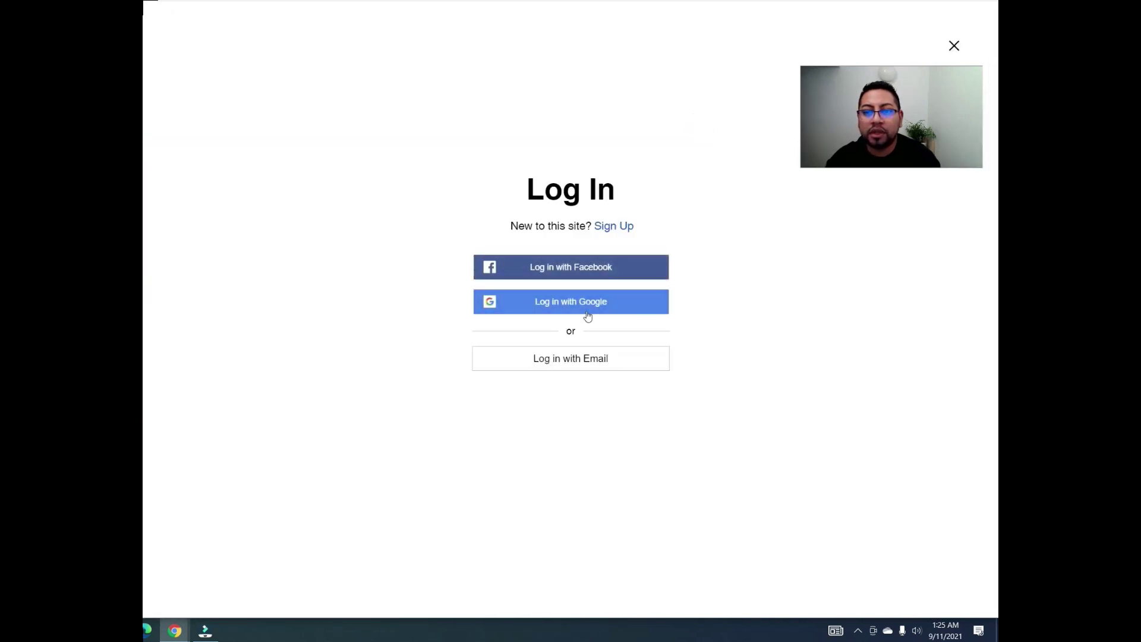
click(606, 305)
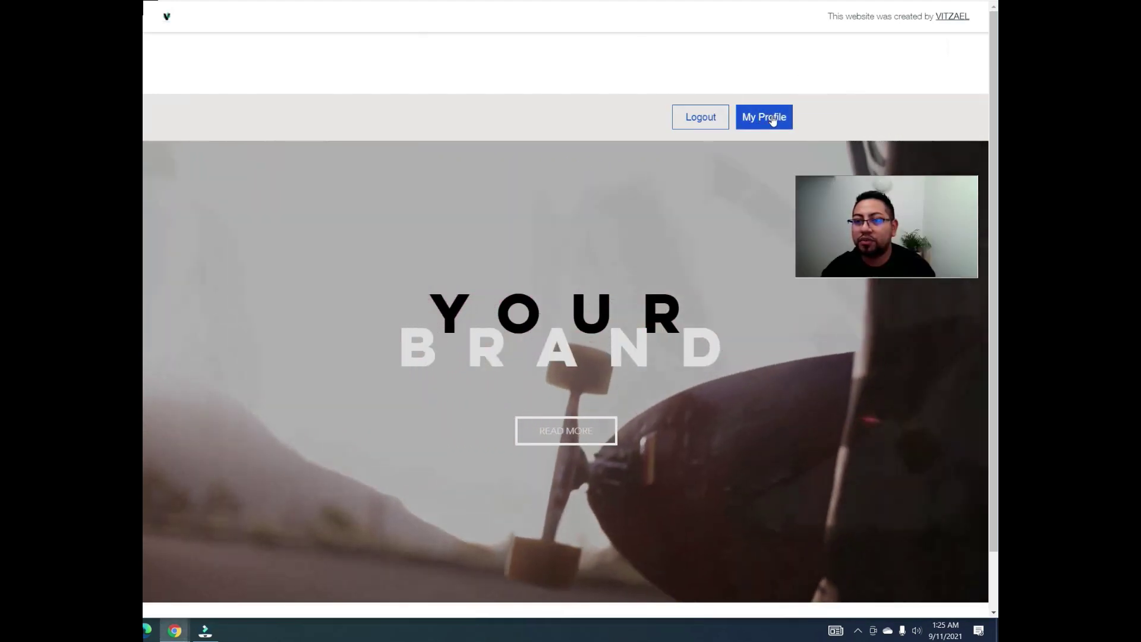
click(773, 119)
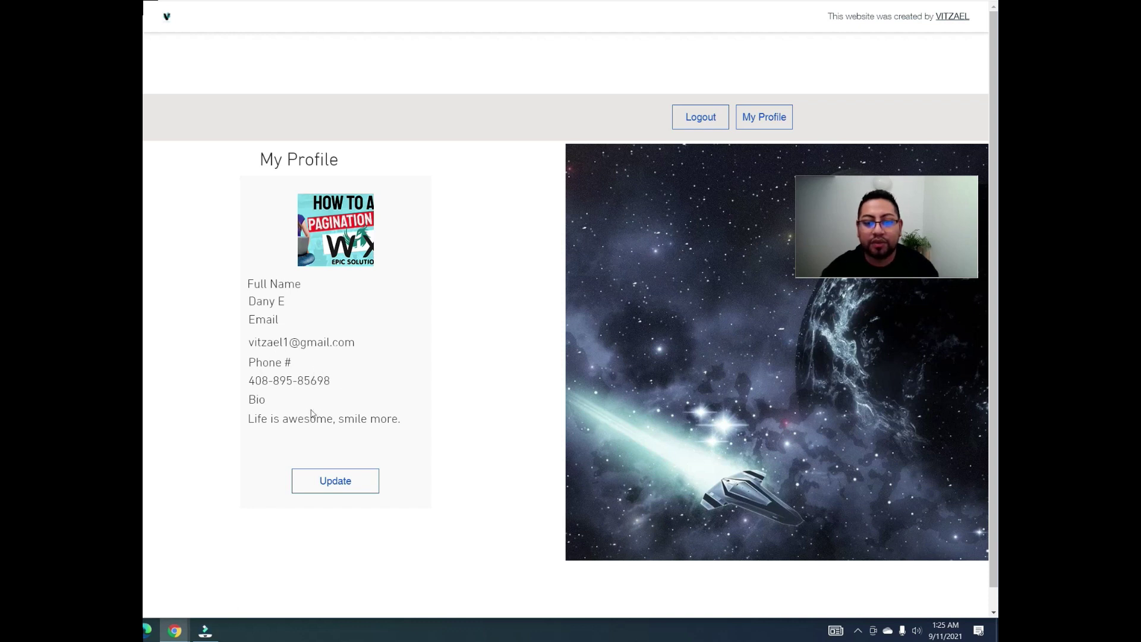
Step: Open the Update form and edit the Full Name field
click(345, 488)
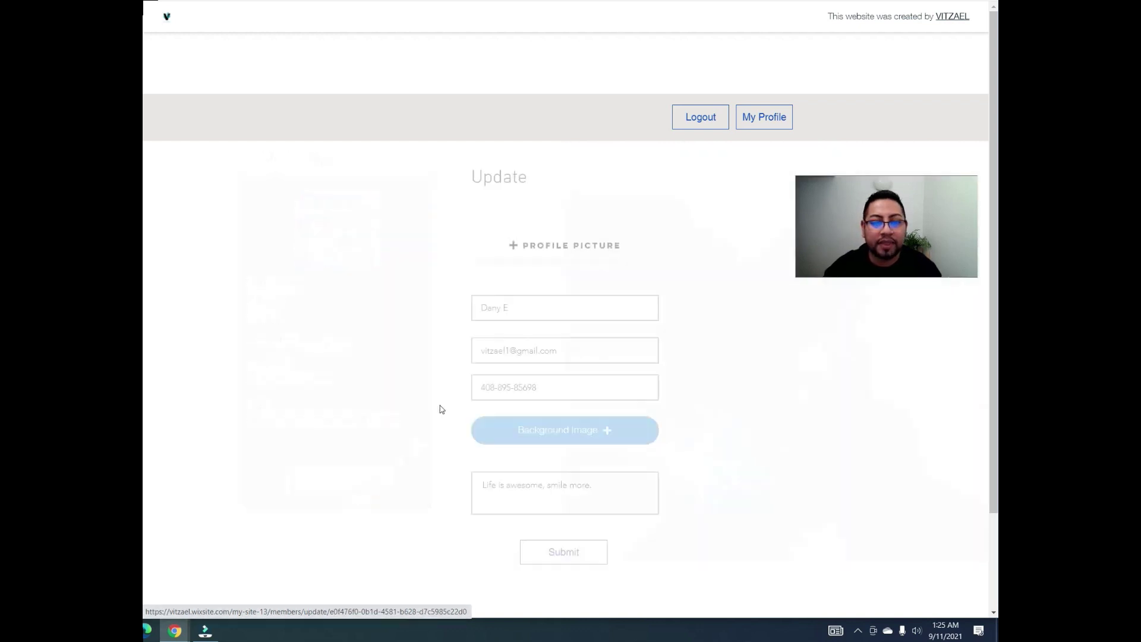
click(547, 305)
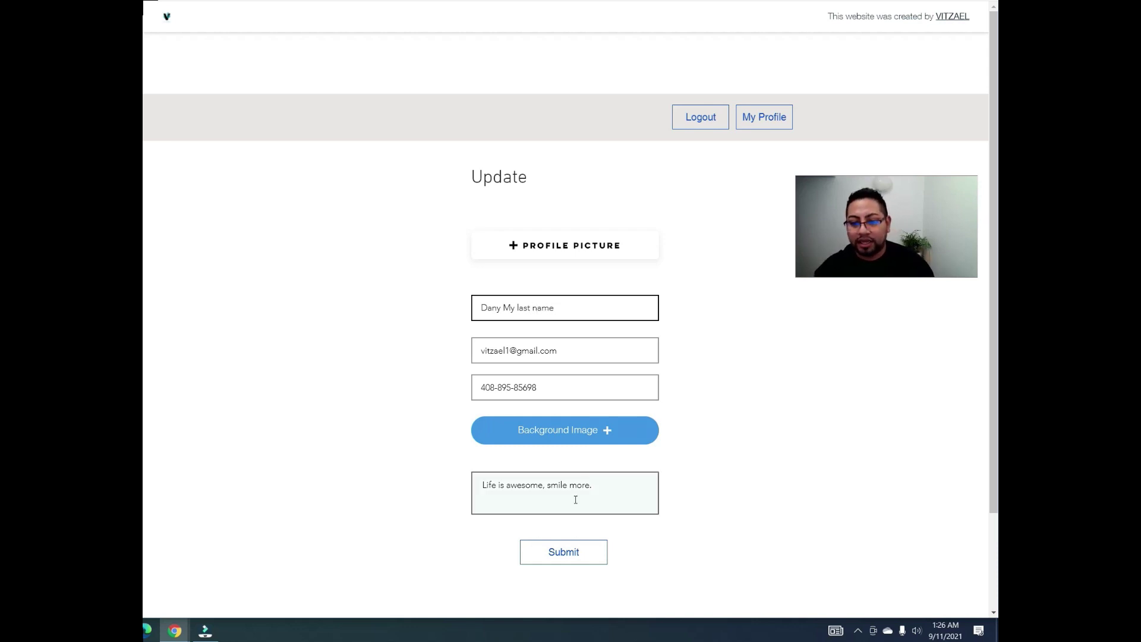
click(597, 432)
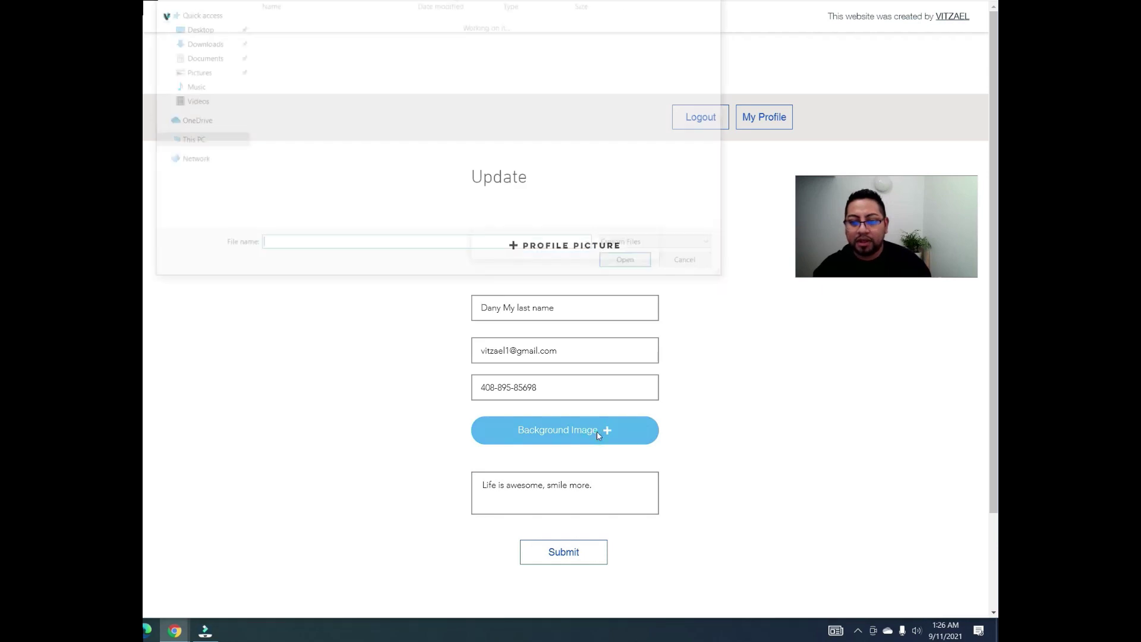
click(684, 269)
Step: Attach geometric-1732847_1920 as the profile picture and submit the form
click(584, 247)
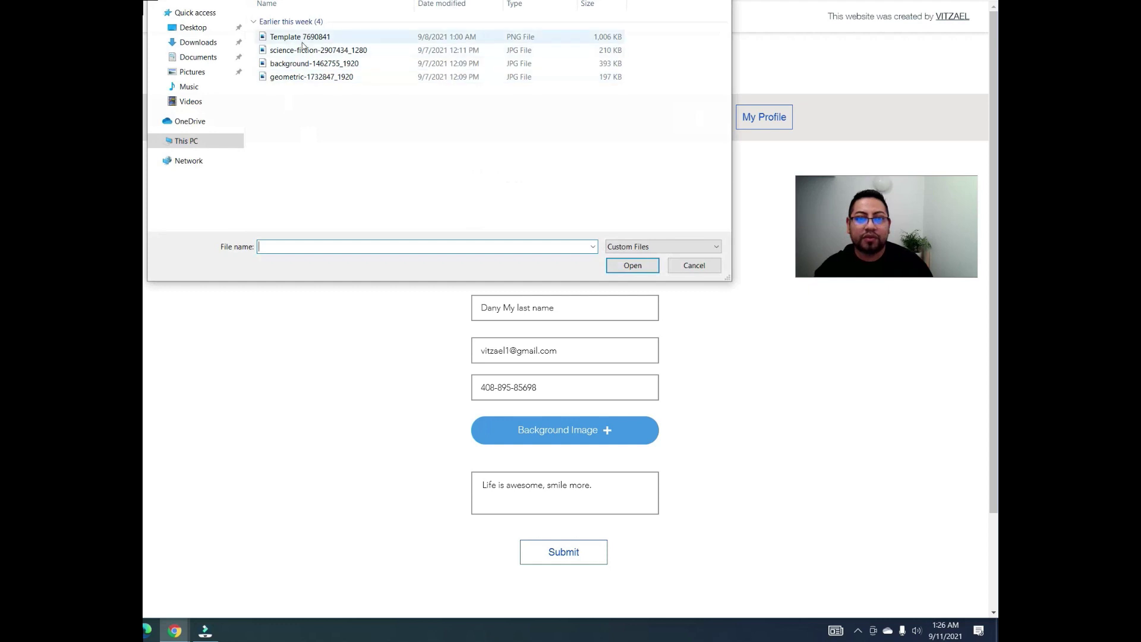
click(303, 50)
click(300, 77)
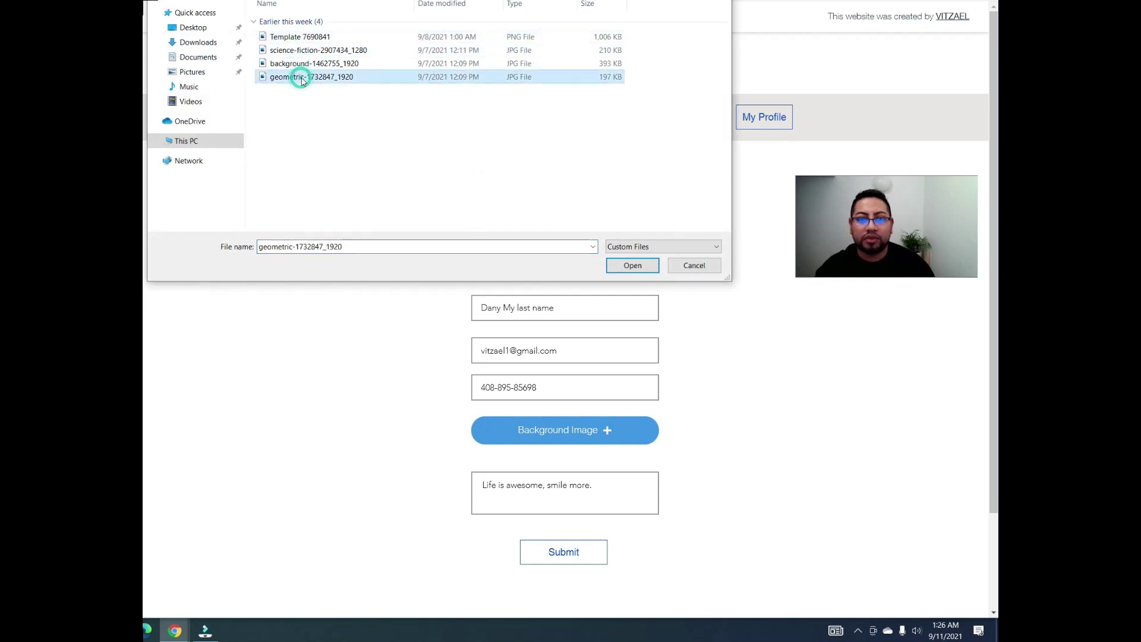
click(632, 265)
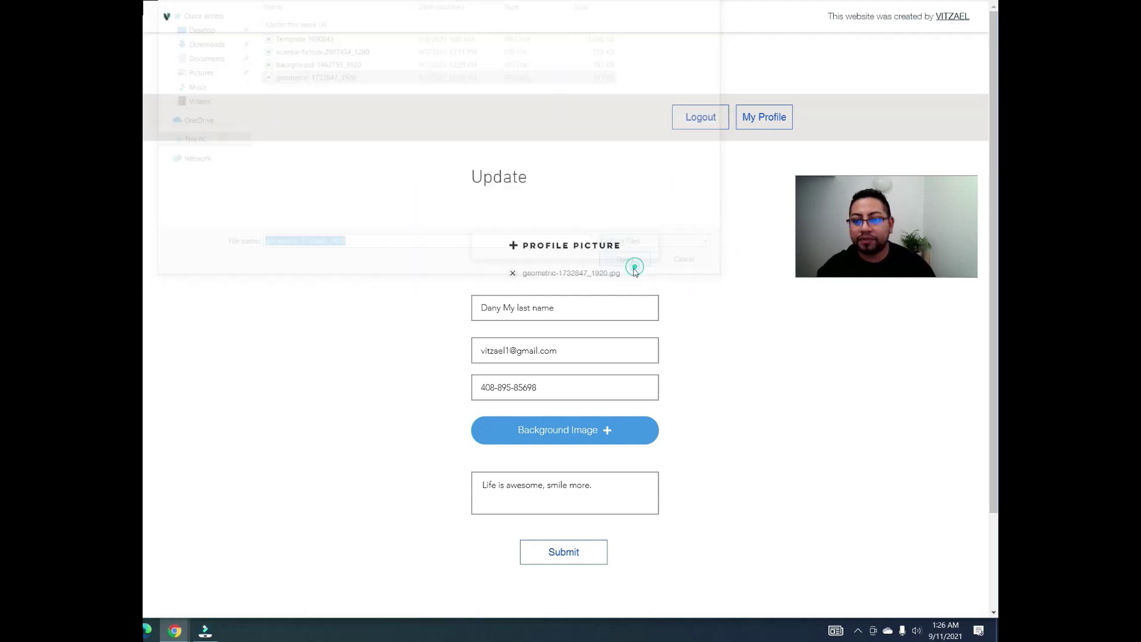
click(580, 564)
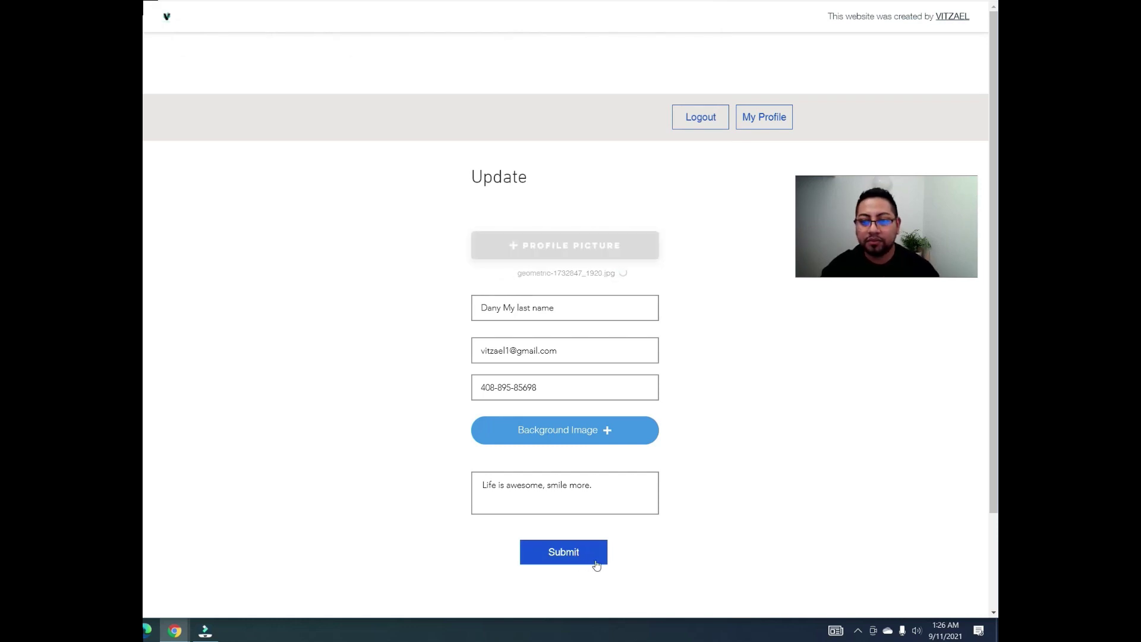